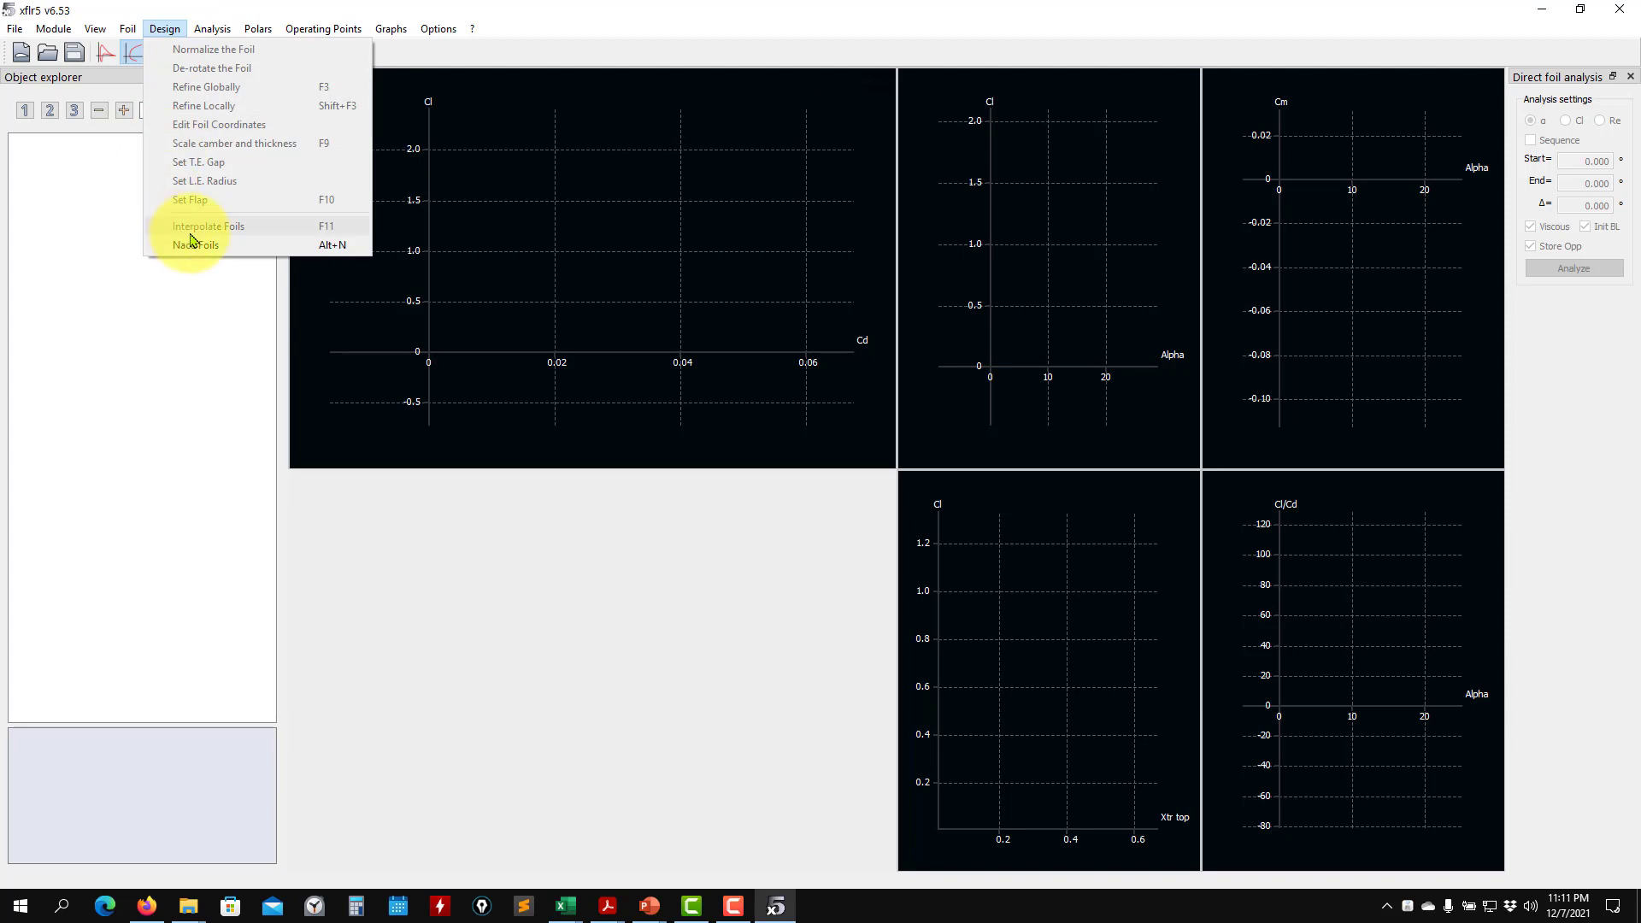
Create a NACA 2415 foil with 100 panels and keep NACA 2415 as its name
left_click(188, 244)
double_click(865, 409)
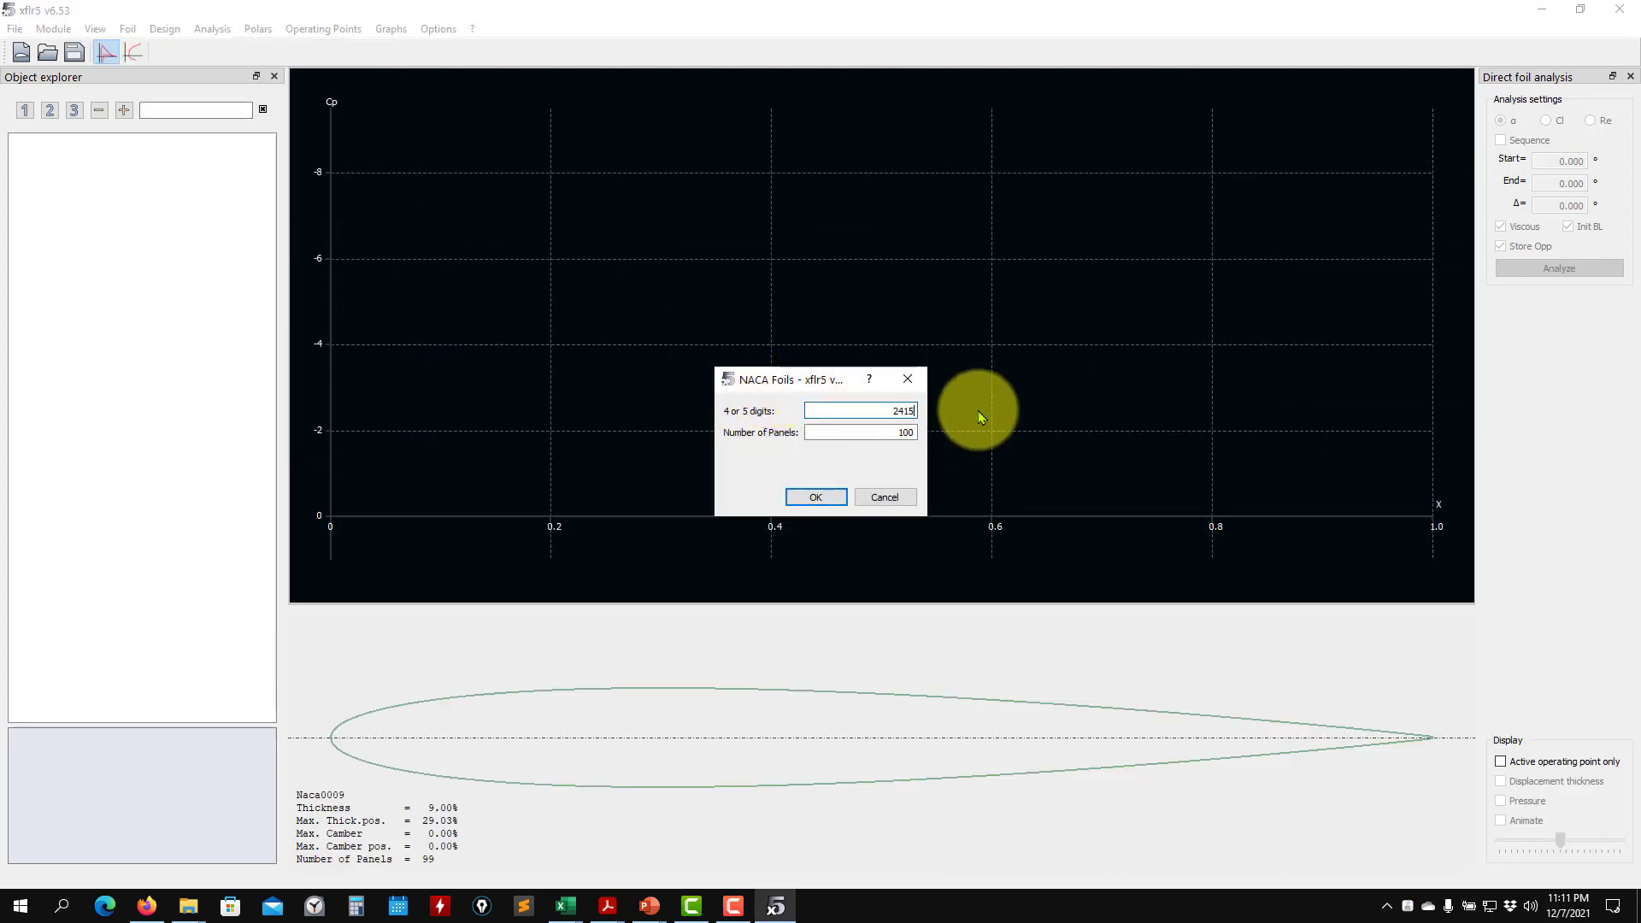
left_click(816, 497)
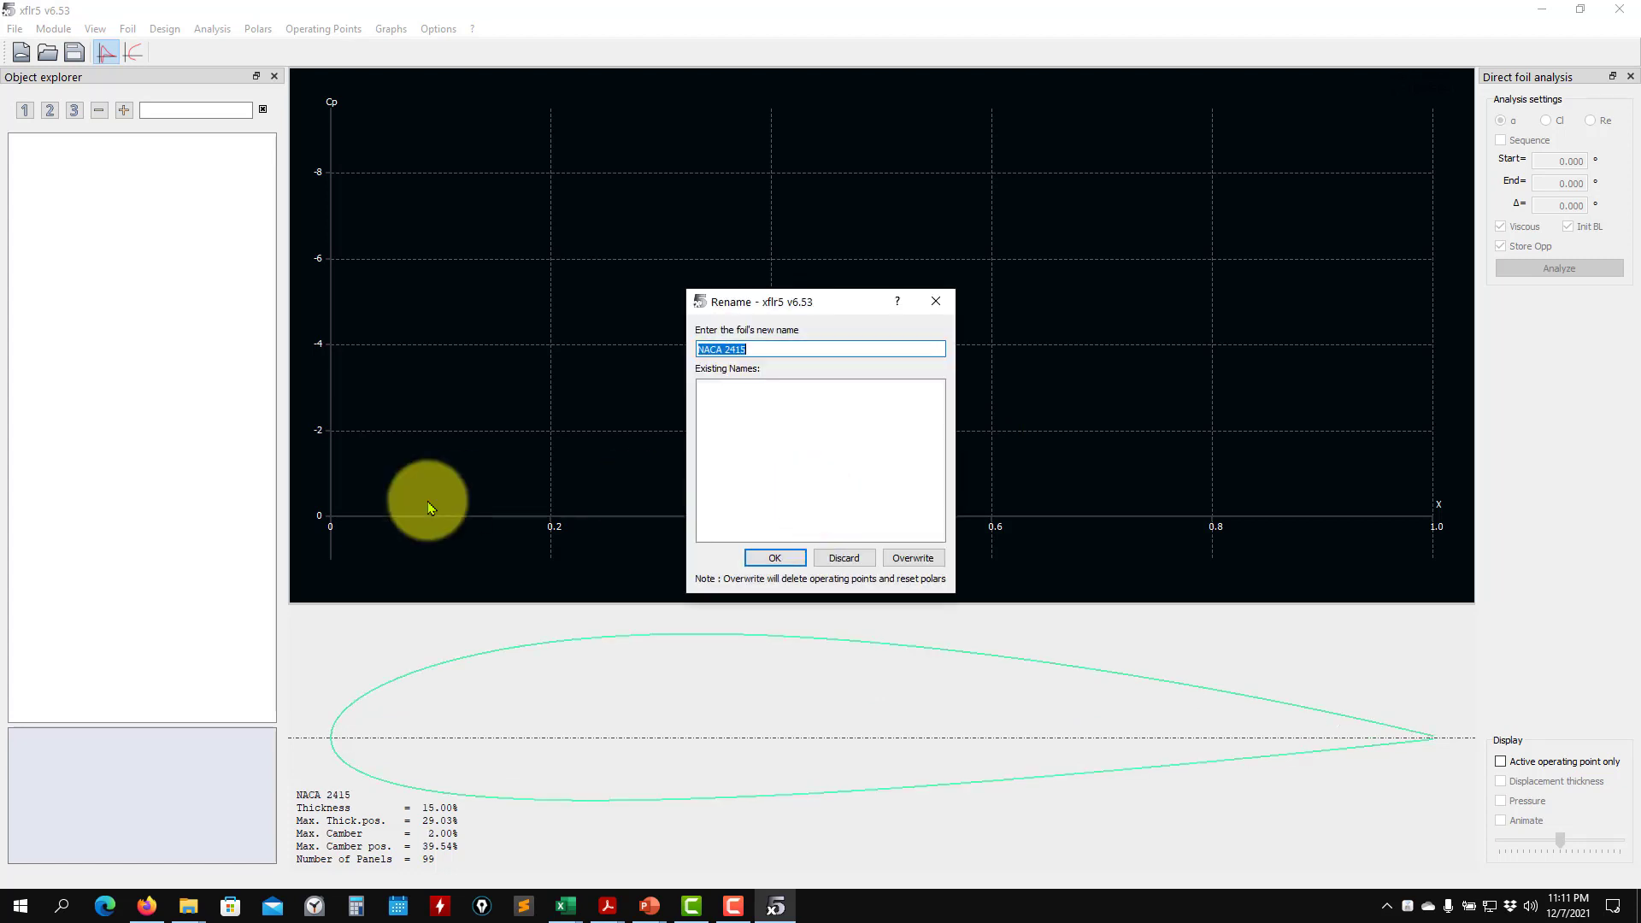
left_click(801, 556)
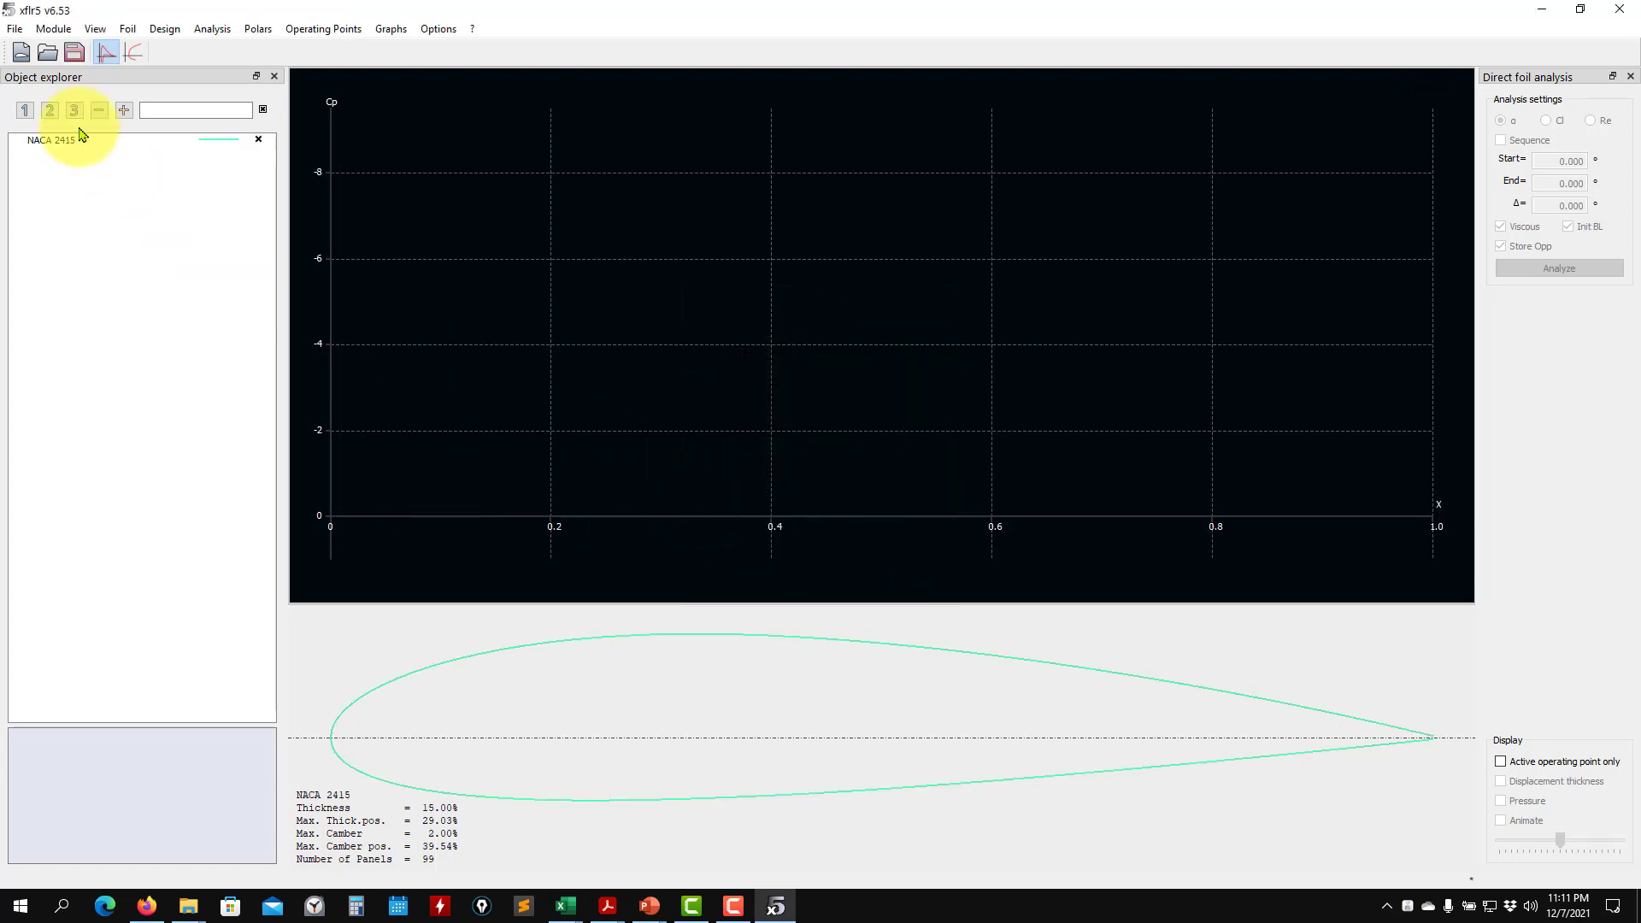
Save the project on the Desktop as test2
left_click(75, 53)
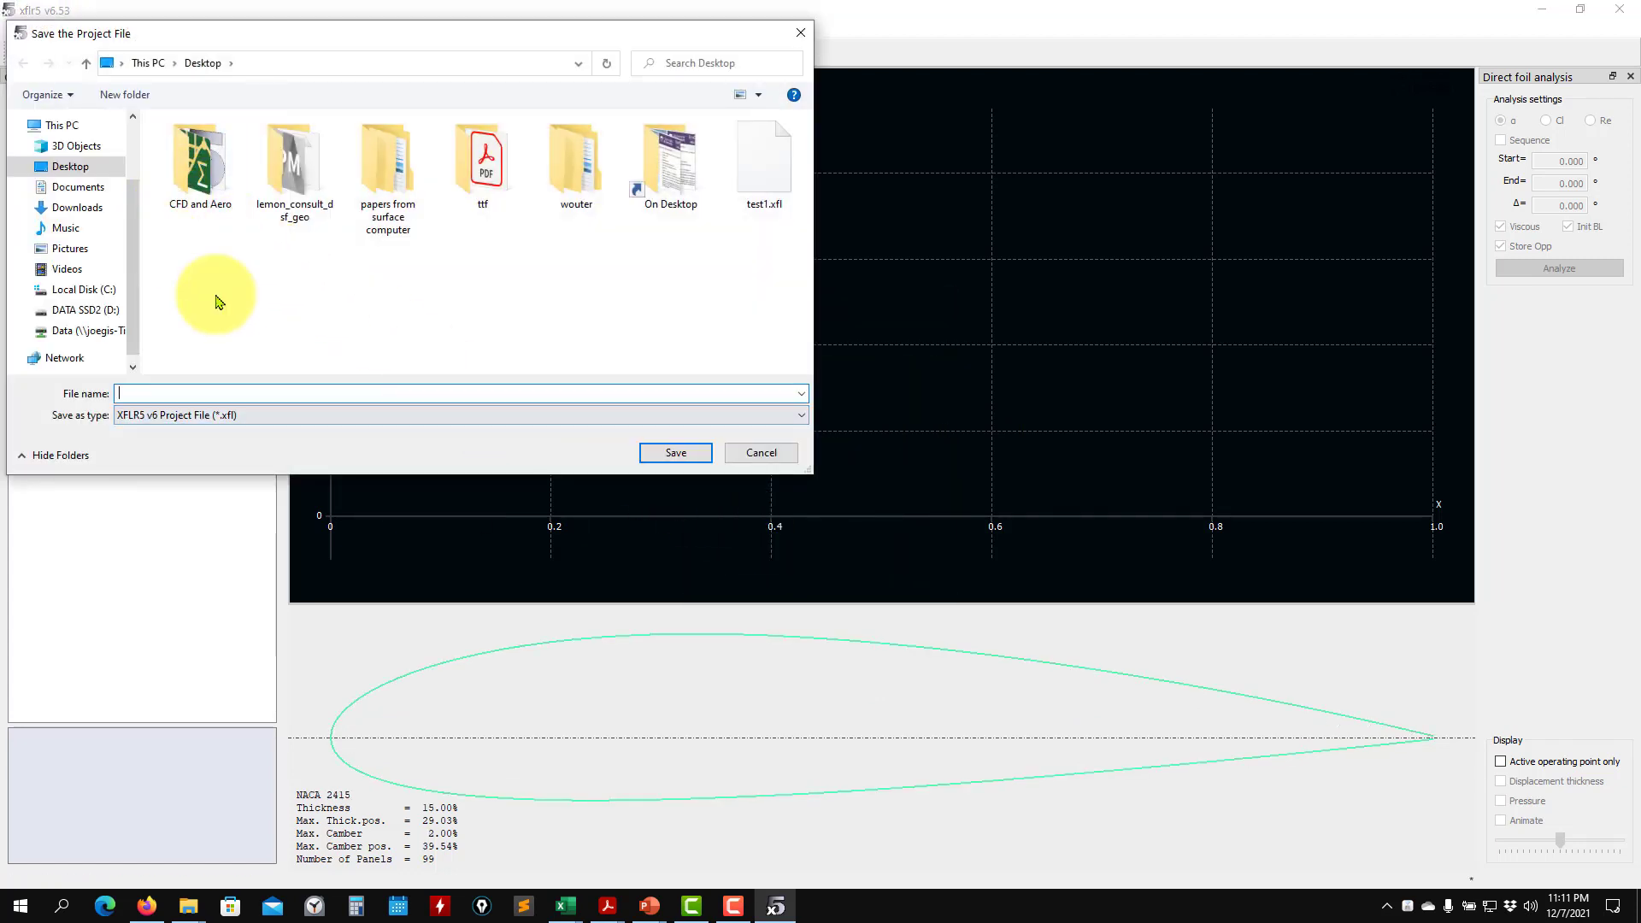
type("test2")
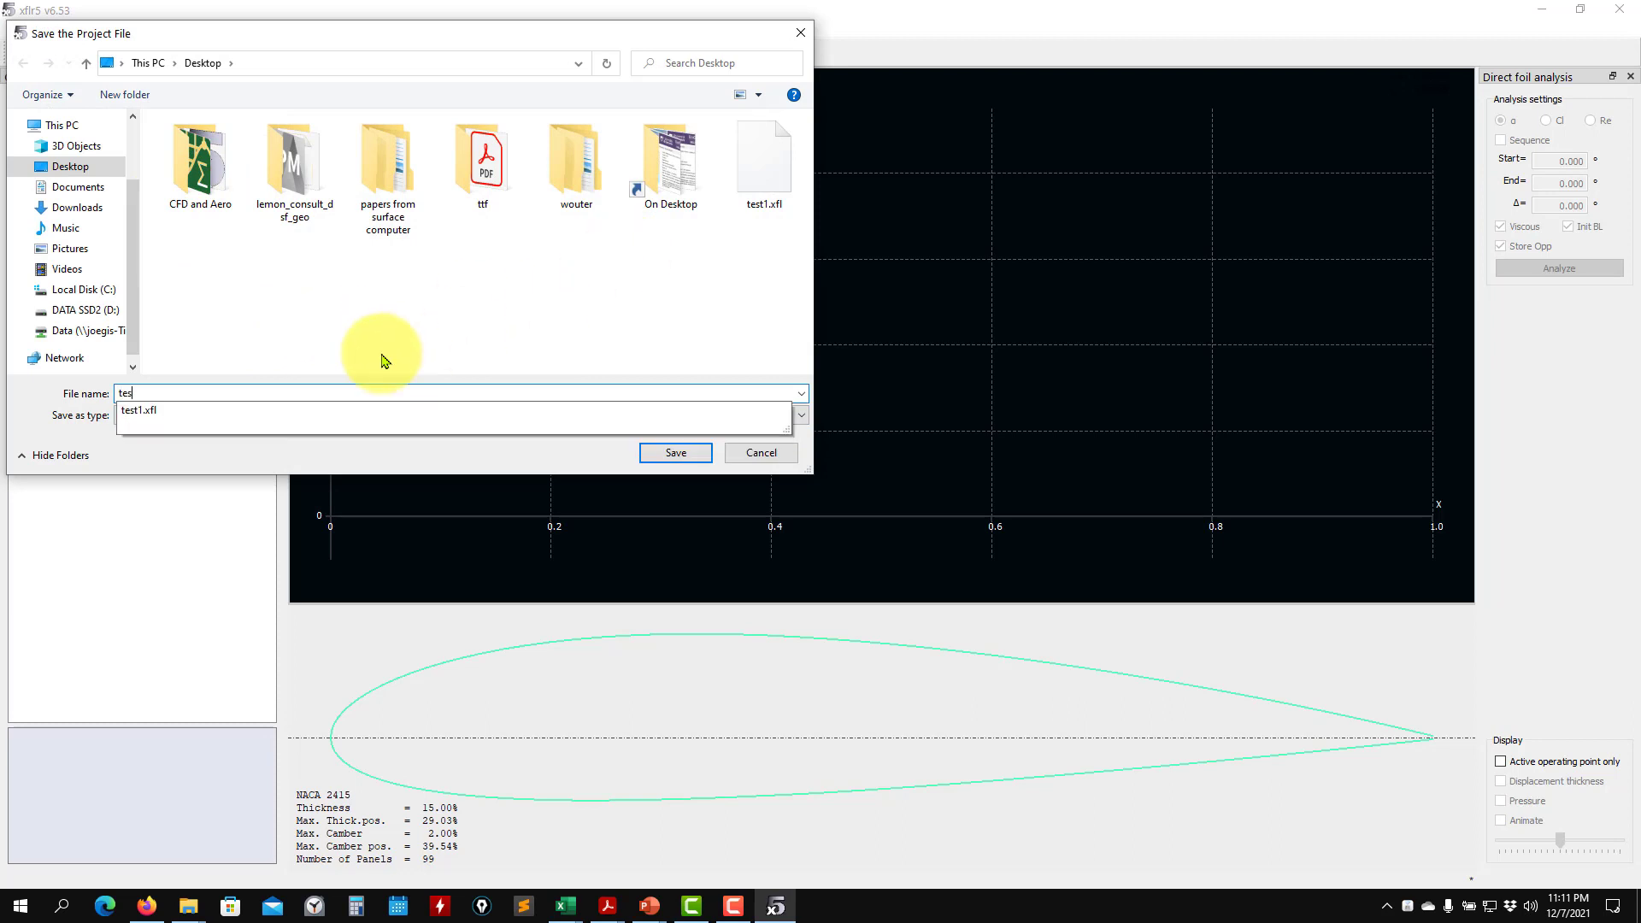
left_click(675, 453)
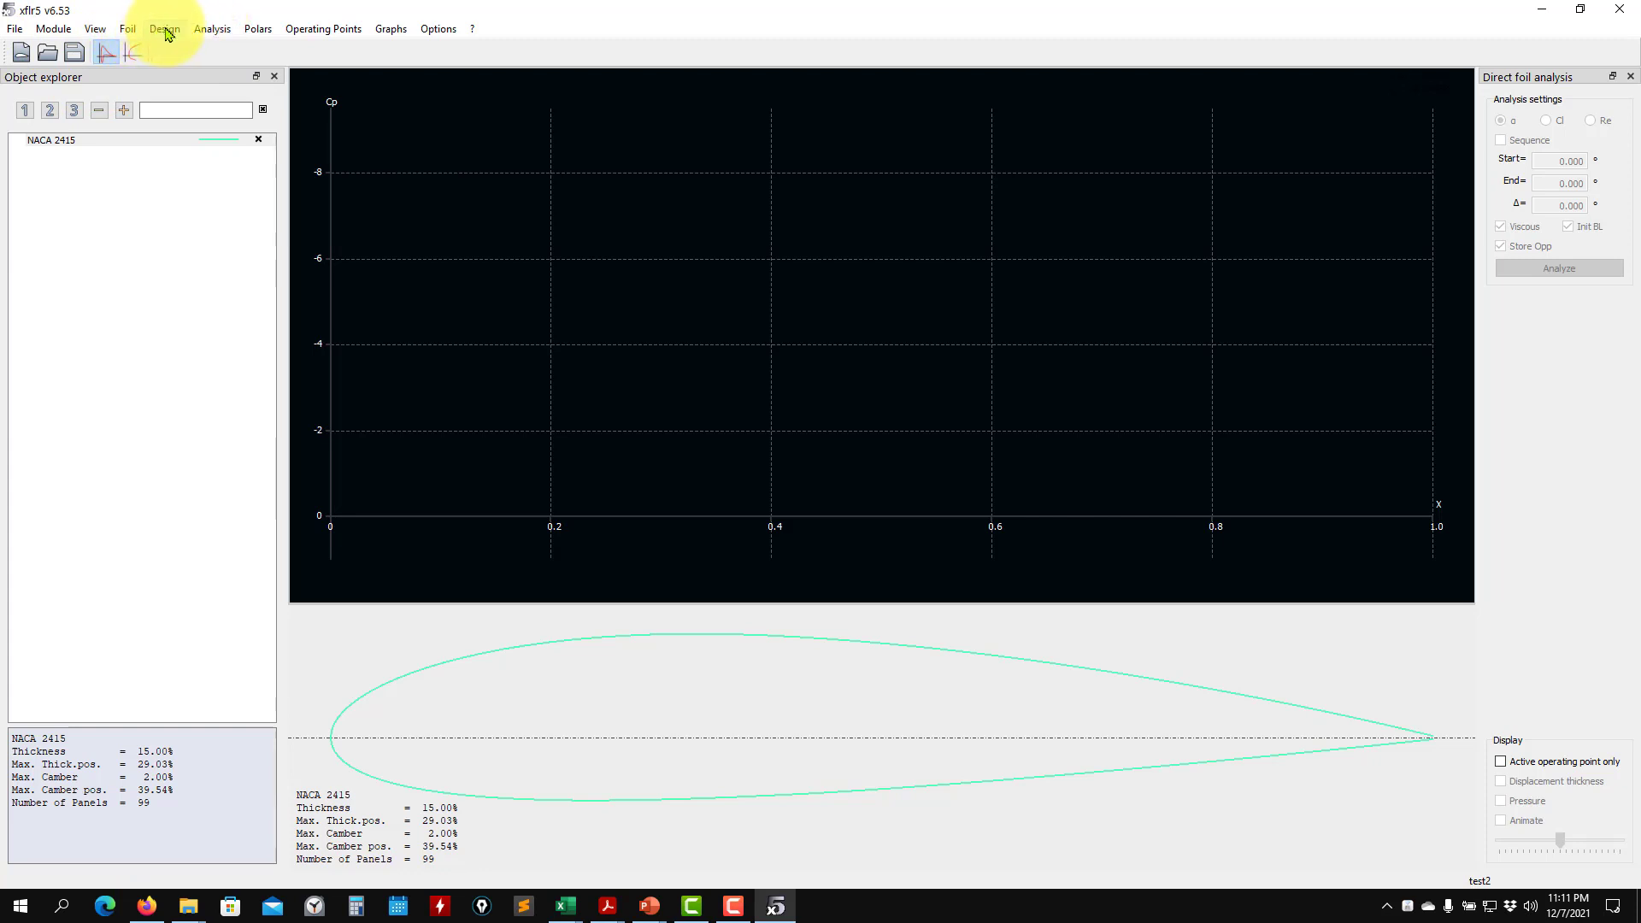
Start a new plane definition in Wing and Plane Design, and exclude the fin and the elevator
left_click(51, 29)
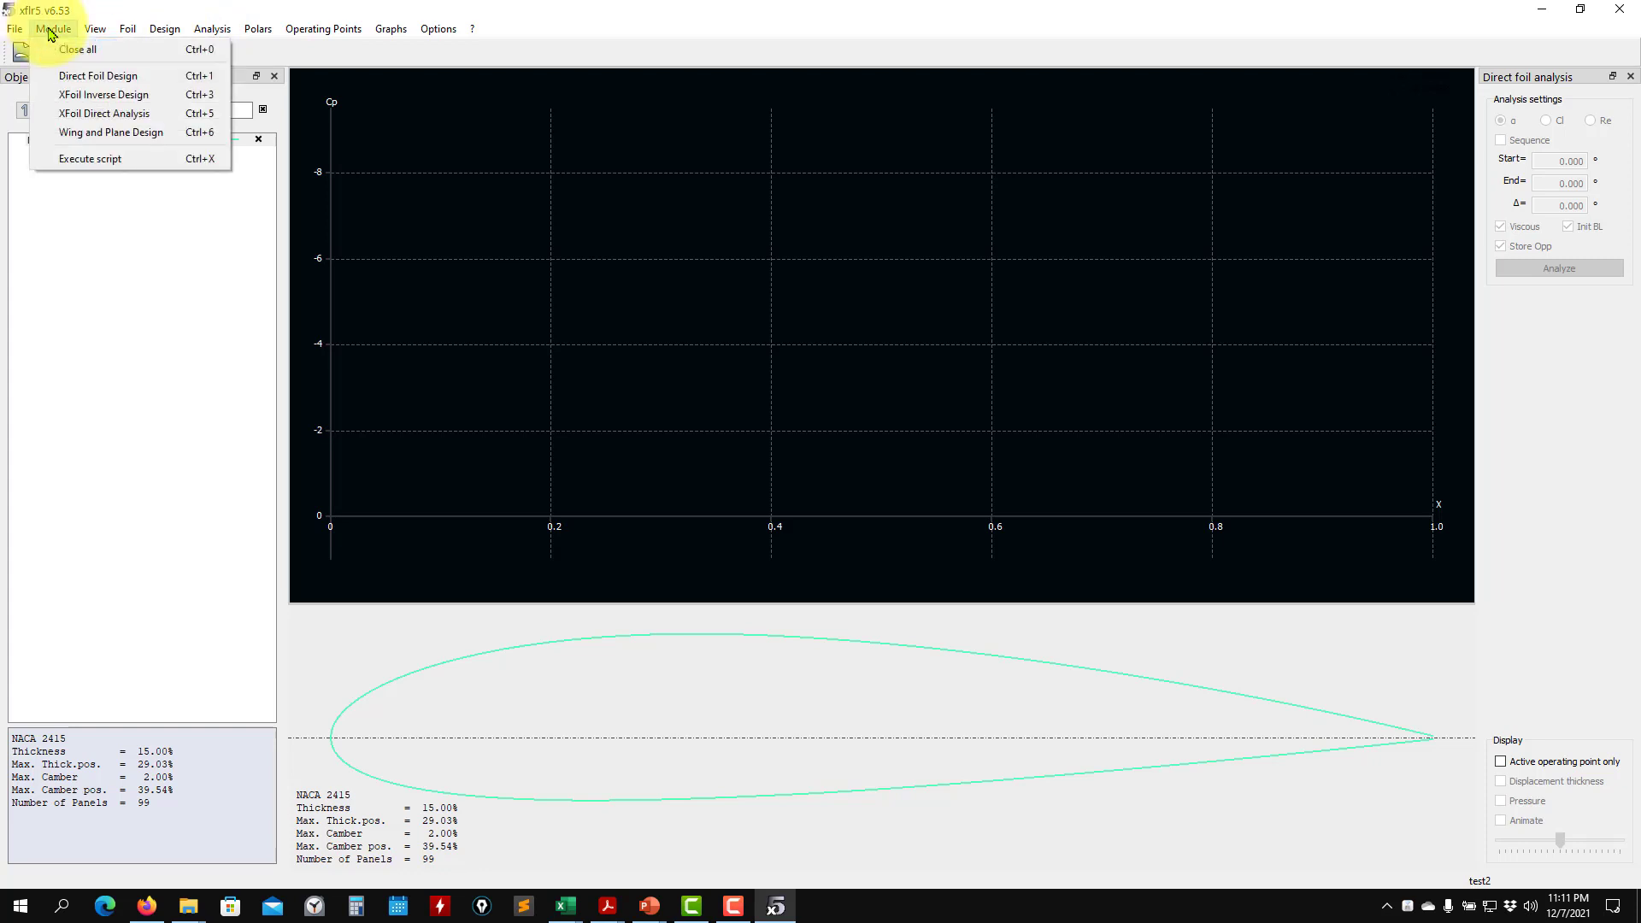
left_click(83, 134)
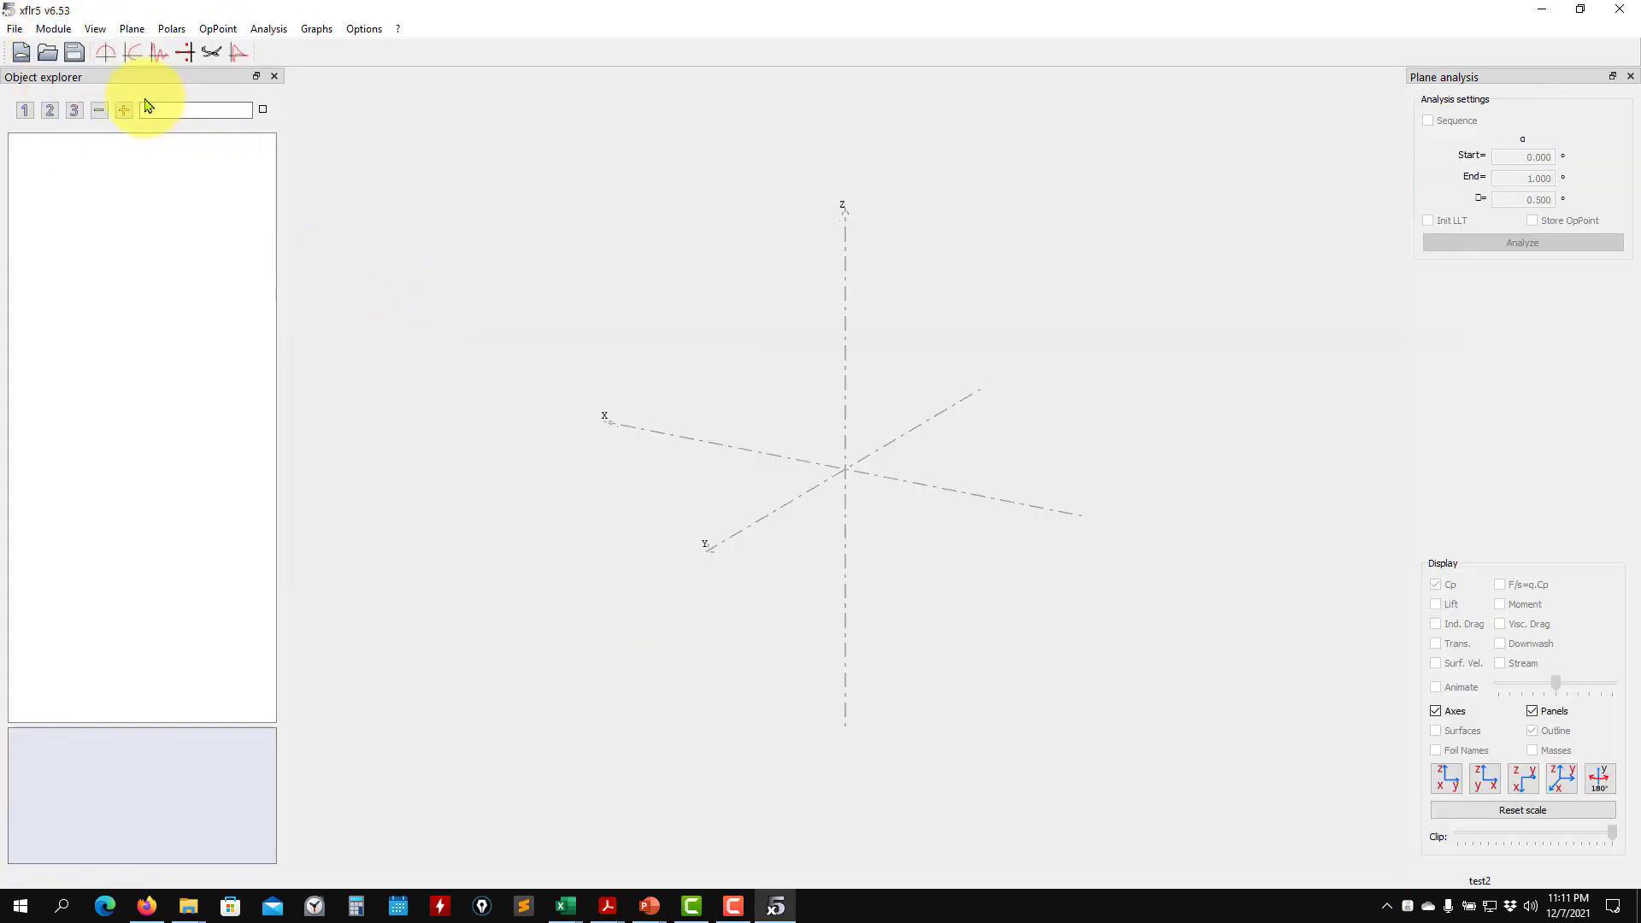
left_click(135, 29)
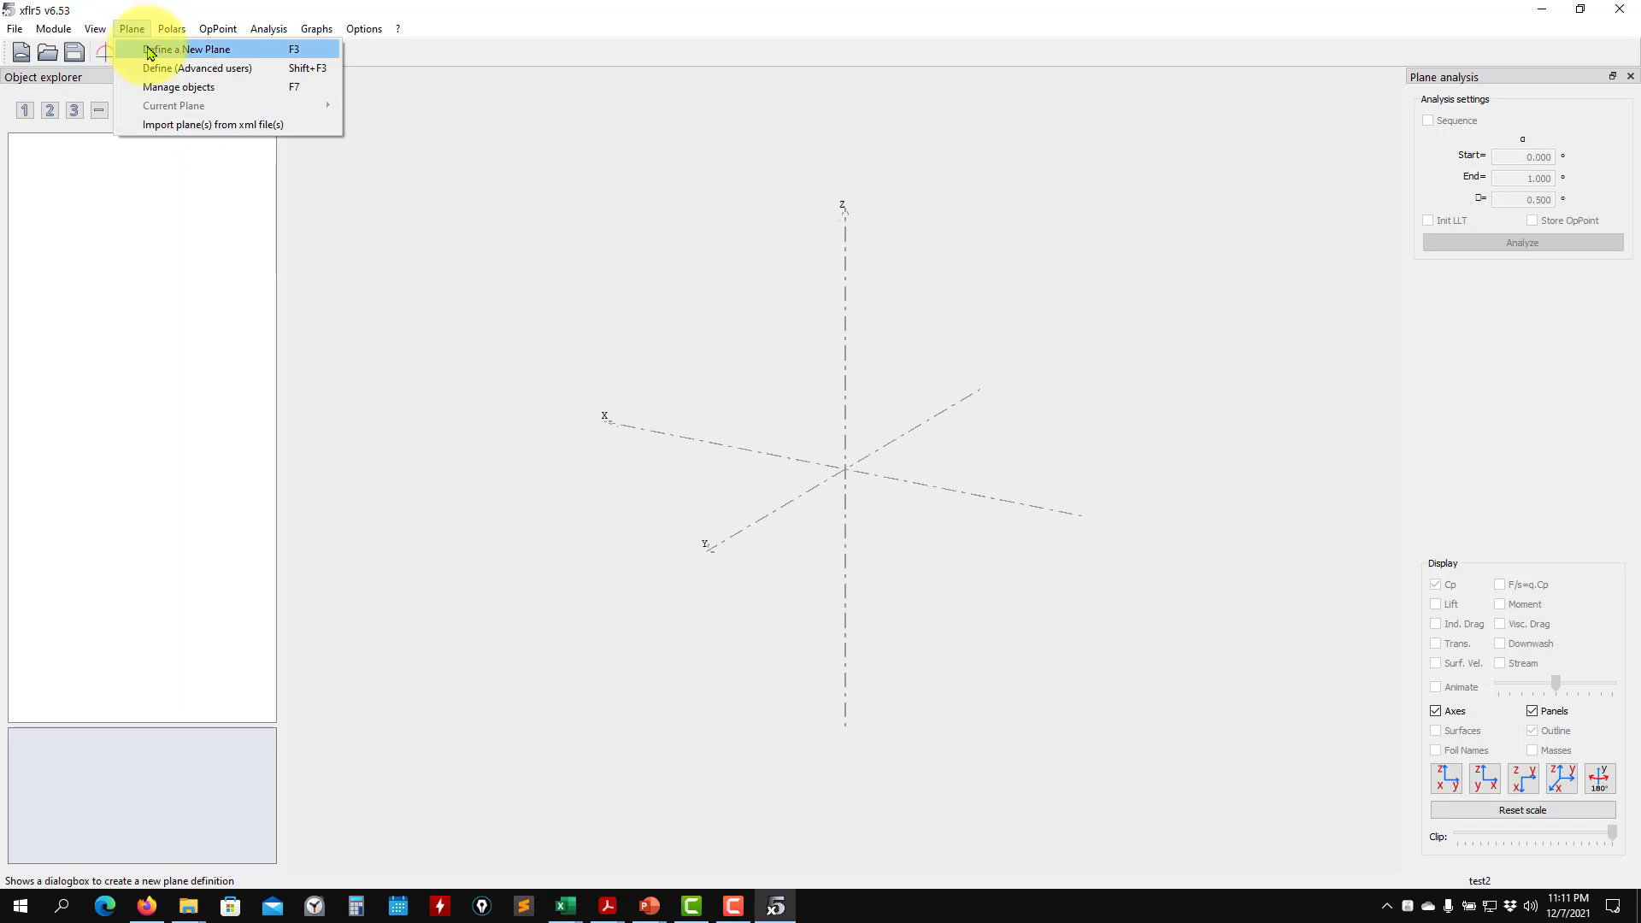
left_click(145, 49)
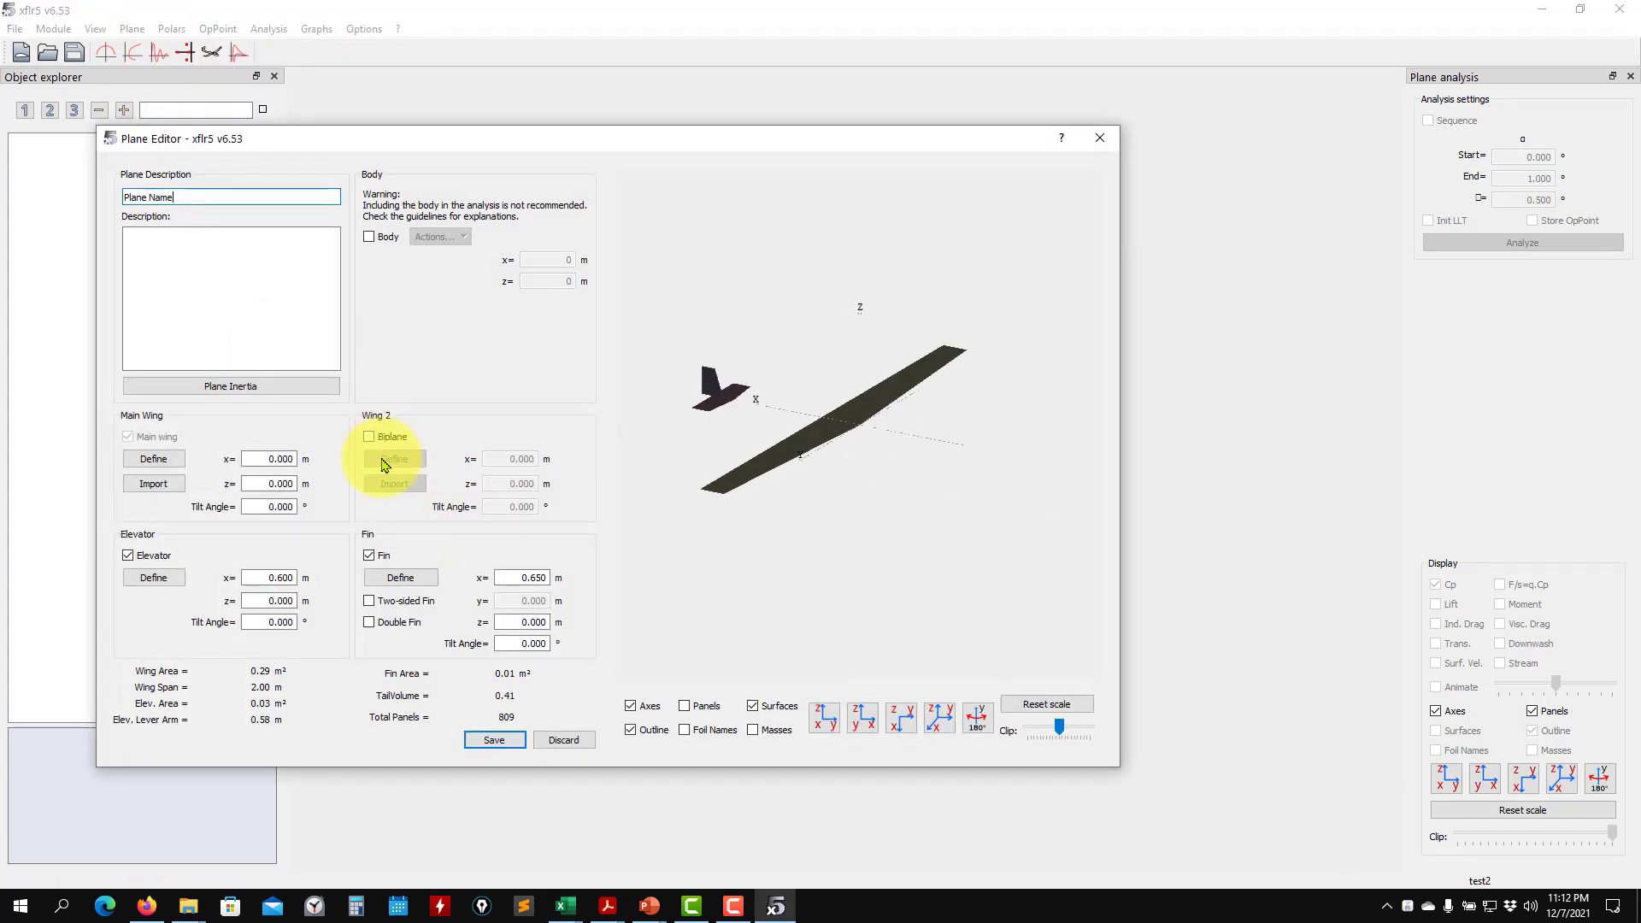
left_click(369, 554)
left_click(128, 555)
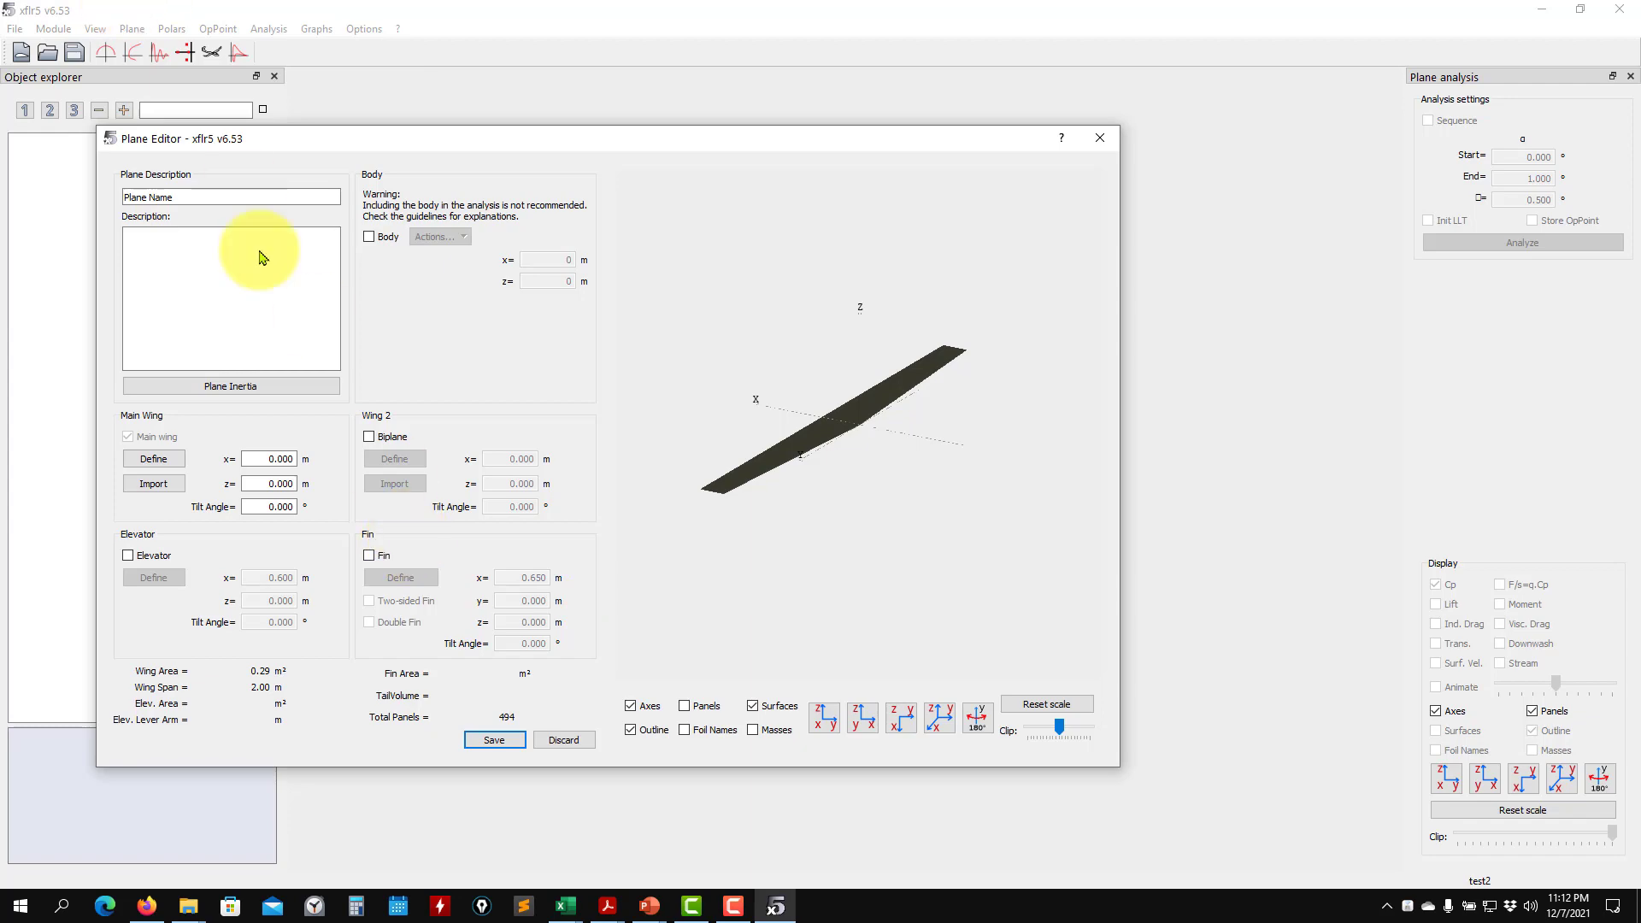
Open the main wing definition and set the y positions to 0 m for section 1 and 5 m for section 2
left_click(152, 460)
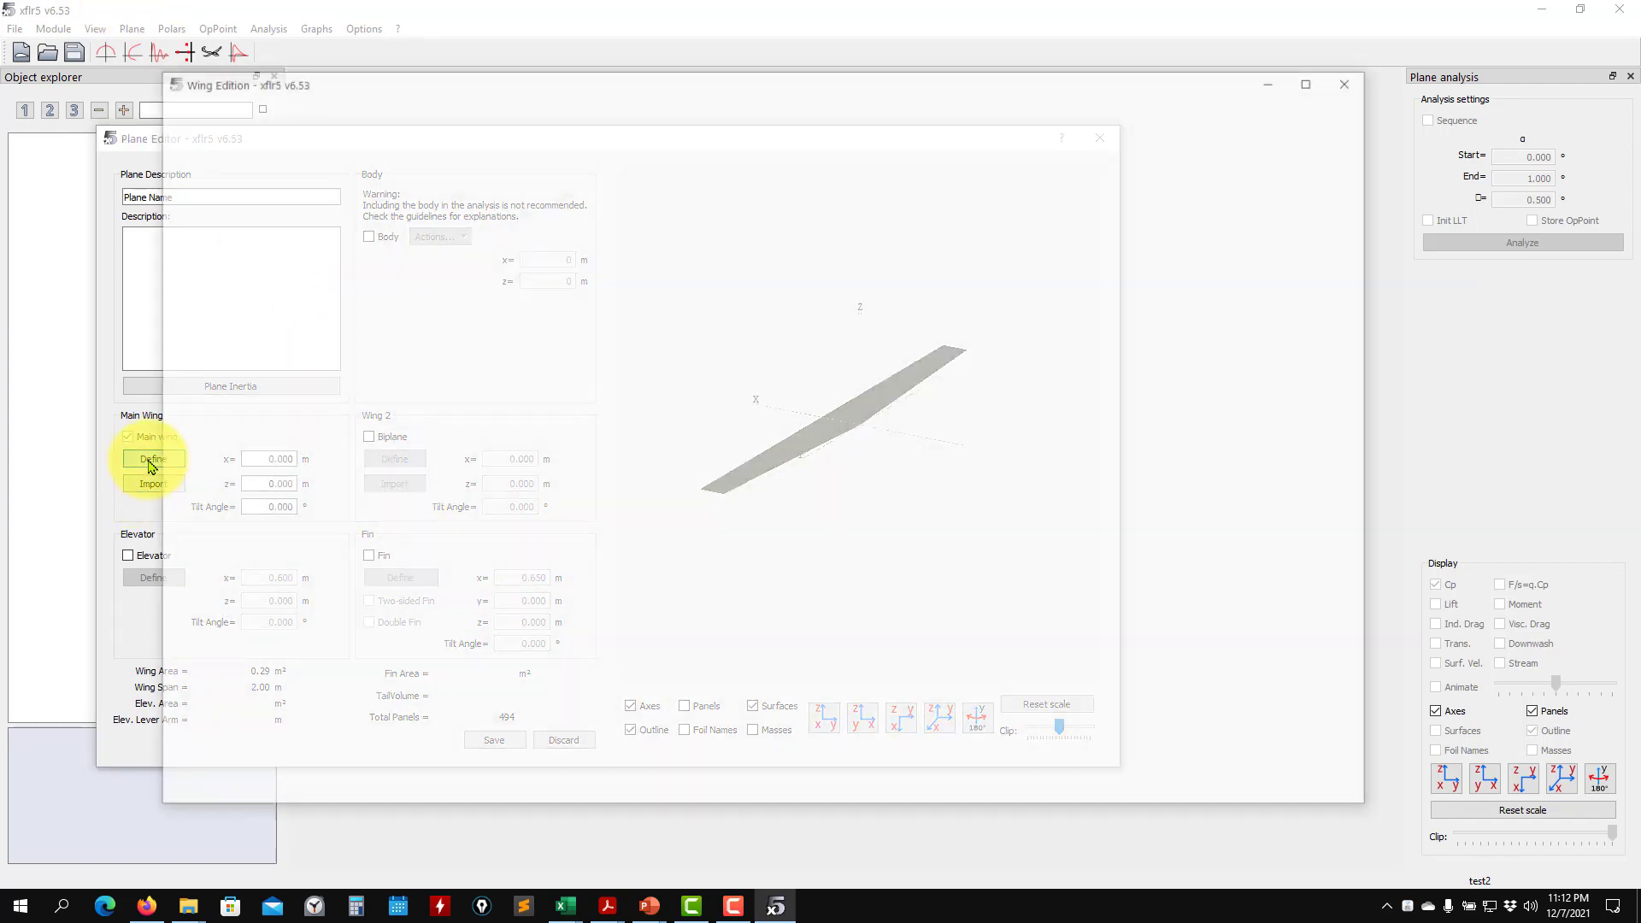
left_click_drag(382, 454, 666, 523)
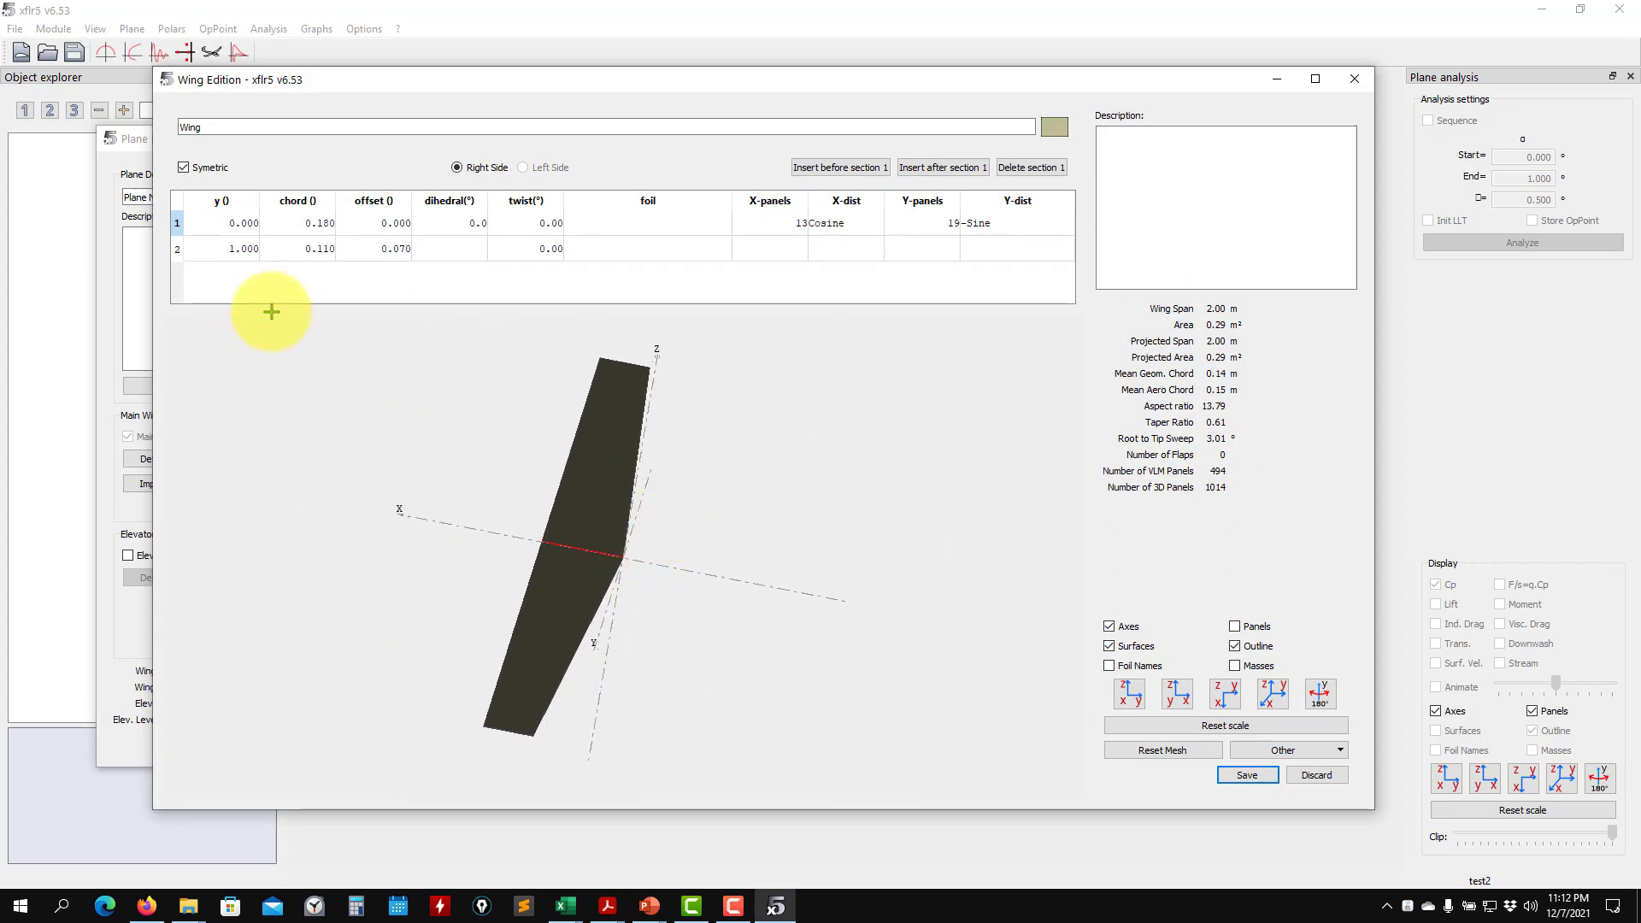
double_click(239, 224)
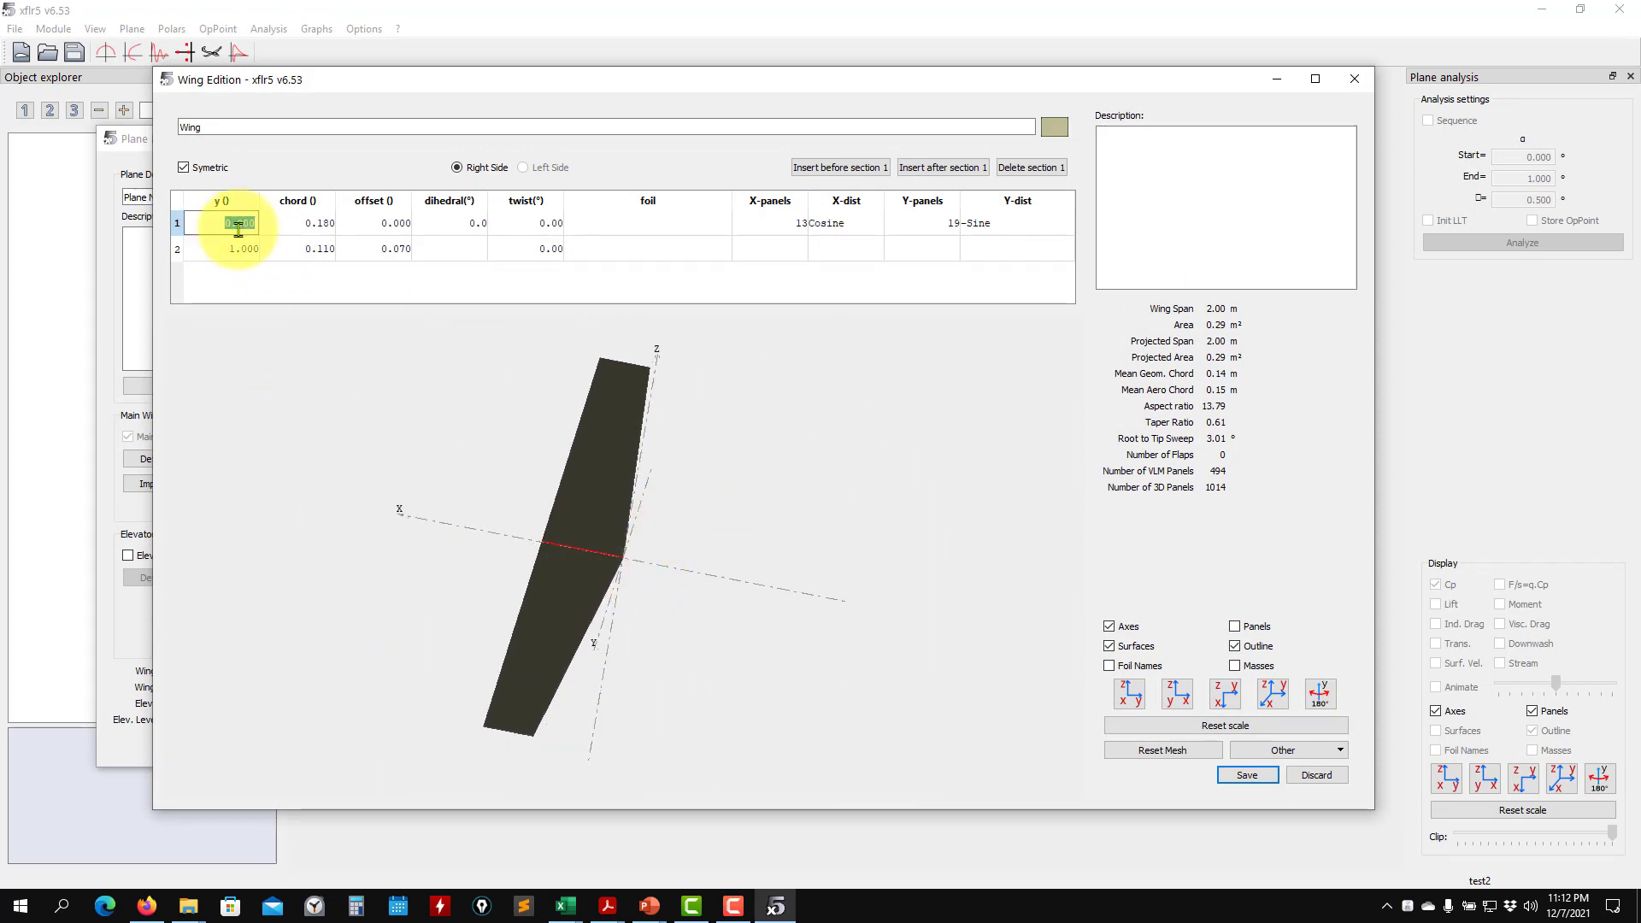
type("0")
double_click(229, 249)
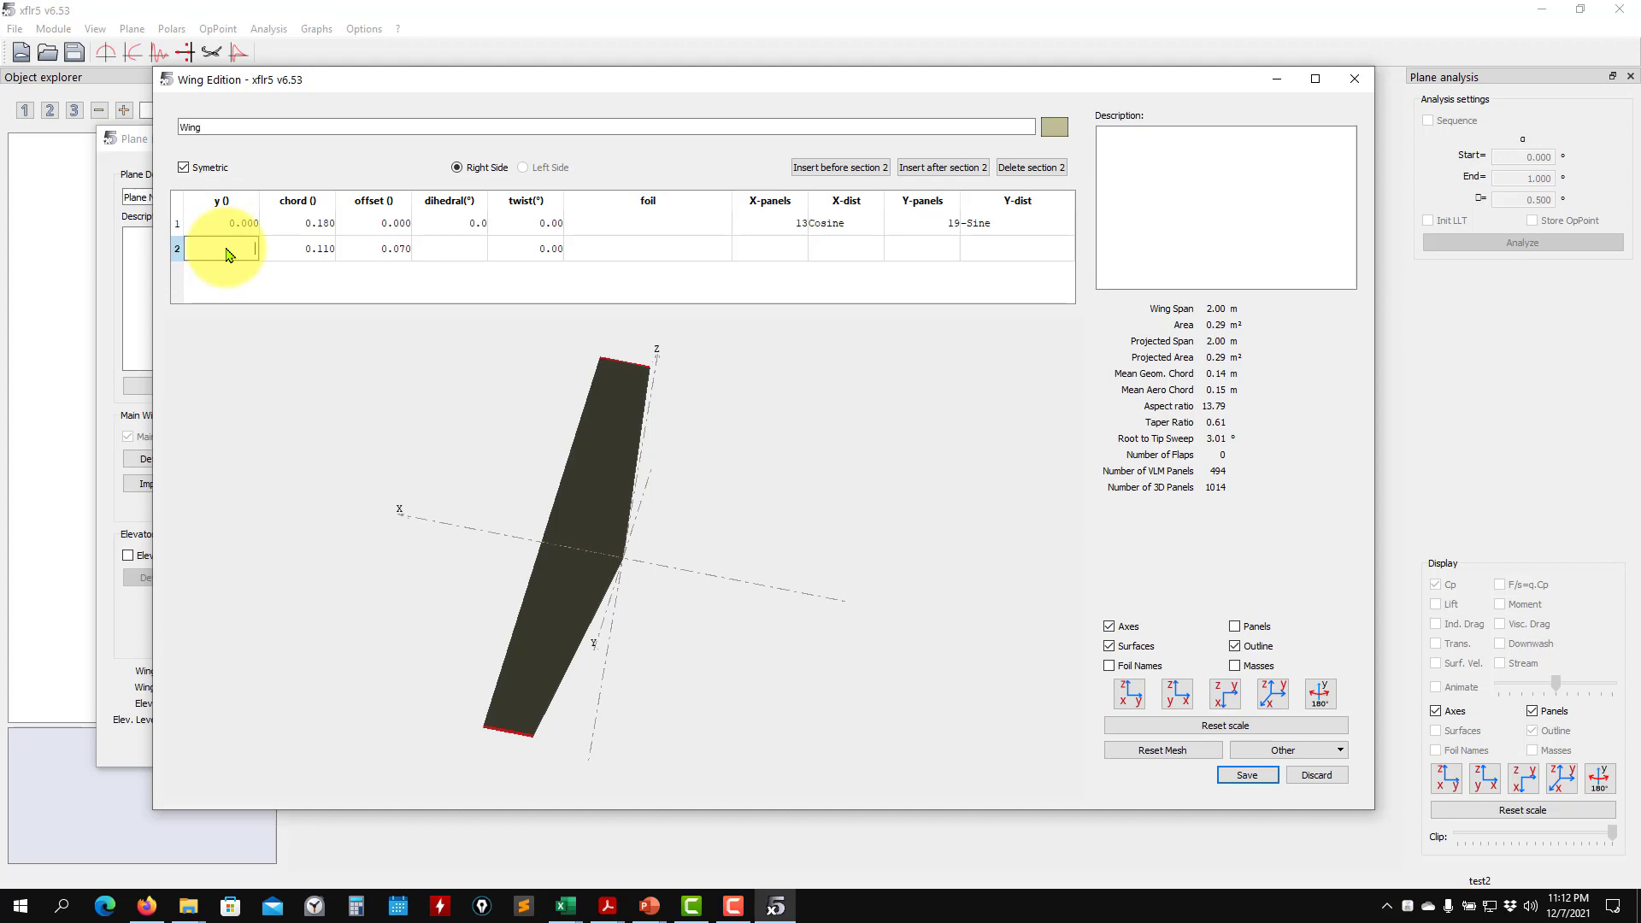
key("Return")
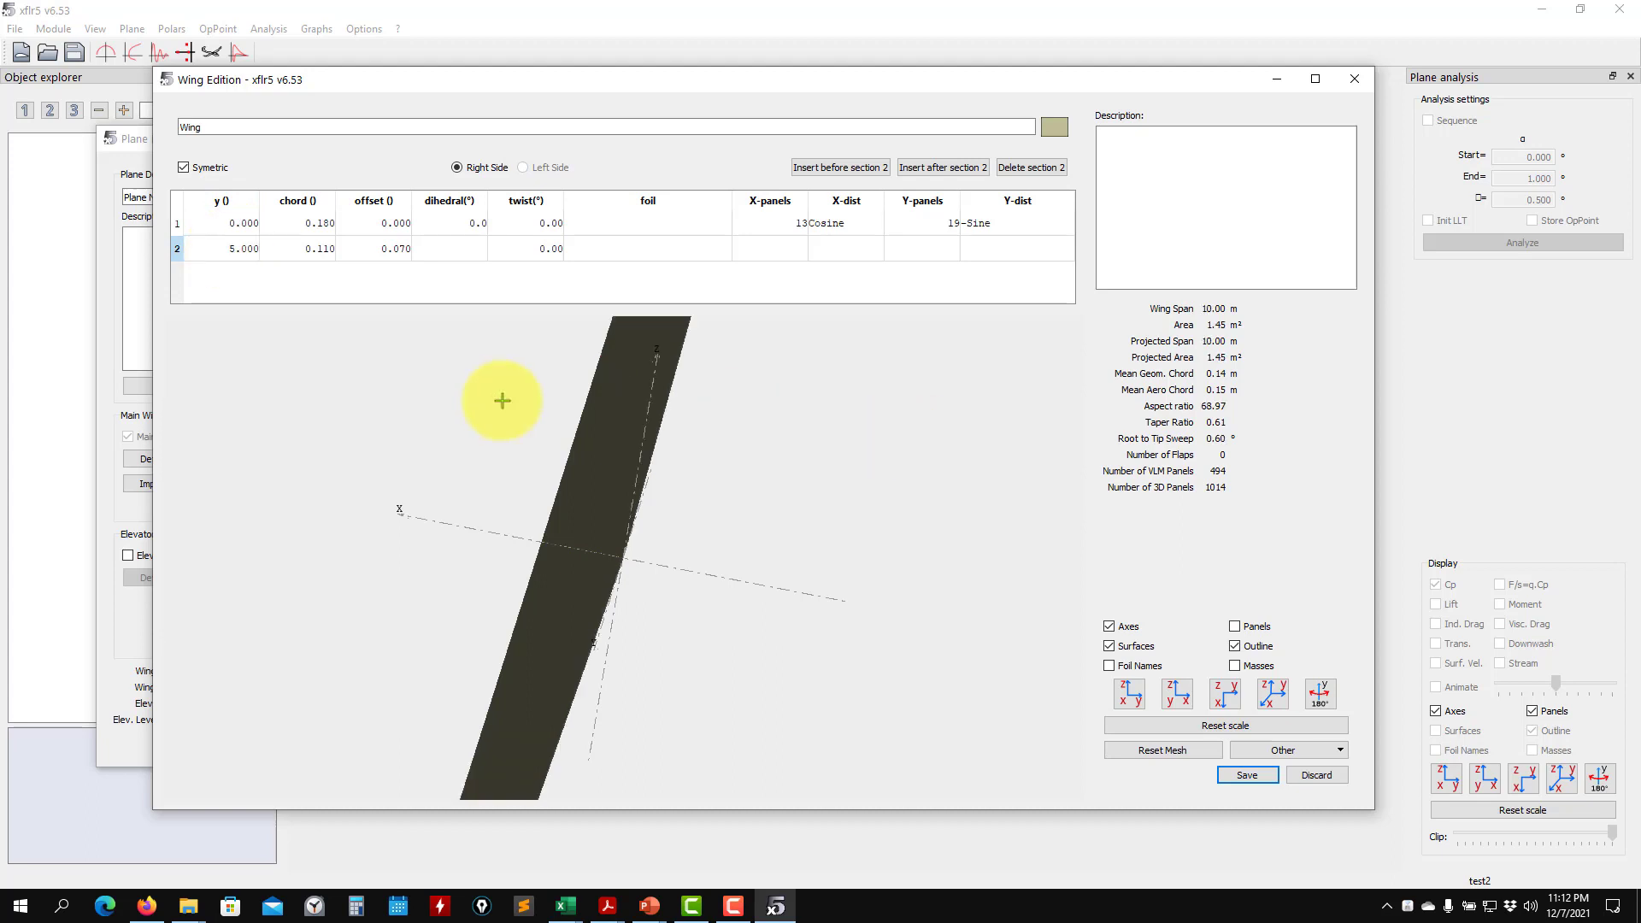
Set the root chord of wing section 1 to 1.2 m
double_click(304, 223)
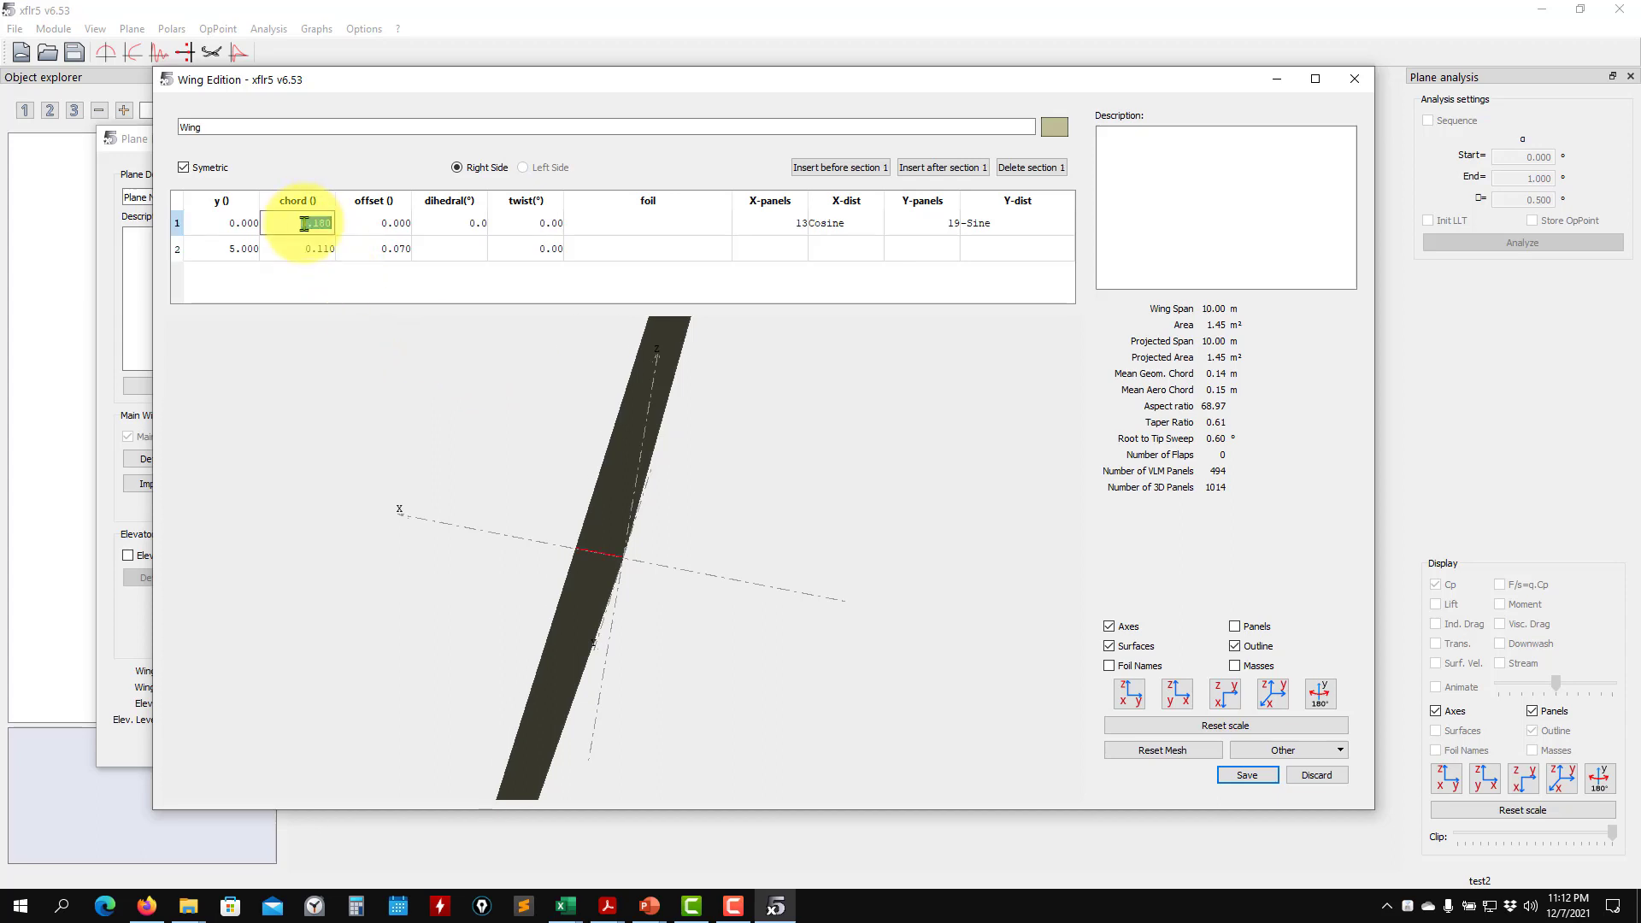
type("1.2")
key("Return")
type("\\")
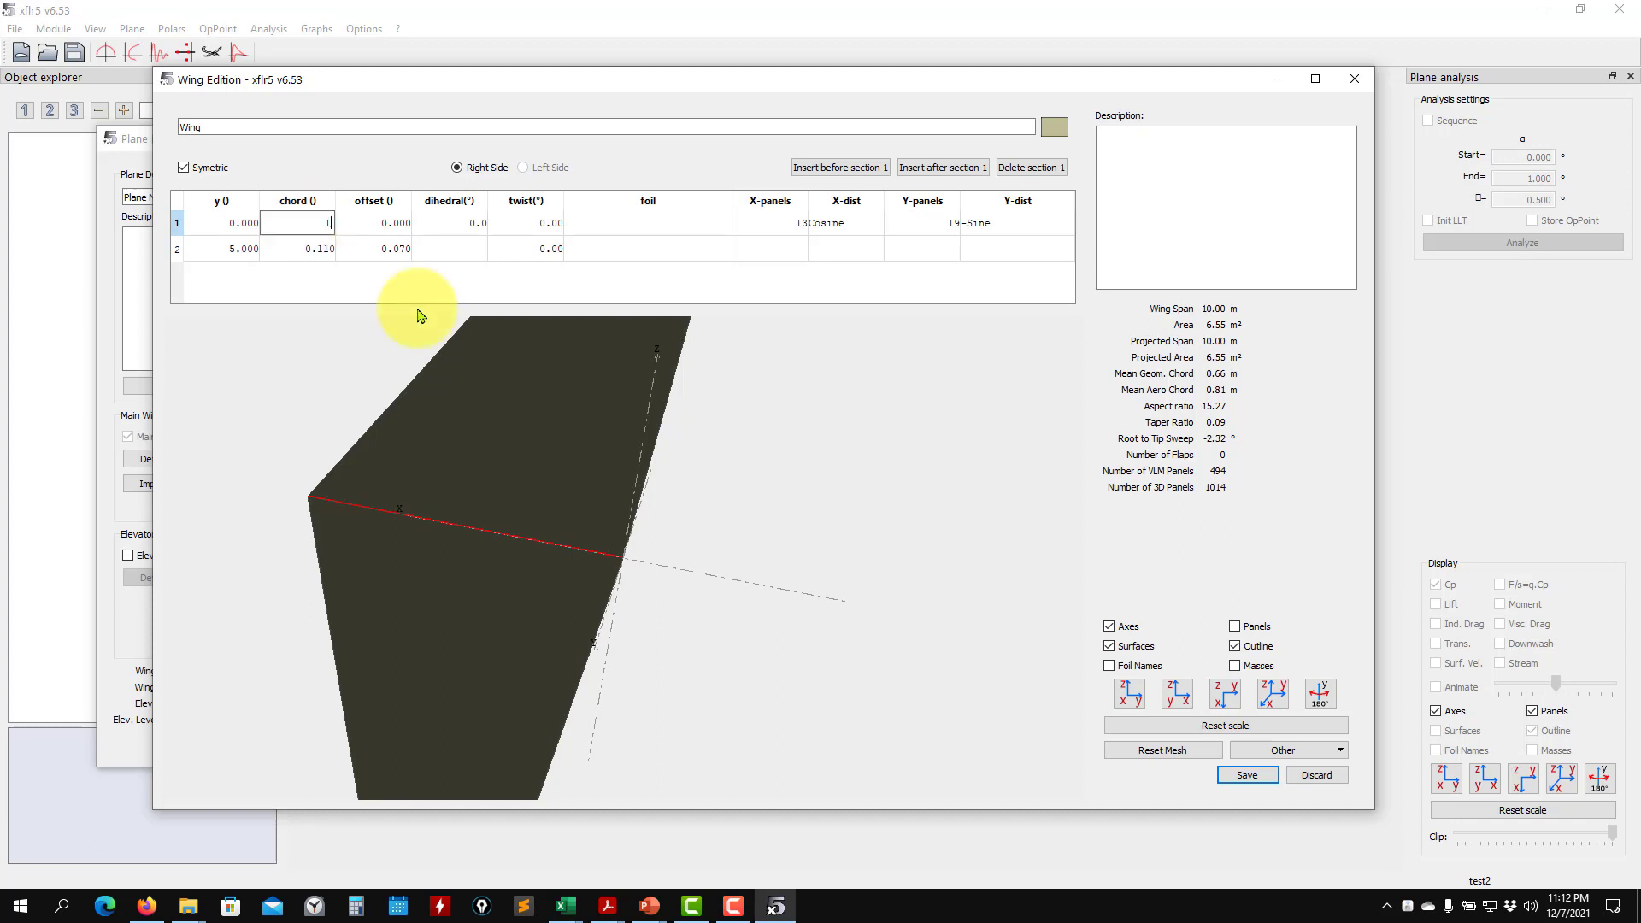
Try tip chords of 0.8 m and 0.4 m for wing section 2, and settle on 0.5 m
double_click(302, 256)
type("0.")
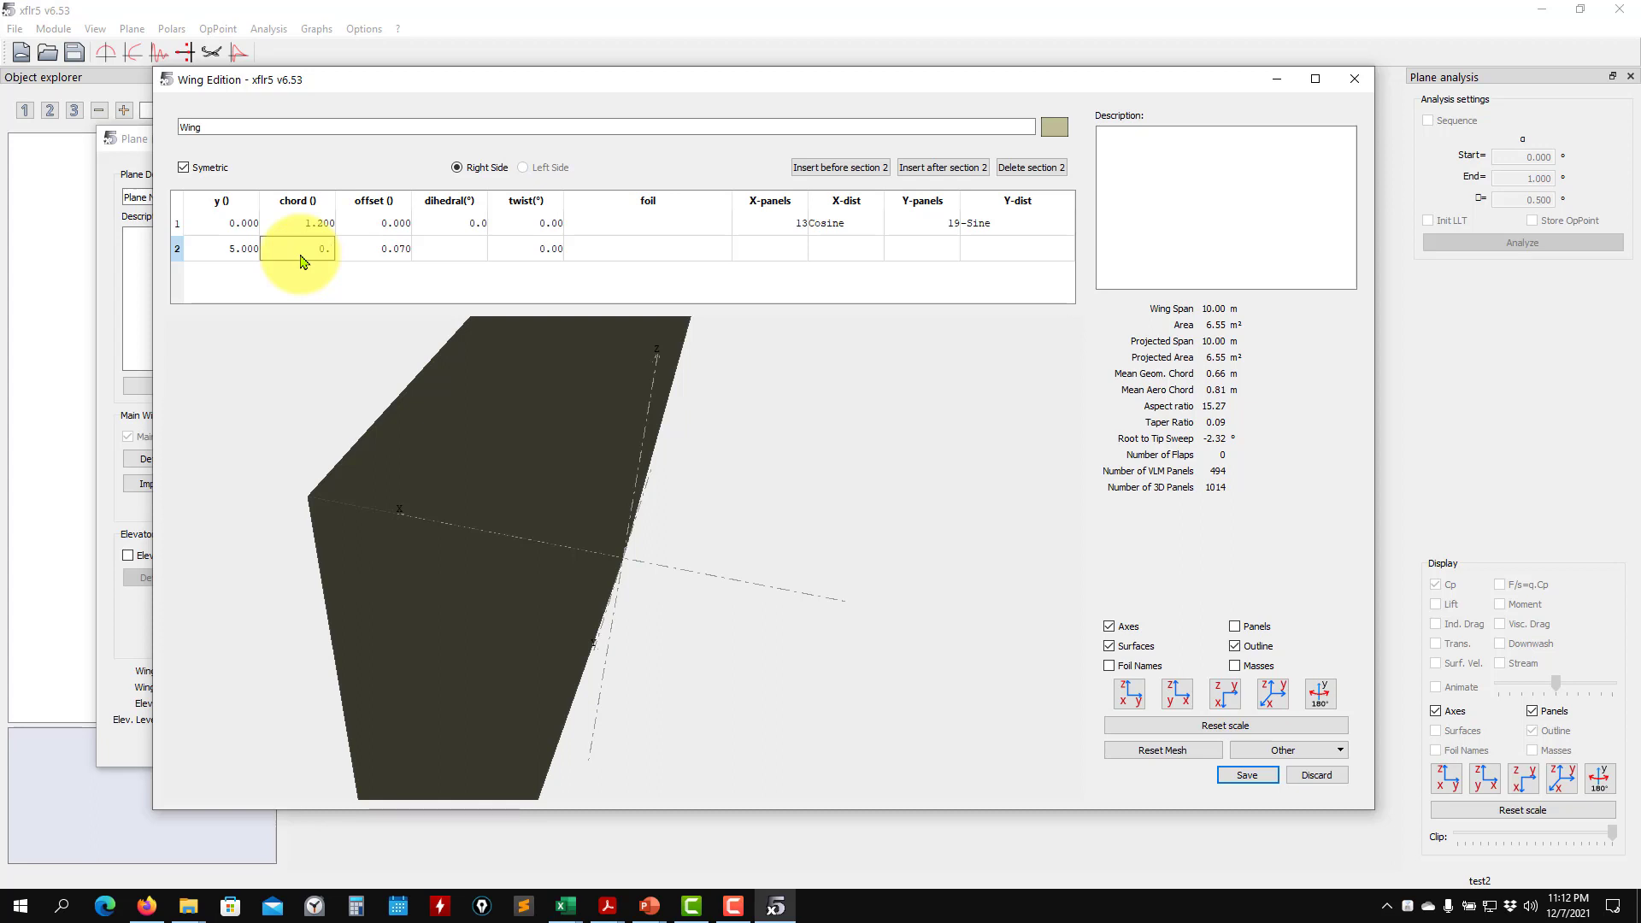
type("8")
key("Return")
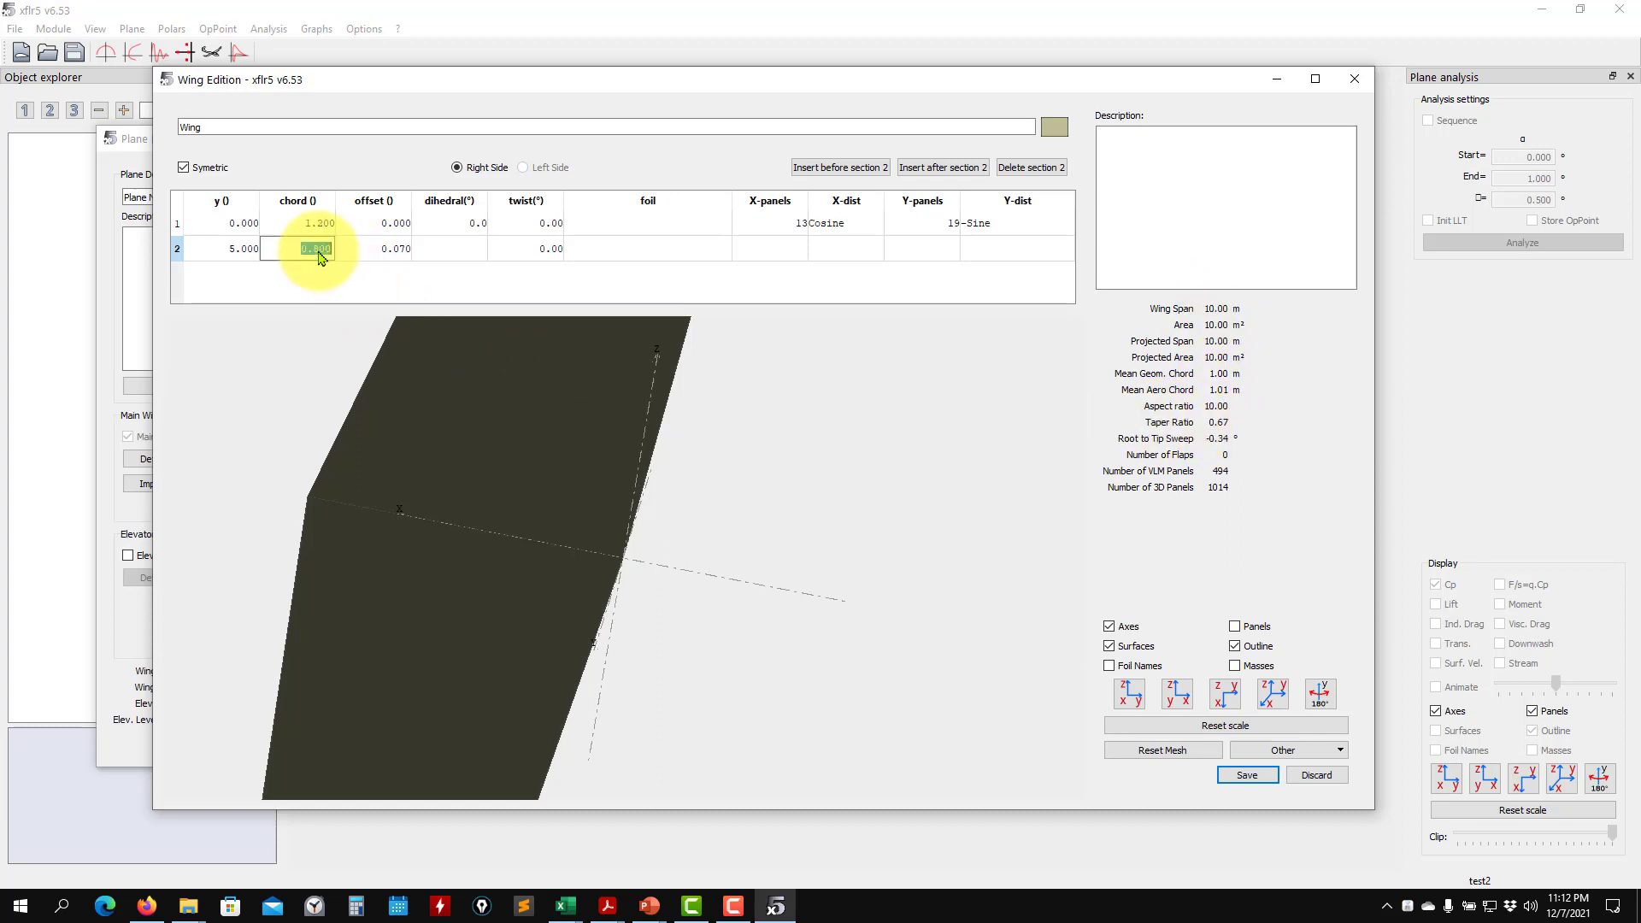
type("4")
key("Return")
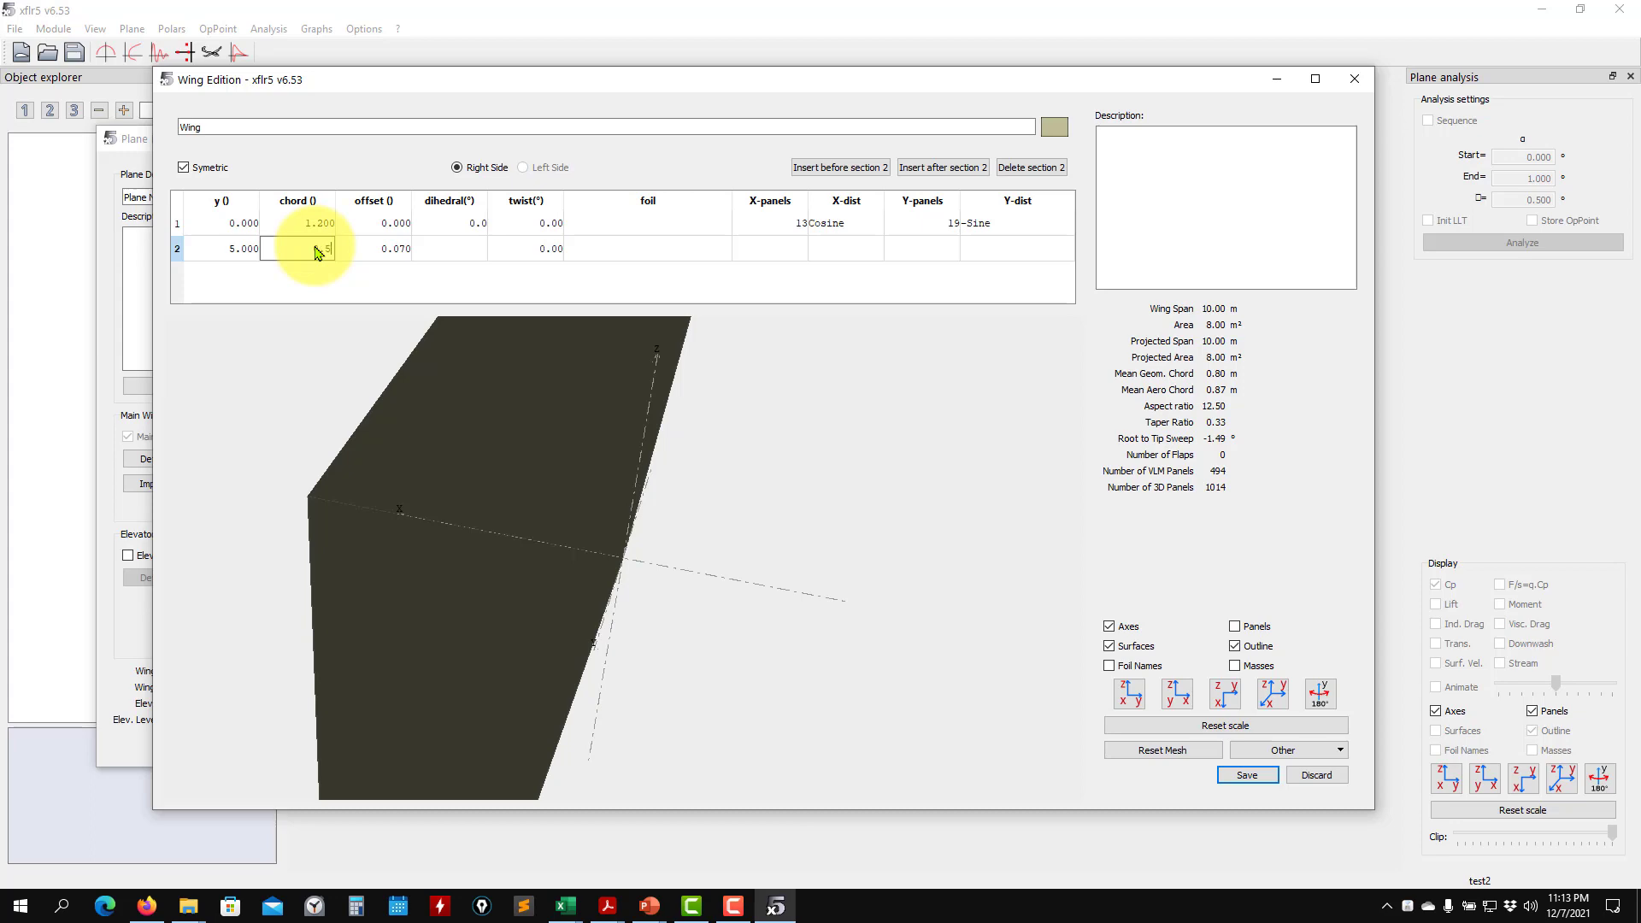
key("Return")
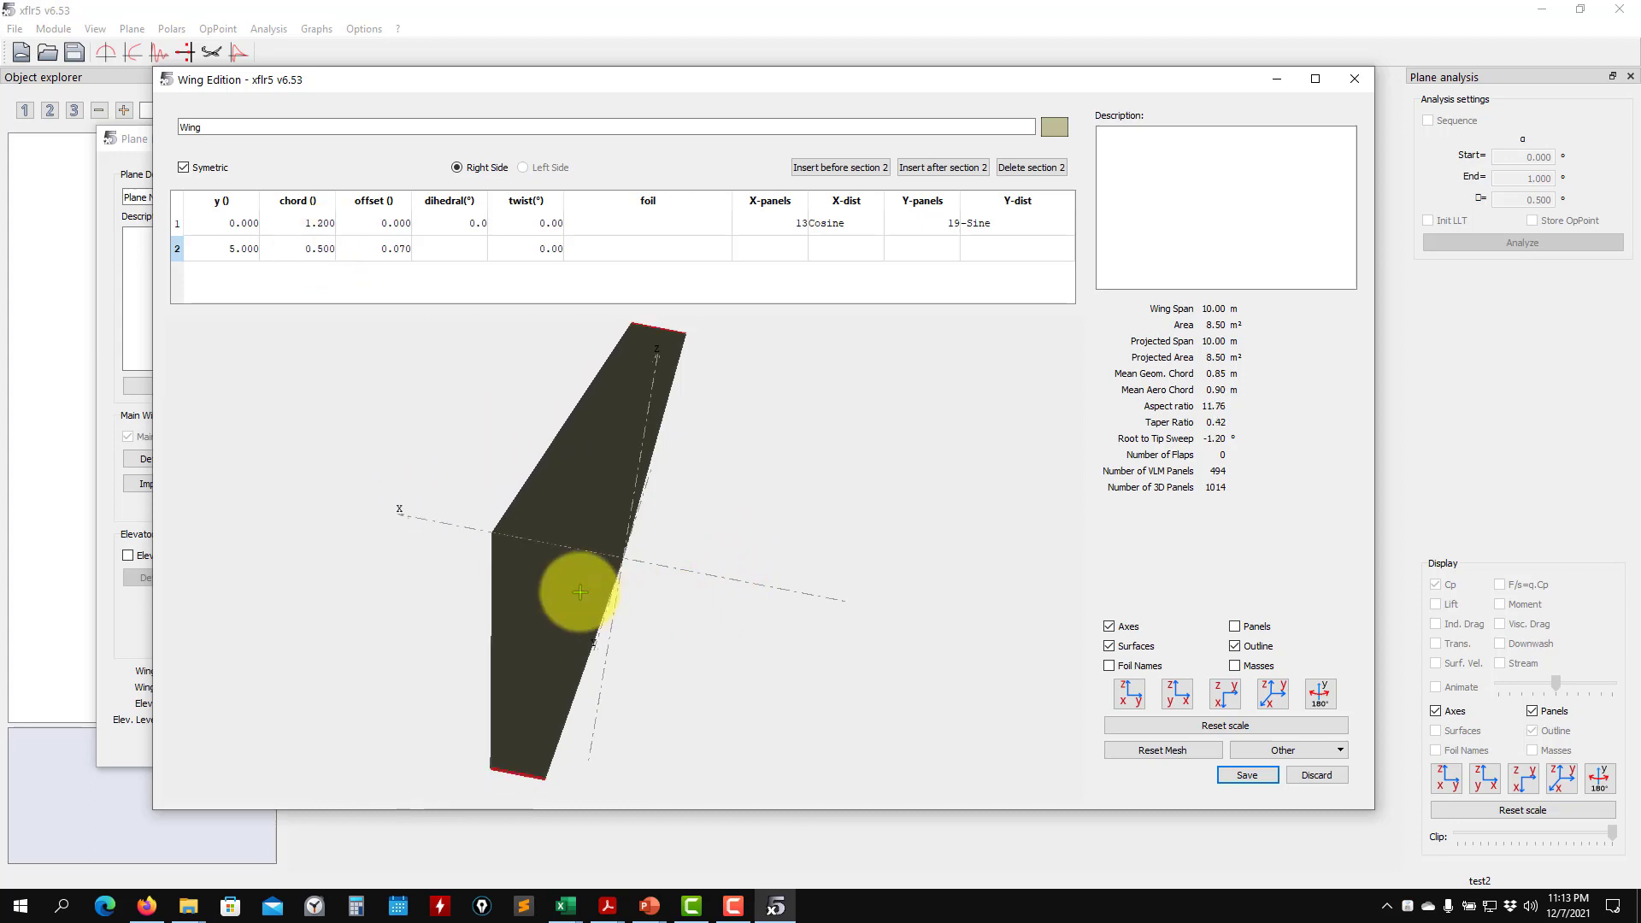
Try offsets of 0 m and 0.5 m for the tip section of the wing
left_click_drag(579, 588, 713, 615)
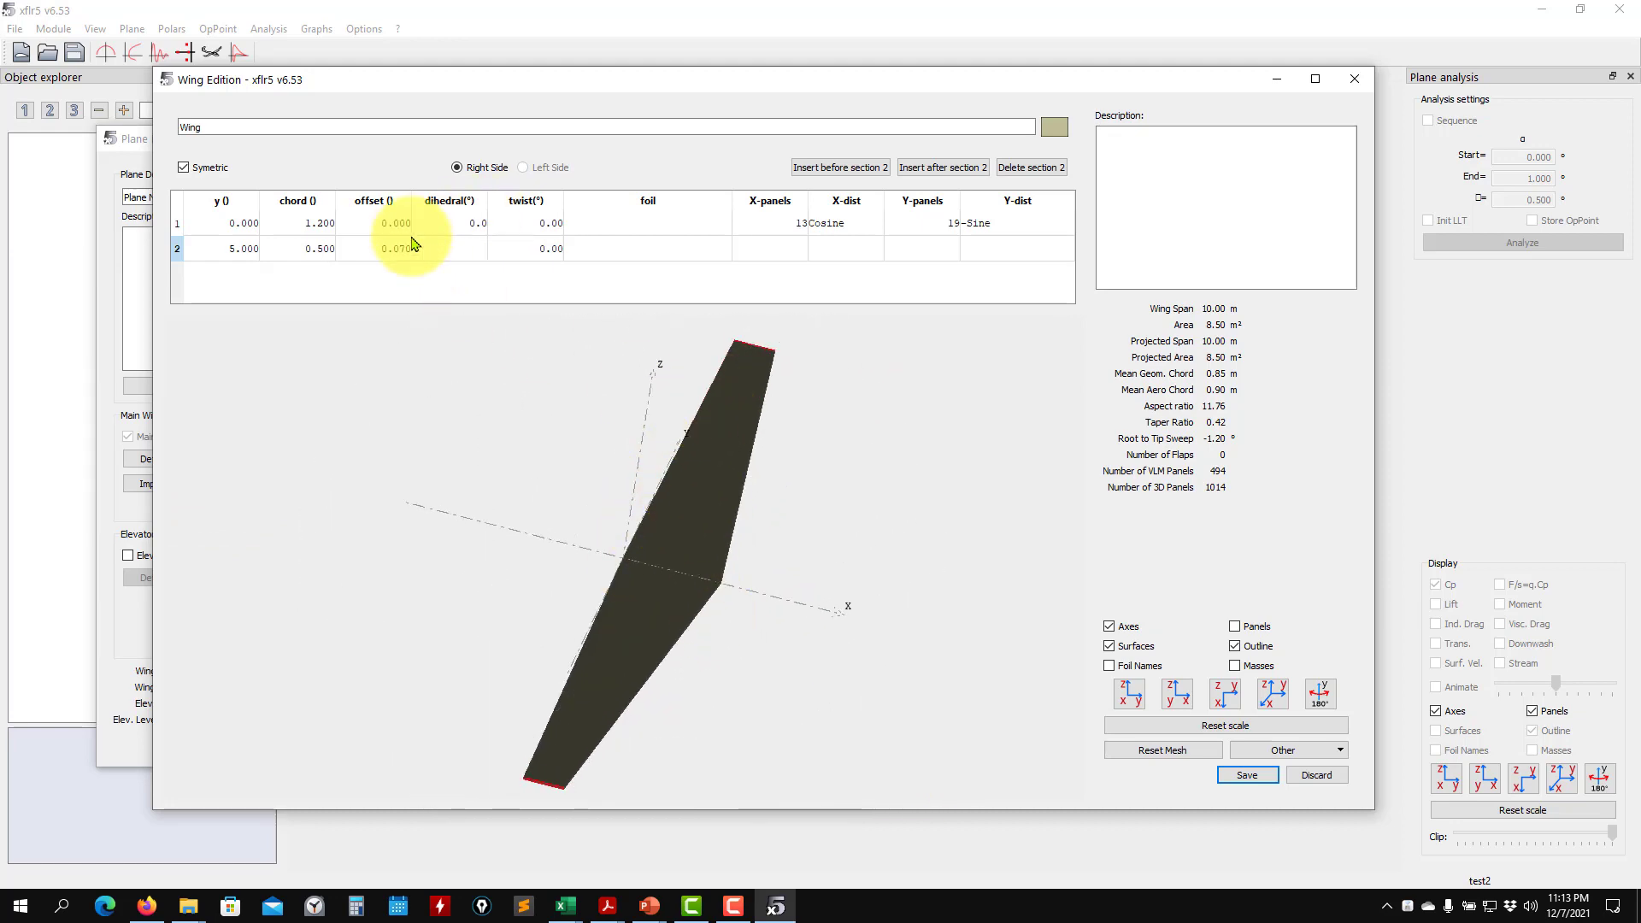
double_click(377, 250)
type("0")
key("Return")
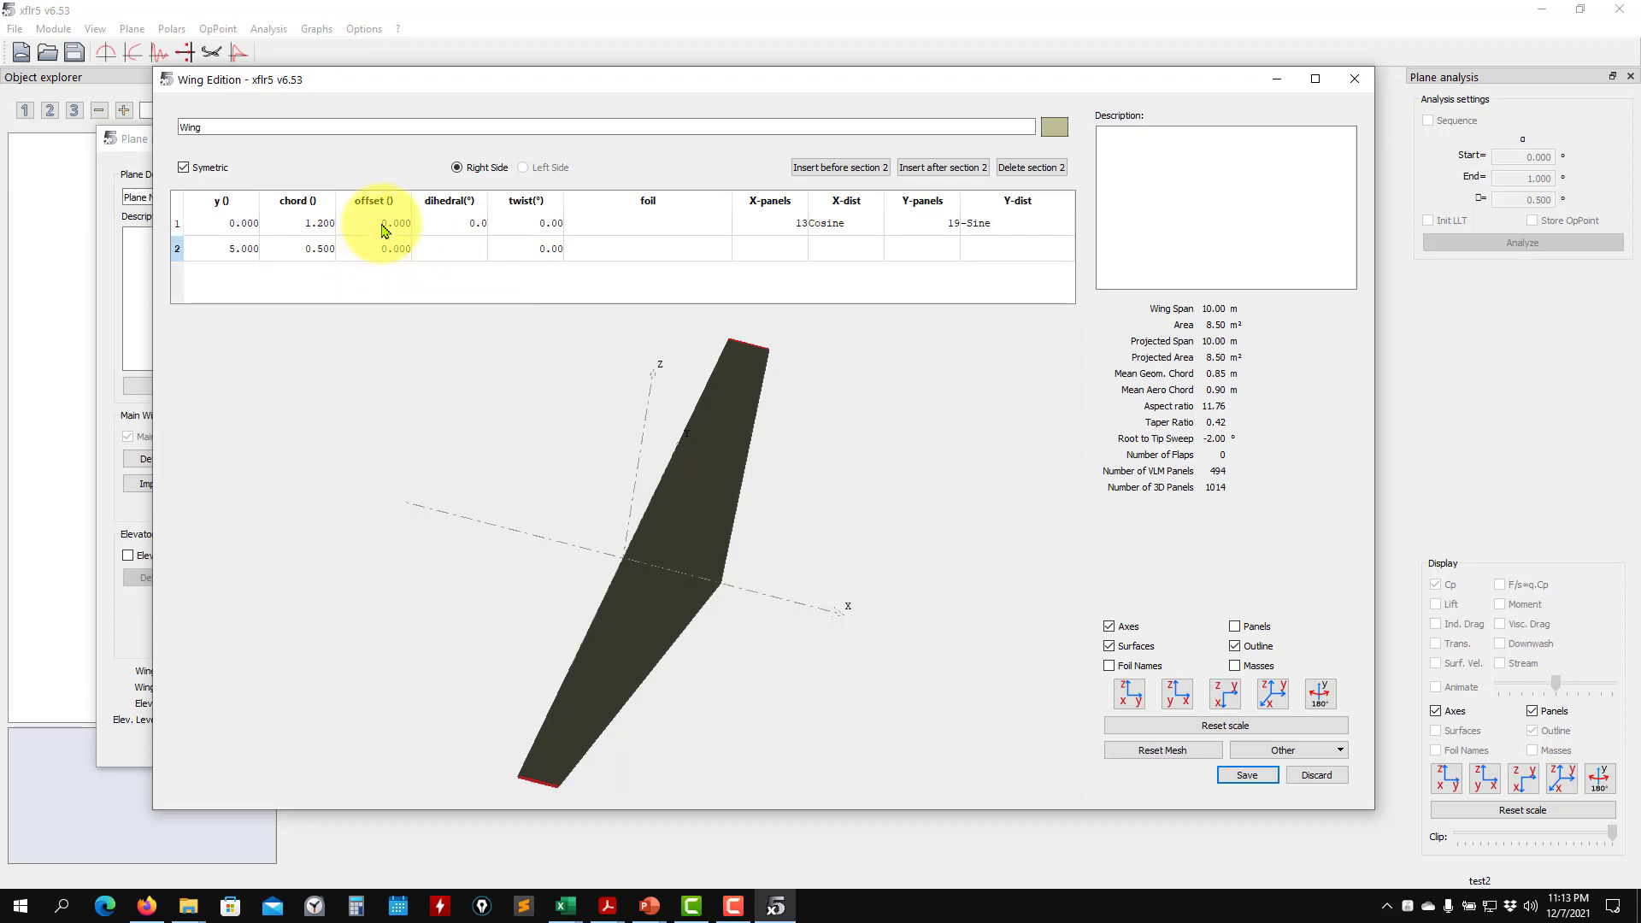
left_click(378, 257)
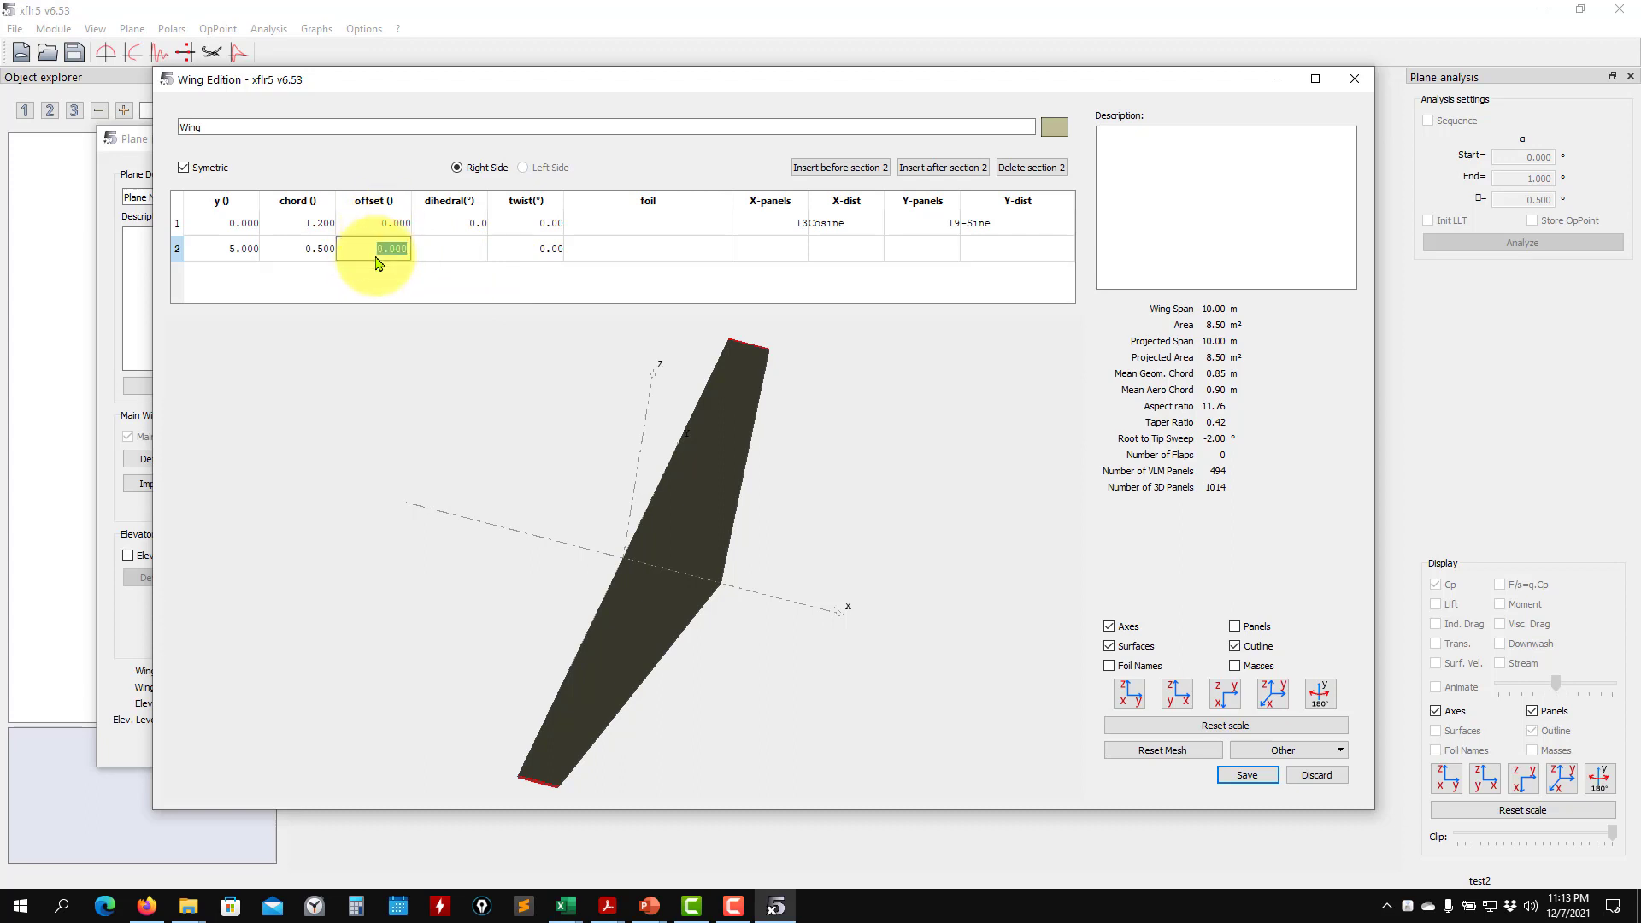
key("Return")
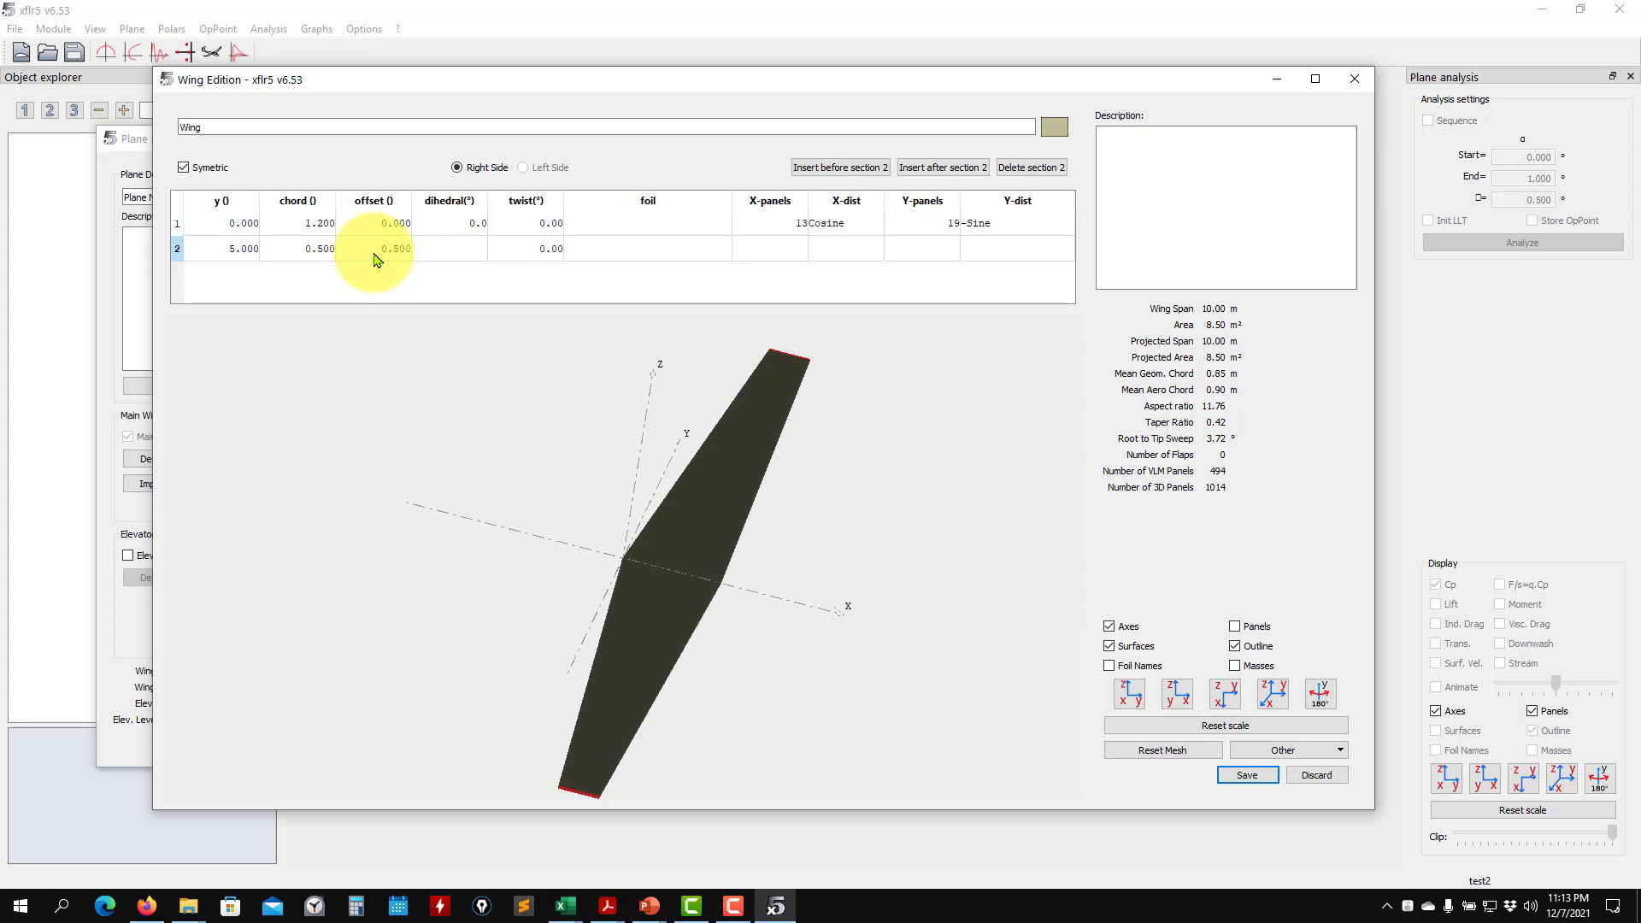
Reduce the tip section's offset to 0.4 m and finally to 0.3 m
double_click(401, 247)
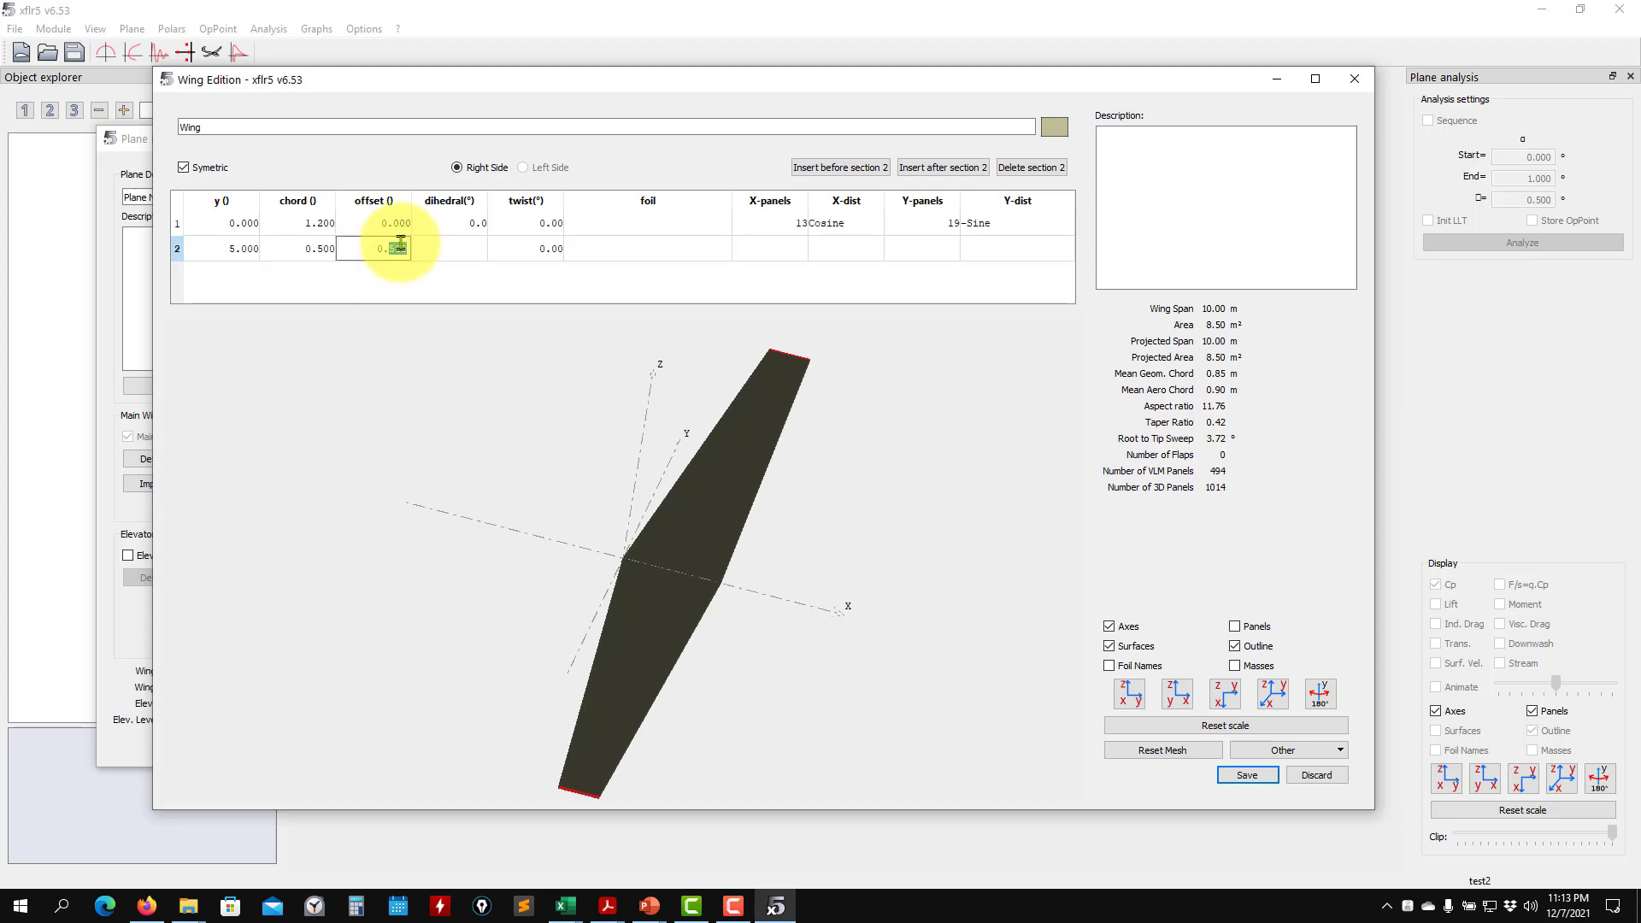
key("Return")
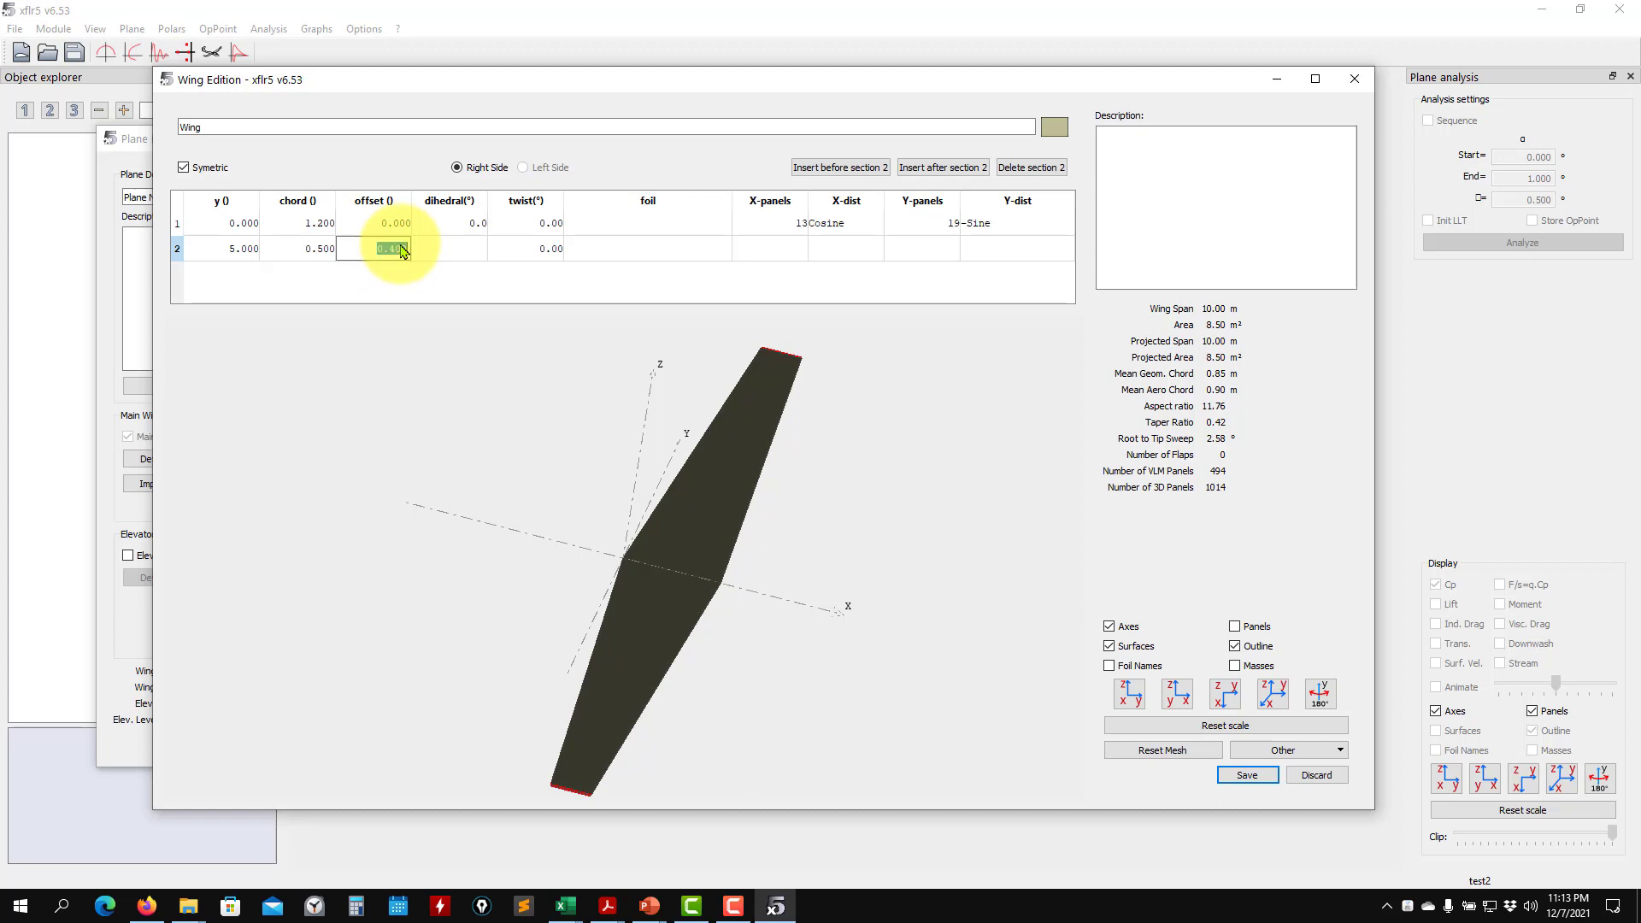
key("Return")
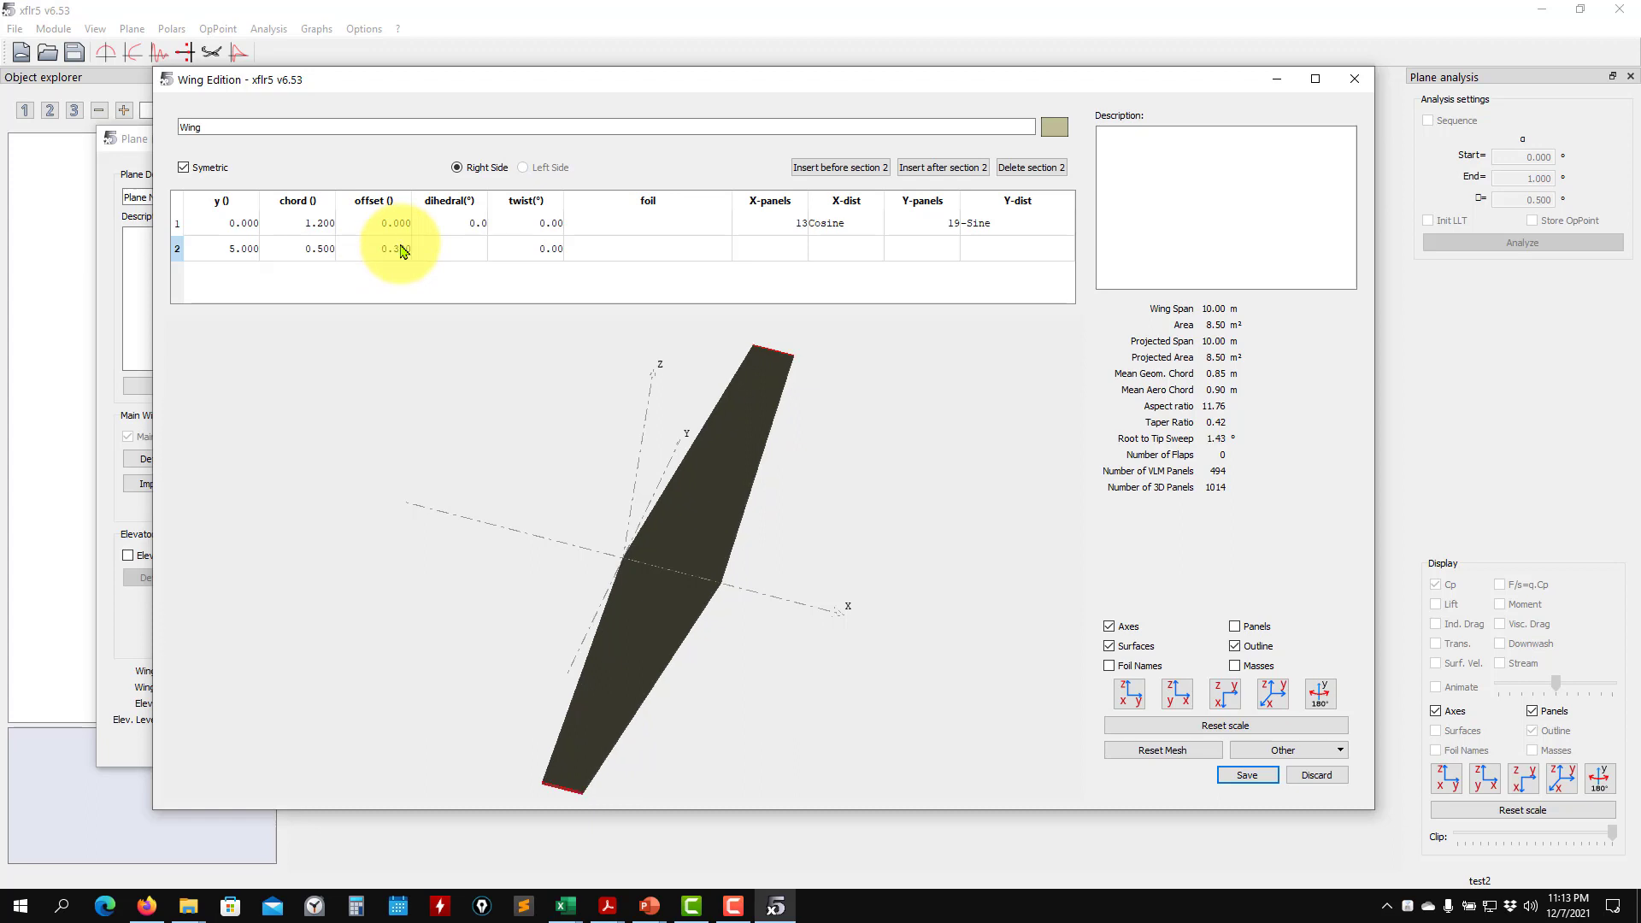
Assign the NACA 2415 foil to both the root and tip sections of the wing
left_click_drag(714, 586, 598, 598)
double_click(634, 224)
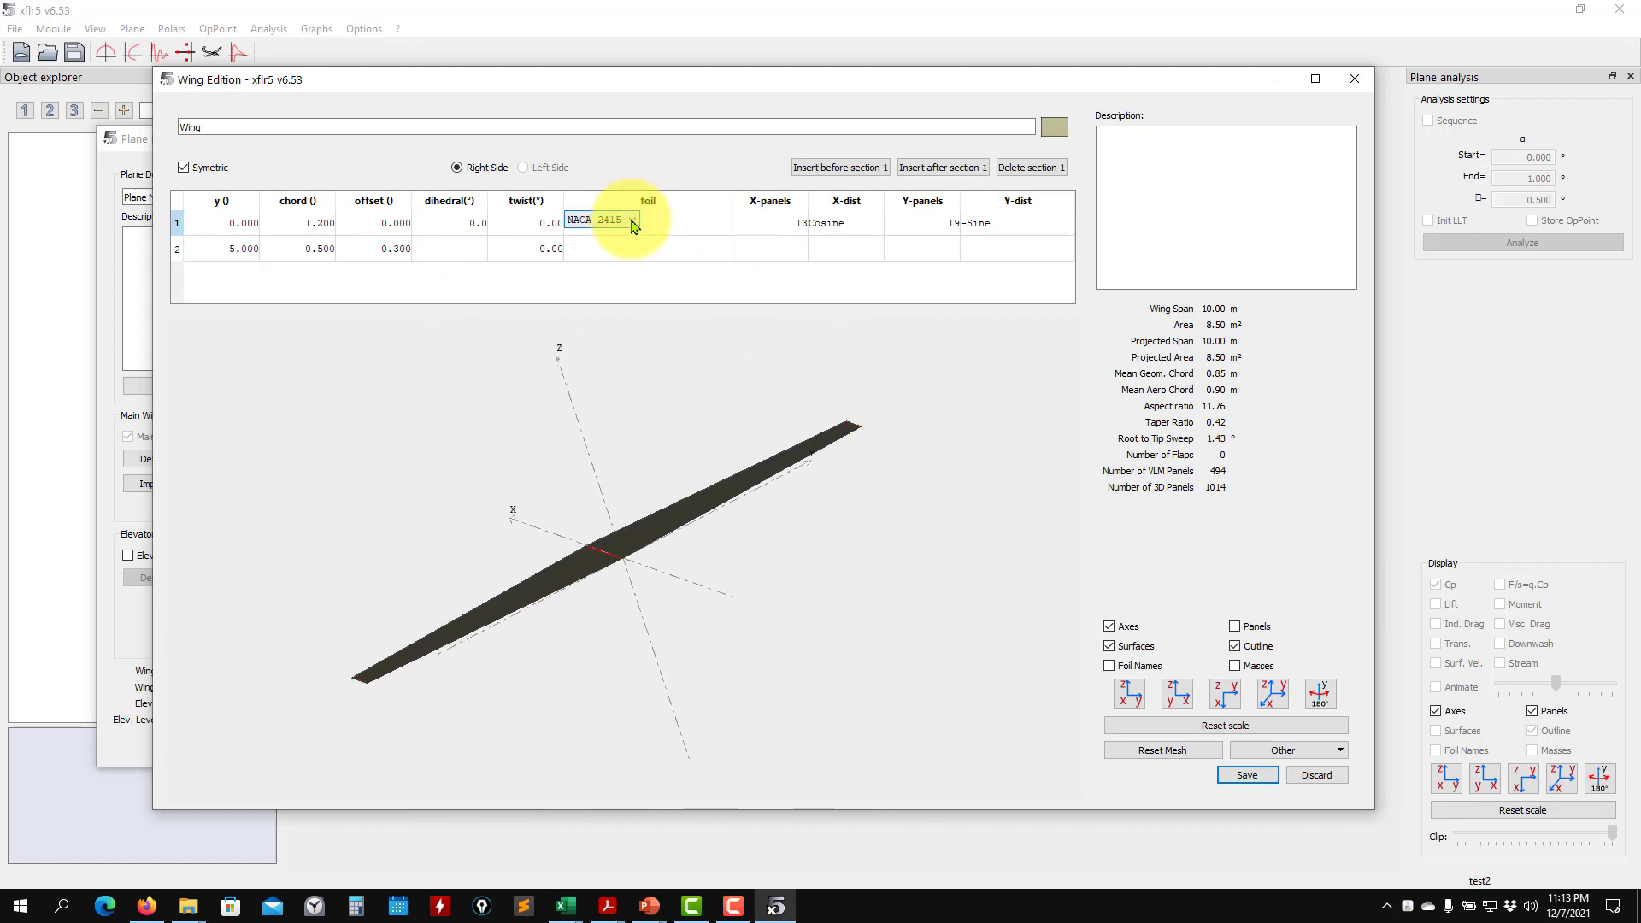
left_click(631, 222)
left_click(628, 239)
left_click(625, 247)
left_click(631, 246)
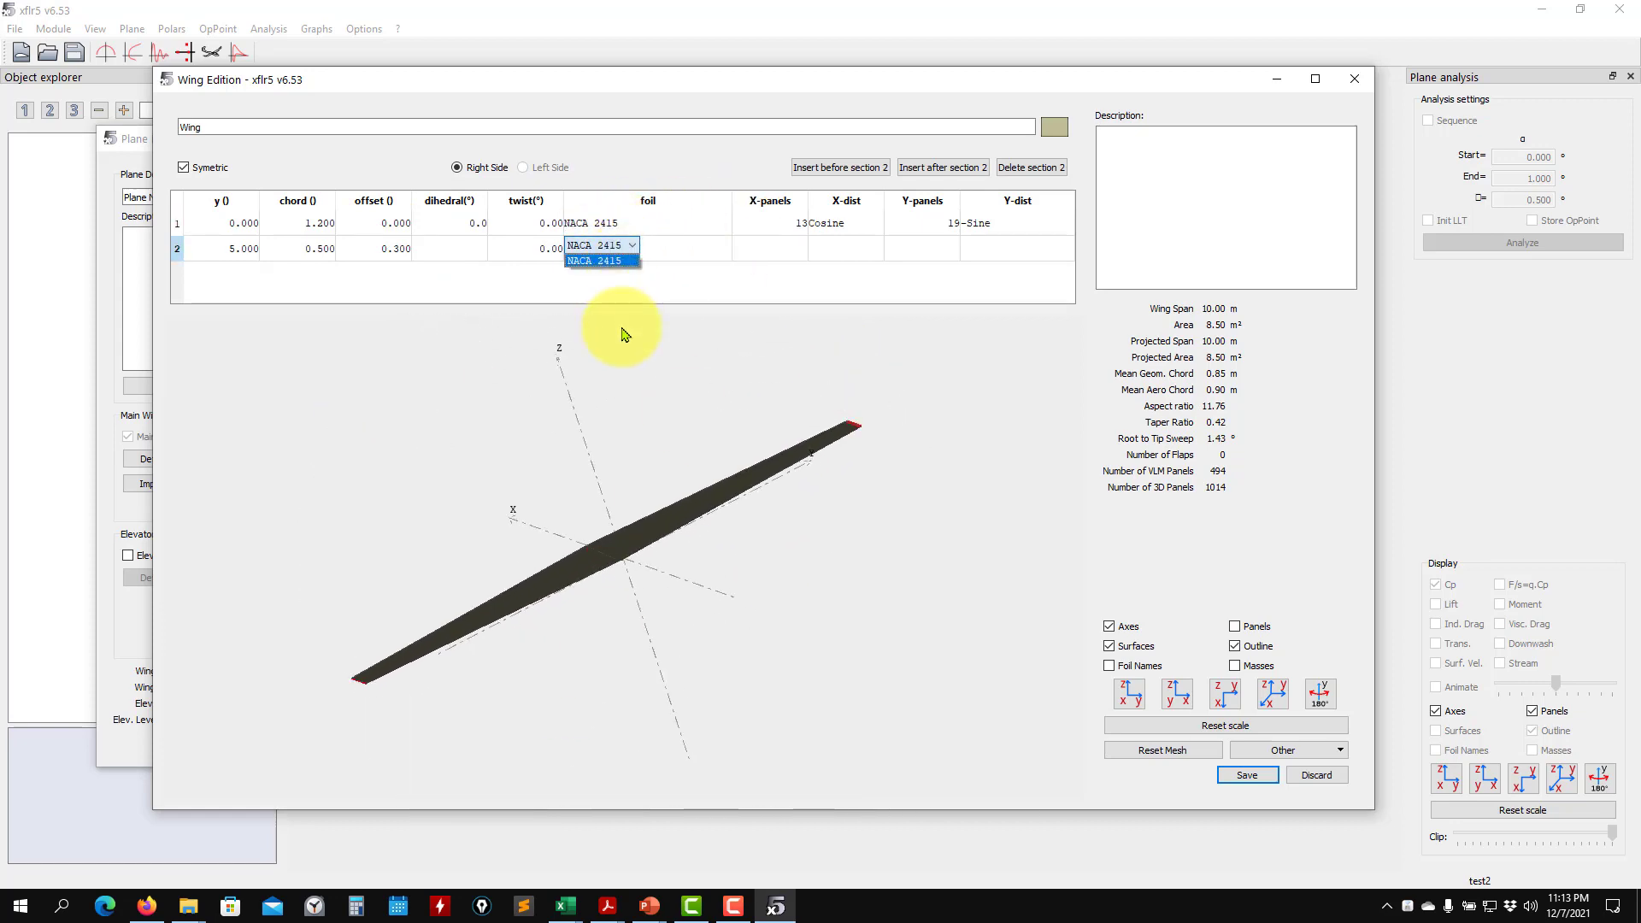
left_click(603, 261)
left_click_drag(630, 367, 607, 615)
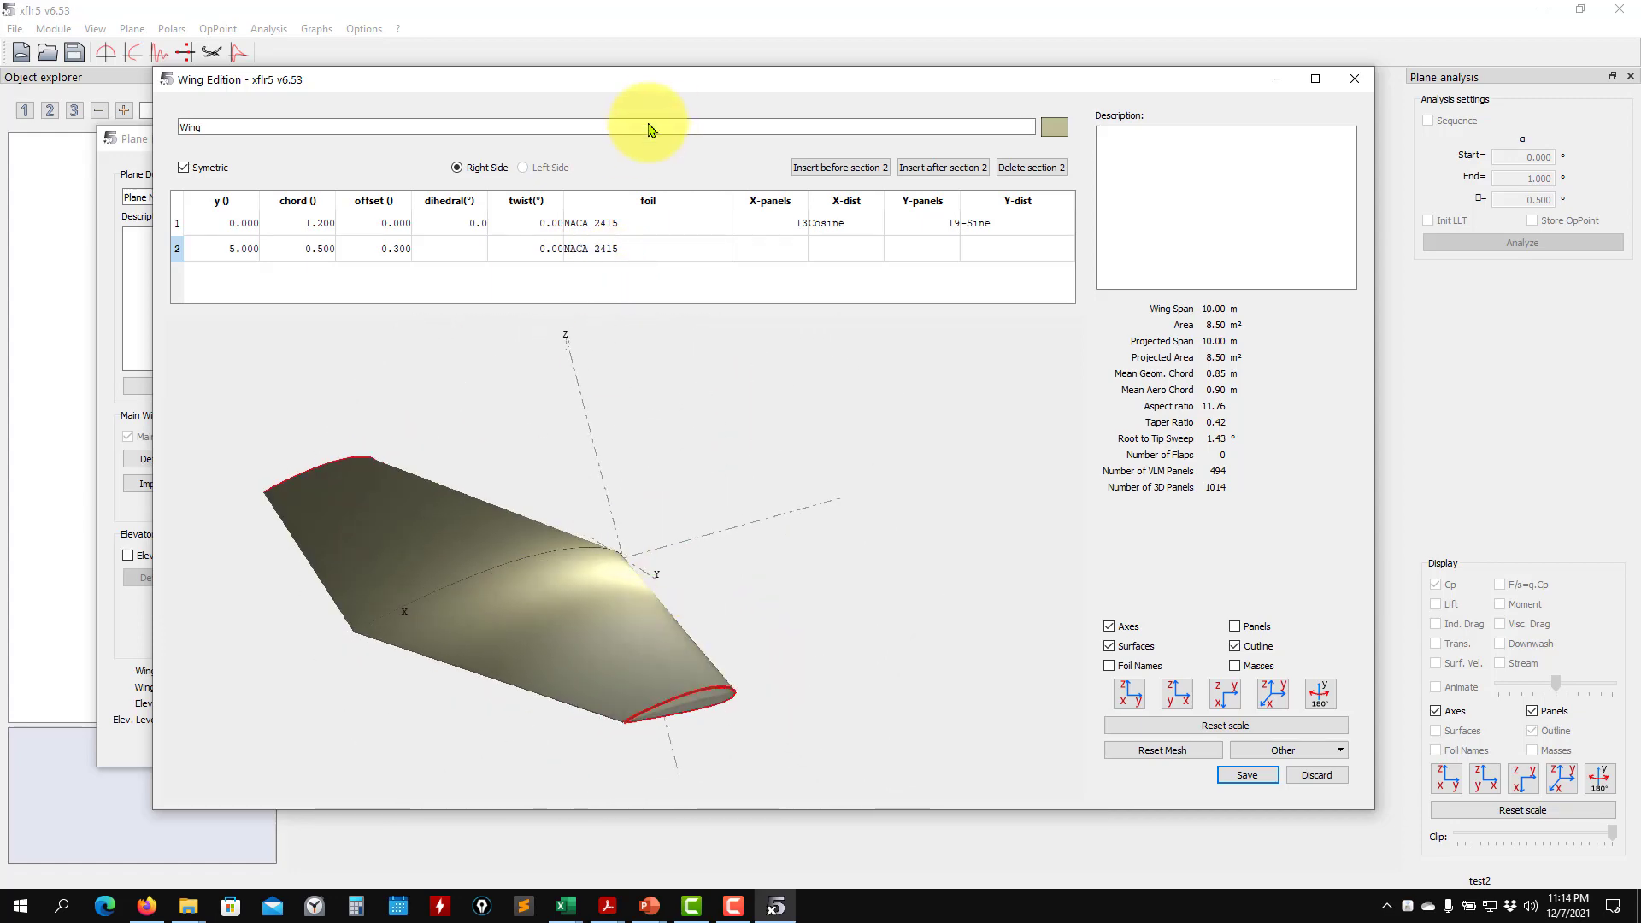
Set the wing twist to 1° at the root section and -1° at the tip section
double_click(537, 224)
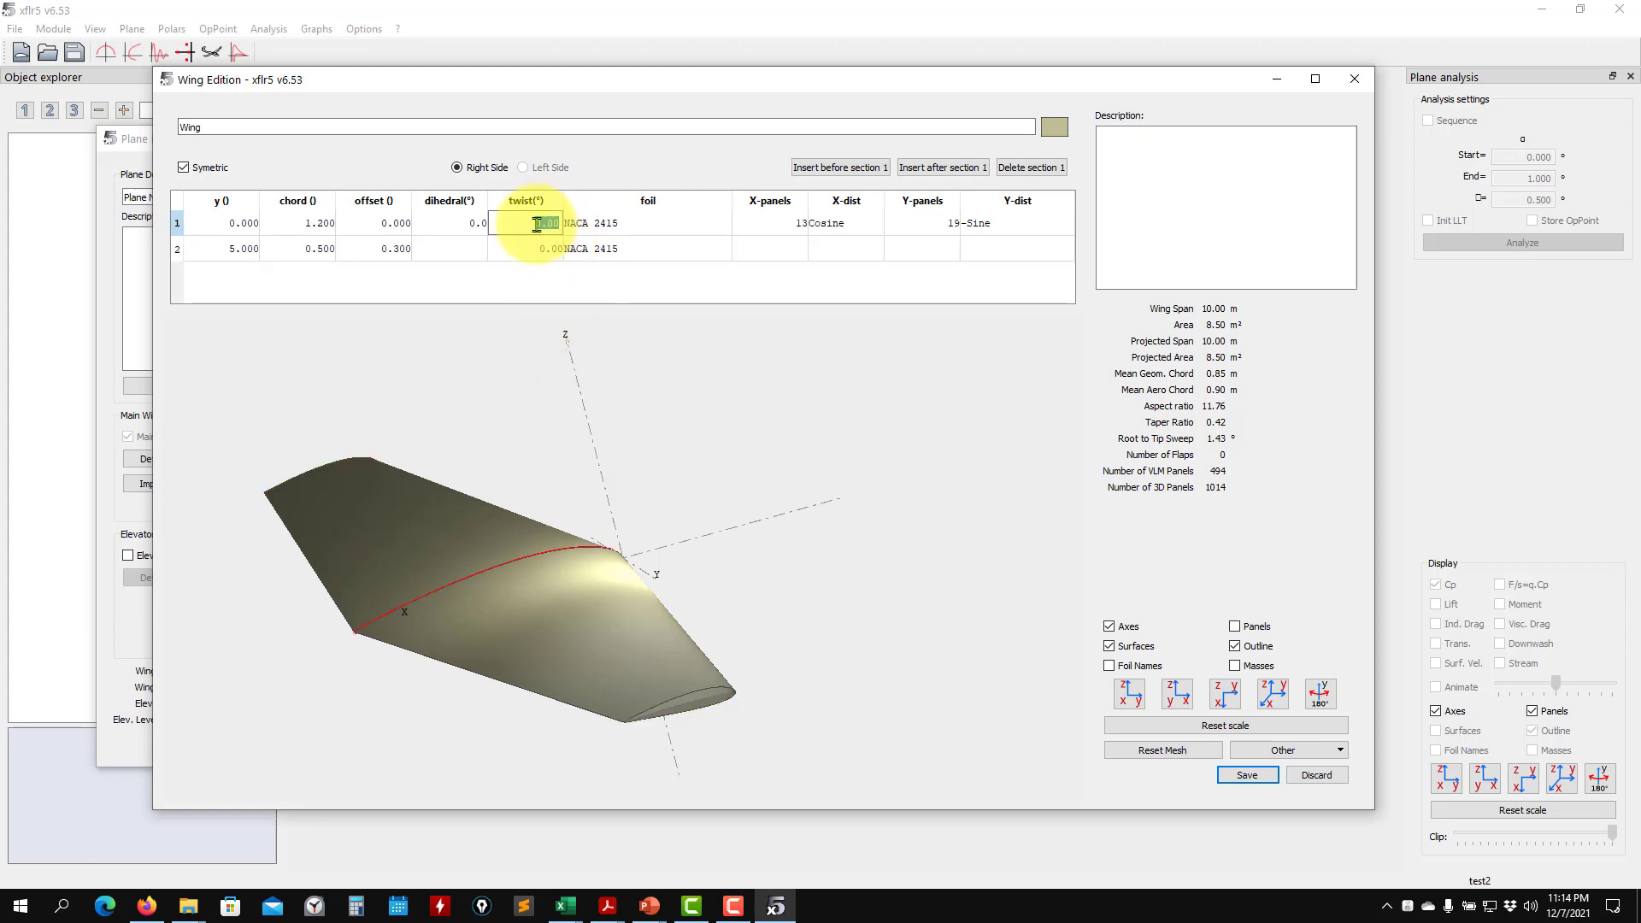
type("1")
double_click(538, 250)
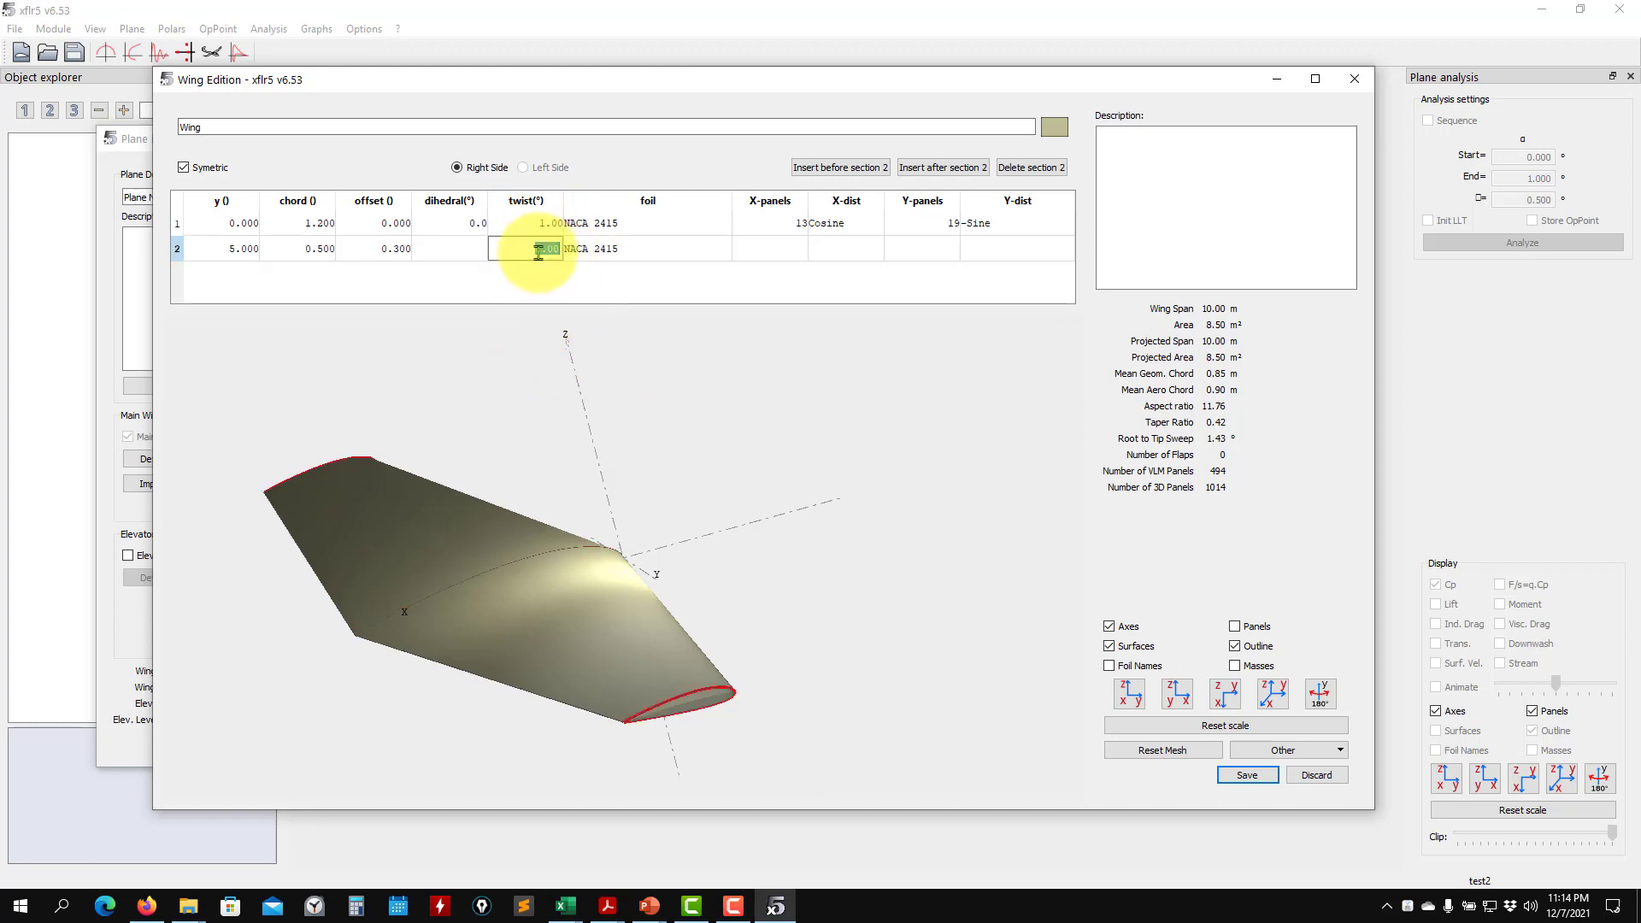
type("-1")
key("Return")
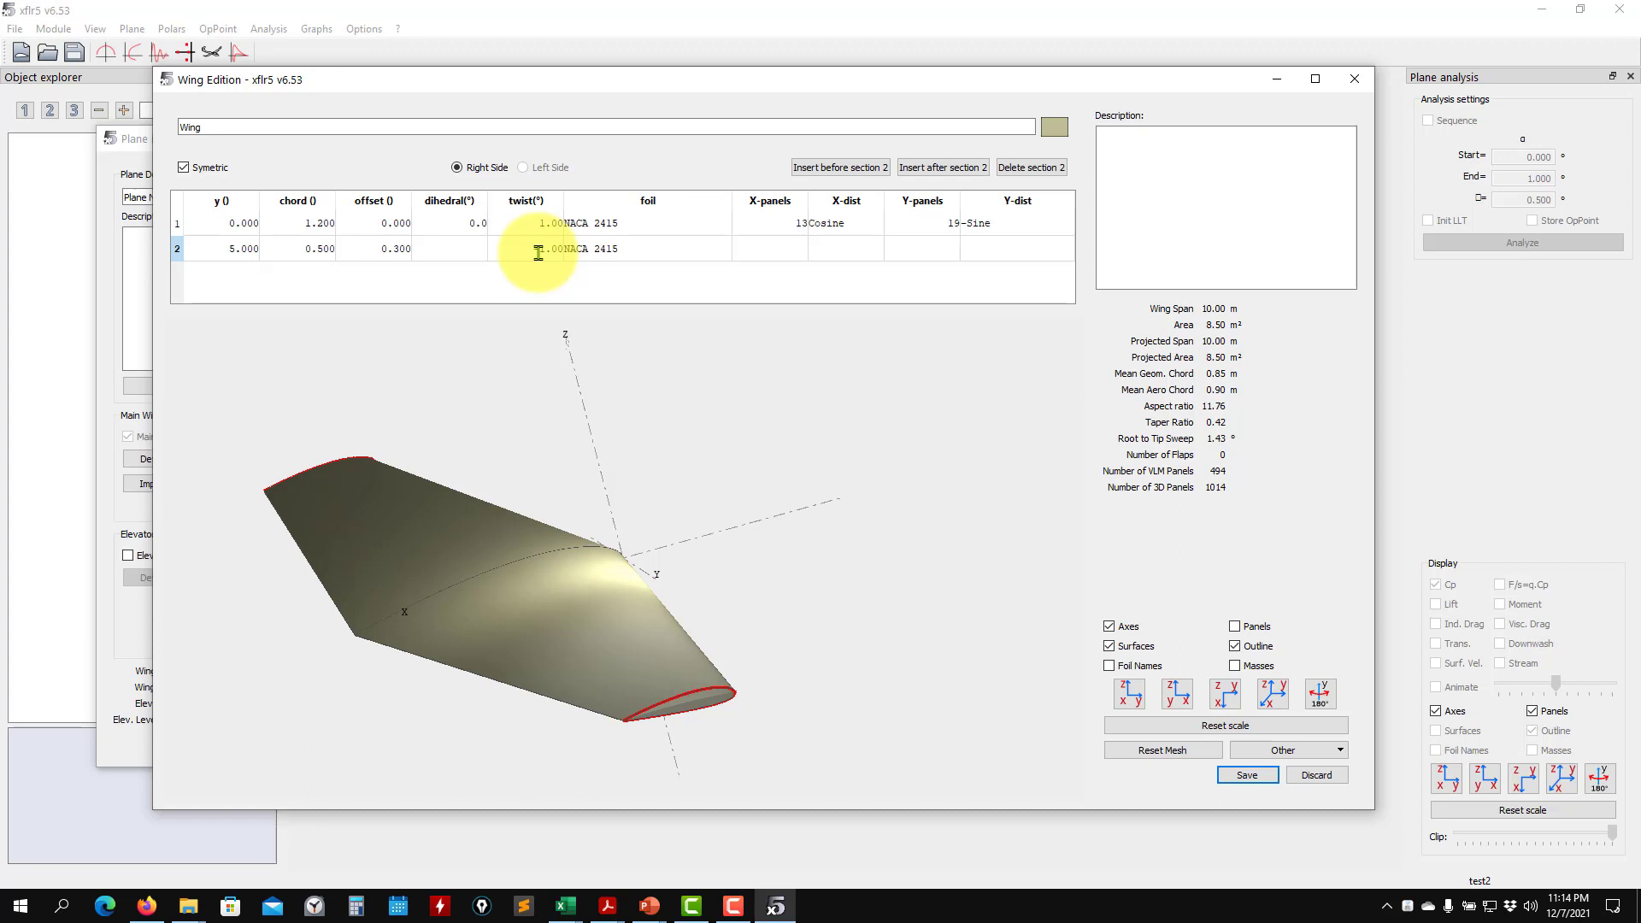
Insert three intermediate sections into the wing, each one before section 2
left_click_drag(528, 479, 599, 581)
left_click(836, 168)
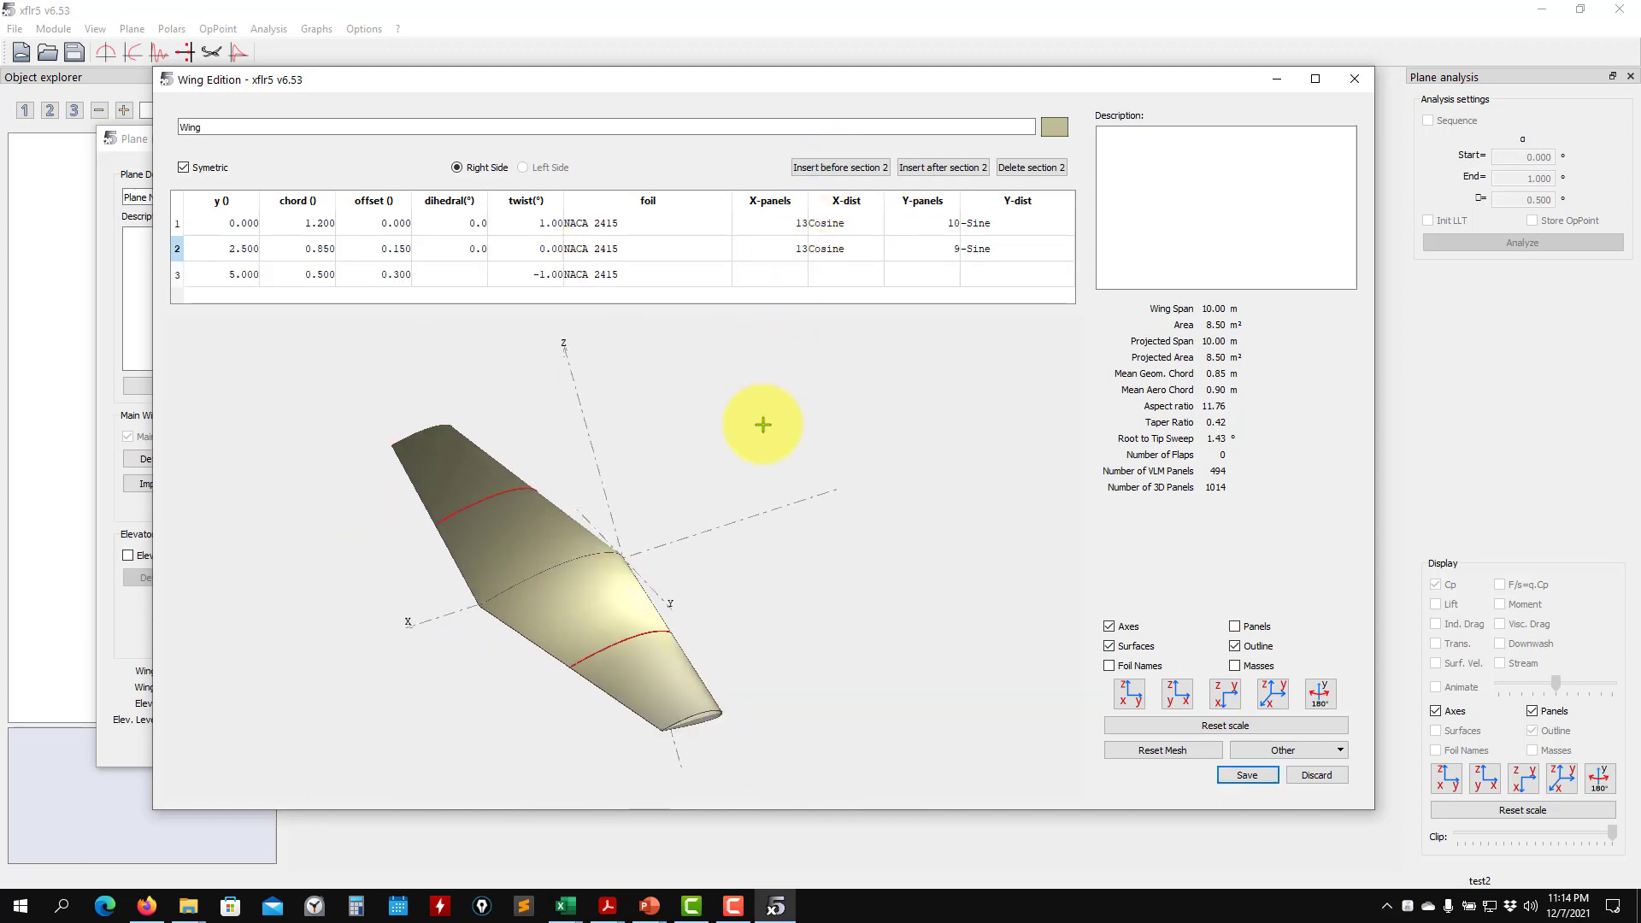
left_click_drag(624, 594, 666, 598)
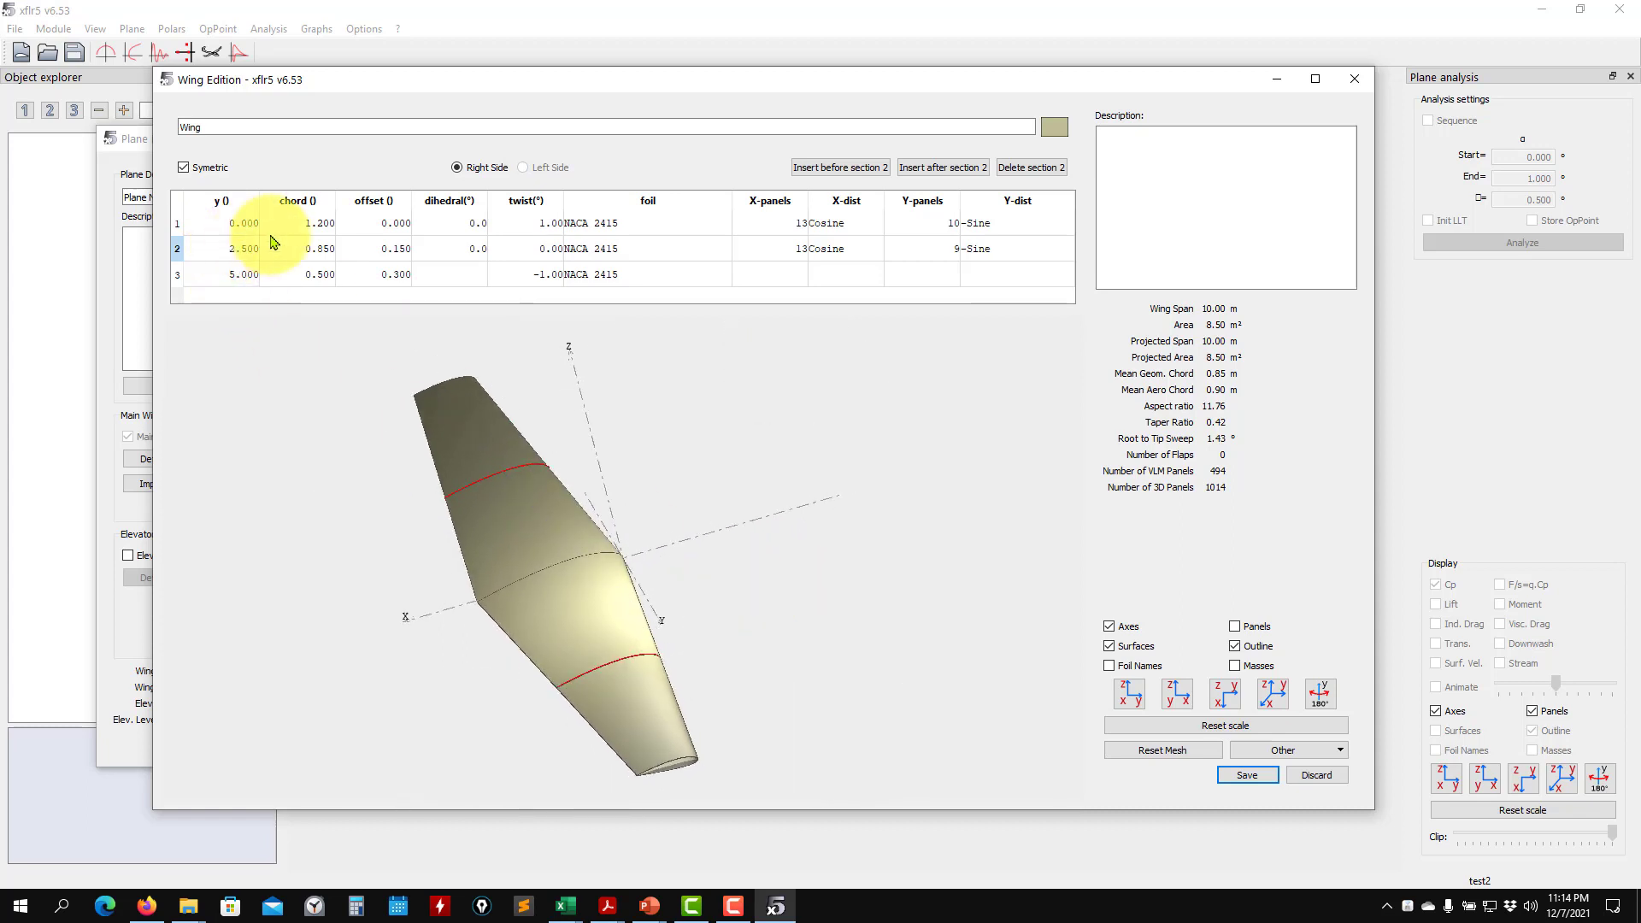
left_click(837, 168)
left_click(837, 169)
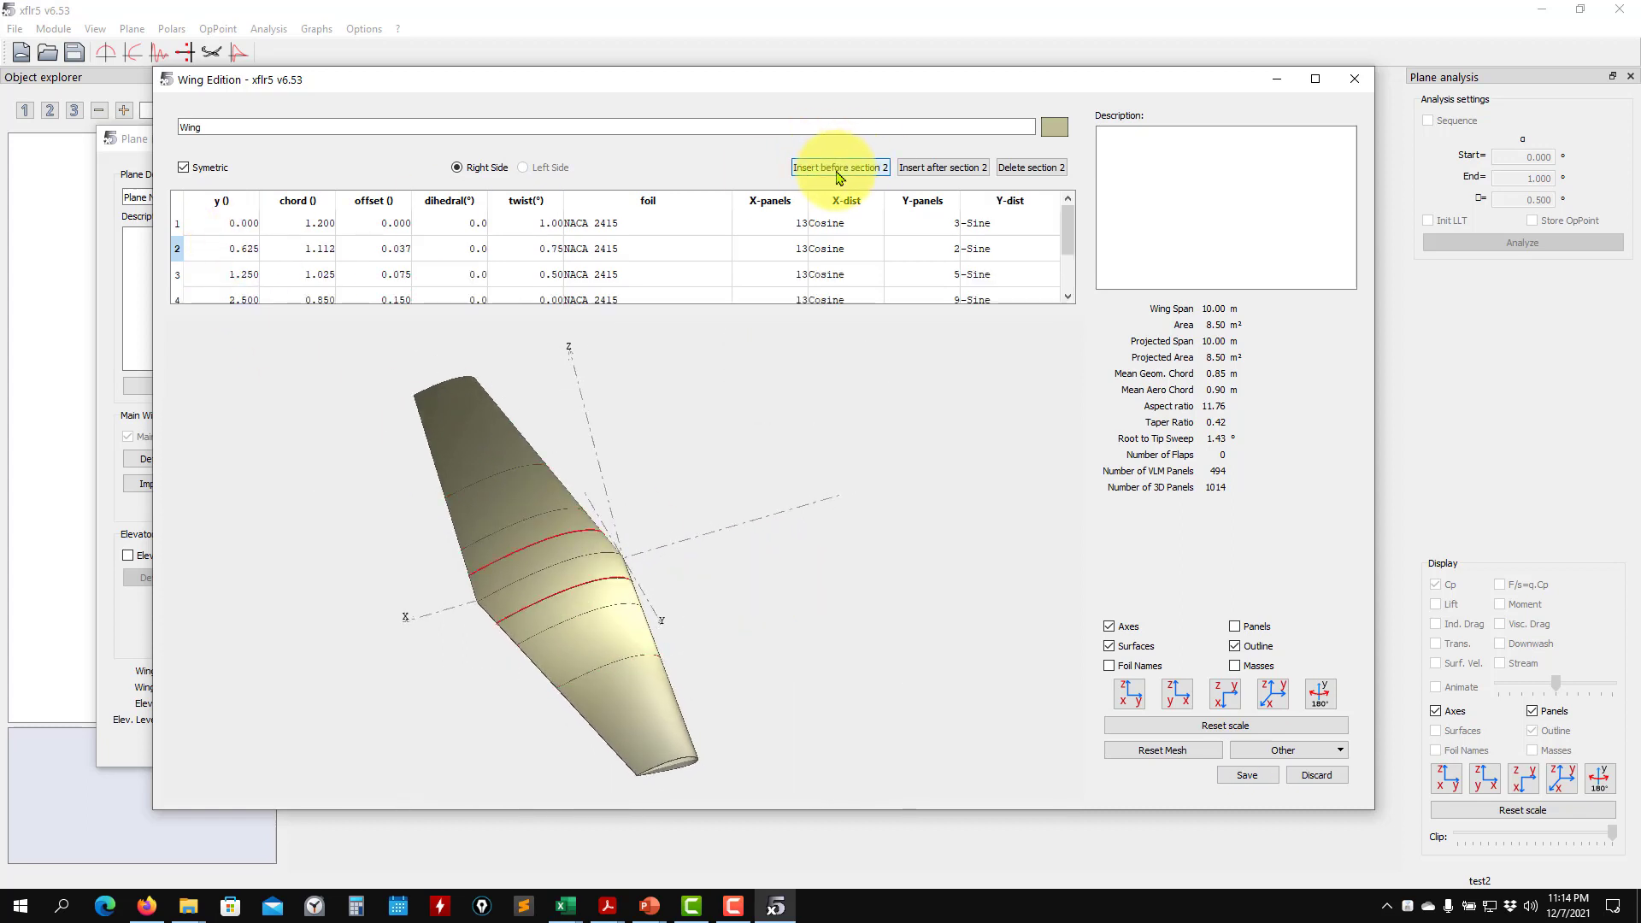
scroll(242, 268, "down", 1)
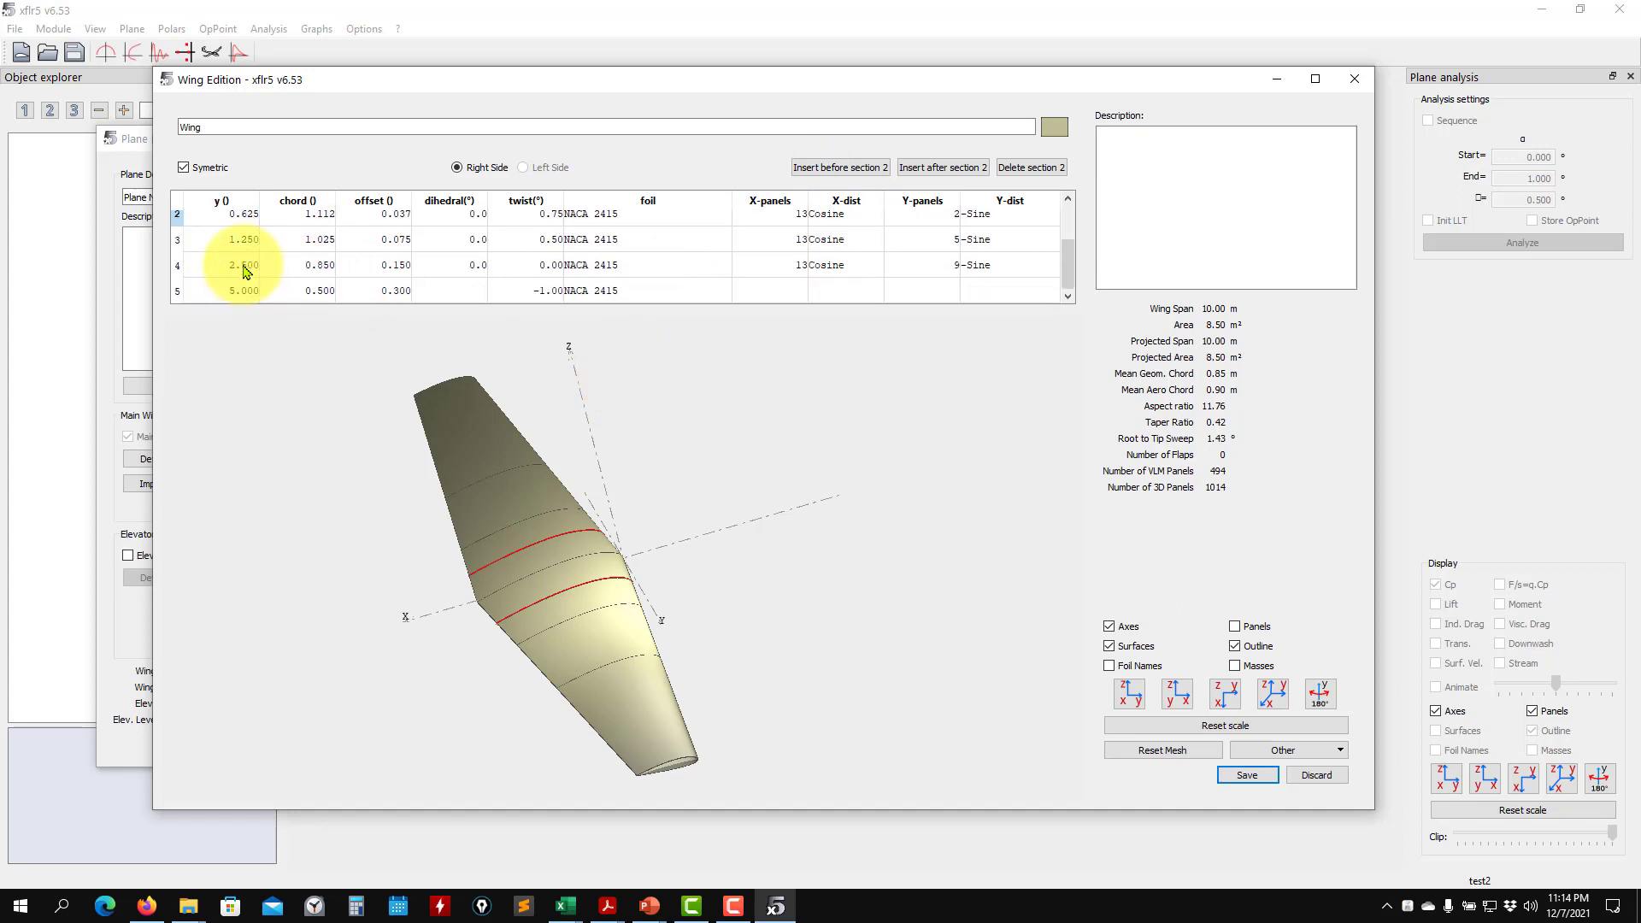
scroll(244, 265, "up", 1)
Try y positions of 0.7 m and 0.8 m for wing section 2 and 0.7 m for section 3
double_click(250, 252)
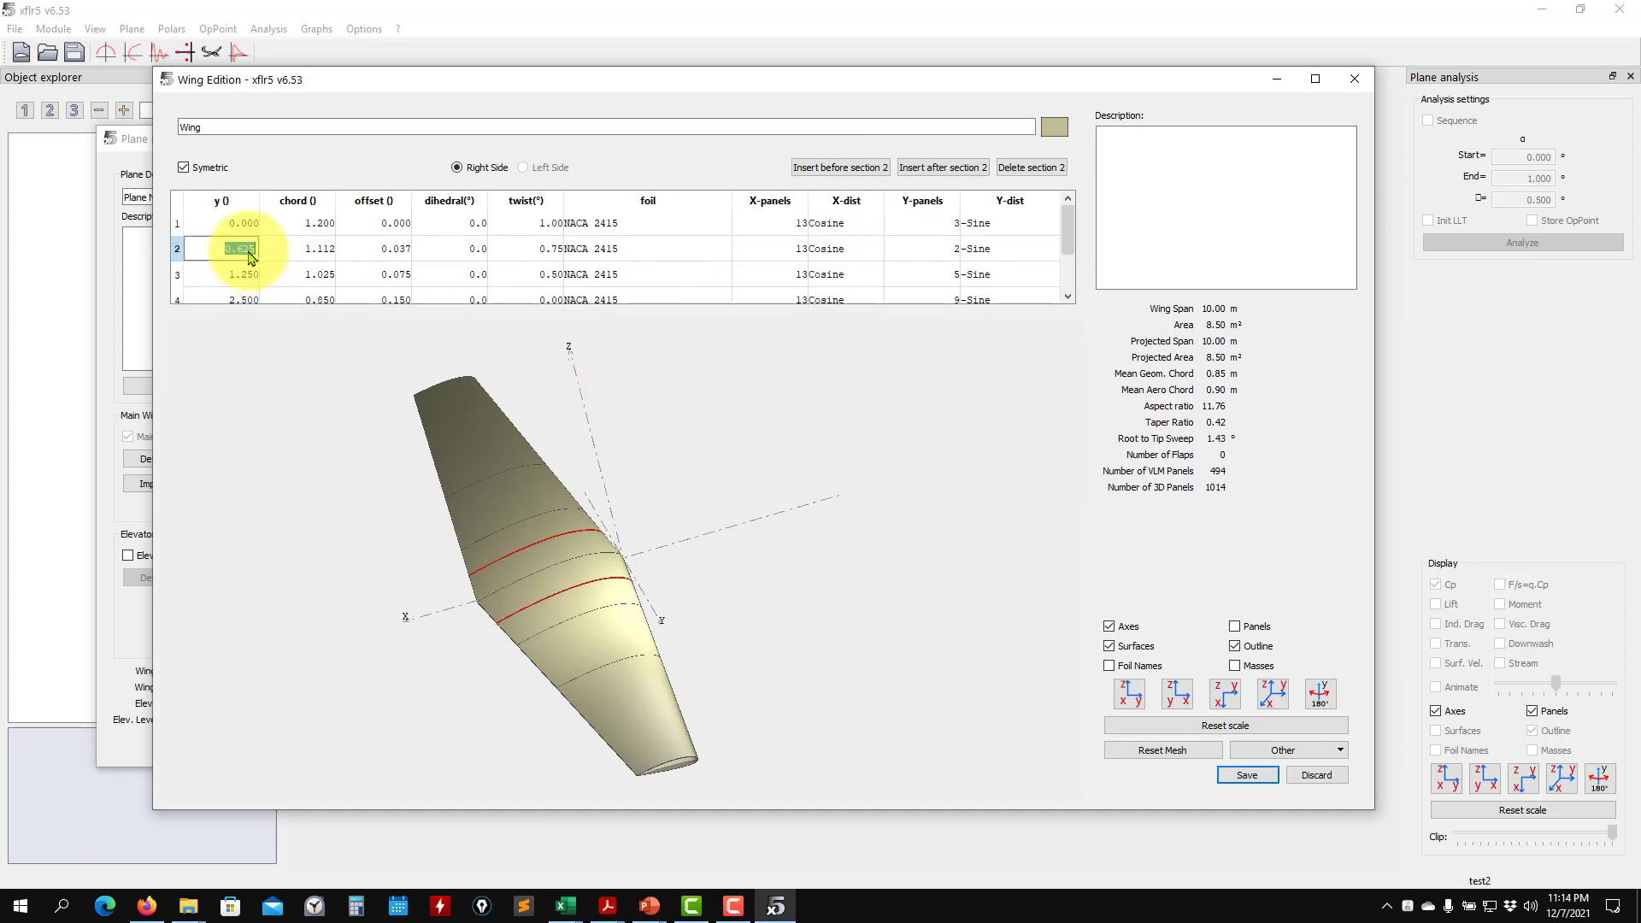
type("0.7")
key("Return")
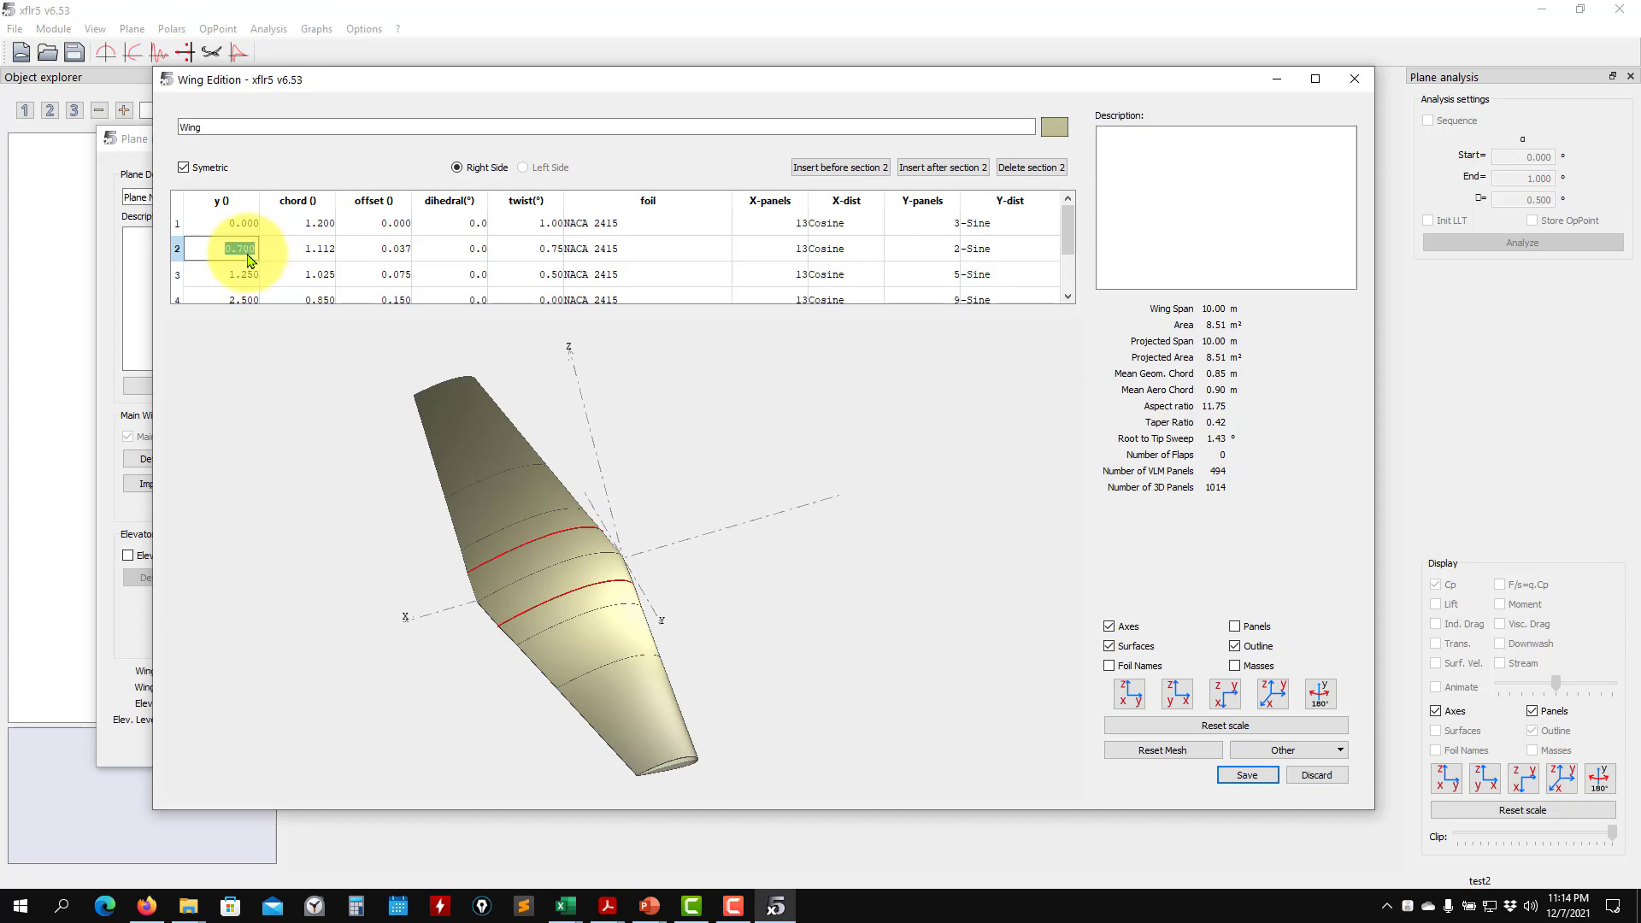
type("8")
key("Return")
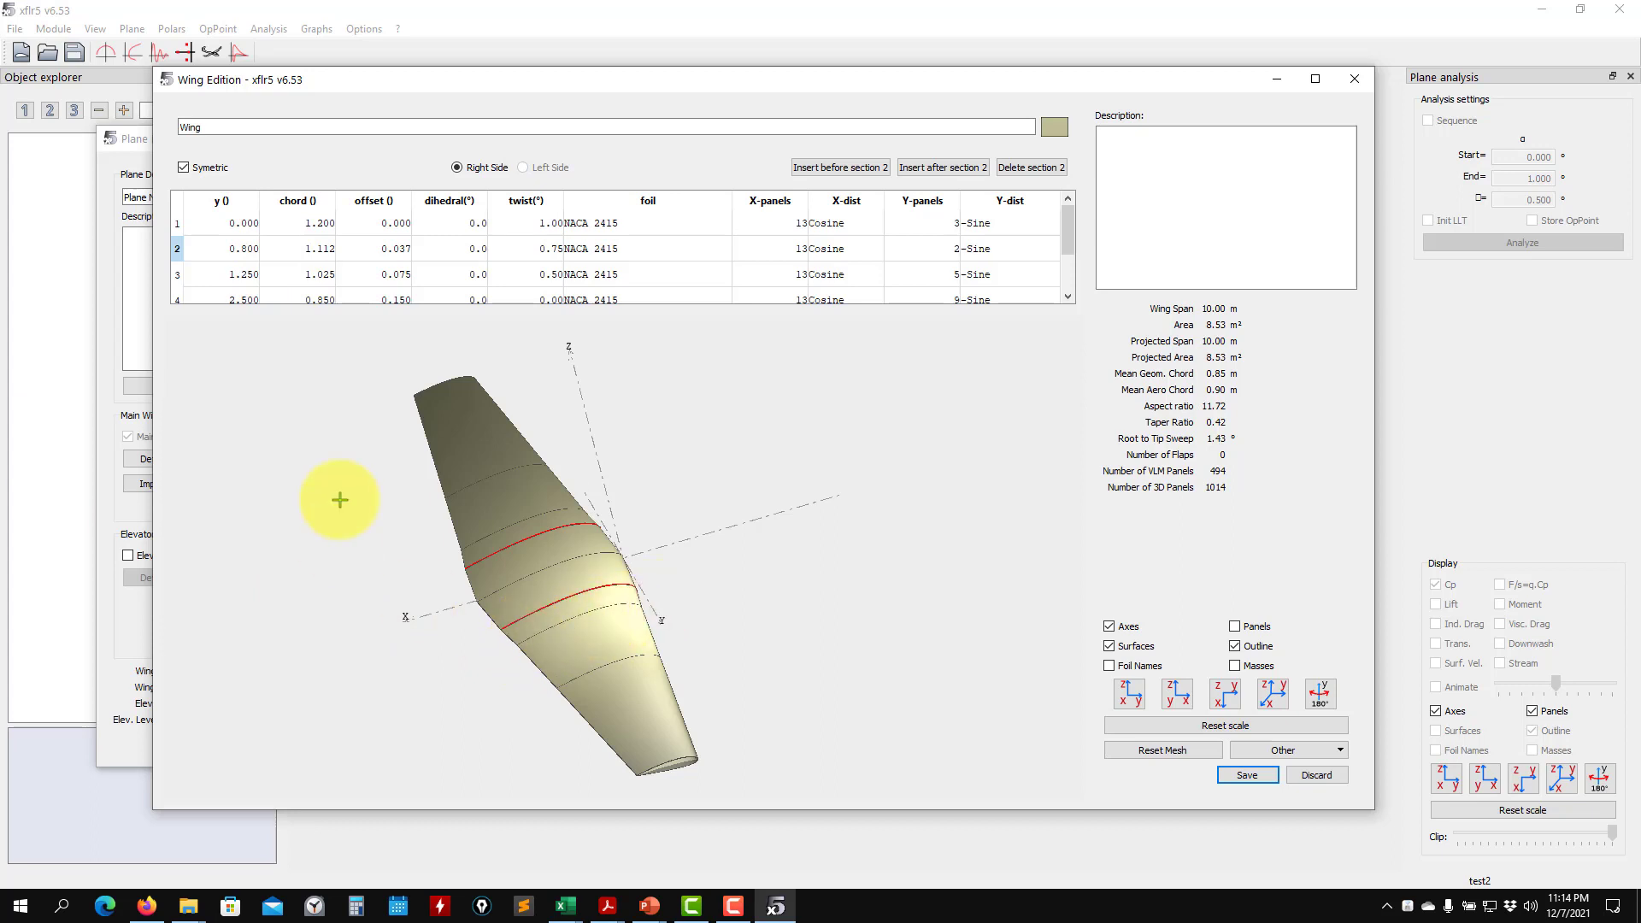
double_click(235, 273)
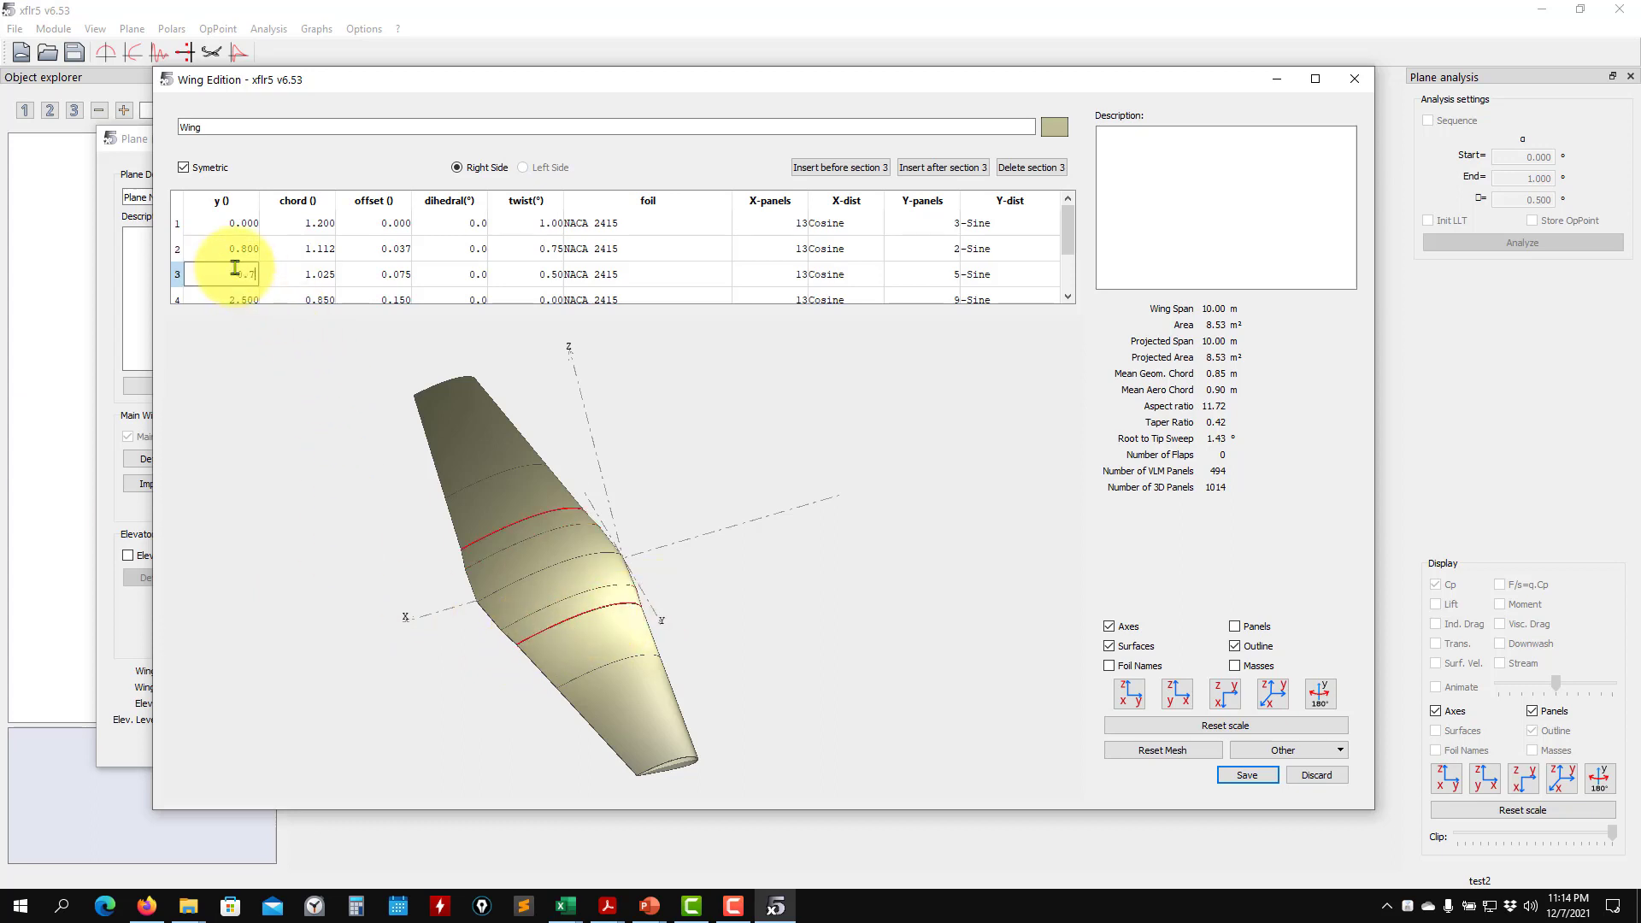
type("0.7")
key("Return")
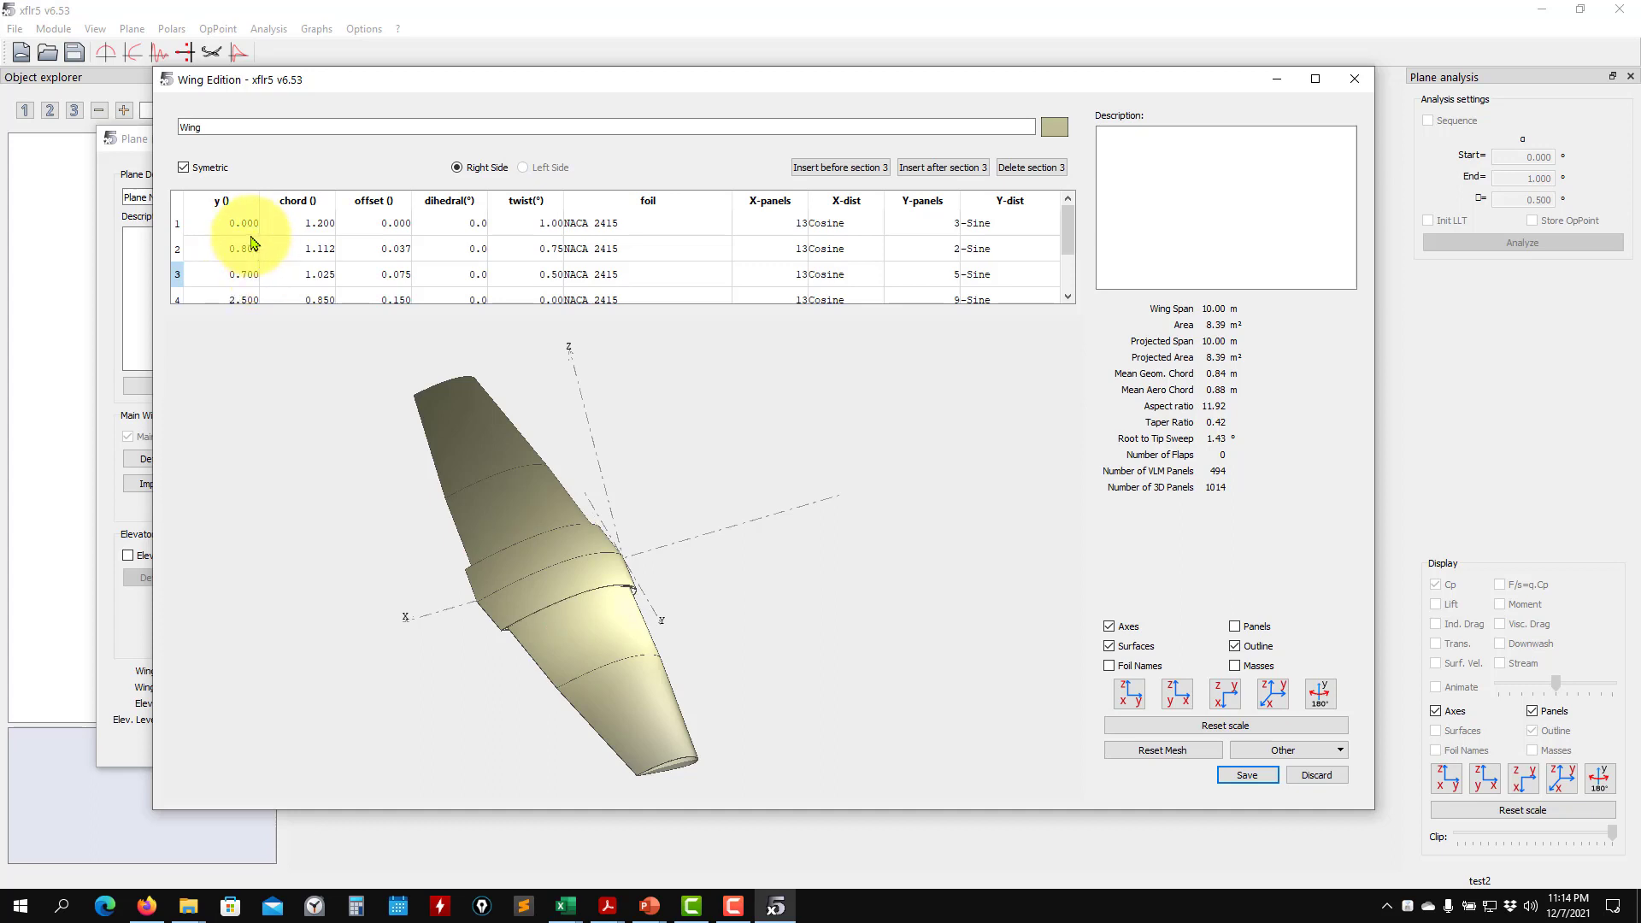
Delete the three intermediate sections so the wing keeps only its root and tip sections
left_click(248, 248)
left_click(1032, 168)
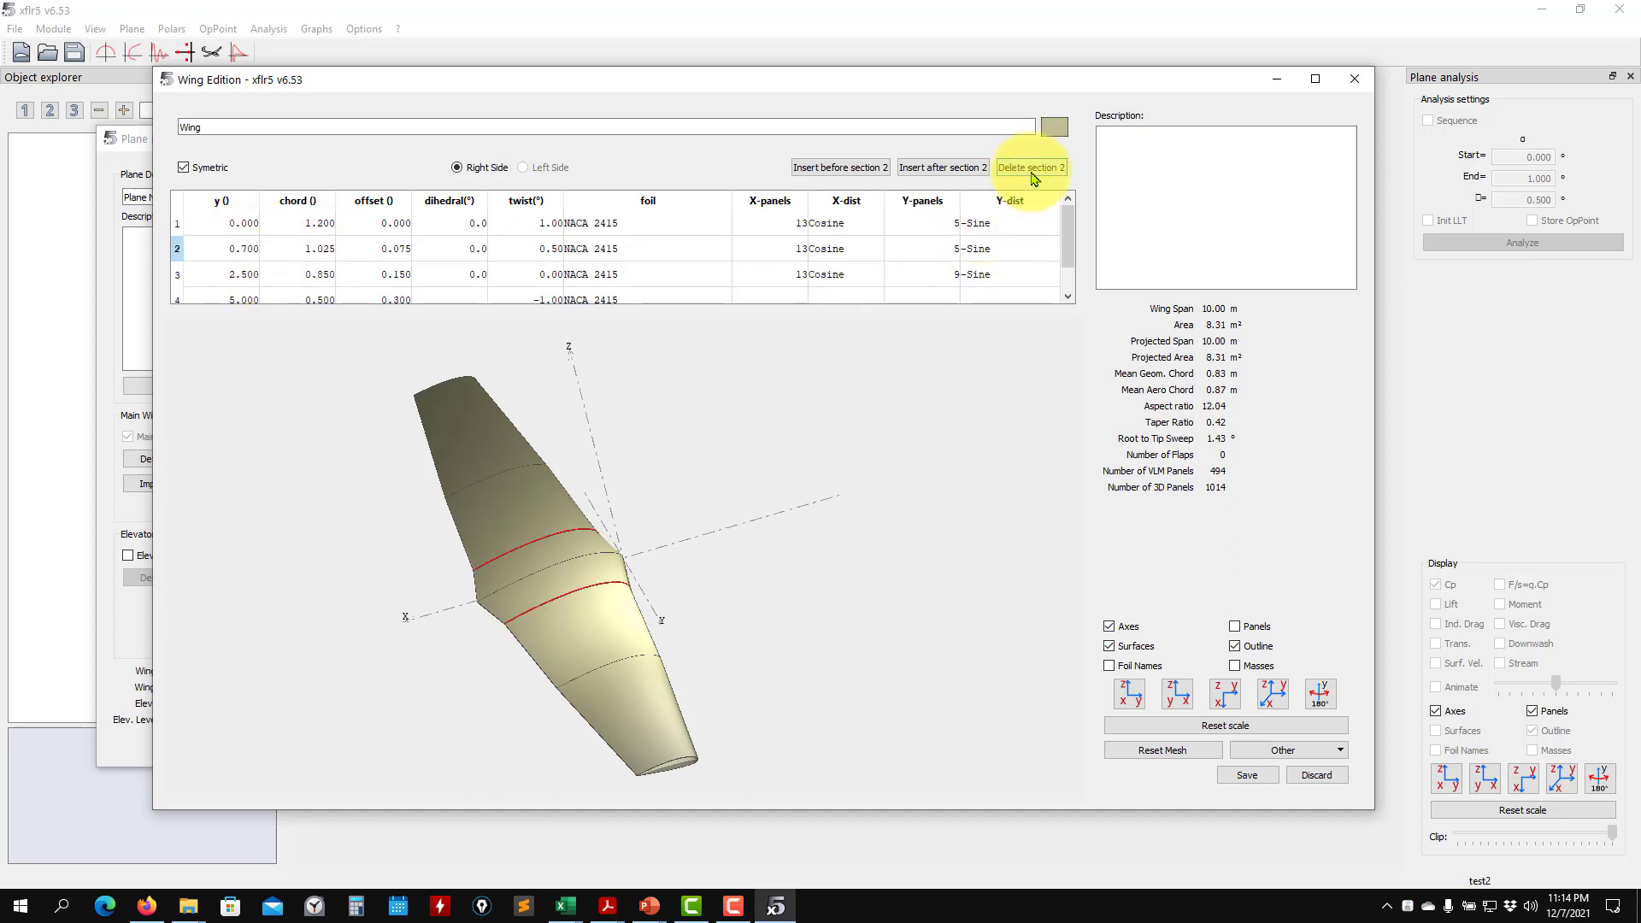
double_click(192, 248)
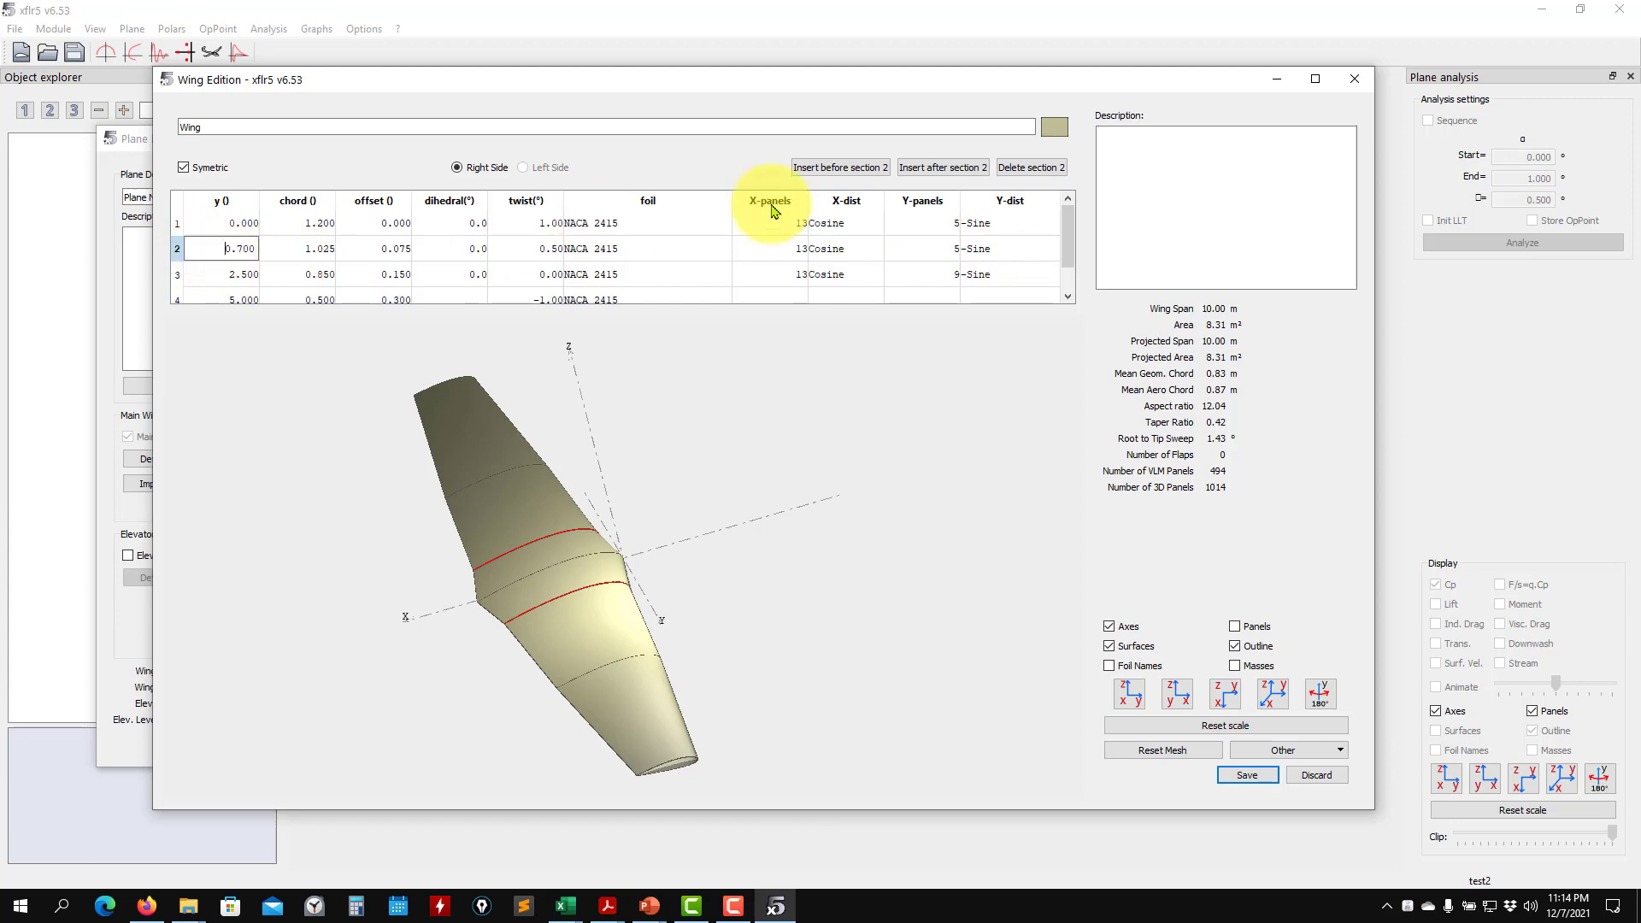
left_click(1032, 168)
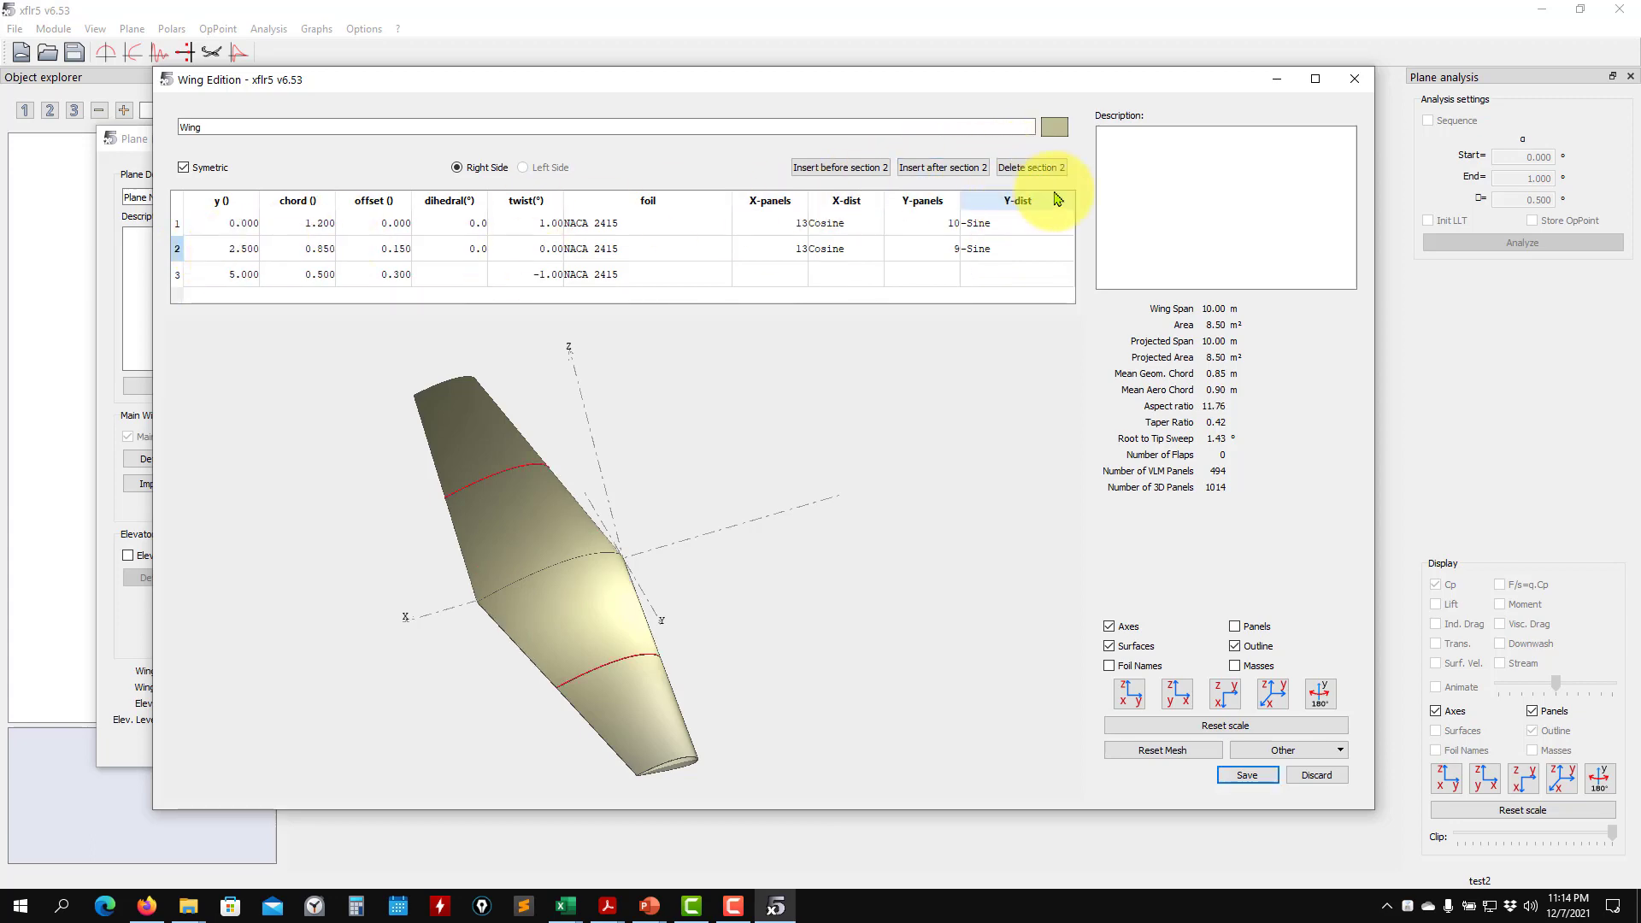
left_click(1031, 167)
left_click_drag(550, 605, 551, 512)
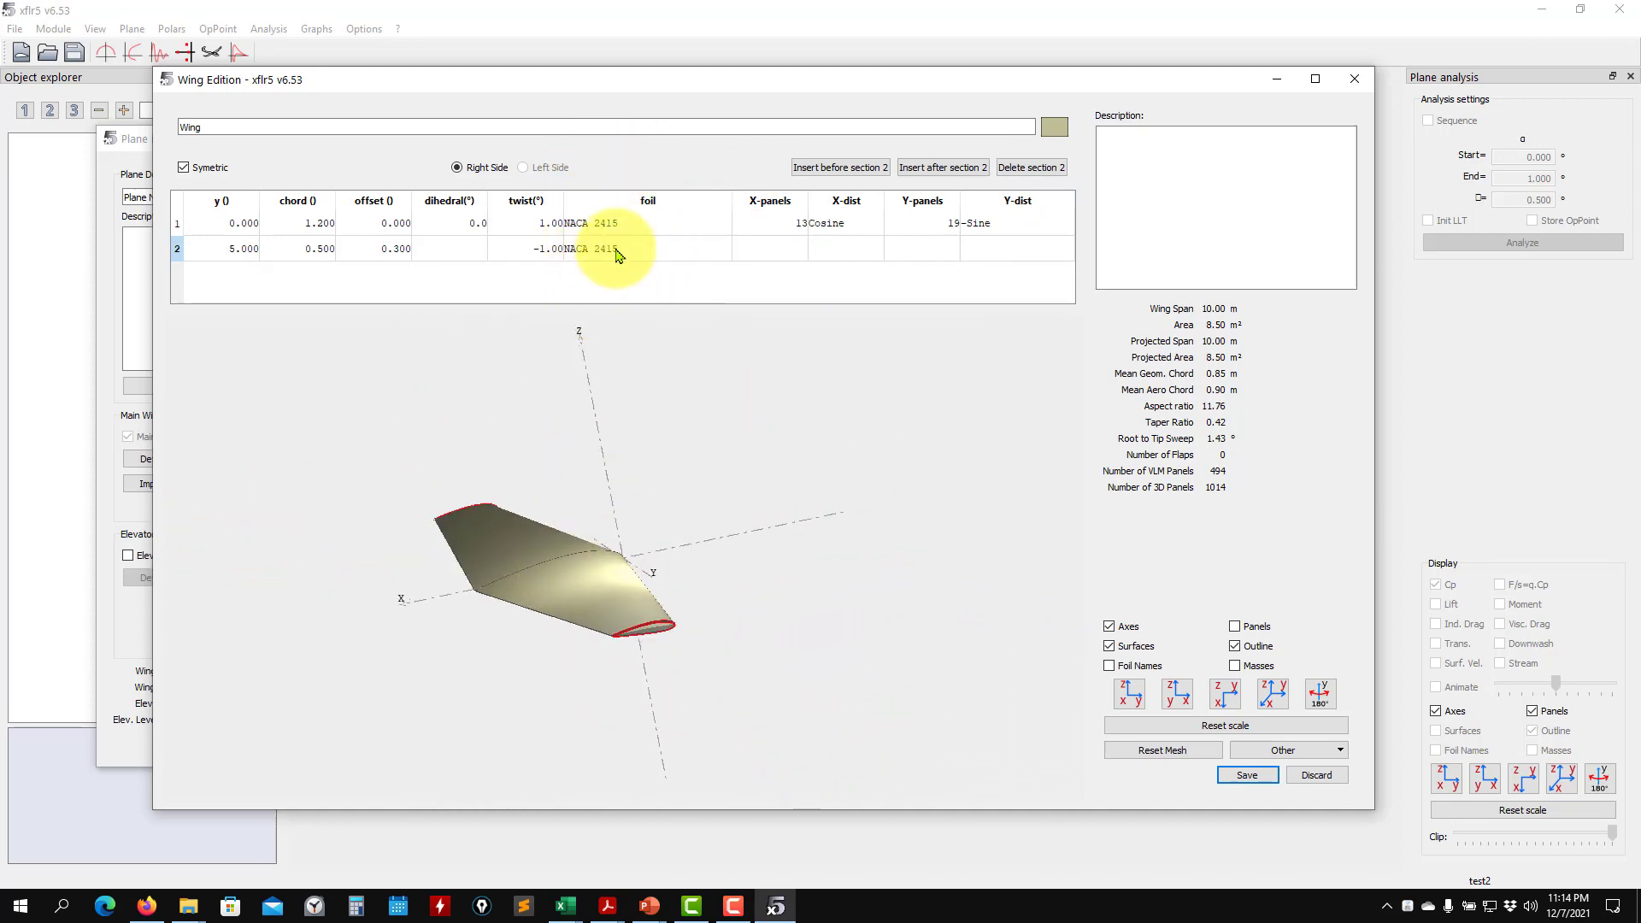
Save the main wing definition and save the plane to the project
left_click(1246, 775)
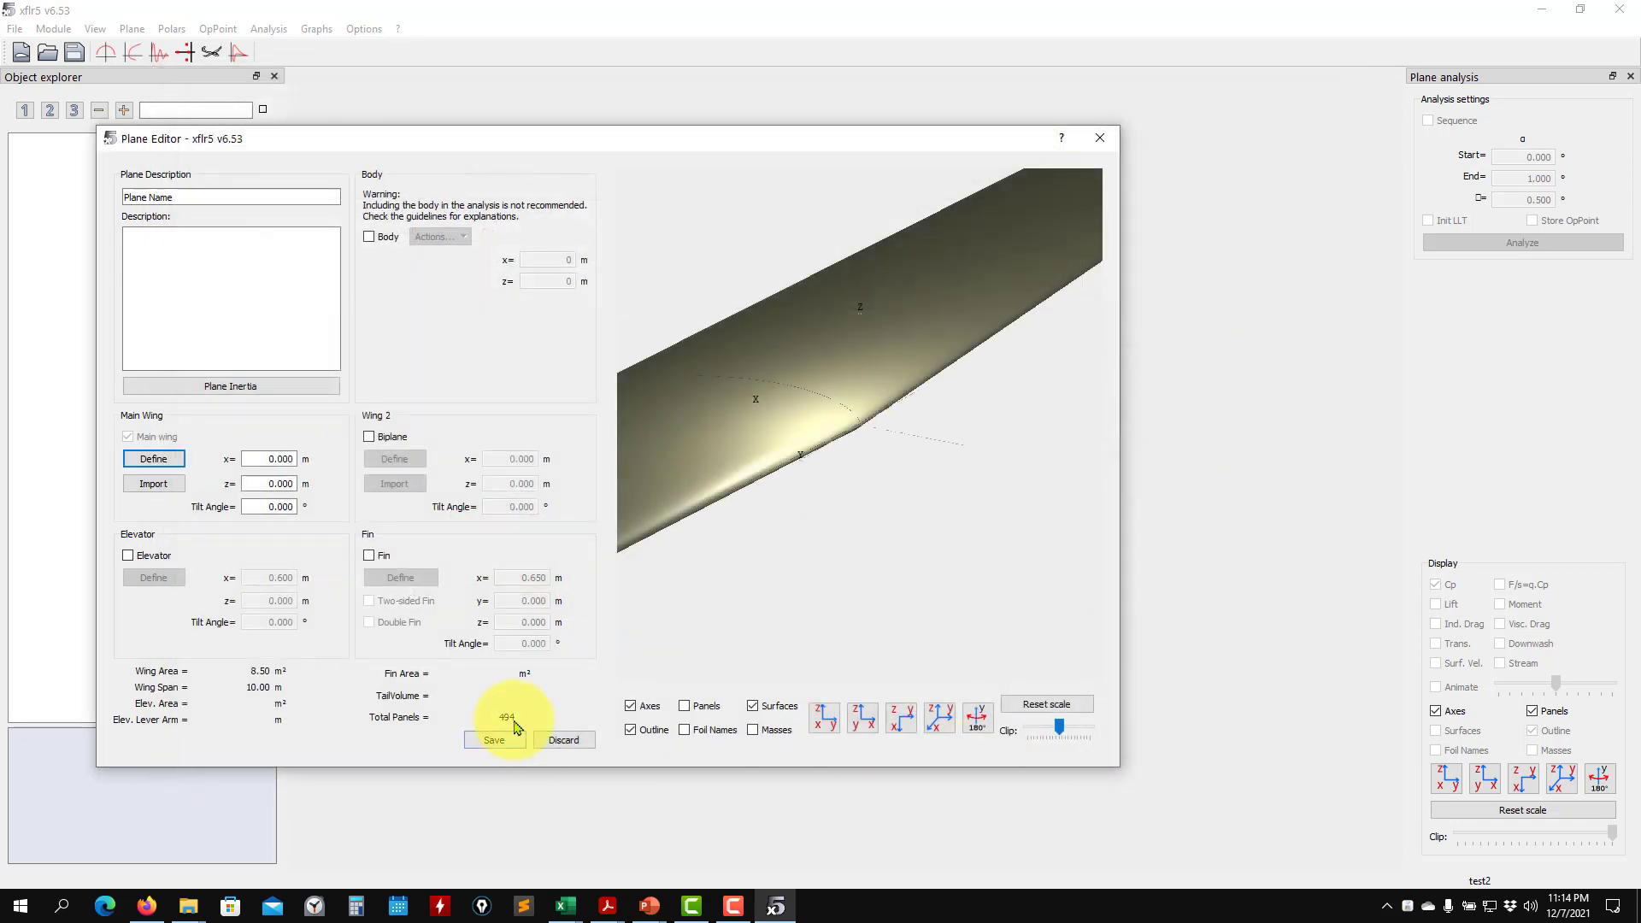
left_click_drag(850, 484, 906, 513)
left_click(494, 739)
Rename the plane as taper1
right_click(43, 142)
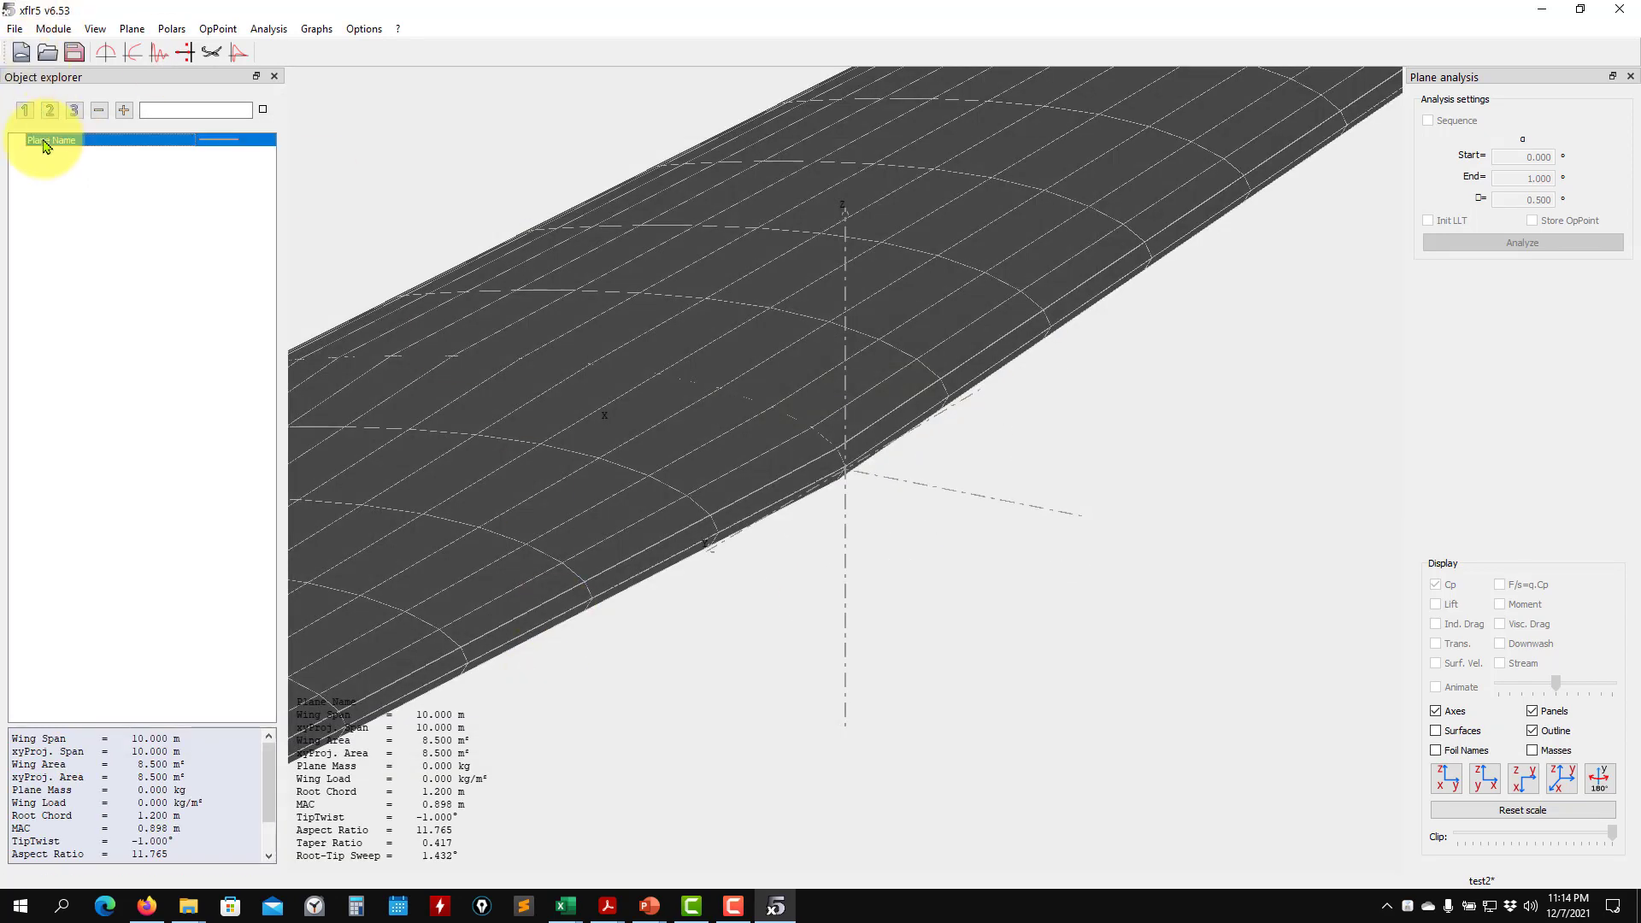
left_click(53, 137)
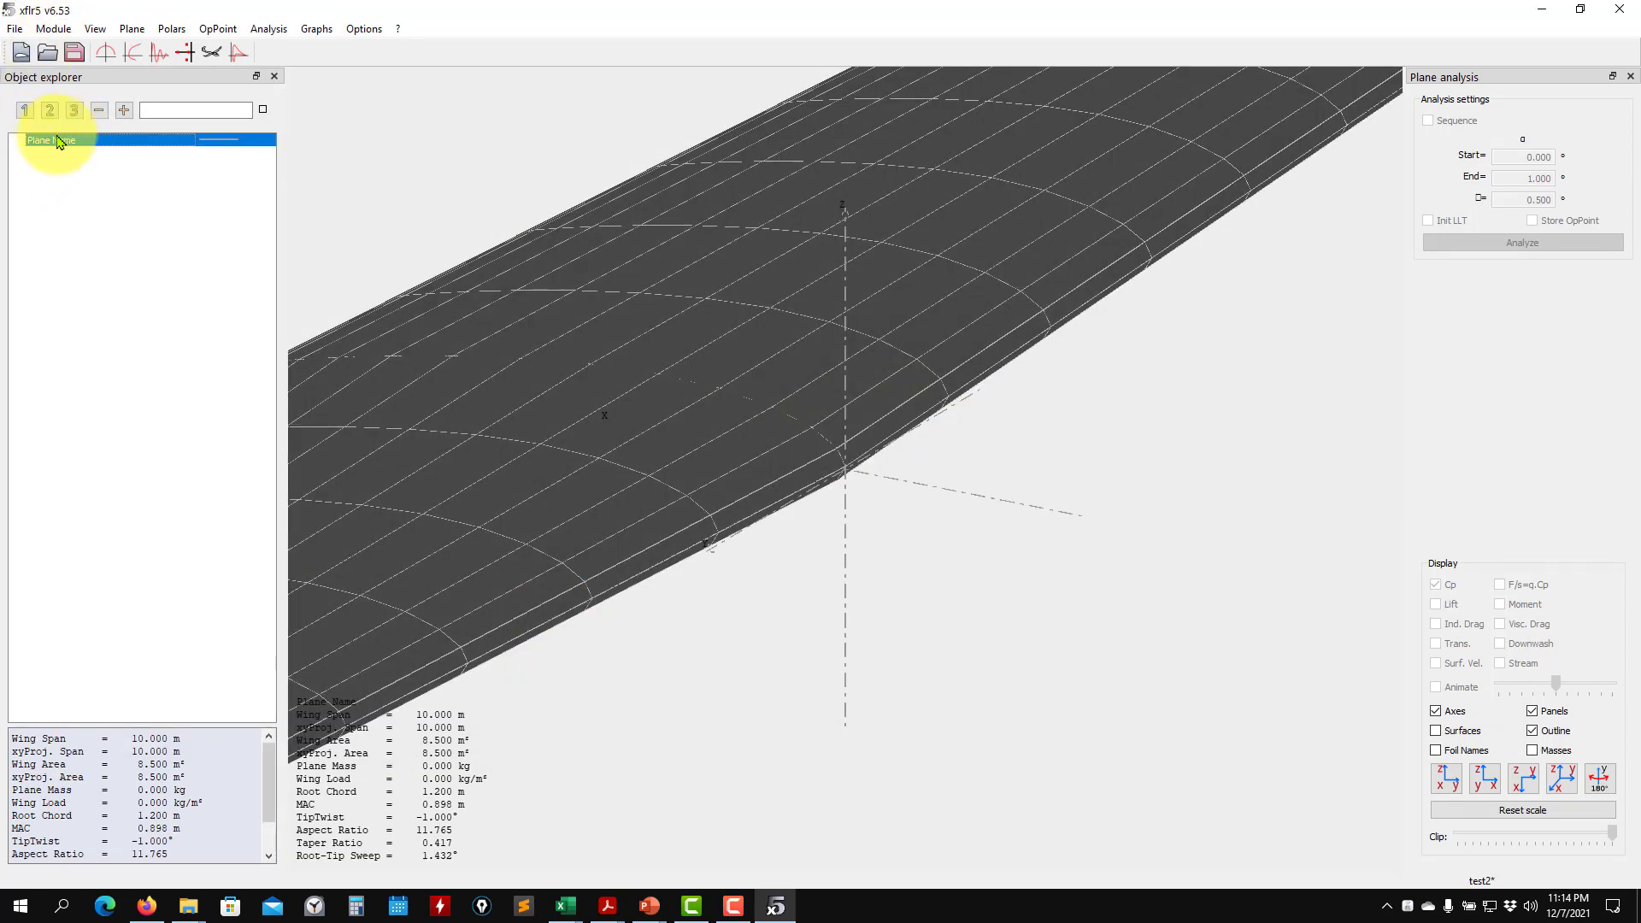
right_click(56, 138)
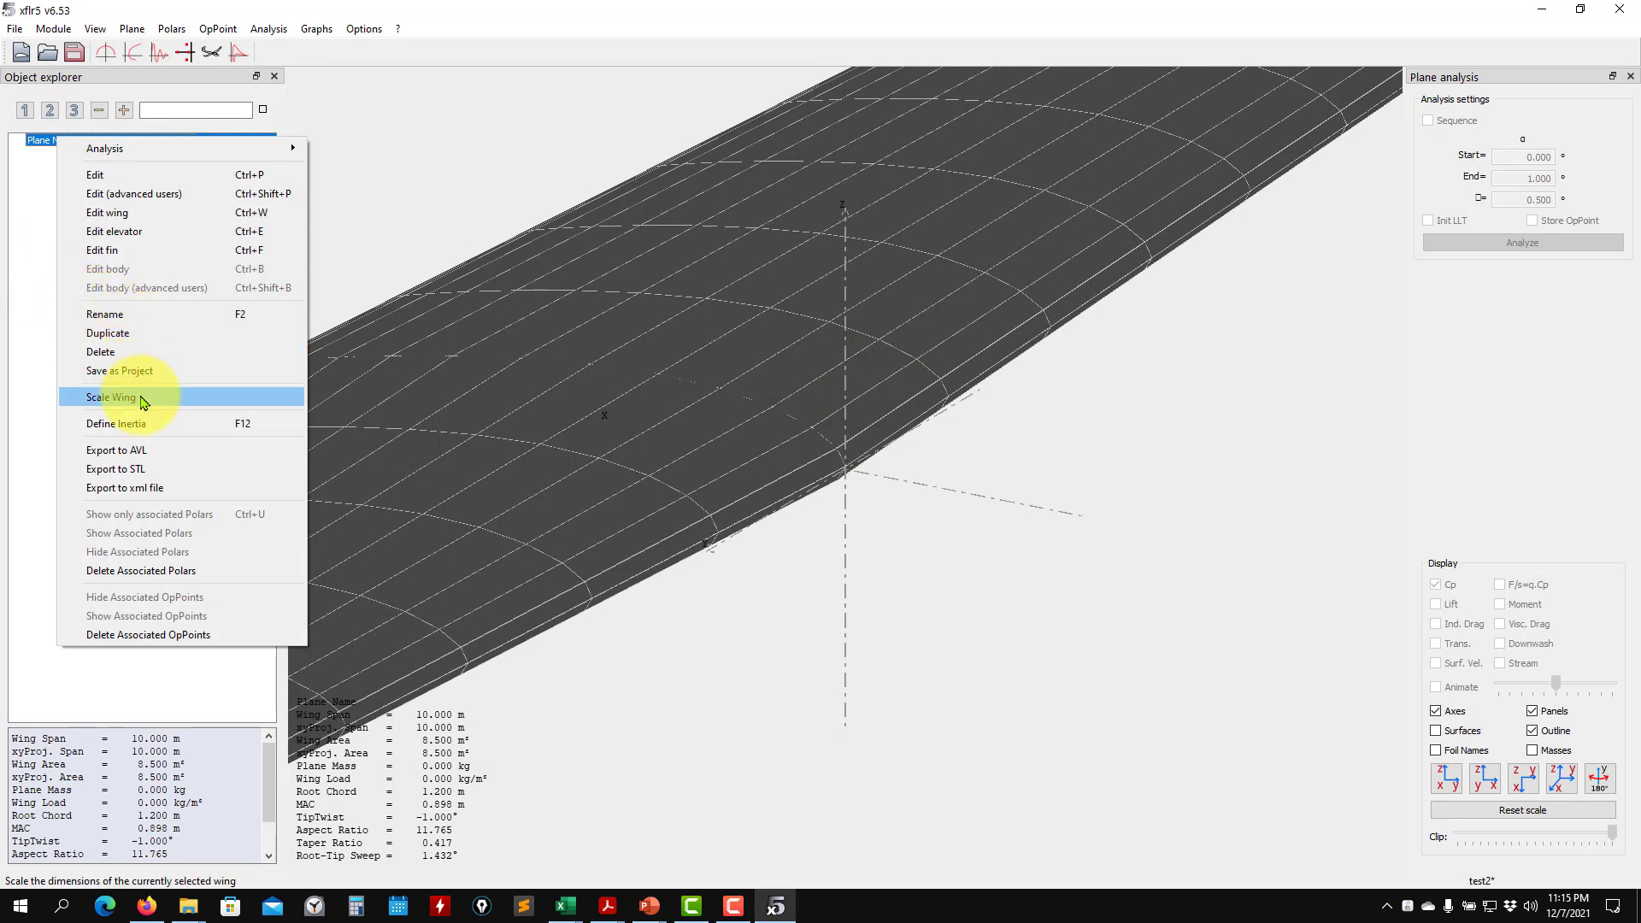
left_click(144, 318)
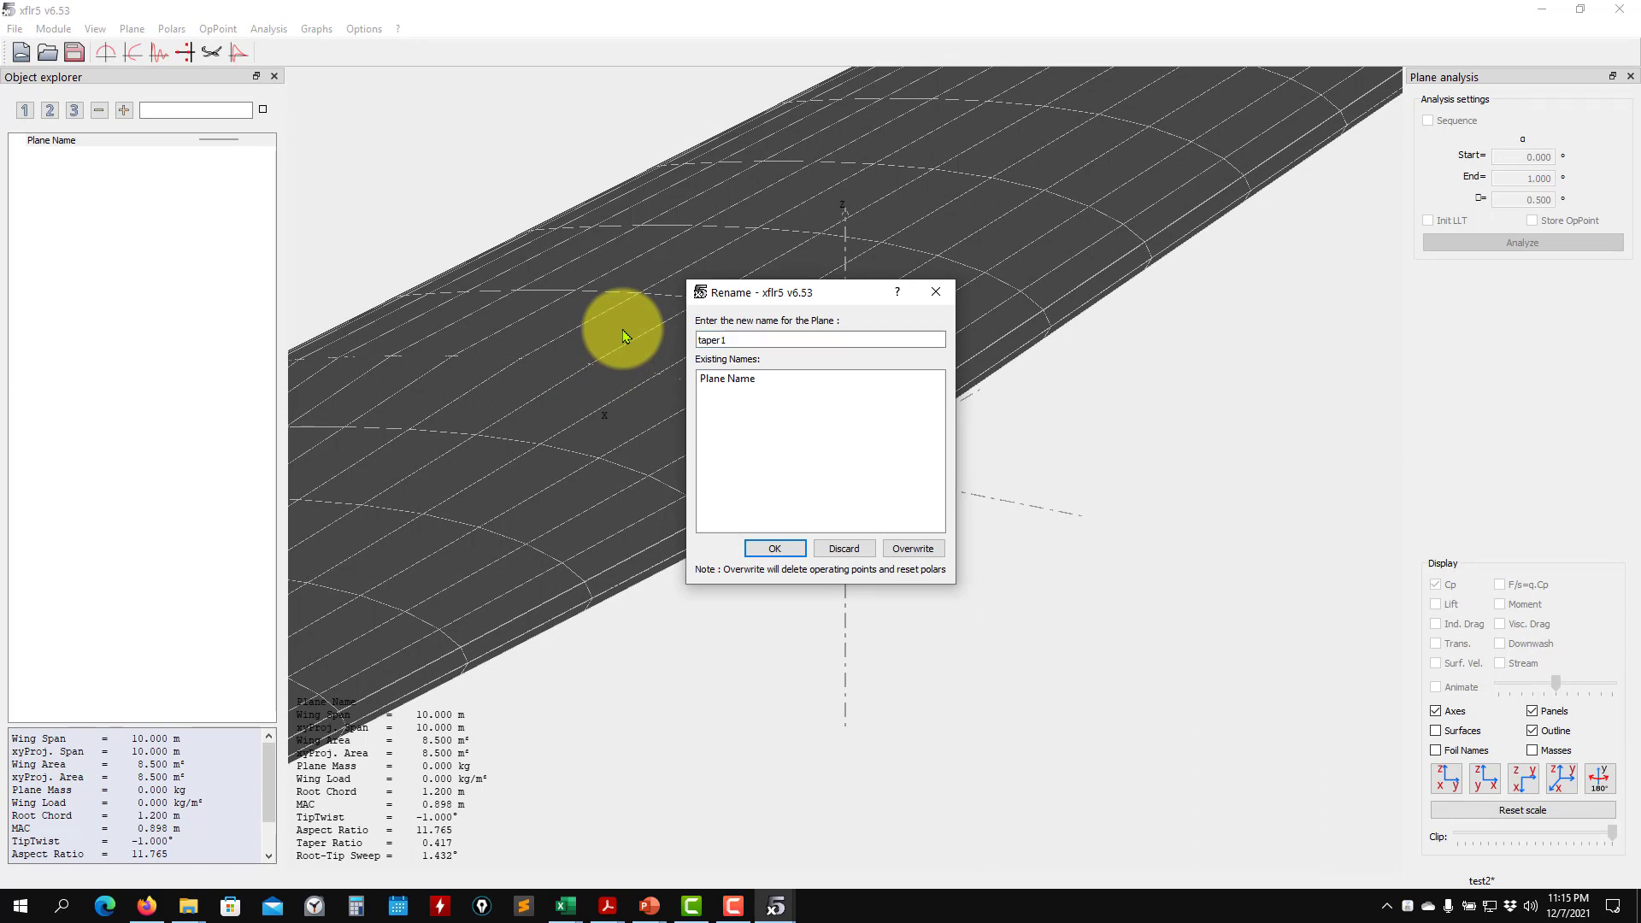
left_click(773, 547)
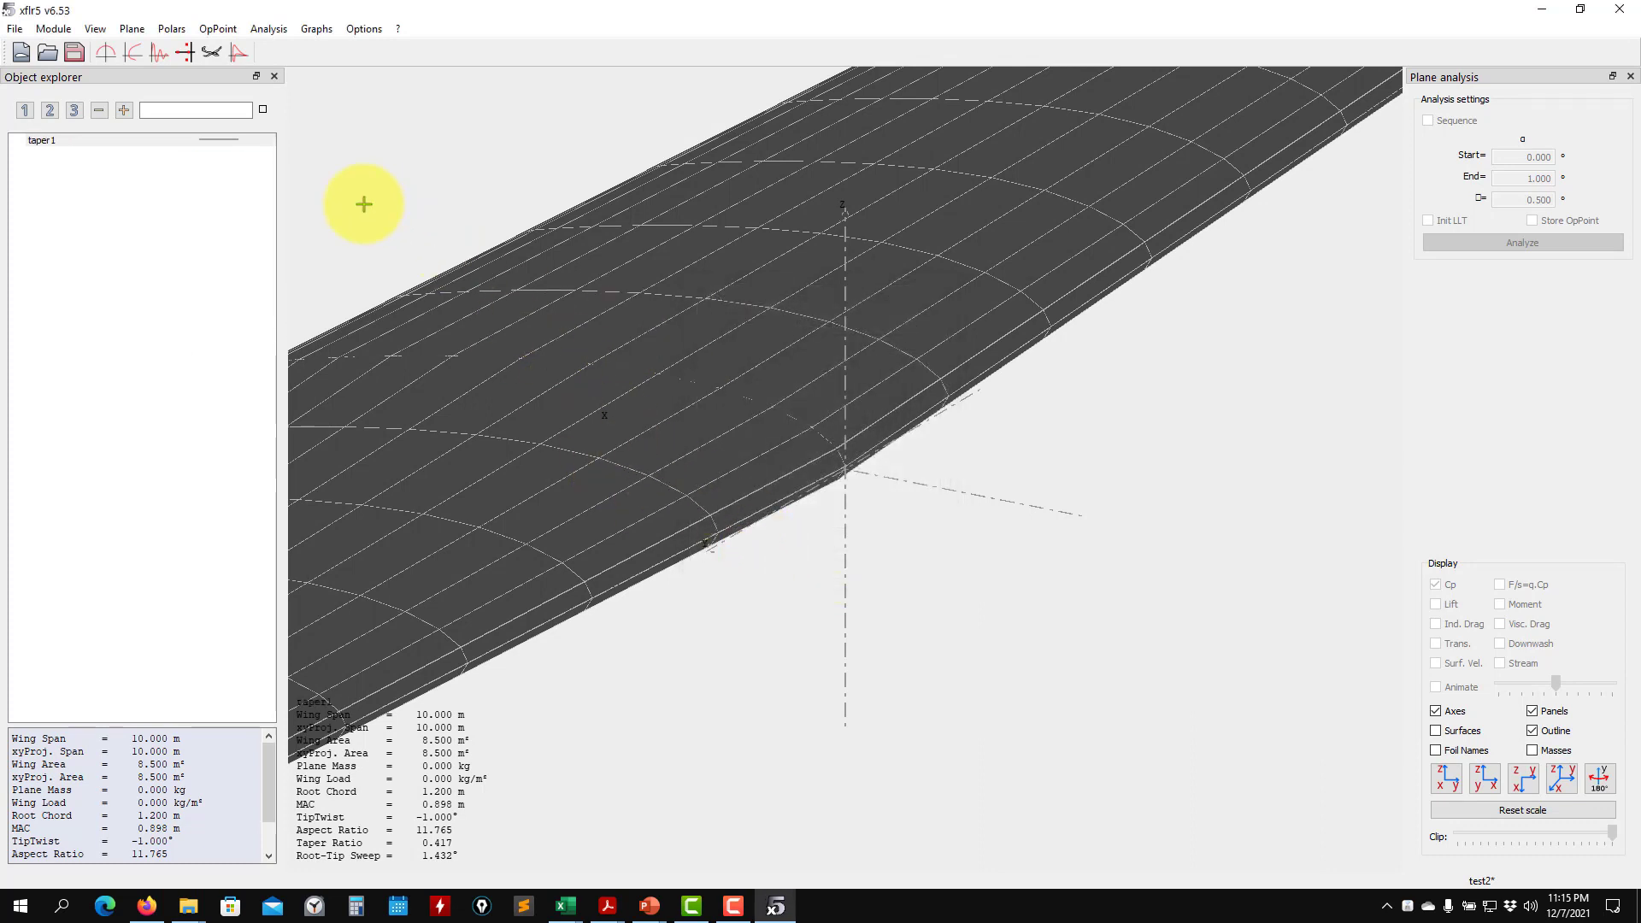
Define a Type 1 (Fixed Speed) LLT analysis at 50 m/s for the taper1 plane, keeping the automatic name
left_click_drag(957, 513, 861, 540)
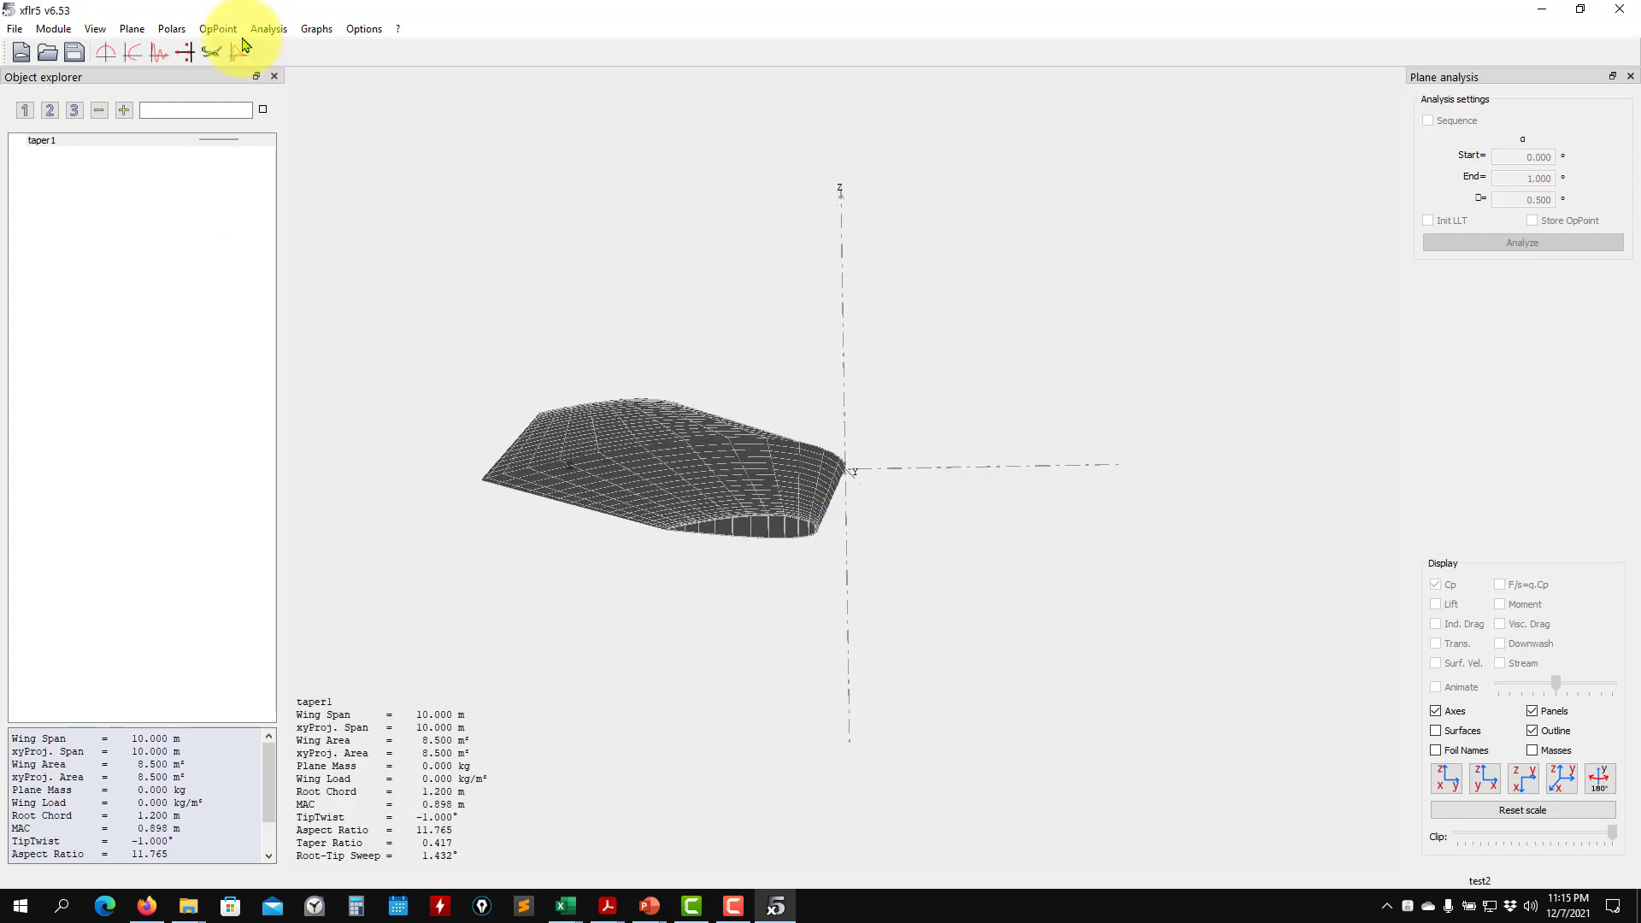
left_click(268, 30)
left_click(267, 49)
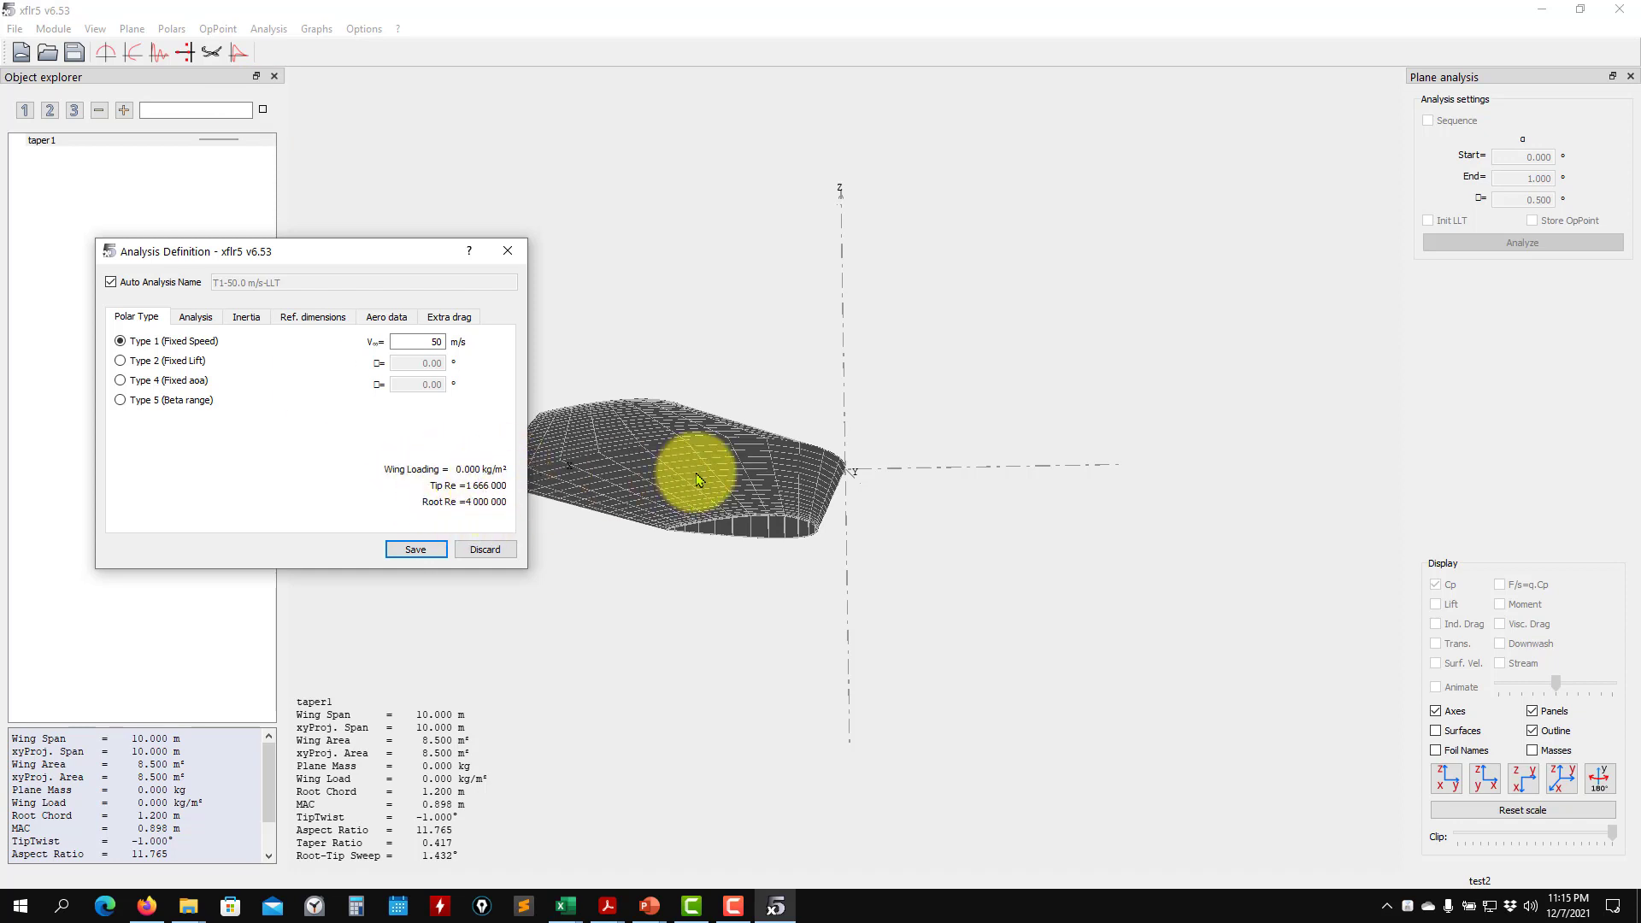
left_click(806, 569)
left_click(801, 596)
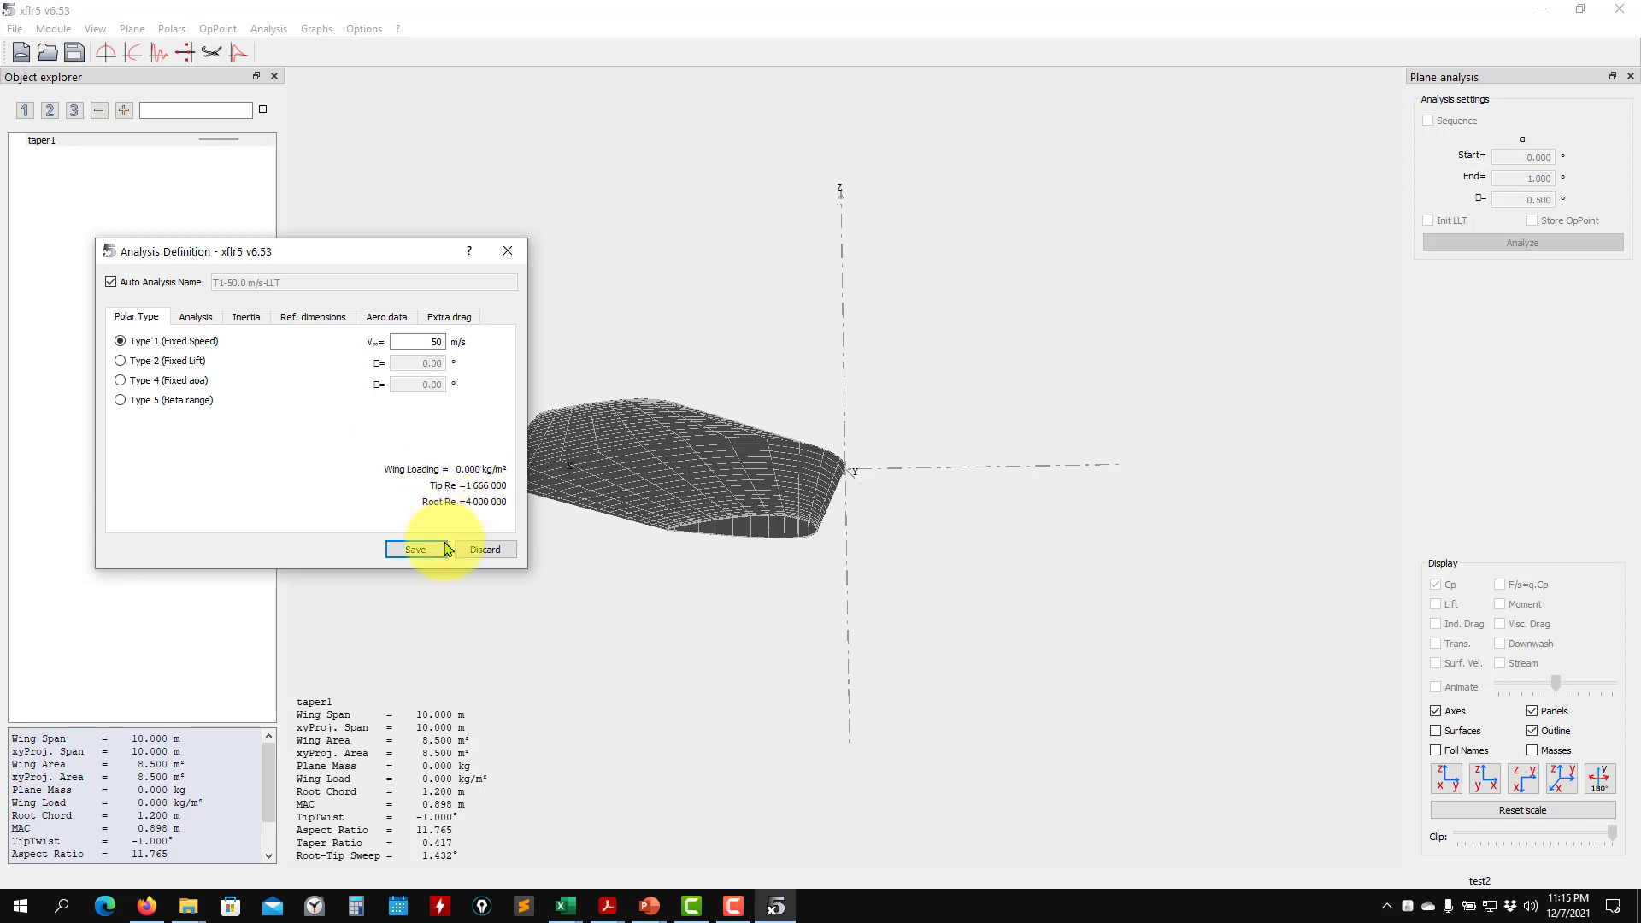
left_click(417, 549)
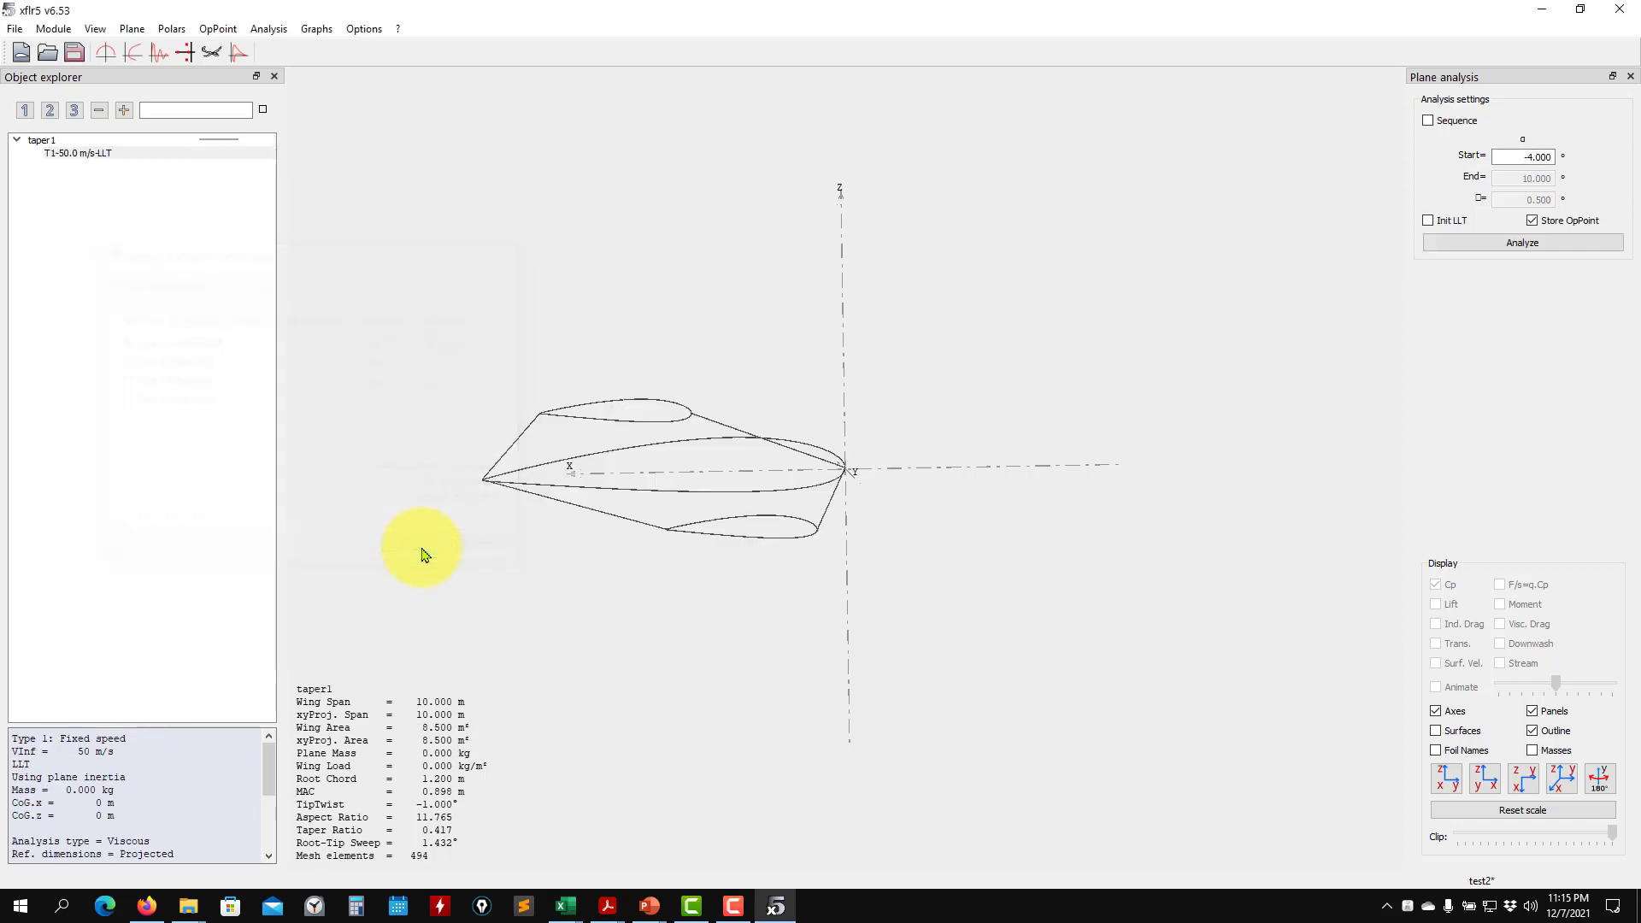
Run the LLT analysis as an alpha sequence from -4° to 10° in 0.5° increments and review its log
left_click(61, 153)
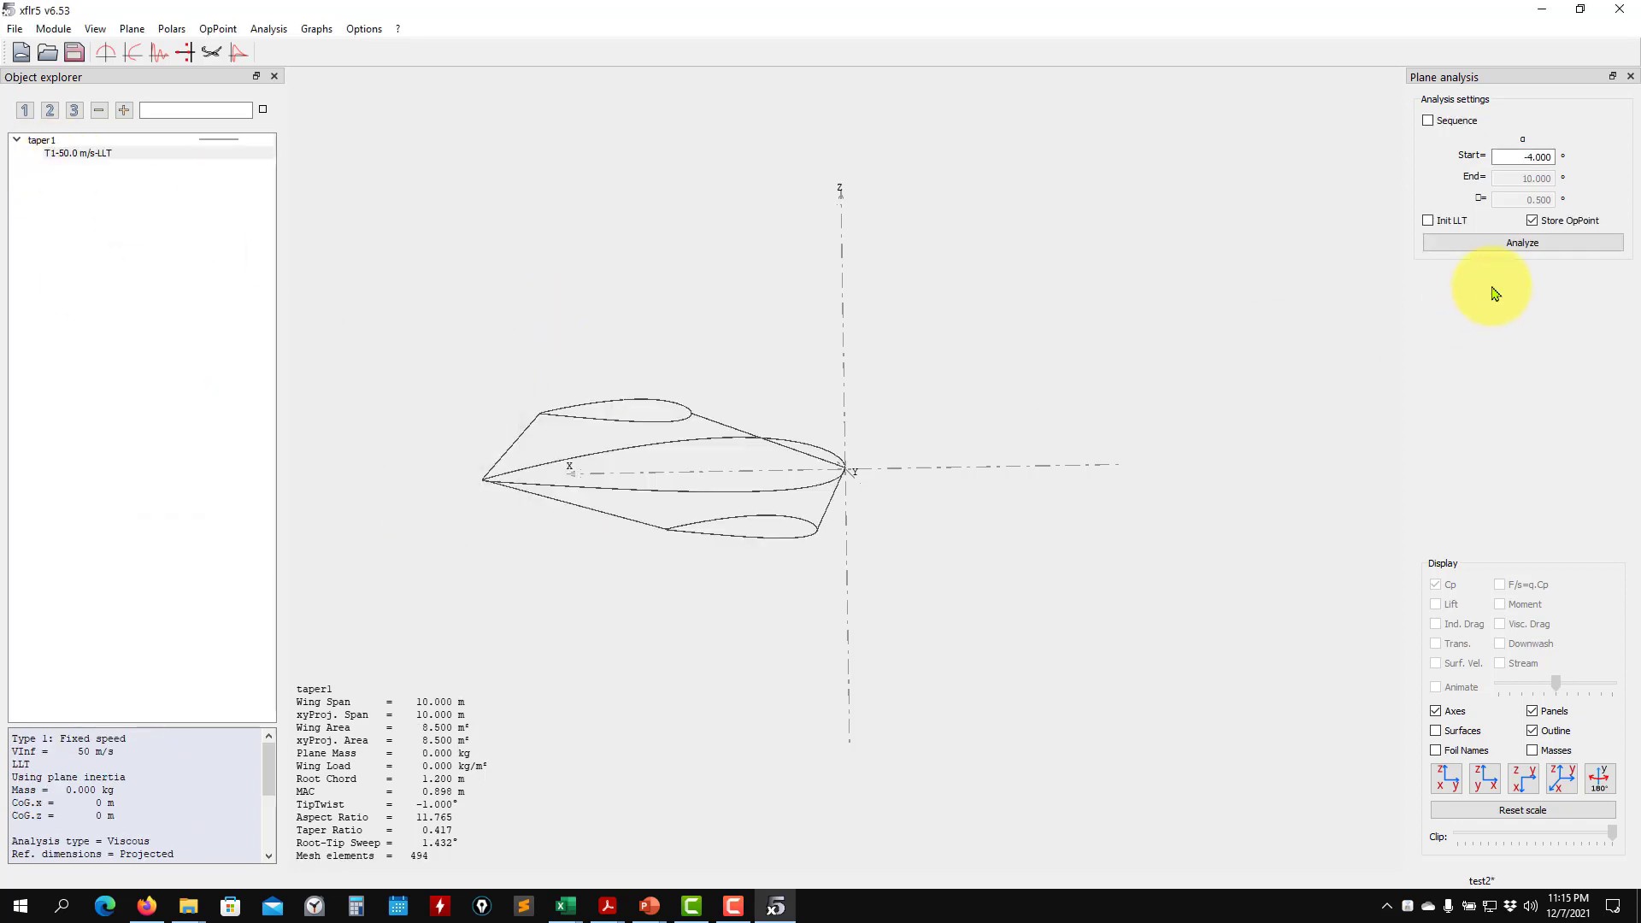
left_click(1457, 121)
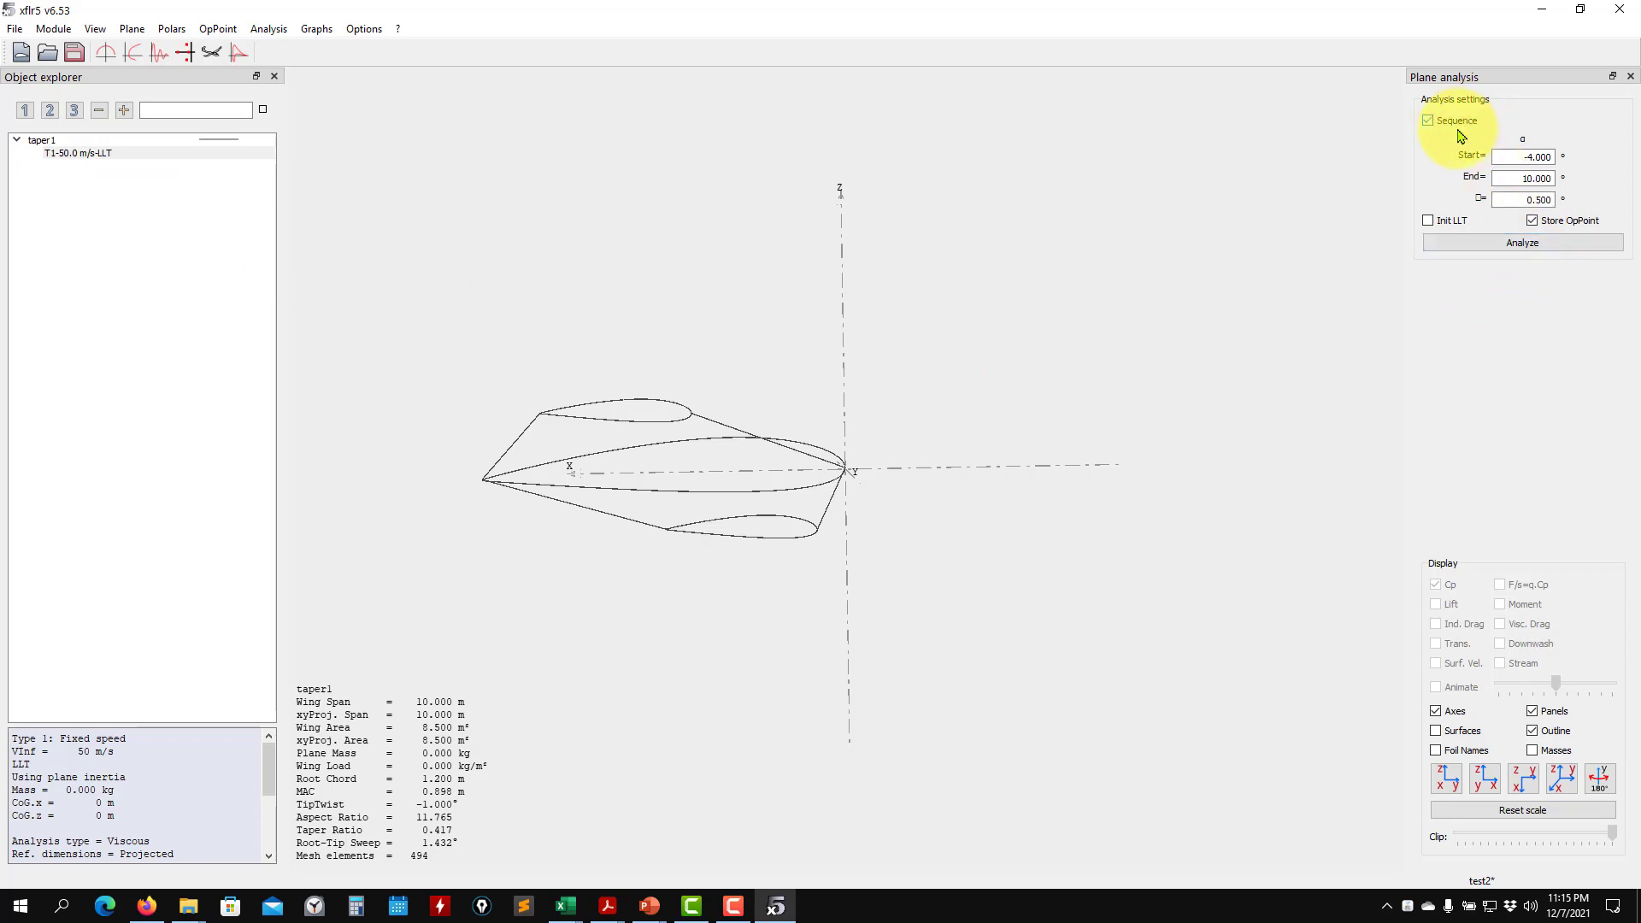
left_click(1525, 244)
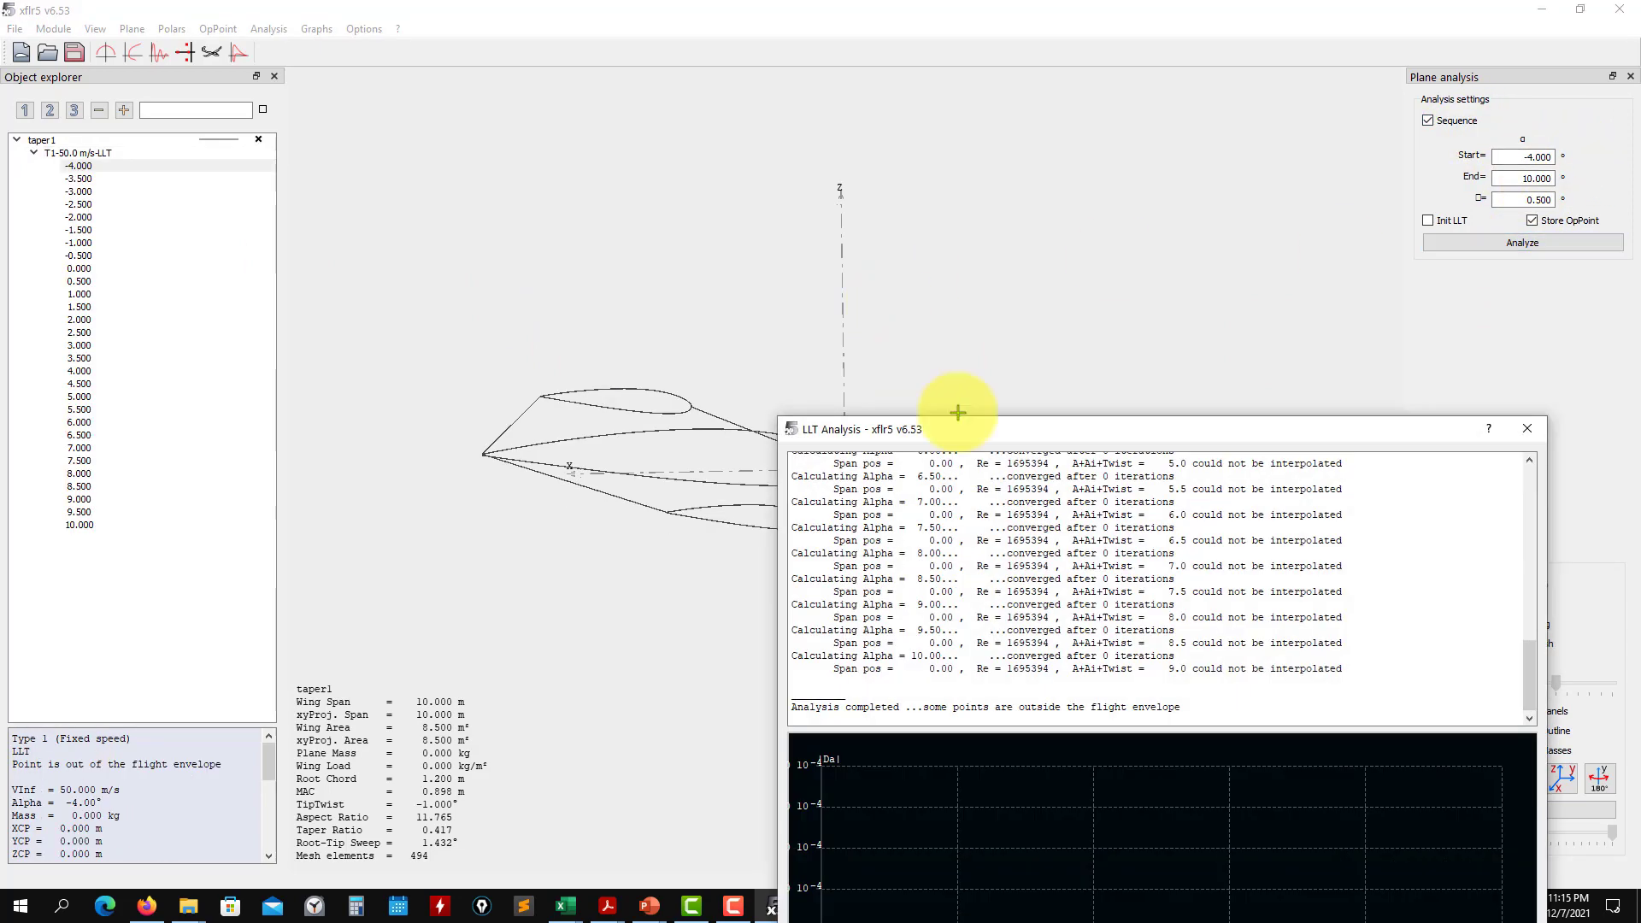
scroll(1263, 567, "up", 10)
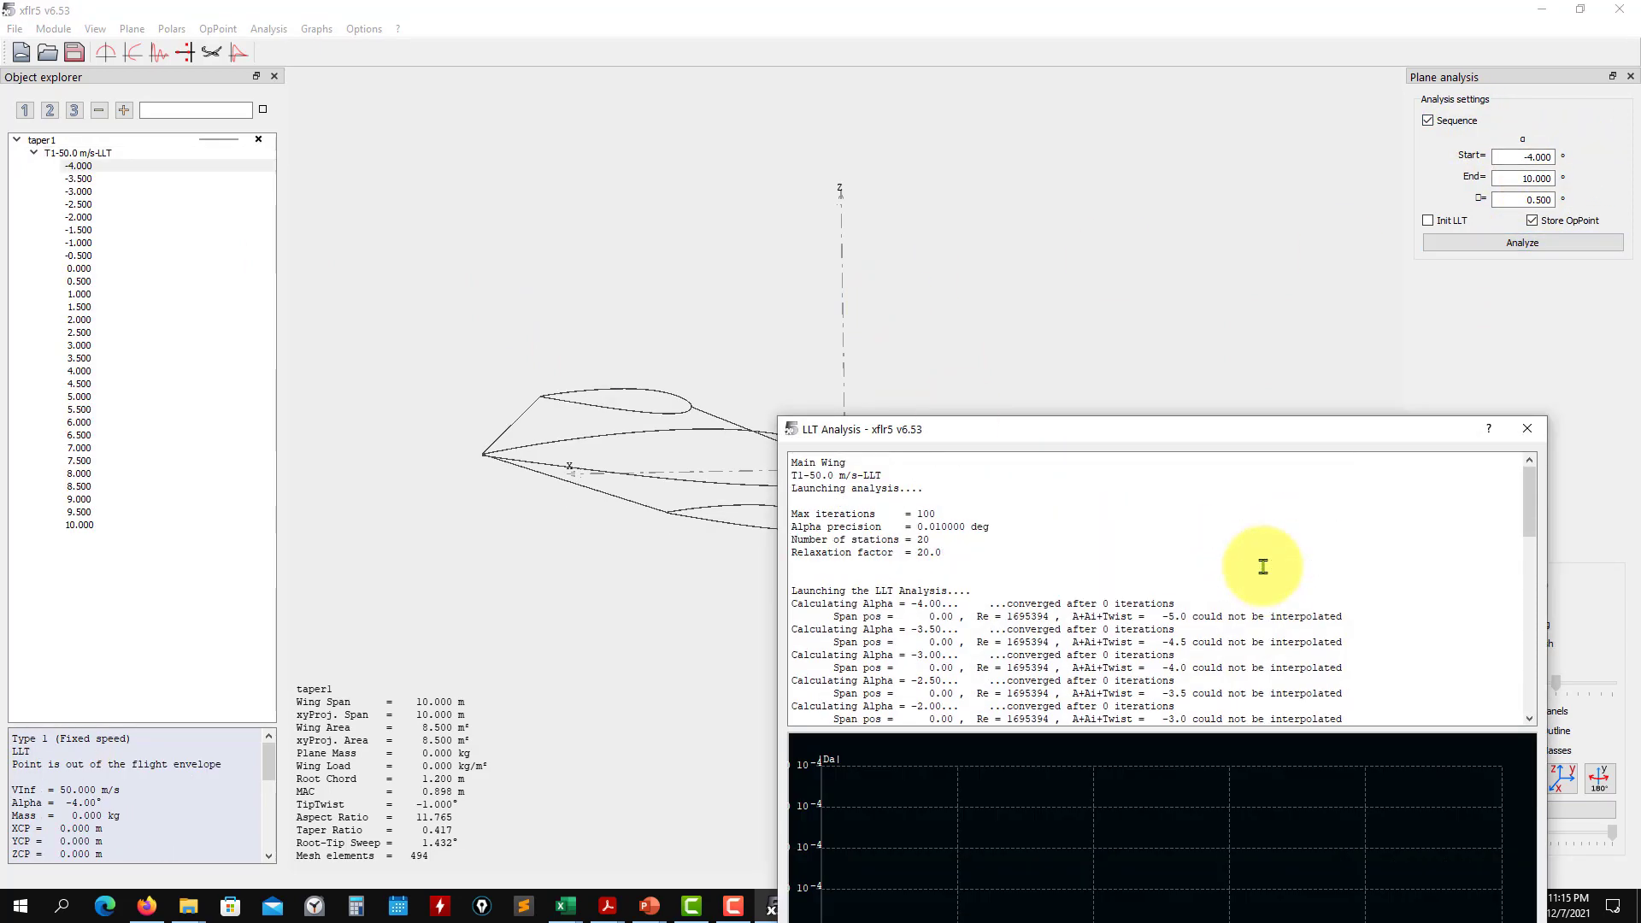
scroll(1264, 567, "down", 12)
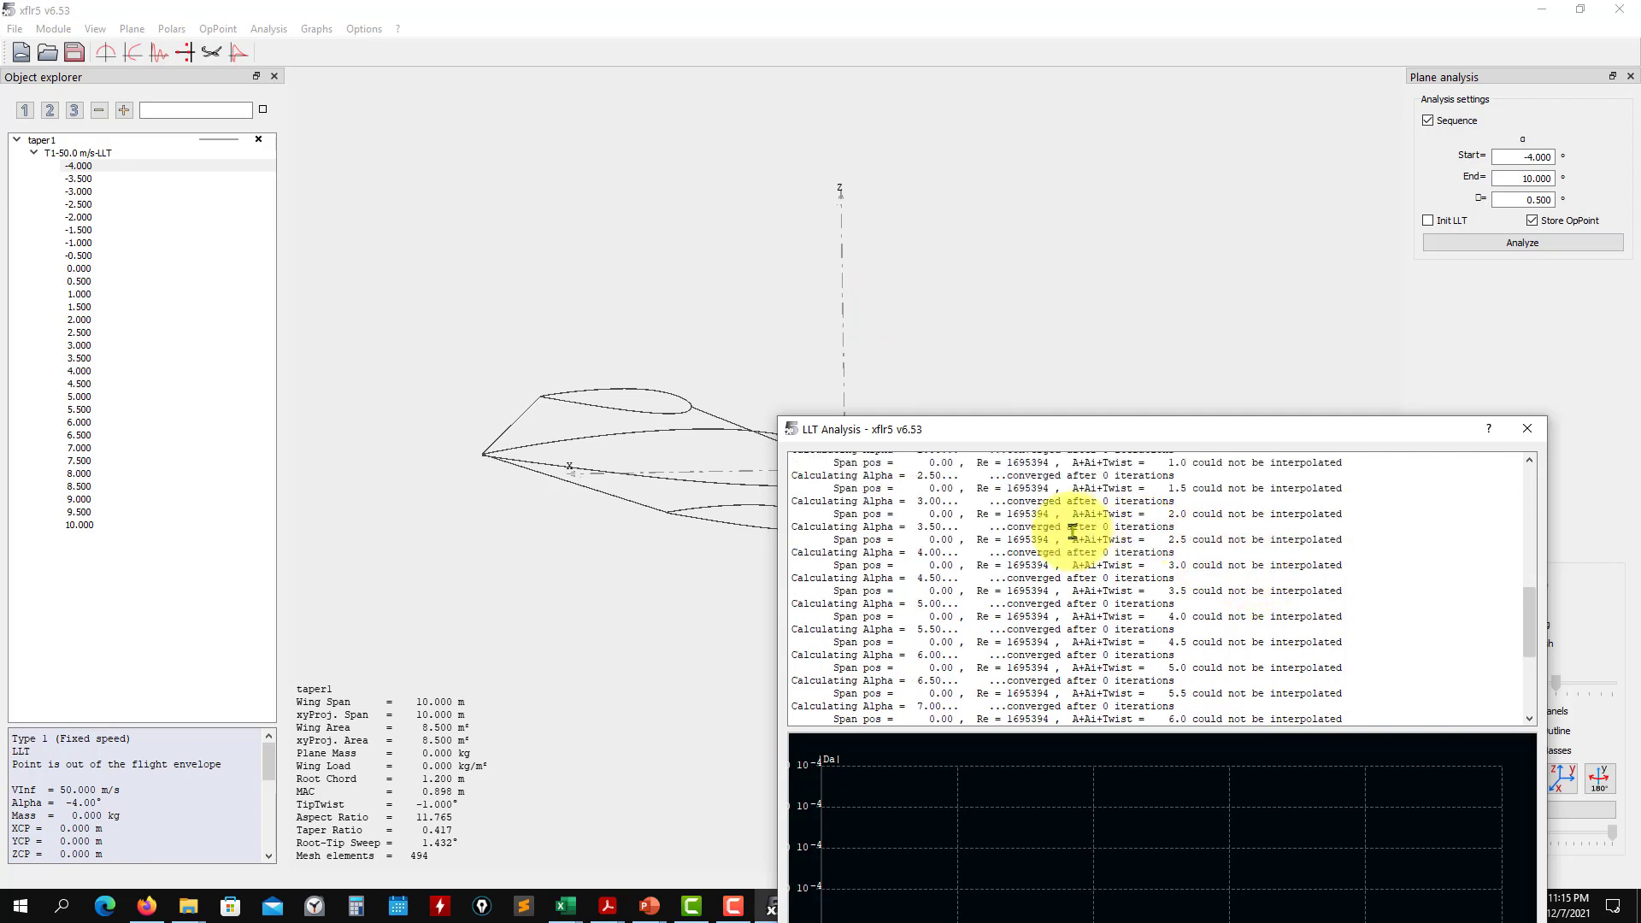
scroll(1072, 532, "up", 8)
scroll(1069, 538, "down", 15)
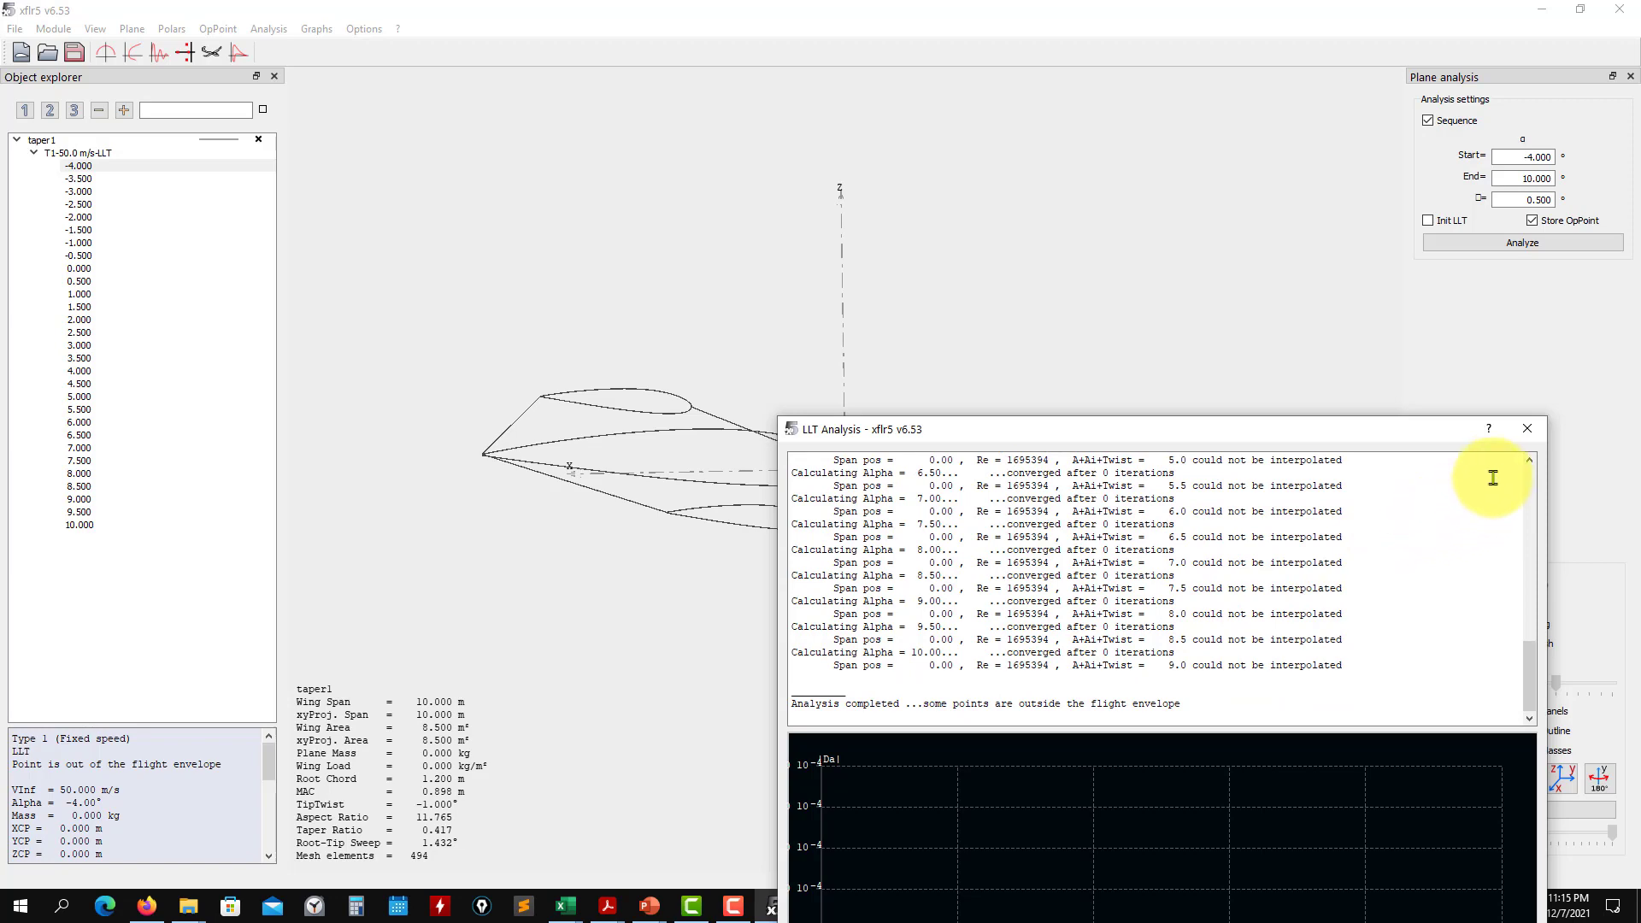
left_click(1528, 428)
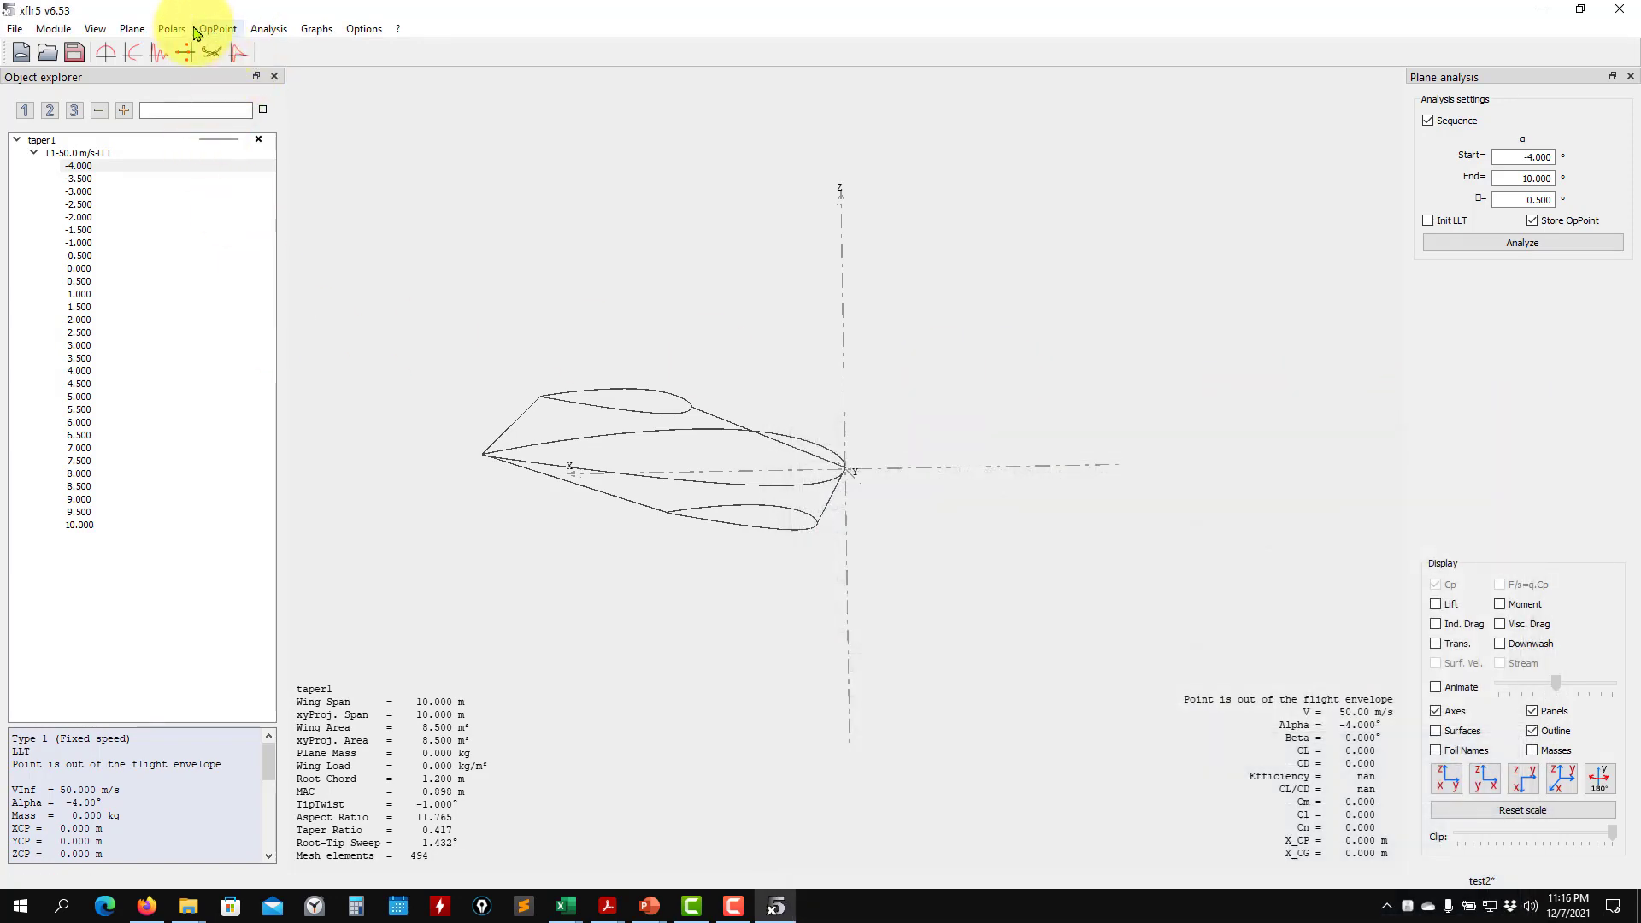
left_click(269, 29)
left_click(295, 49)
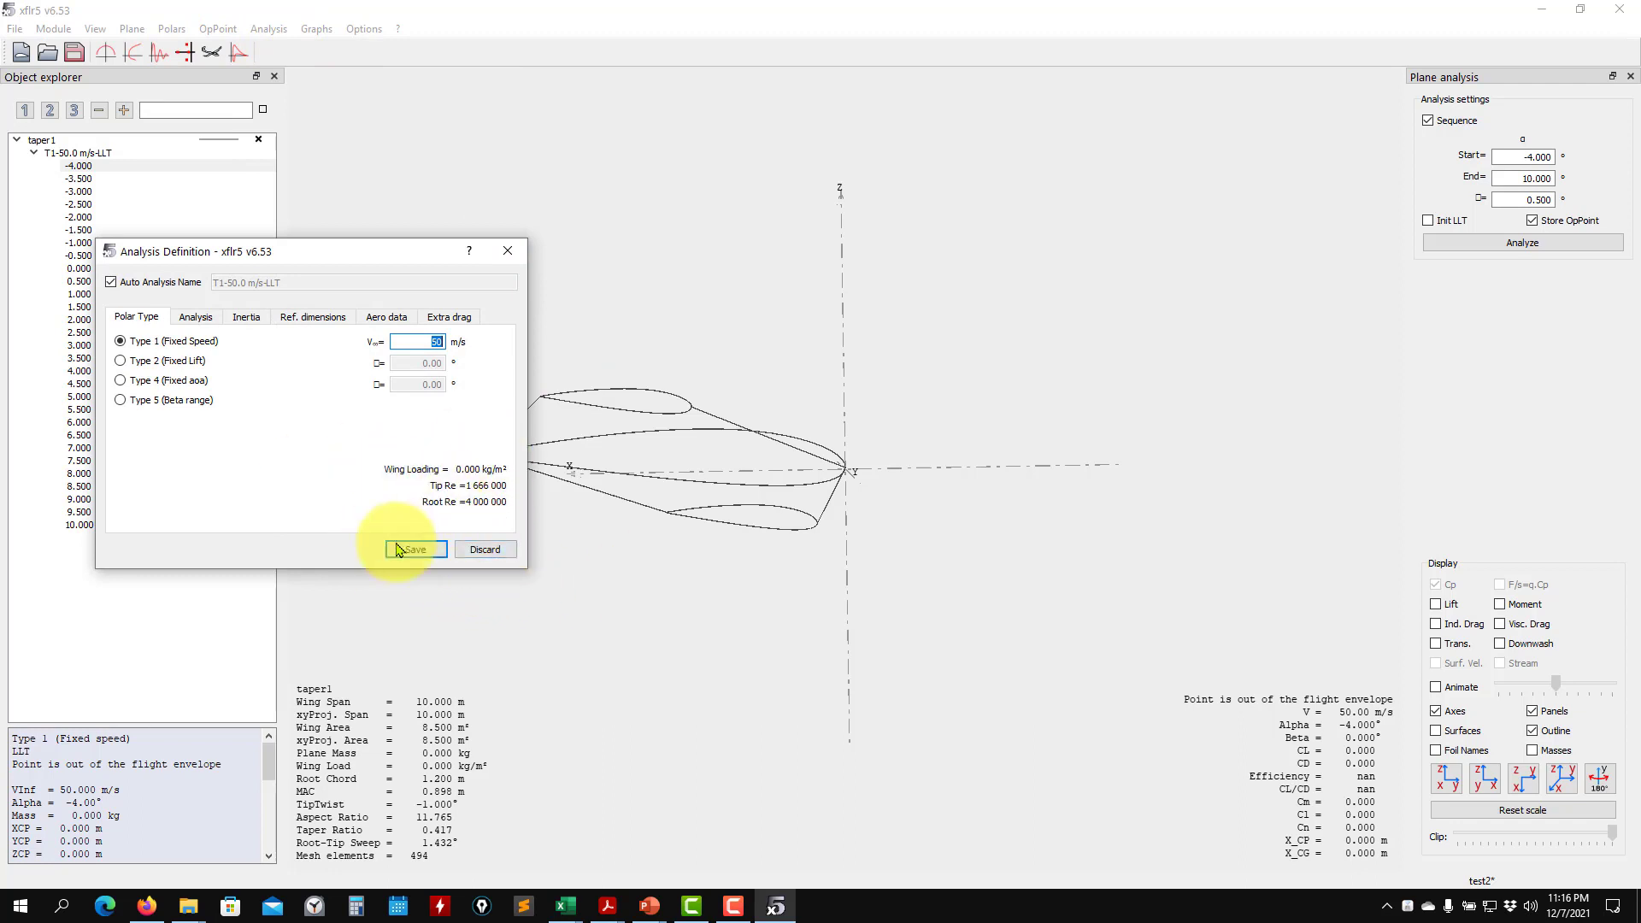
left_click(508, 254)
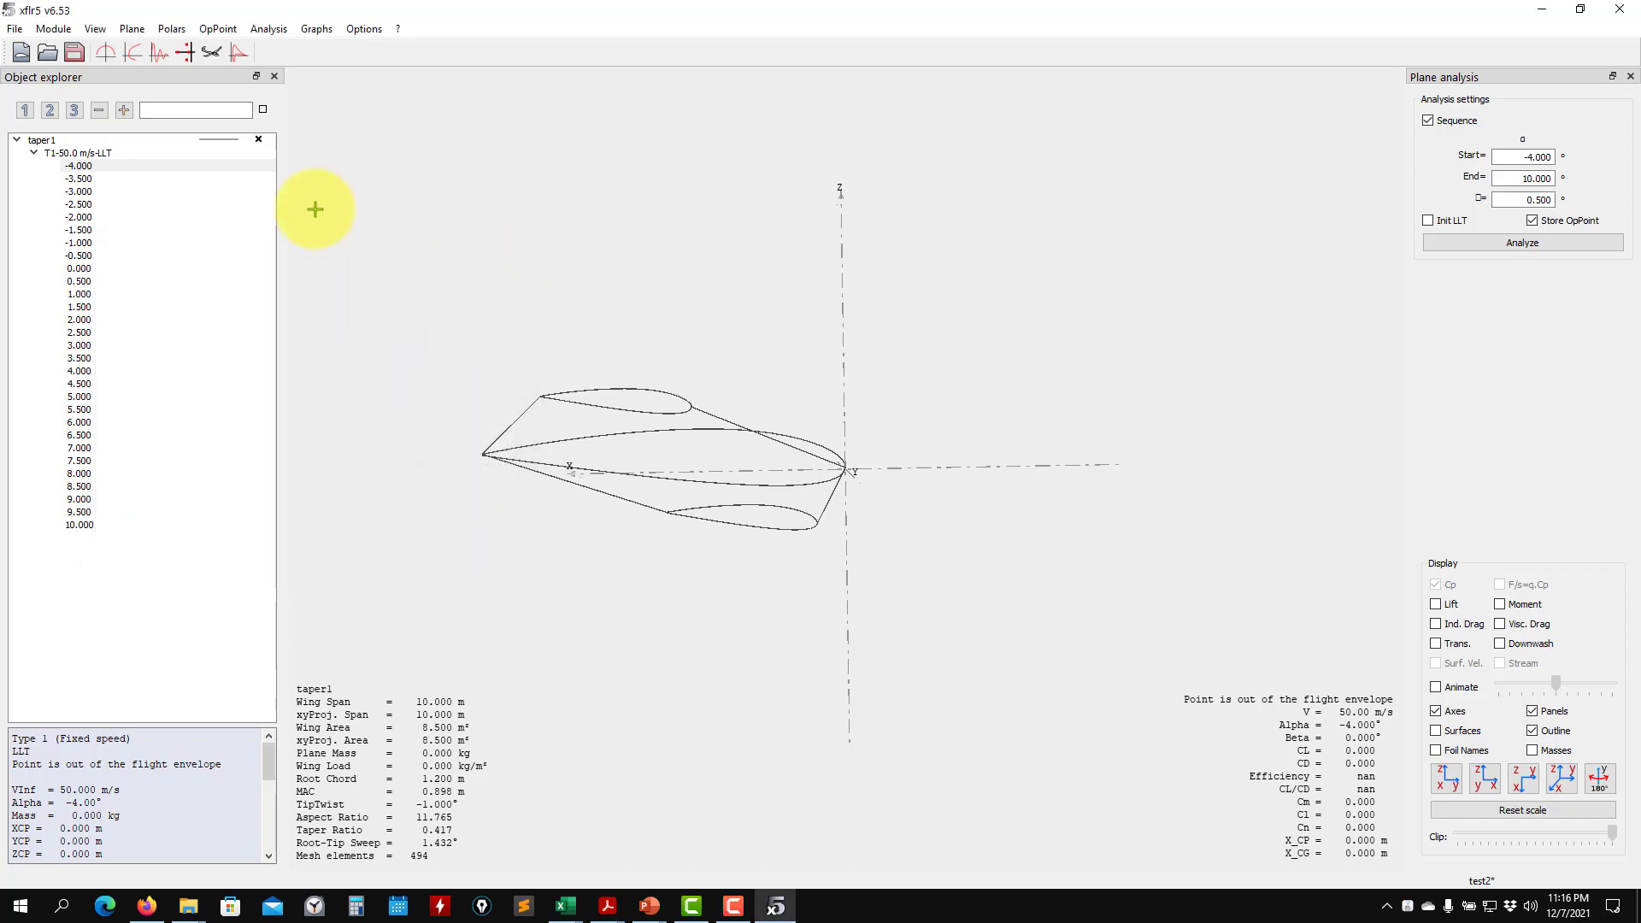
Switch to XFoil Direct Analysis and open a batch analysis for the NACA 2415 foil
left_click(53, 29)
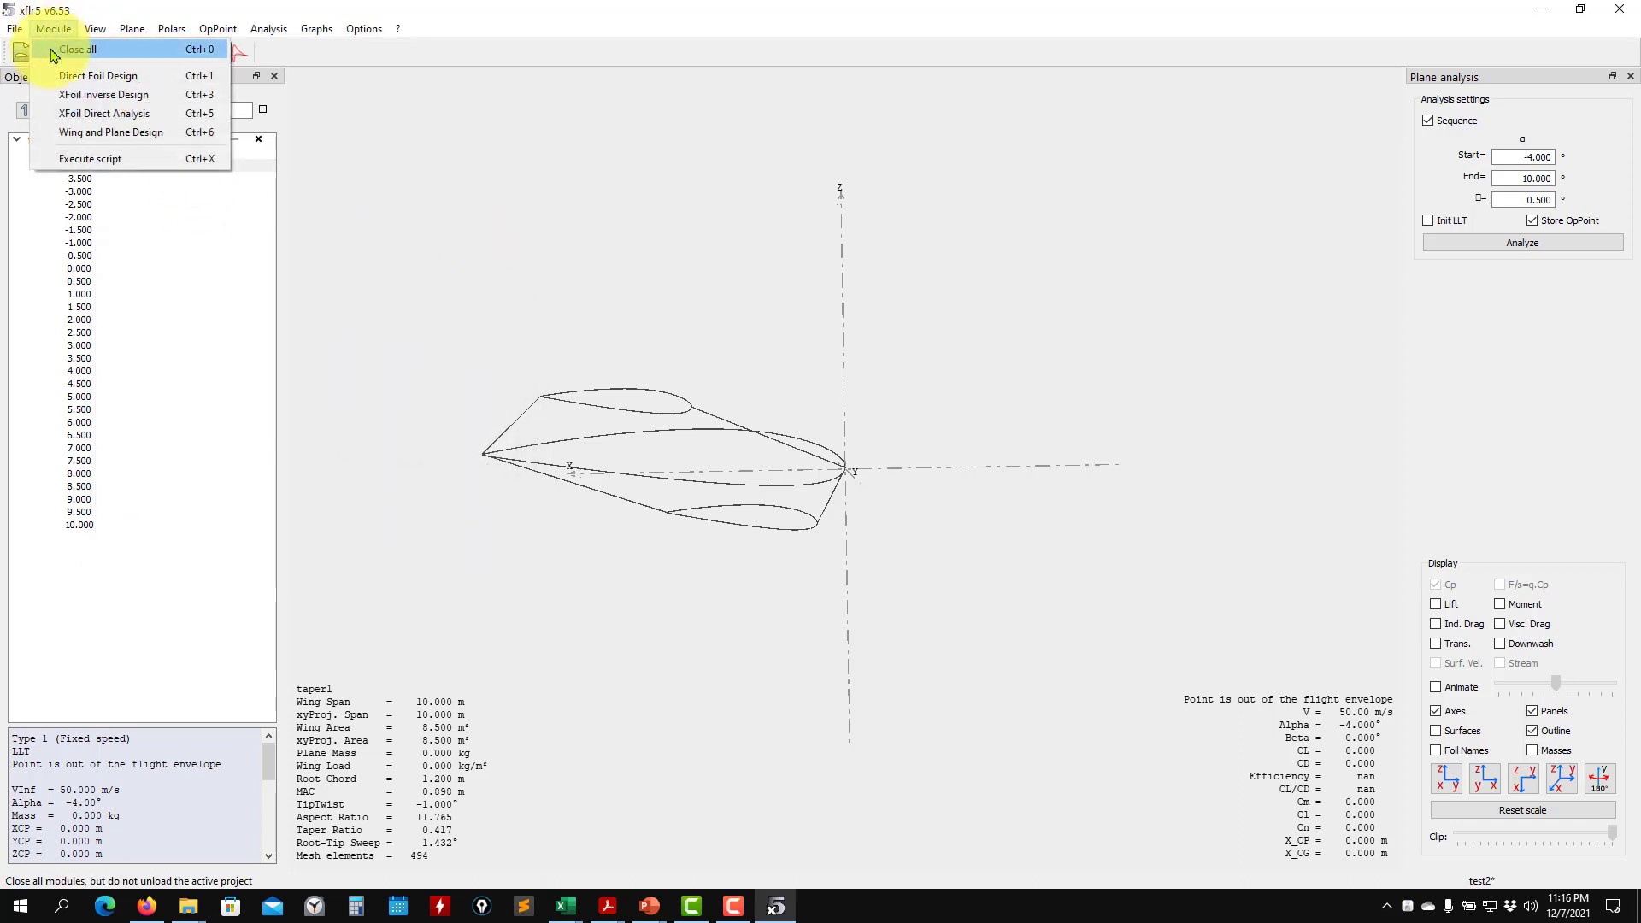
left_click(101, 116)
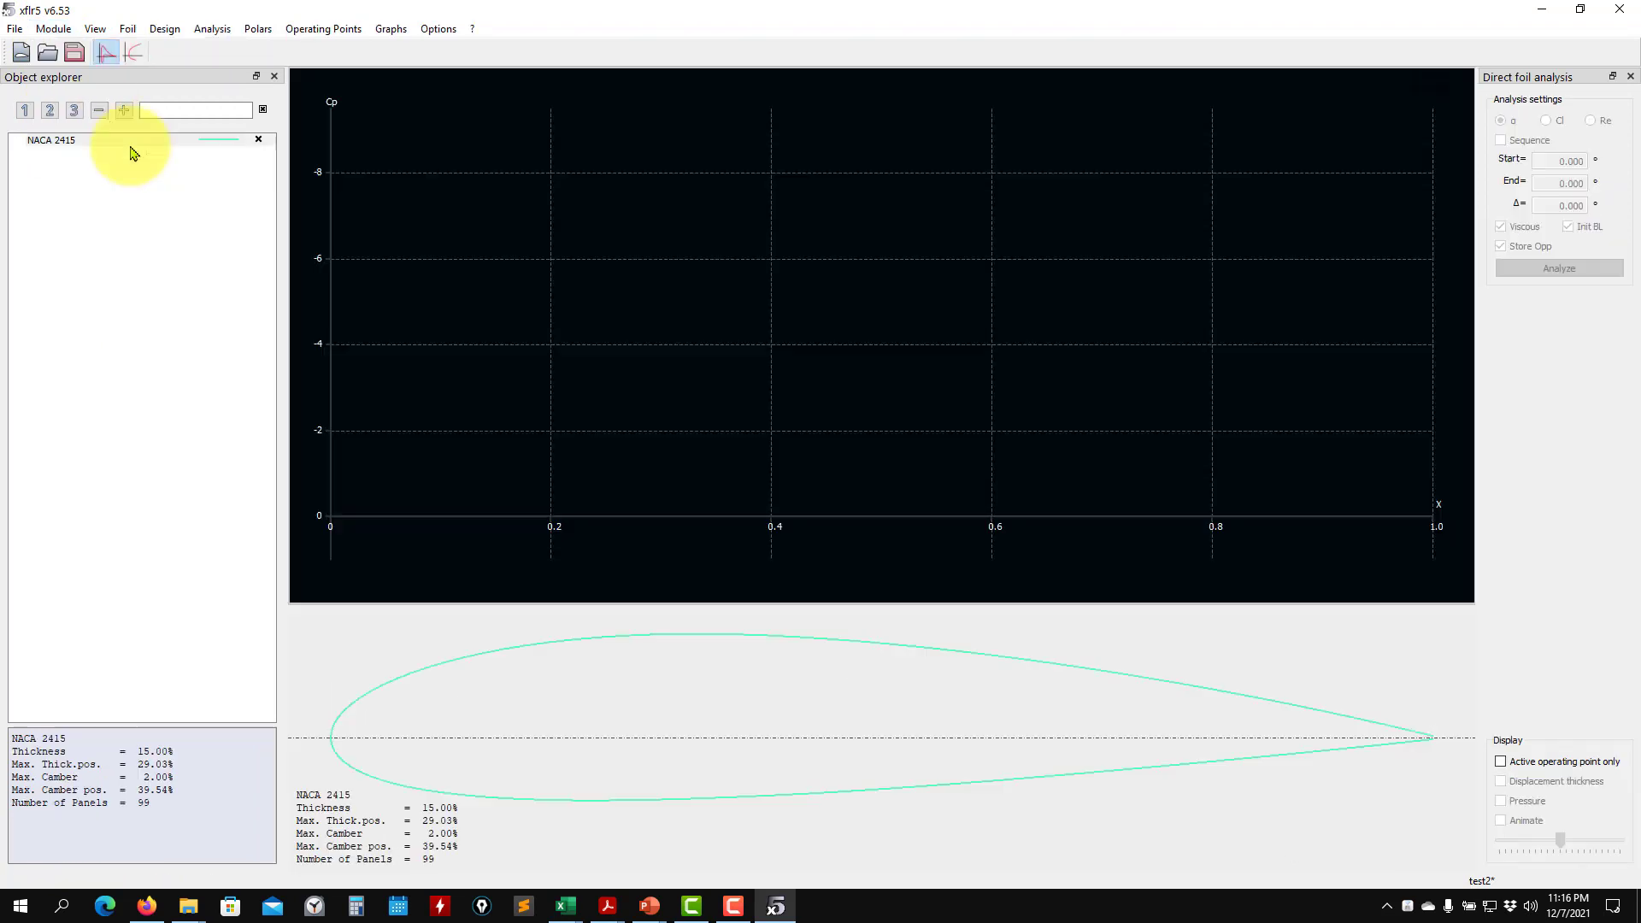
left_click(82, 144)
left_click(216, 30)
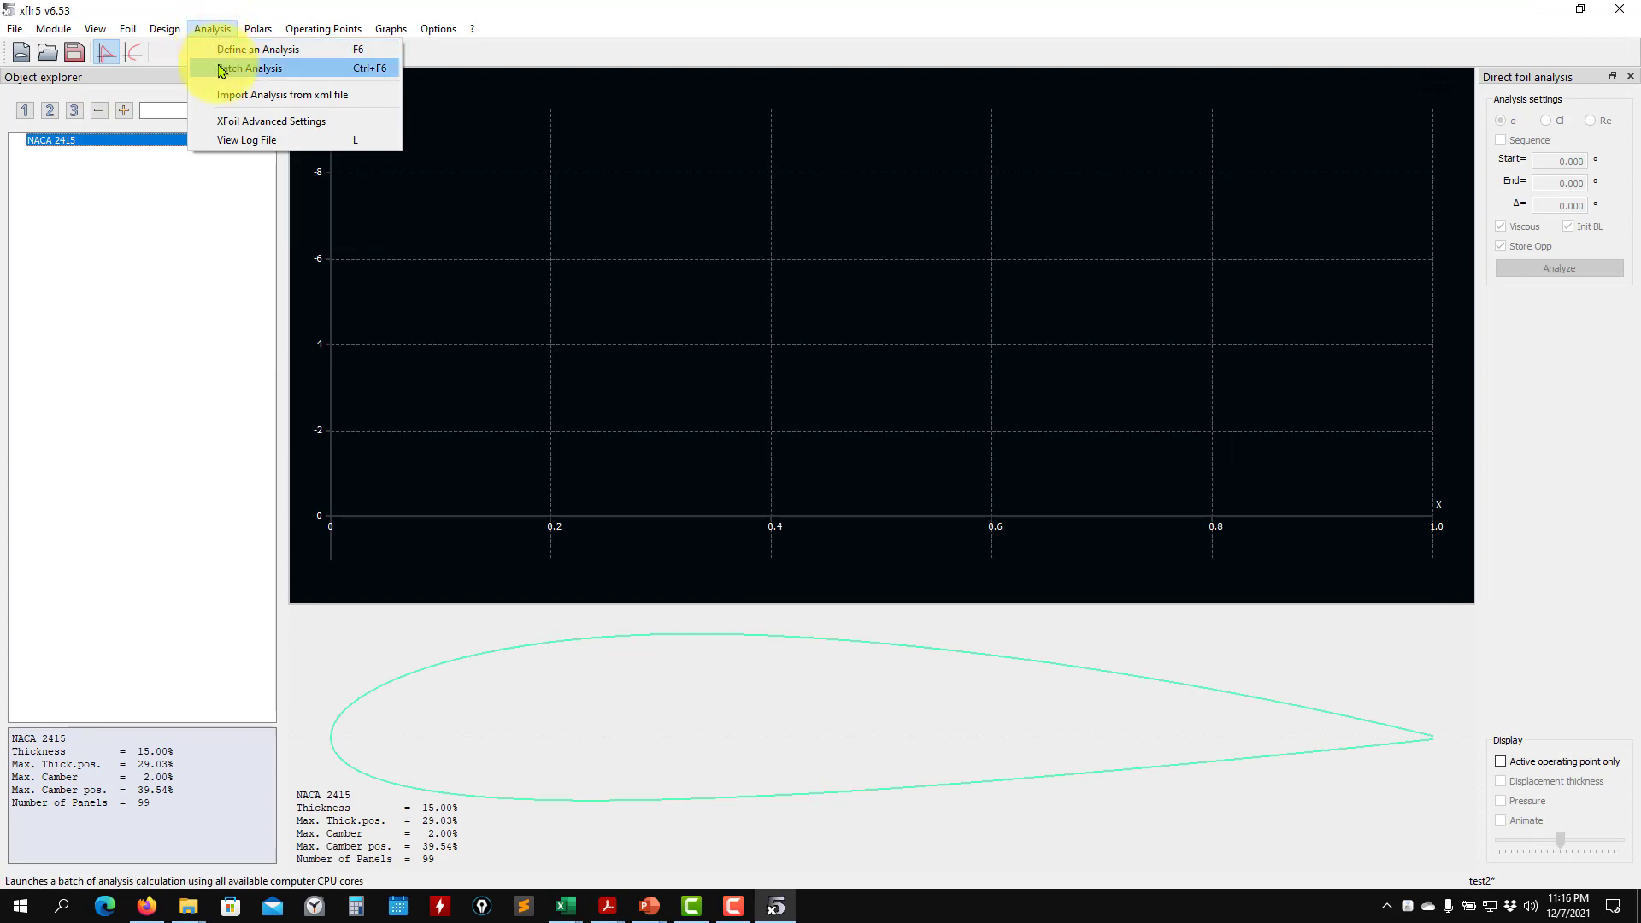
left_click(221, 69)
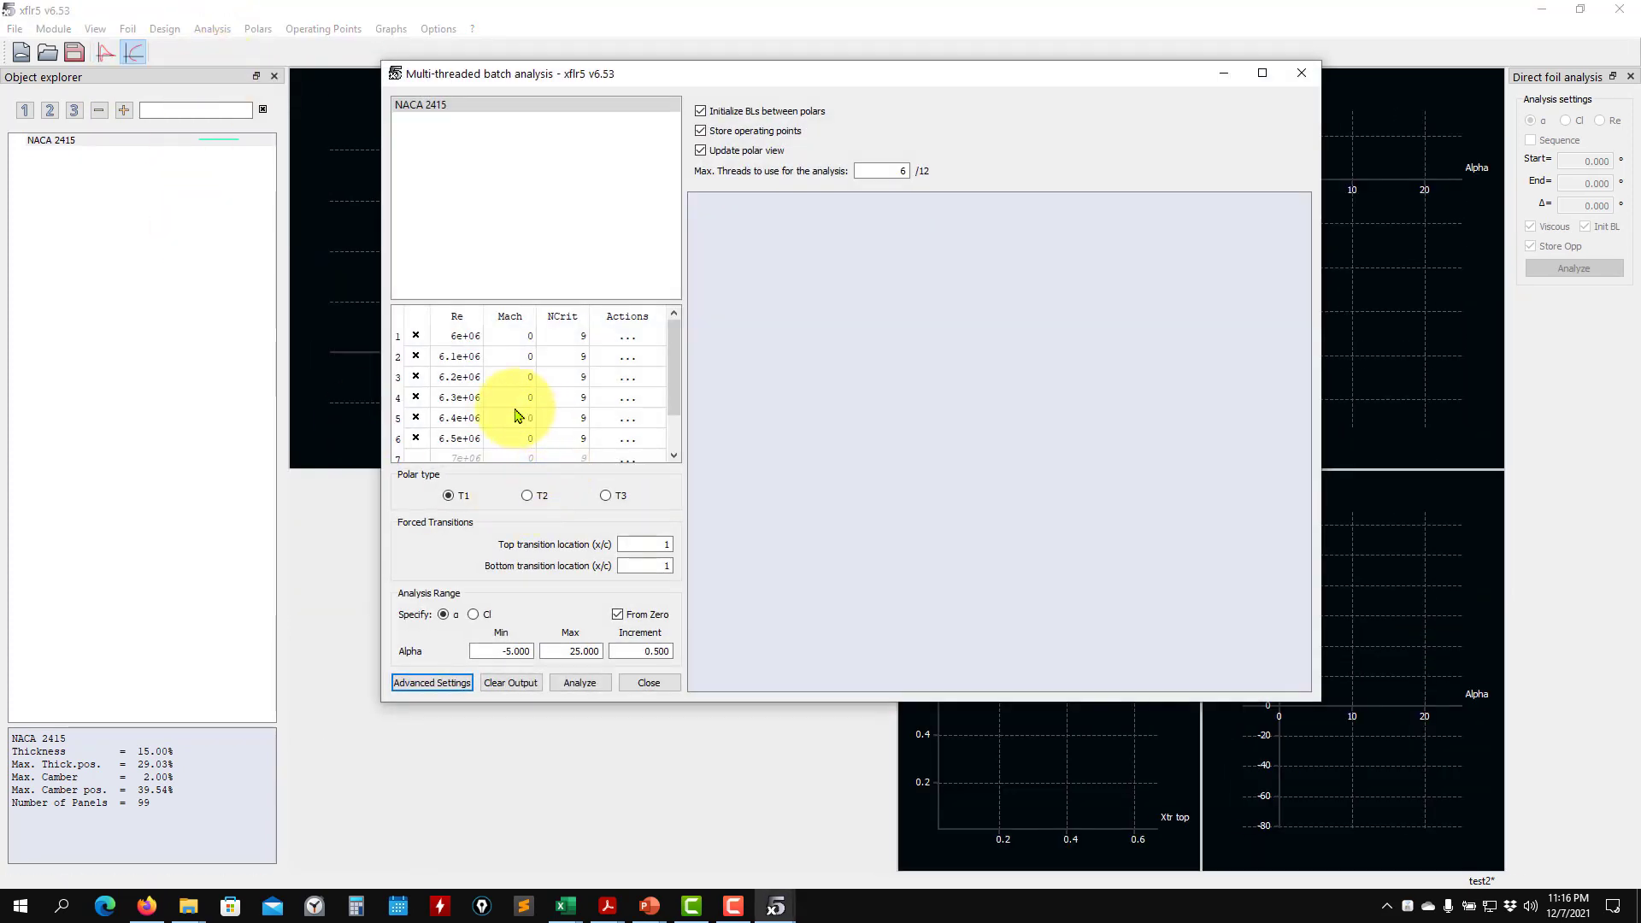
Set the first three Reynolds numbers of the batch list to 1.5e+06, 1.6e+06 and 1.7e+06
double_click(459, 338)
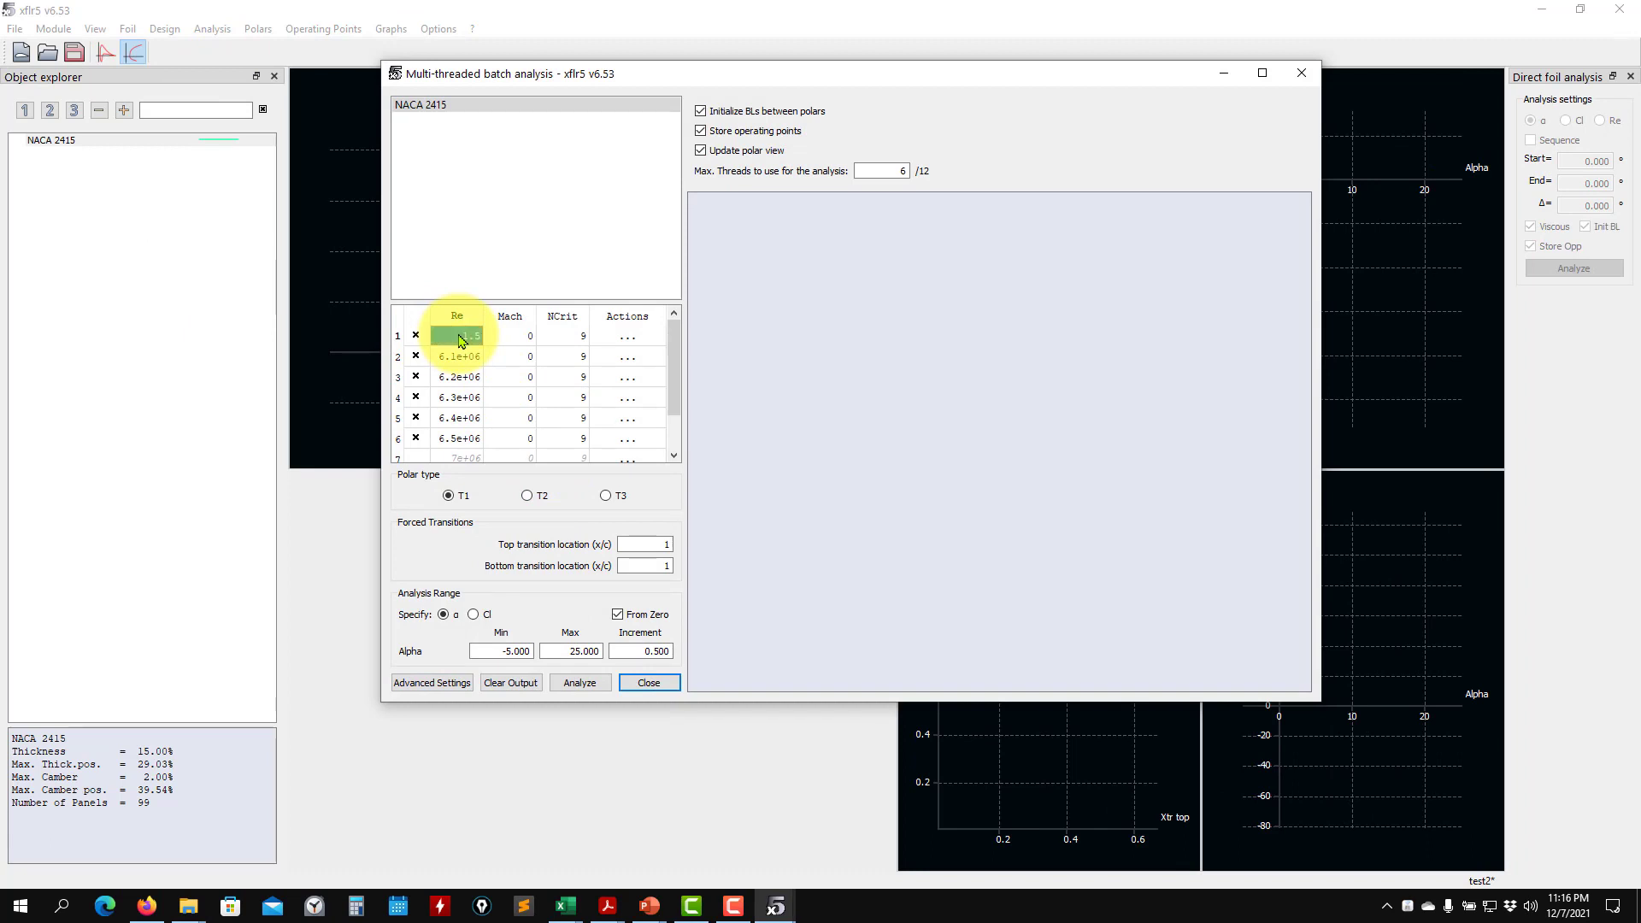
key("Return")
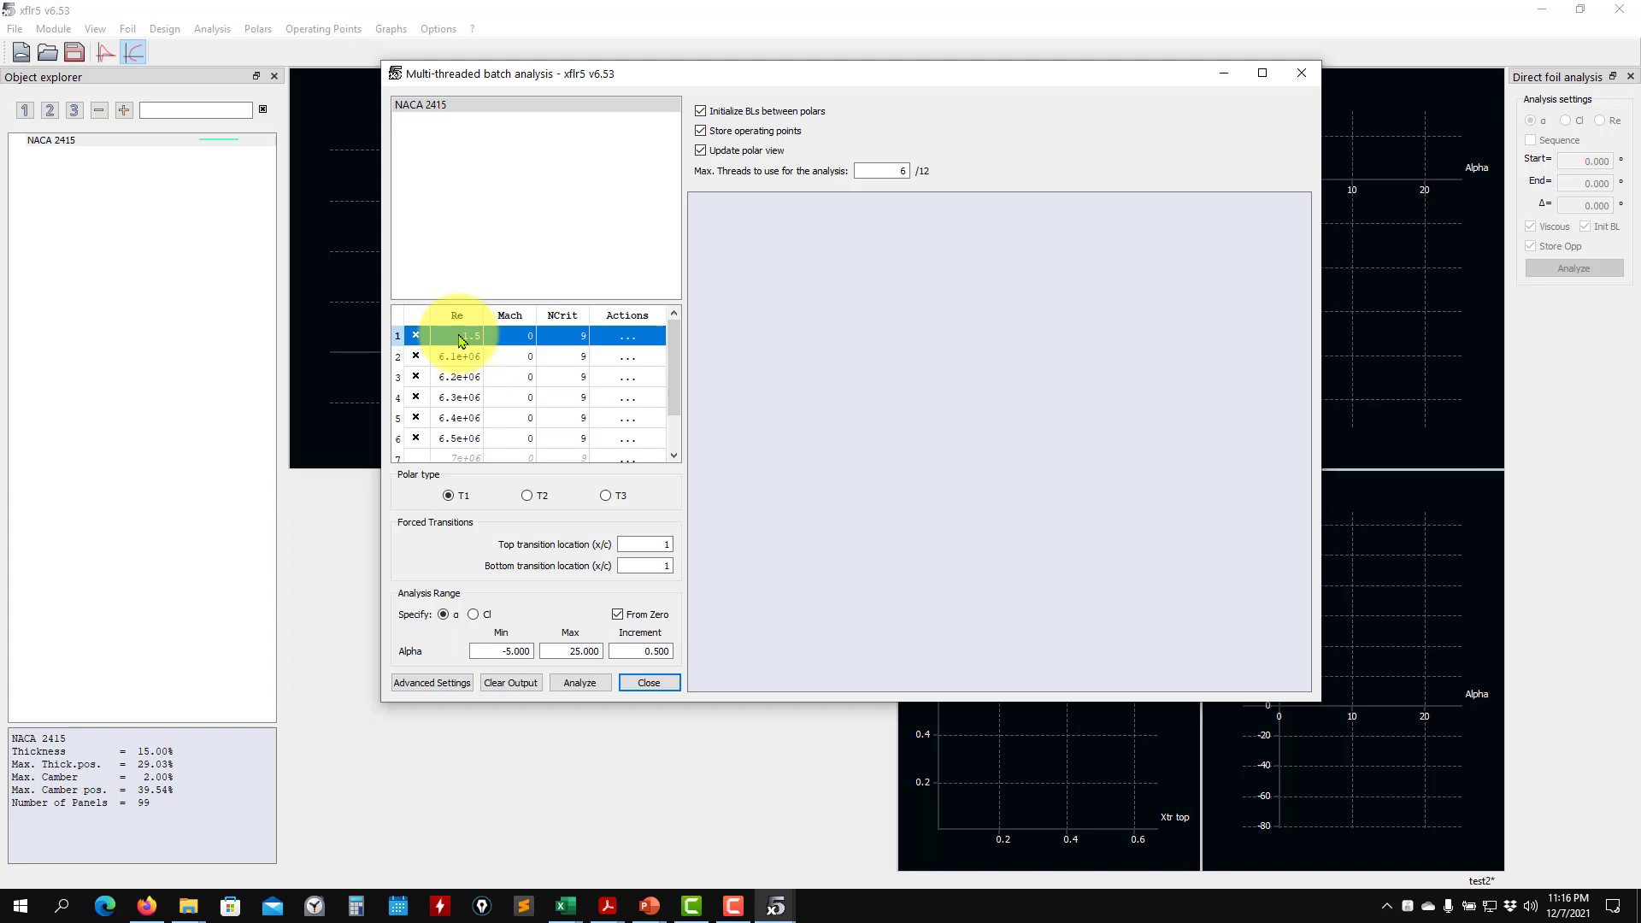
double_click(461, 336)
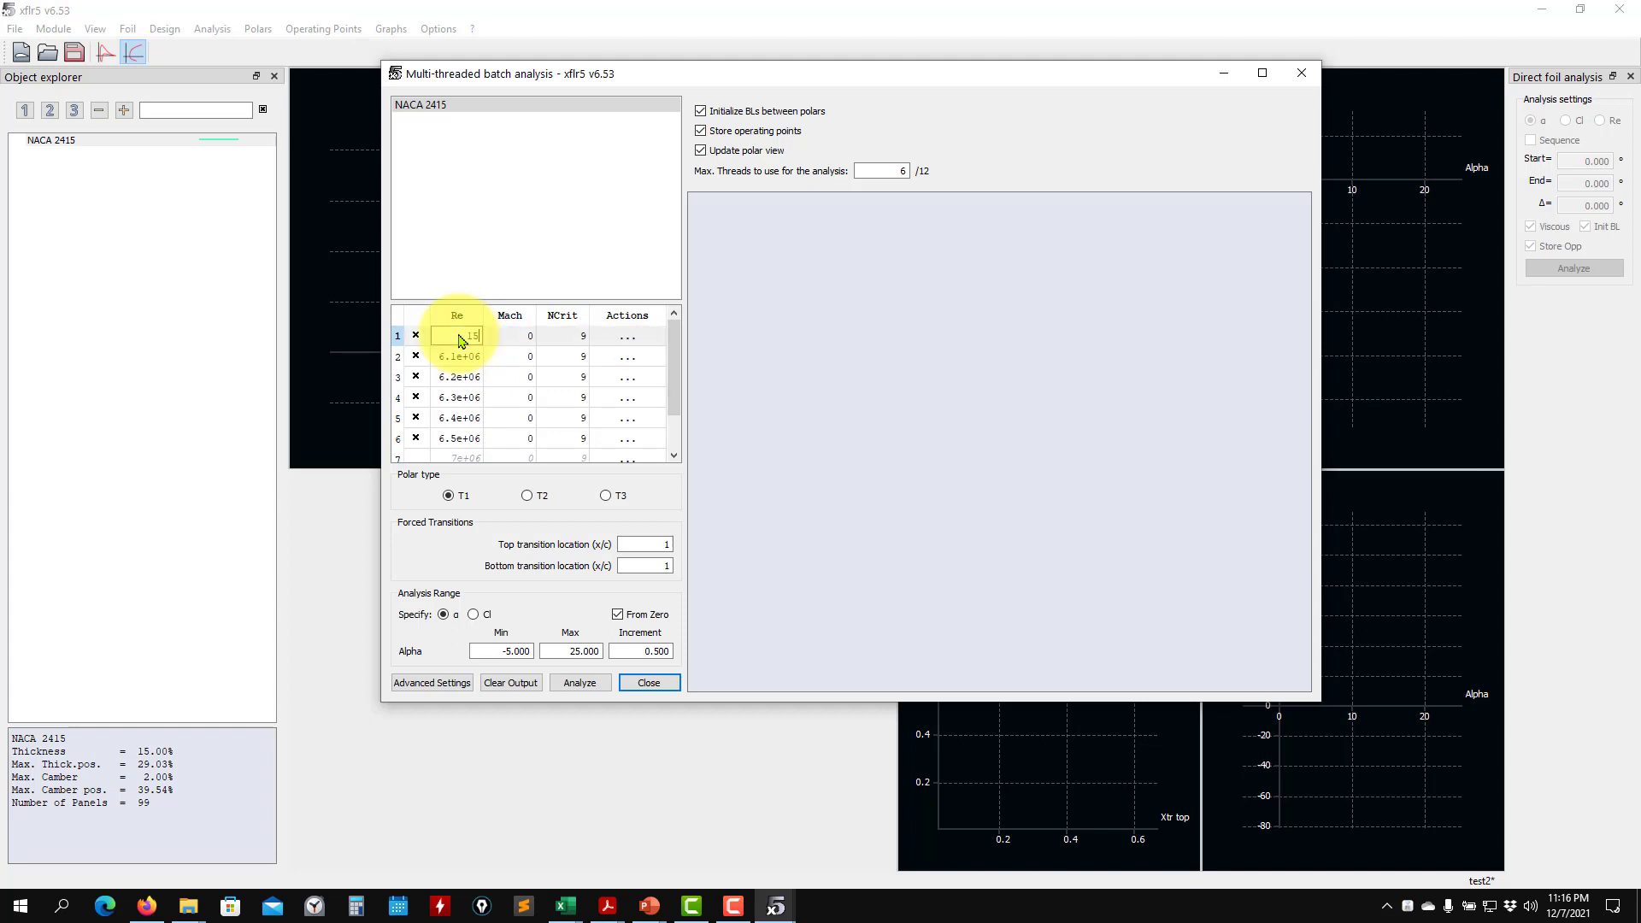
key("Return")
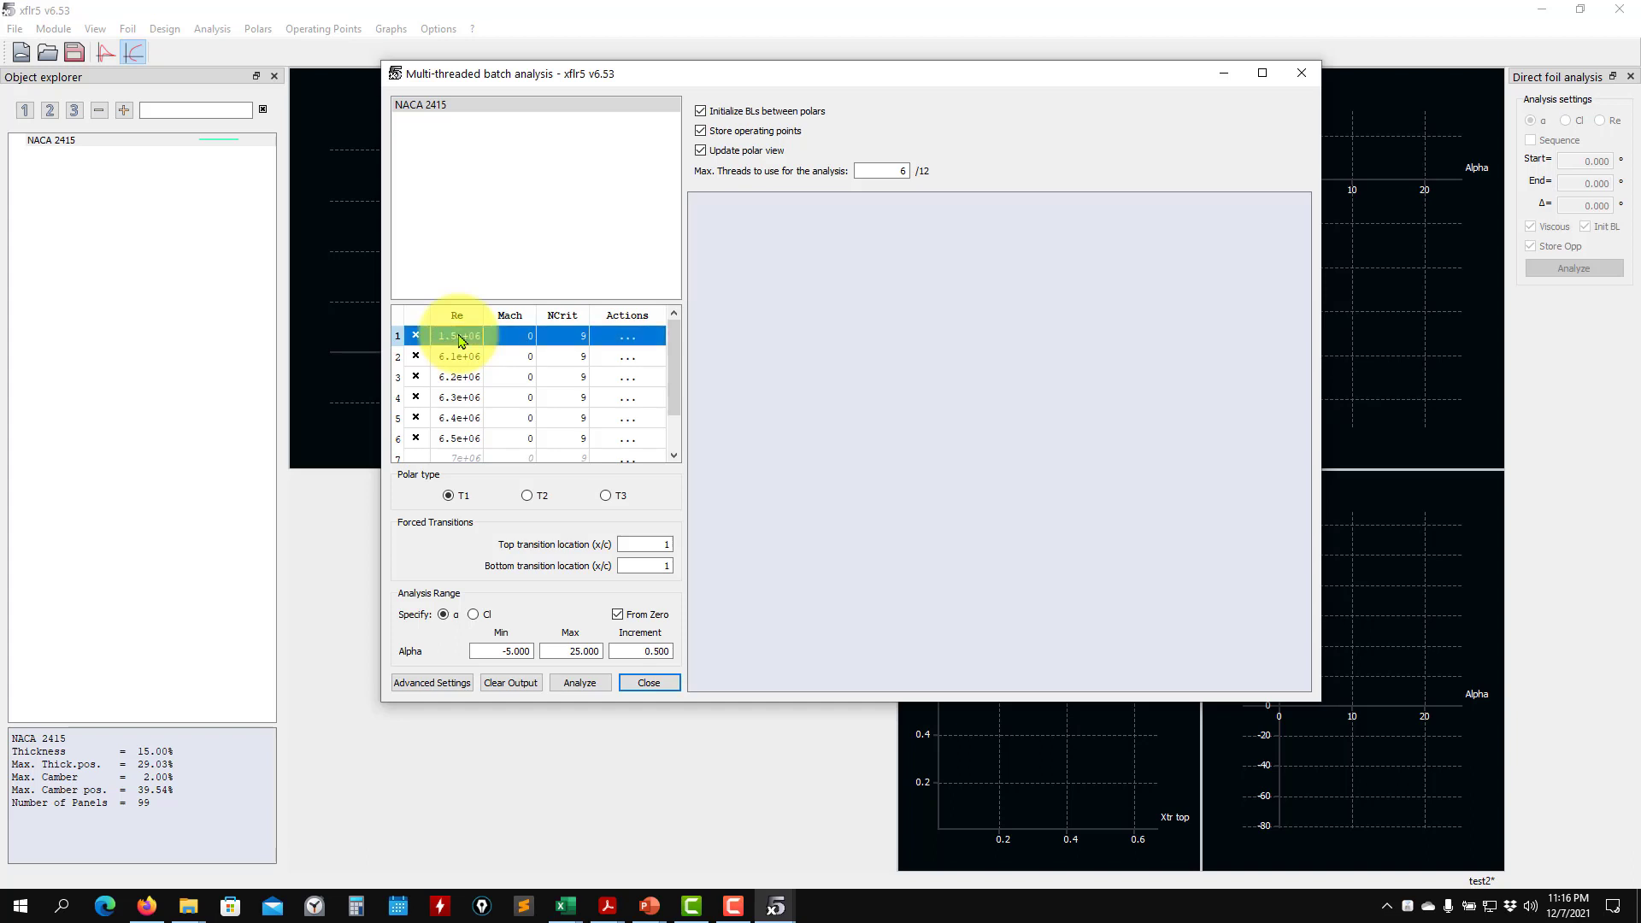
double_click(448, 358)
type("1.")
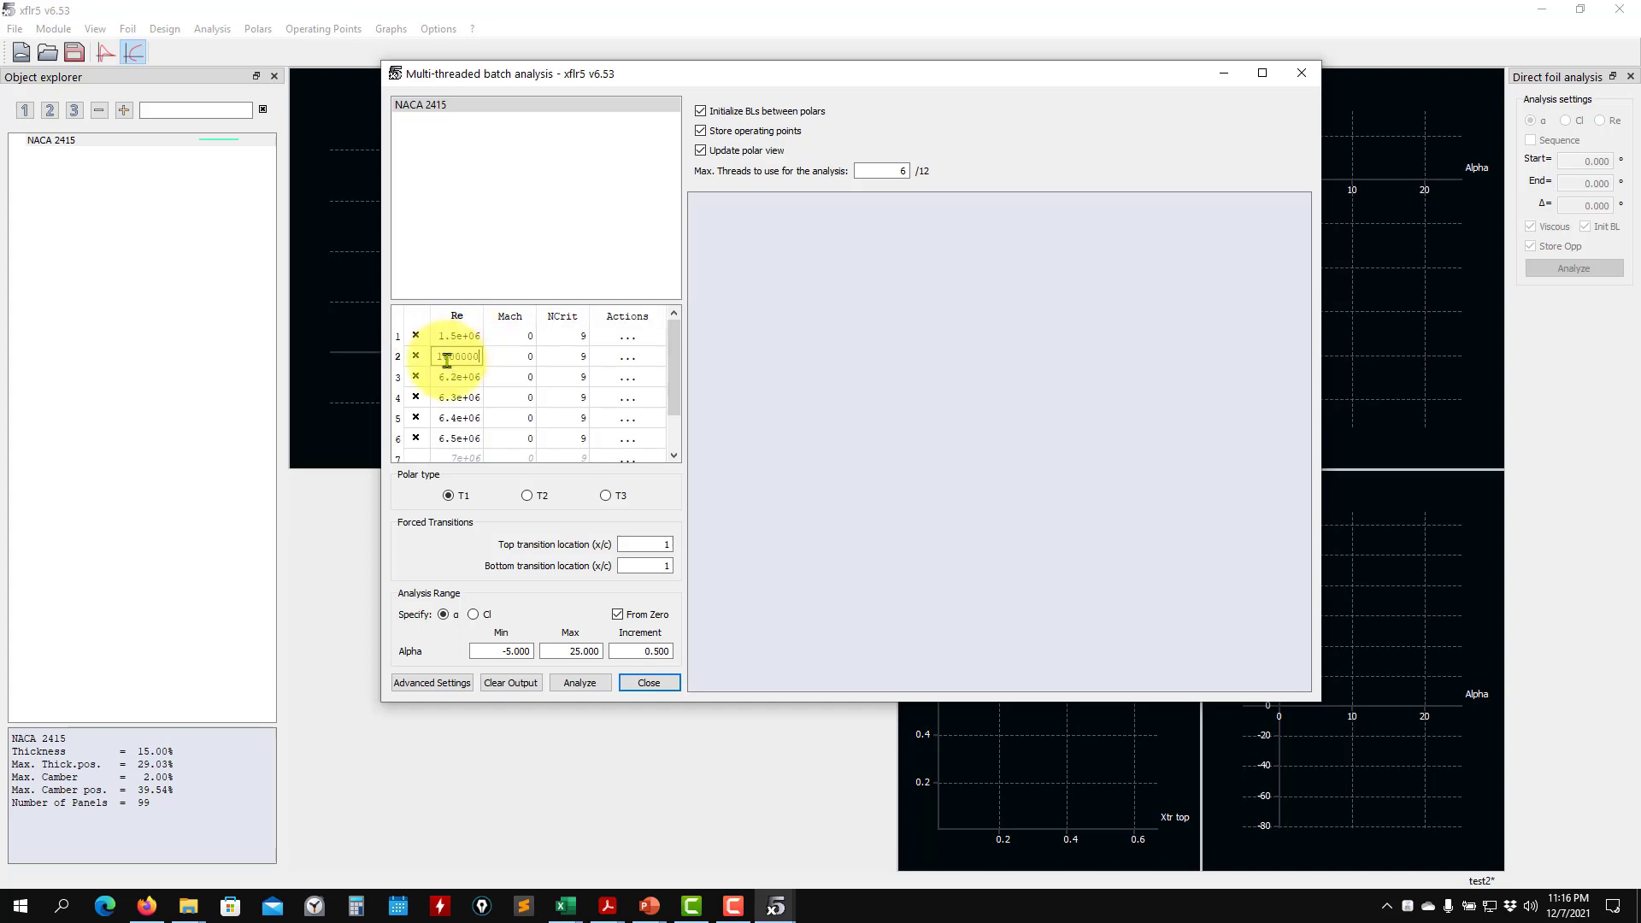
double_click(453, 377)
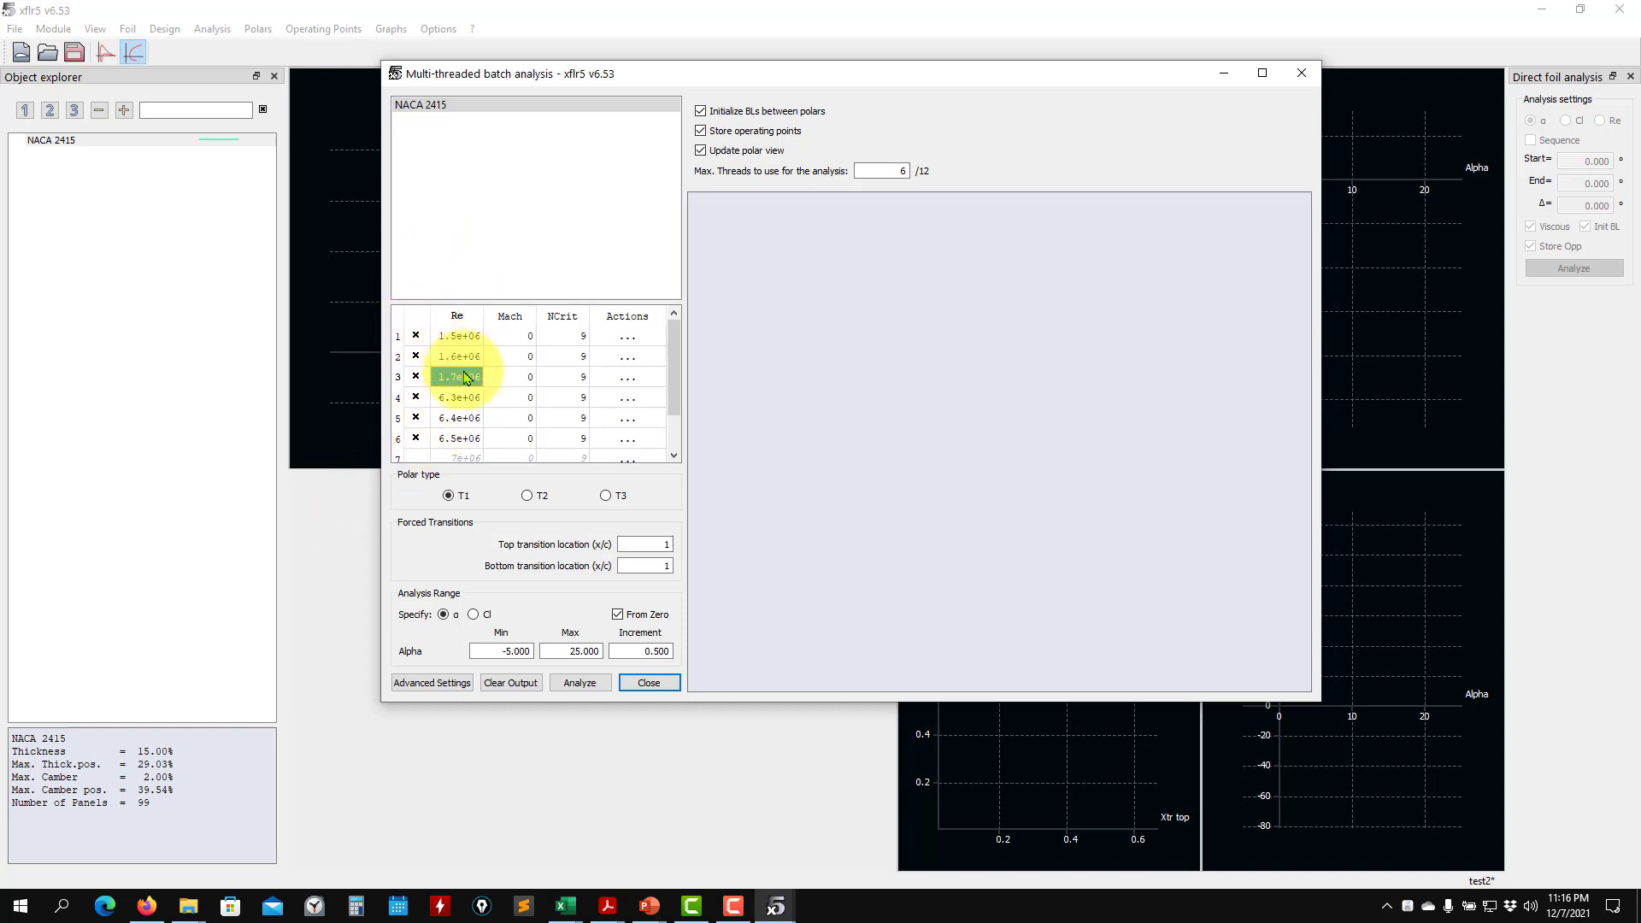
Set the fourth Reynolds number of the batch list to 1.8e+06
double_click(452, 398)
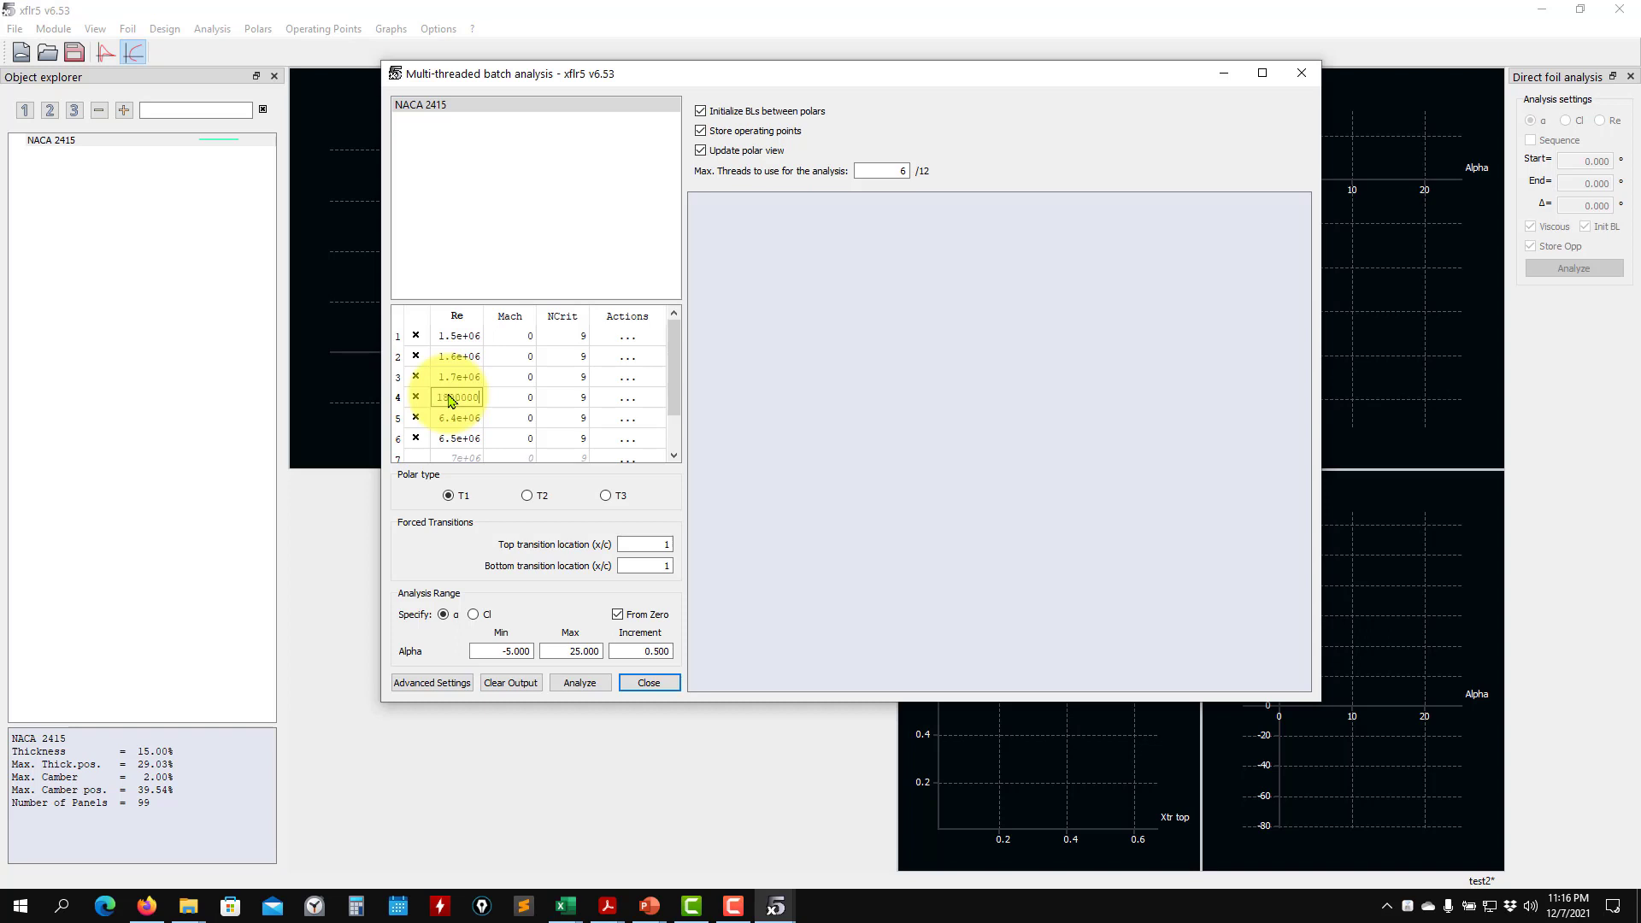
left_click(450, 400)
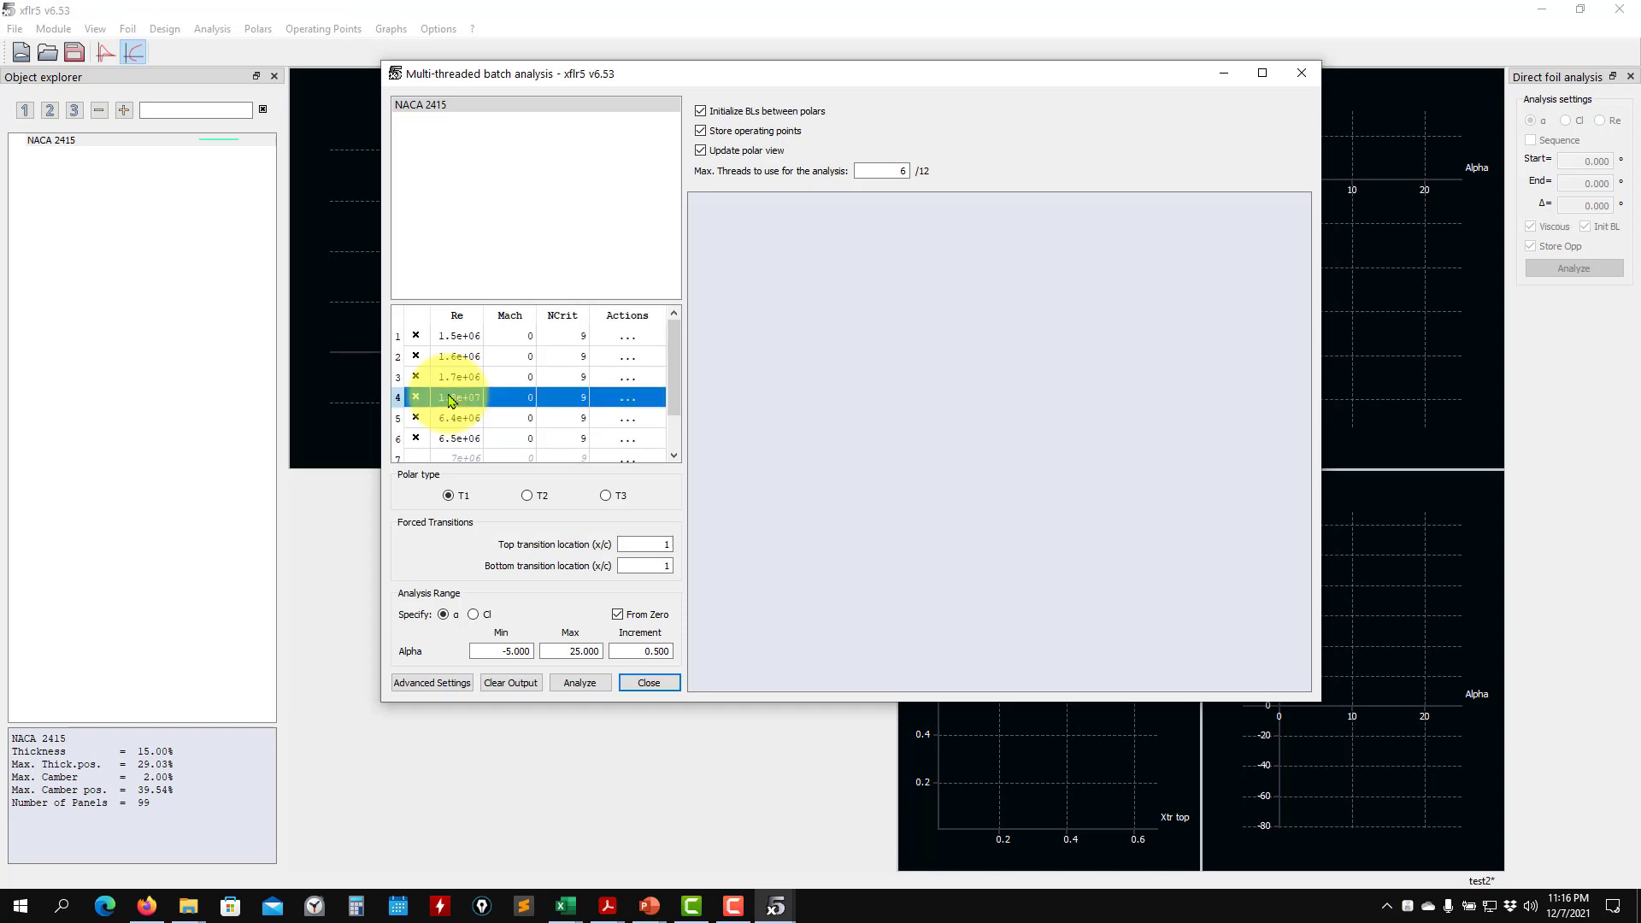
double_click(451, 398)
type("1800")
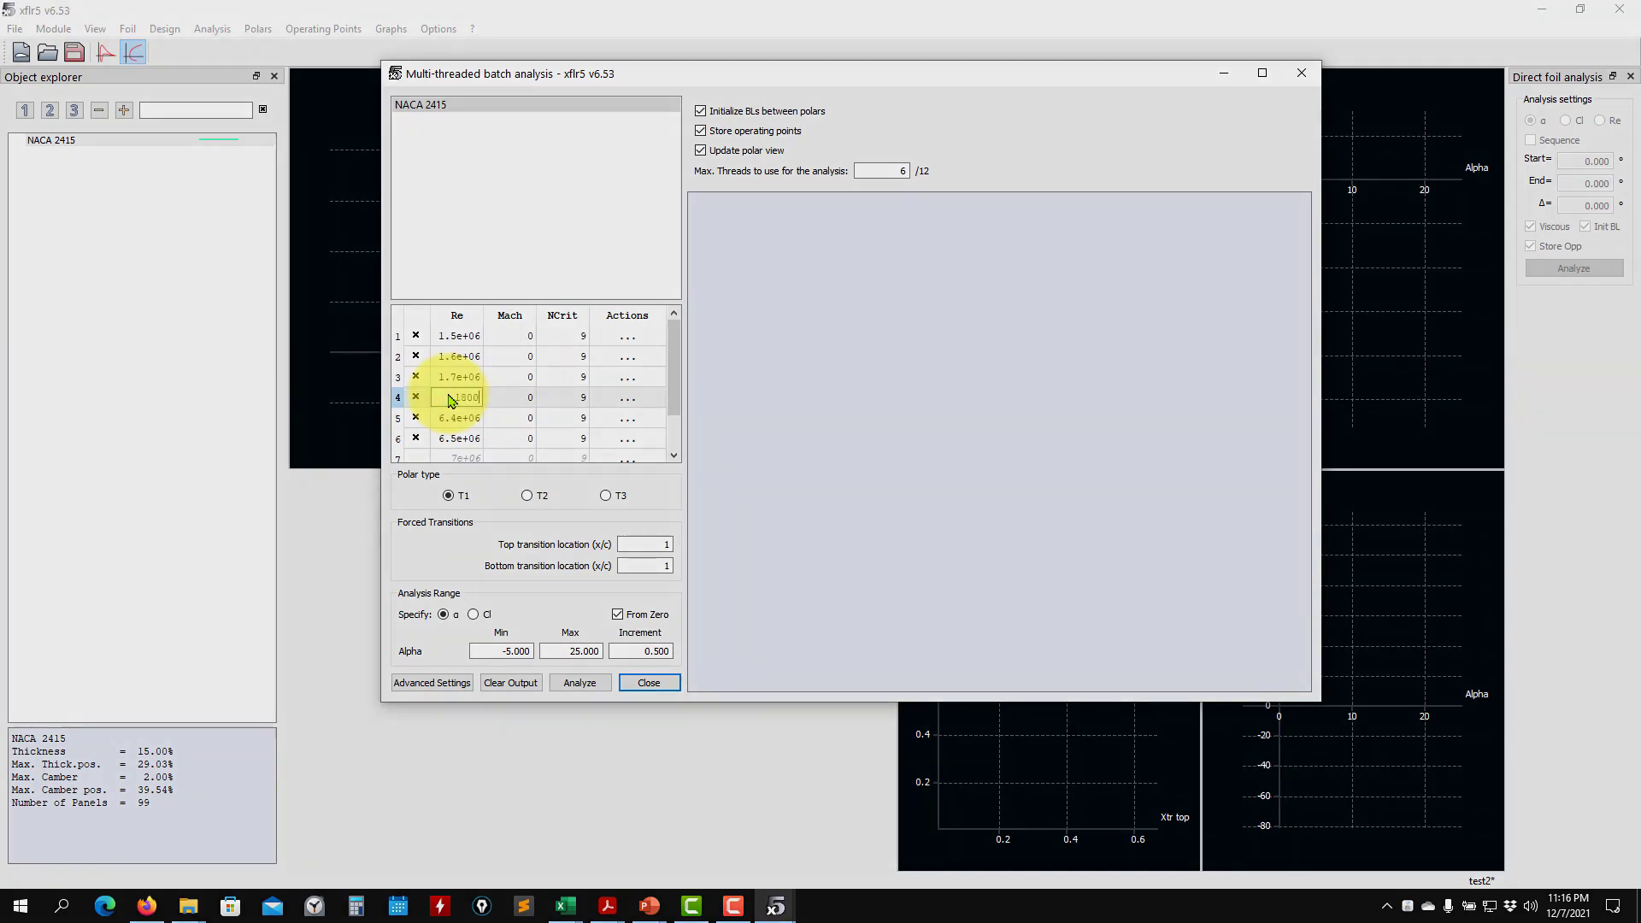
key("Return")
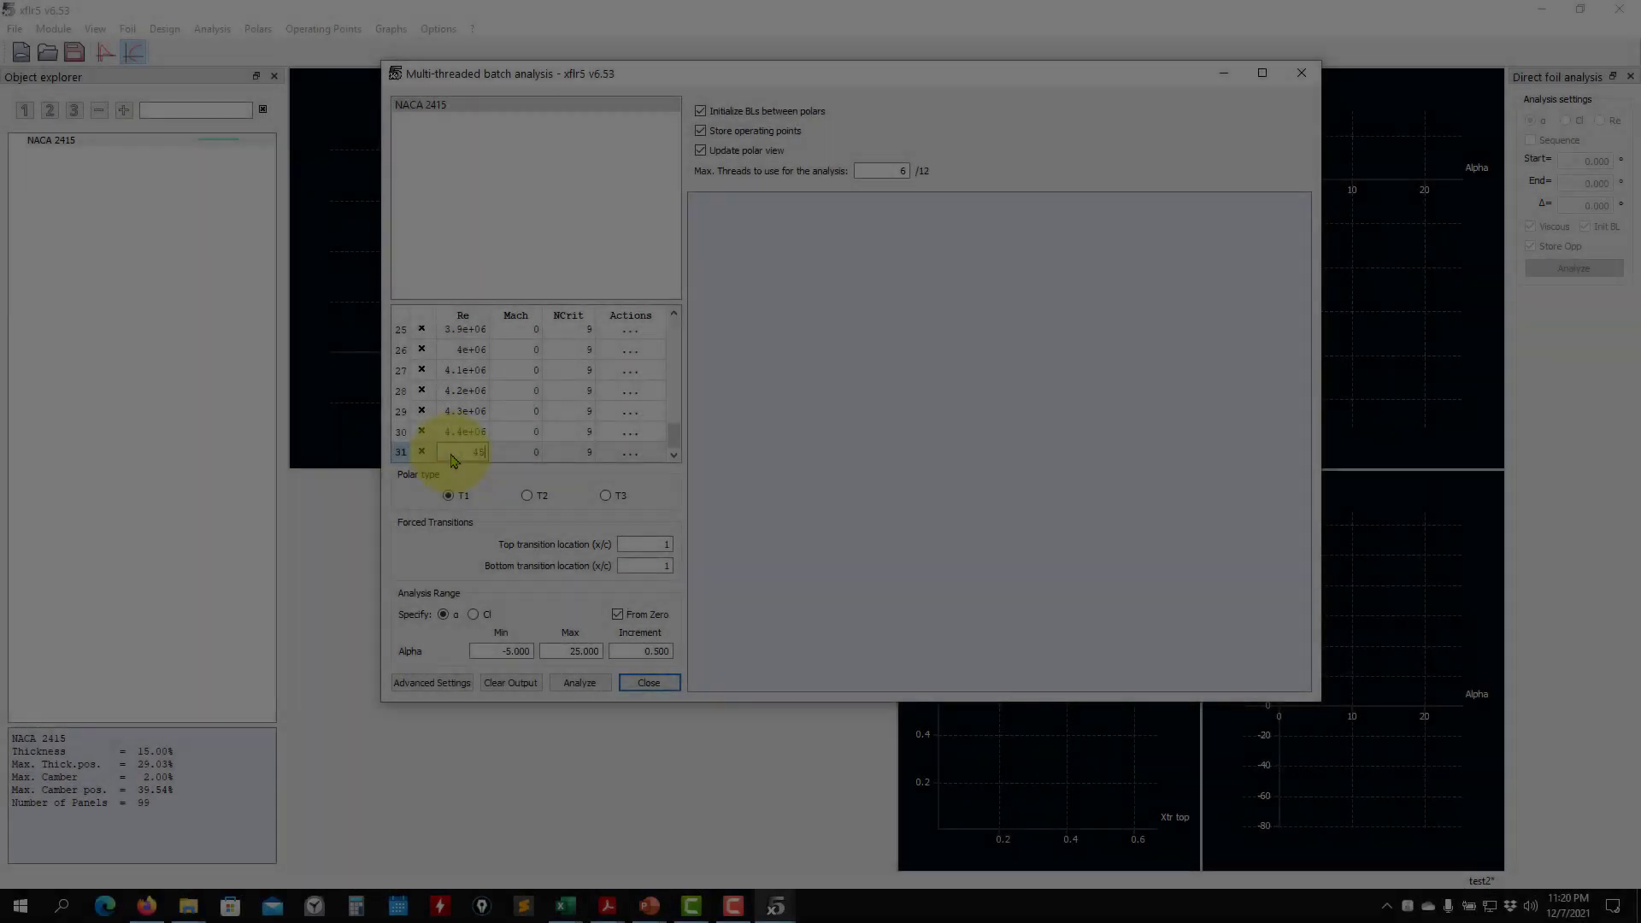
Set the Reynolds number in row 31 of the batch list to 4.5e+06
type("450000")
key("Return")
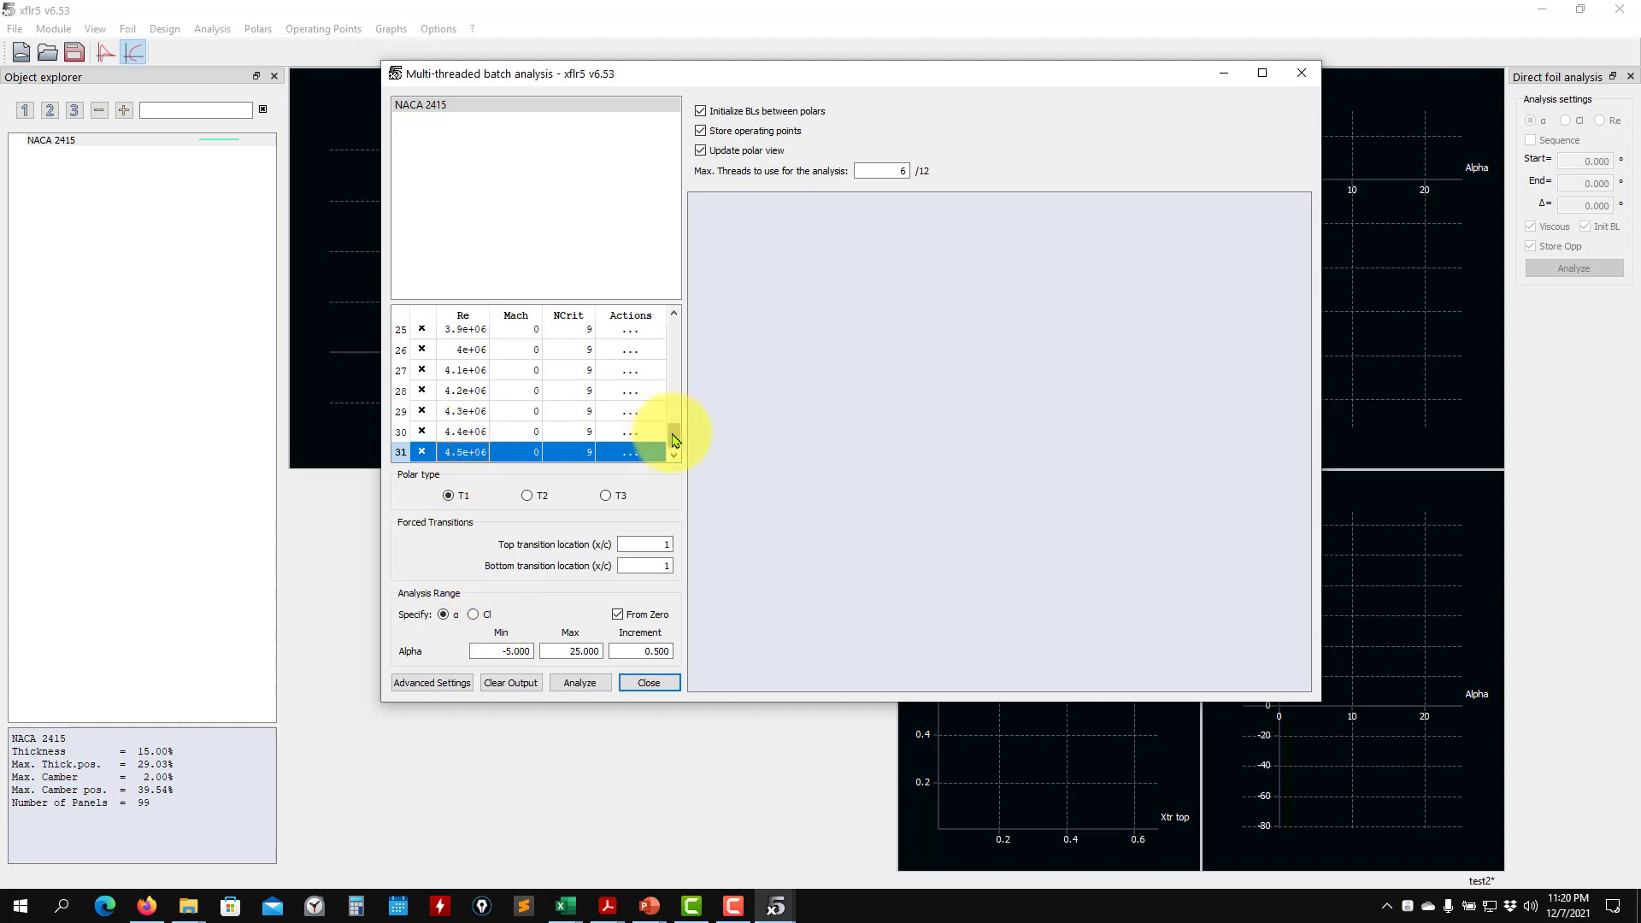
mouse_move(676, 440)
left_mouse_down()
mouse_move(677, 328)
mouse_move(654, 443)
left_mouse_up()
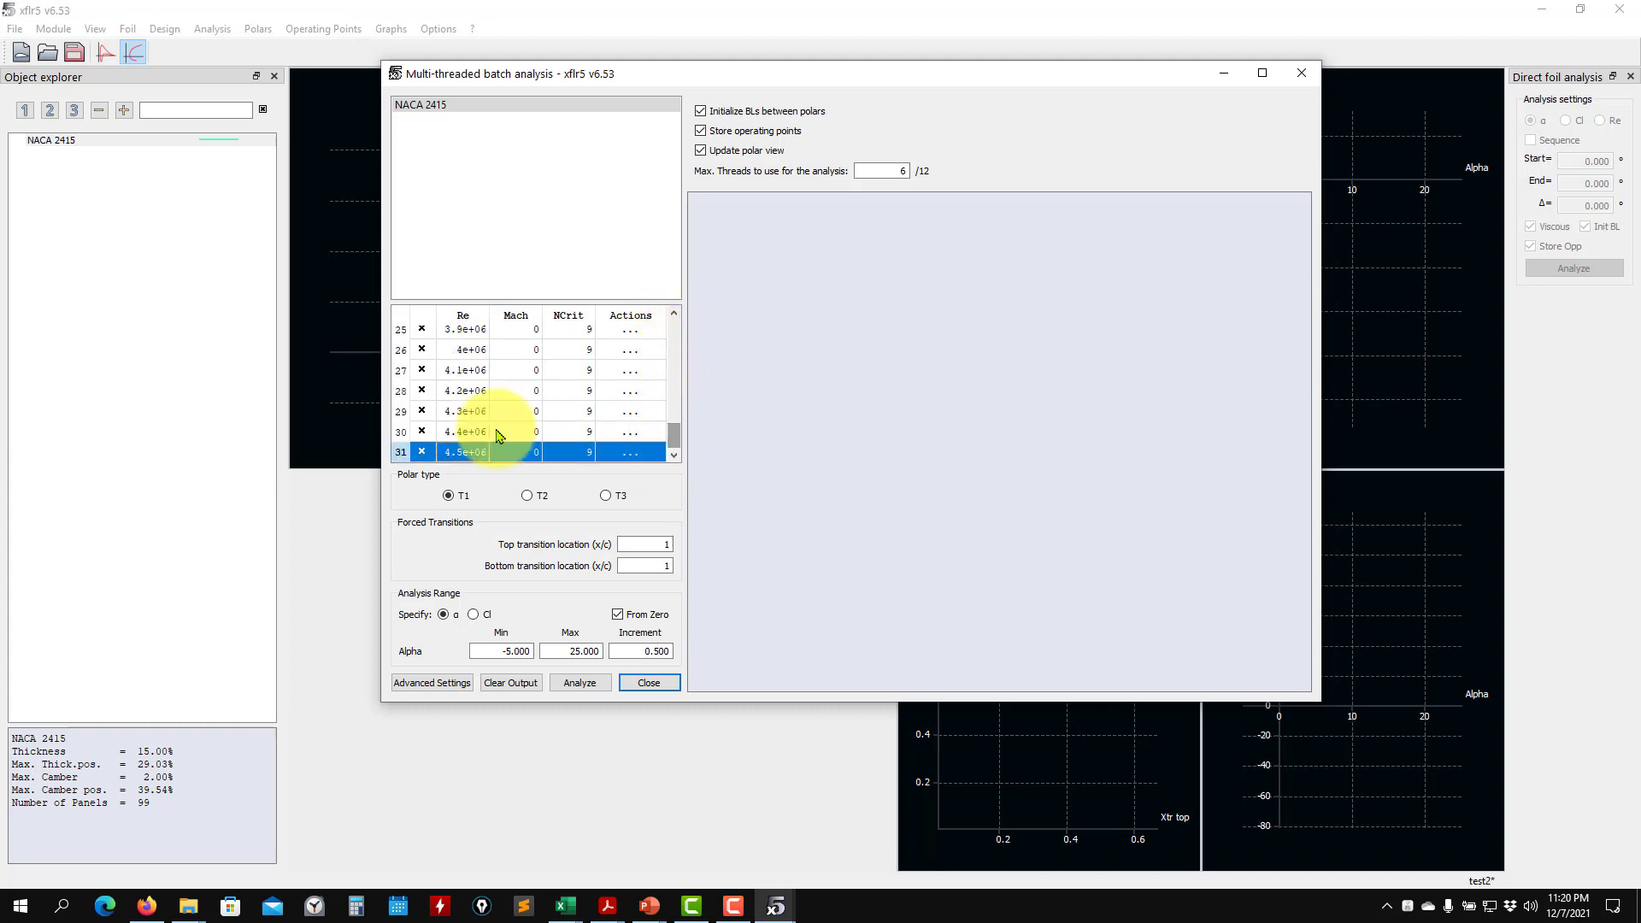
Insert an extra row after the last Reynolds number in the batch list and delete it again
left_click(633, 457)
left_click(650, 502)
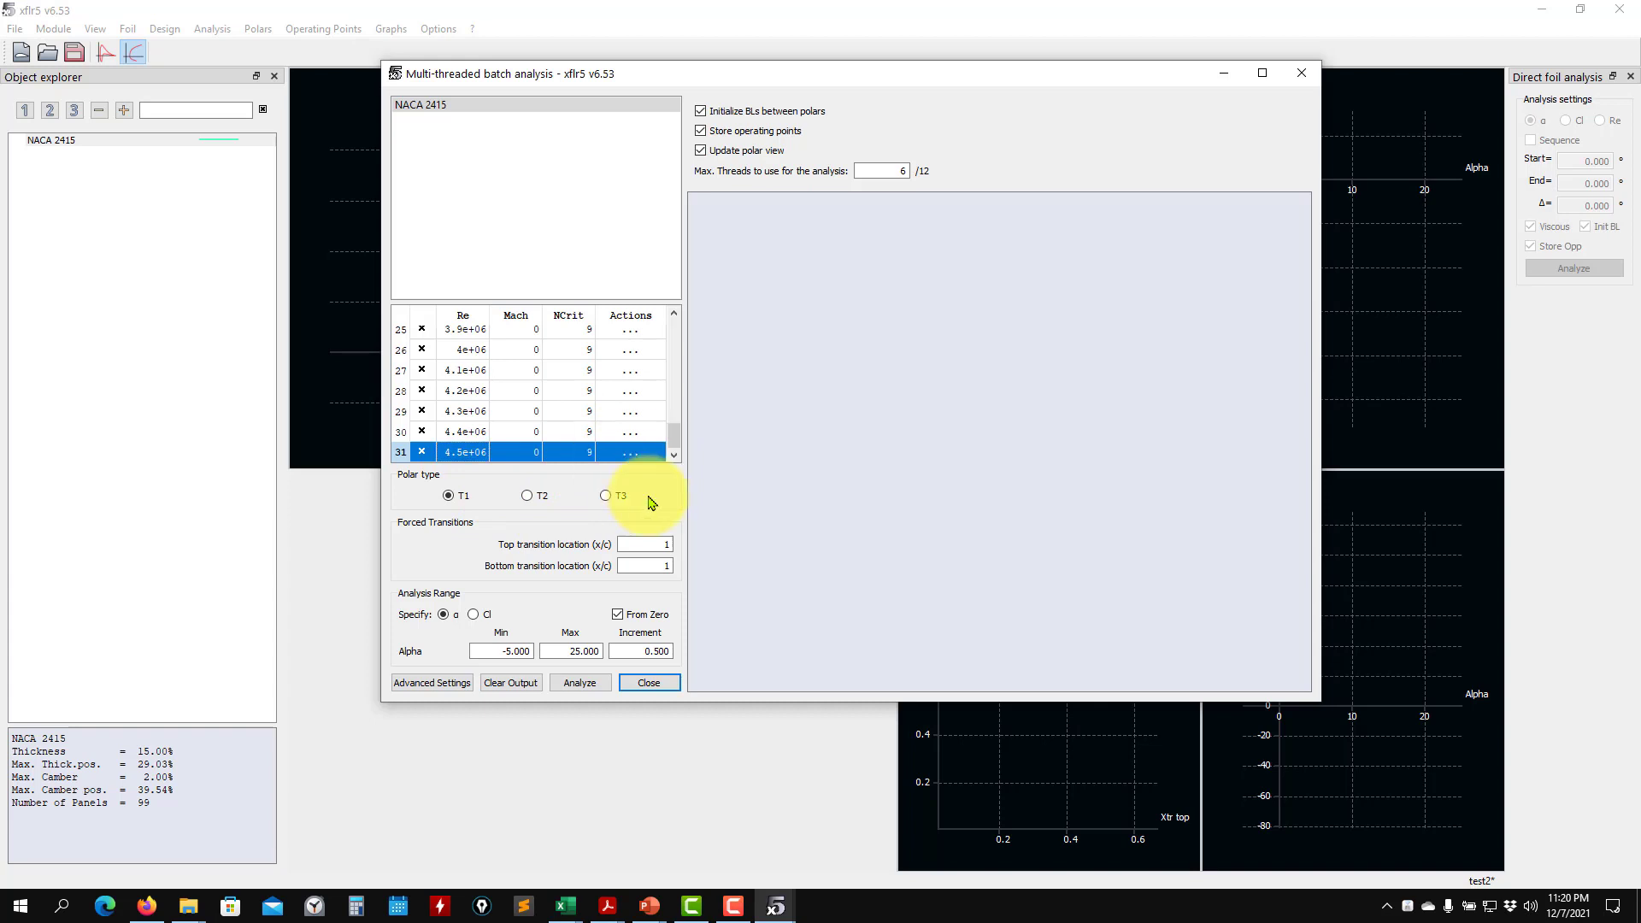
left_click(637, 461)
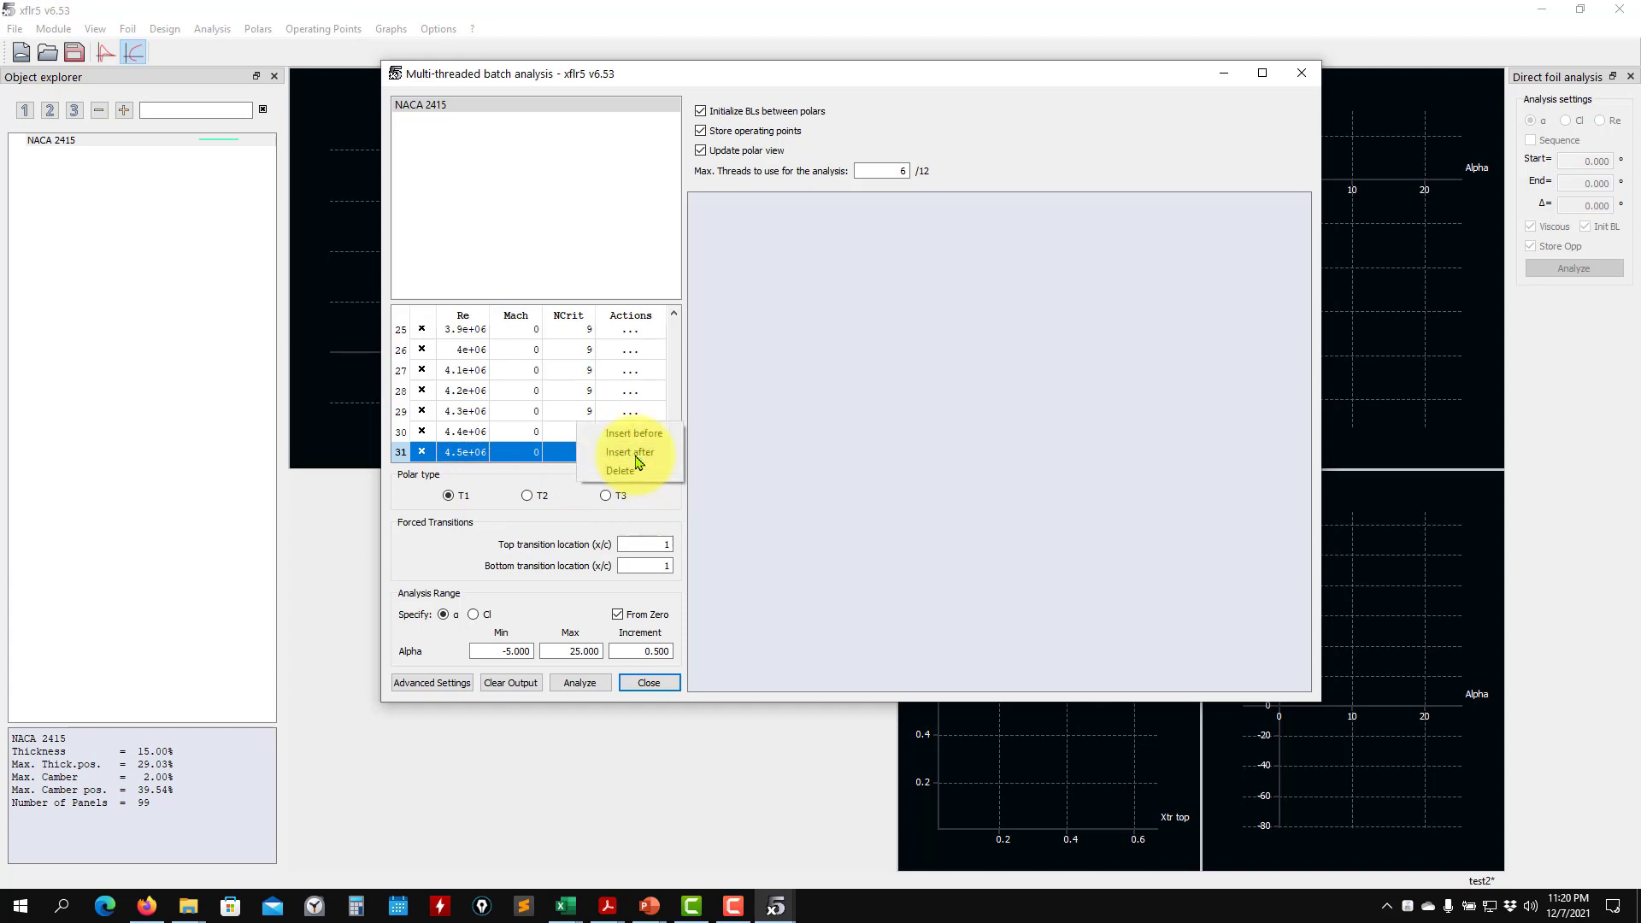
left_click(637, 449)
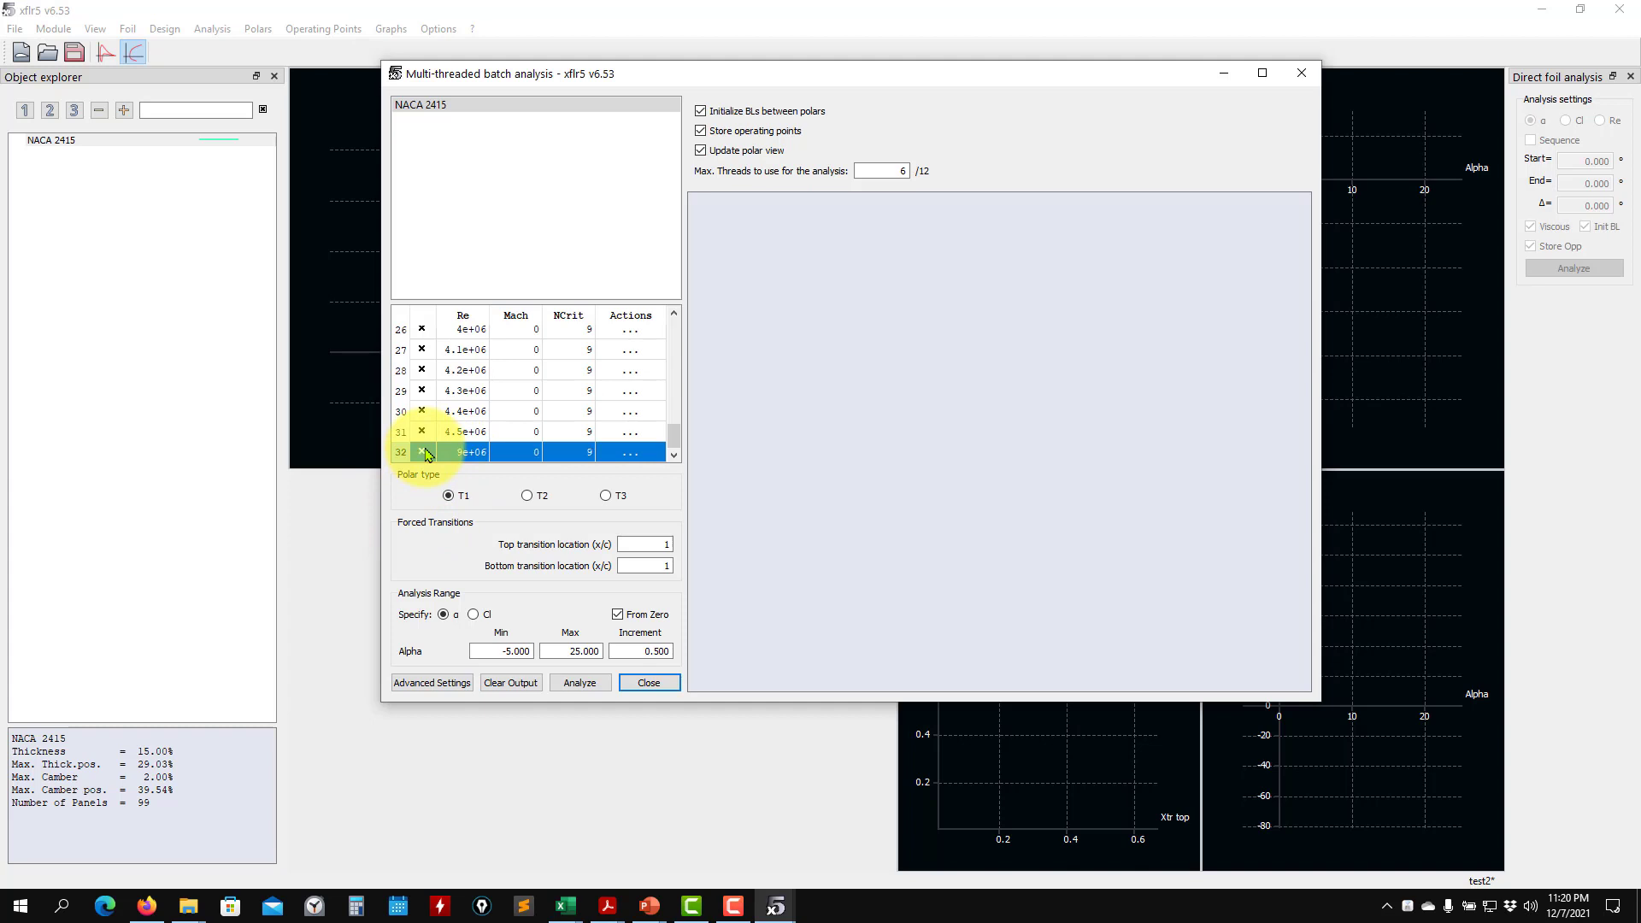
left_click(630, 451)
left_click(641, 471)
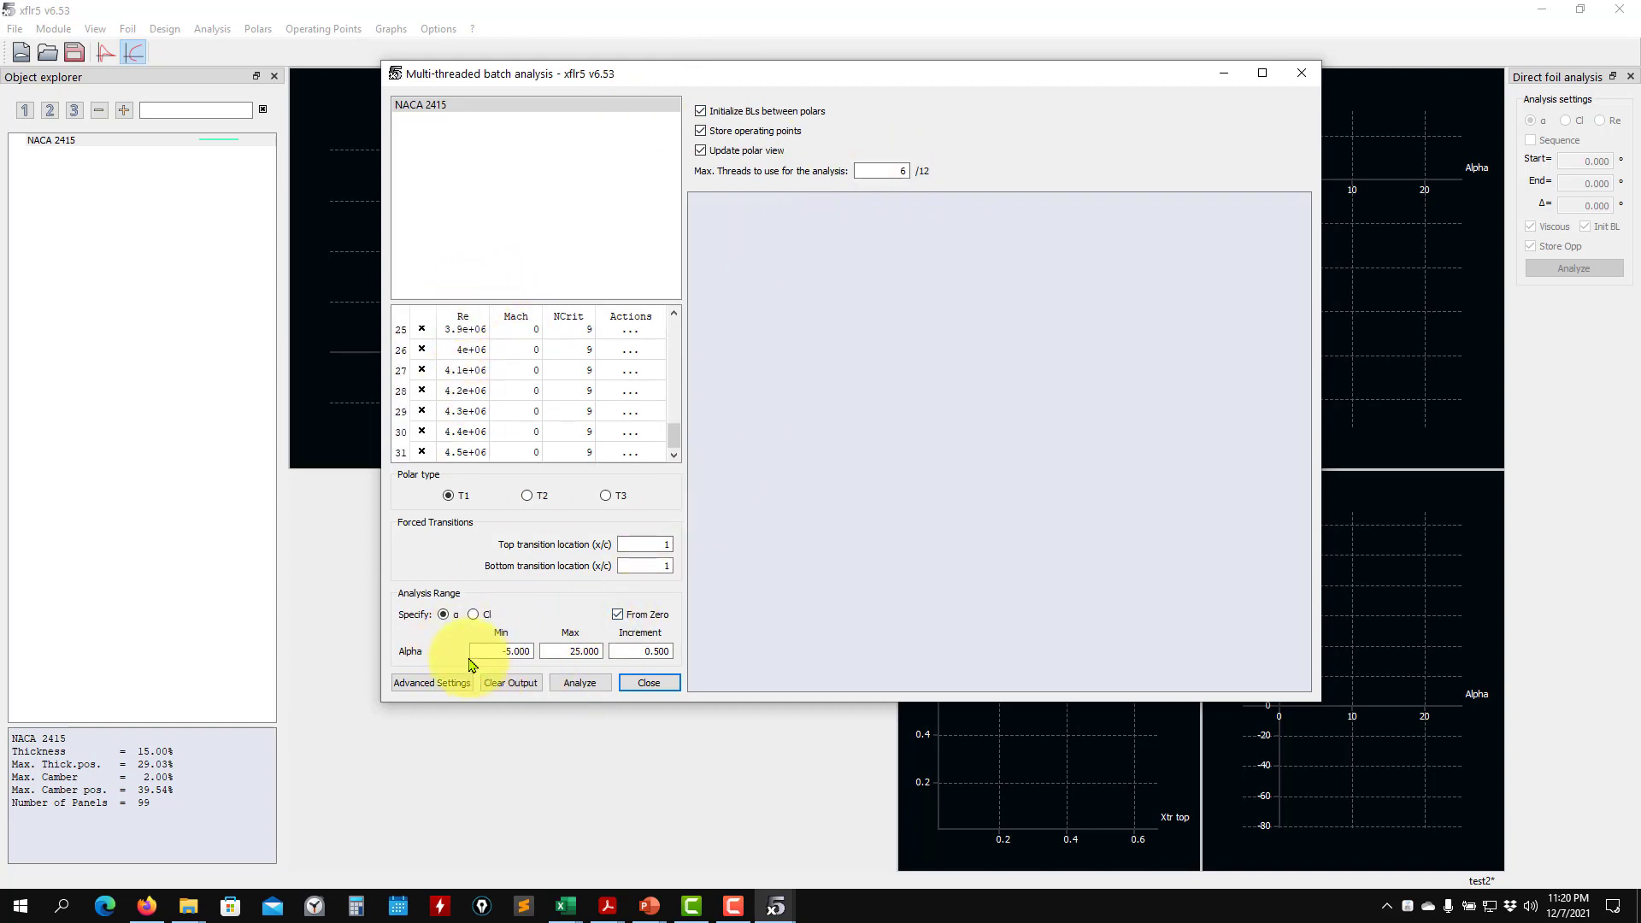
Close the batch analysis settings and save the project
left_click(647, 683)
left_click(74, 52)
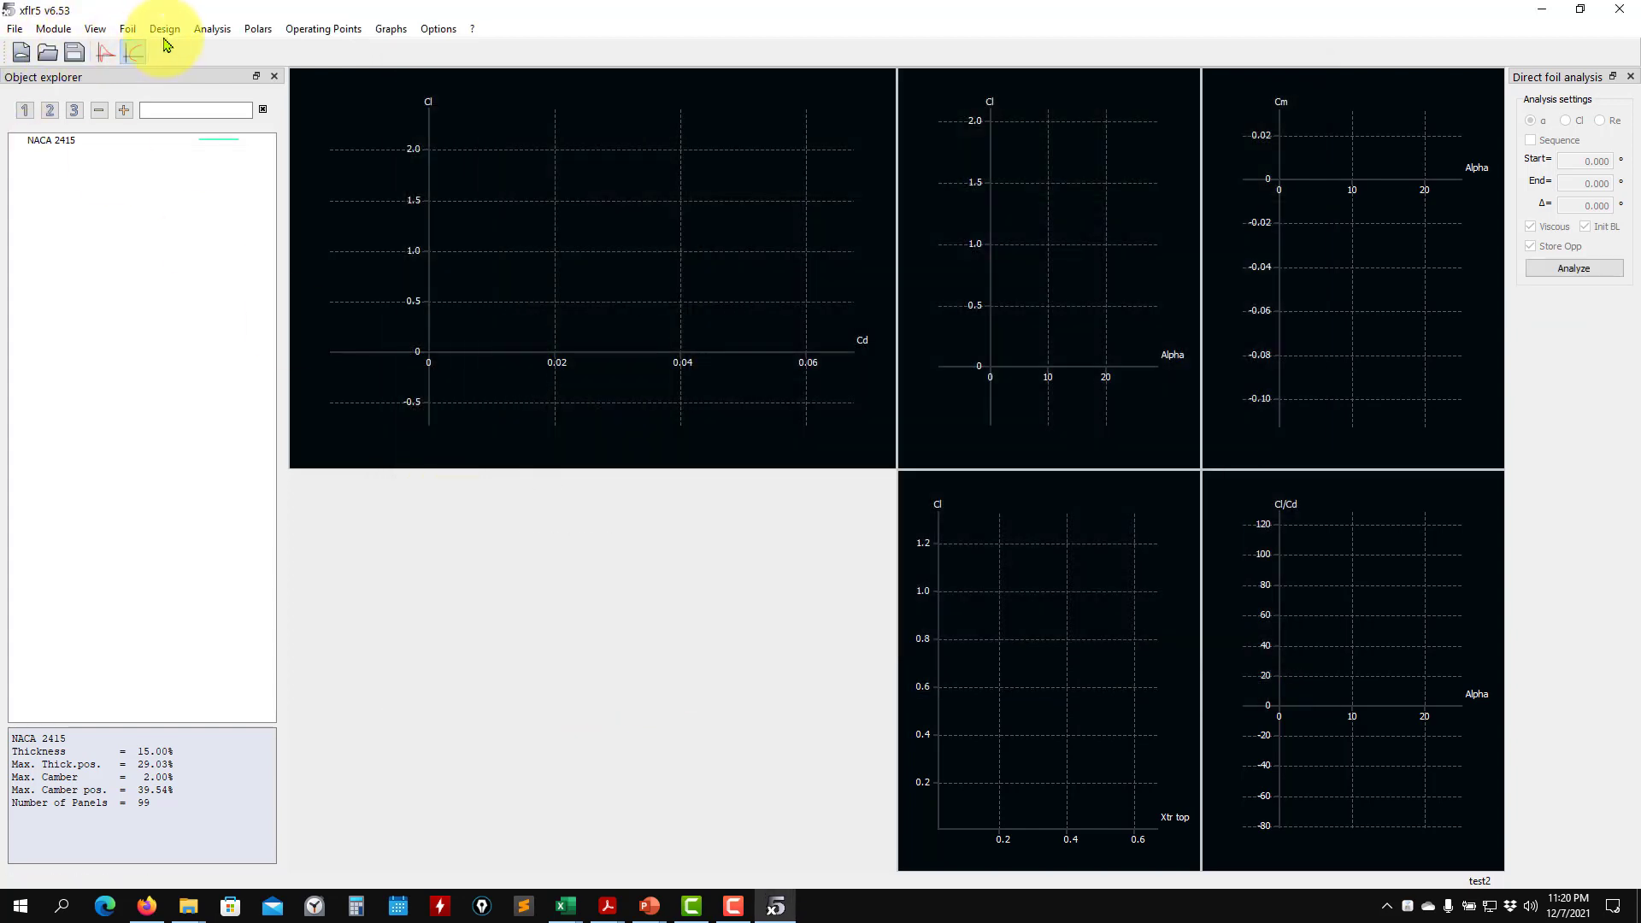
Run the T1 batch analysis of NACA 2415 over the listed Reynolds numbers, alpha -5° to 25° in 0.5° increments, and close it
left_click(212, 29)
left_click(235, 63)
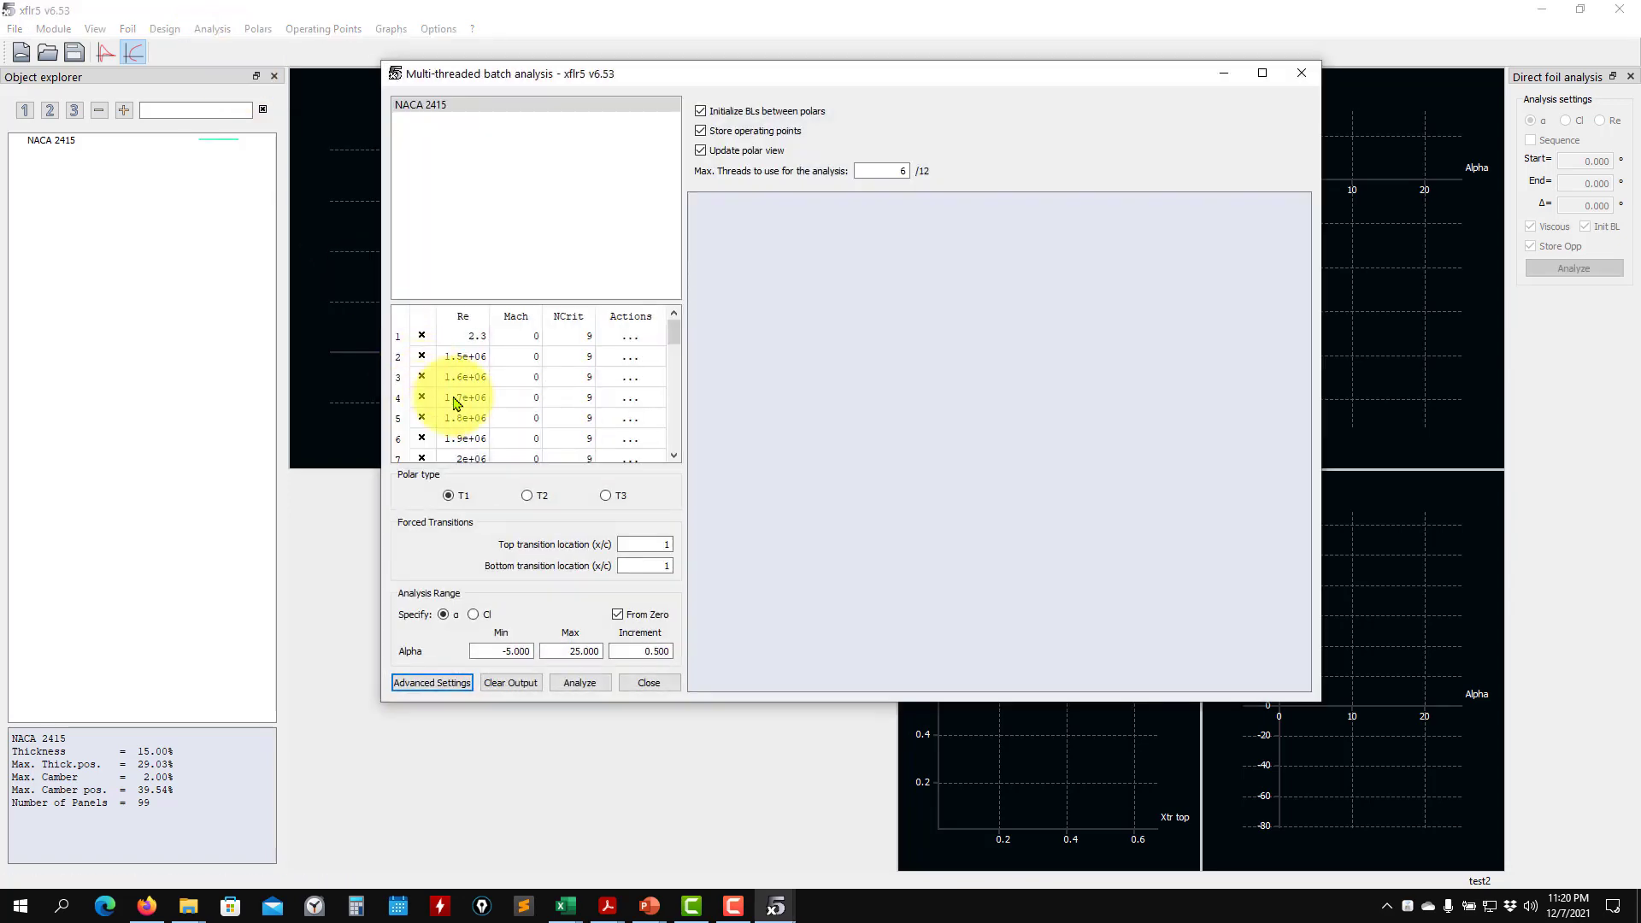
scroll(428, 351, "down", 8)
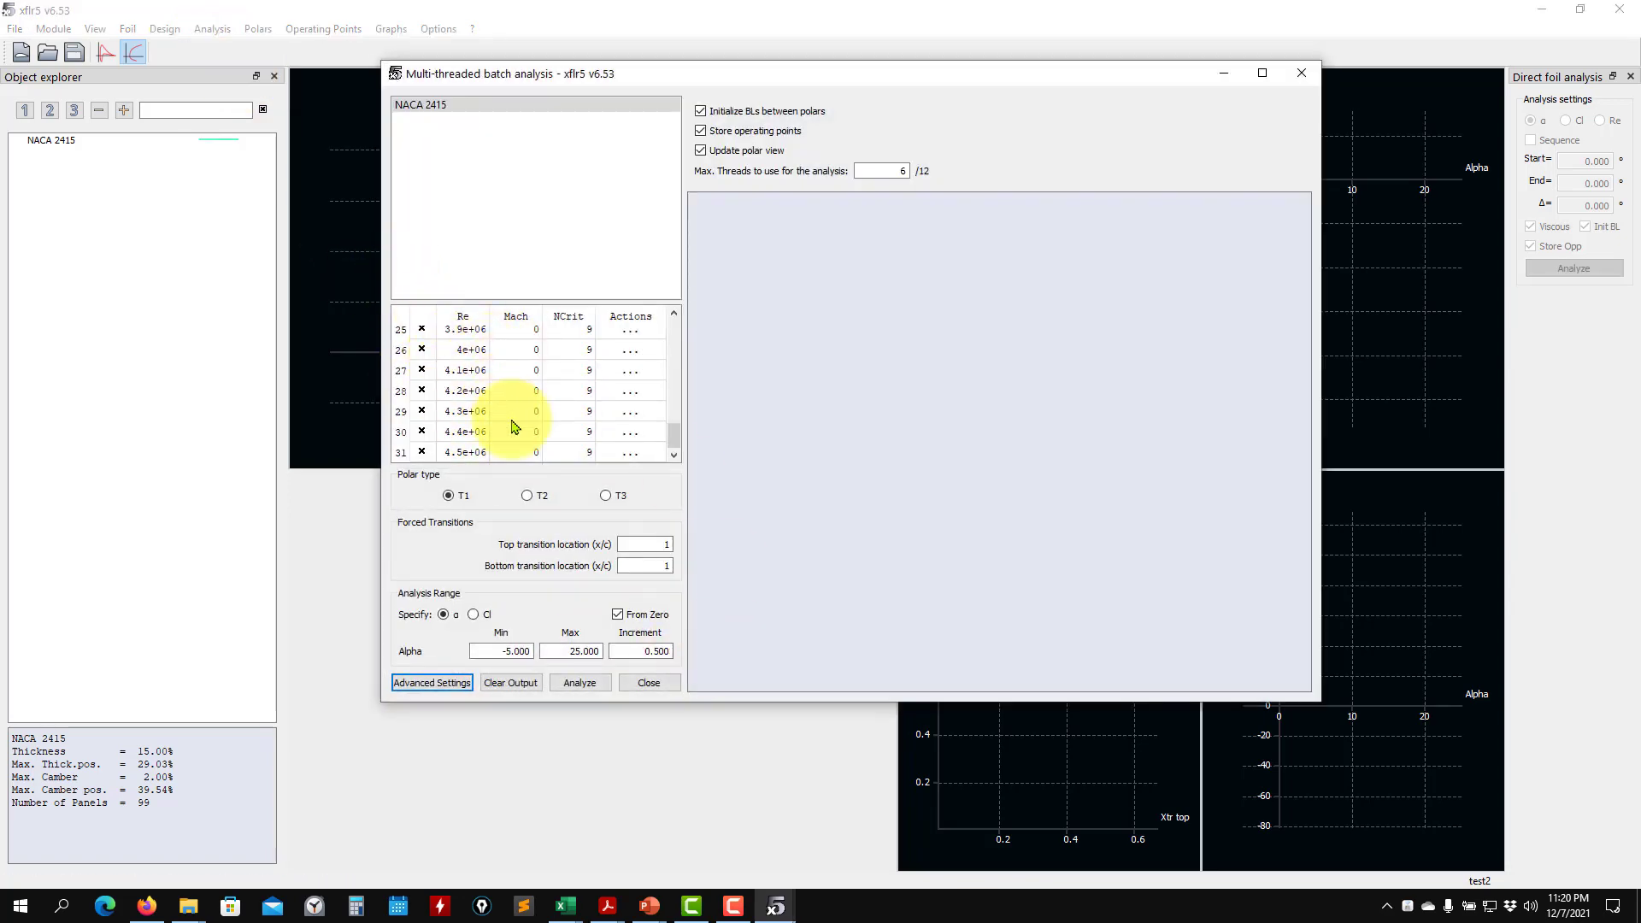
left_click(583, 684)
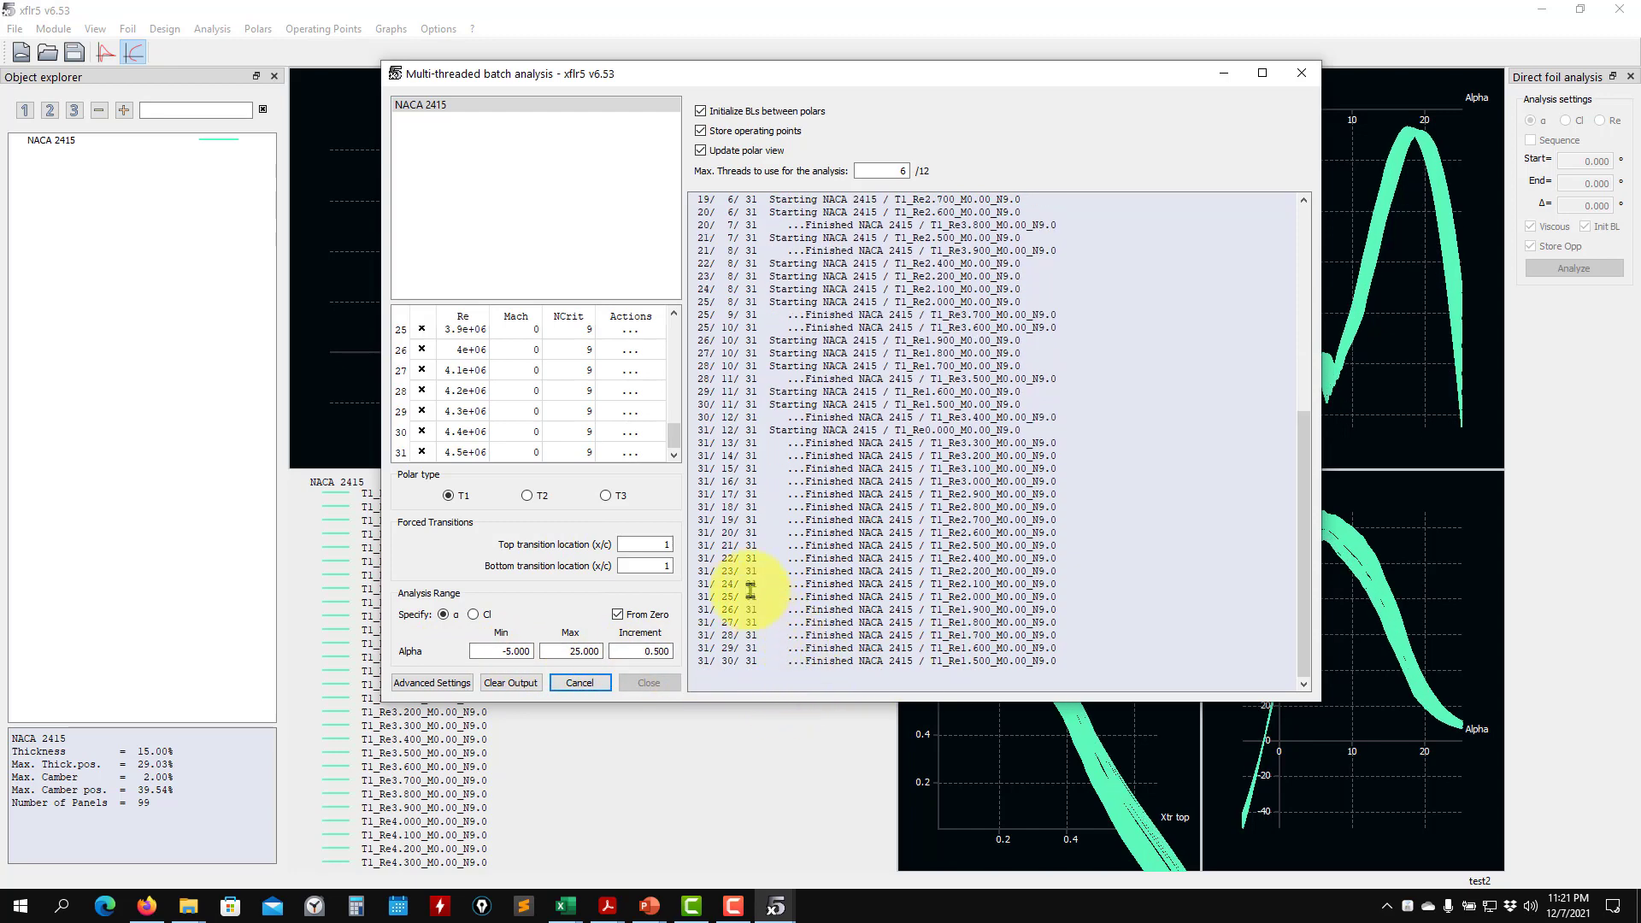
left_click_drag(846, 83, 576, 70)
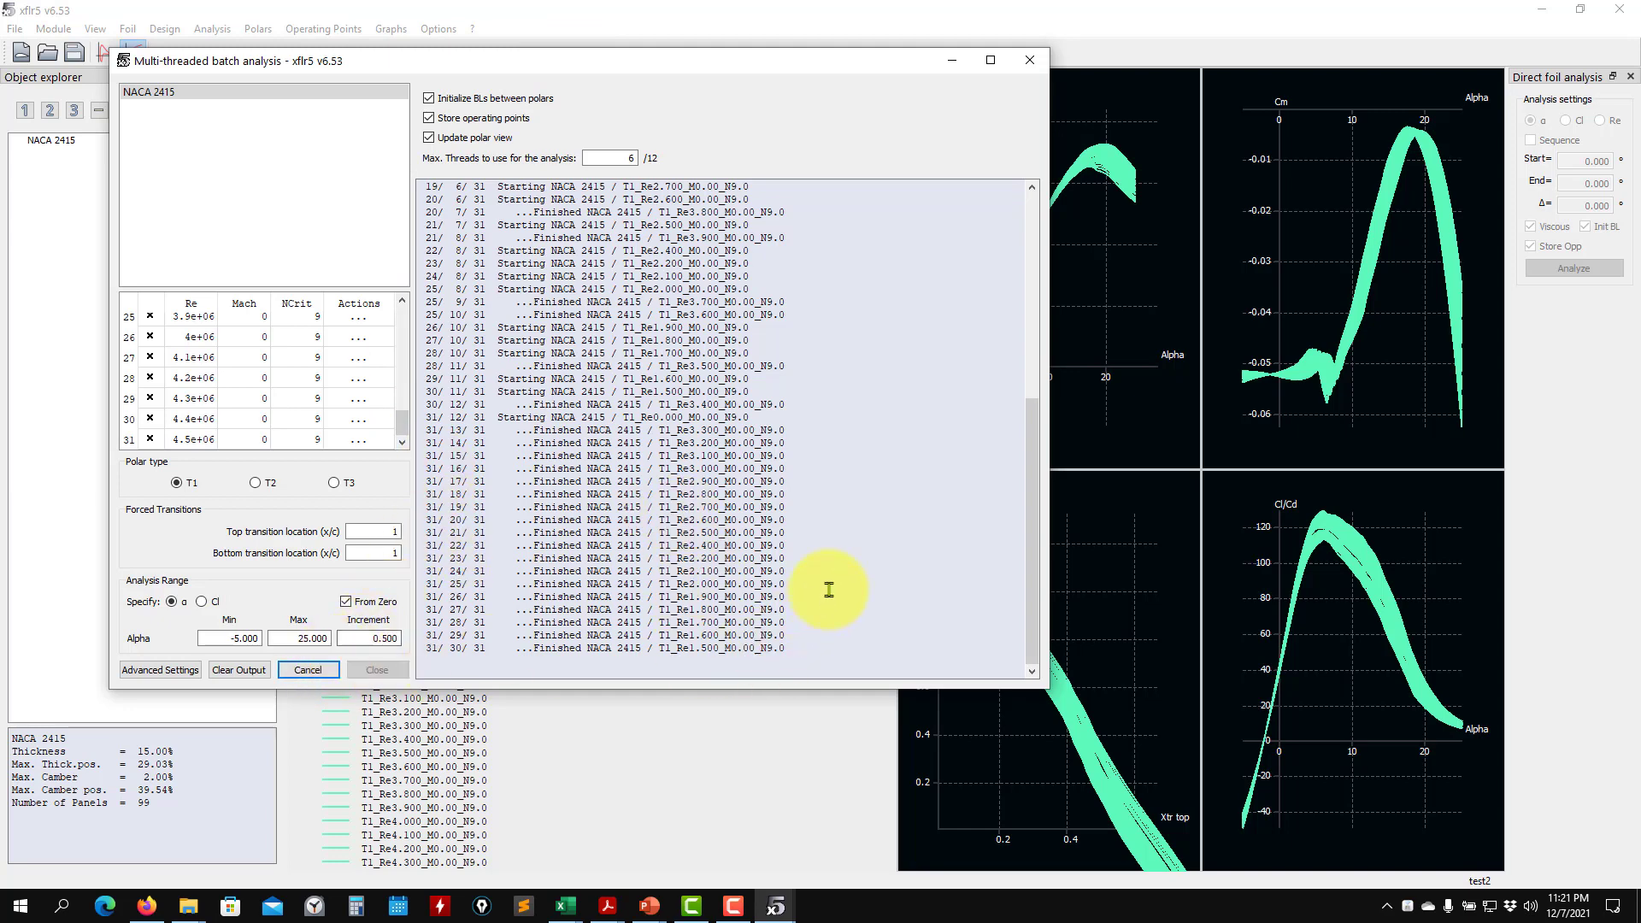
left_click_drag(655, 49, 1106, 79)
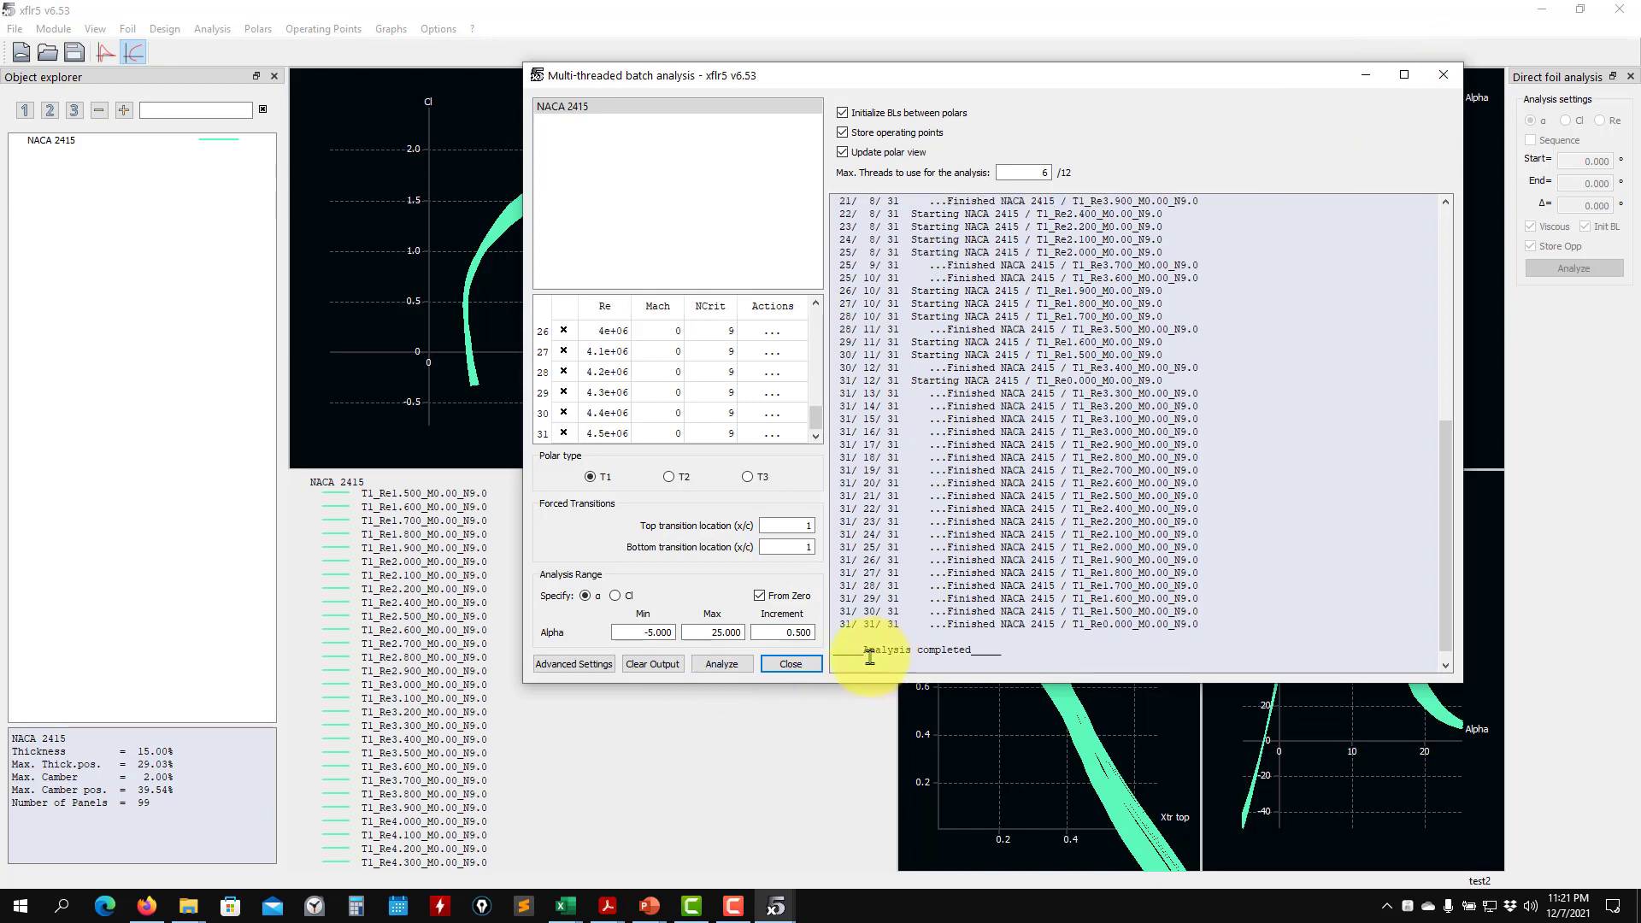
left_click(1444, 74)
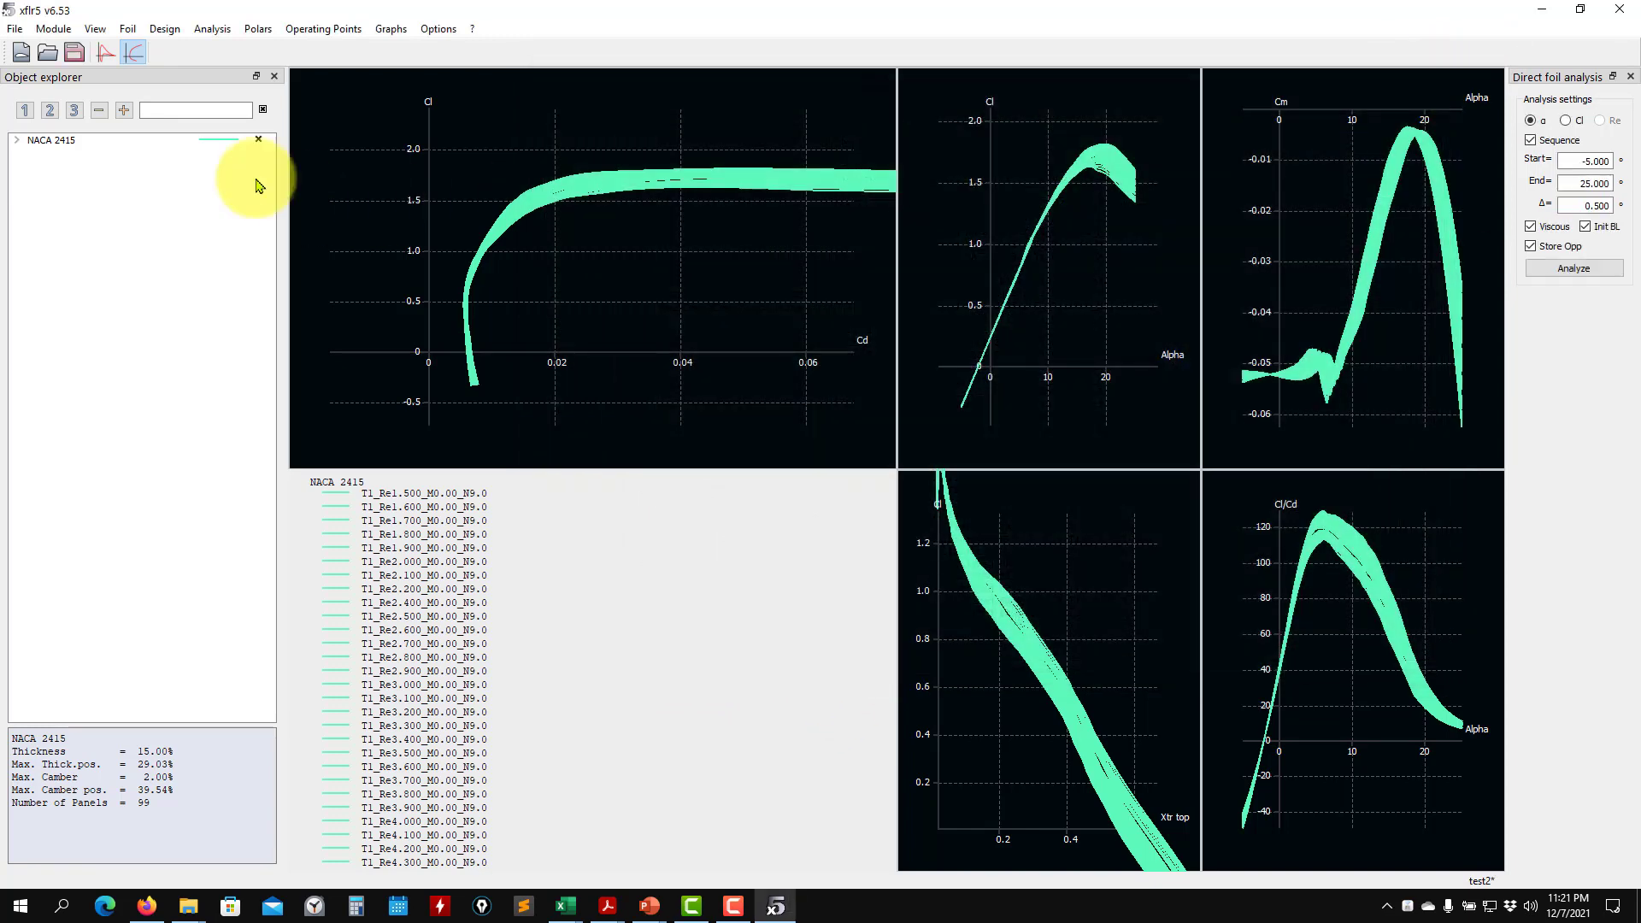
Delete the T1_Re0.000_M0.00_N9.0 polar of the NACA 2415 foil and save the project
left_click(17, 140)
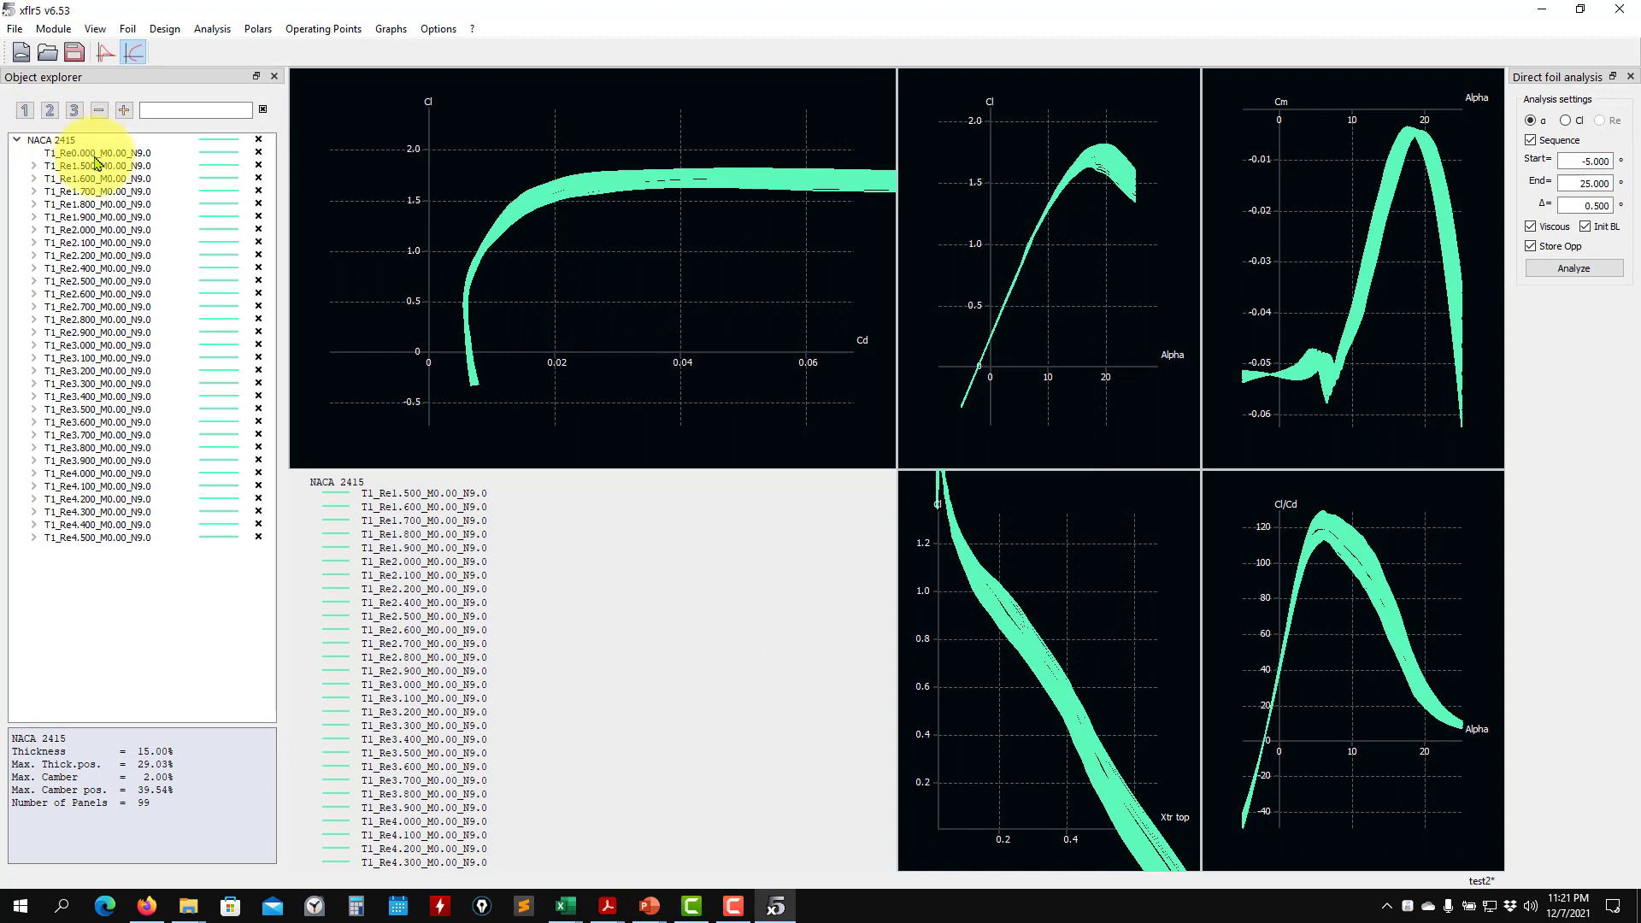
left_click(101, 156)
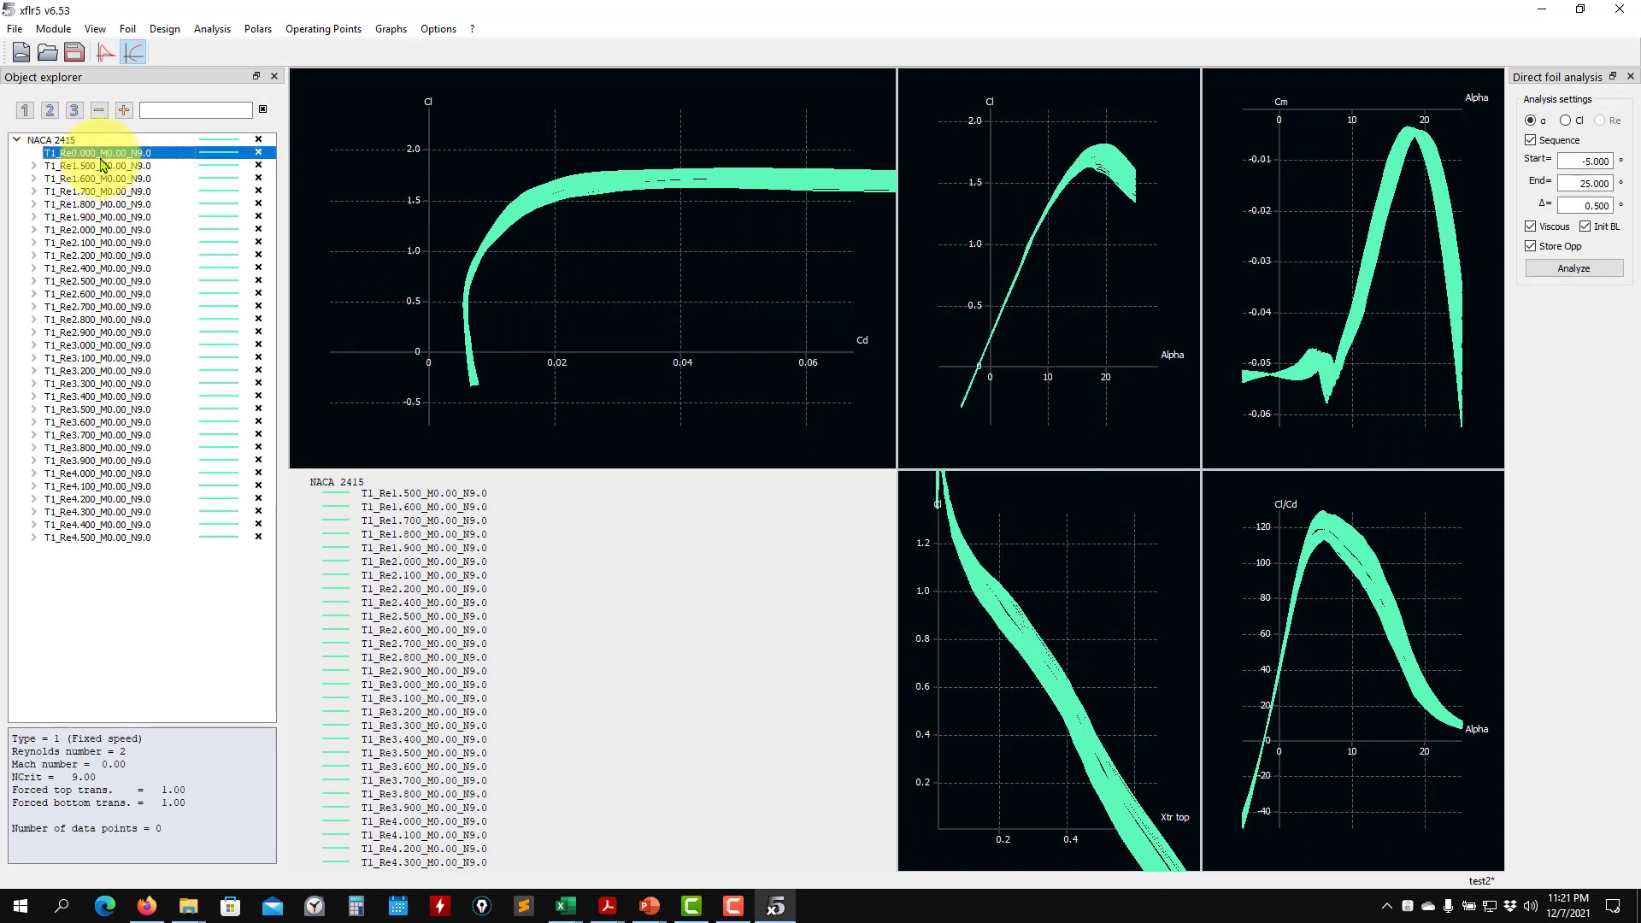
right_click(102, 160)
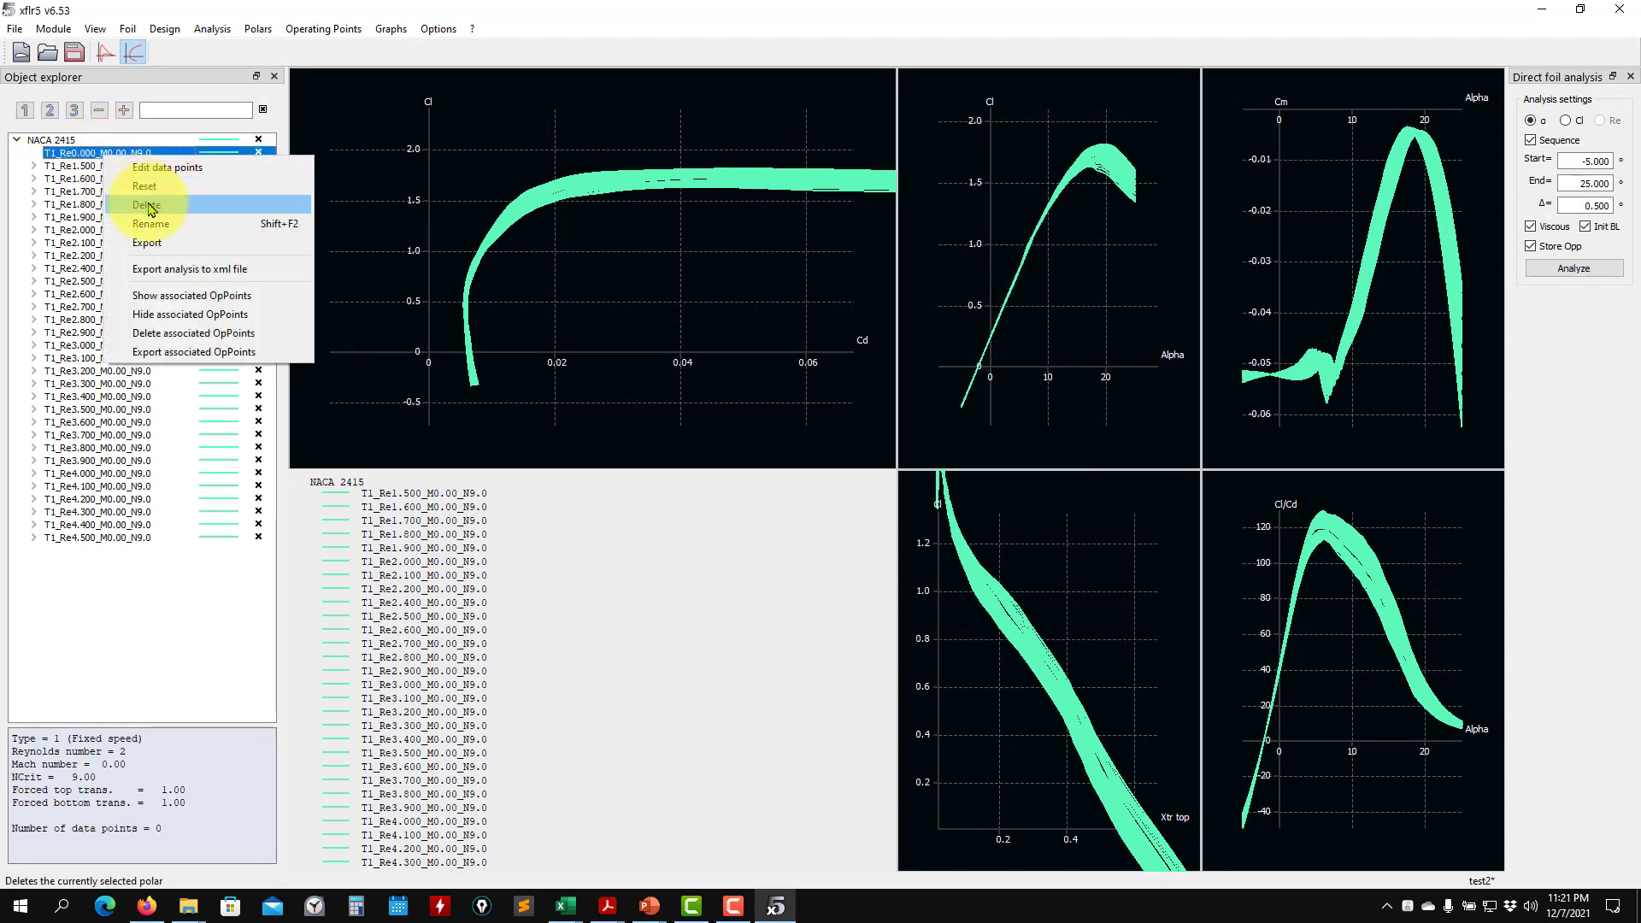
left_click(86, 186)
left_click(767, 482)
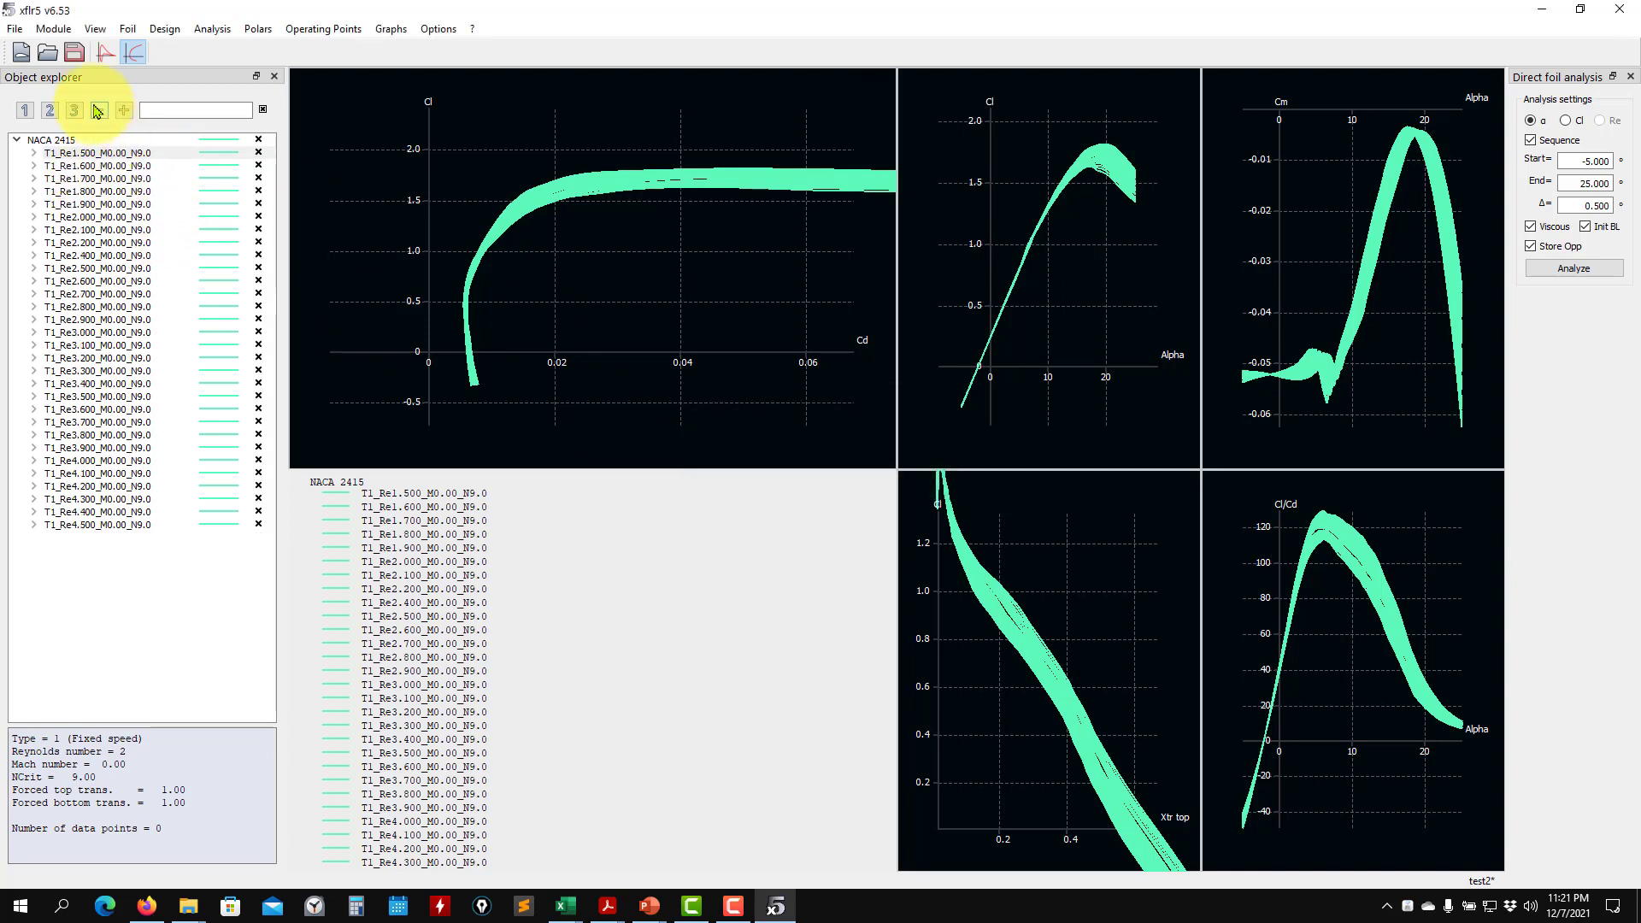
left_click(74, 58)
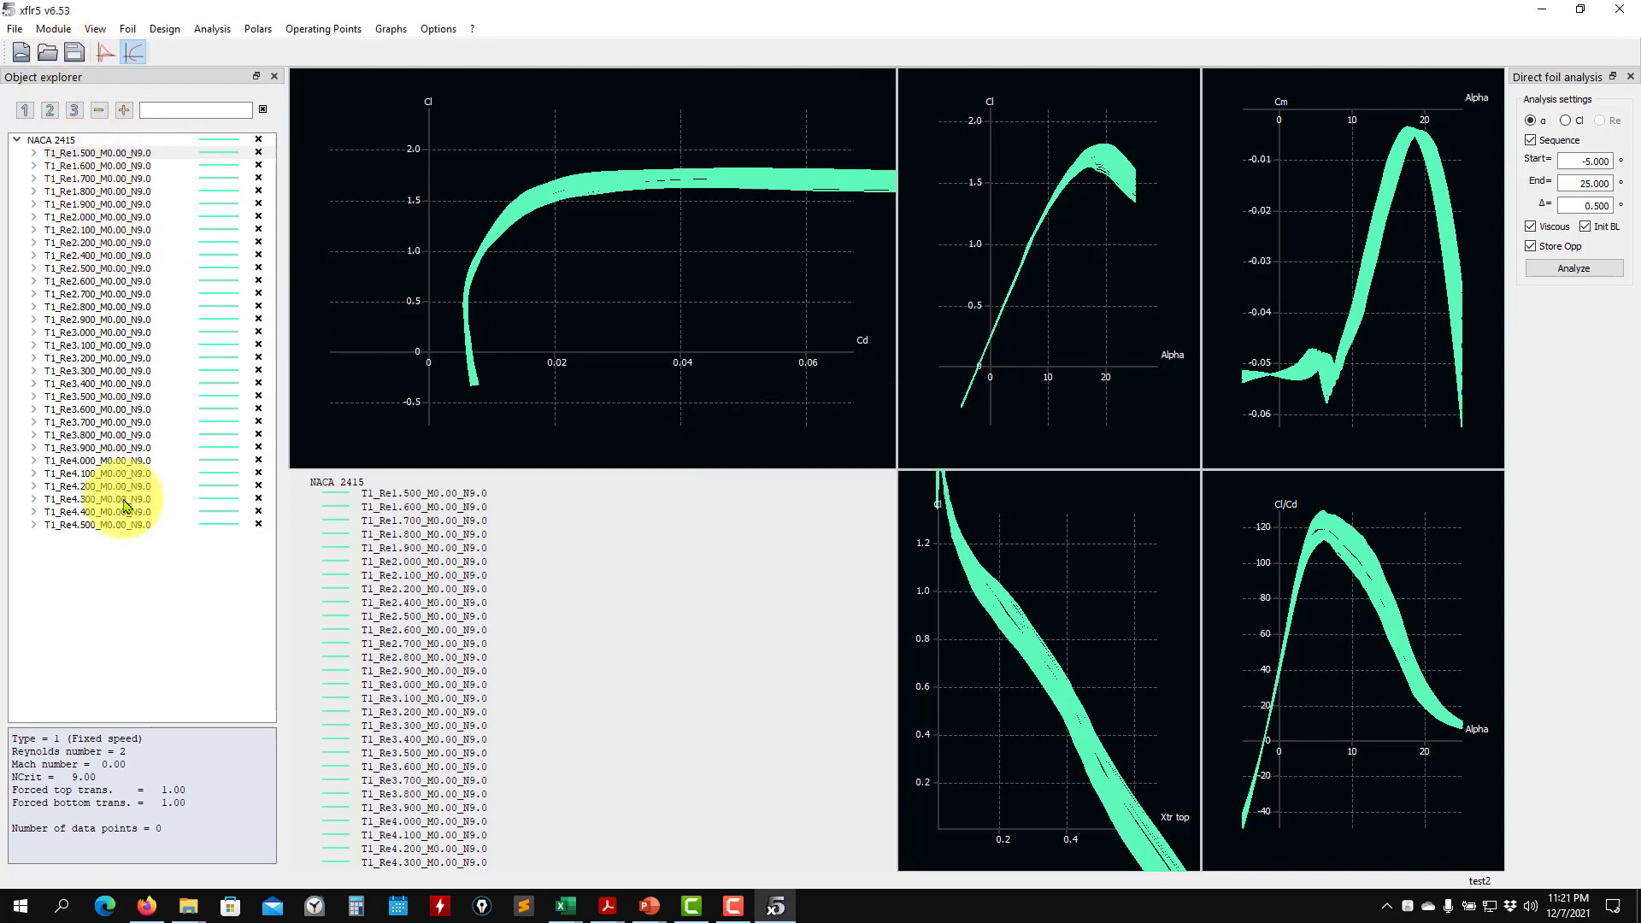
Overwrite taper1's T1 50 m/s LLT polar in the wing and plane design module and analyse it from -4° to 10° in 0.5° increments
left_click(52, 30)
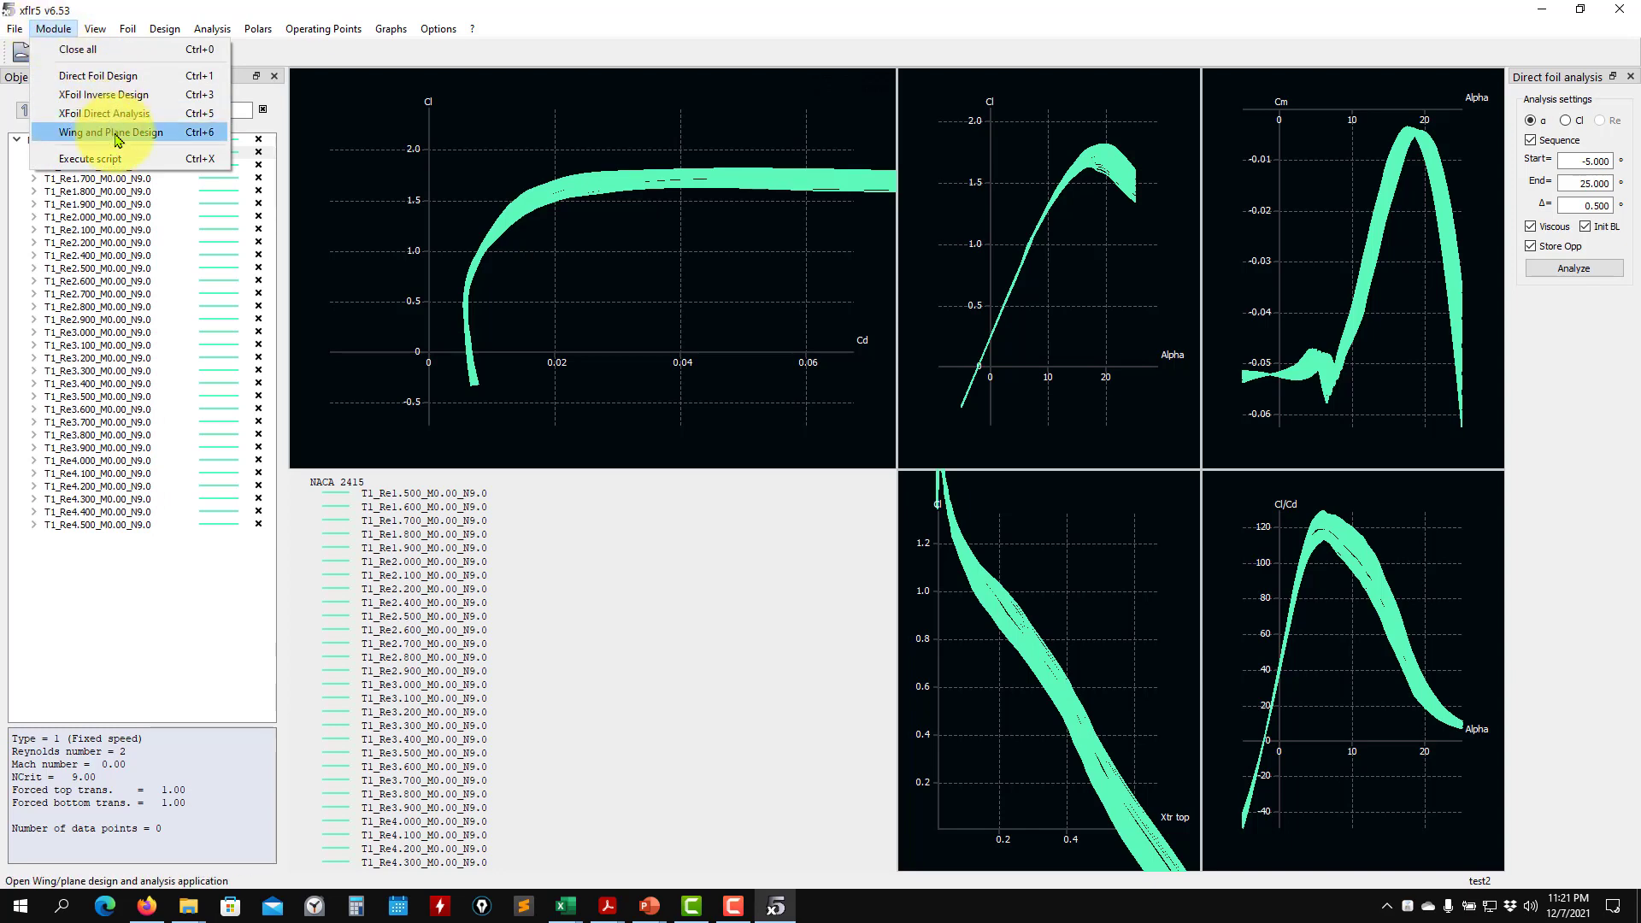
left_click(118, 135)
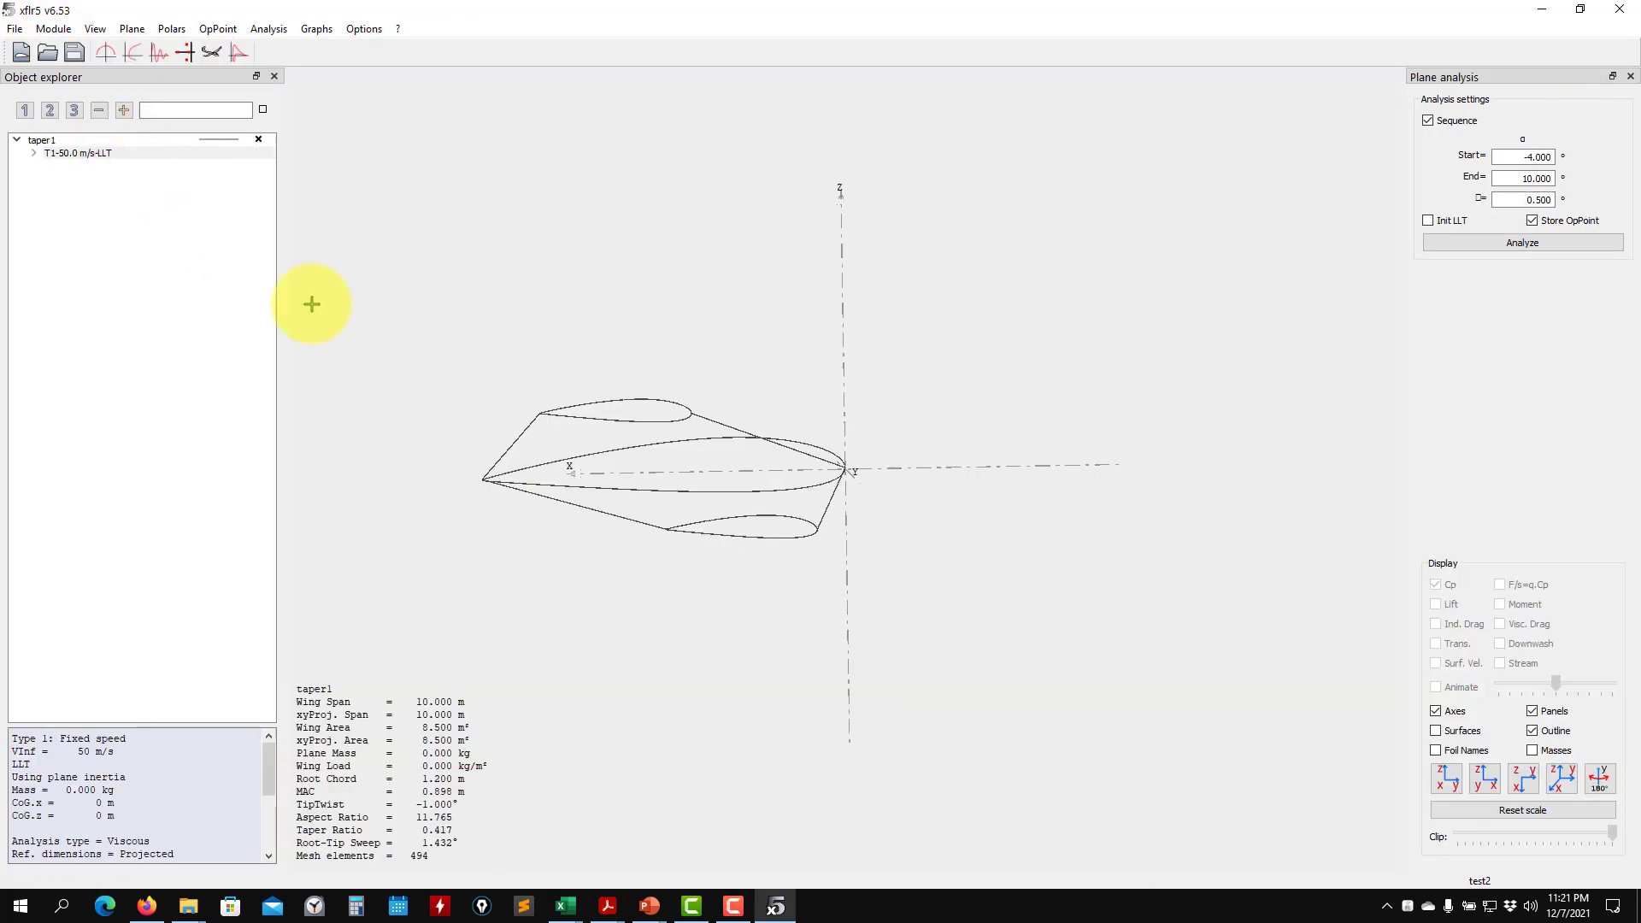
left_click(269, 28)
left_click(313, 50)
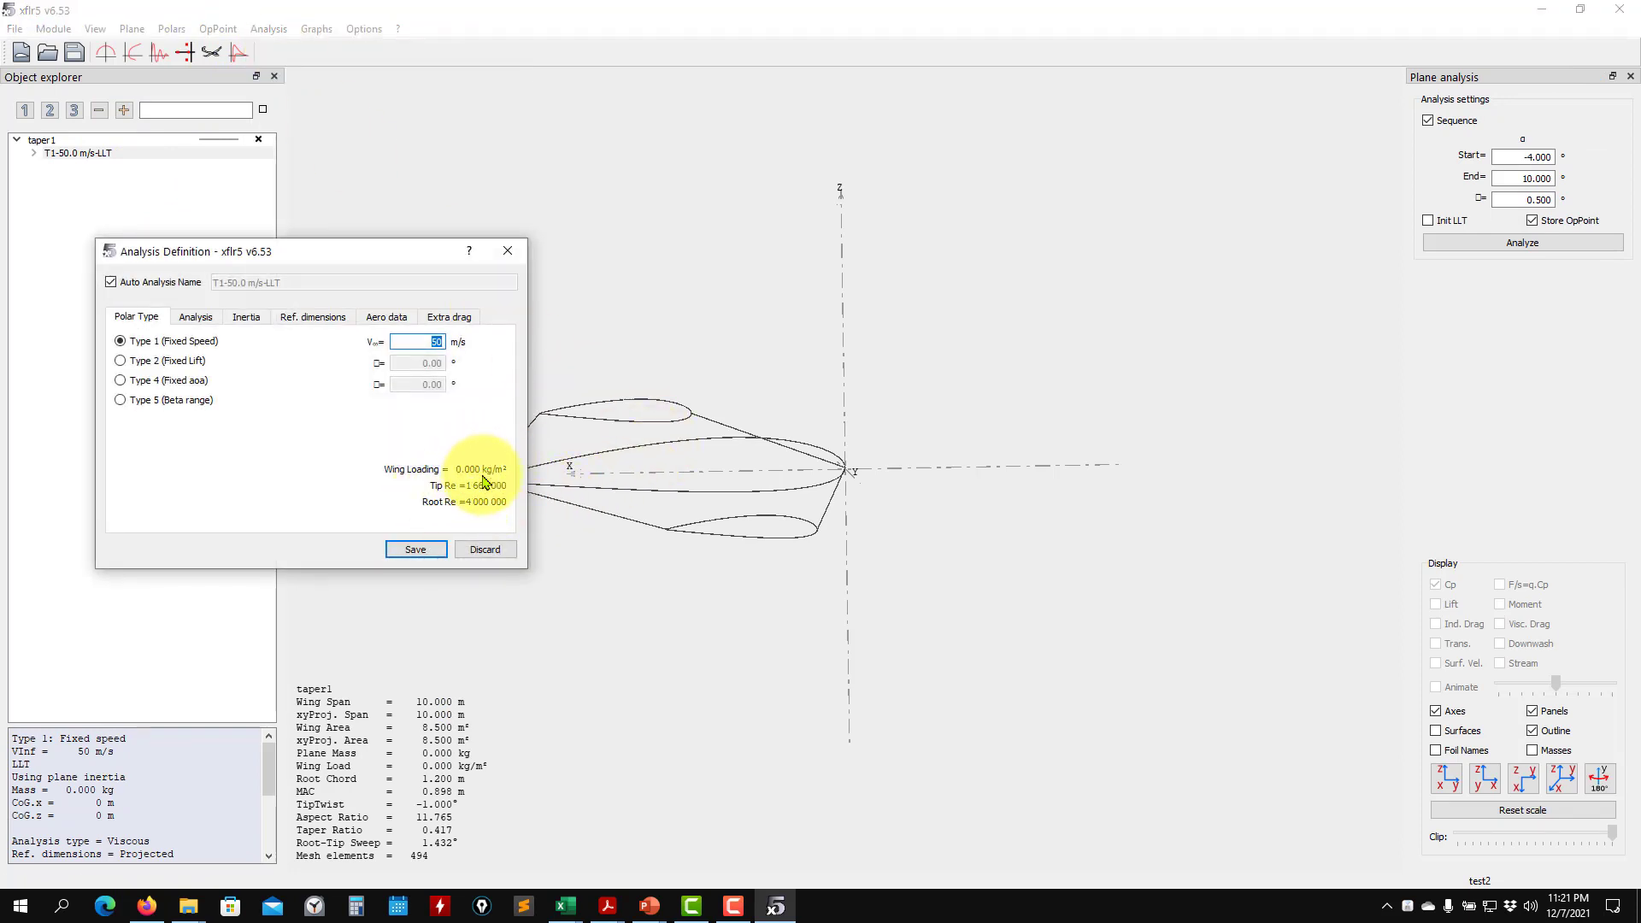
left_click(415, 550)
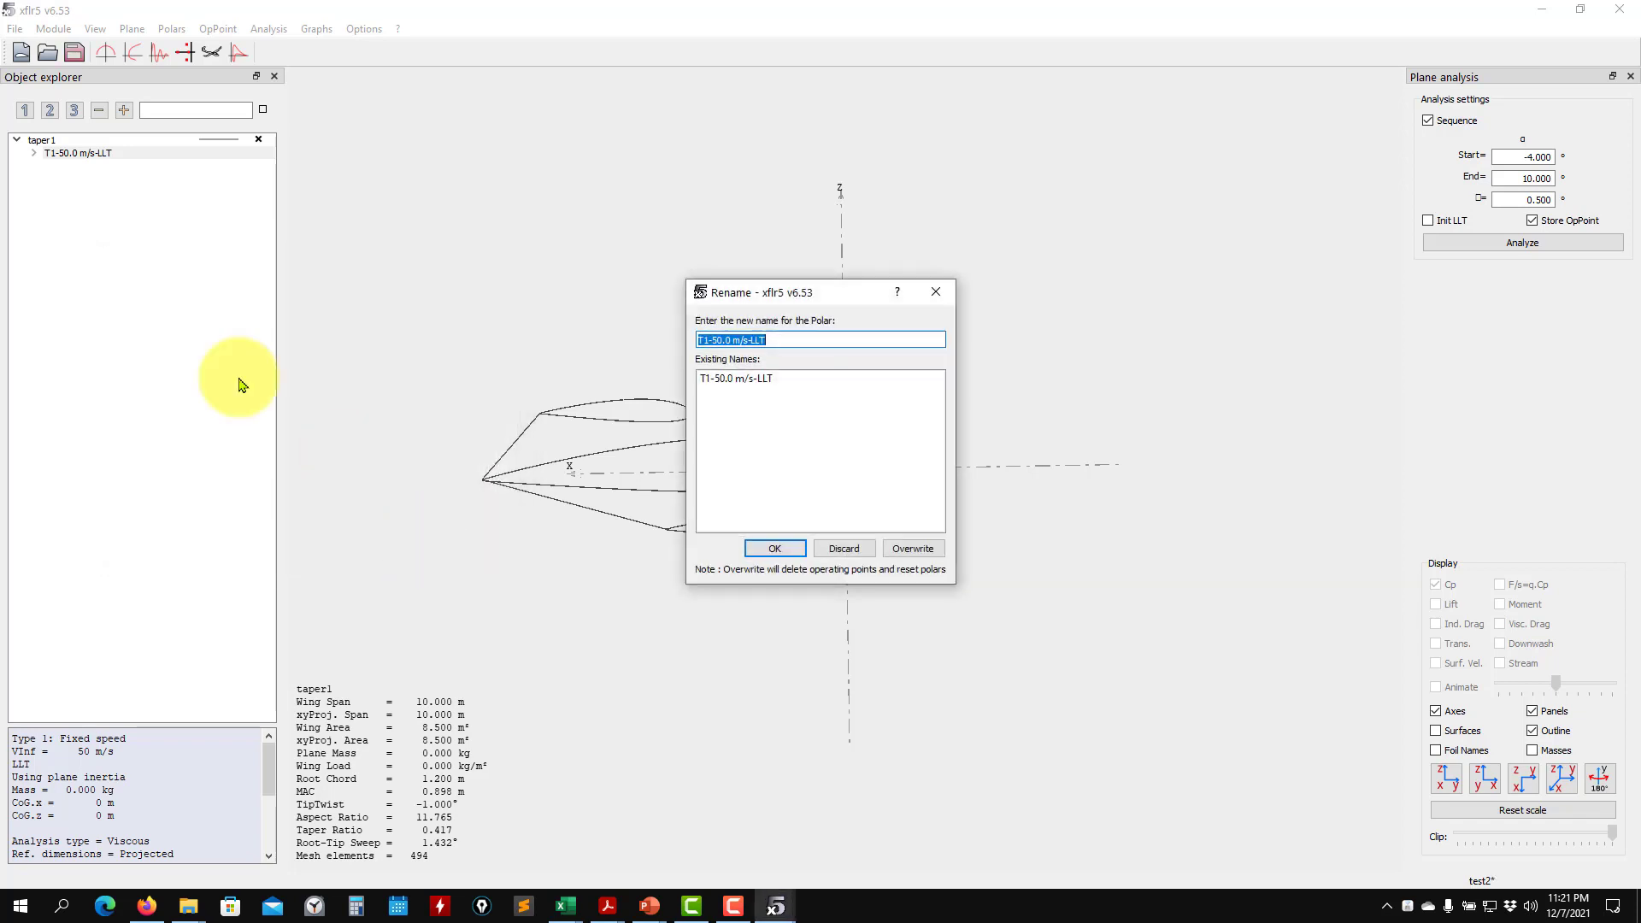
left_click(775, 552)
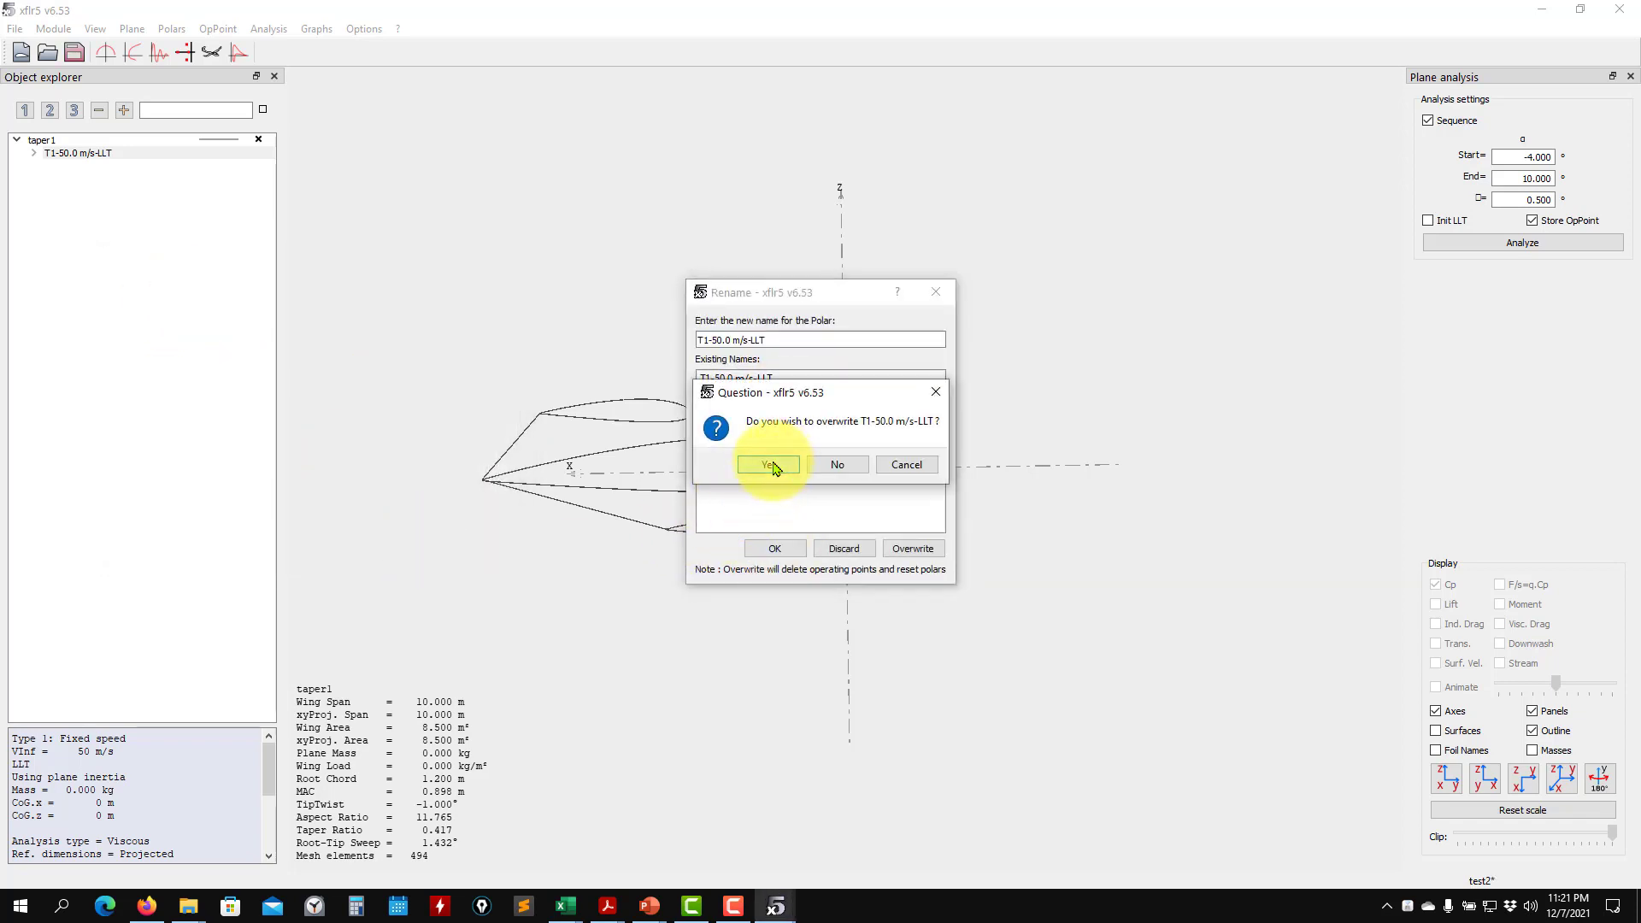
left_click(769, 465)
left_click(1461, 246)
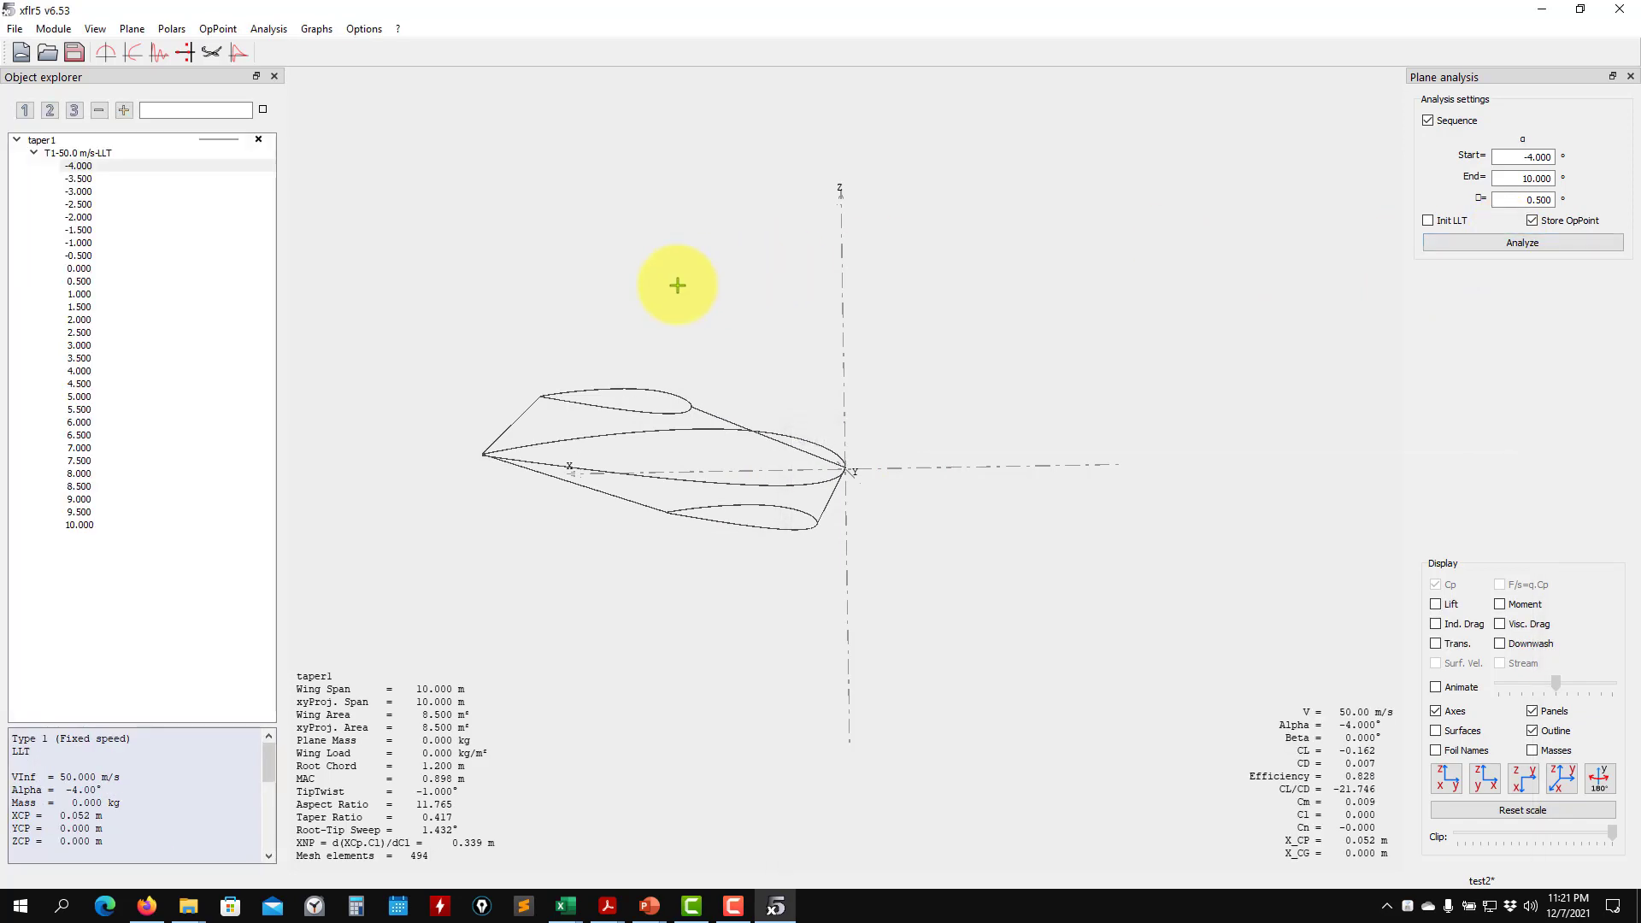
Examine taper1's polar graphs, checking lift force Fz near zero alpha and the Cm and CL/CD curves against alpha
left_click(134, 53)
scroll(919, 370, "up", 2)
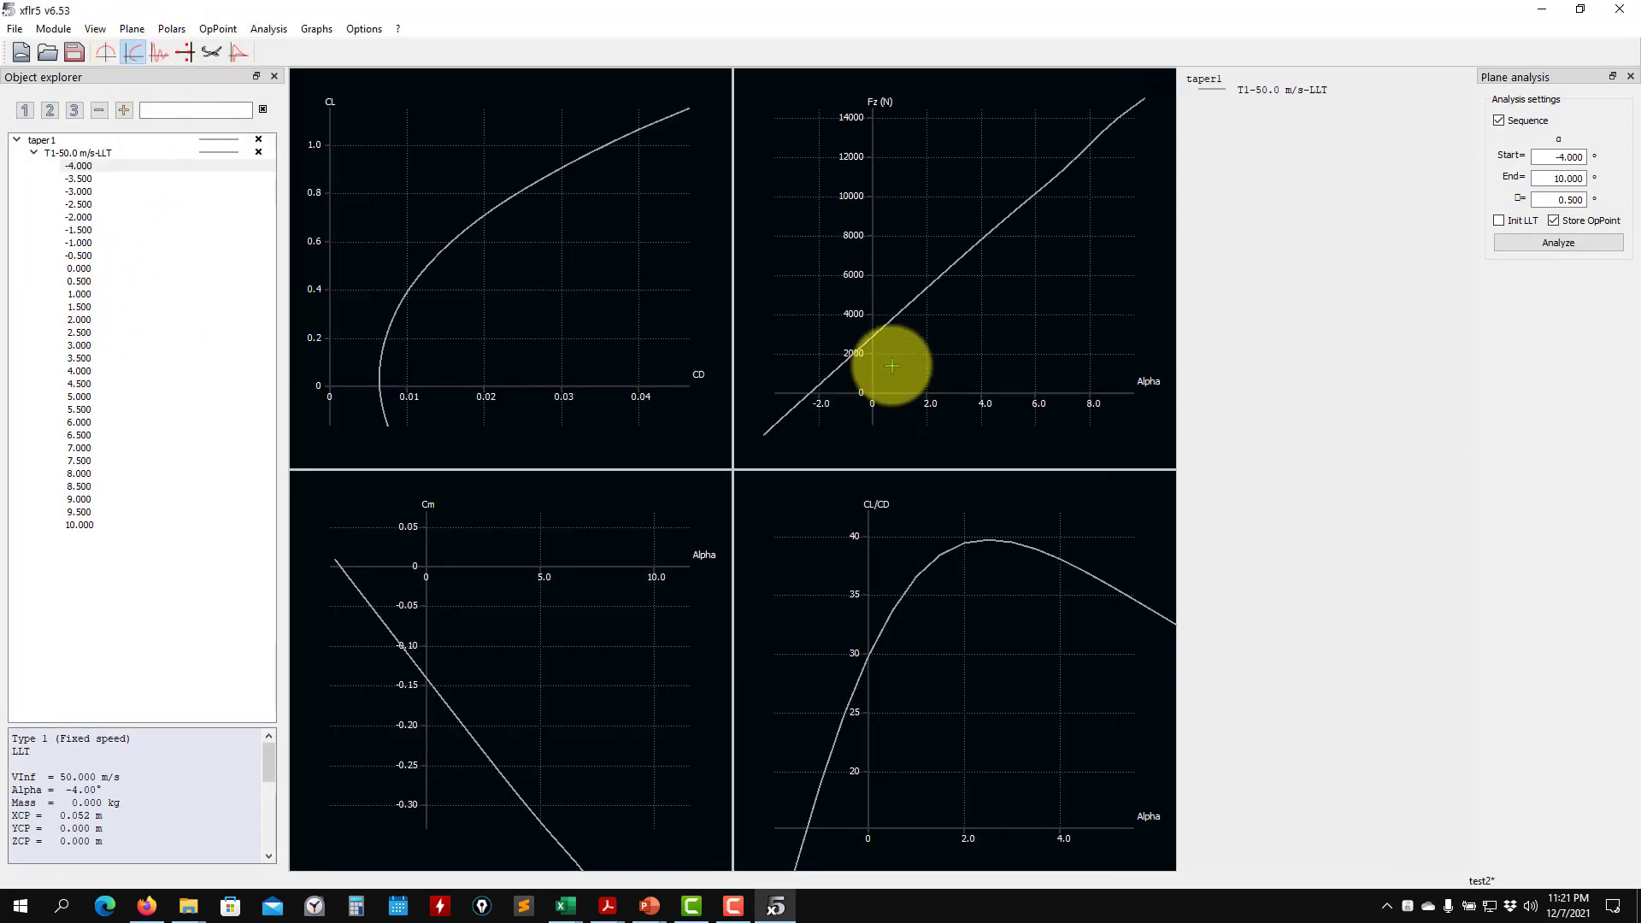
scroll(891, 366, "up", 2)
left_click_drag(843, 366, 886, 300)
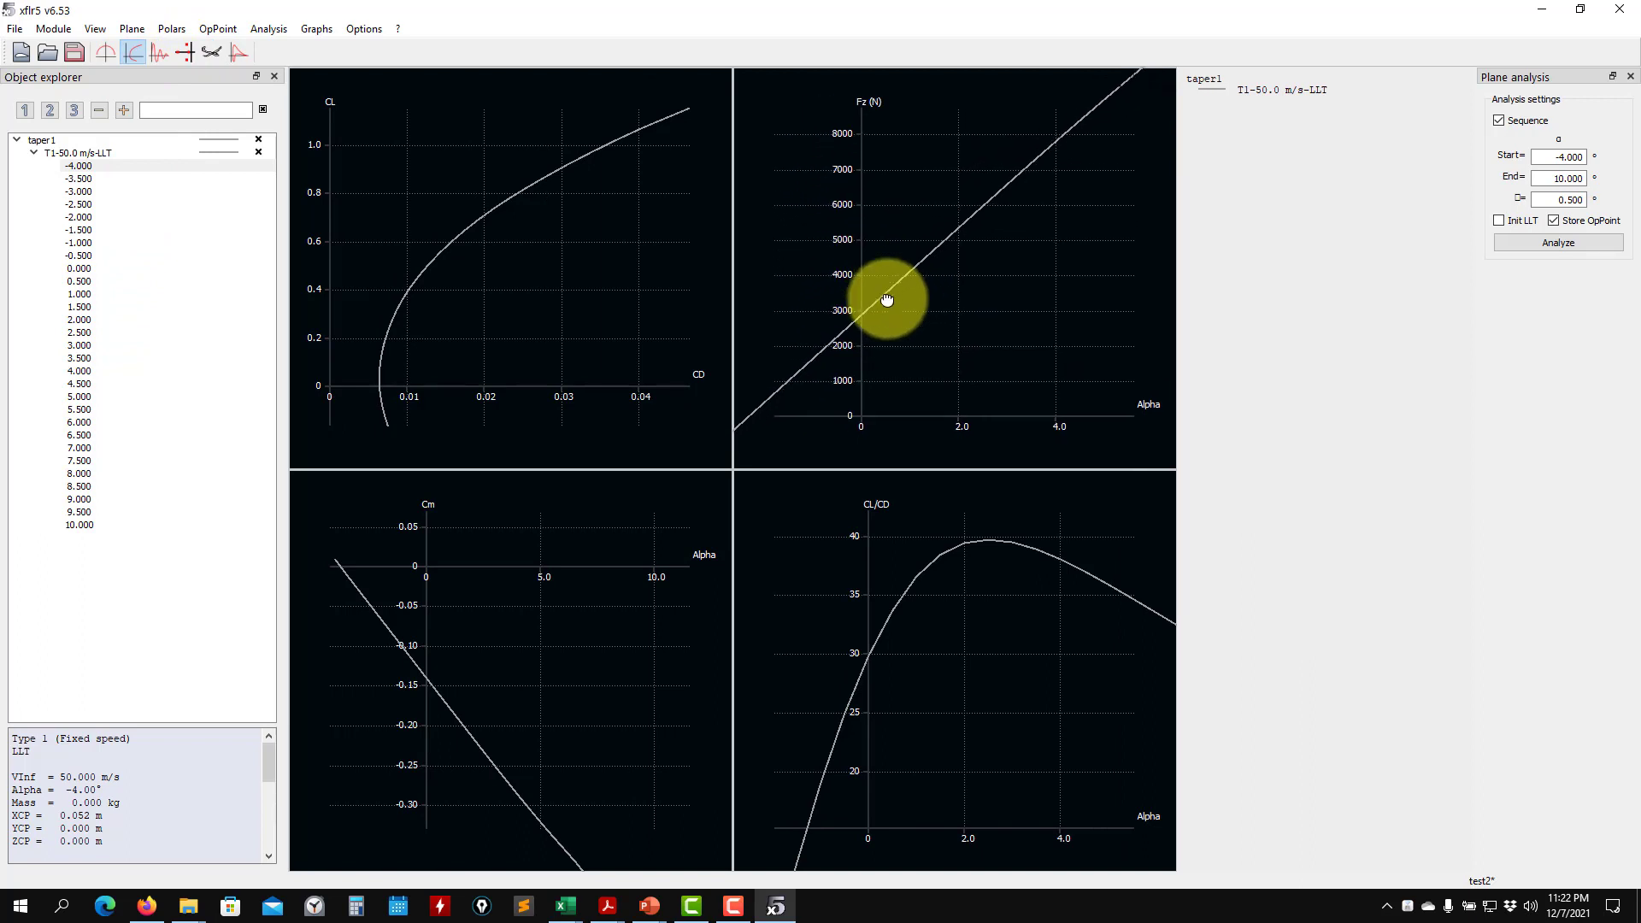
scroll(872, 304, "up", 2)
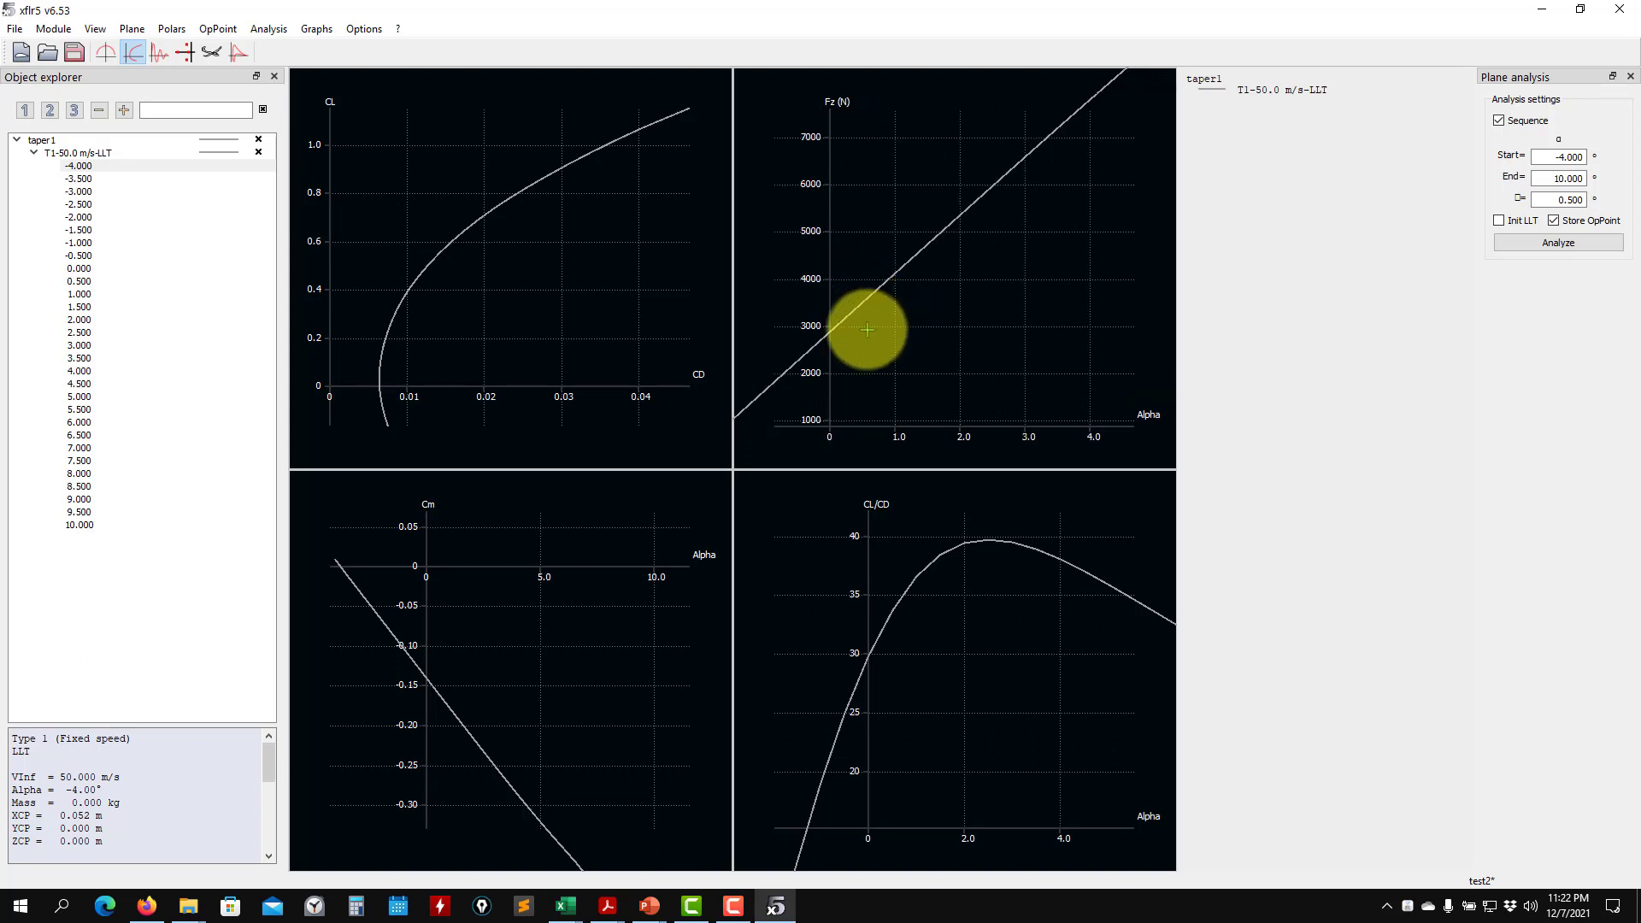
scroll(867, 330, "up", 3)
scroll(824, 346, "down", 5)
left_click_drag(914, 299, 955, 264)
scroll(894, 298, "up", 5)
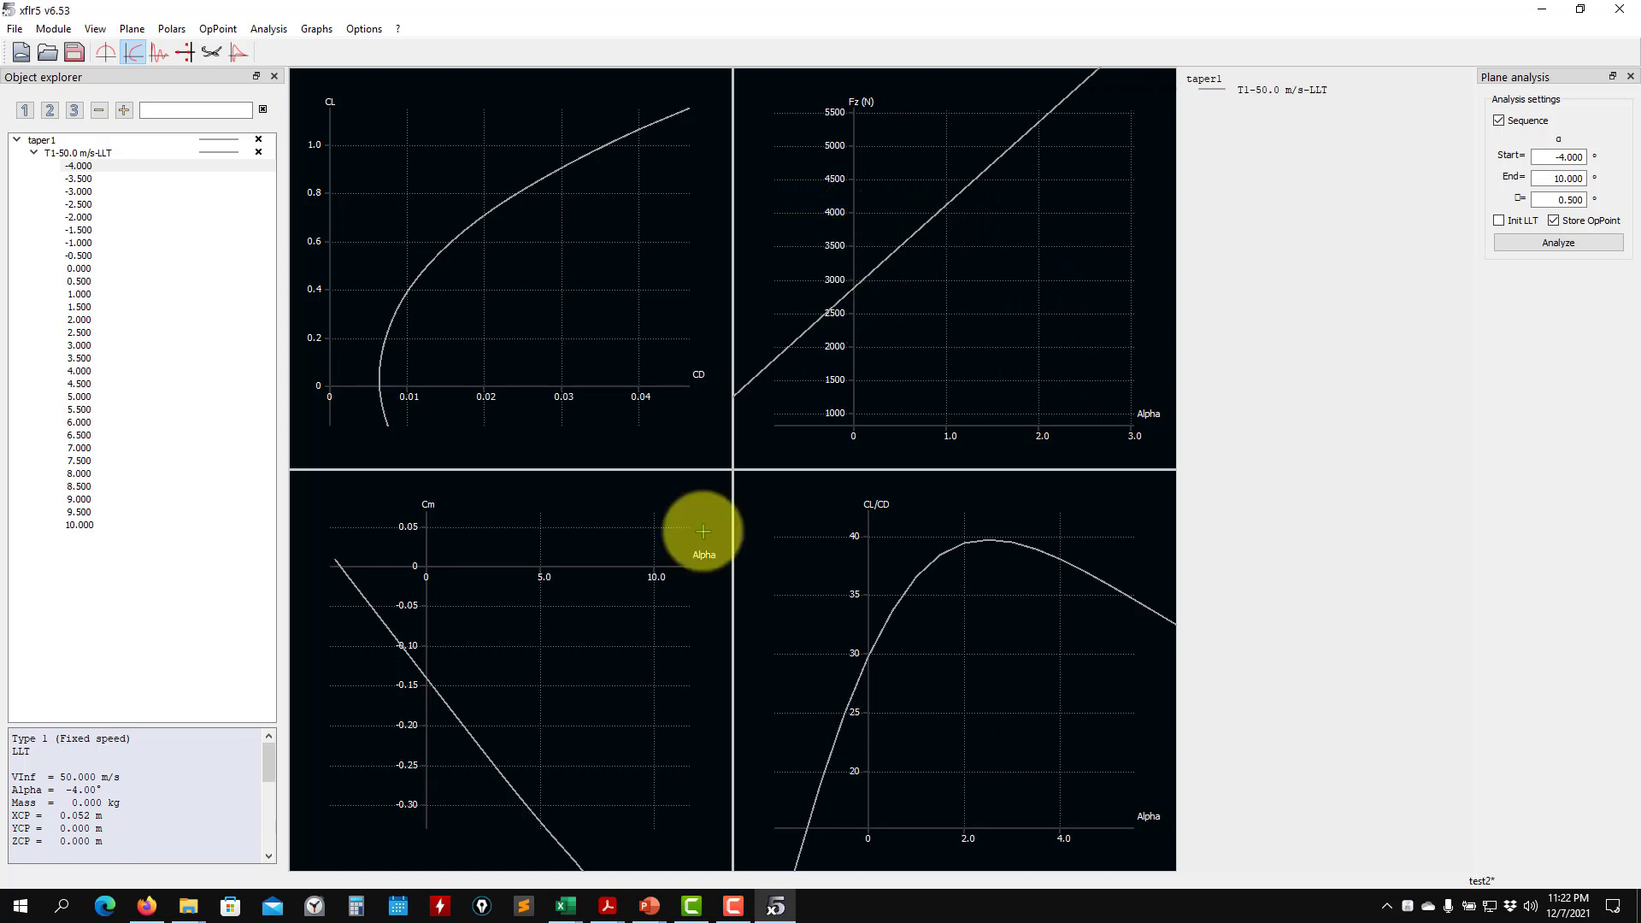
left_click_drag(497, 633, 618, 623)
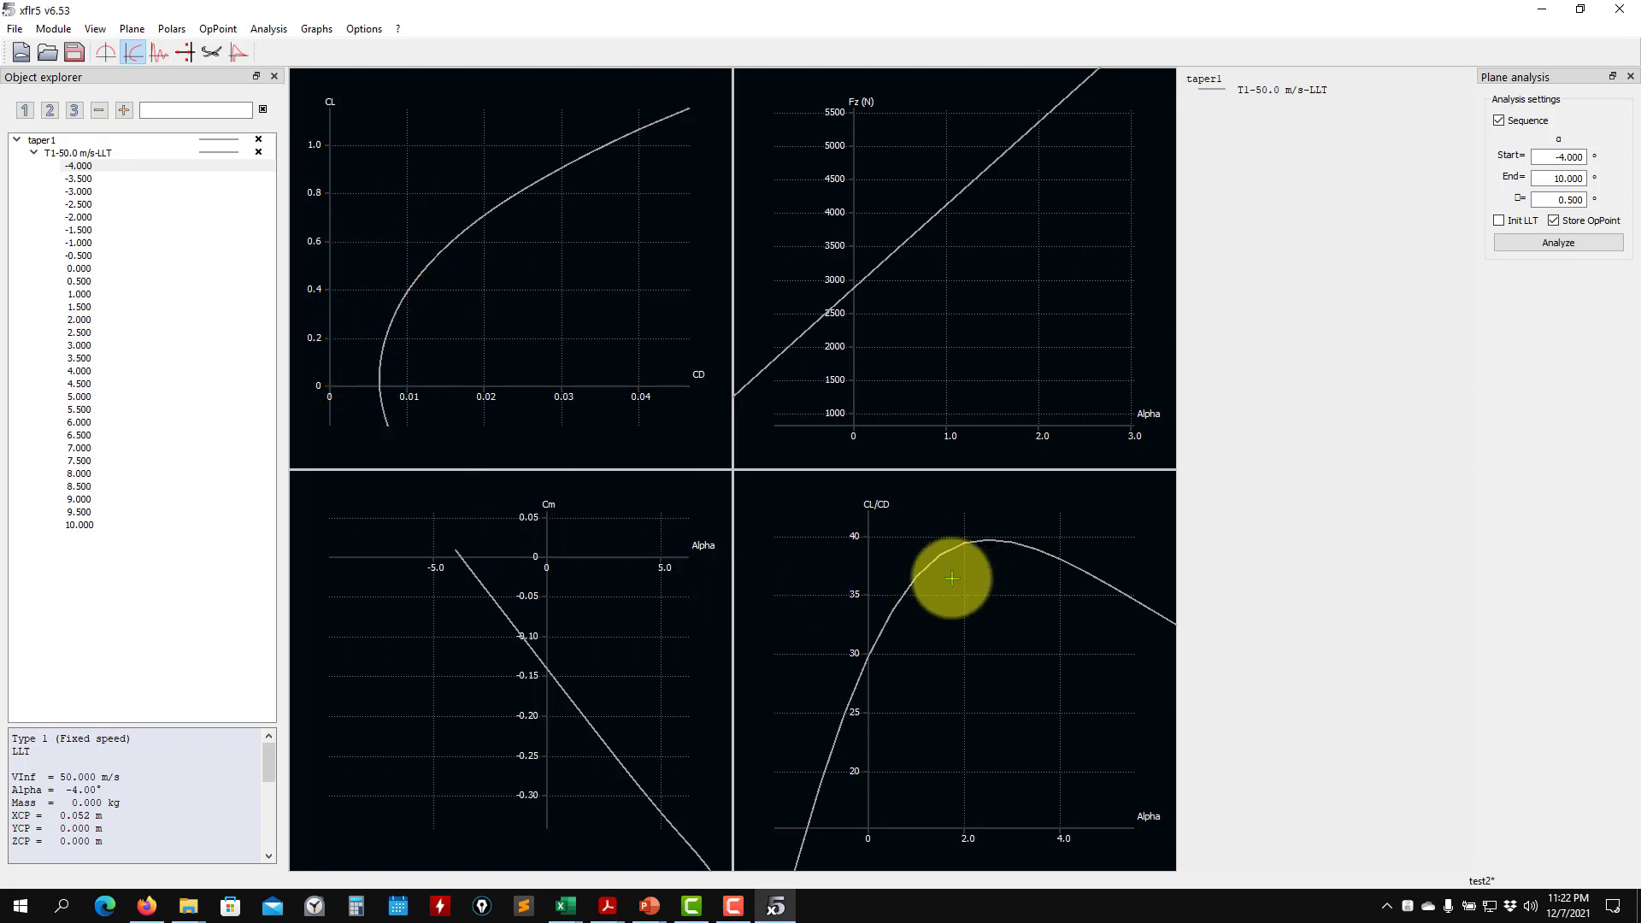
Show the spanwise graphs of the 0° operating point, fitting the induced angle and local lift curves to their scales
left_click(79, 267)
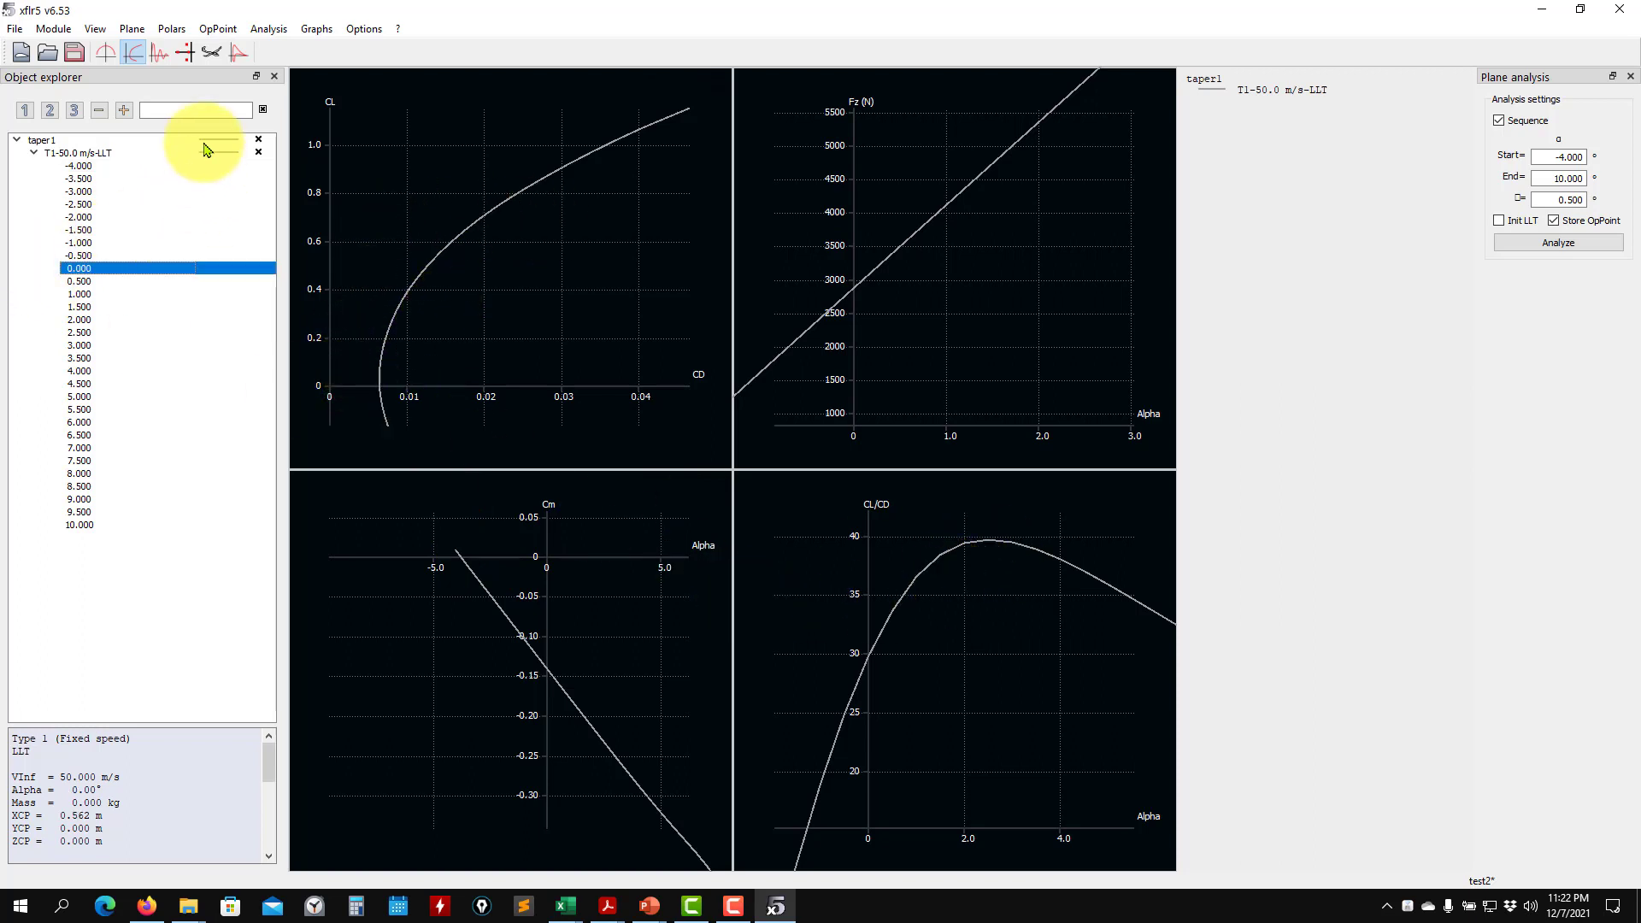
left_click(108, 59)
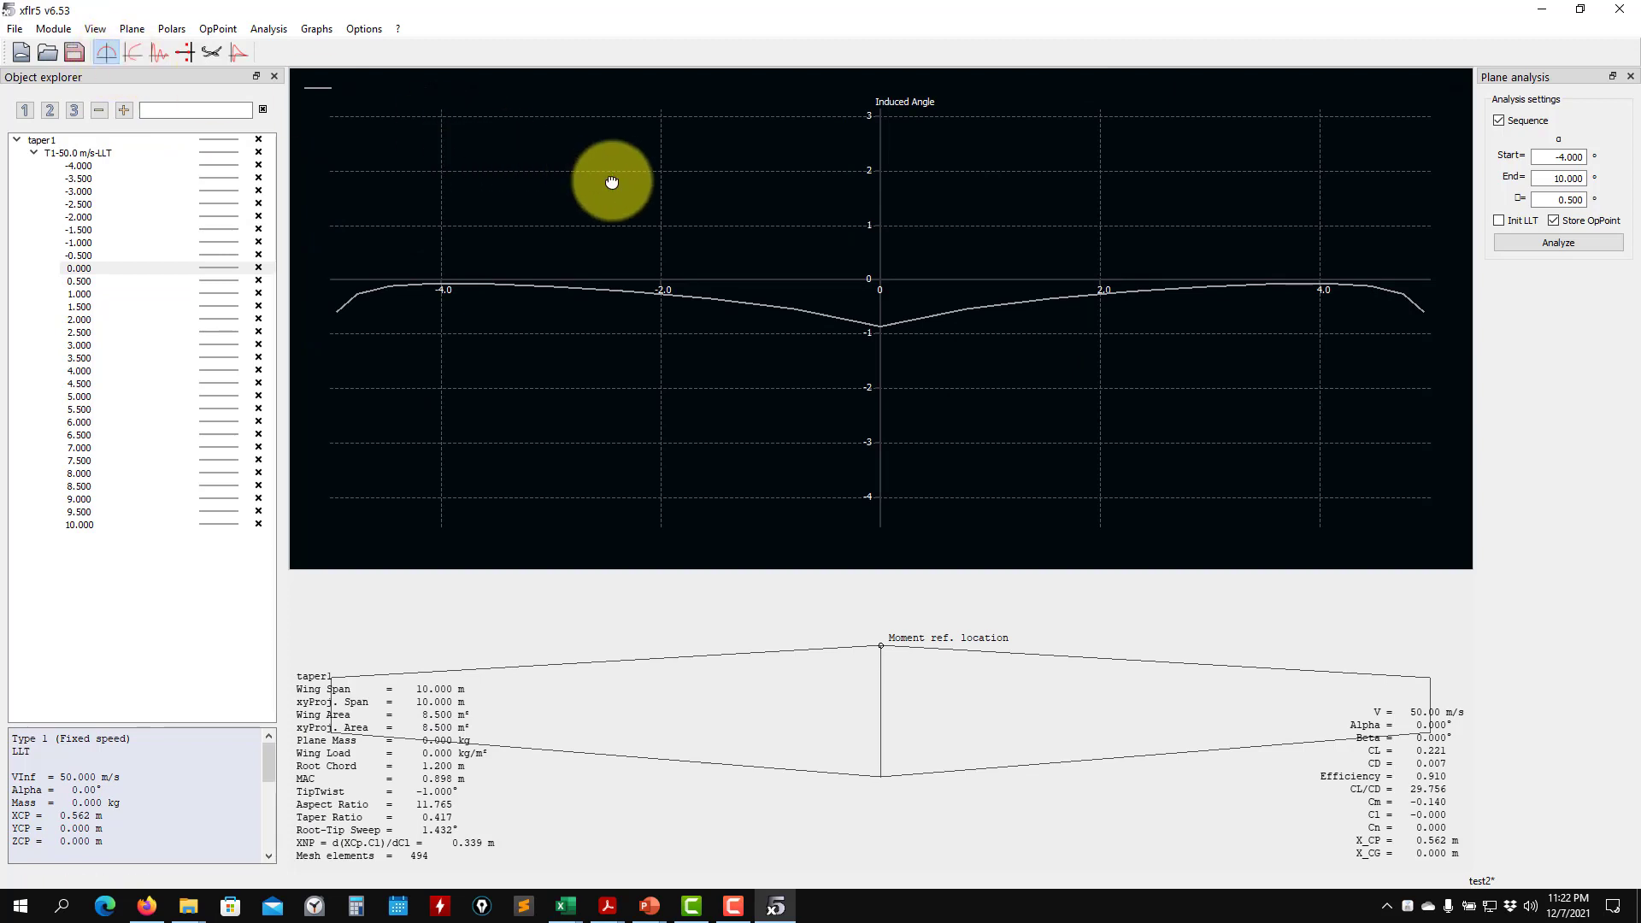
left_click_drag(612, 182, 633, 219)
key("r")
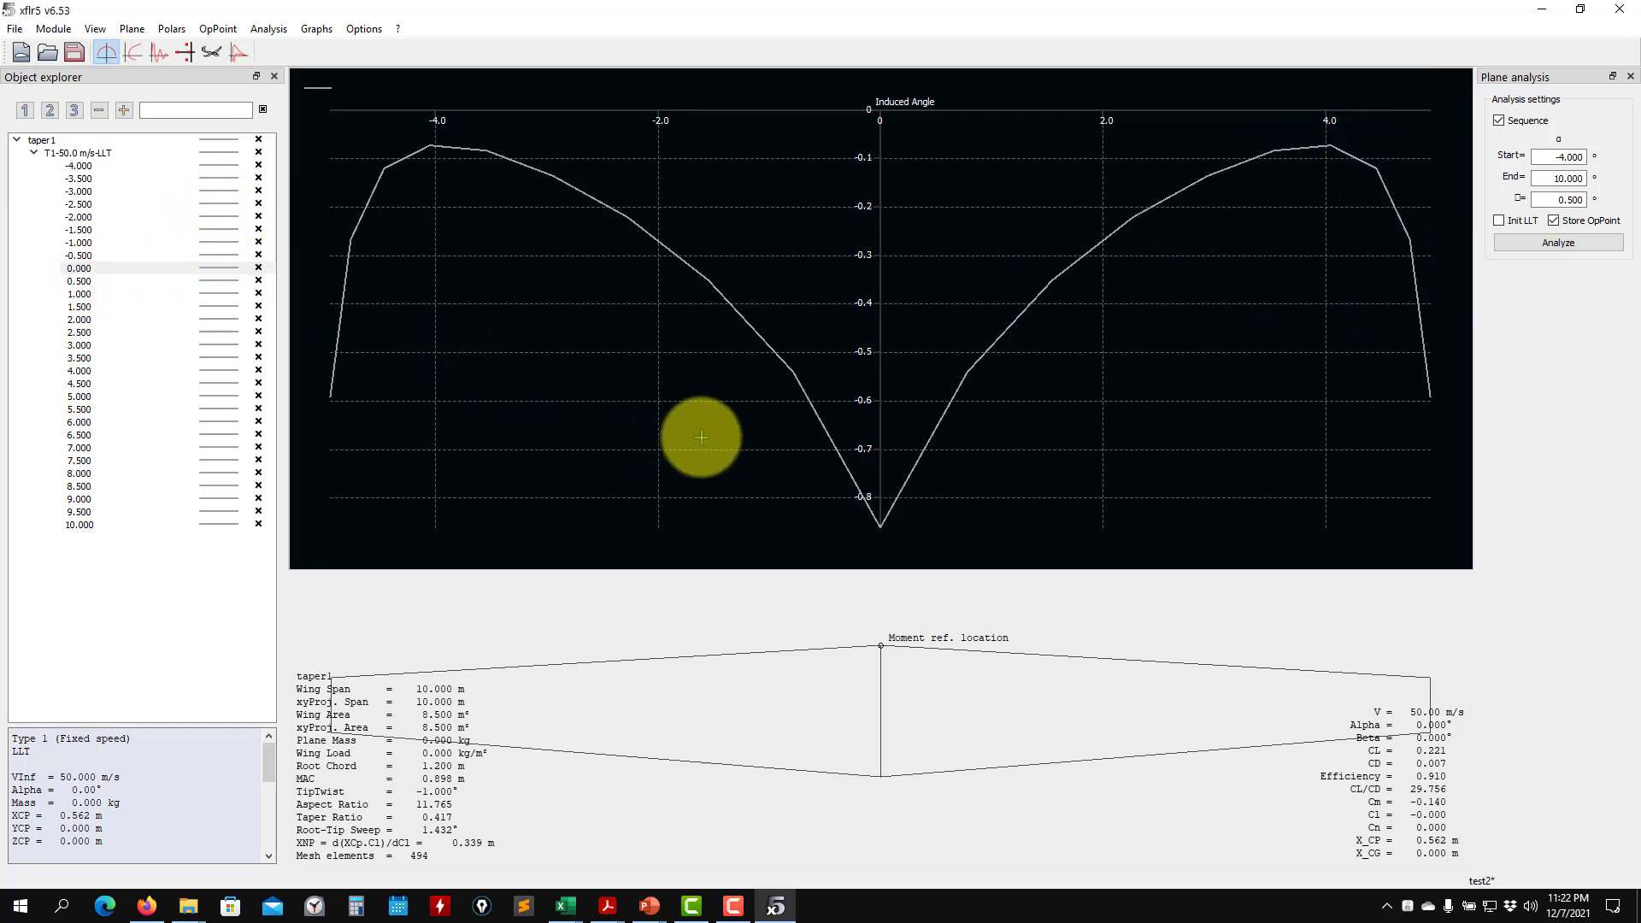
key("2")
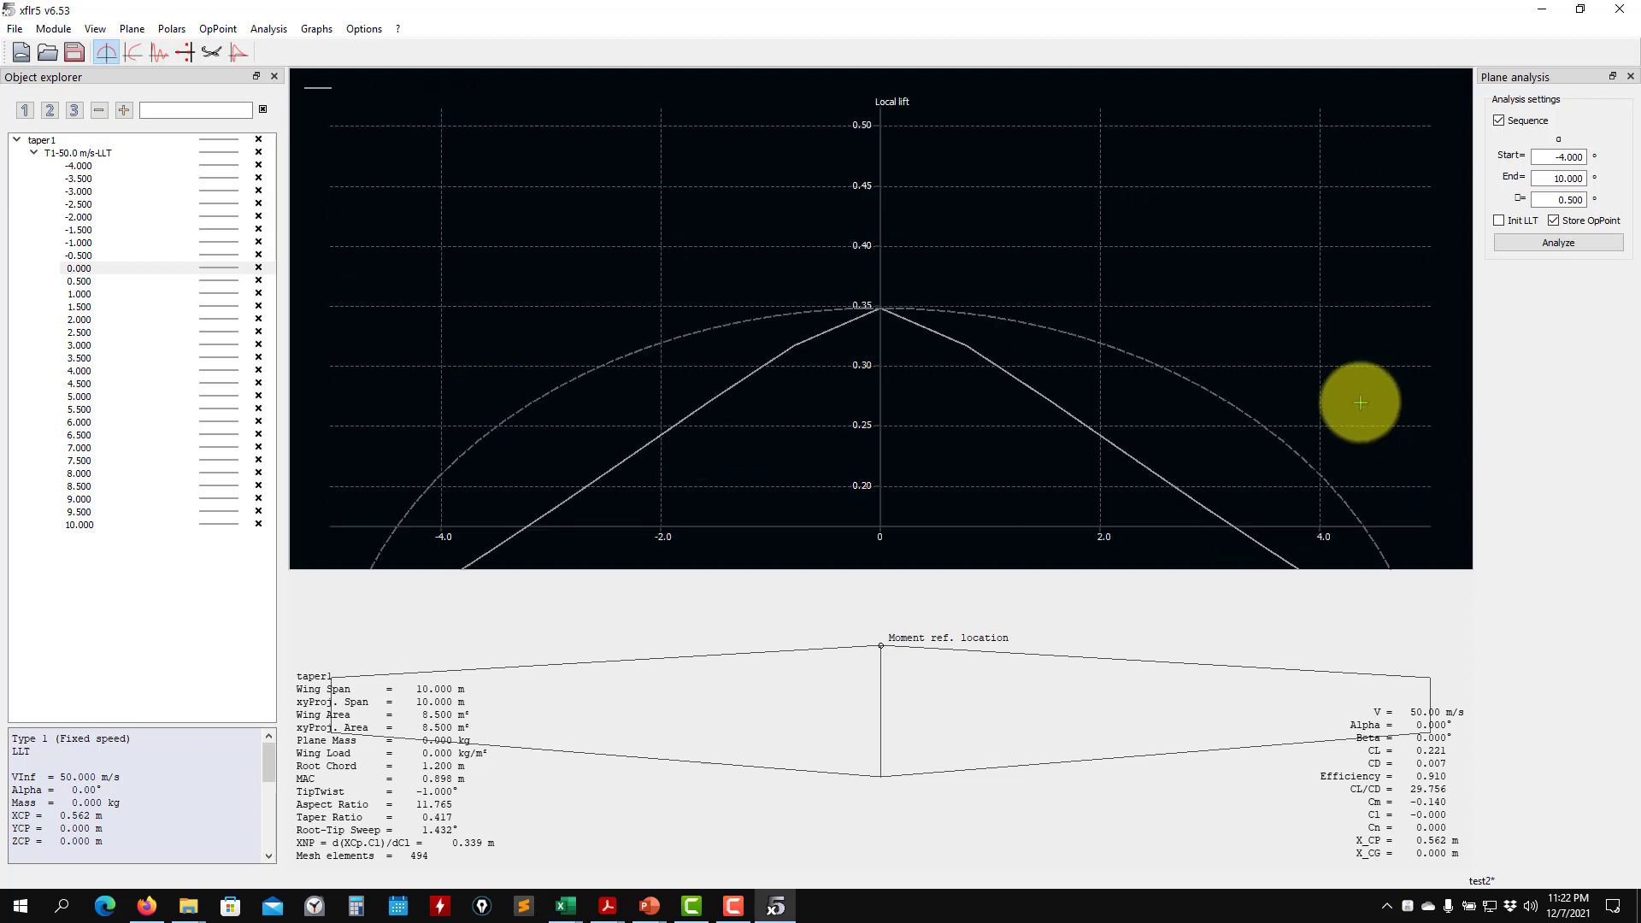
key("r")
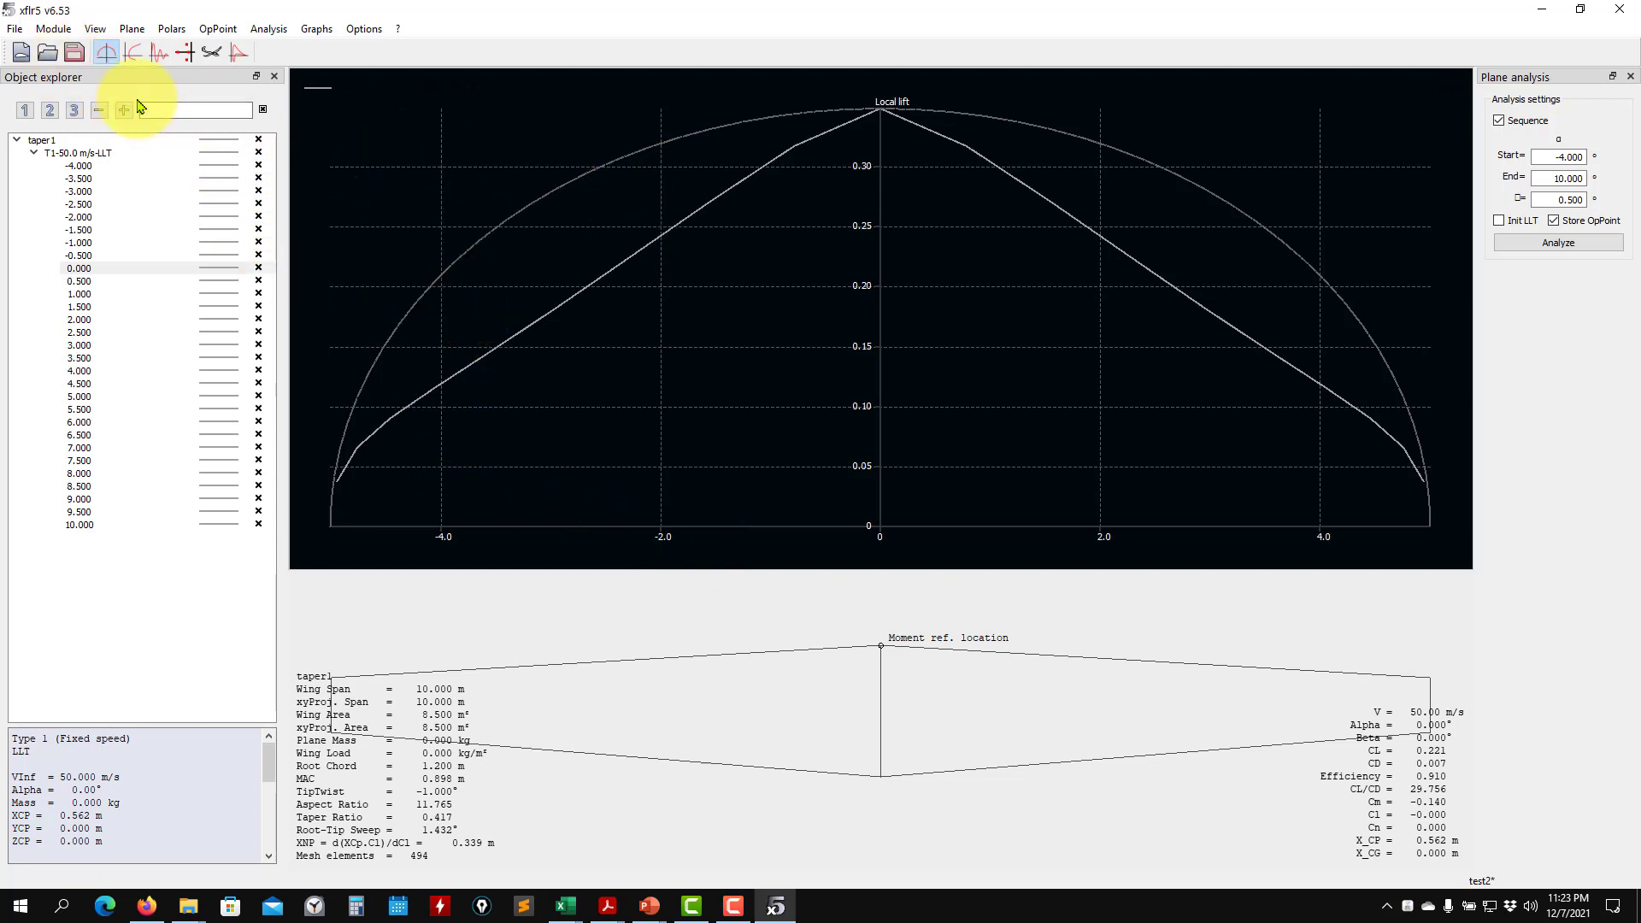
Set the main wing's tip twist to 0° and save the wing, accepting that the plane's existing results are erased
left_click(137, 31)
mouse_move(181, 105)
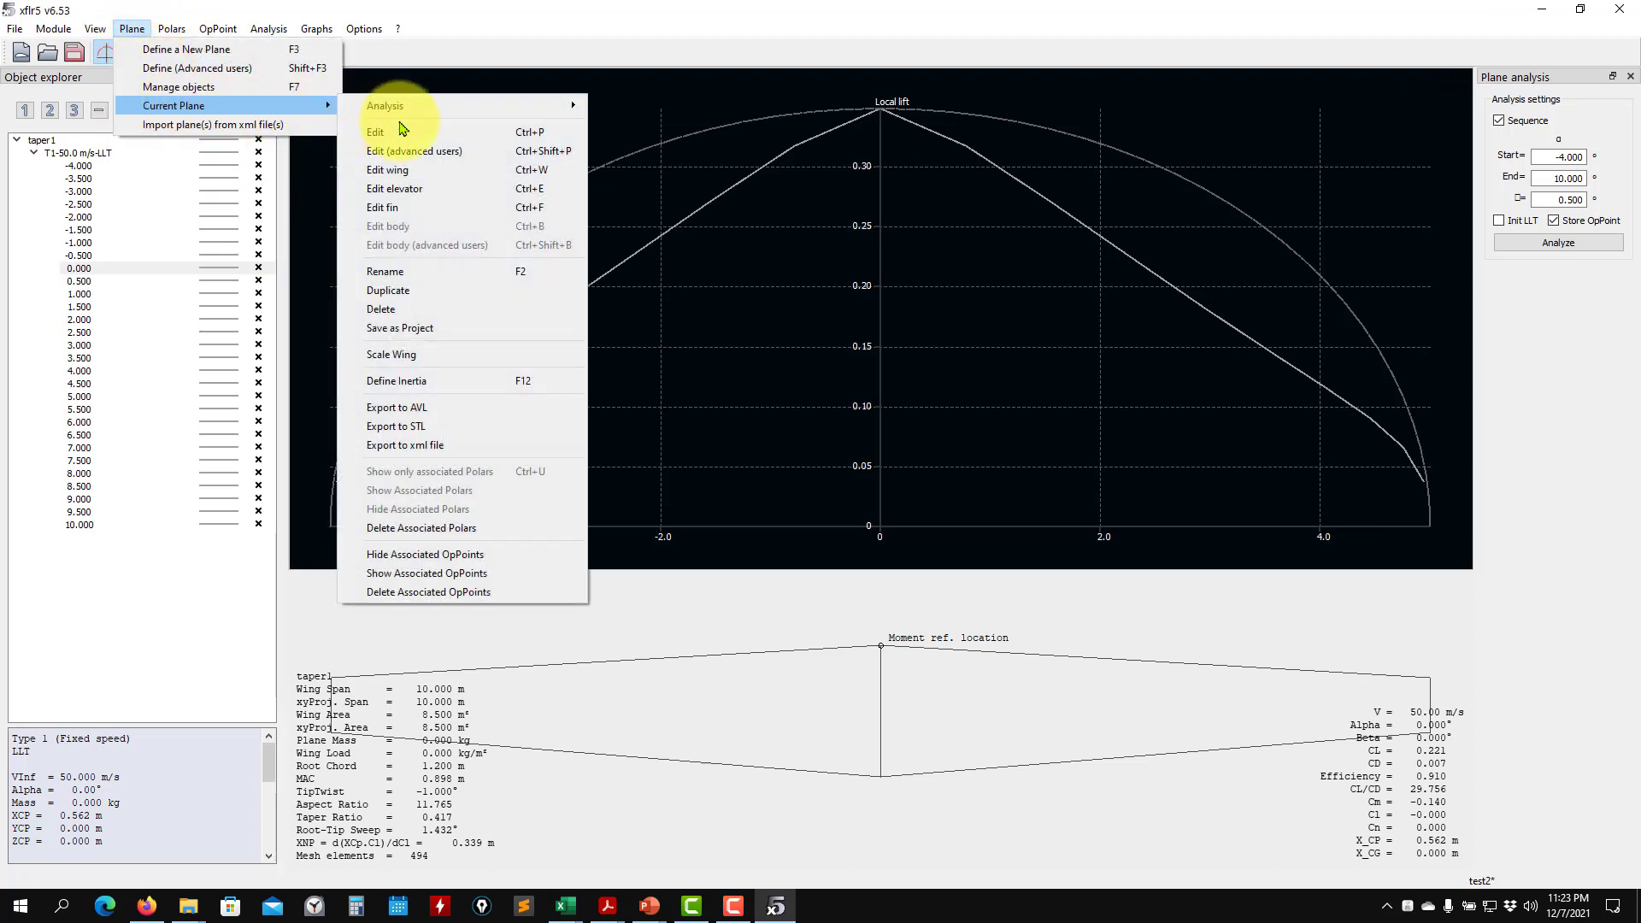
left_click(436, 170)
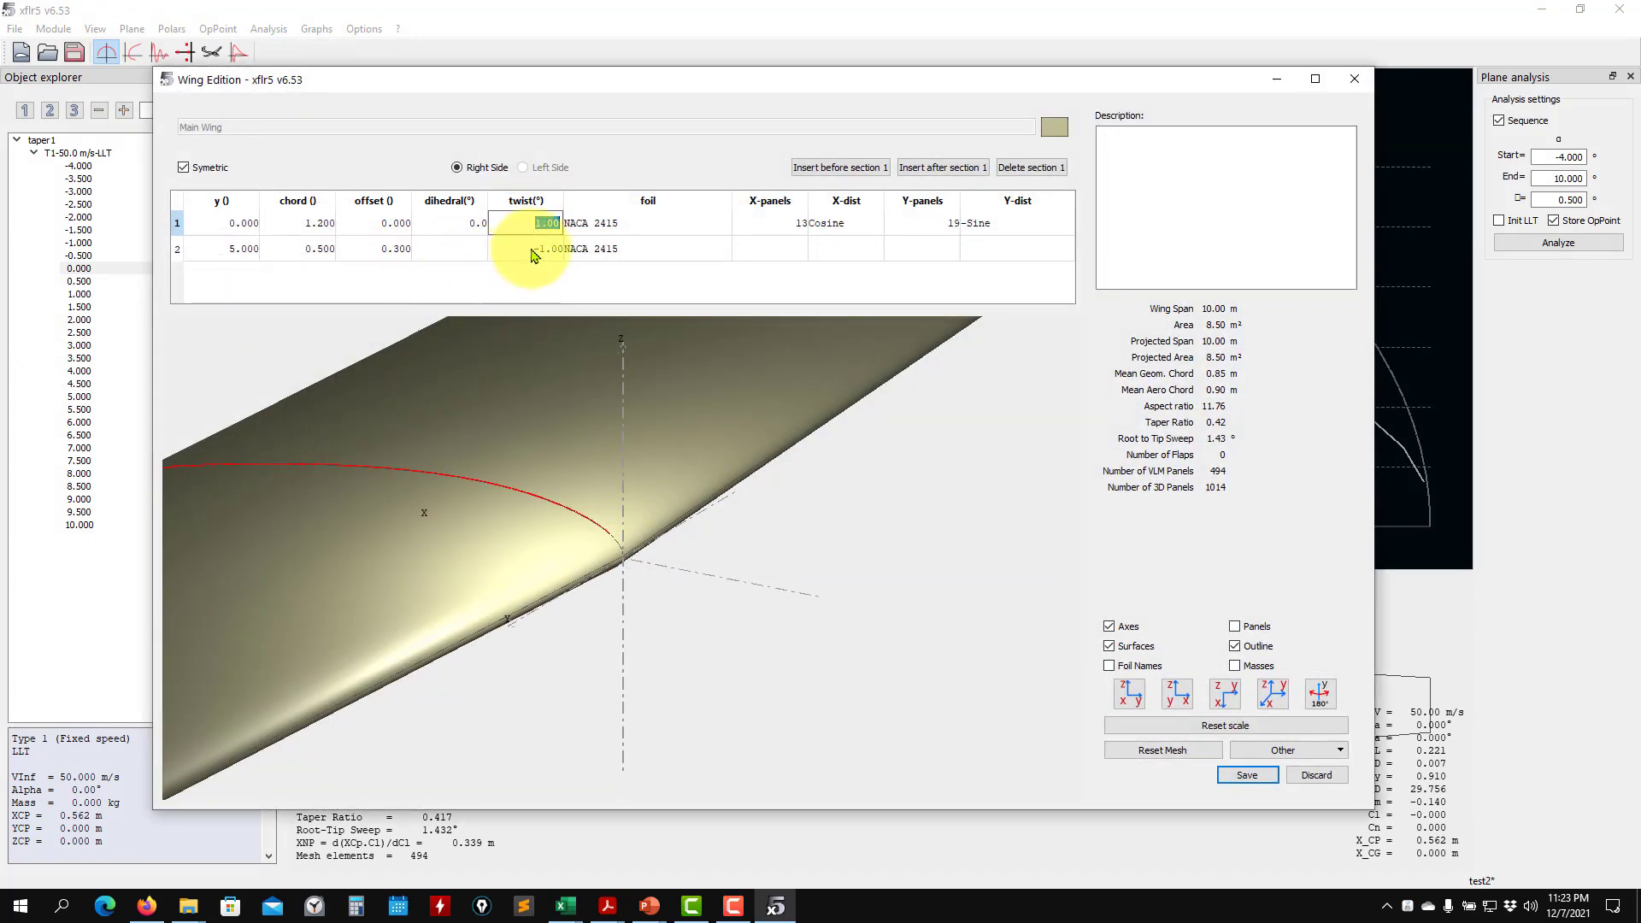
double_click(530, 249)
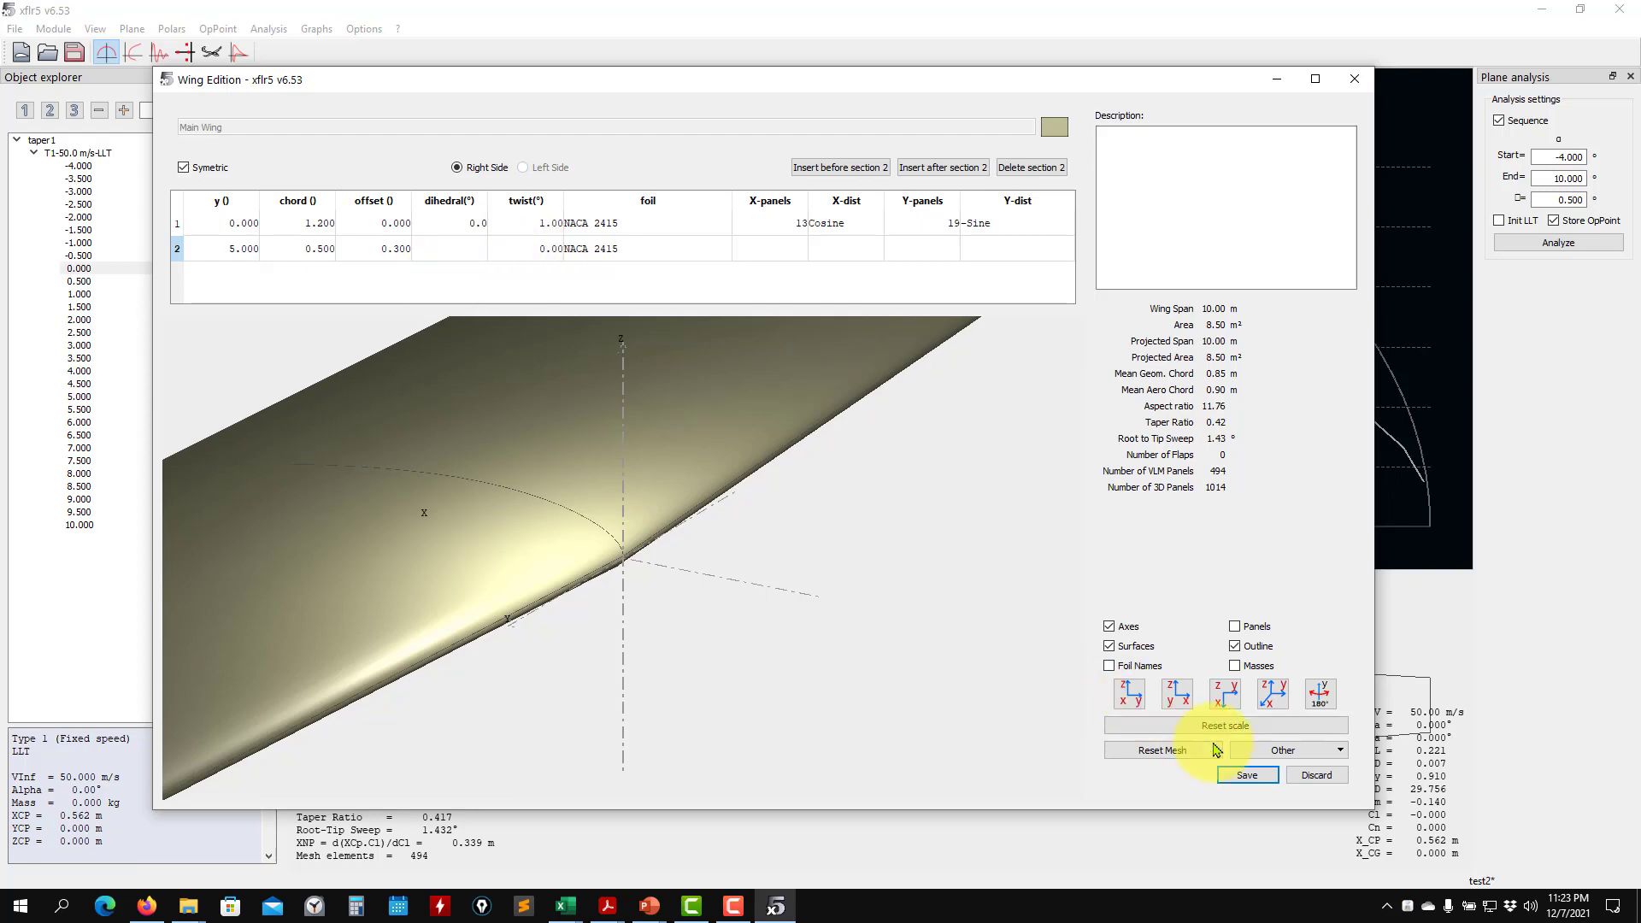
left_click(1247, 774)
left_click(791, 477)
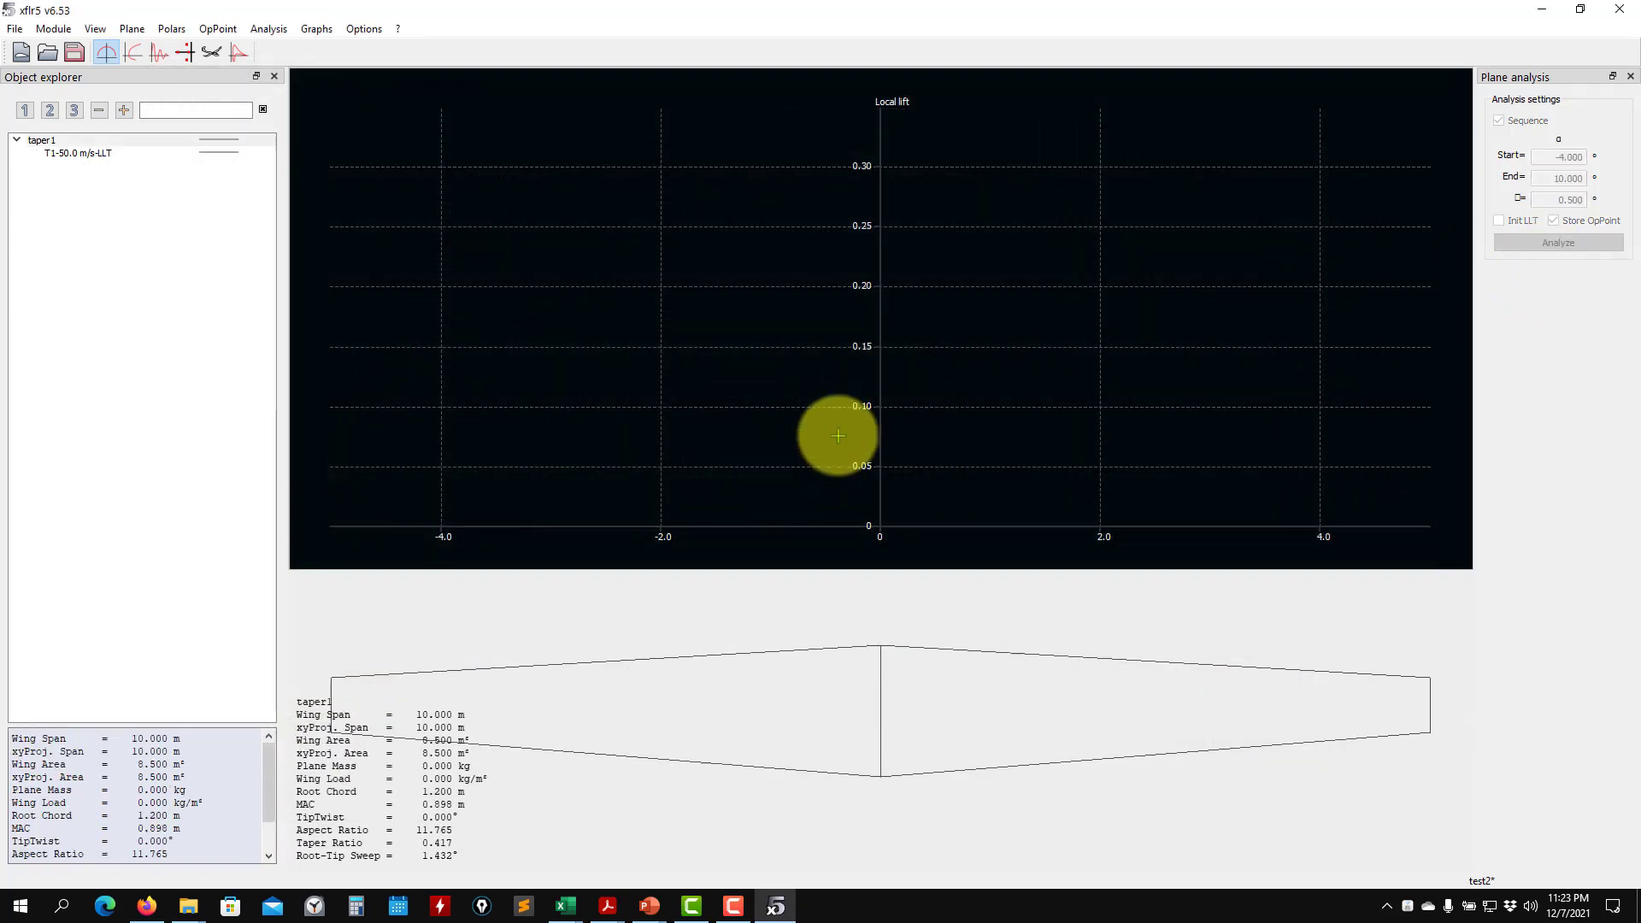
Rerun taper1's T1 50 m/s LLT analysis from -4° to 10° in 0.5° increments with the changed tip twist, and close its log
left_click(1546, 249)
left_click(205, 153)
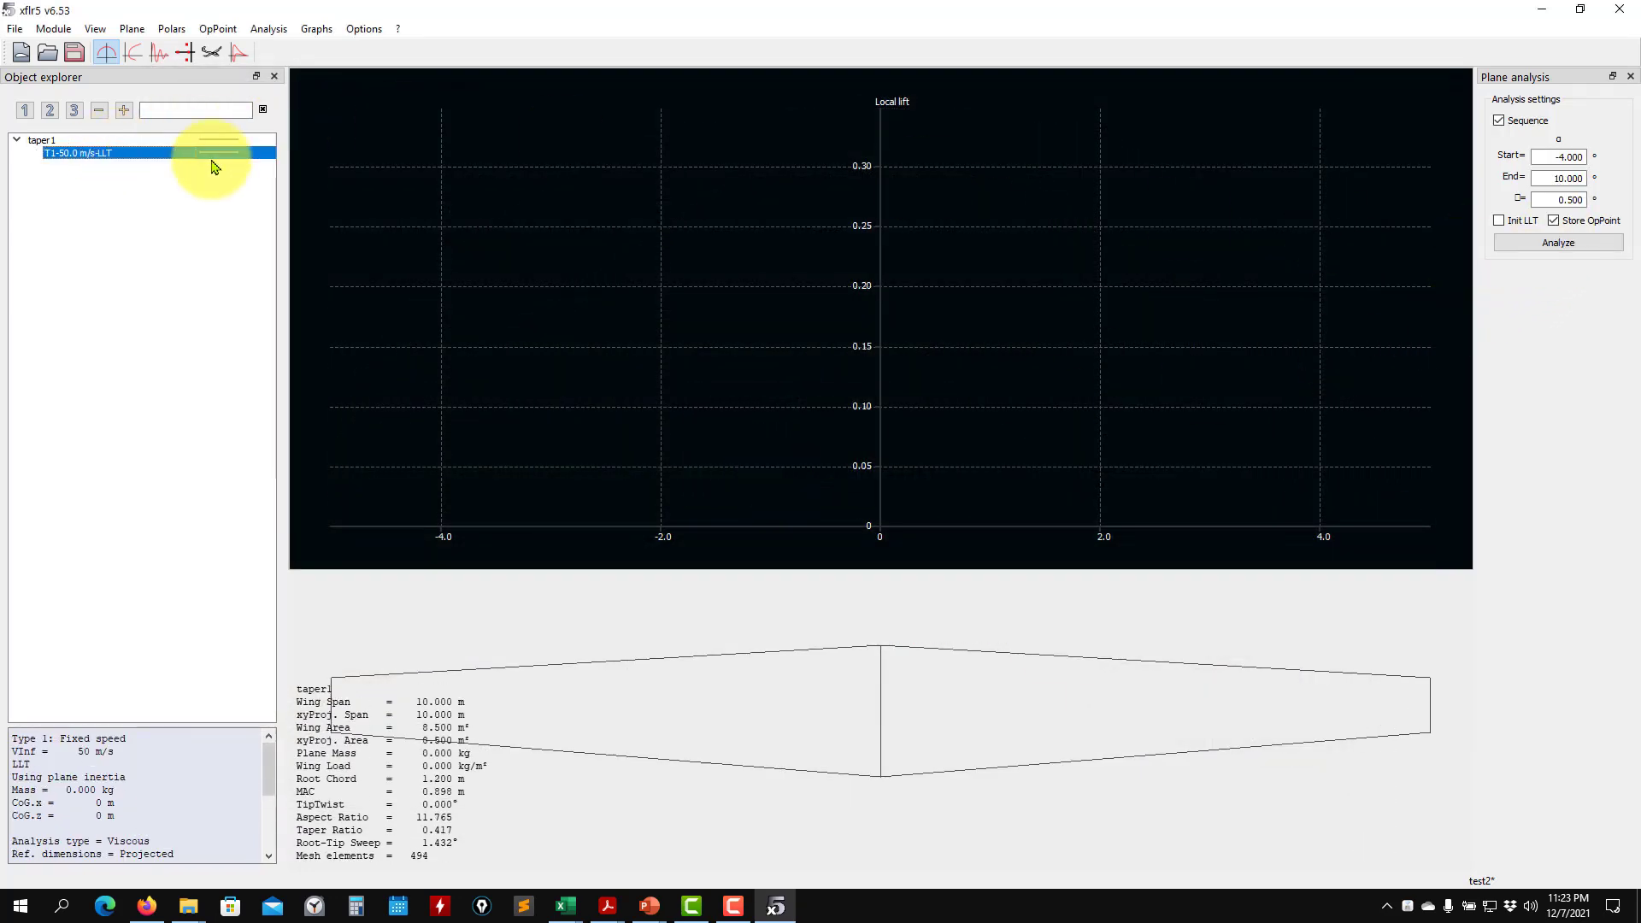
left_click(1547, 243)
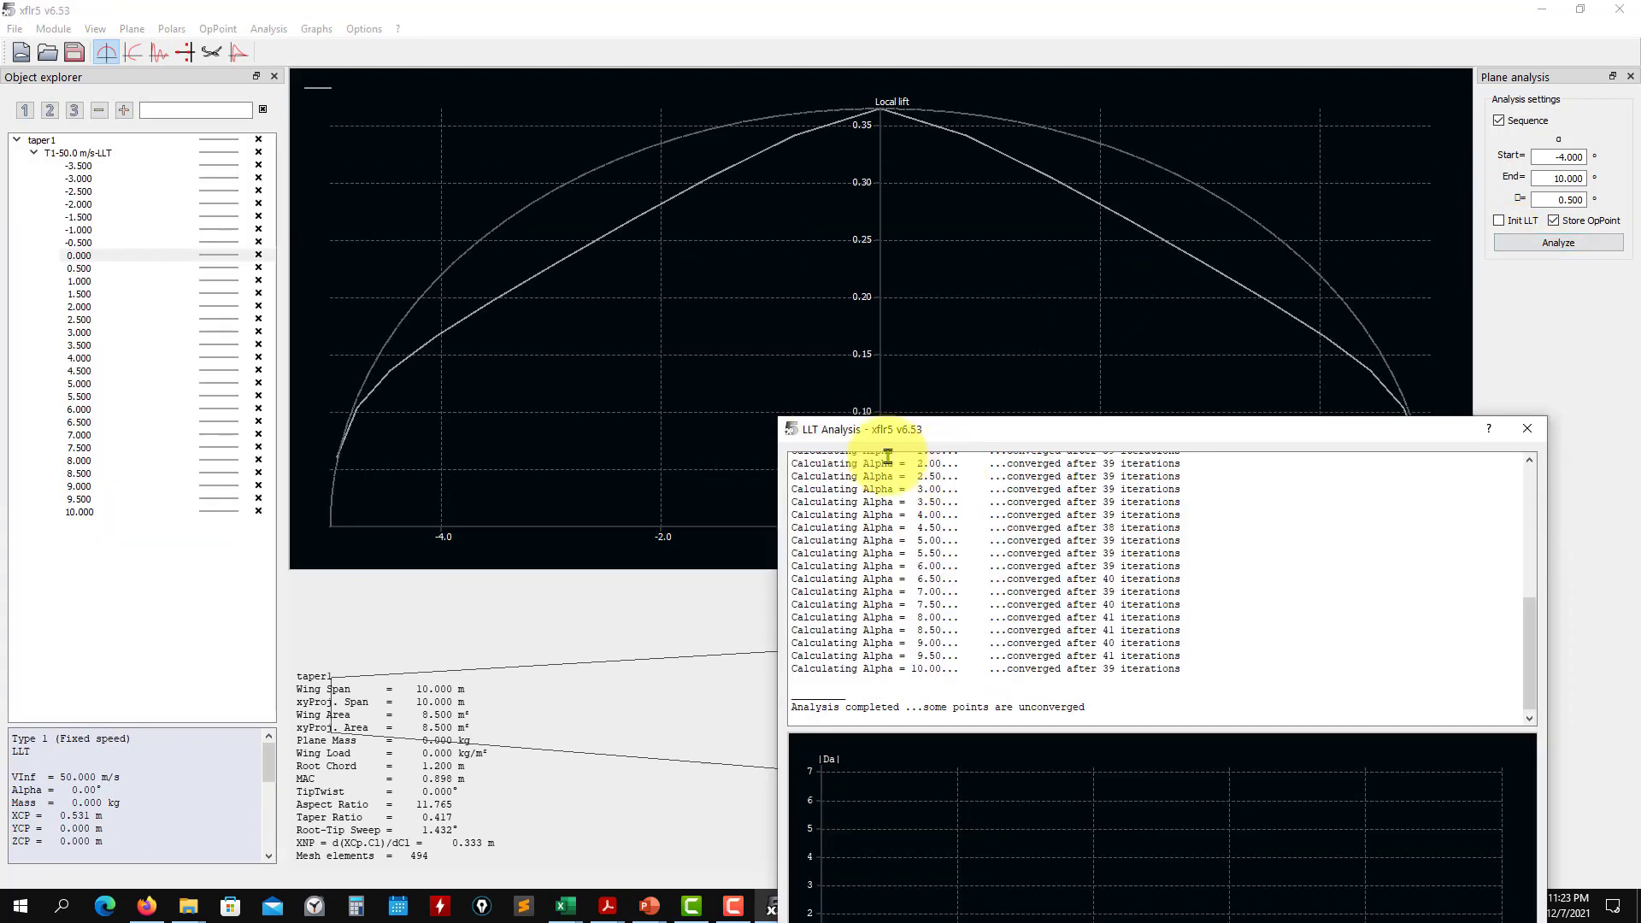
left_click(1528, 429)
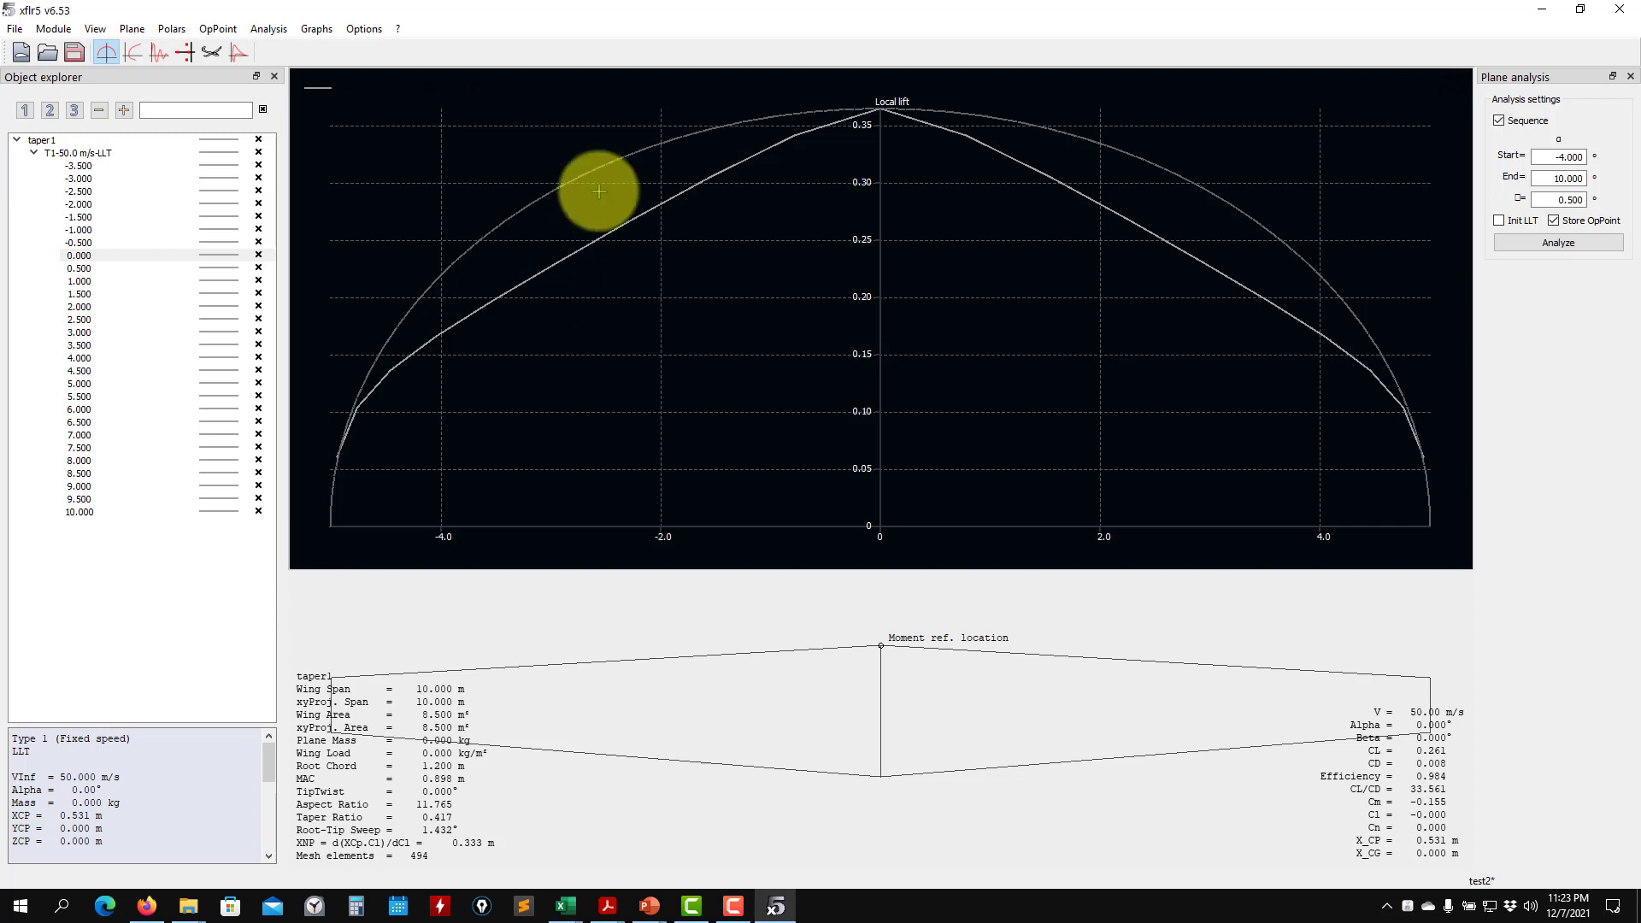
Open taper1's main wing definition for editing
left_click(127, 31)
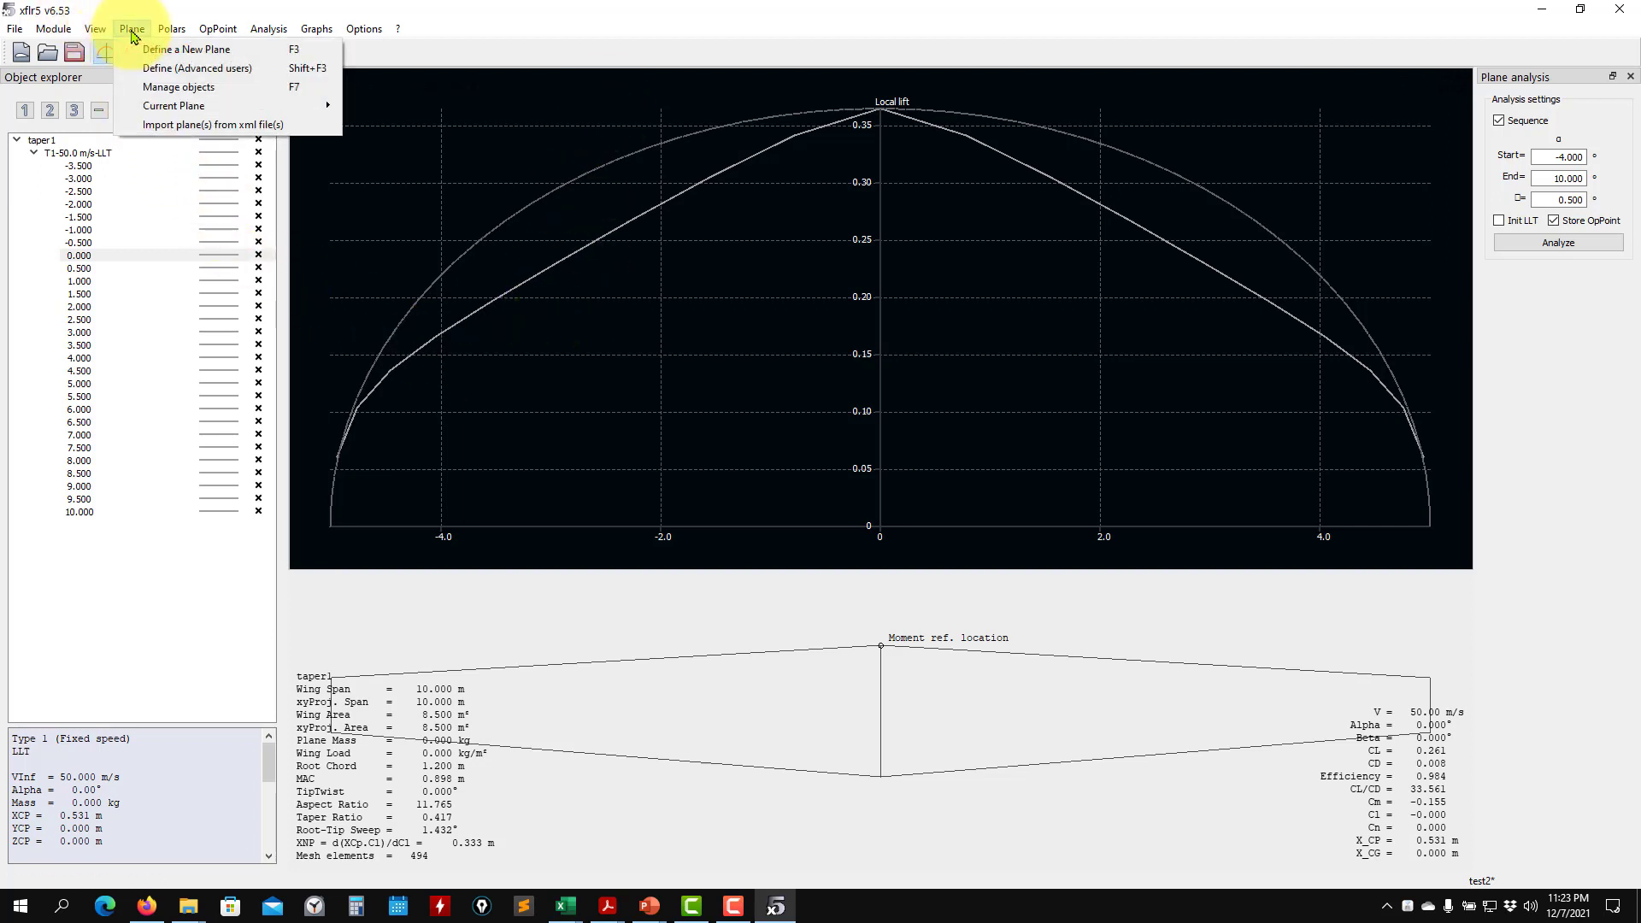
mouse_move(172, 109)
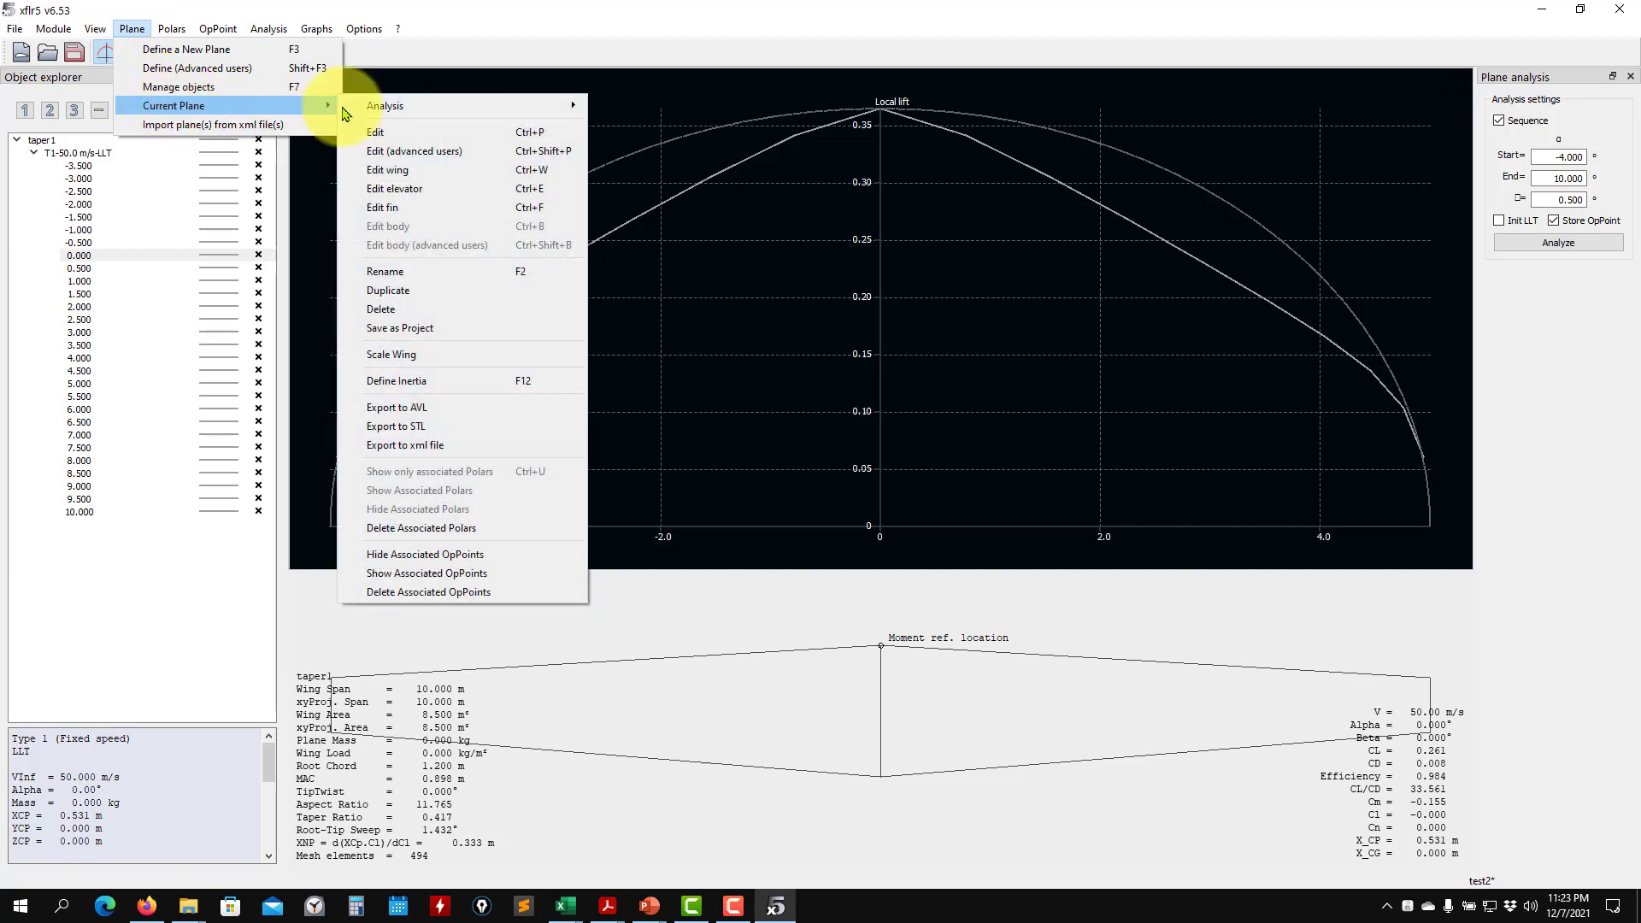
left_click(400, 171)
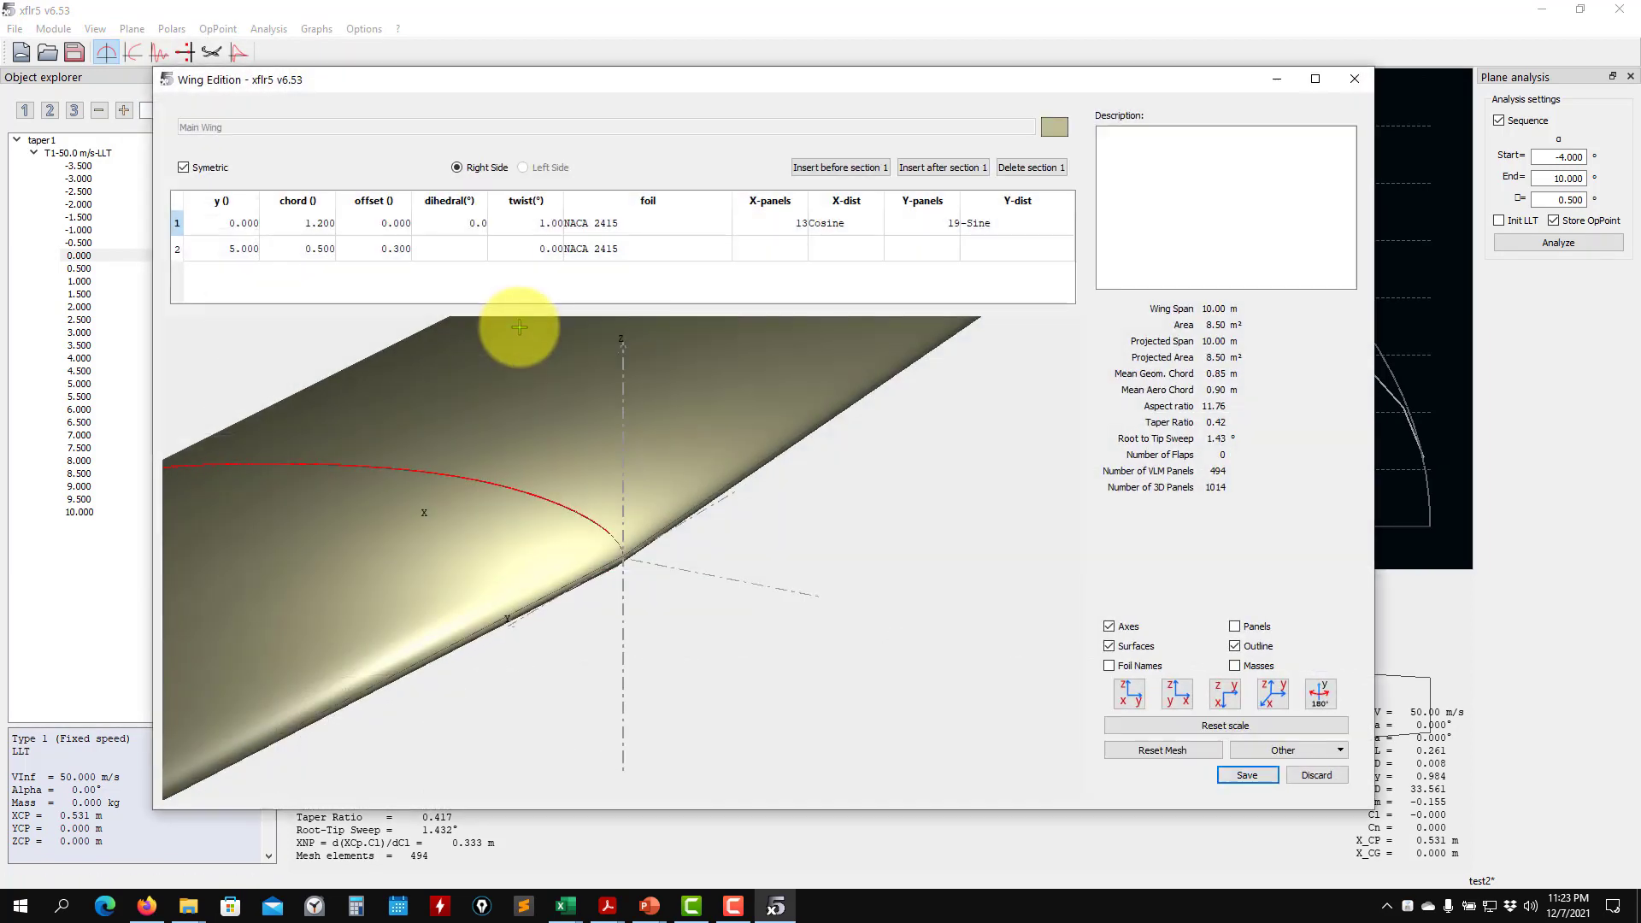
Try to insert a new section before the main wing's root section
left_click(853, 175)
left_click(861, 472)
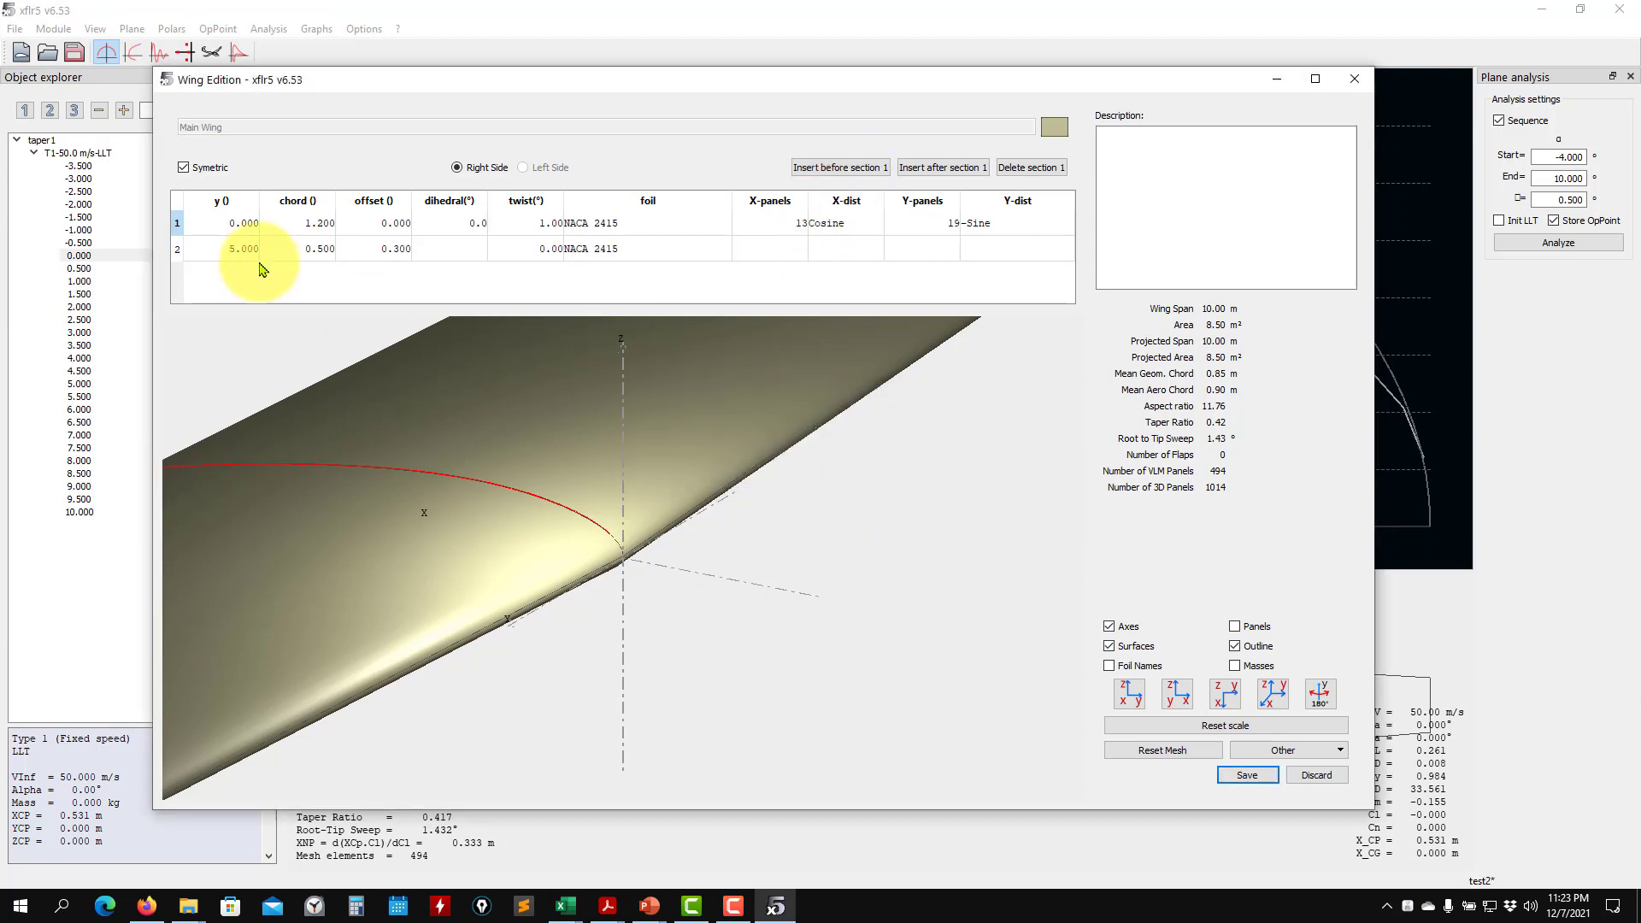
left_click(825, 174)
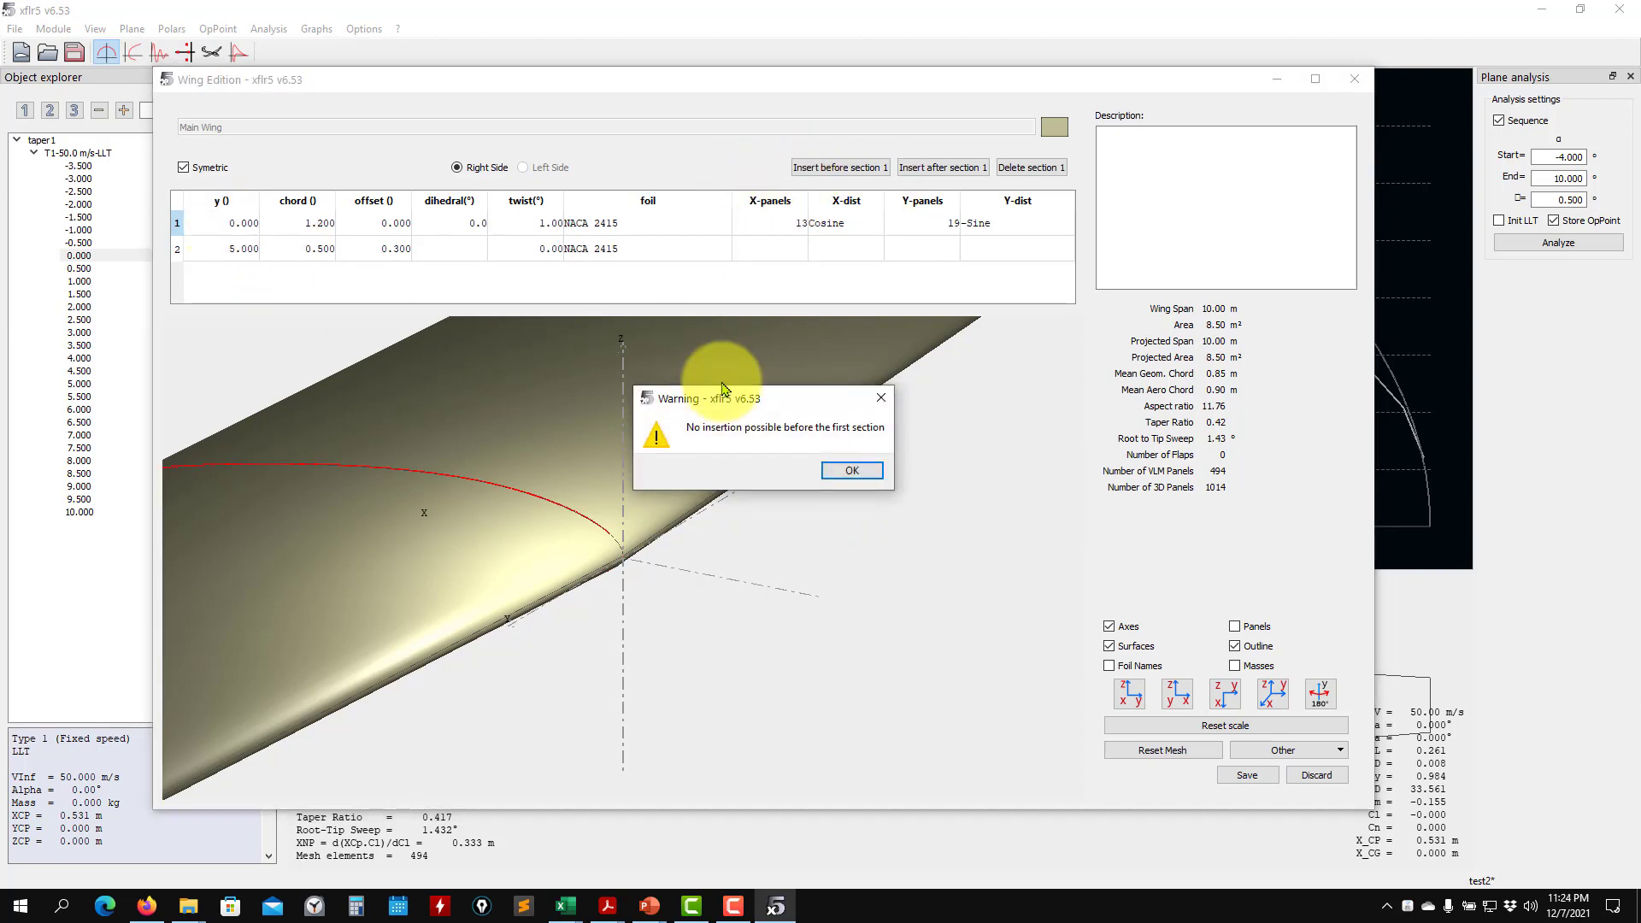
left_click(834, 453)
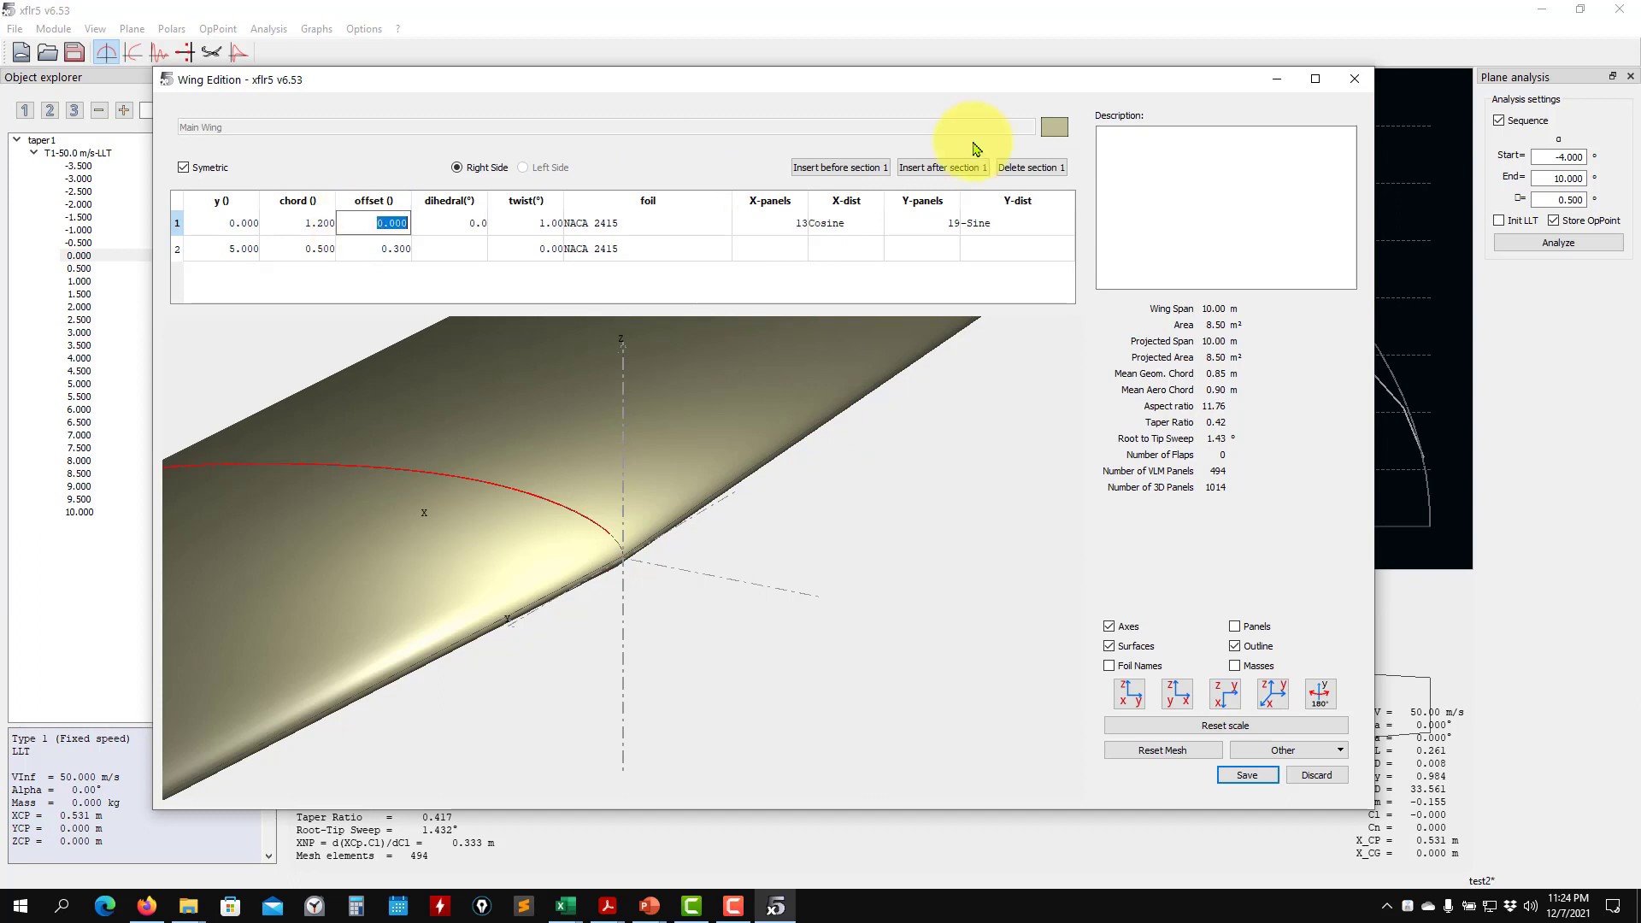
Insert a wing section after the root at y 3.000, adjust its twist, and save the wing, erasing the existing results
left_click(941, 167)
double_click(243, 250)
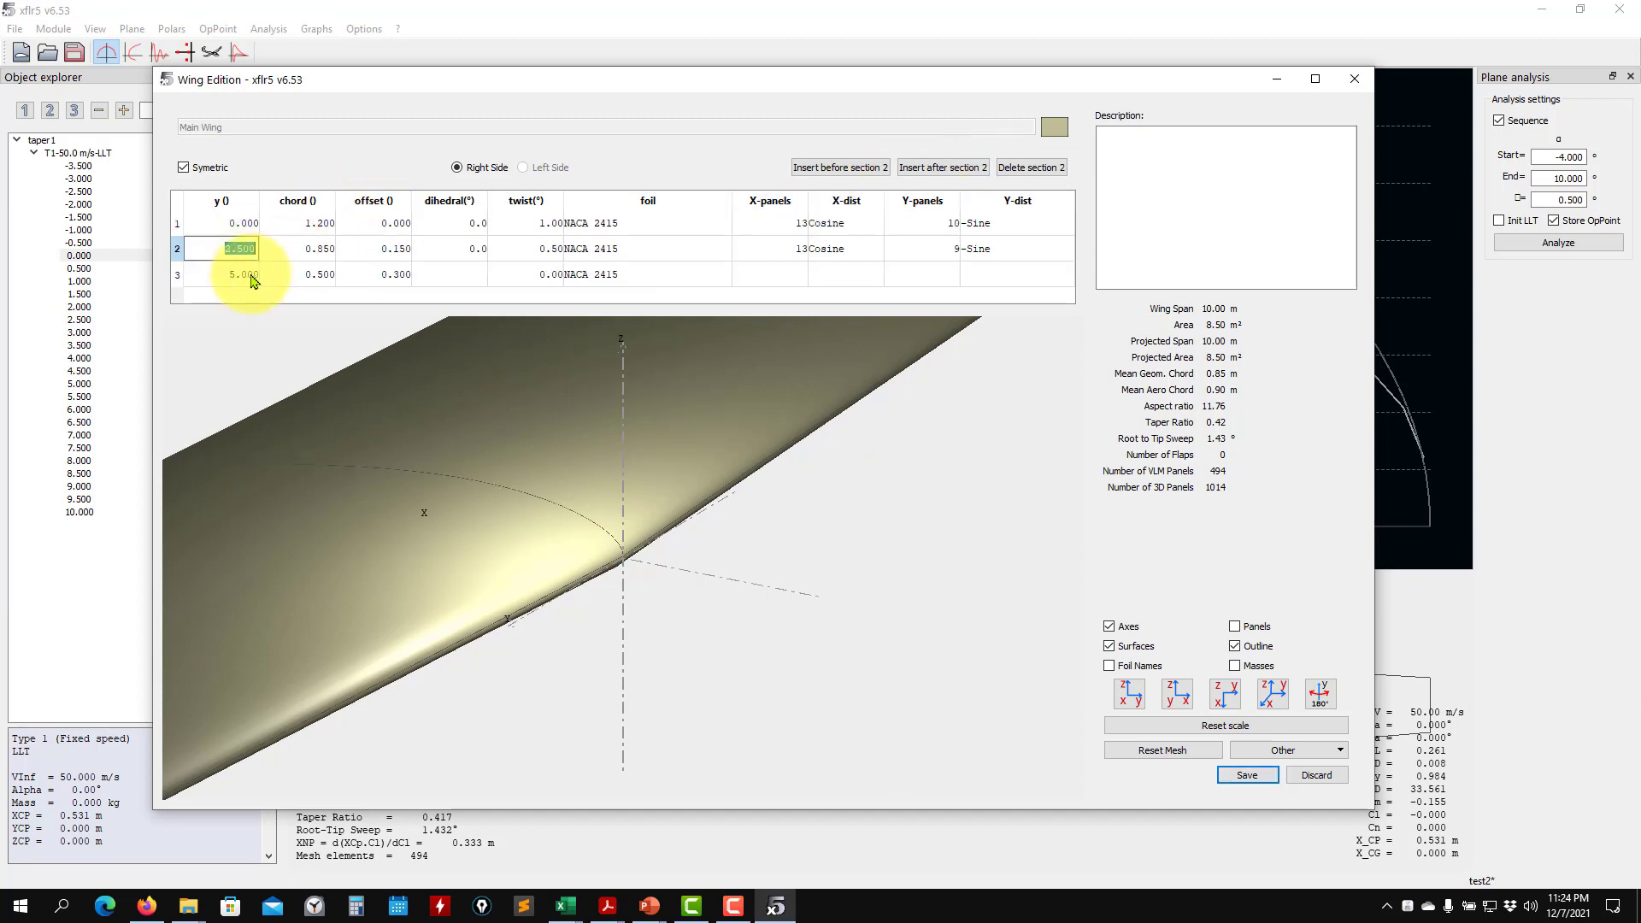
key("Return")
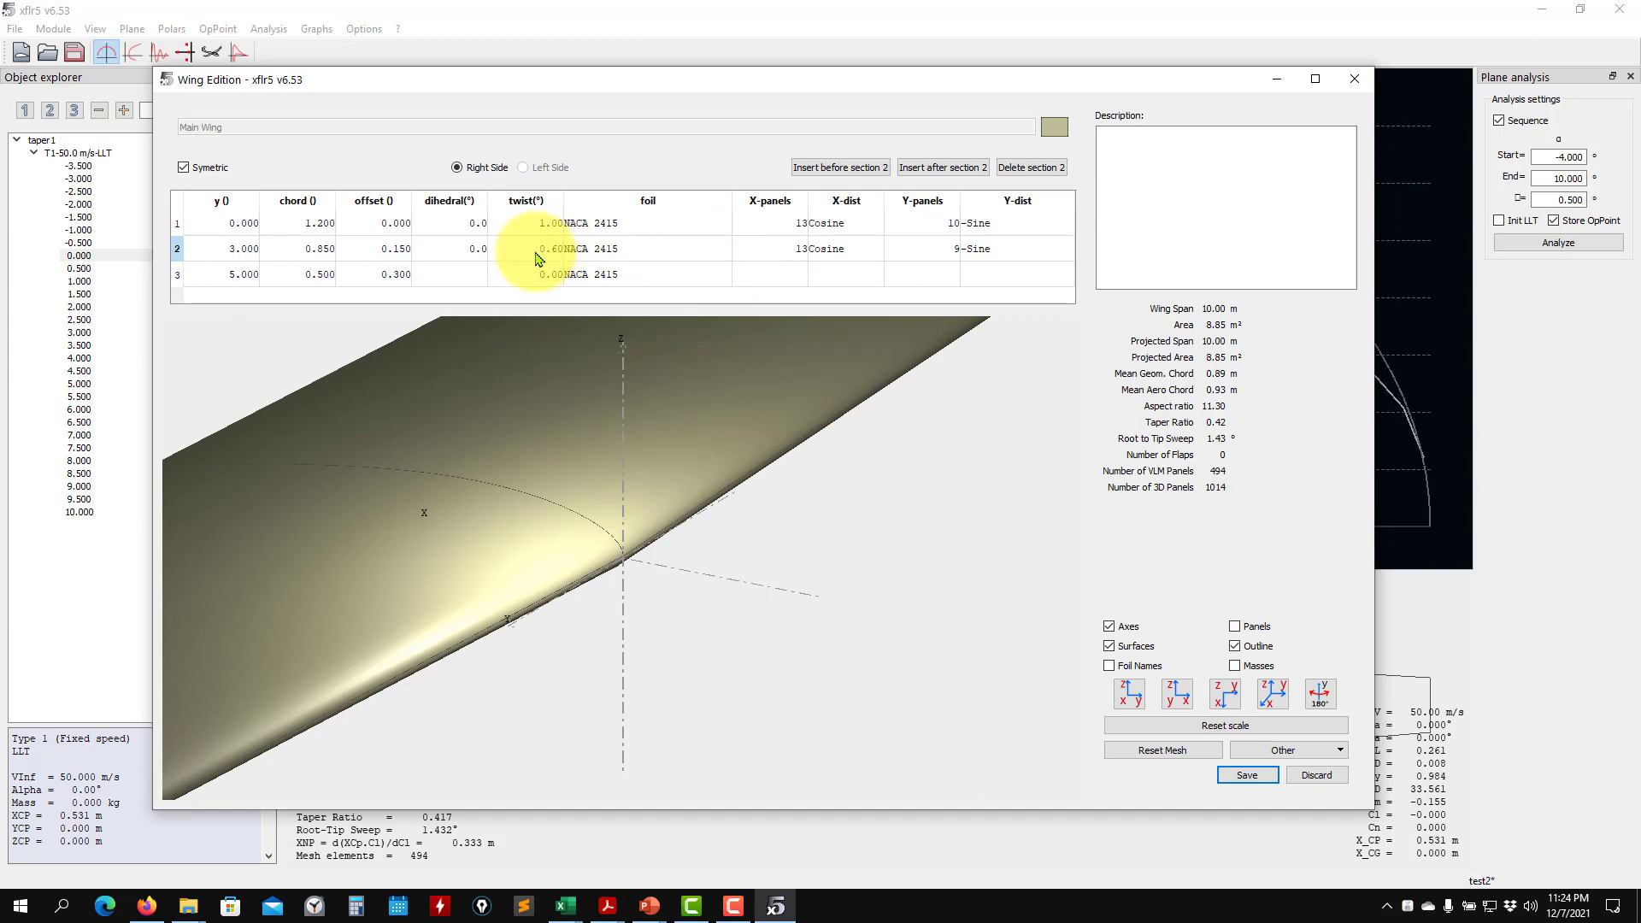
left_click(1246, 773)
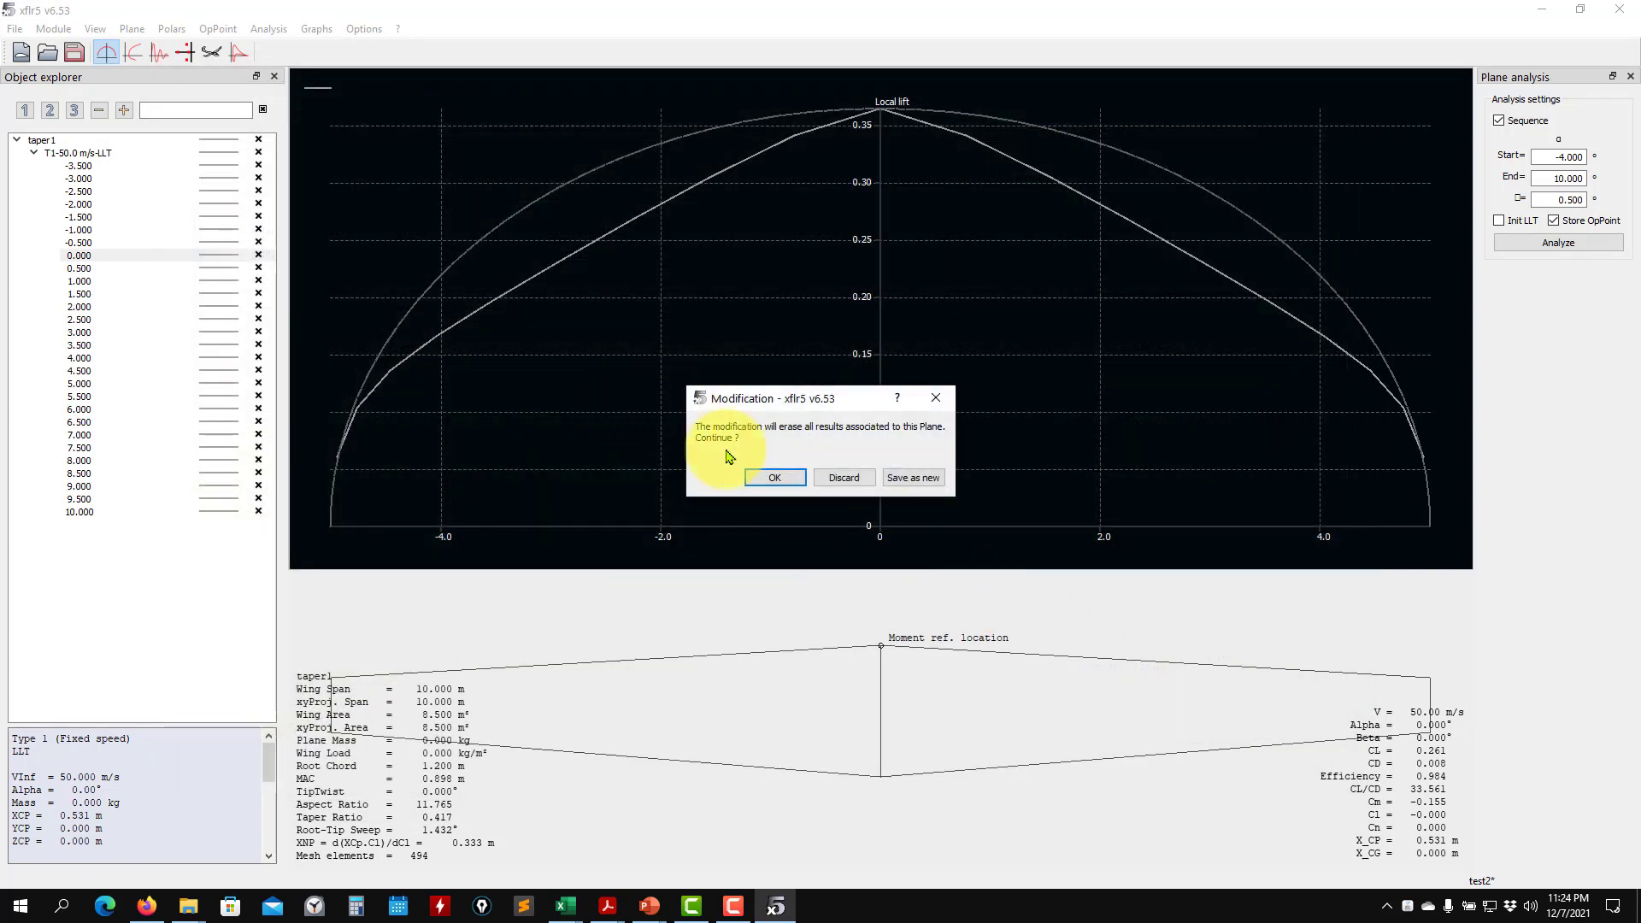
left_click(754, 470)
Run the T1 50 m/s LLT analysis of the three-section wing from -4° to 10° in 0.5° increments, and close its log
left_click(94, 153)
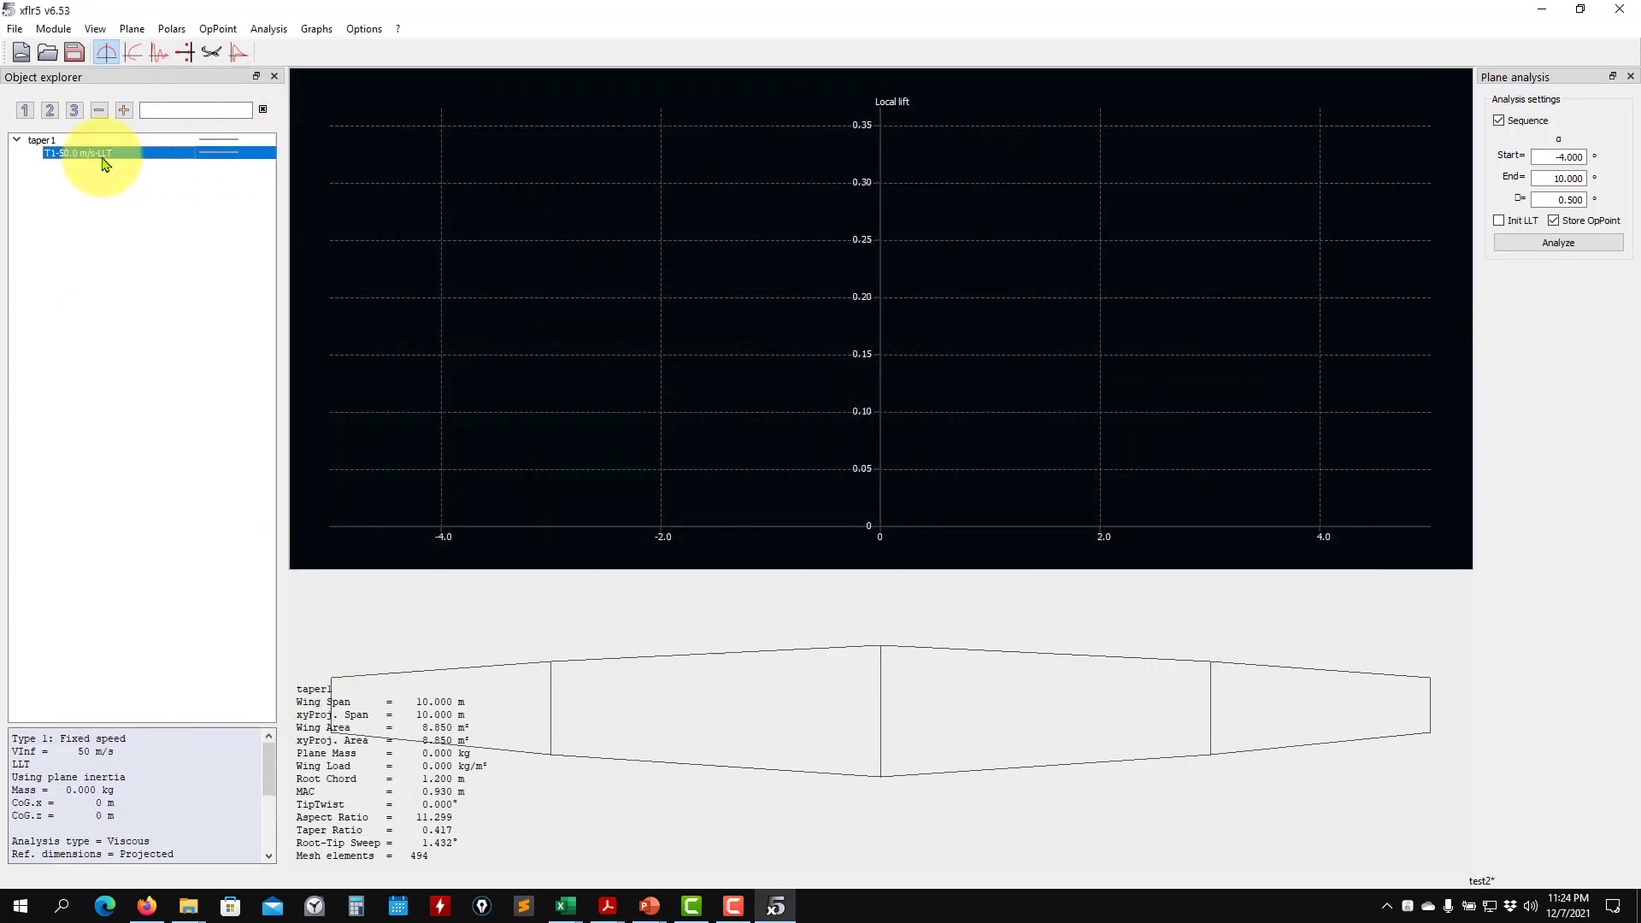
left_click(1519, 245)
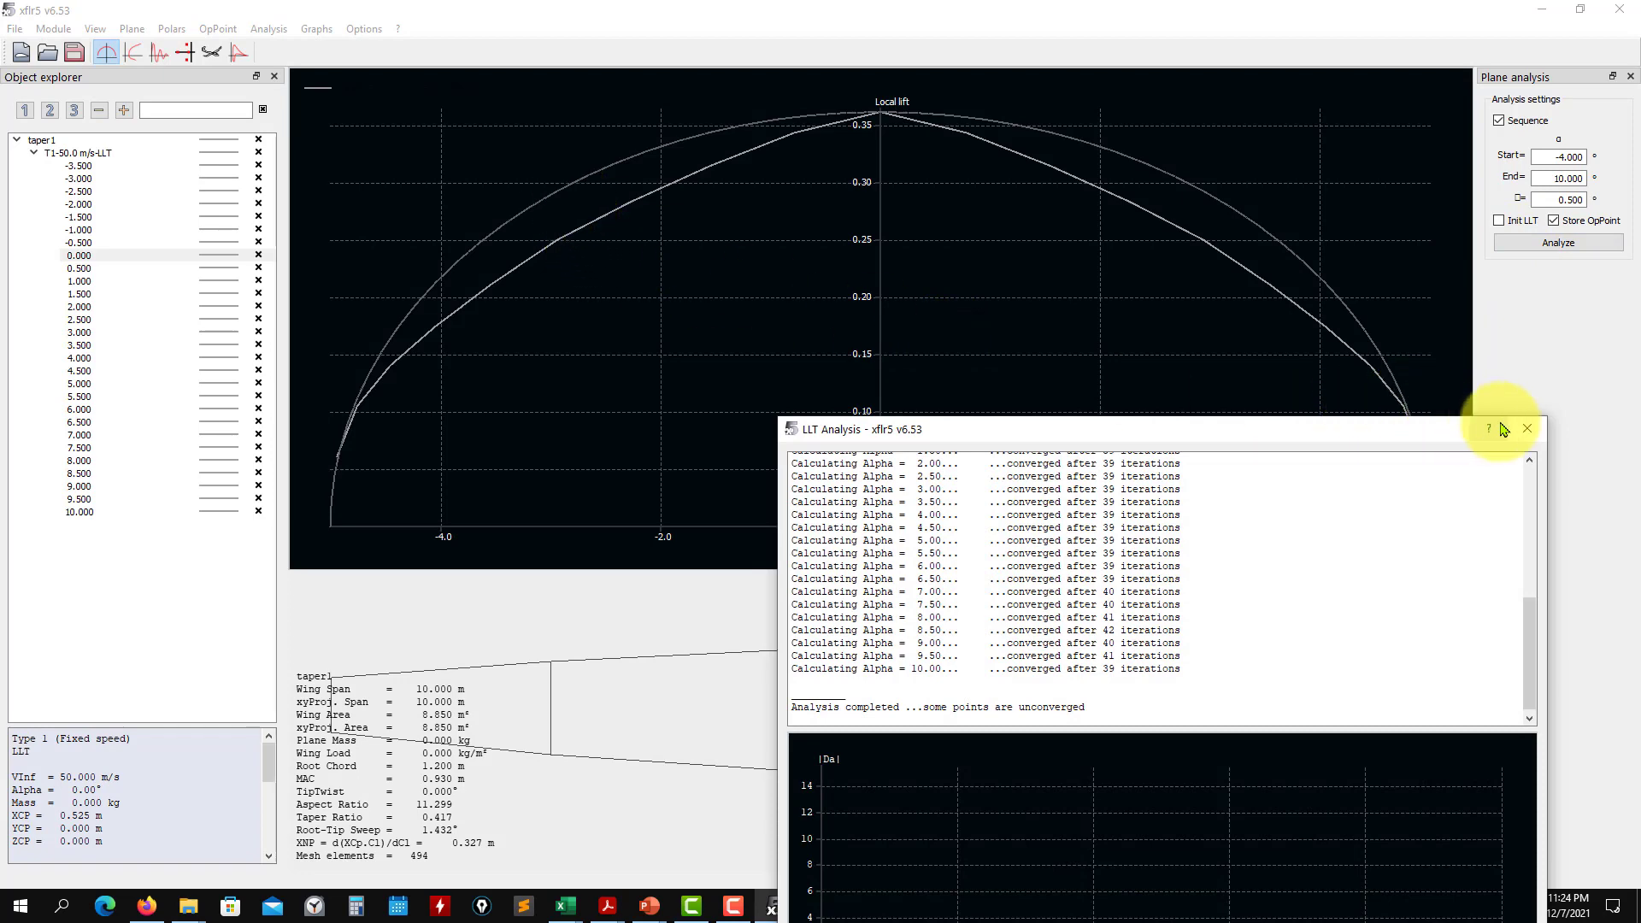
left_click(1526, 432)
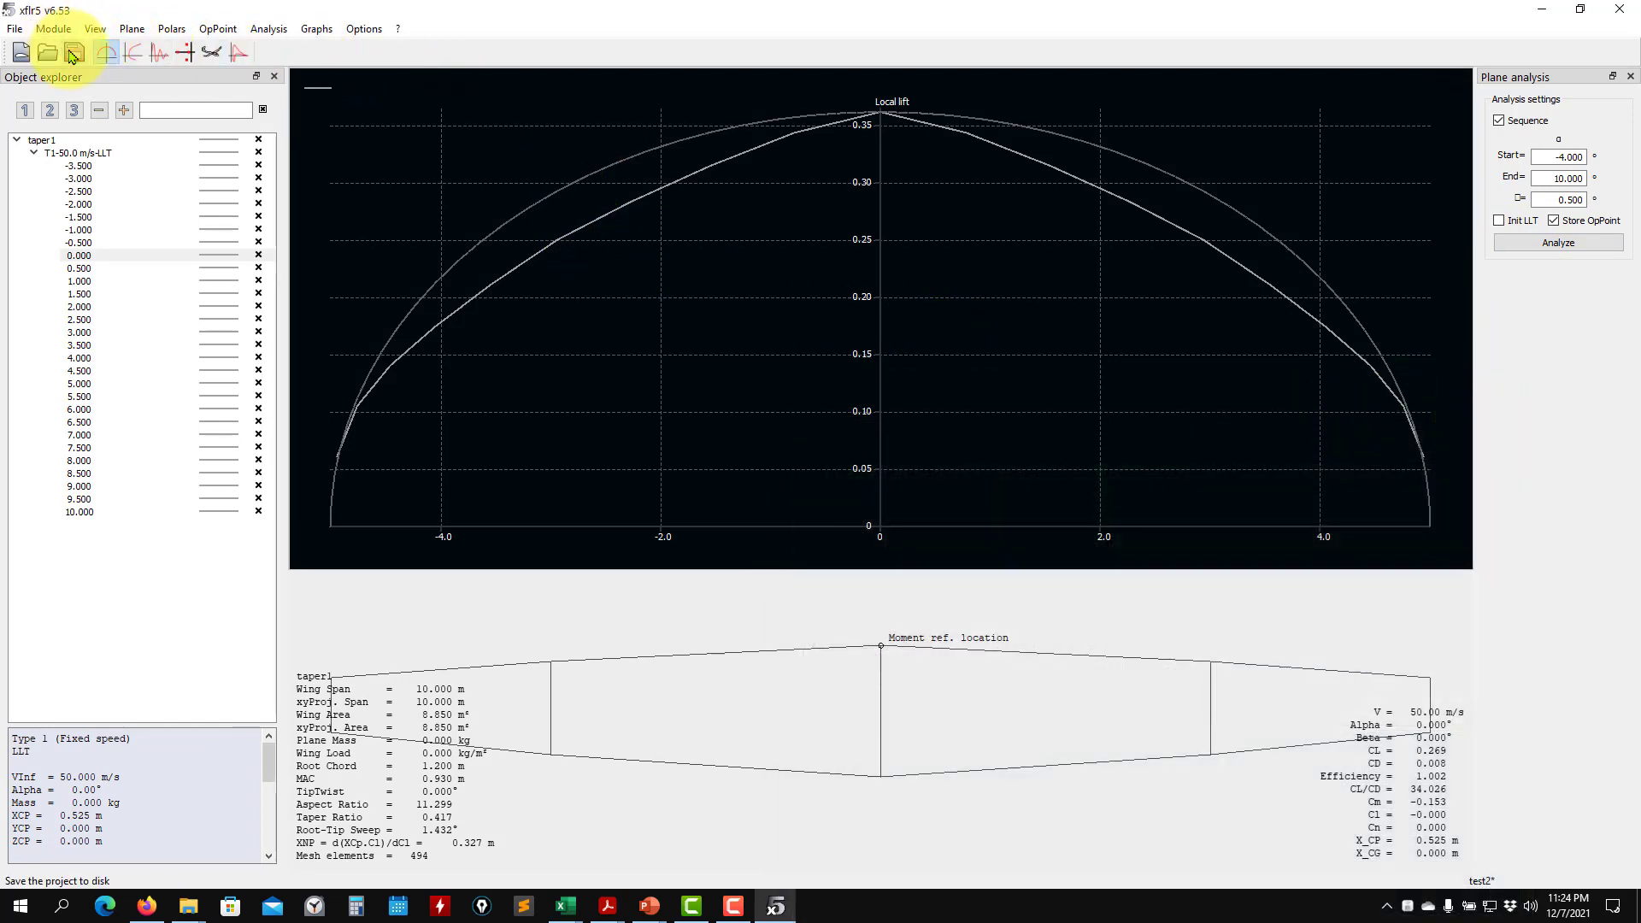
Set the twist of the main wing's section at y 3.000 to 1.00° and save the wing, erasing the existing results
left_click(141, 37)
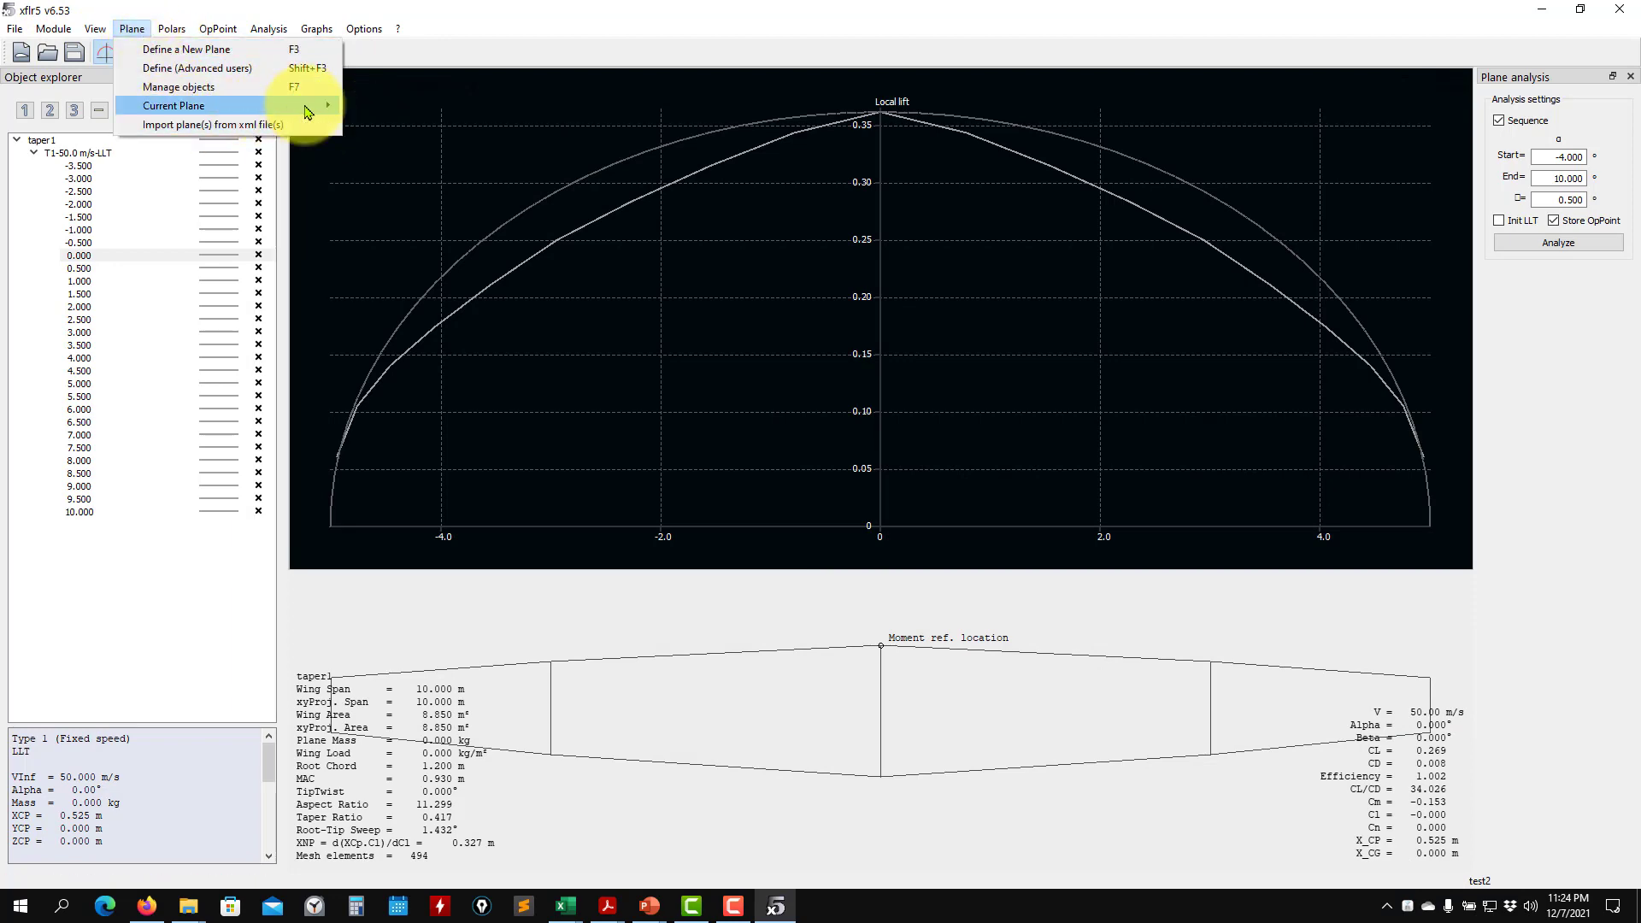
mouse_move(311, 107)
left_click(429, 166)
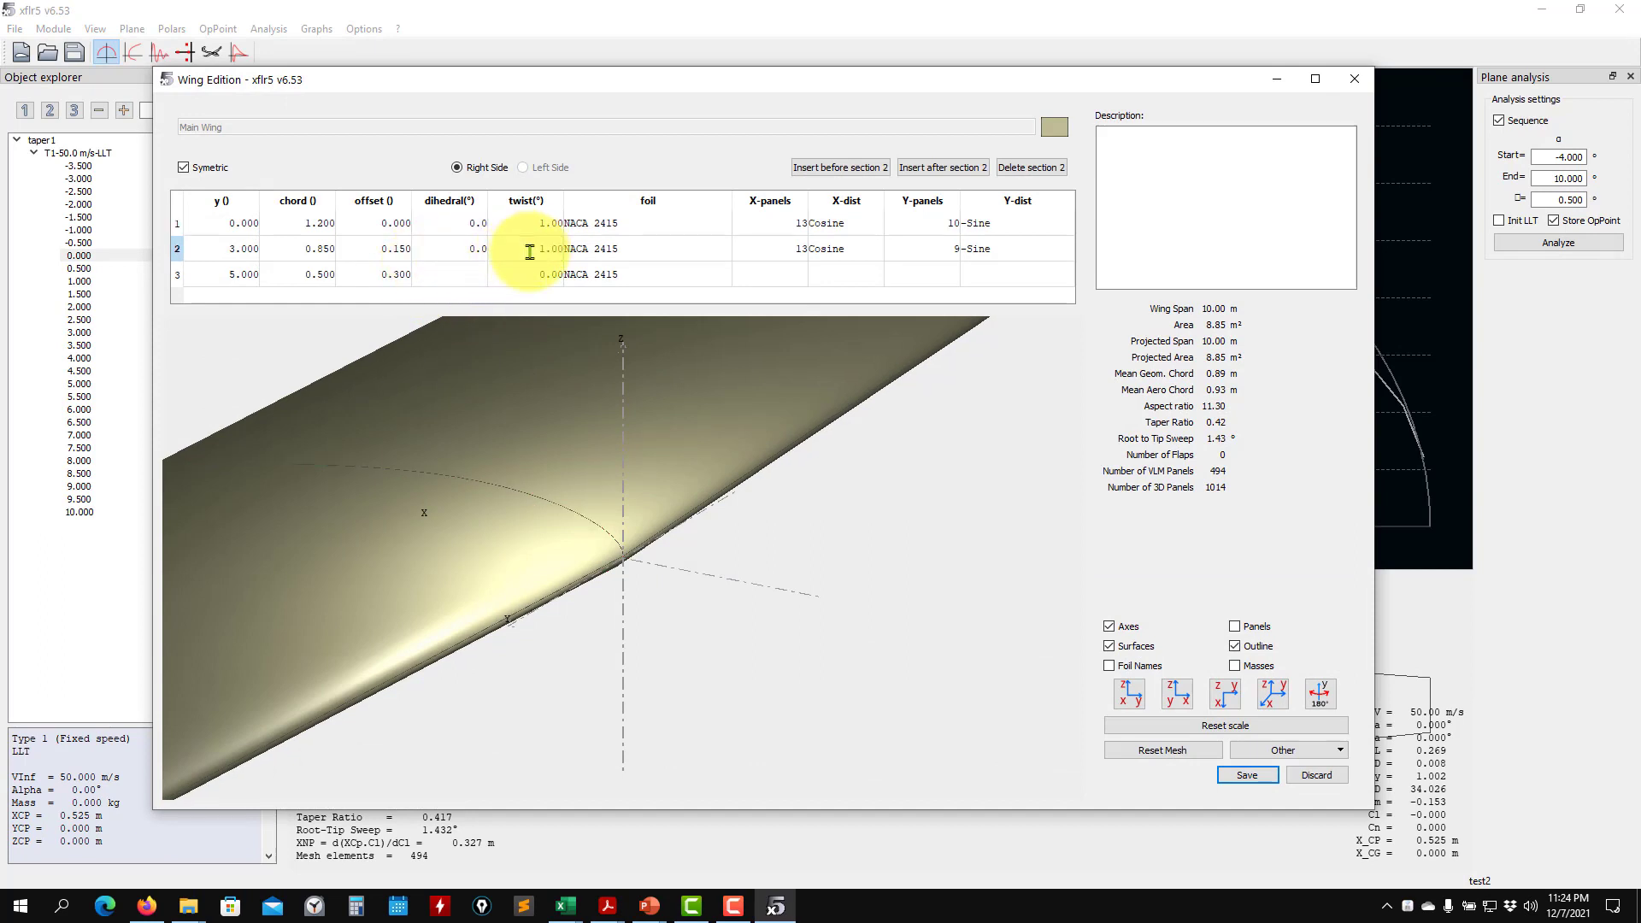
left_click_drag(542, 604, 305, 703)
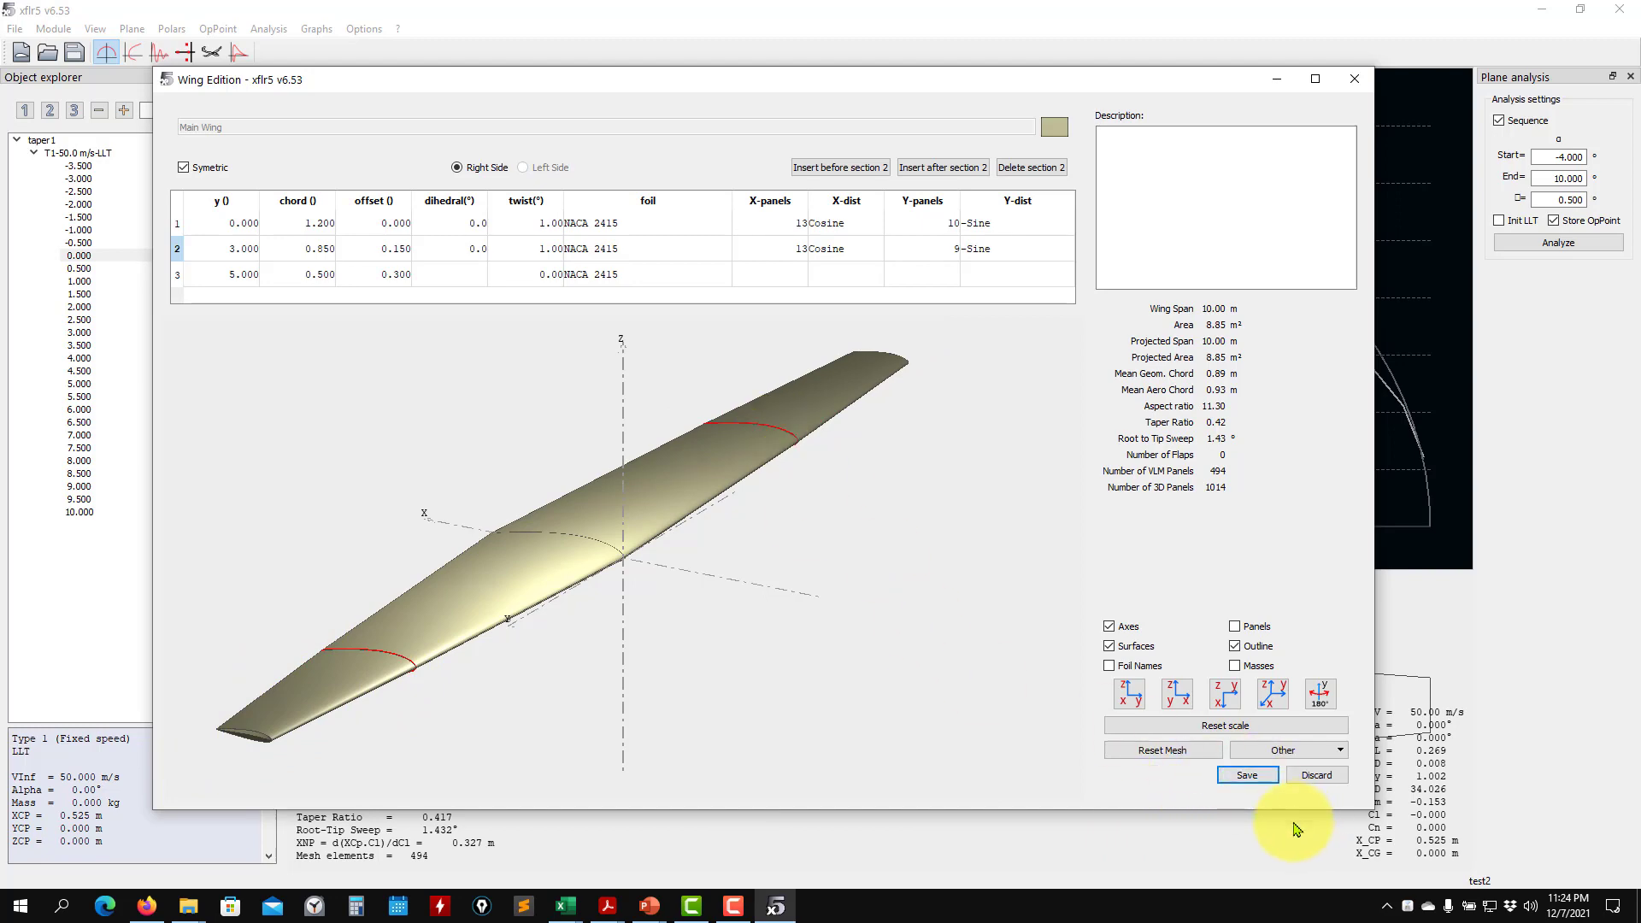
left_click(1248, 776)
left_click(786, 481)
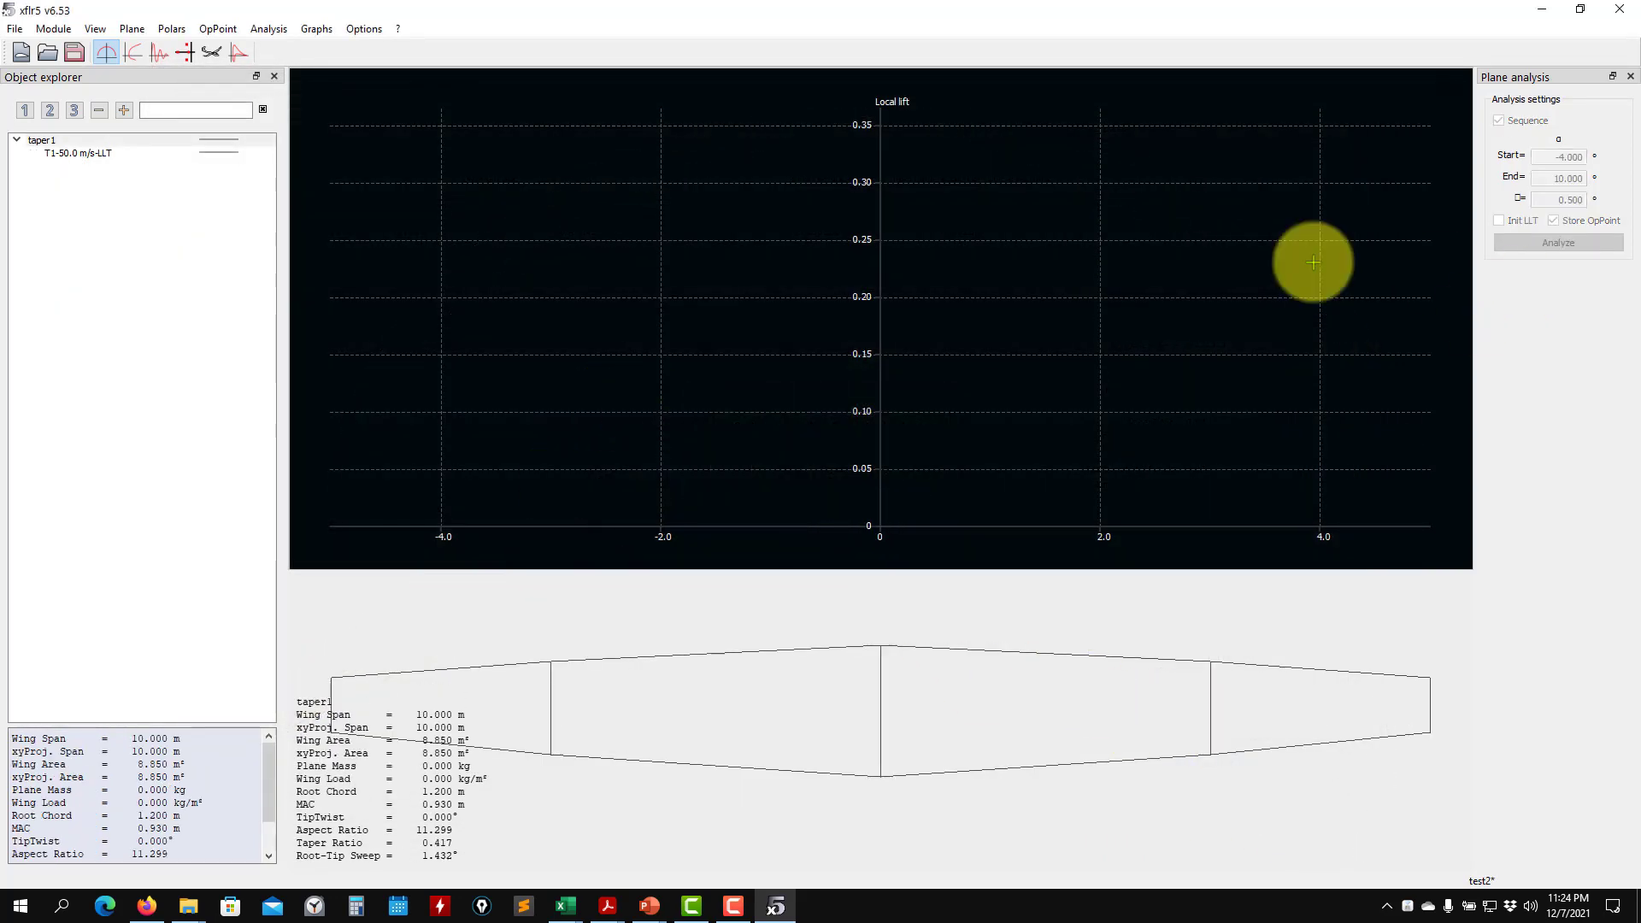
Run the T1 50 m/s LLT analysis of the retwisted wing from -4° to 10° and inspect its local lift curve
left_click(92, 153)
left_click(1561, 245)
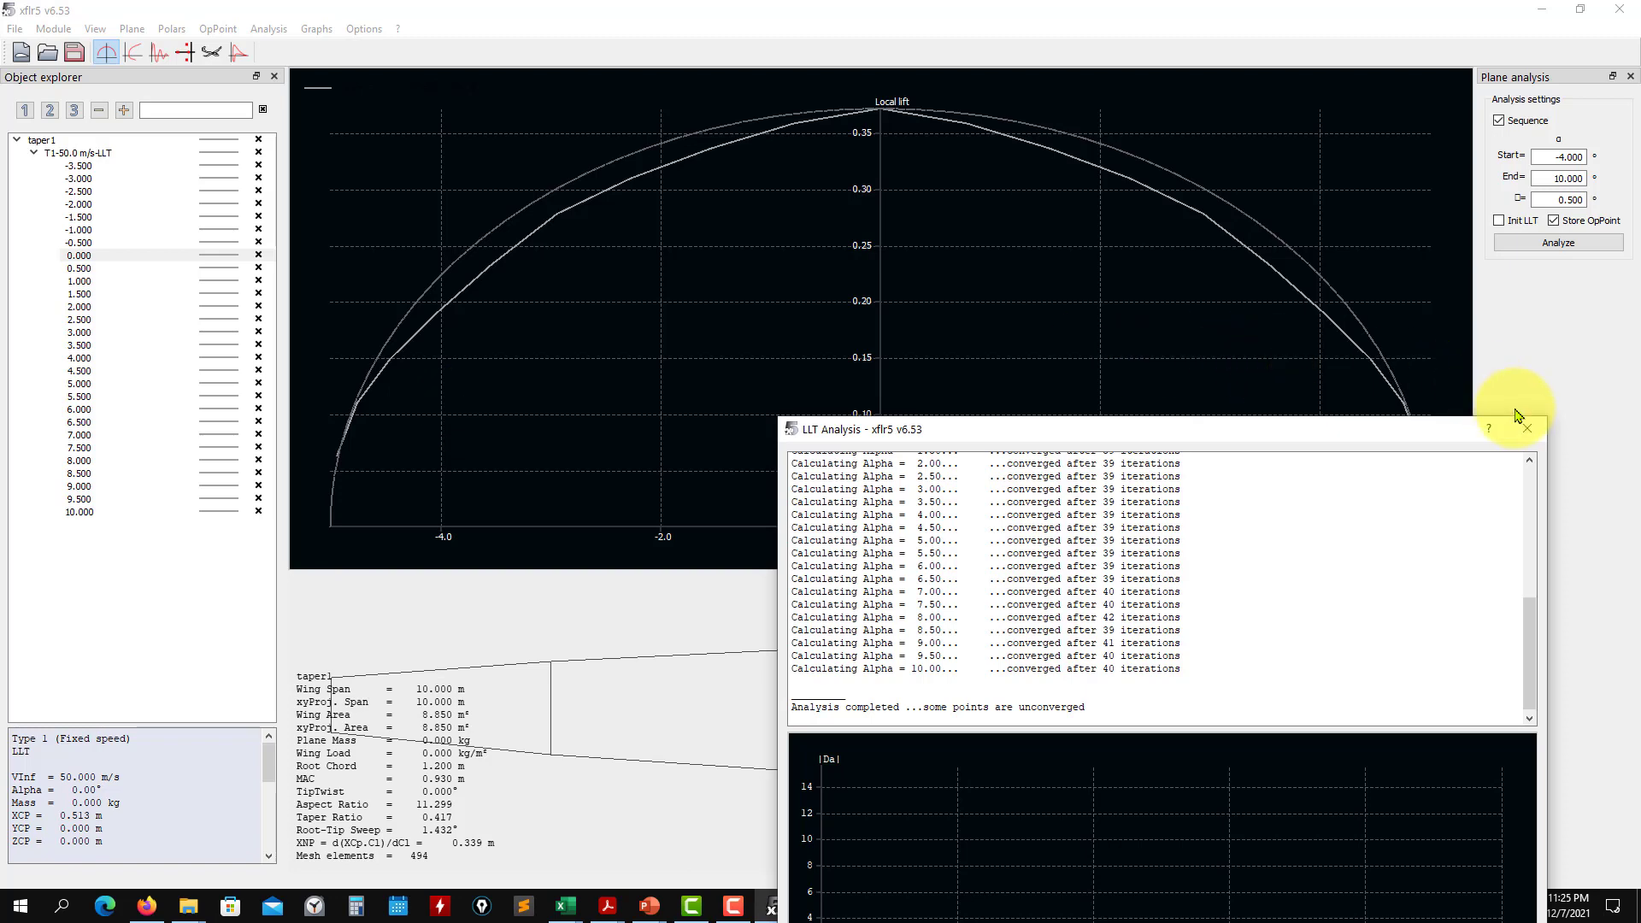
left_click(1526, 434)
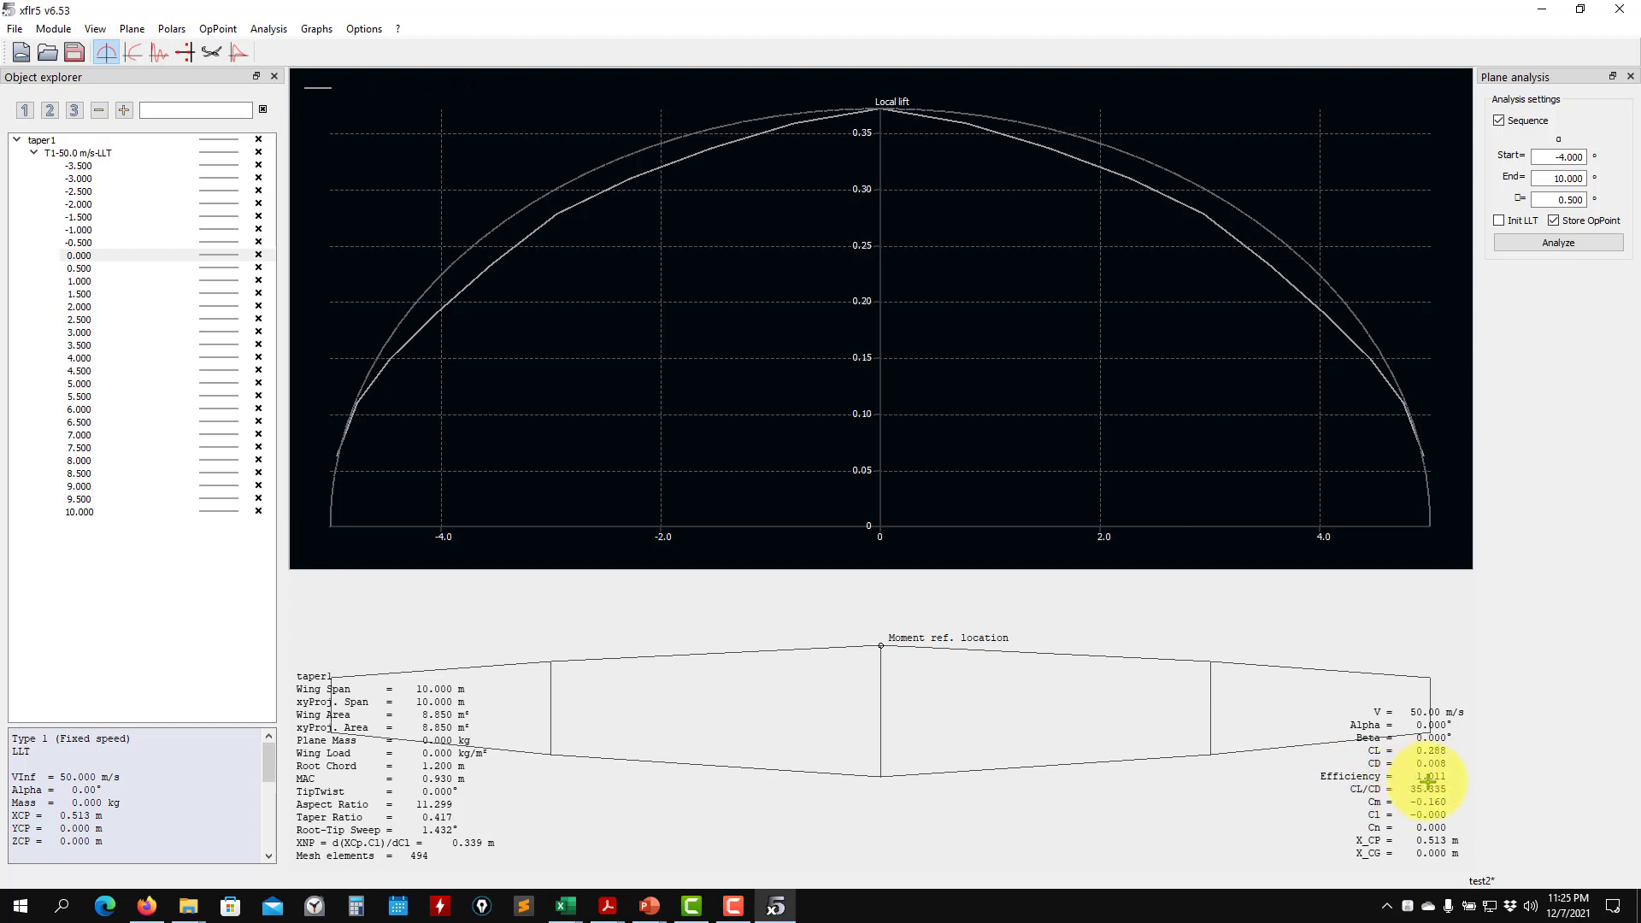
scroll(568, 312, "up", 3)
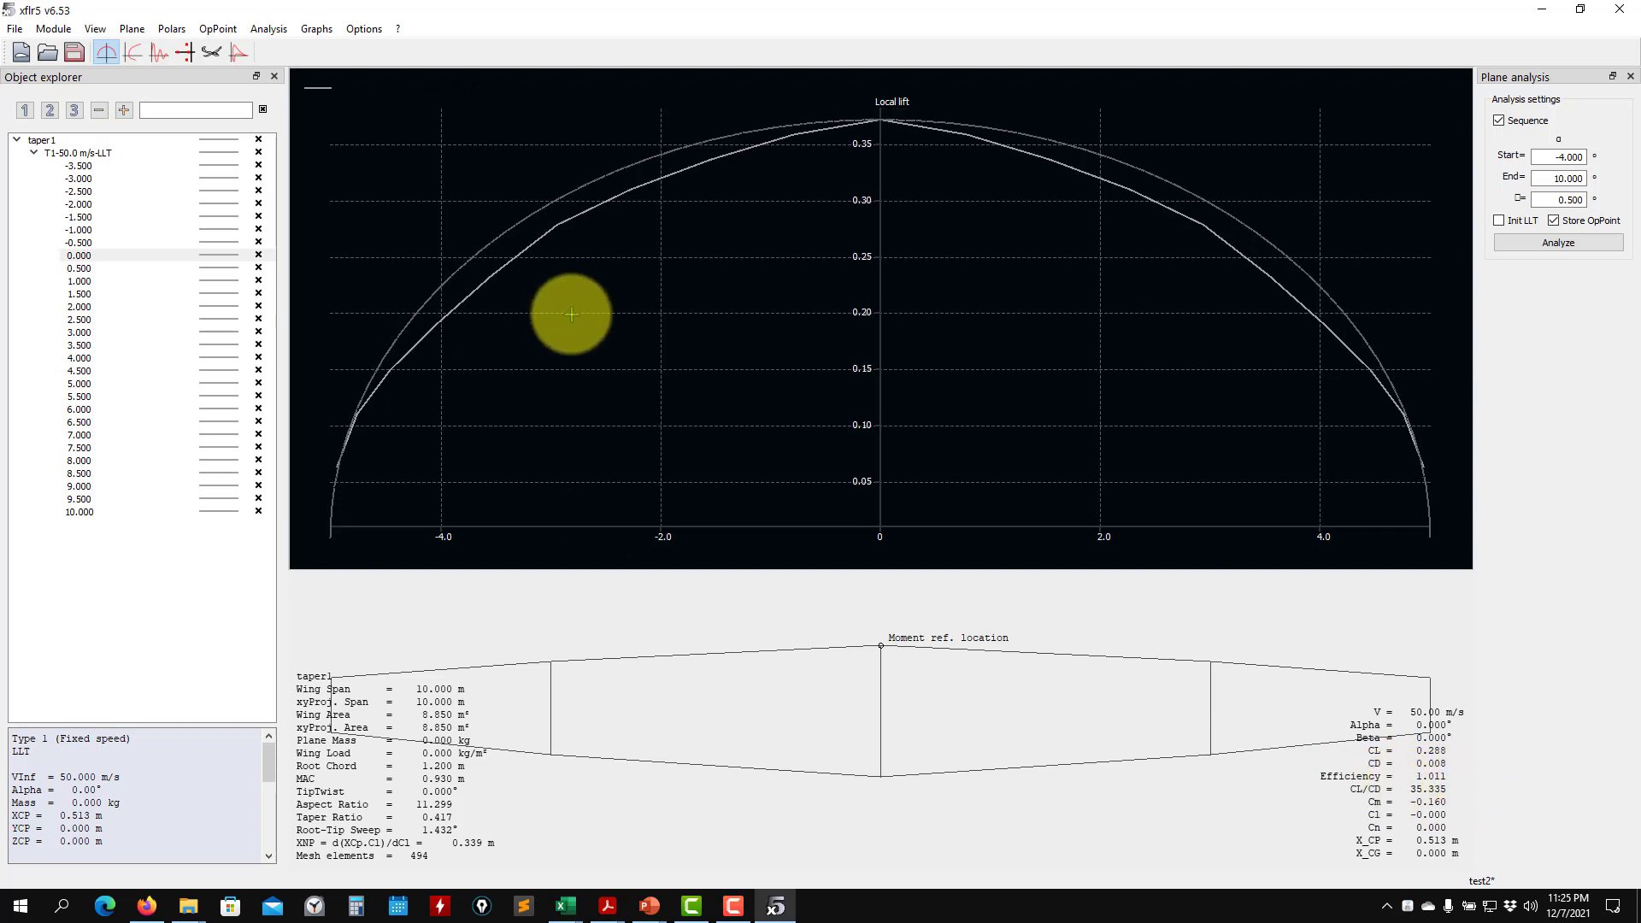
scroll(571, 315, "down", 3)
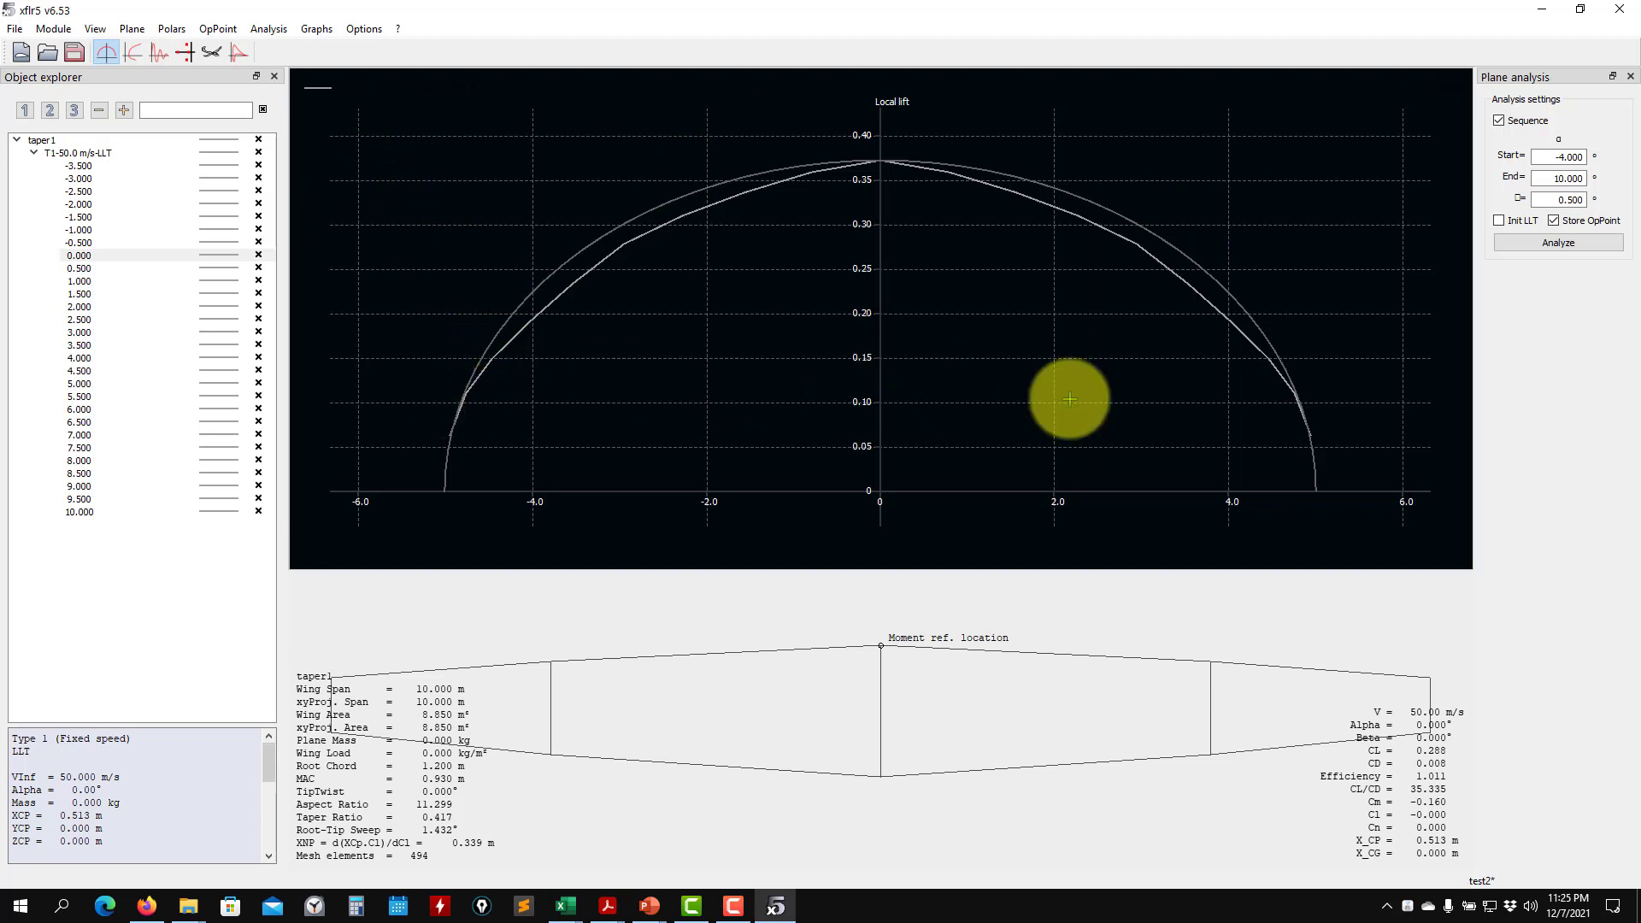
Set the lifting line method's number of spanwise stations to 40 in the advanced wing analysis settings
left_click(269, 28)
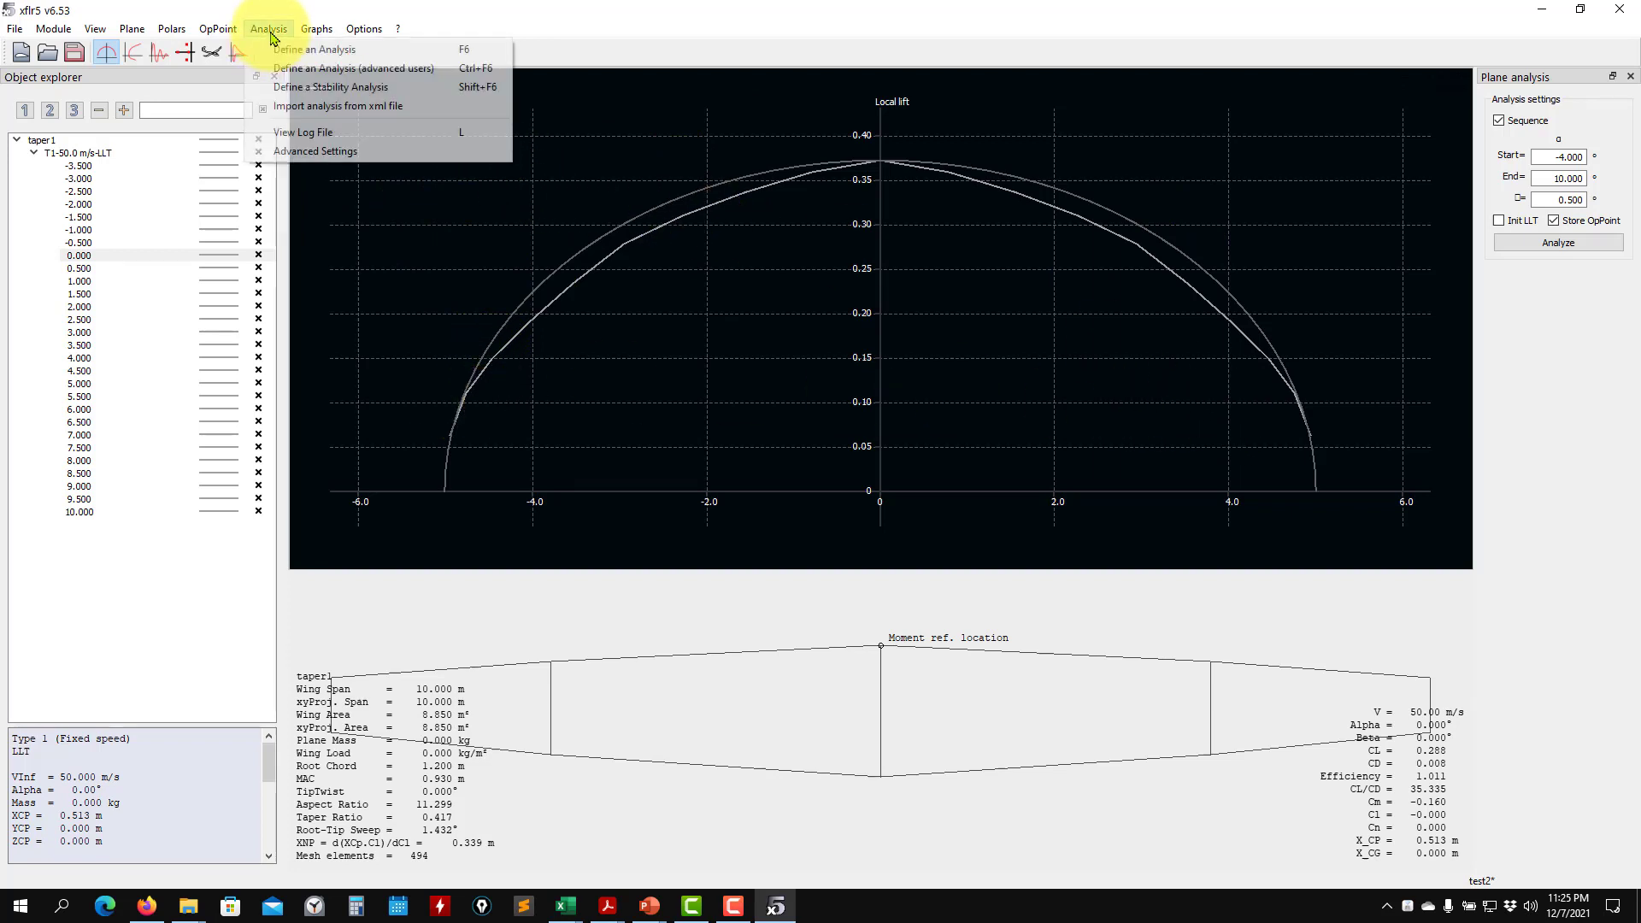
key("Escape")
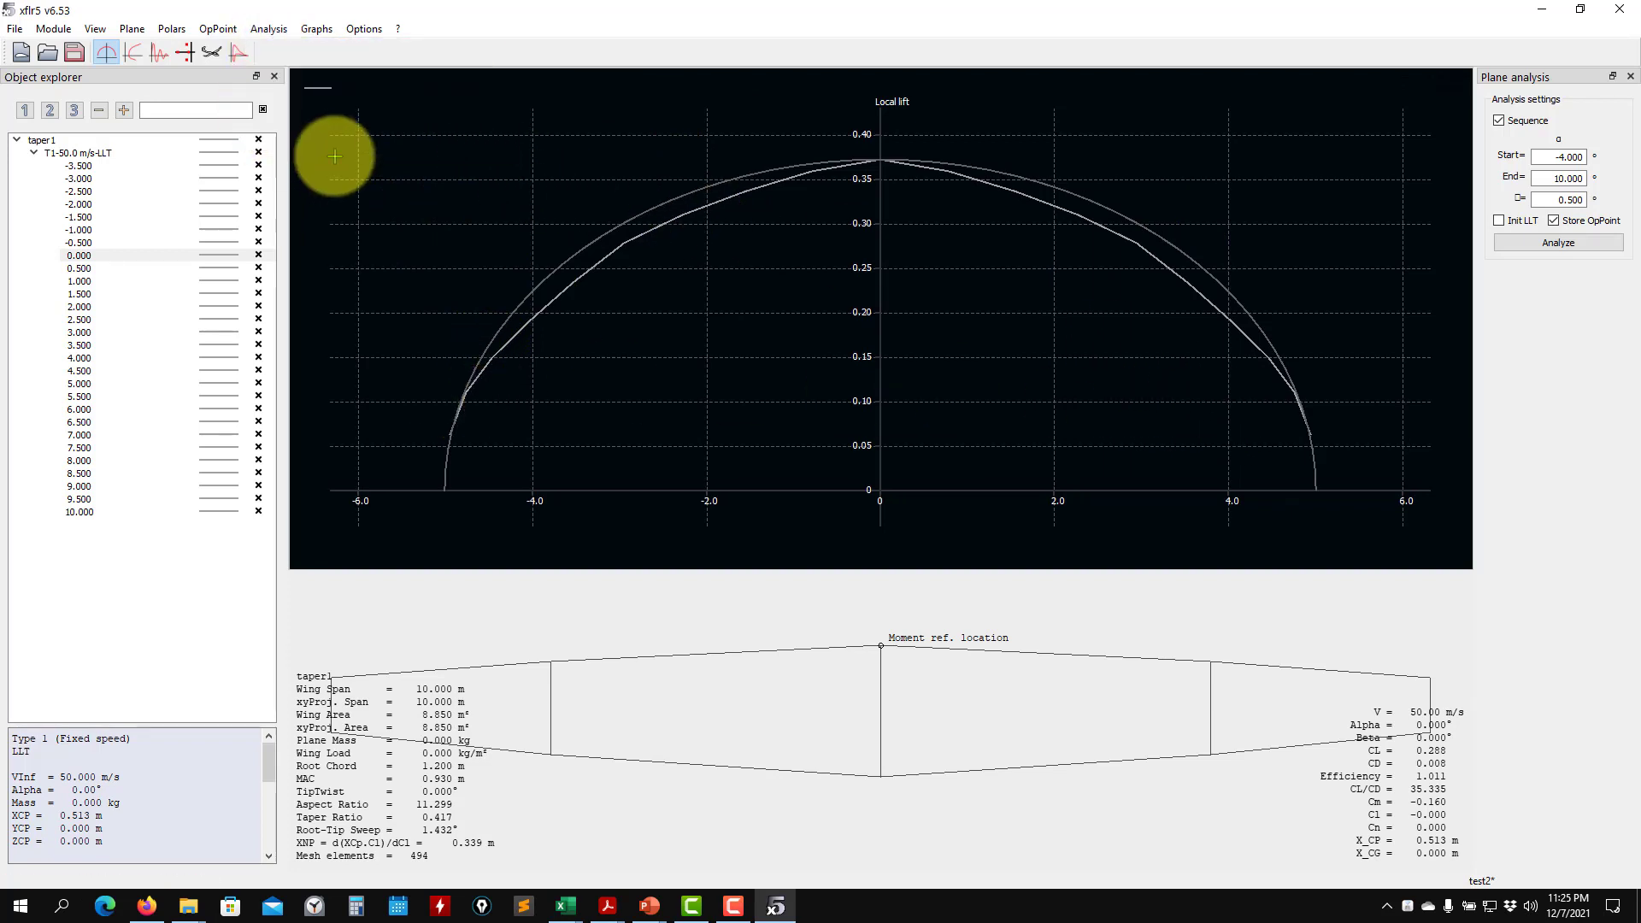
left_click(269, 28)
left_click(301, 150)
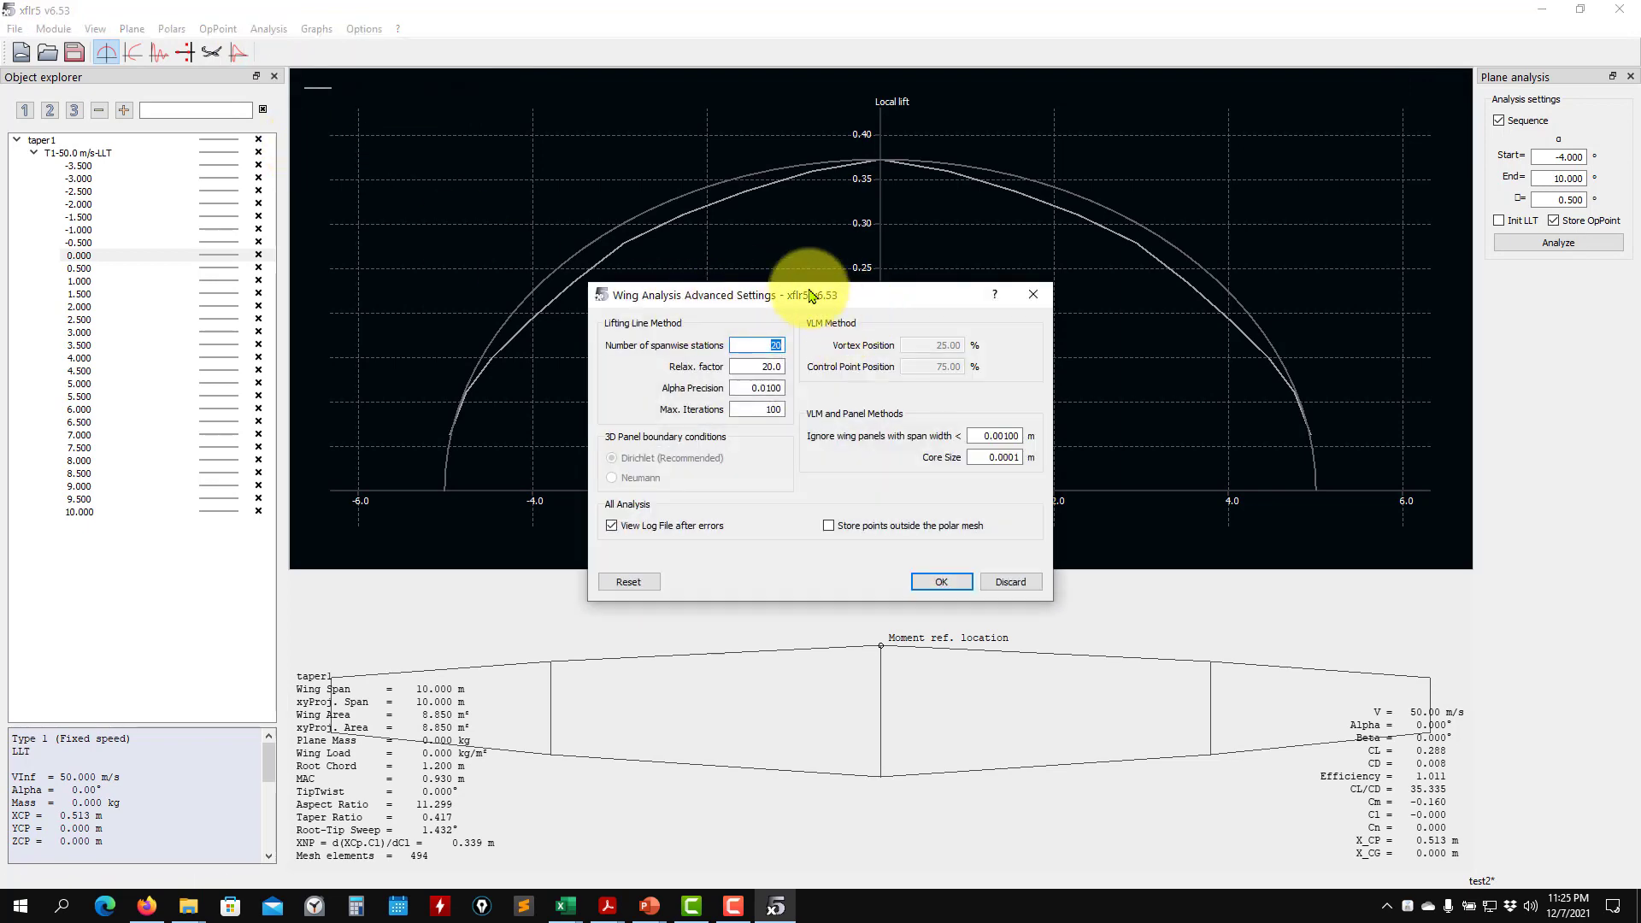
left_click_drag(810, 296, 383, 145)
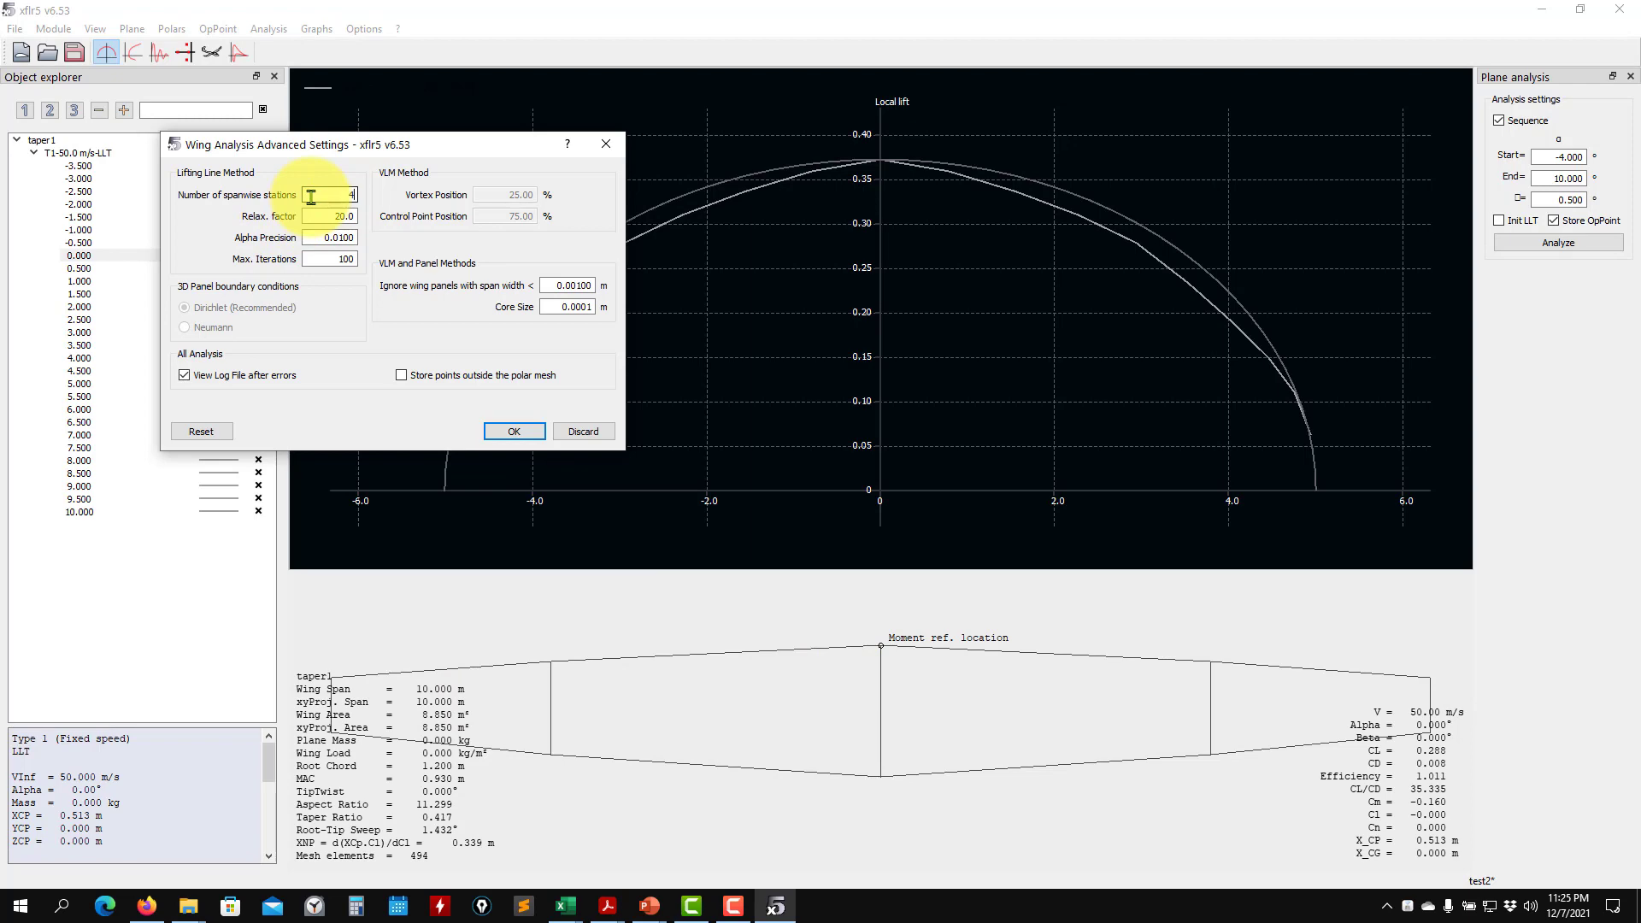
left_click(513, 432)
Rerun the T1 50 m/s LLT analysis with 40 stations and examine its convergence log from start to end
left_click(1581, 244)
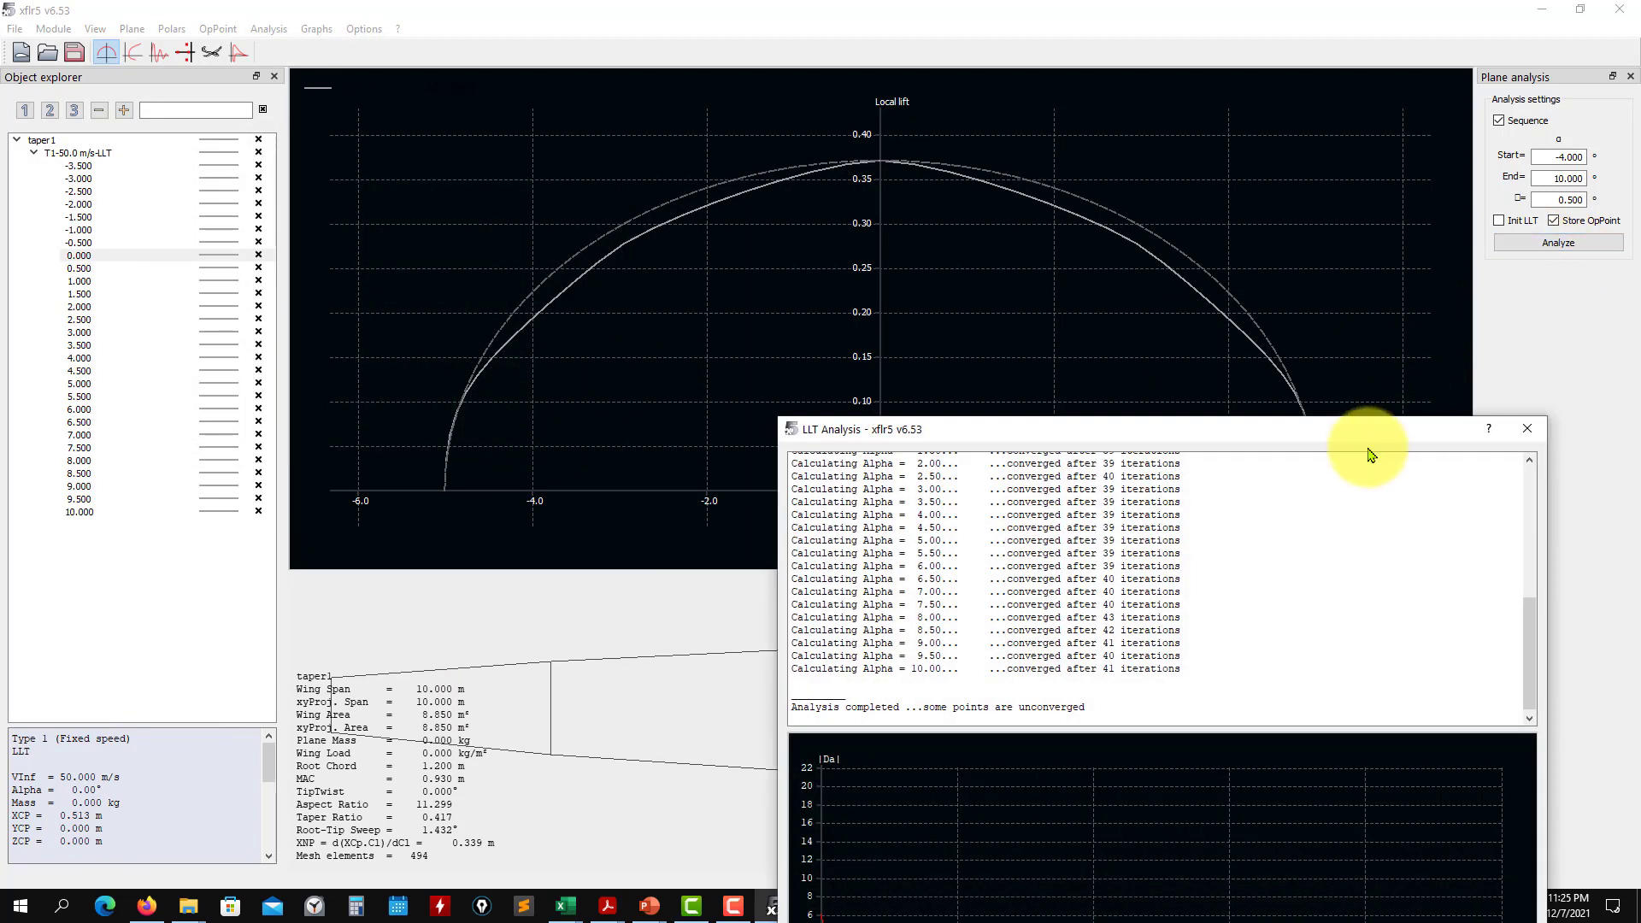
scroll(1275, 557, "up", 8)
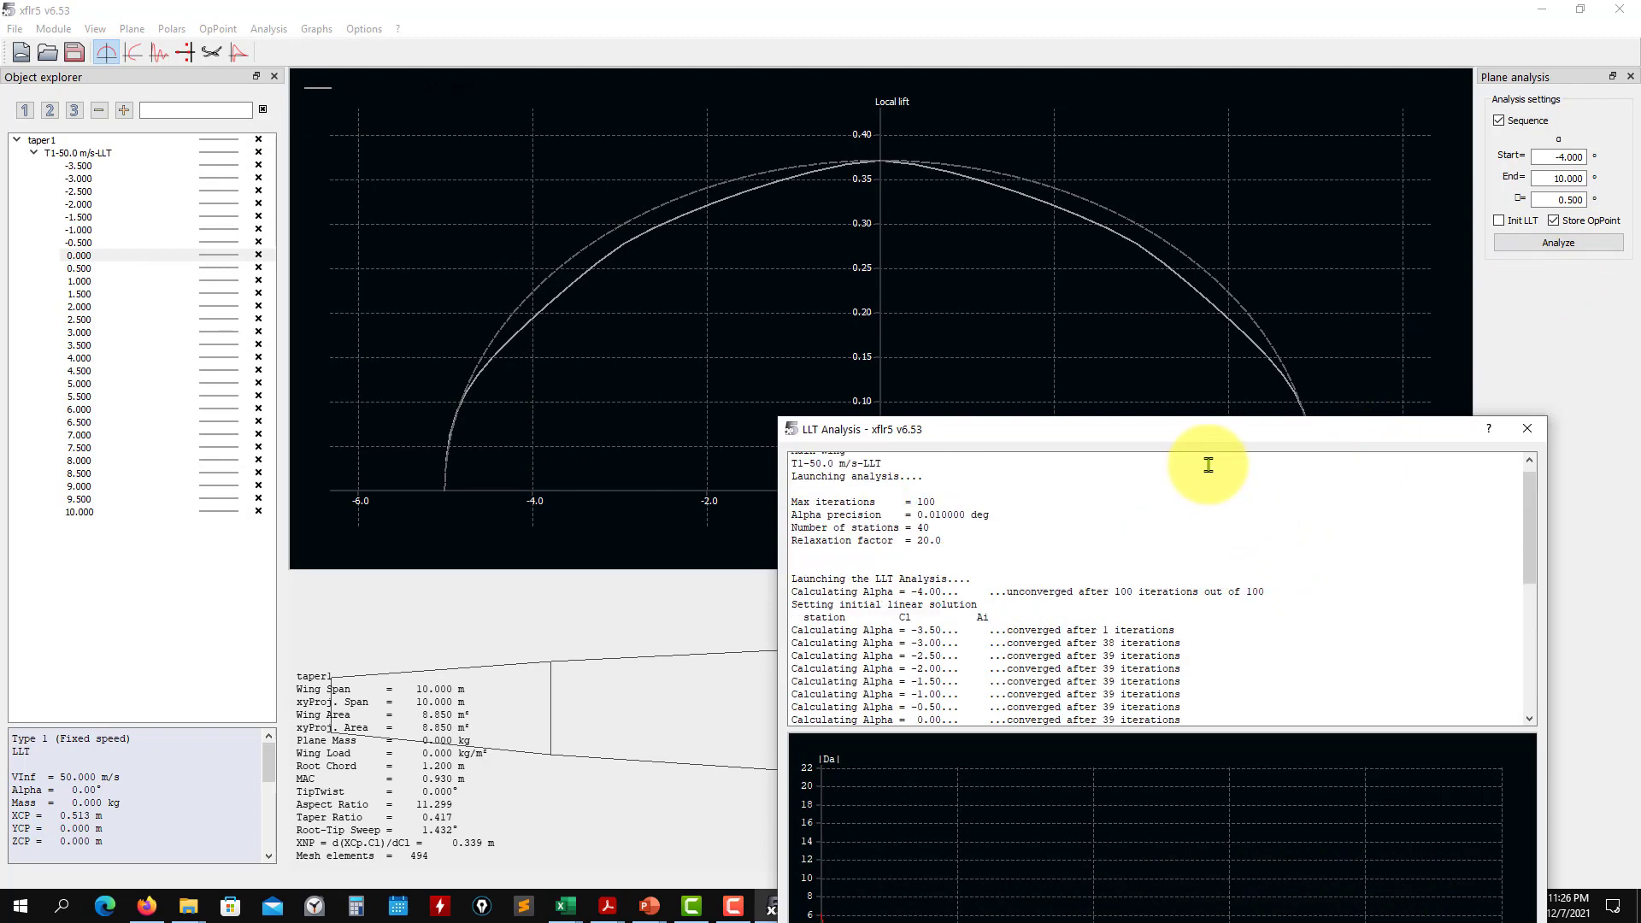
left_click_drag(1230, 447, 971, 146)
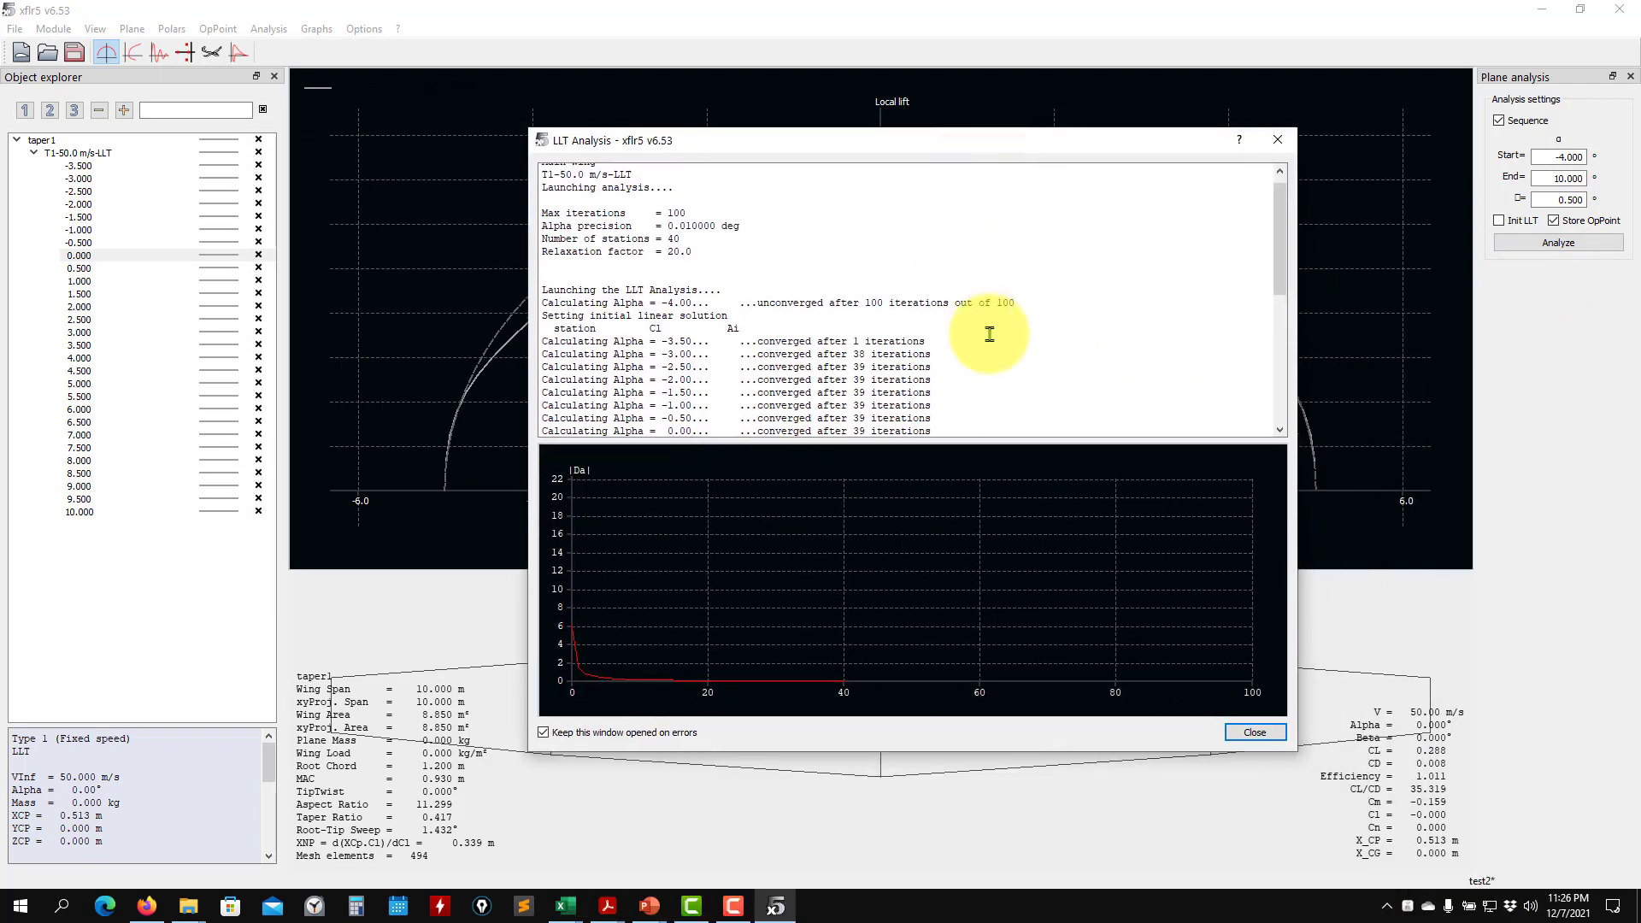
scroll(989, 337, "down", 8)
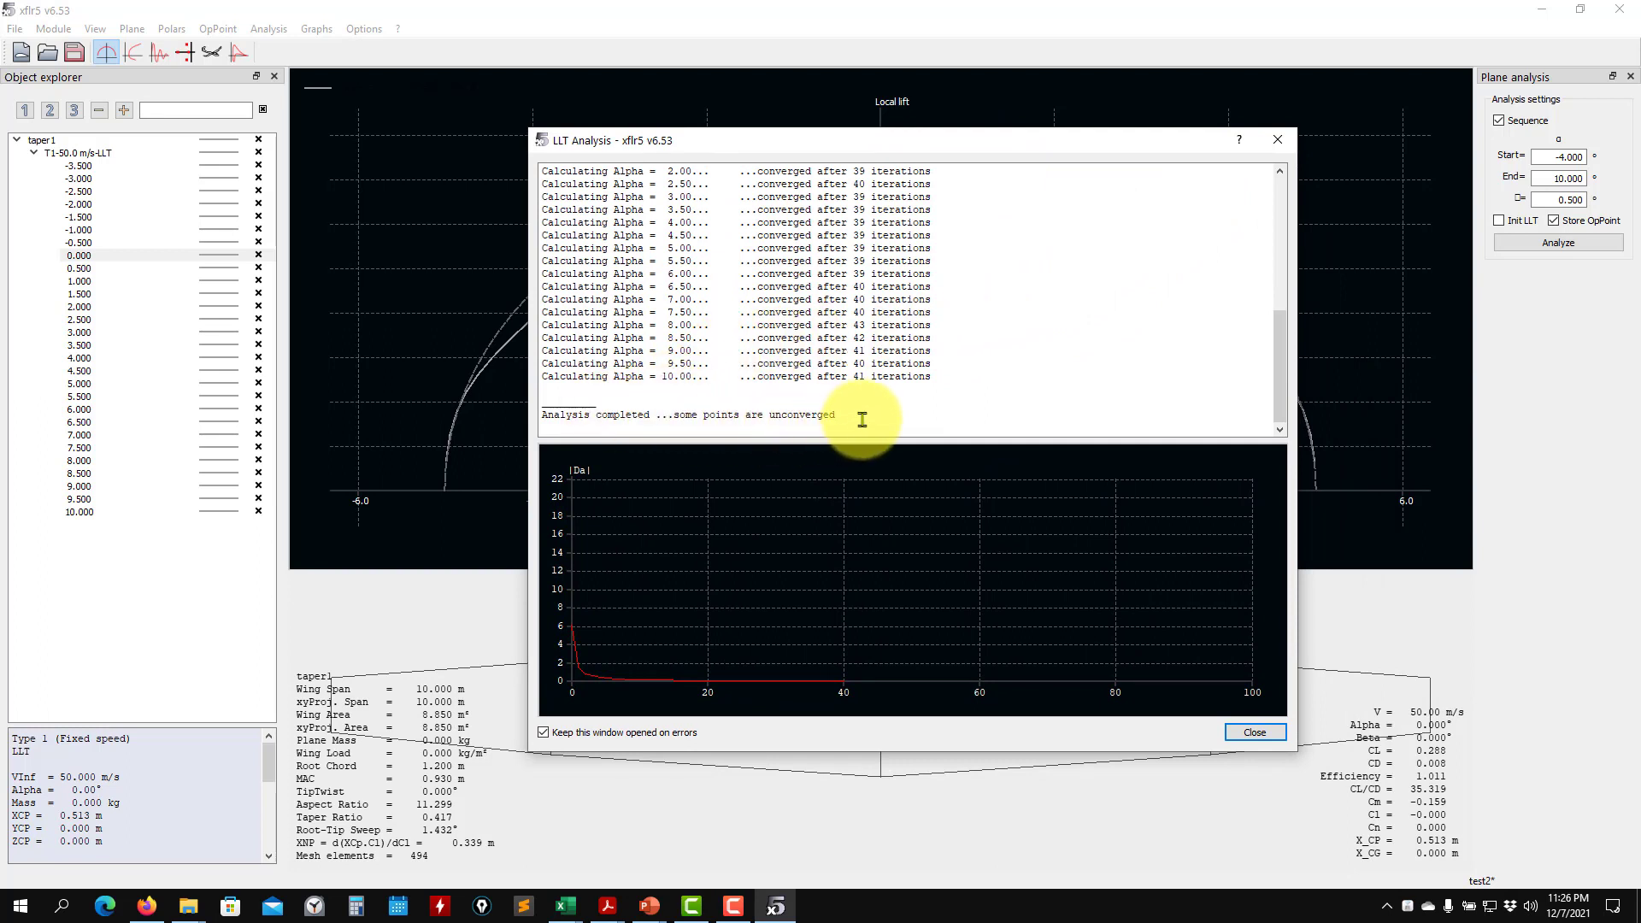
left_click_drag(857, 417, 541, 414)
left_click(1067, 623)
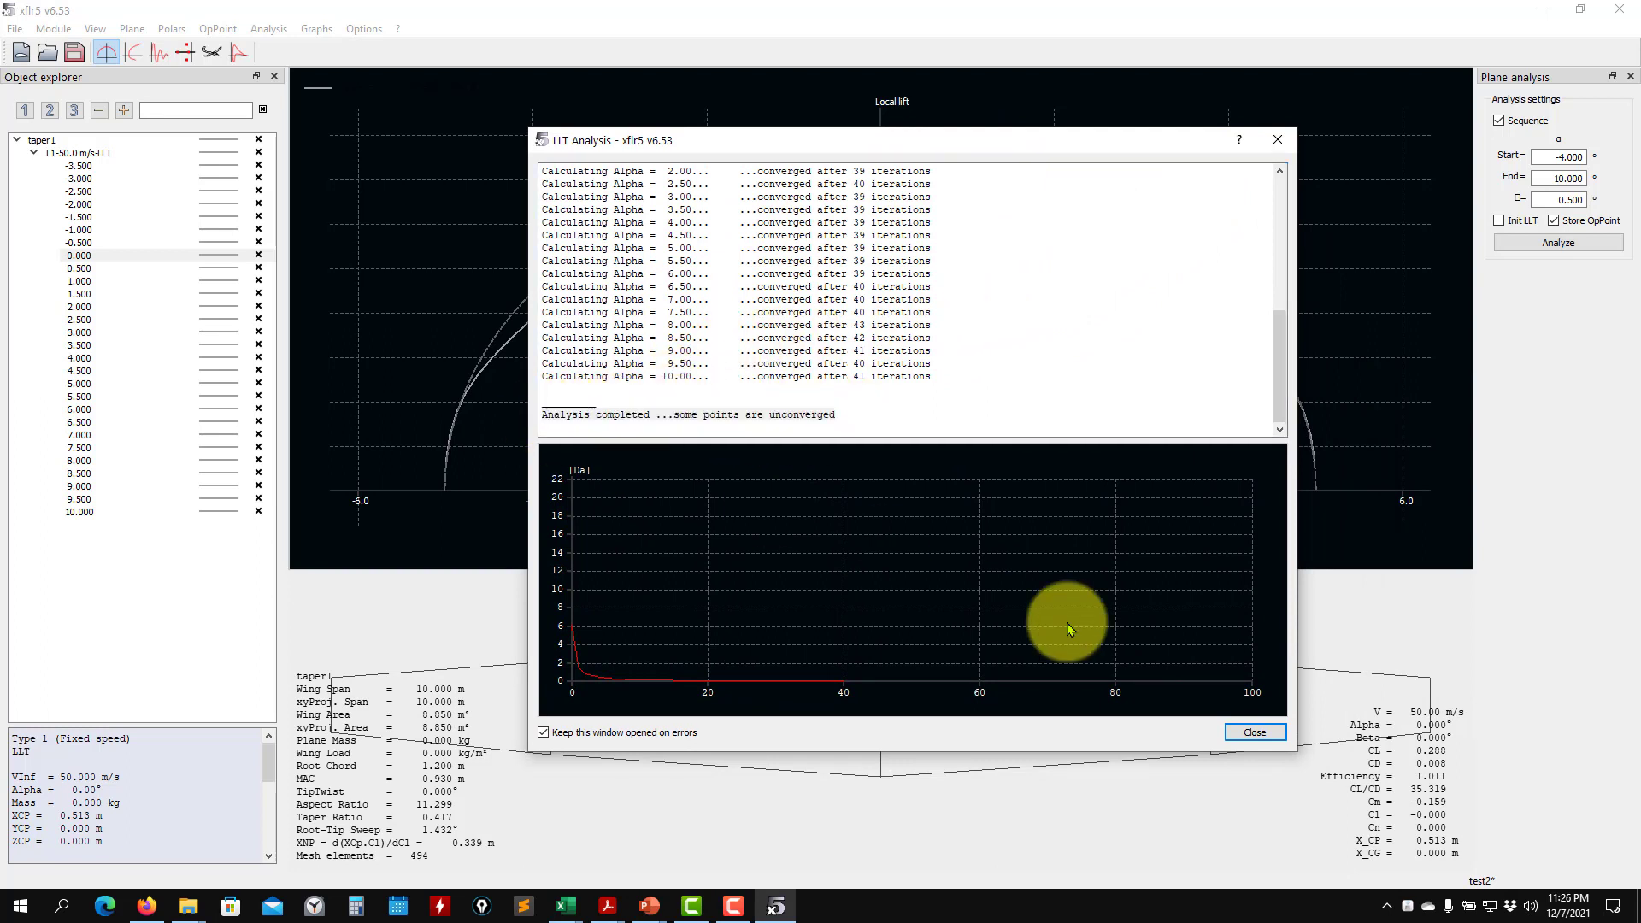
left_click_drag(862, 423, 520, 401)
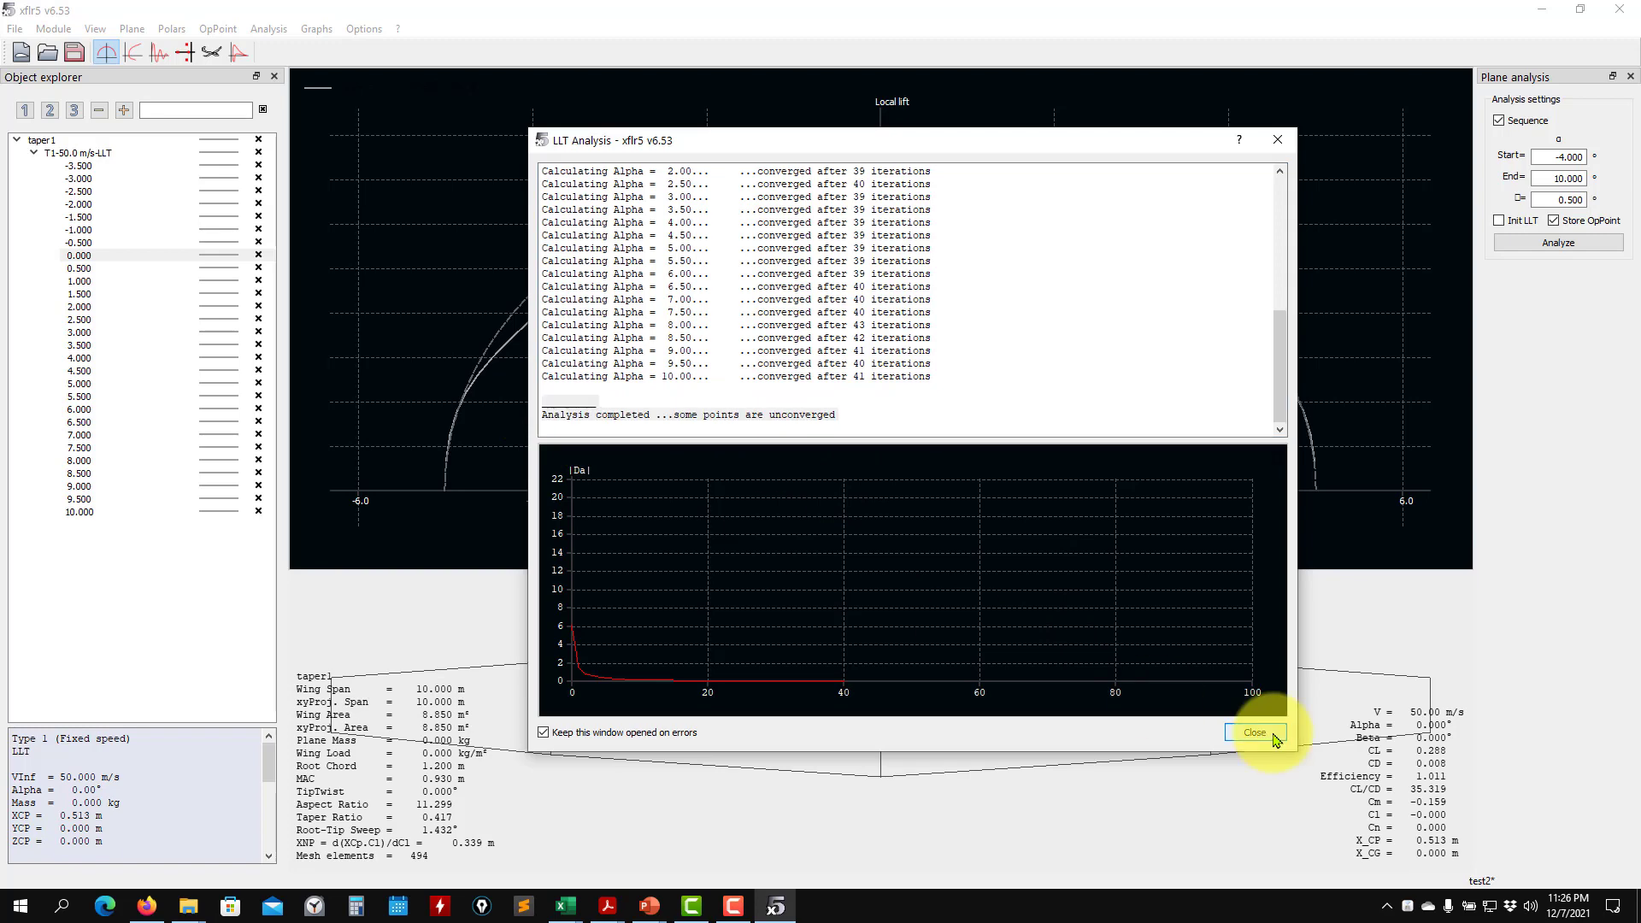
left_click(1255, 732)
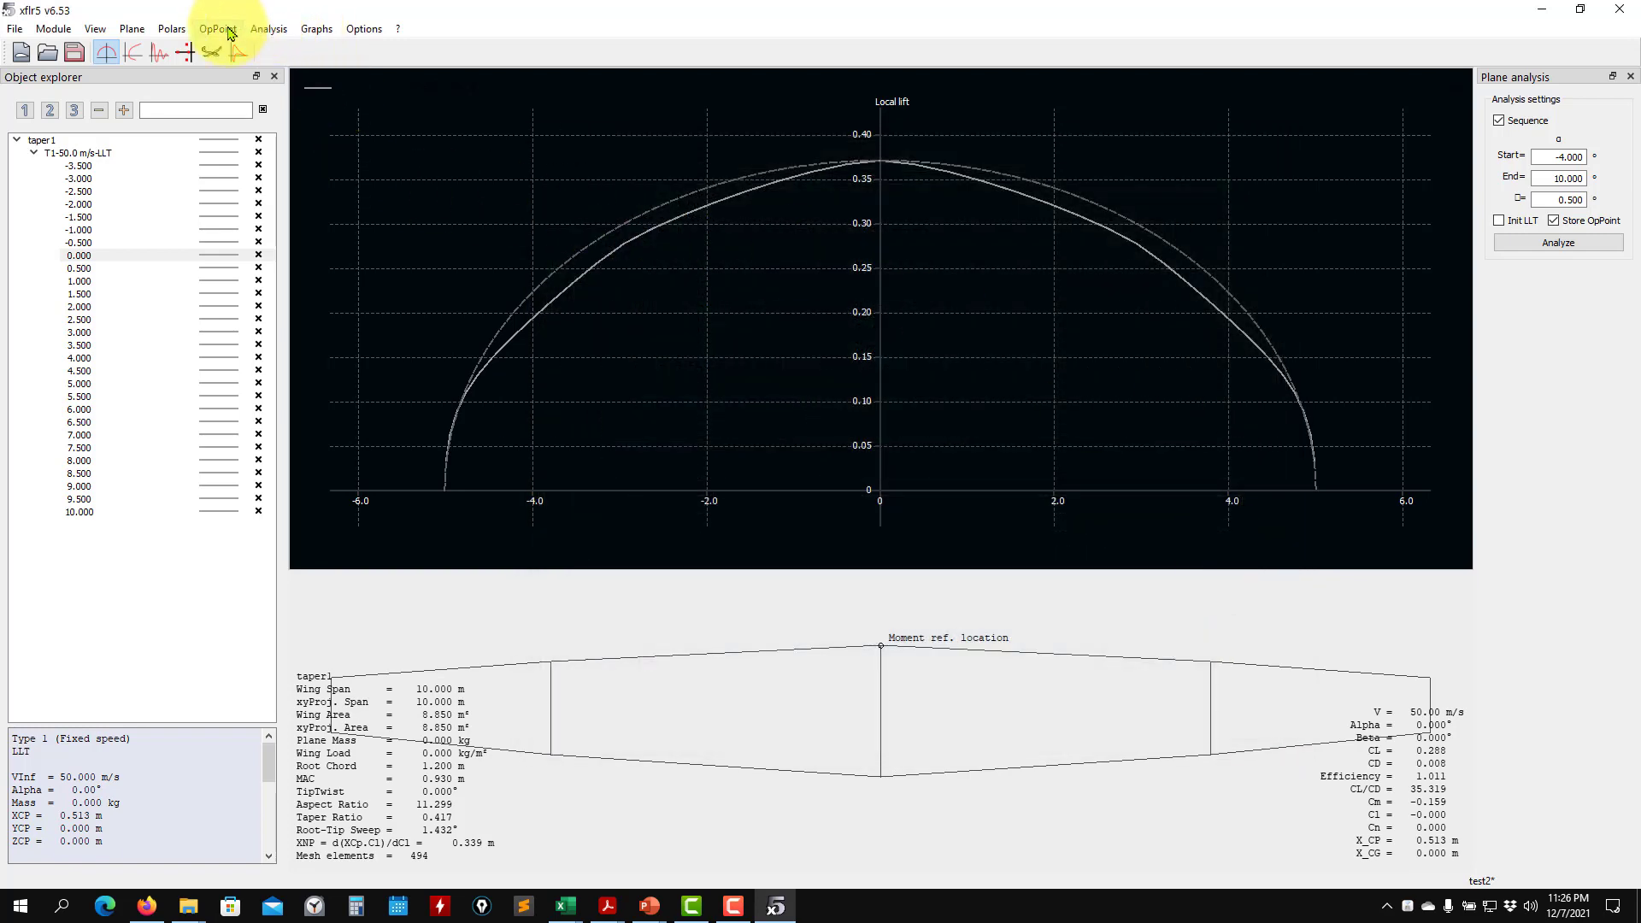
Set the LLT relaxation factor to 50 and rerun the T1 50 m/s analysis from -4° to 10°, closing its log
left_click(269, 28)
left_click(283, 150)
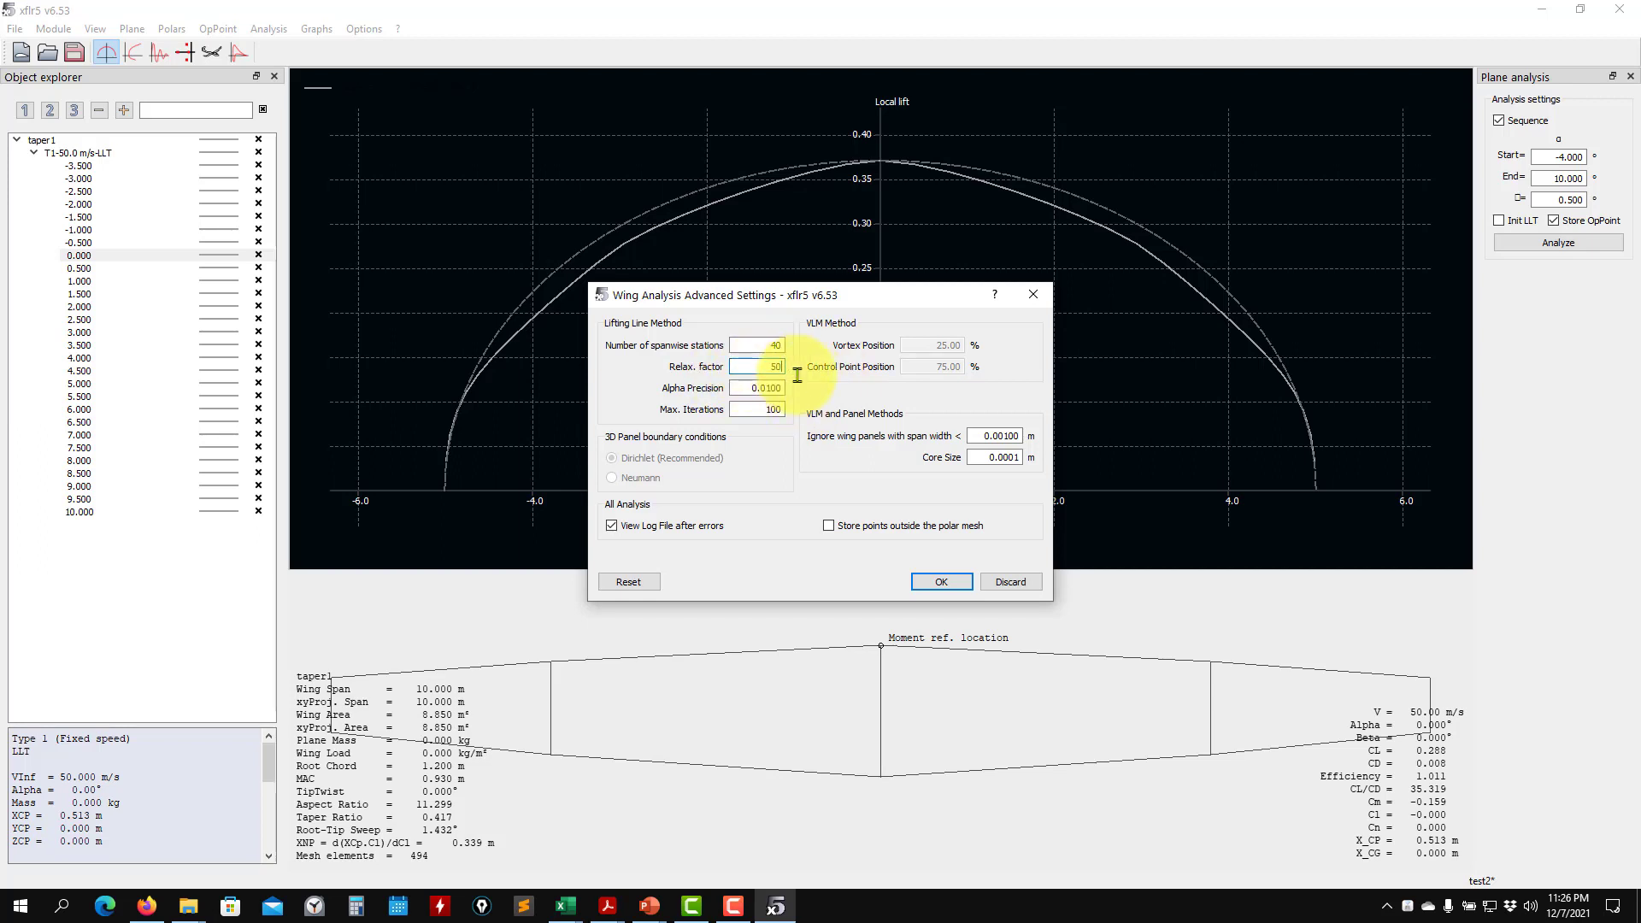
left_click(956, 587)
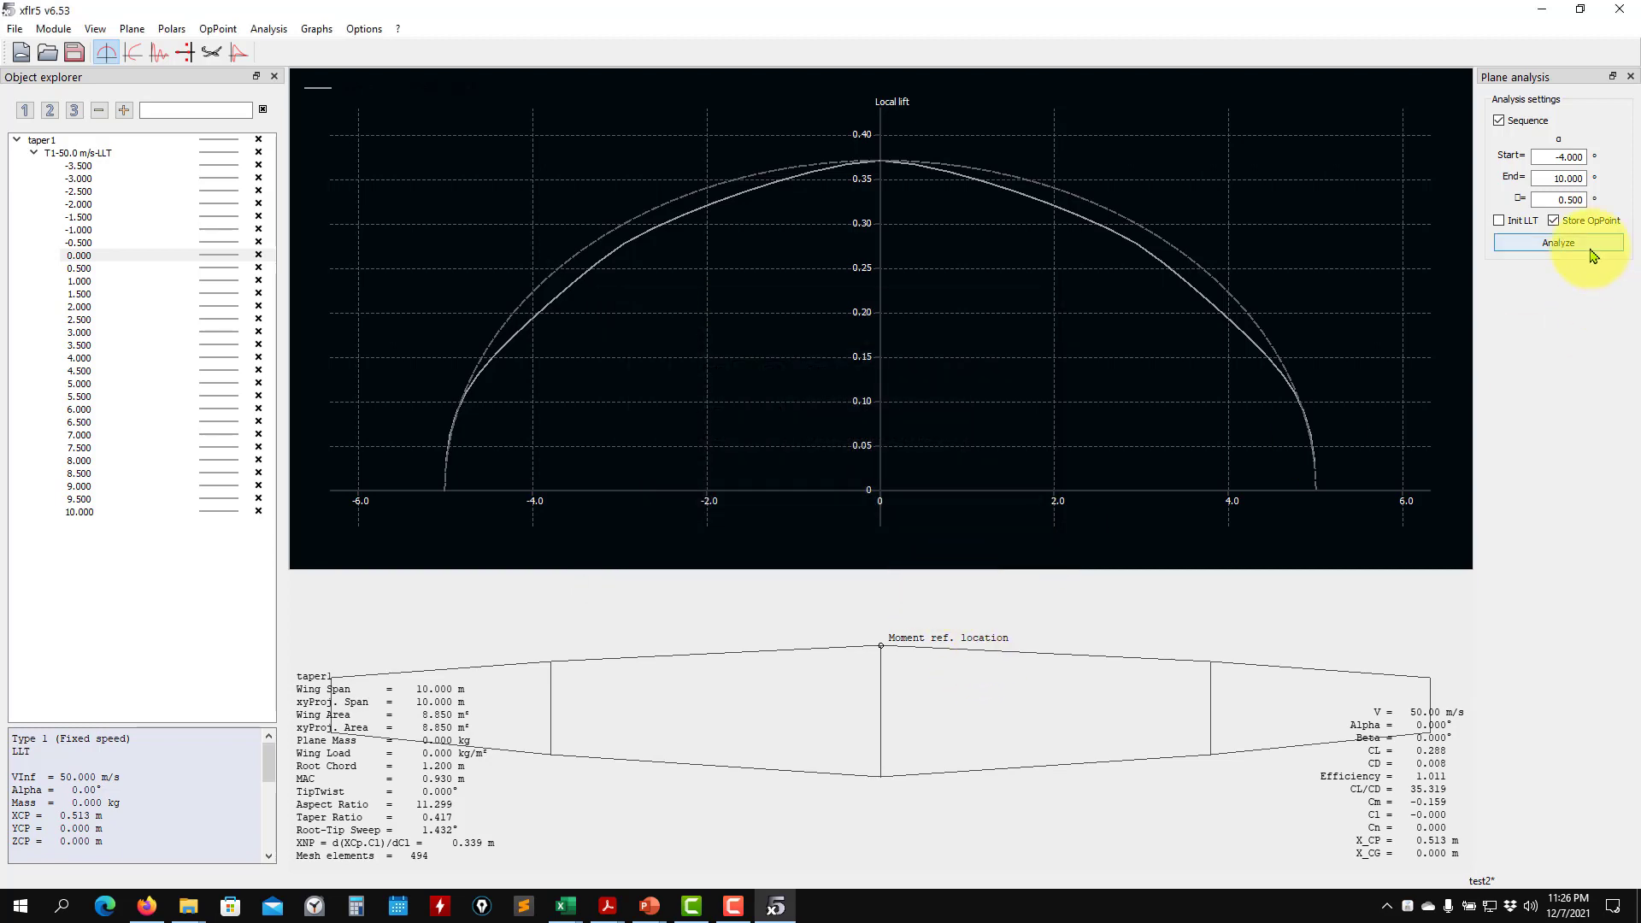
left_click(1559, 243)
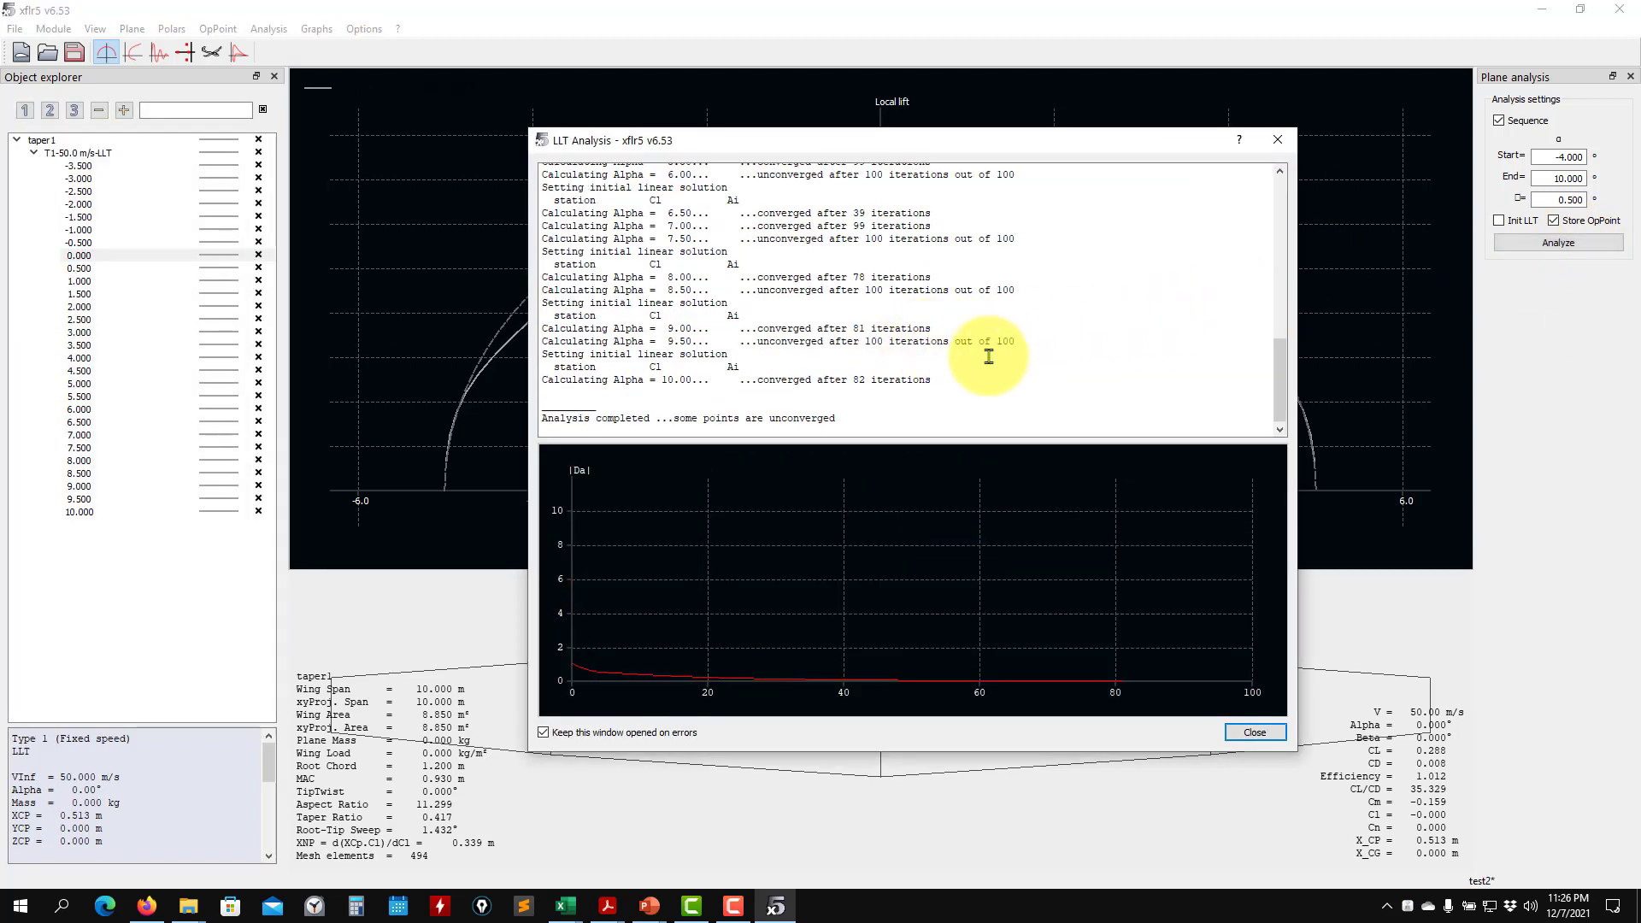
left_click(1254, 732)
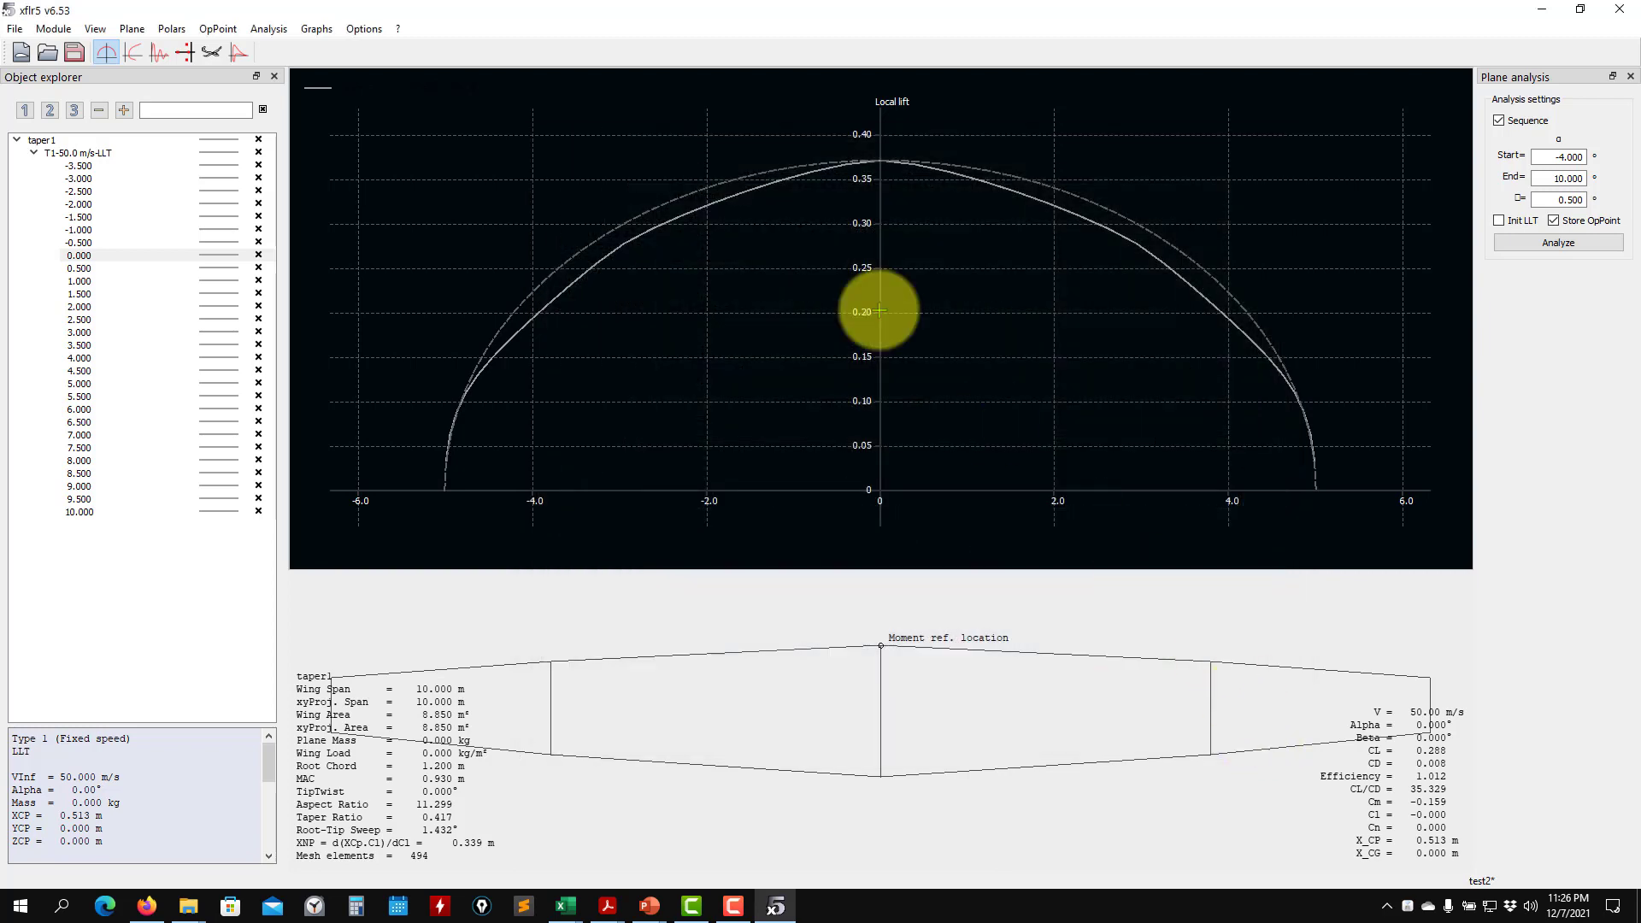
Raise the LLT maximum iterations to 1000 and rerun the T1 50 m/s analysis, closing its log and viewing the local lift graph
left_click(268, 28)
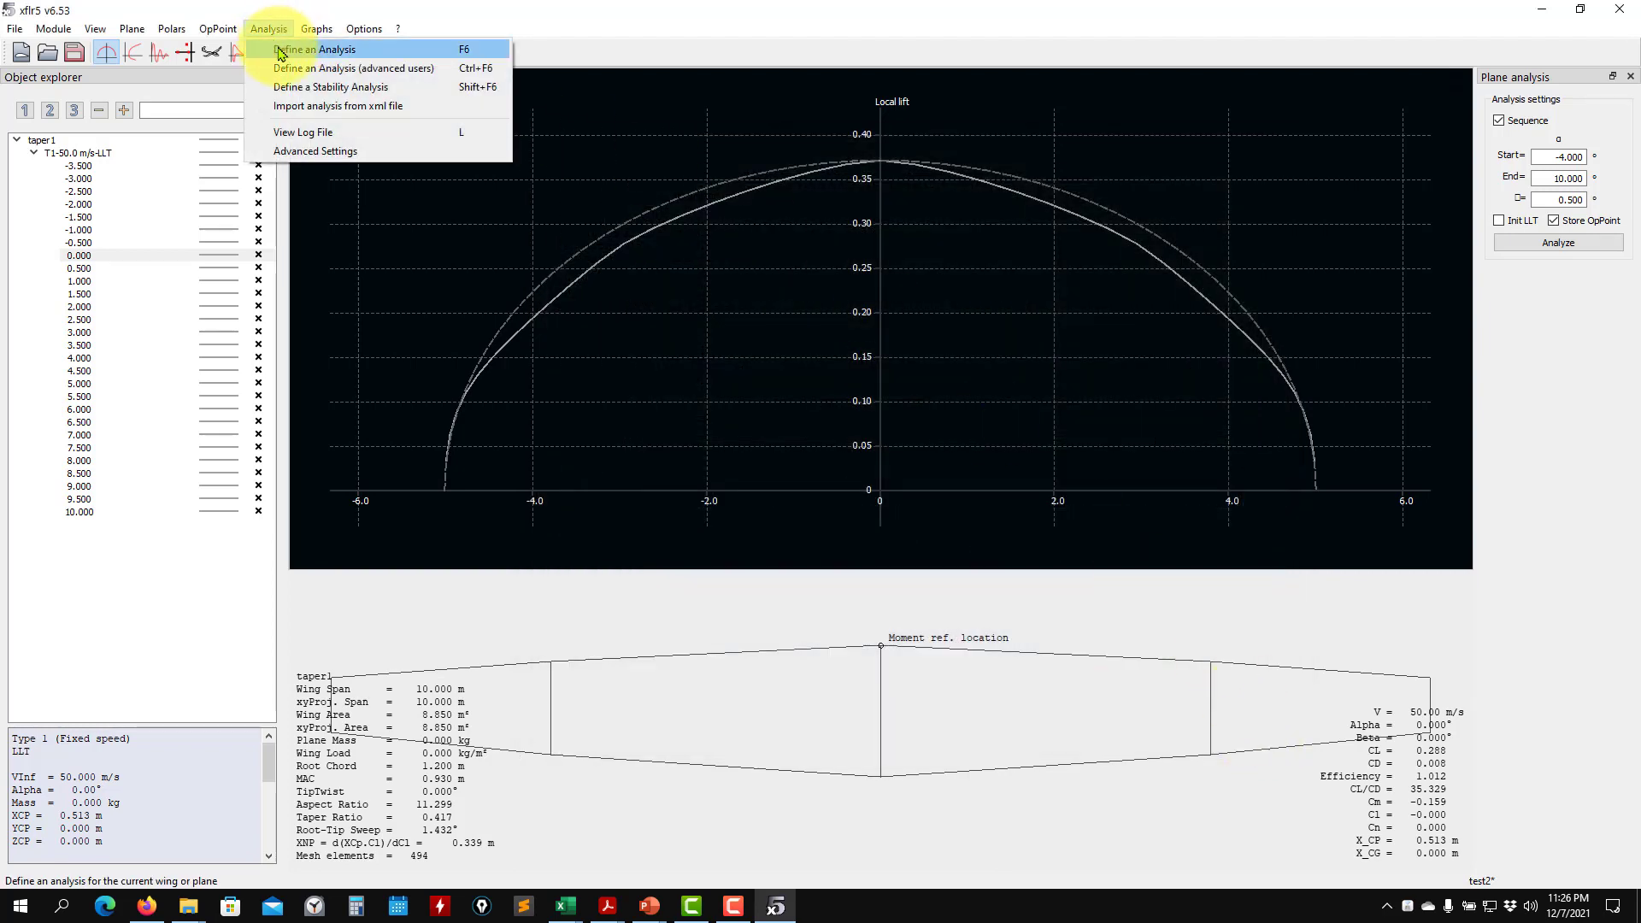
left_click(315, 150)
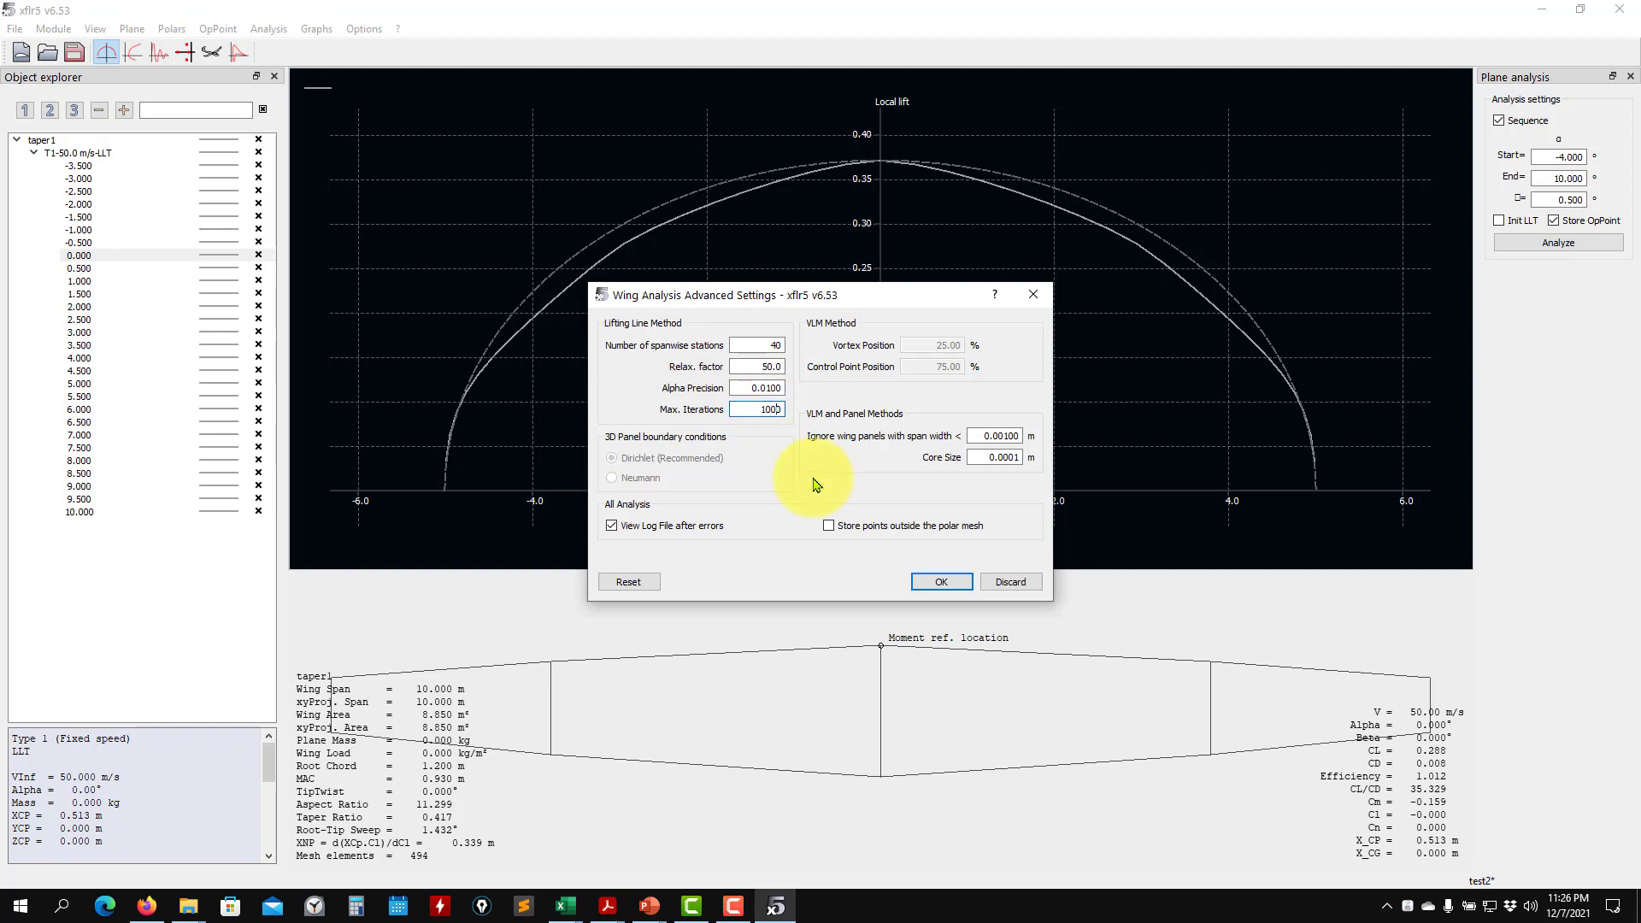
left_click(941, 582)
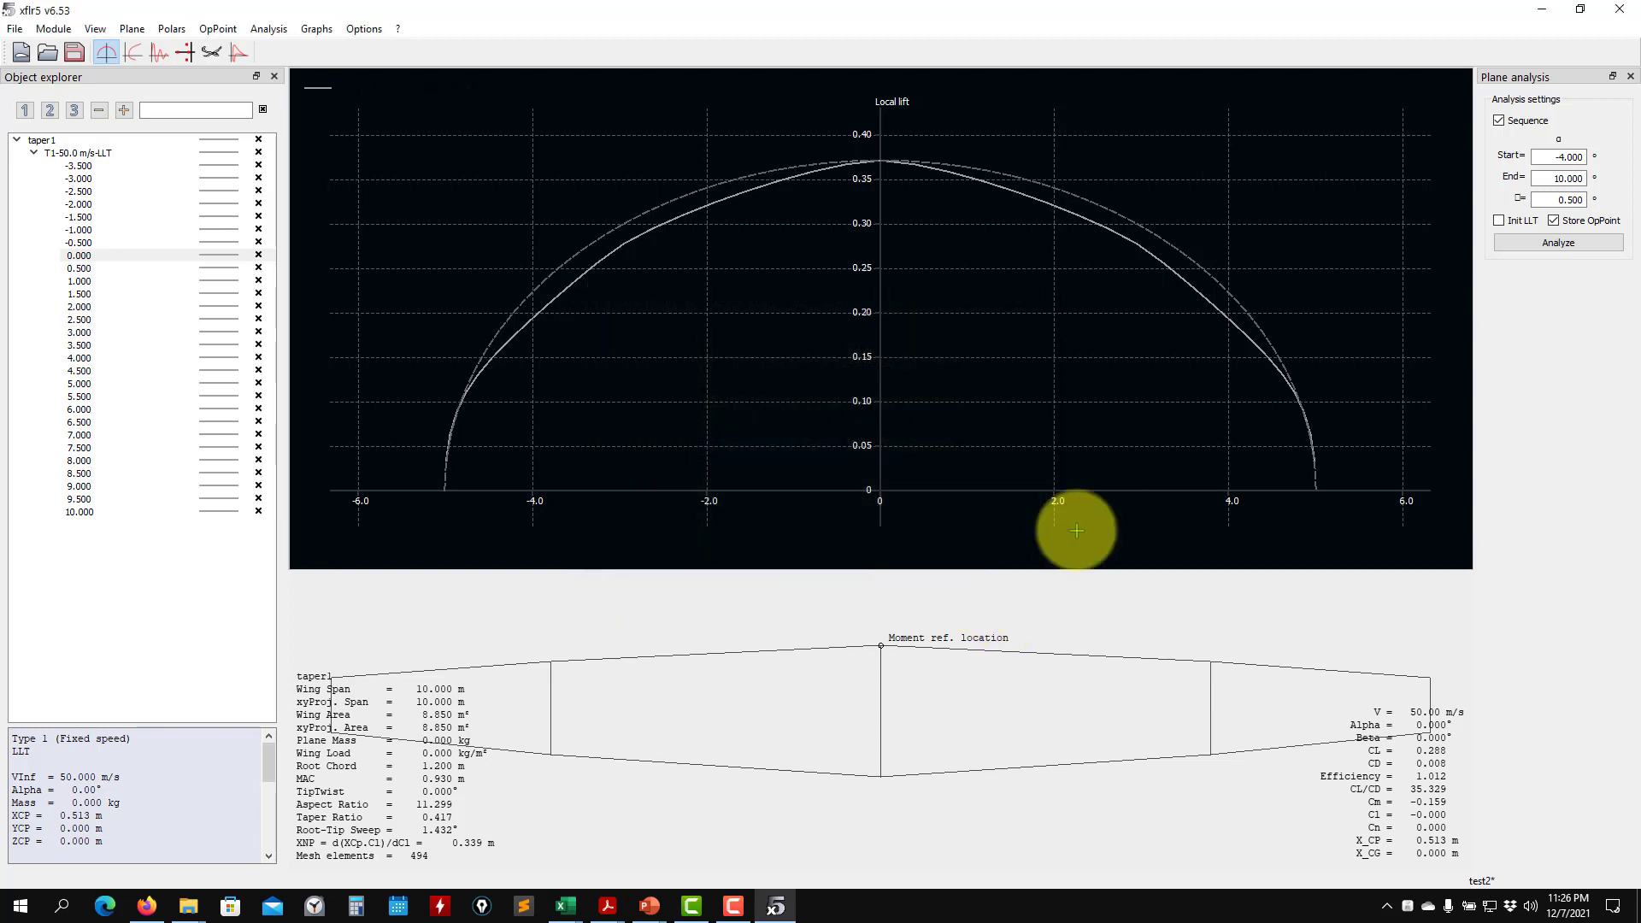
left_click(1553, 243)
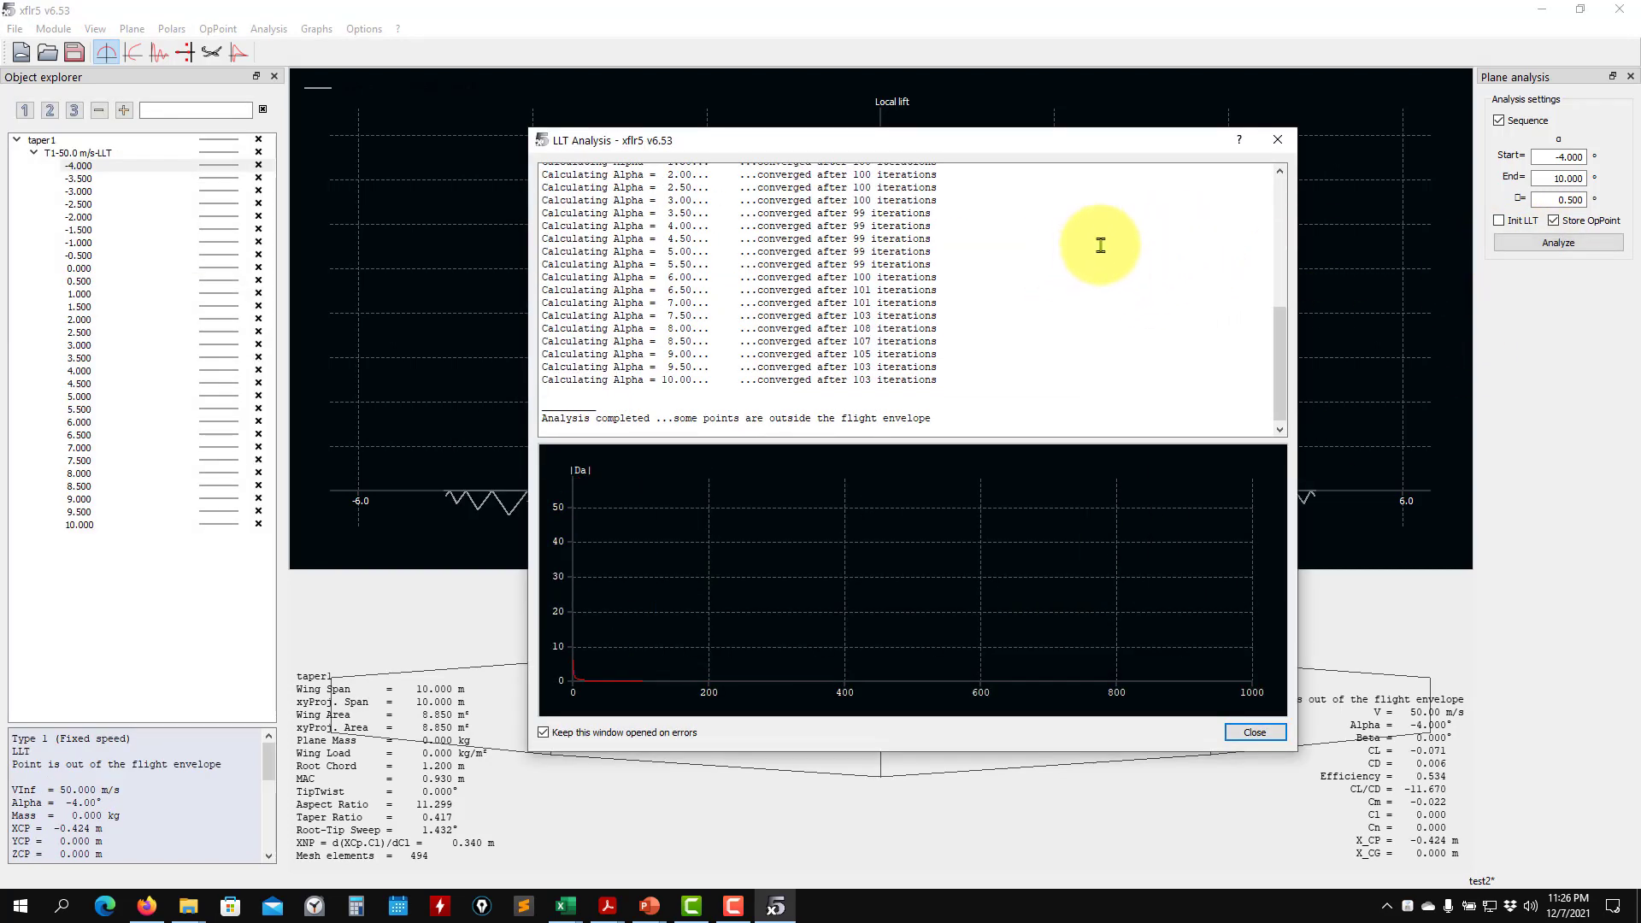
left_click(1277, 139)
scroll(857, 444, "down", 7)
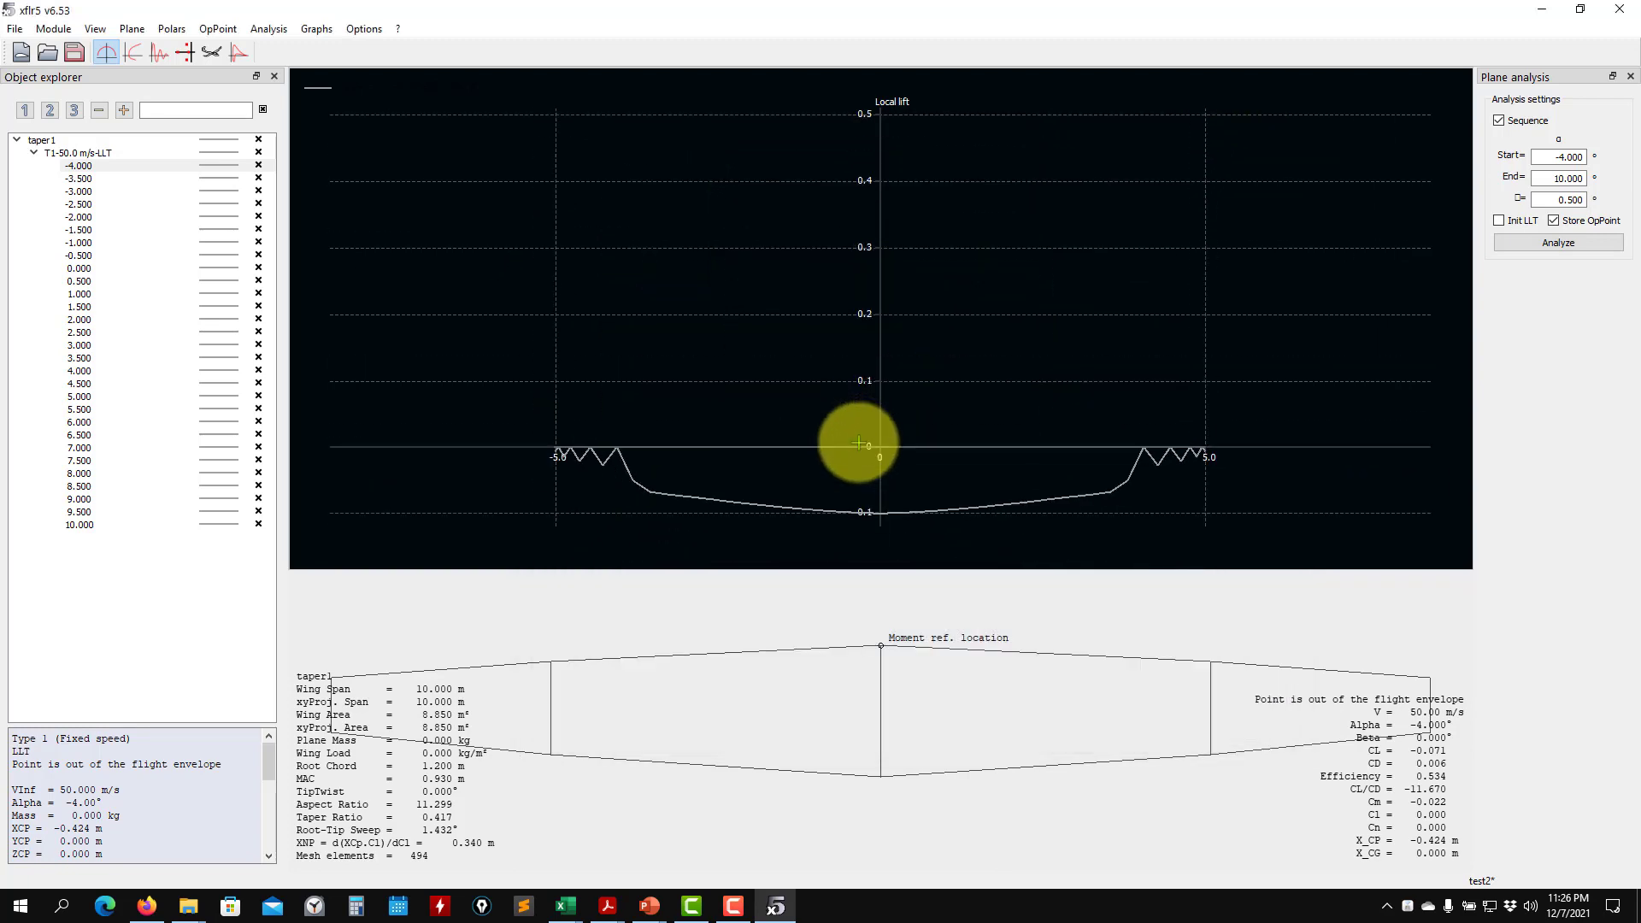
mouse_move(730, 409)
left_mouse_down()
mouse_move(724, 429)
mouse_move(677, 356)
mouse_move(725, 391)
left_mouse_up()
Try to rerun the T1 50 m/s LLT analysis with a relaxation factor of 100, and cancel the run
left_click(287, 33)
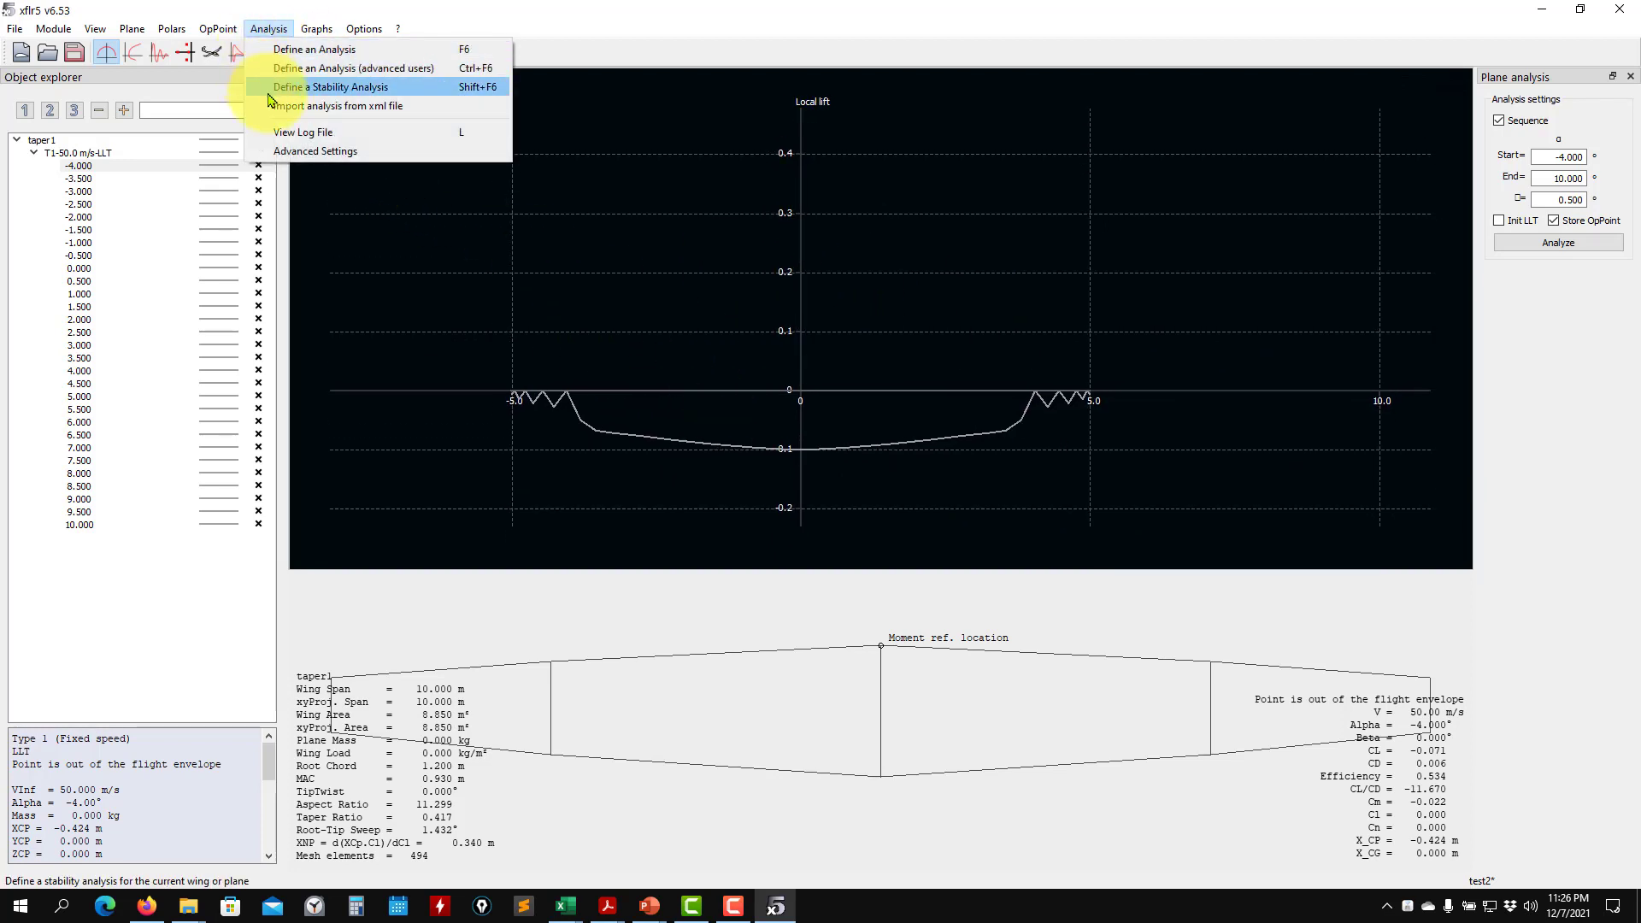
left_click(300, 154)
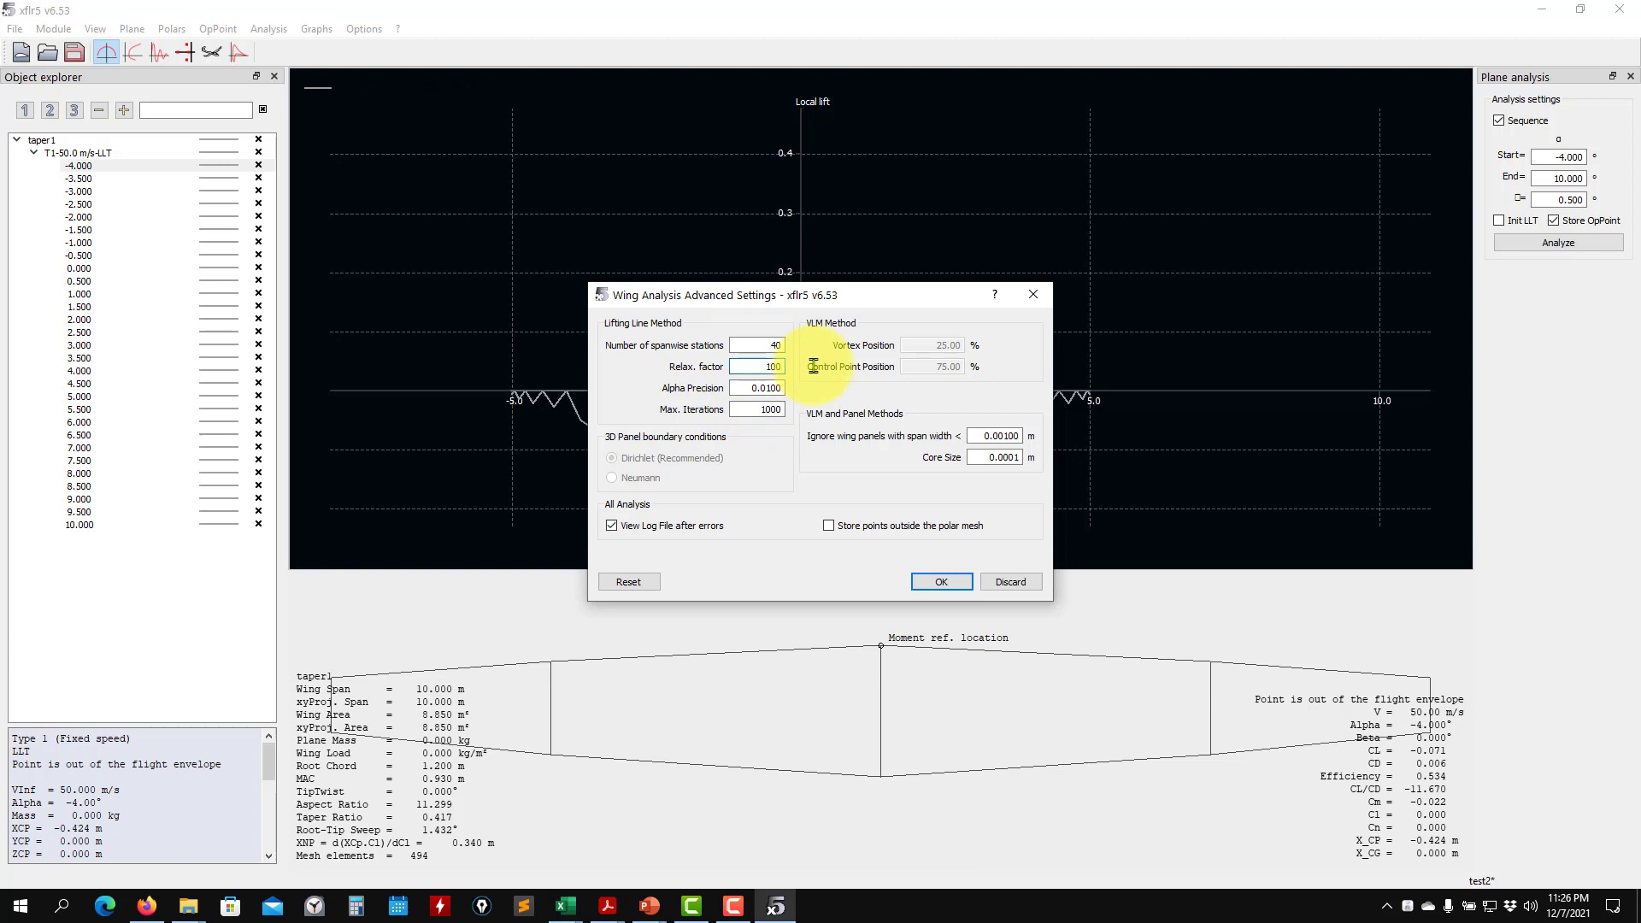
left_click(944, 584)
left_click(1581, 247)
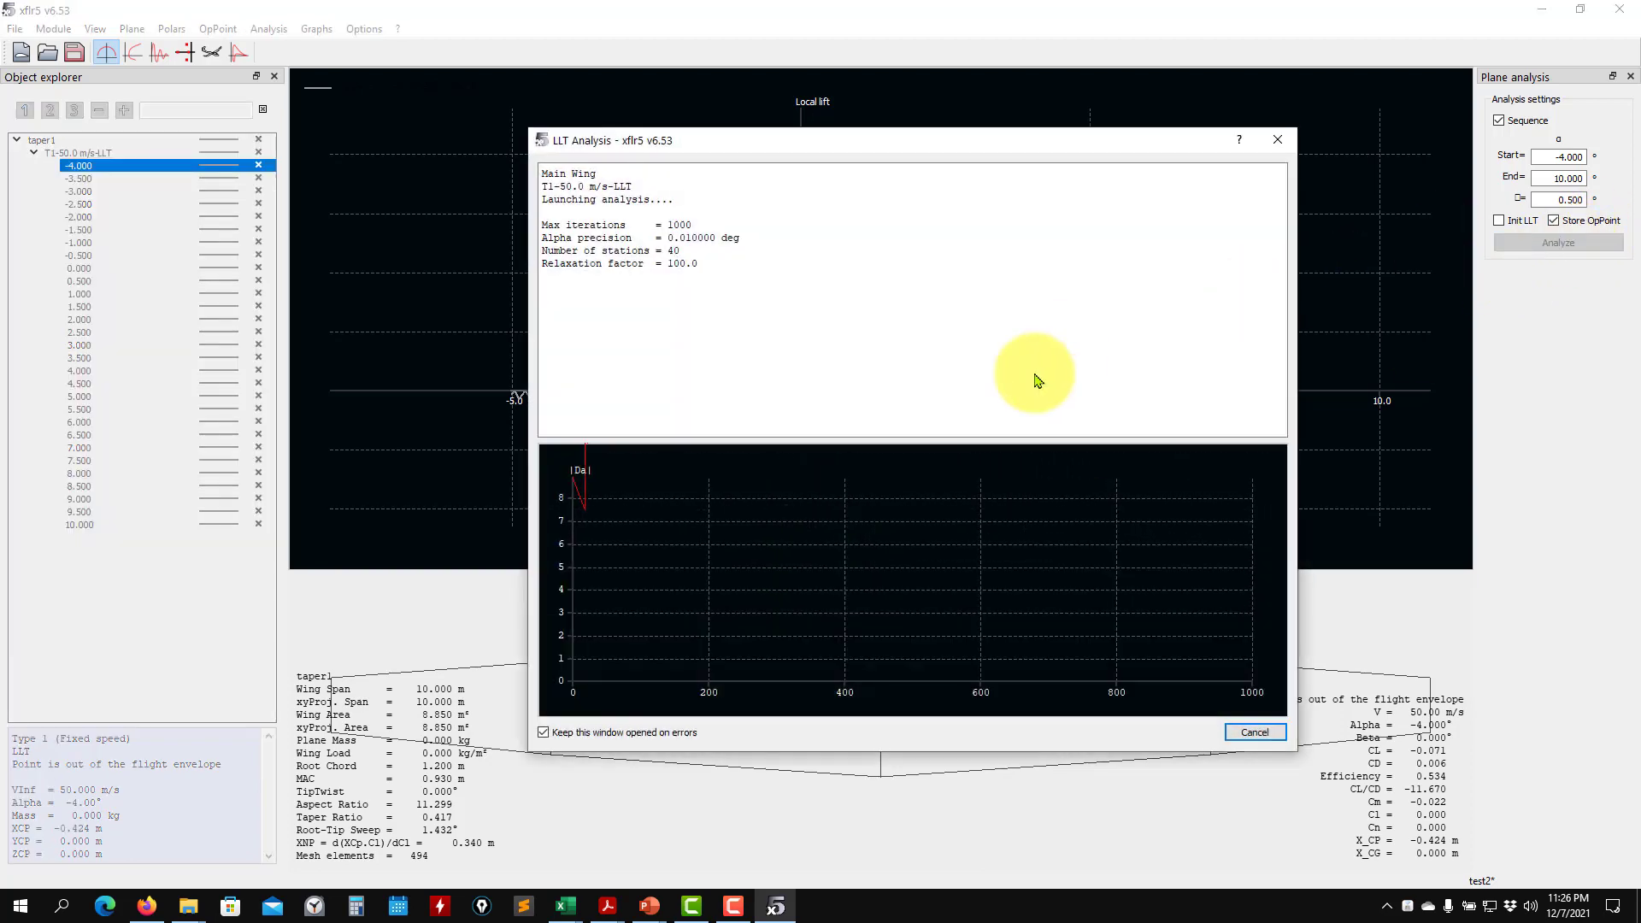
left_click(1255, 734)
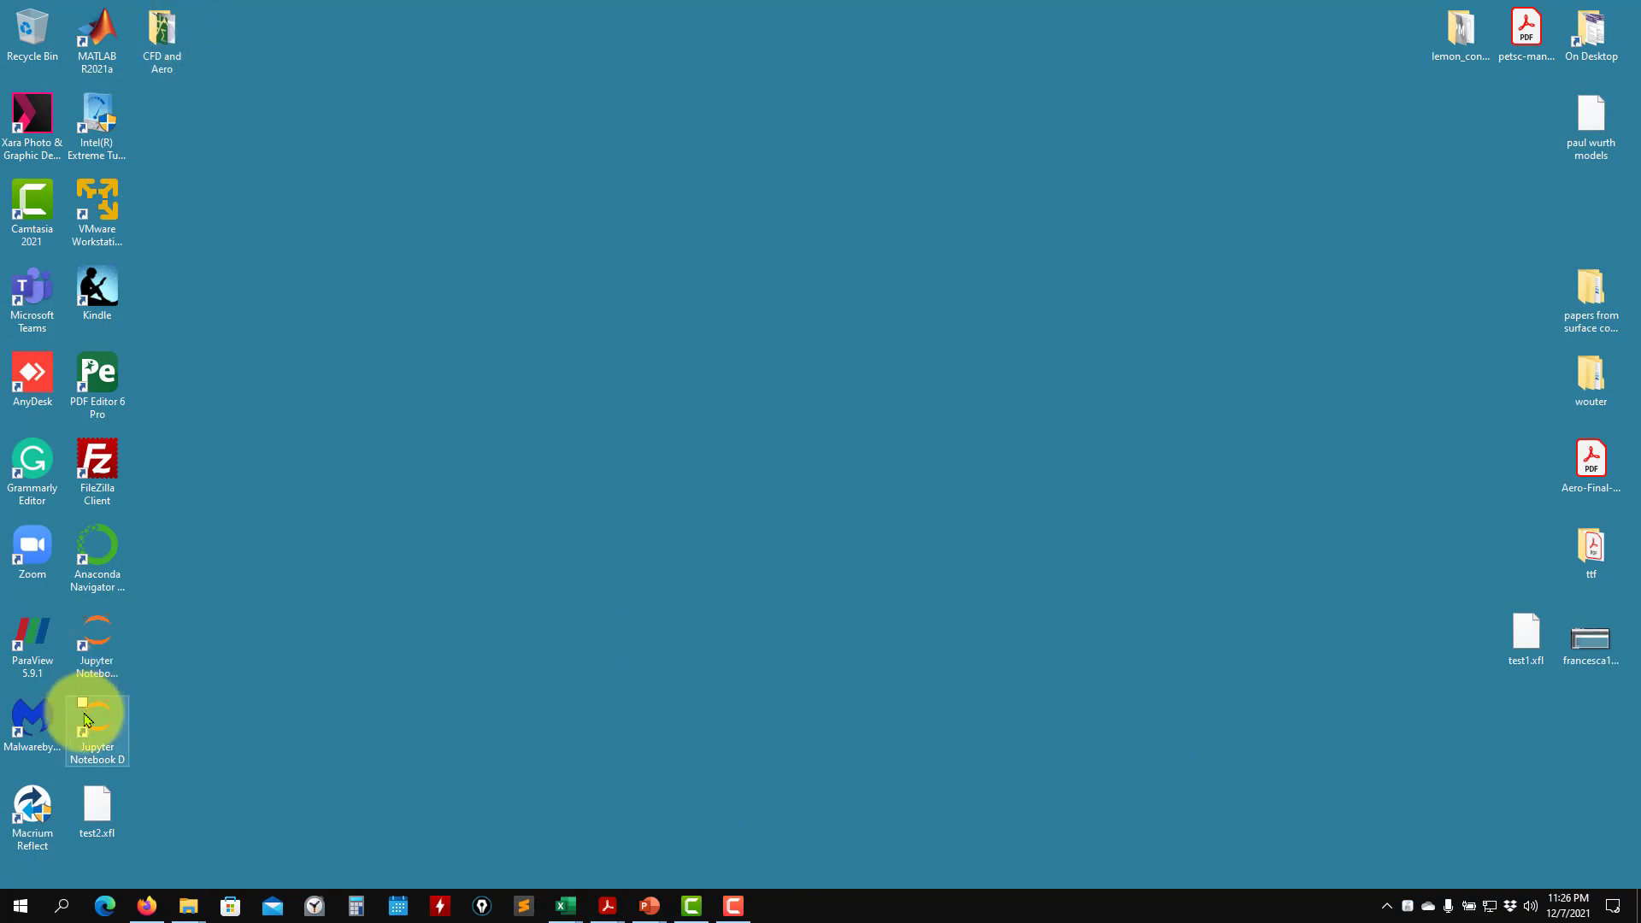
Move test2.xfl next to test1.xfl on the desktop and relaunch xflr5 from the CFD and Aero folder
left_click_drag(104, 824, 1418, 637)
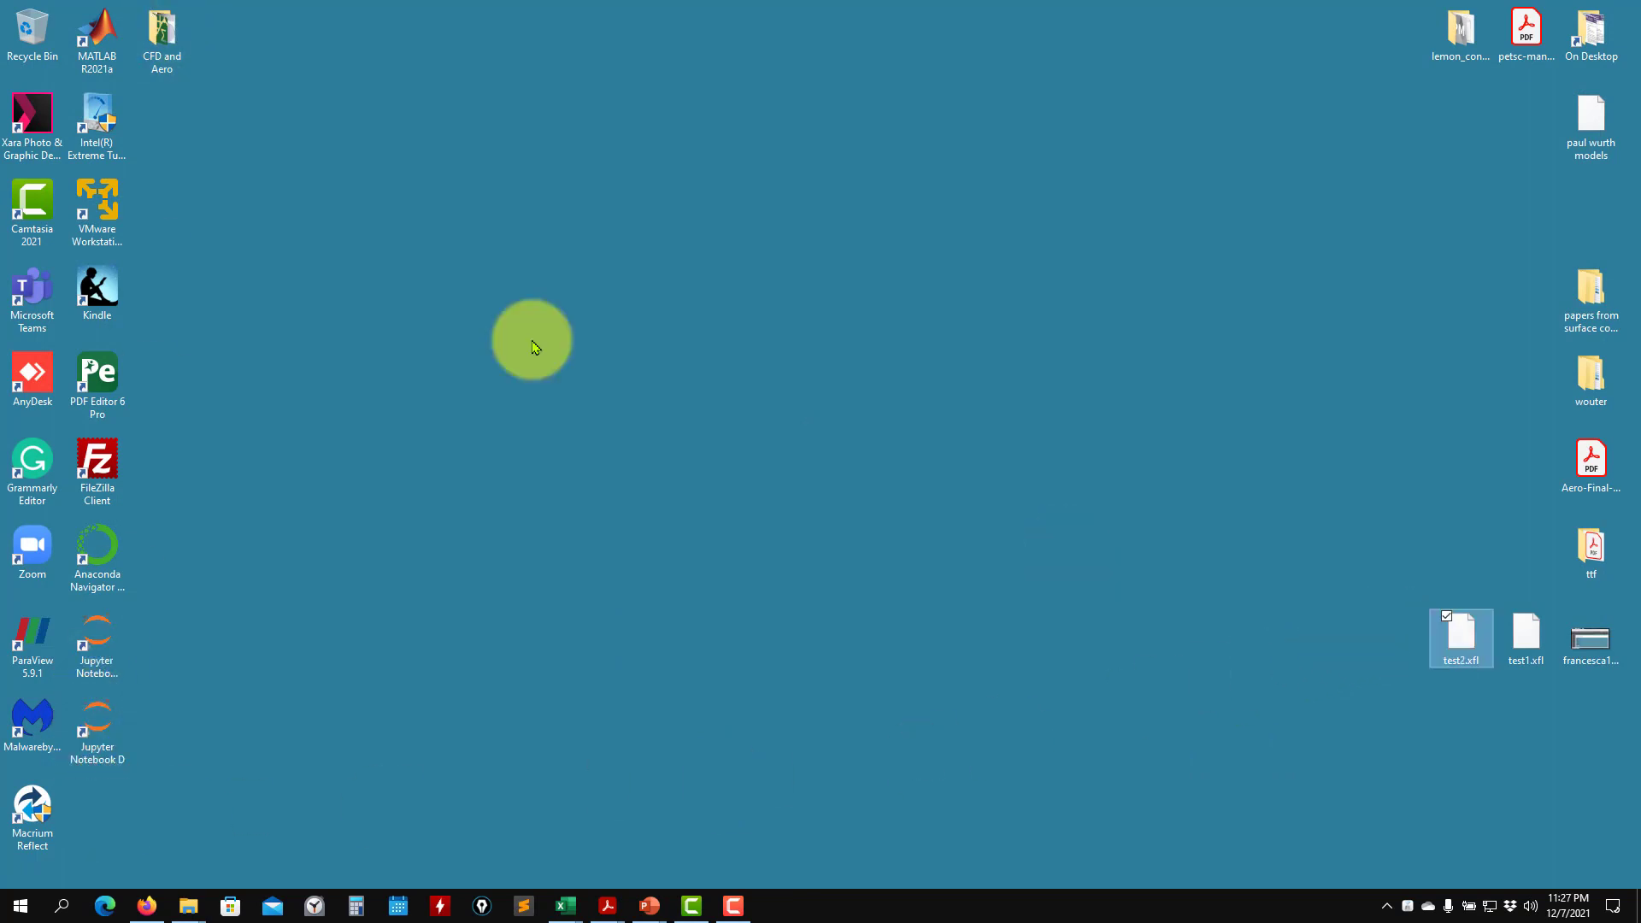
left_click(167, 42)
double_click(167, 51)
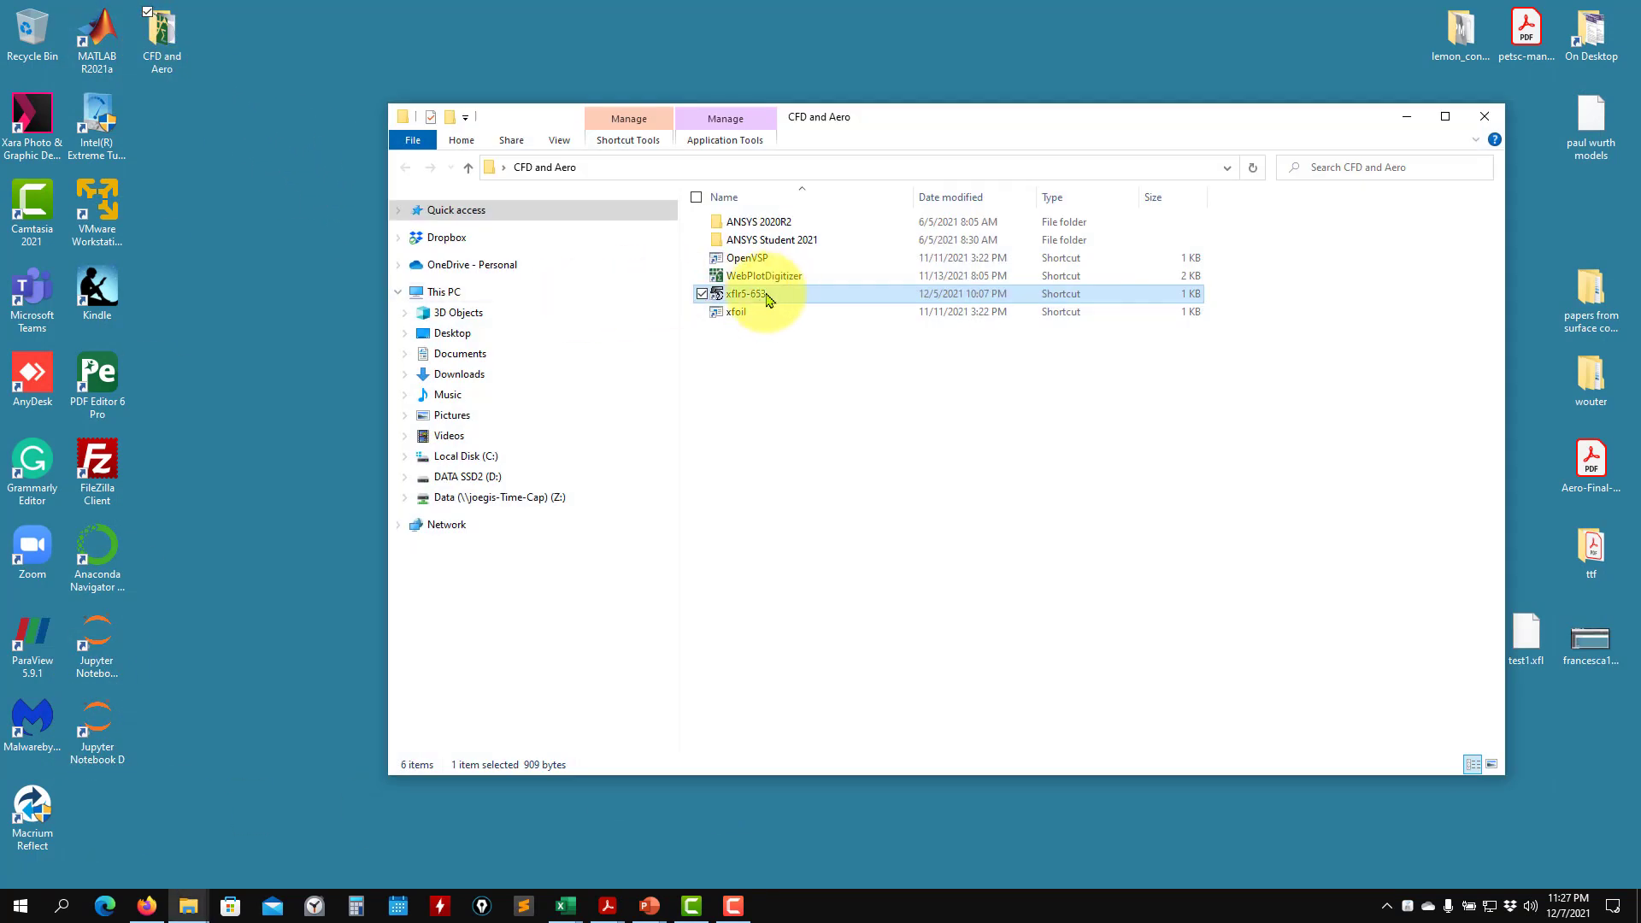
double_click(864, 293)
left_click(1405, 116)
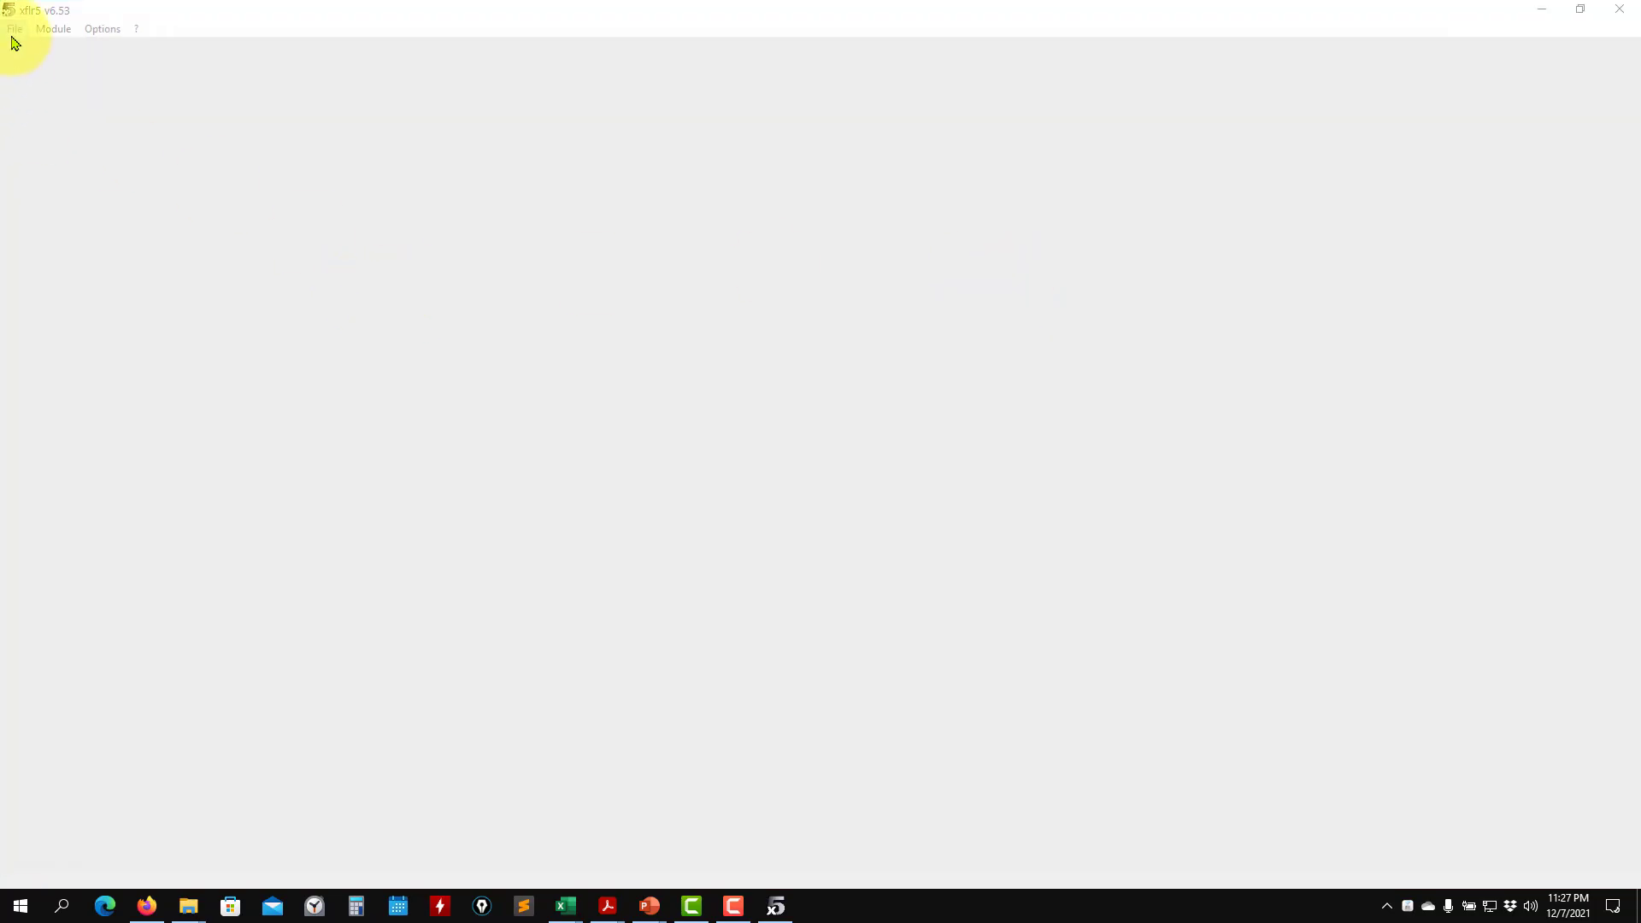
Open test2.xfl from the desktop and try to run its analysis with an LLT relaxation factor of 20 and 100 maximum iterations
left_click(15, 31)
left_click(45, 67)
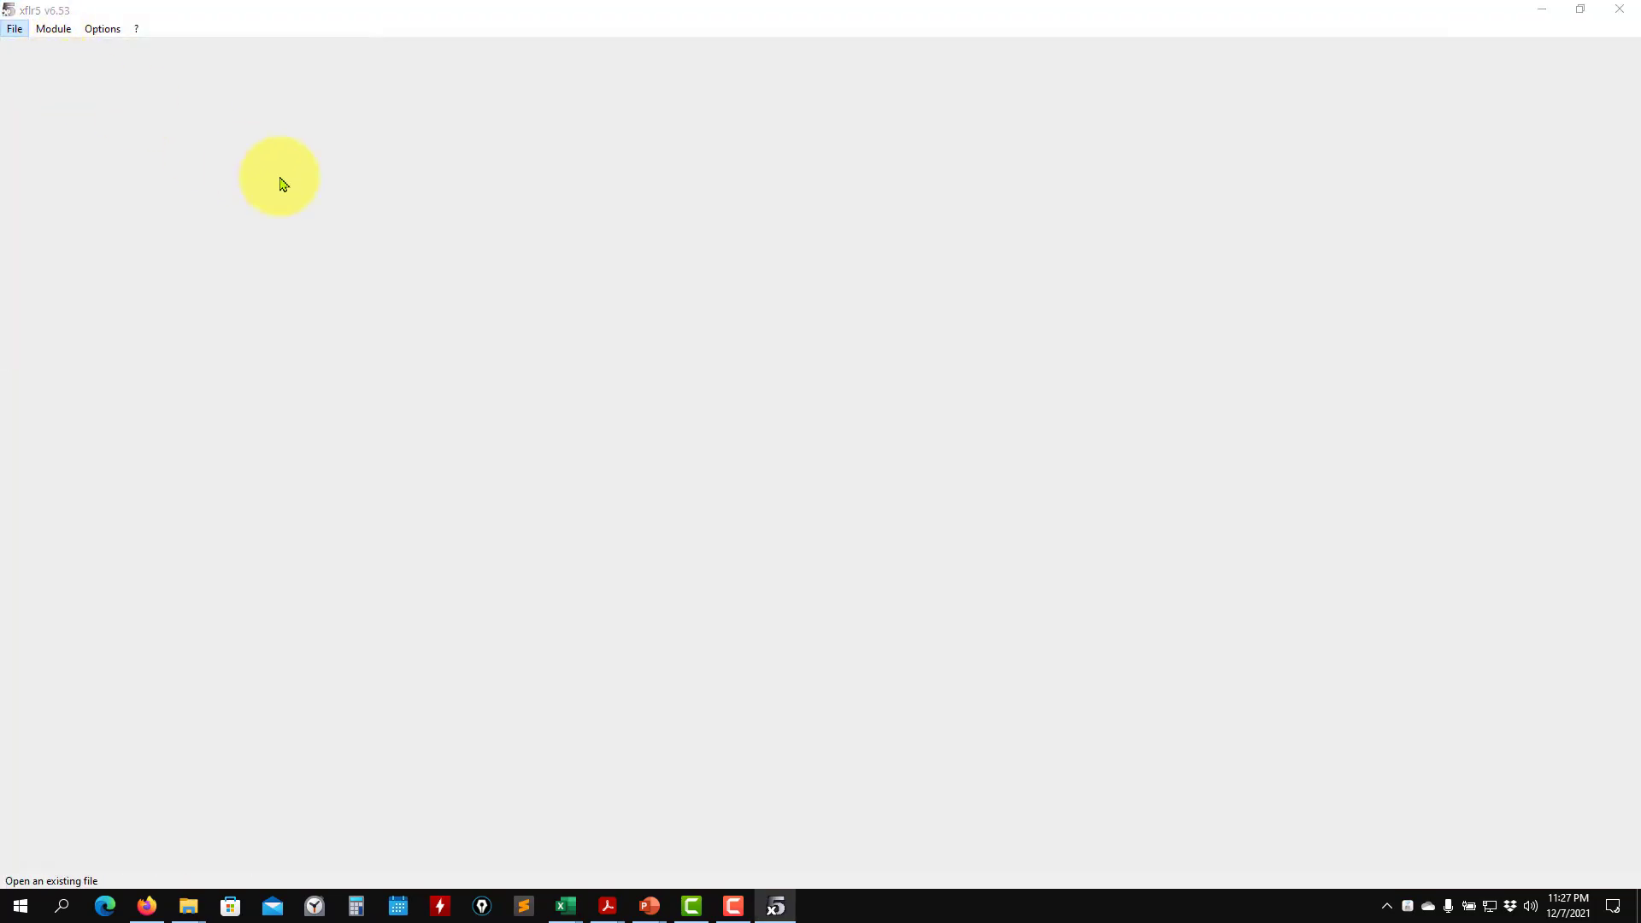
left_click(206, 295)
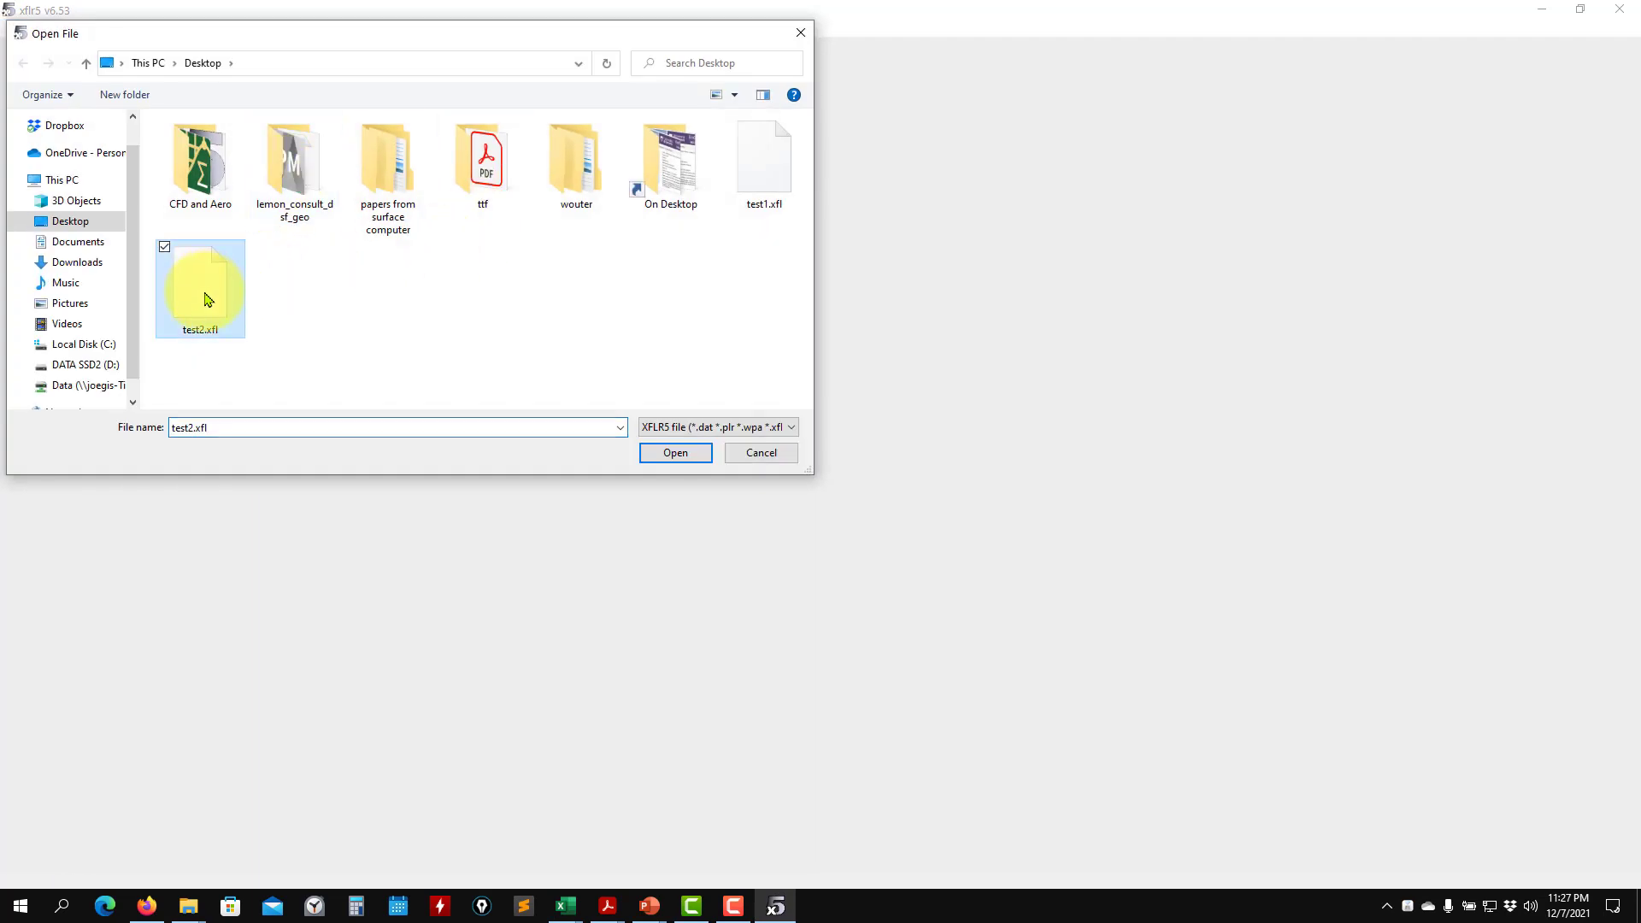
left_click(657, 460)
left_click(268, 30)
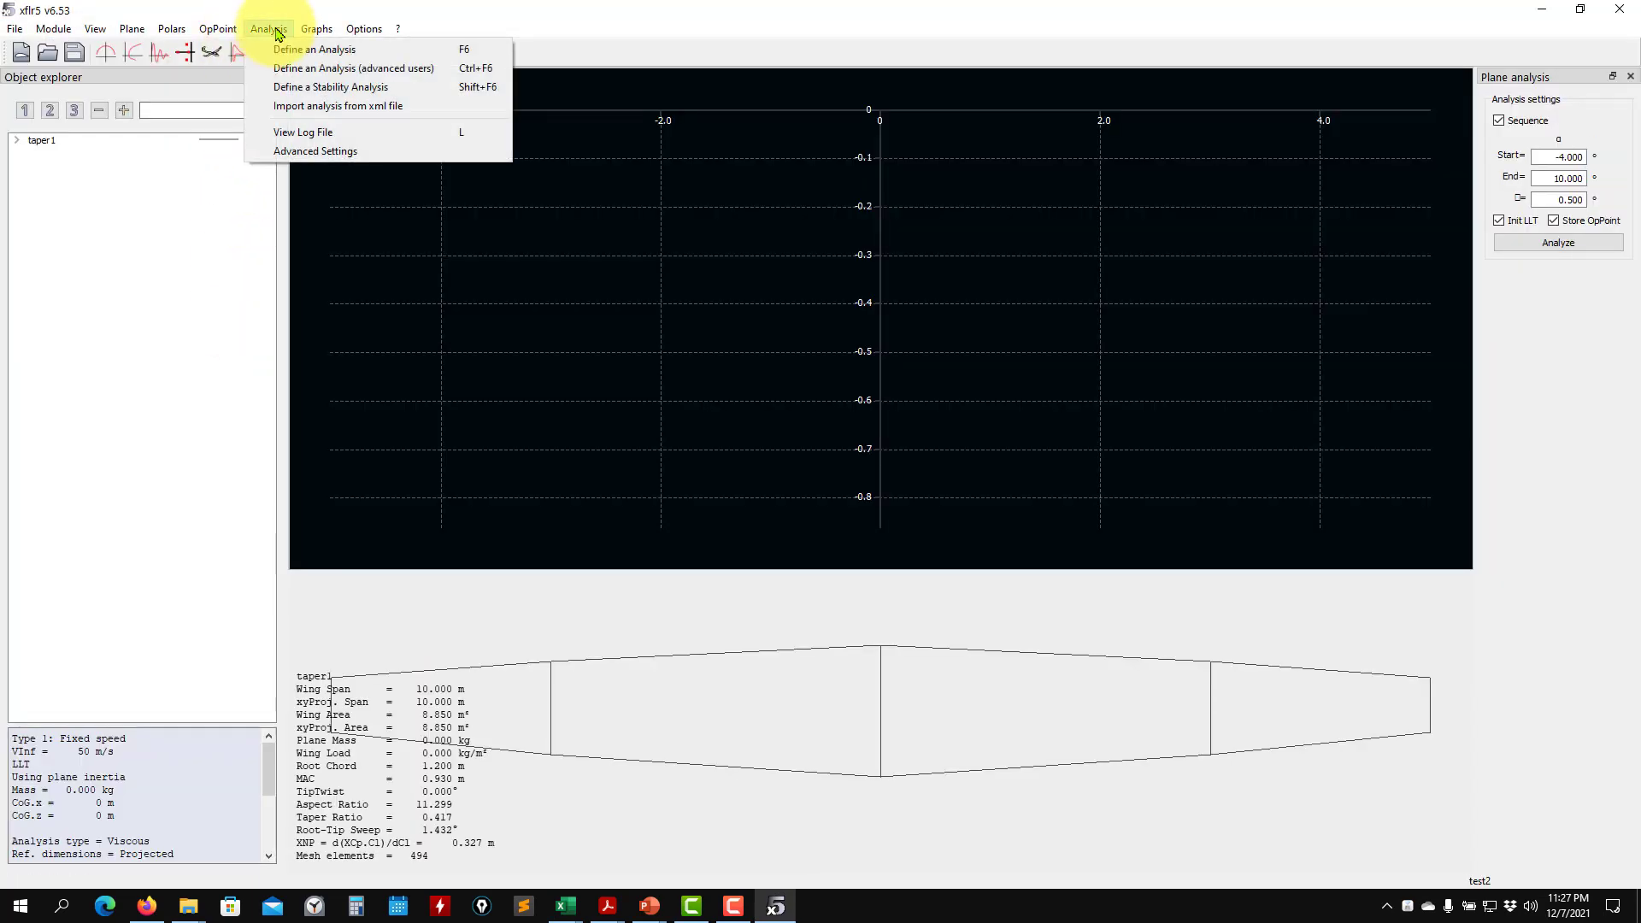
left_click(294, 151)
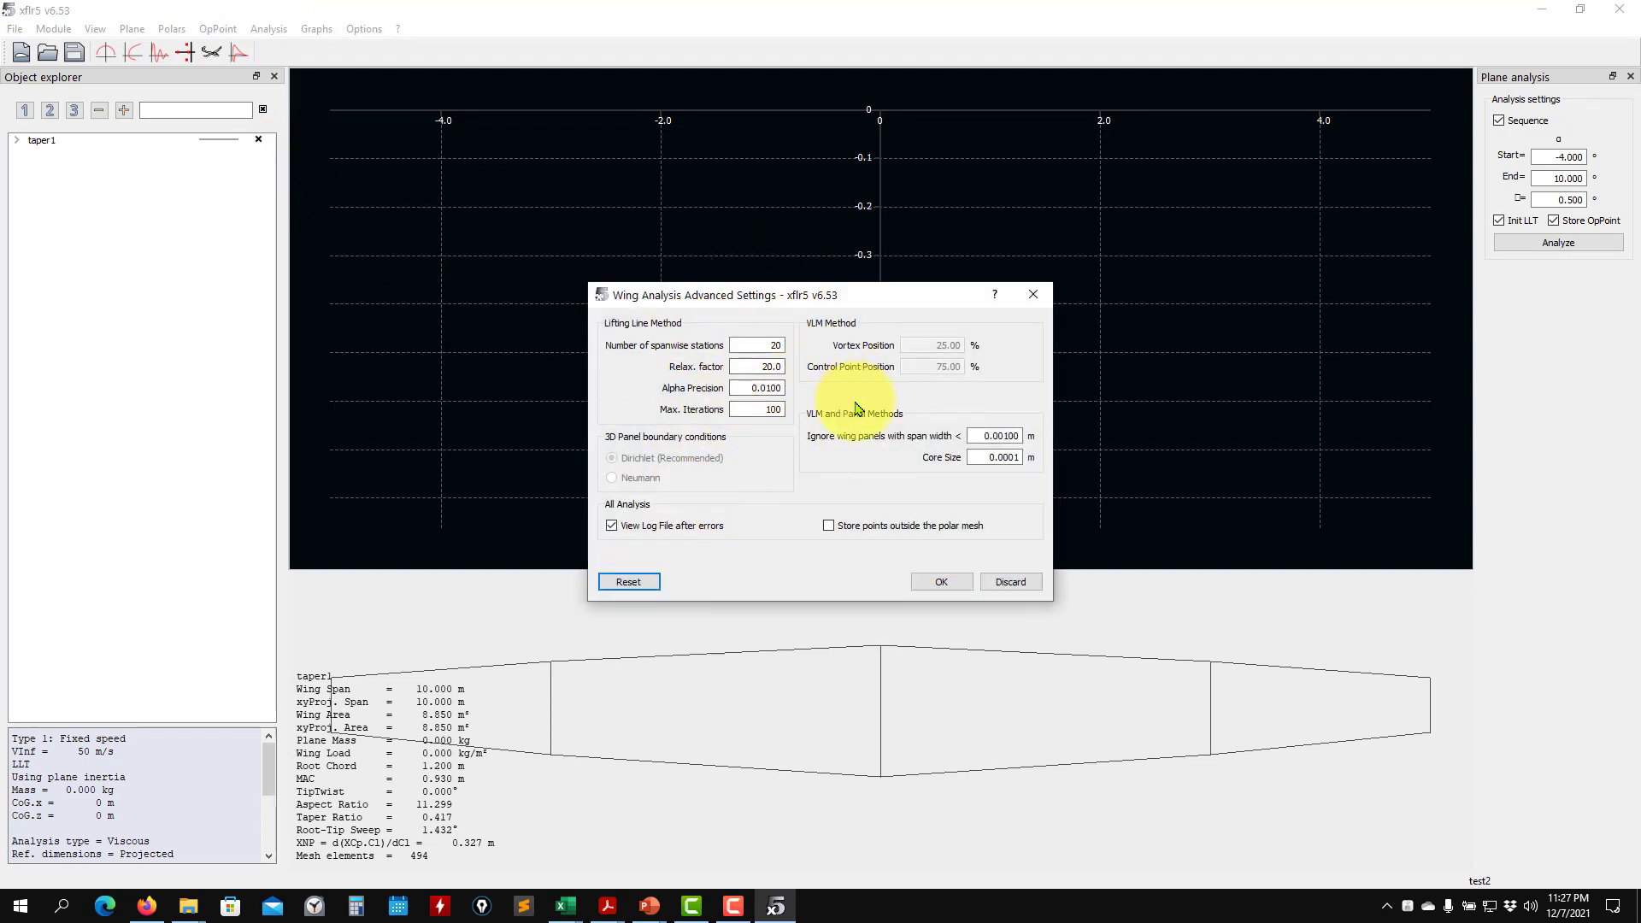
left_click(943, 583)
left_click(1554, 243)
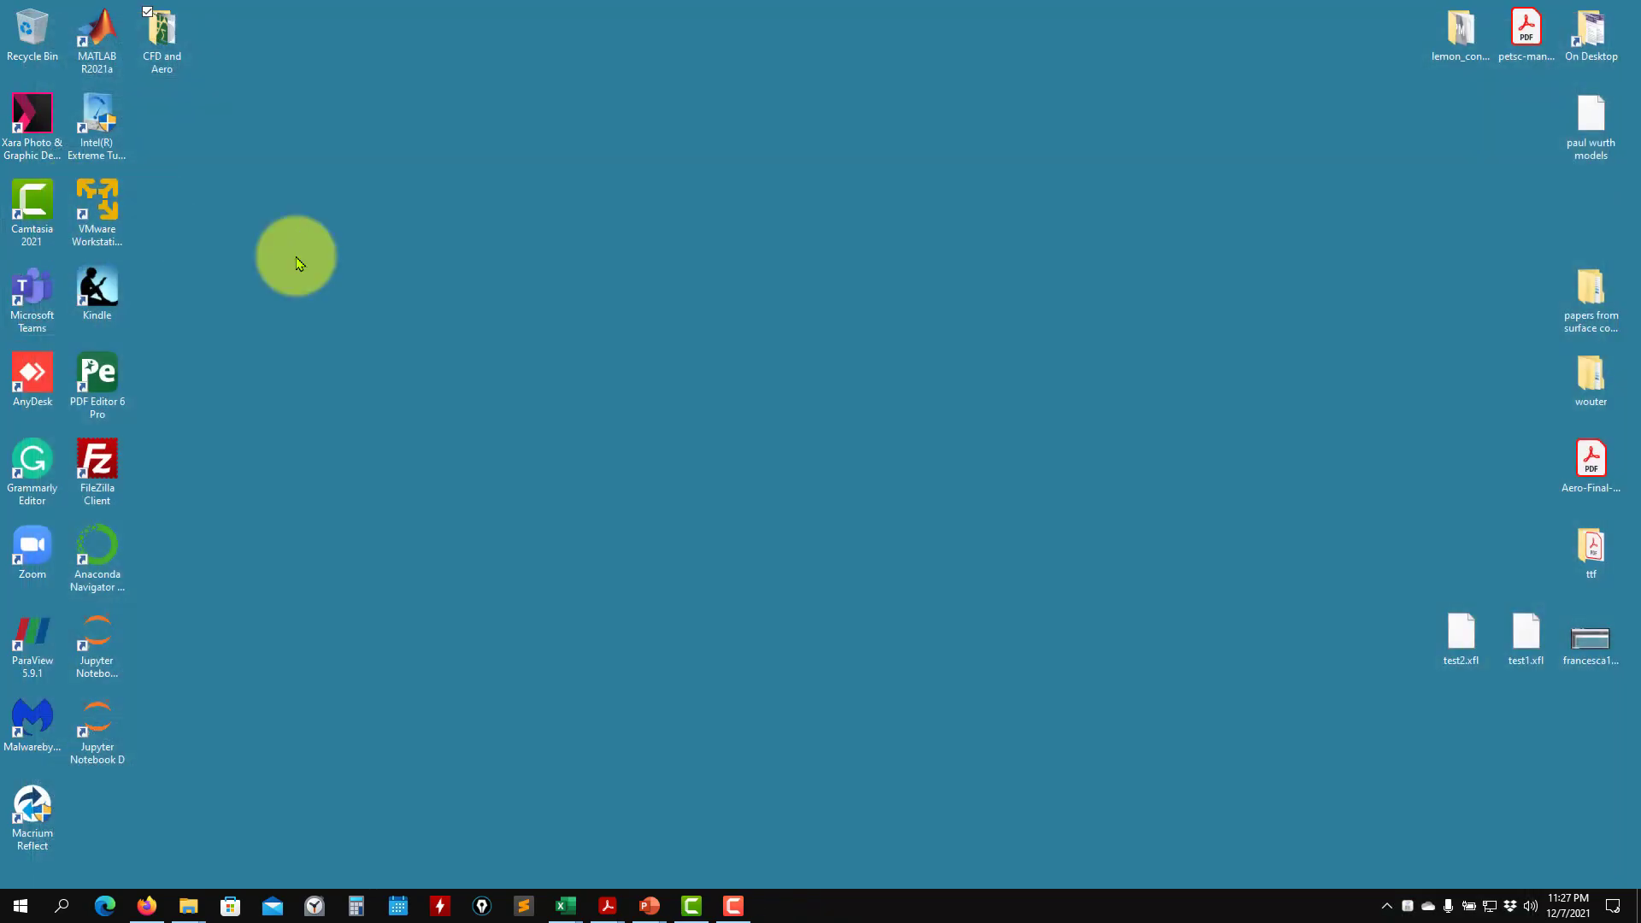
Relaunch xflr5 from the CFD and Aero folder and open test2.xfl from the desktop again
double_click(163, 41)
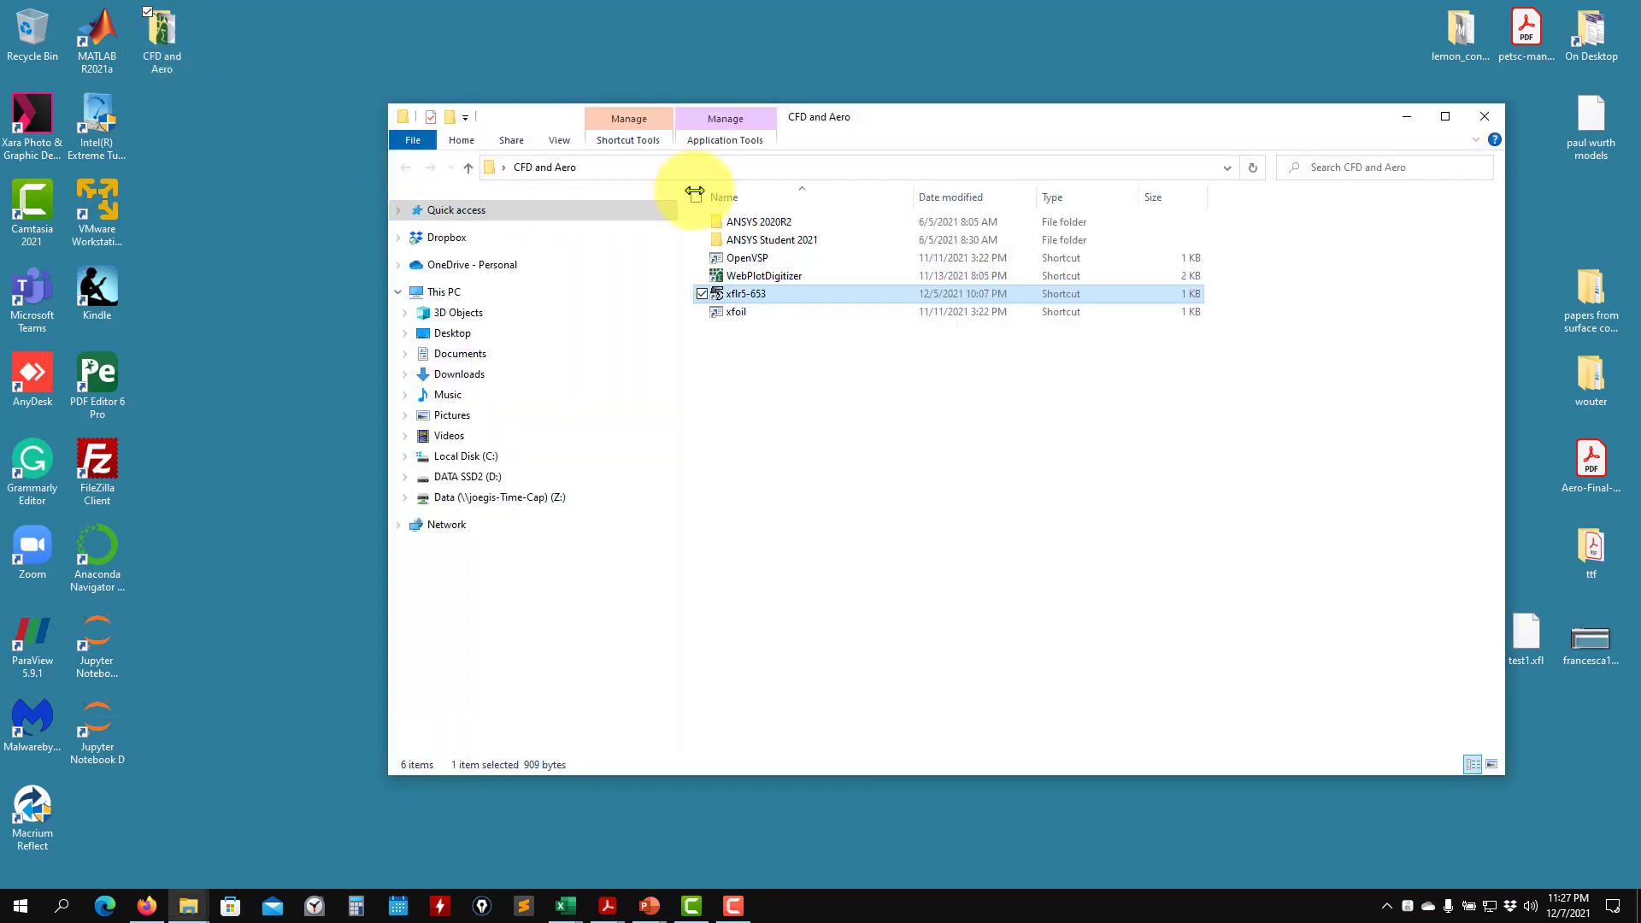
left_click(756, 295)
double_click(756, 295)
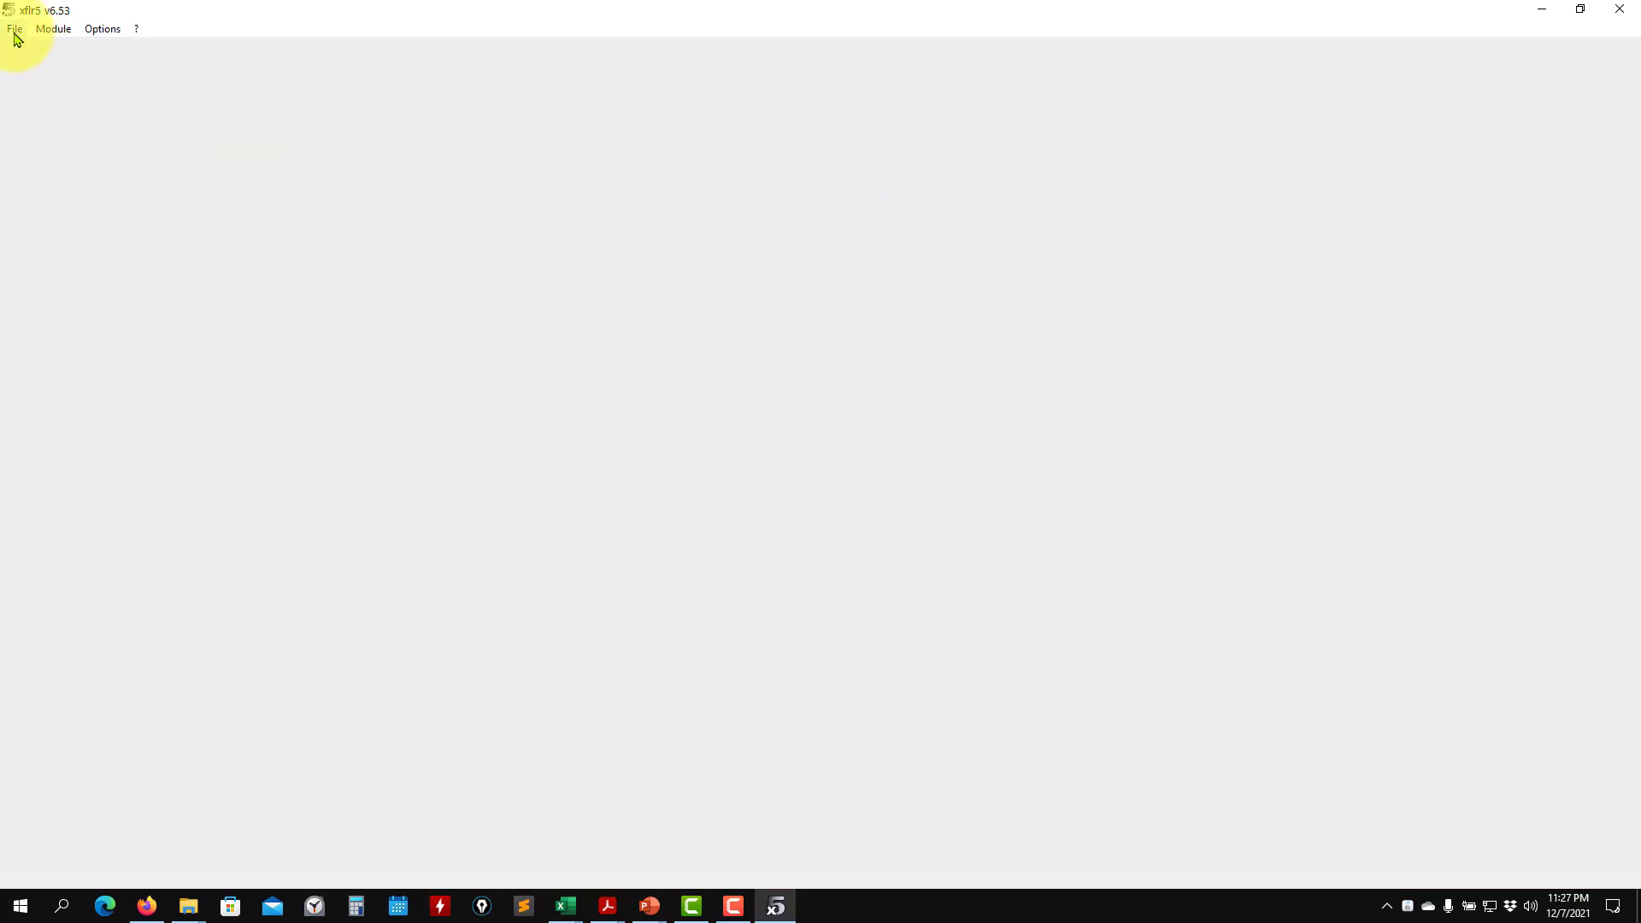
left_click(14, 31)
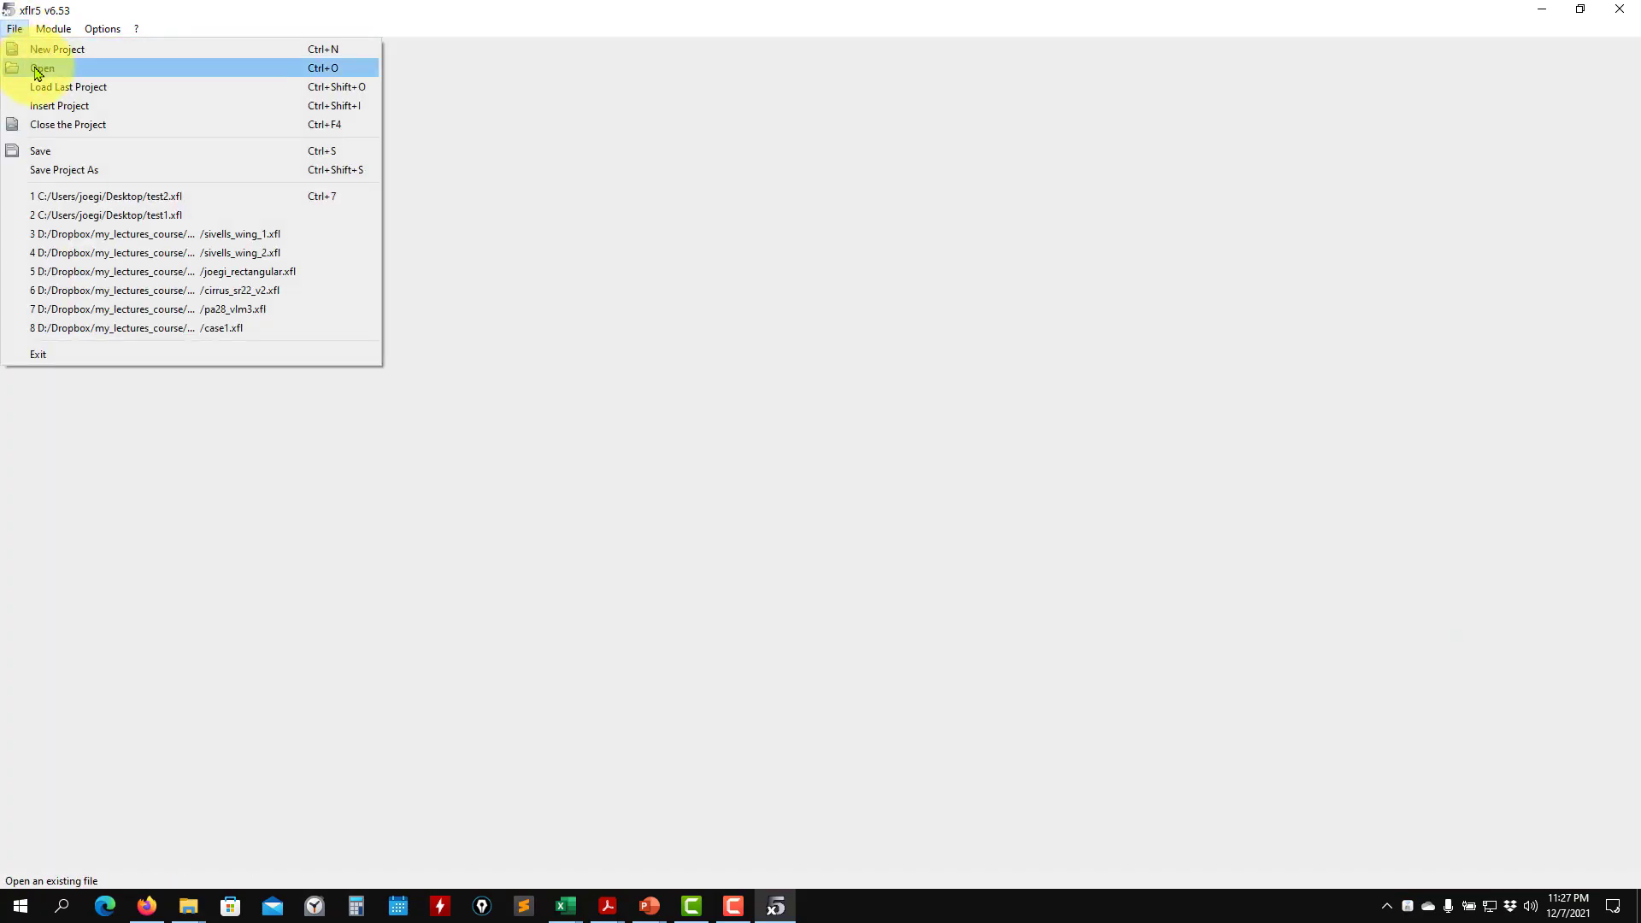
left_click(37, 67)
left_click(217, 293)
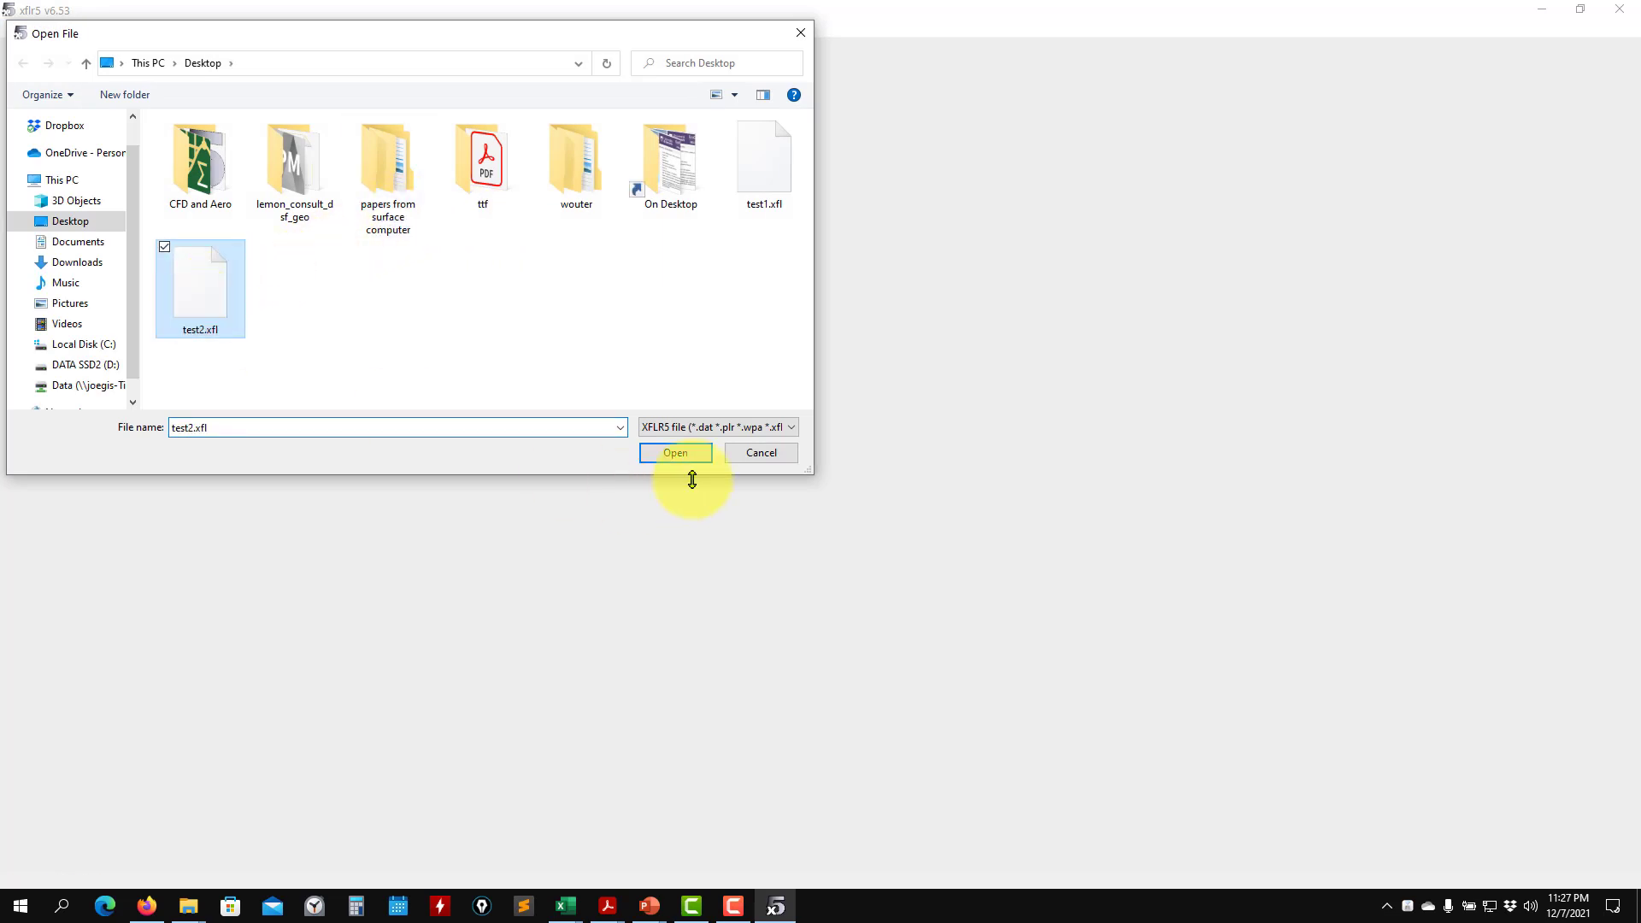
left_click(685, 459)
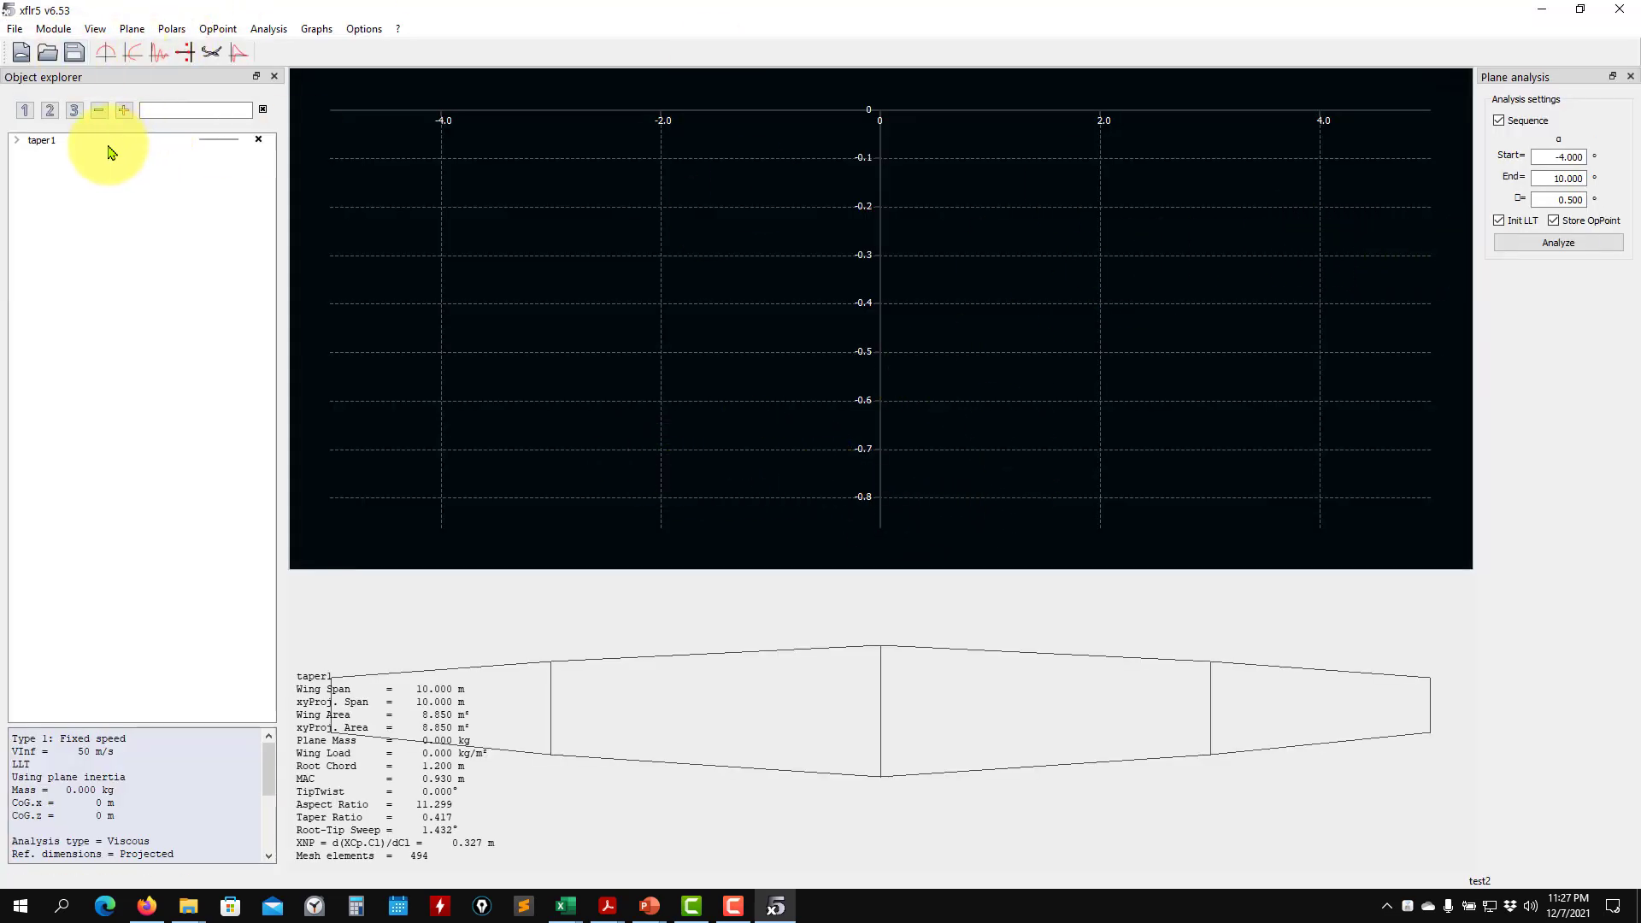
Expand taper1 and confirm the LLT advanced settings with 20 spanwise stations, relaxation factor 20, alpha precision 0.01 and 100 maximum iterations
left_click(19, 144)
left_click(269, 28)
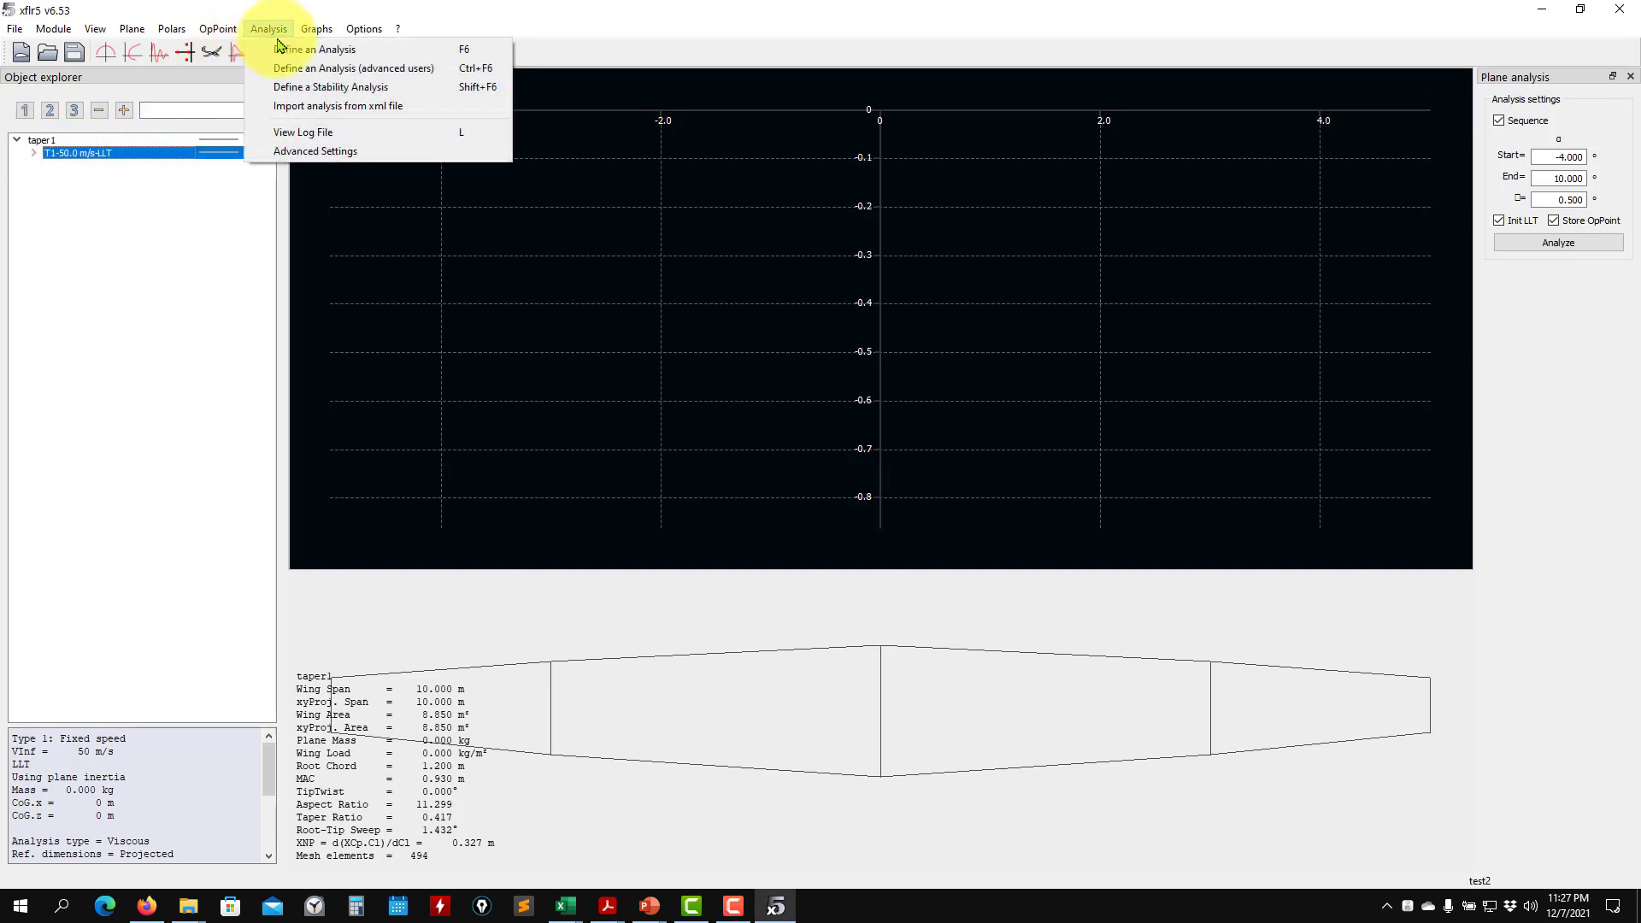
left_click(317, 151)
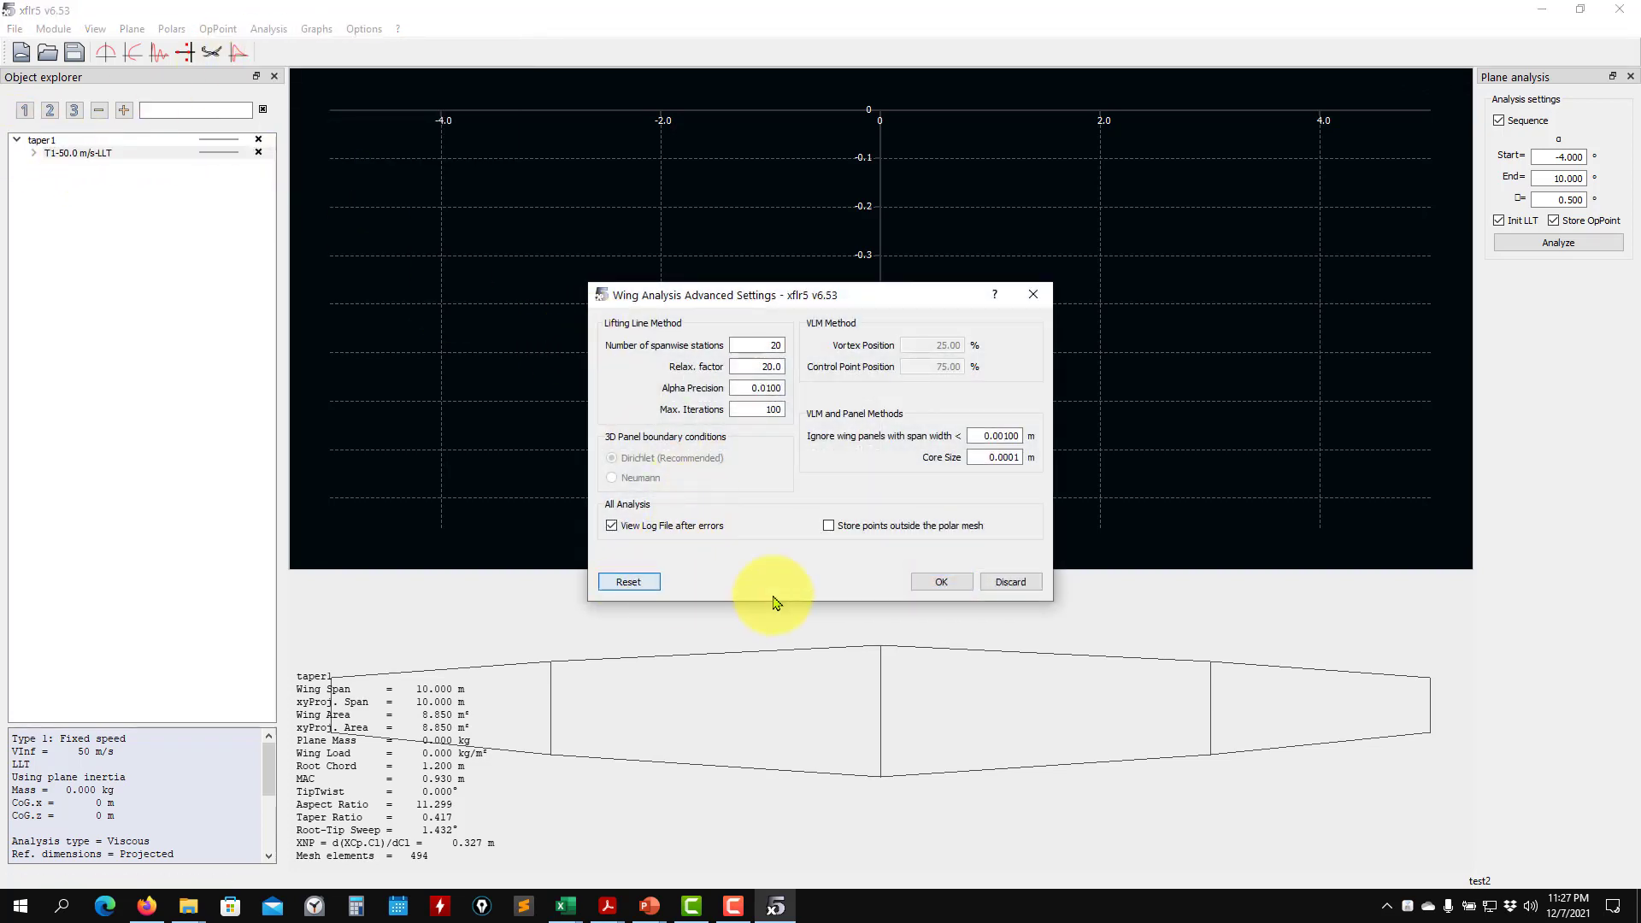
left_click(959, 588)
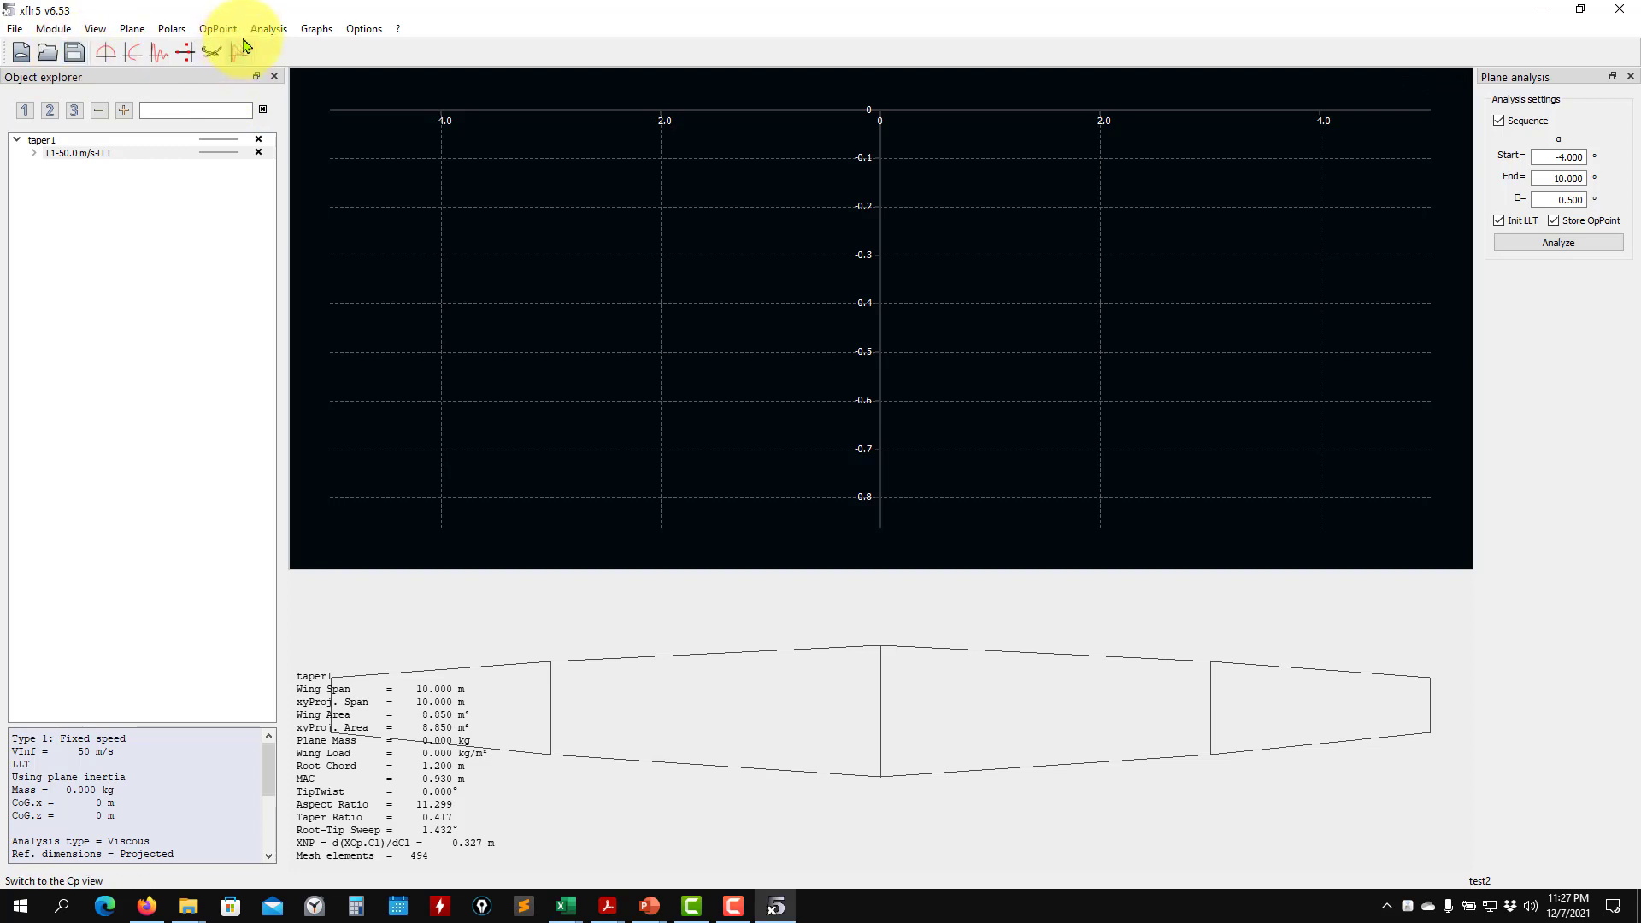
Redefine the Type 1 fixed-speed 50 m/s LLT analysis, overwriting the existing polar, and run it from -4° to 10°
left_click(269, 28)
left_click(317, 48)
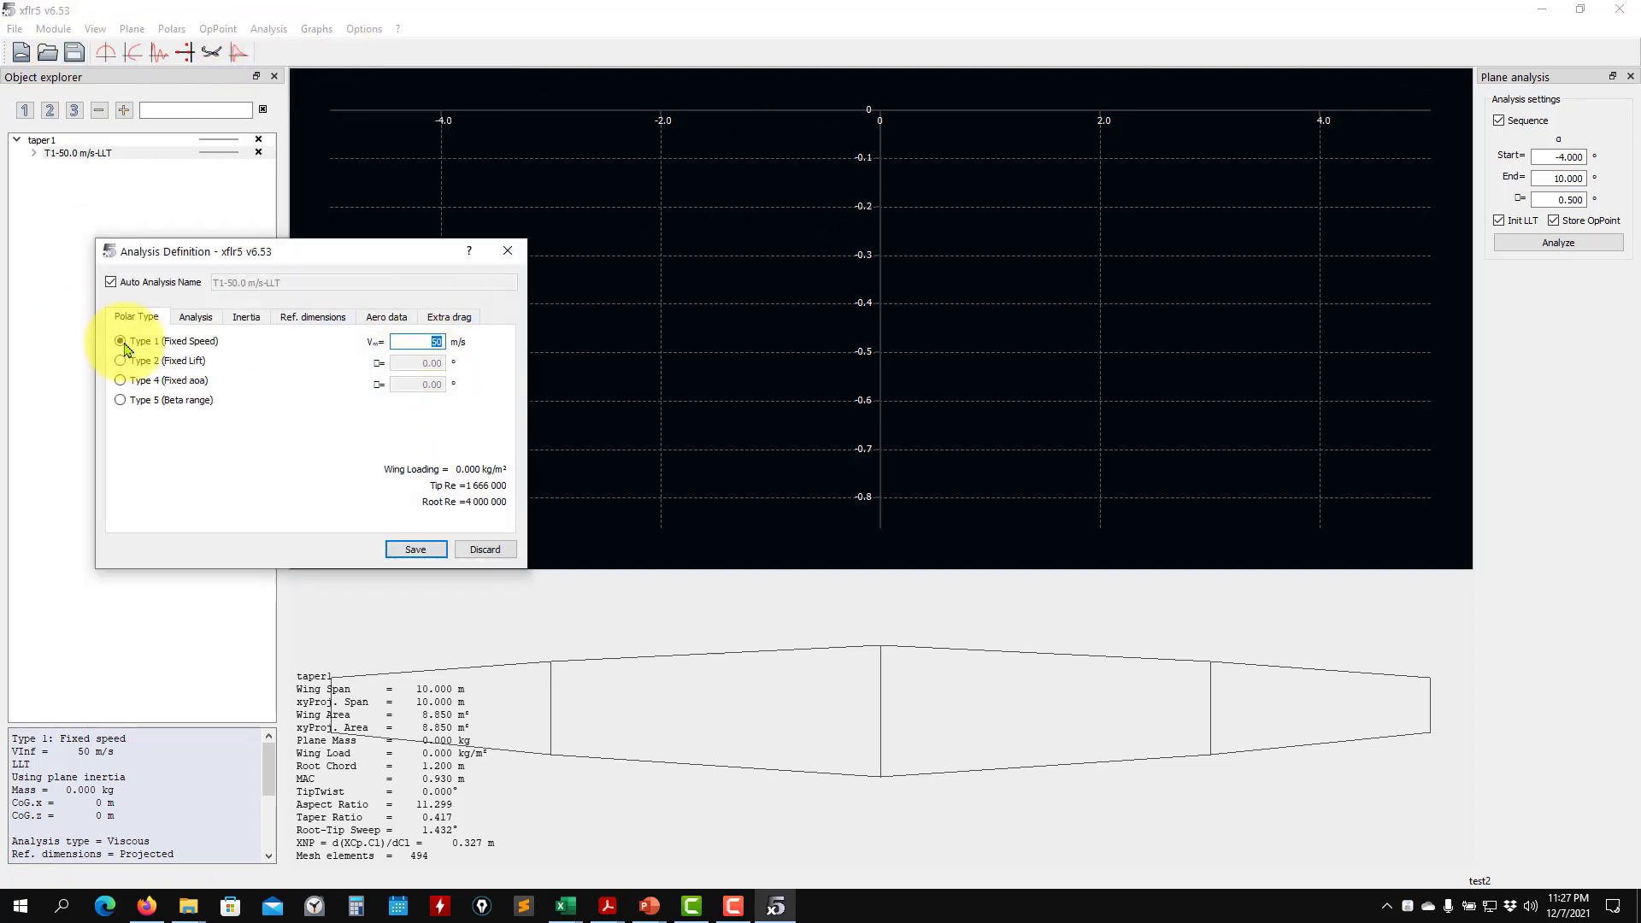
left_click(416, 550)
left_click(754, 548)
left_click(769, 462)
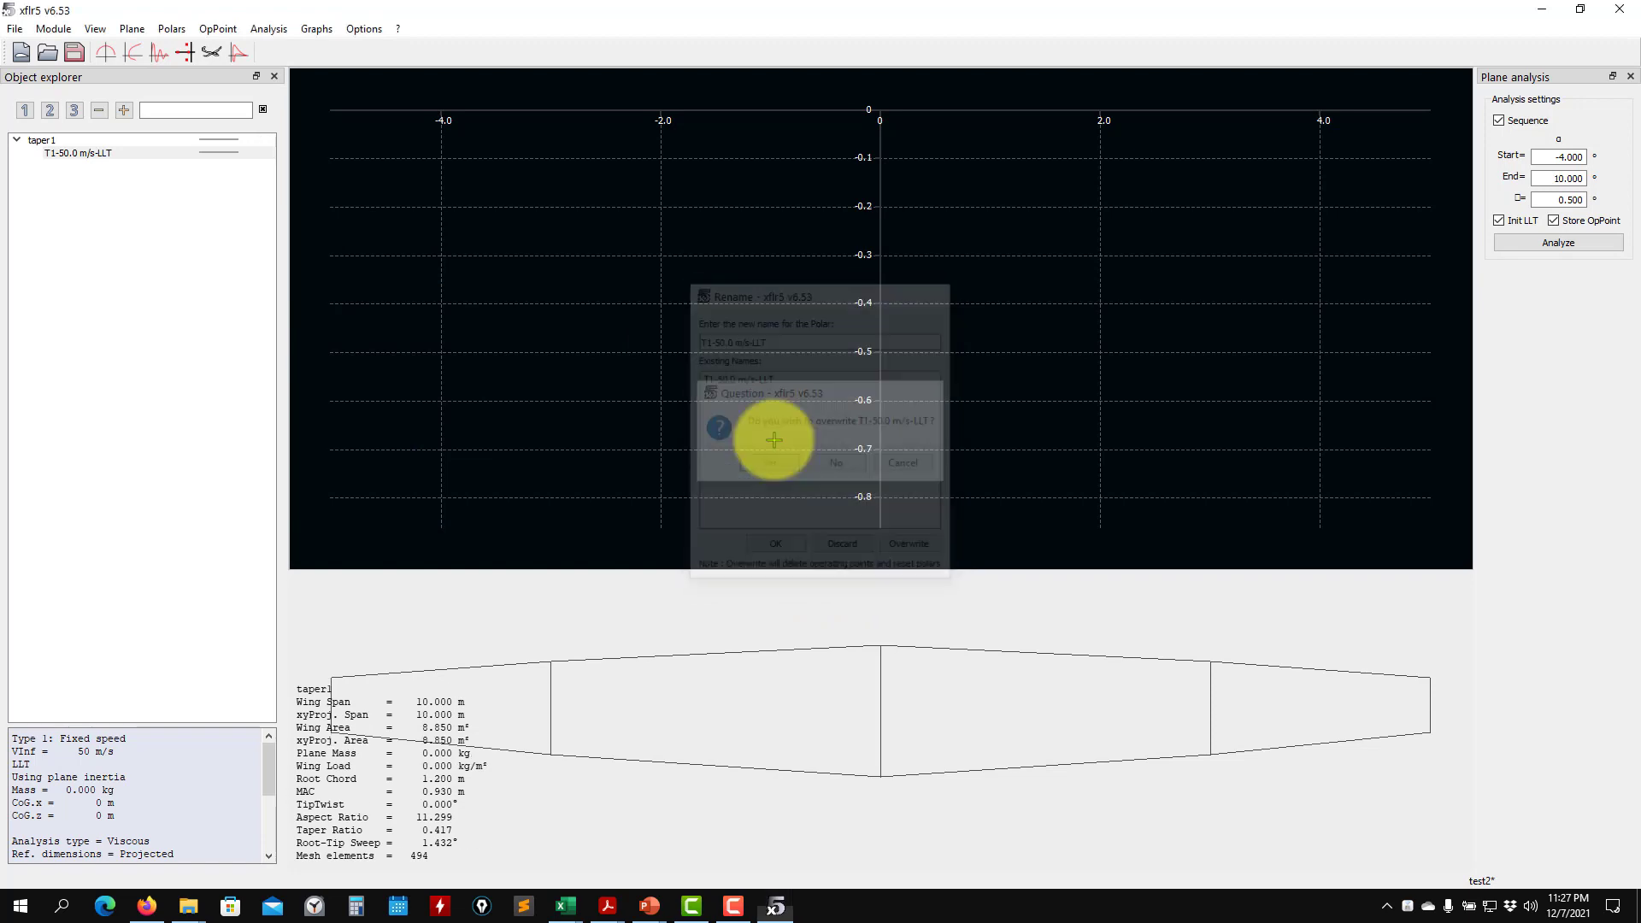
left_click(75, 52)
left_click(1557, 242)
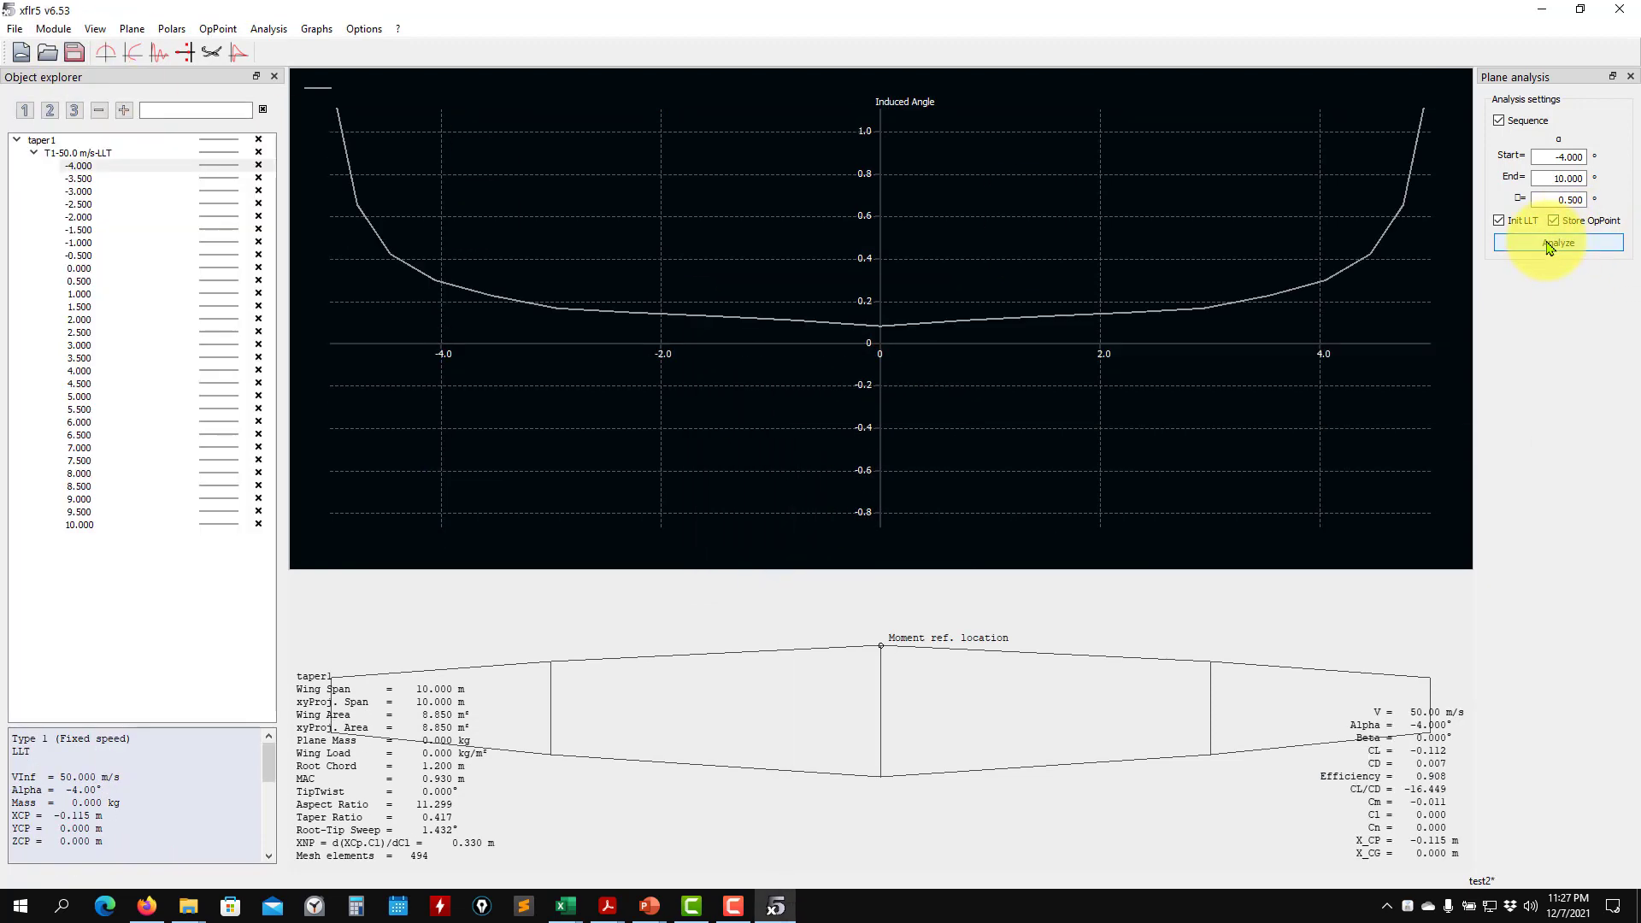
Examine the induced angle, airfoil drag and local lift graphs for the 0° operating point
left_click(80, 268)
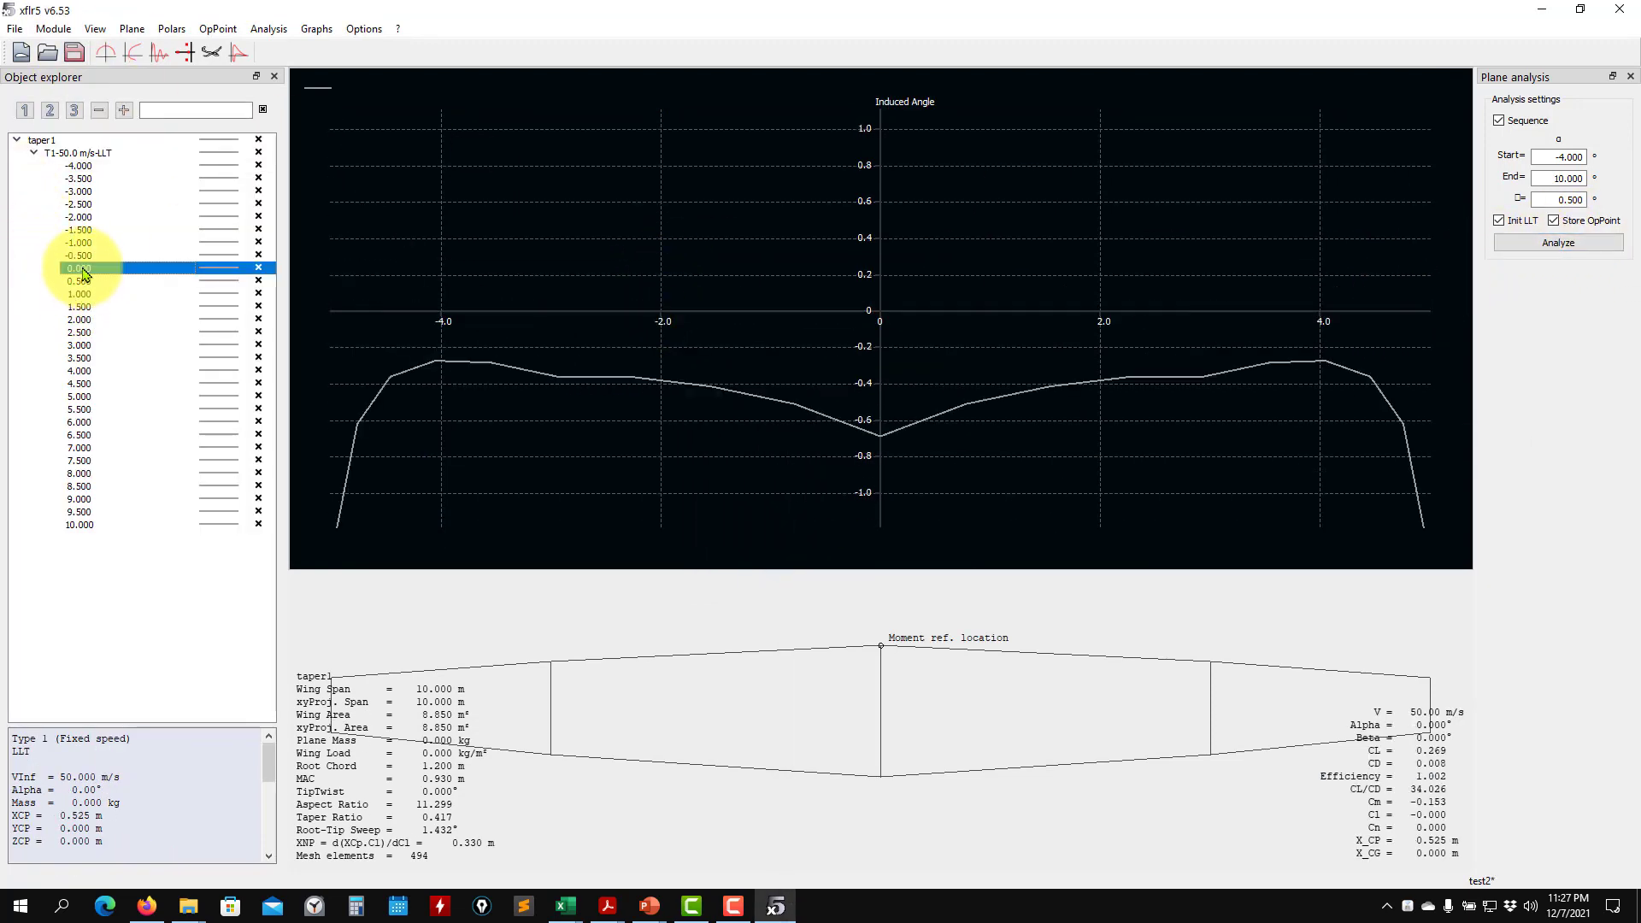
left_click_drag(758, 410, 811, 358)
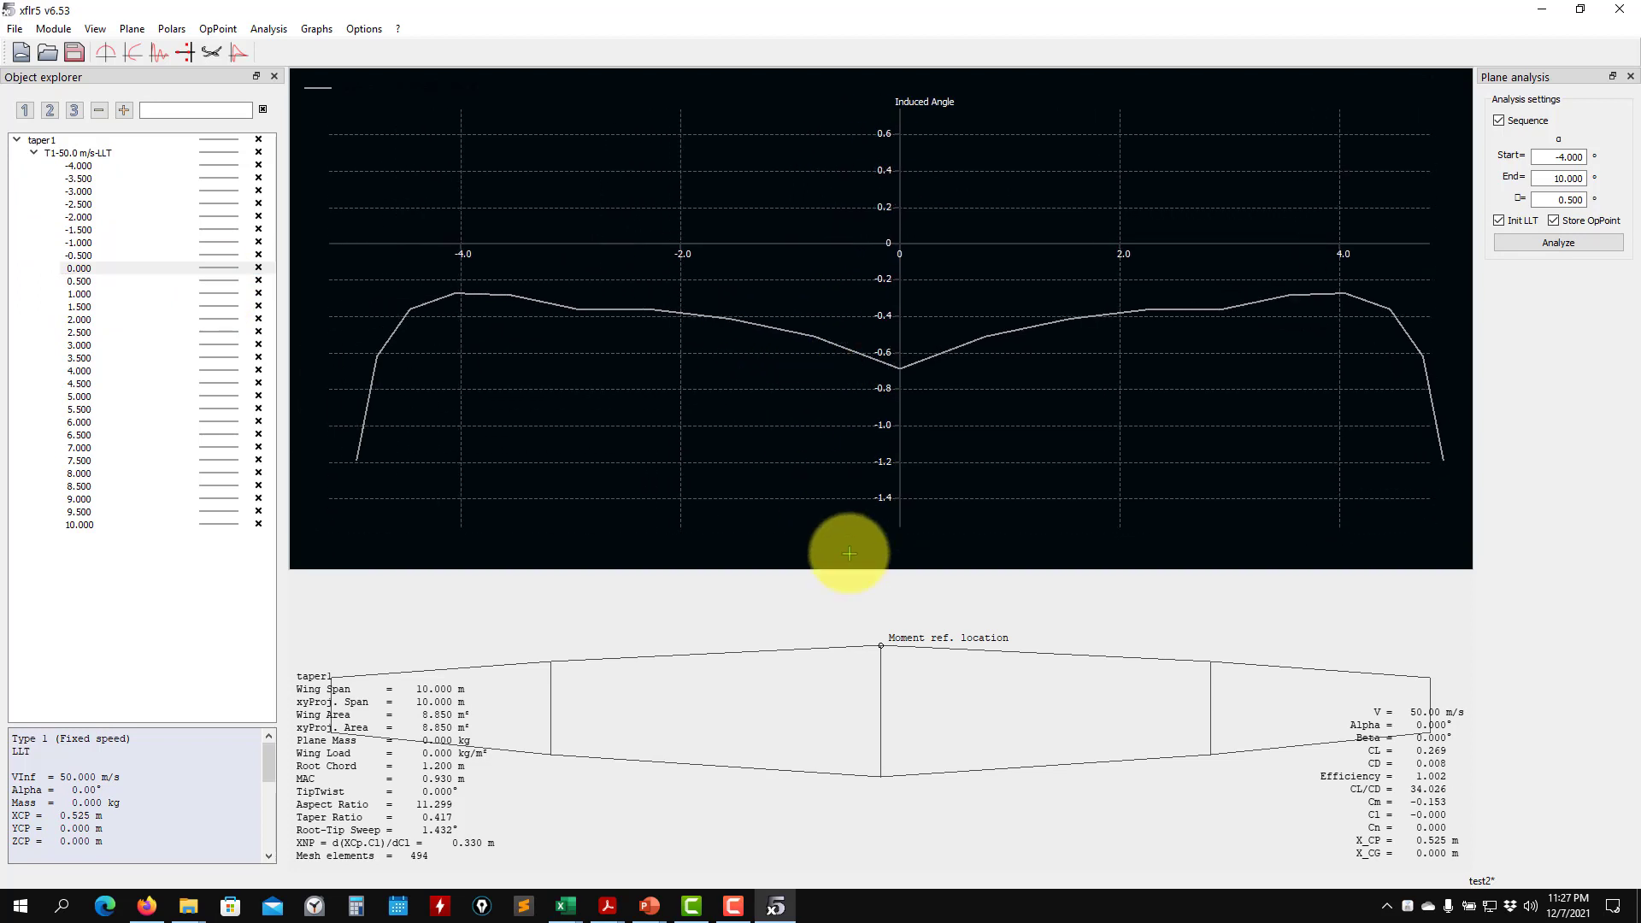
scroll(856, 580, "down", 1)
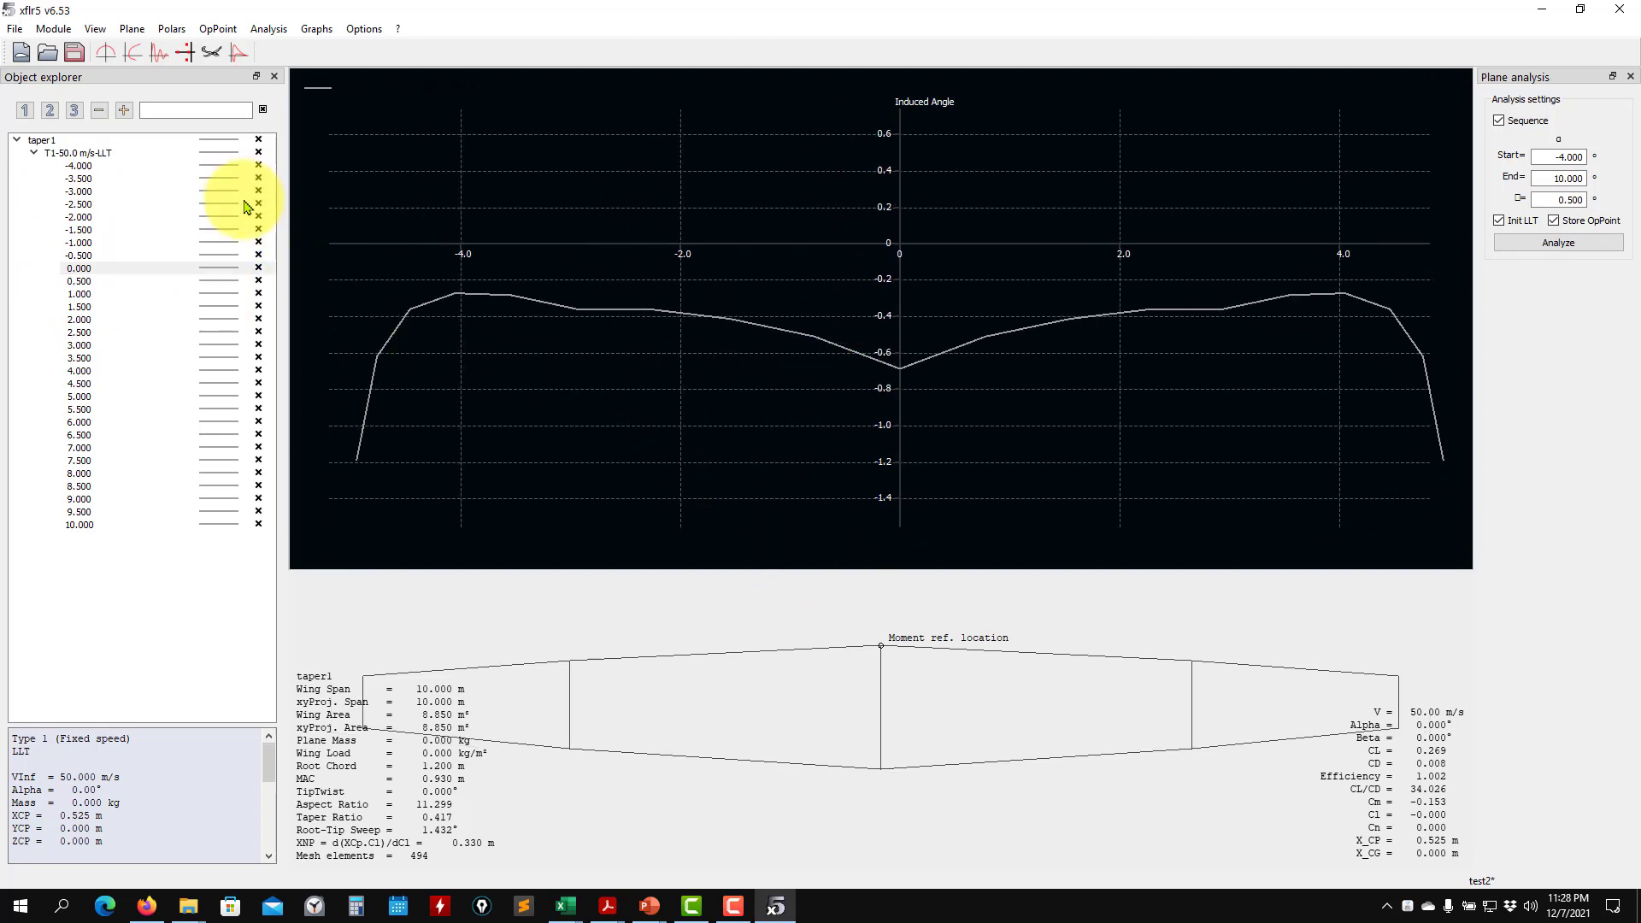
key("3")
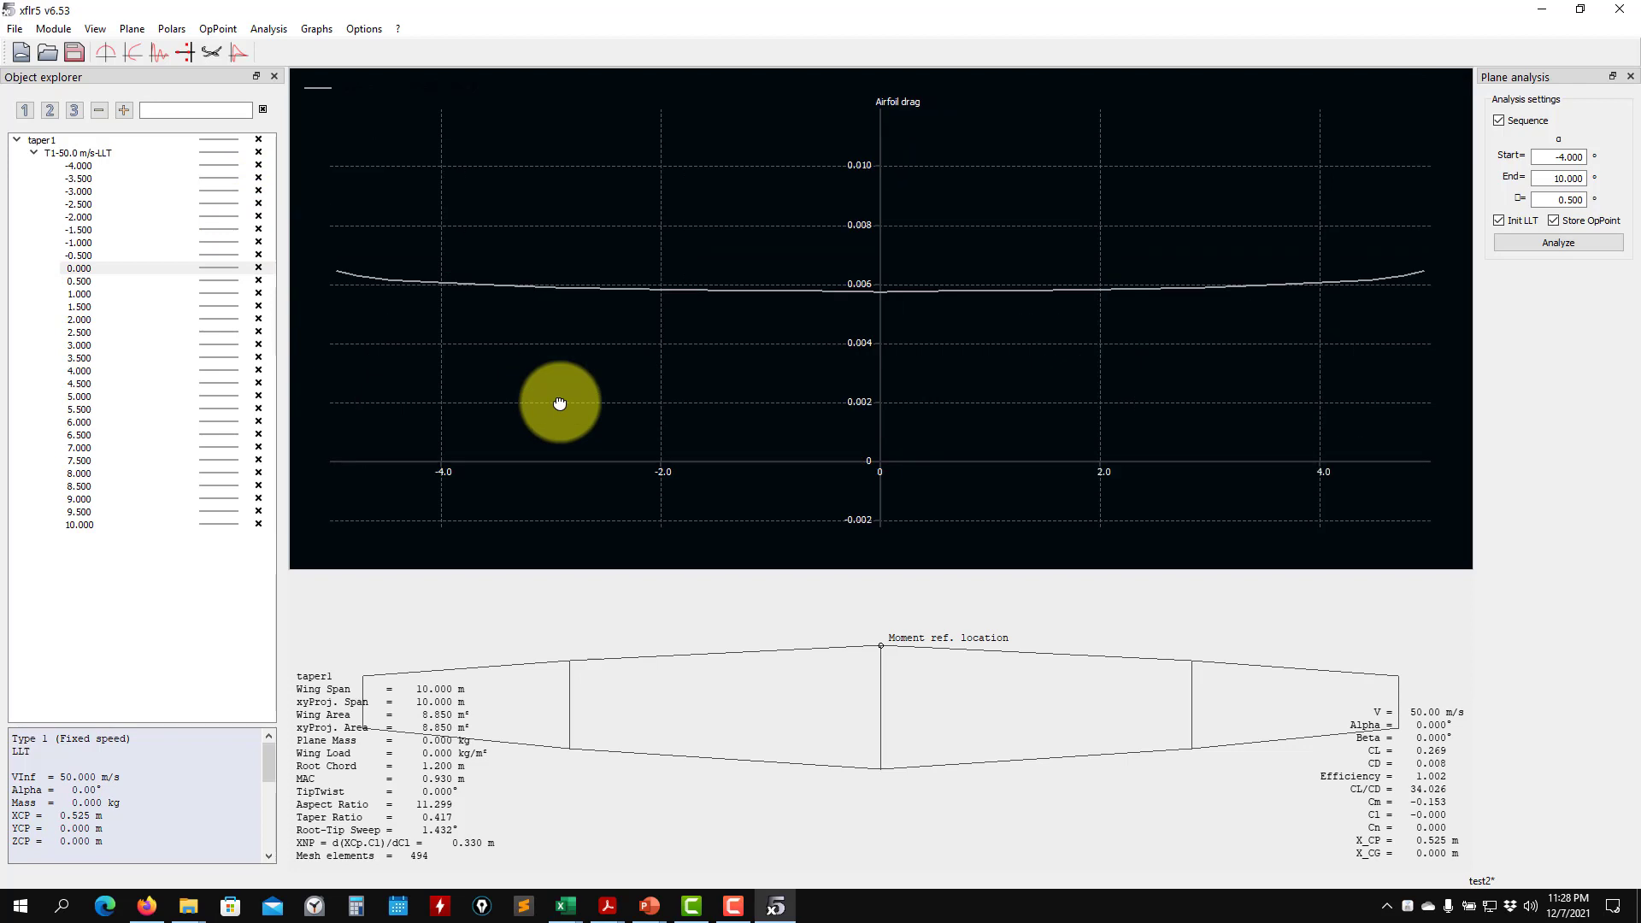
key("1")
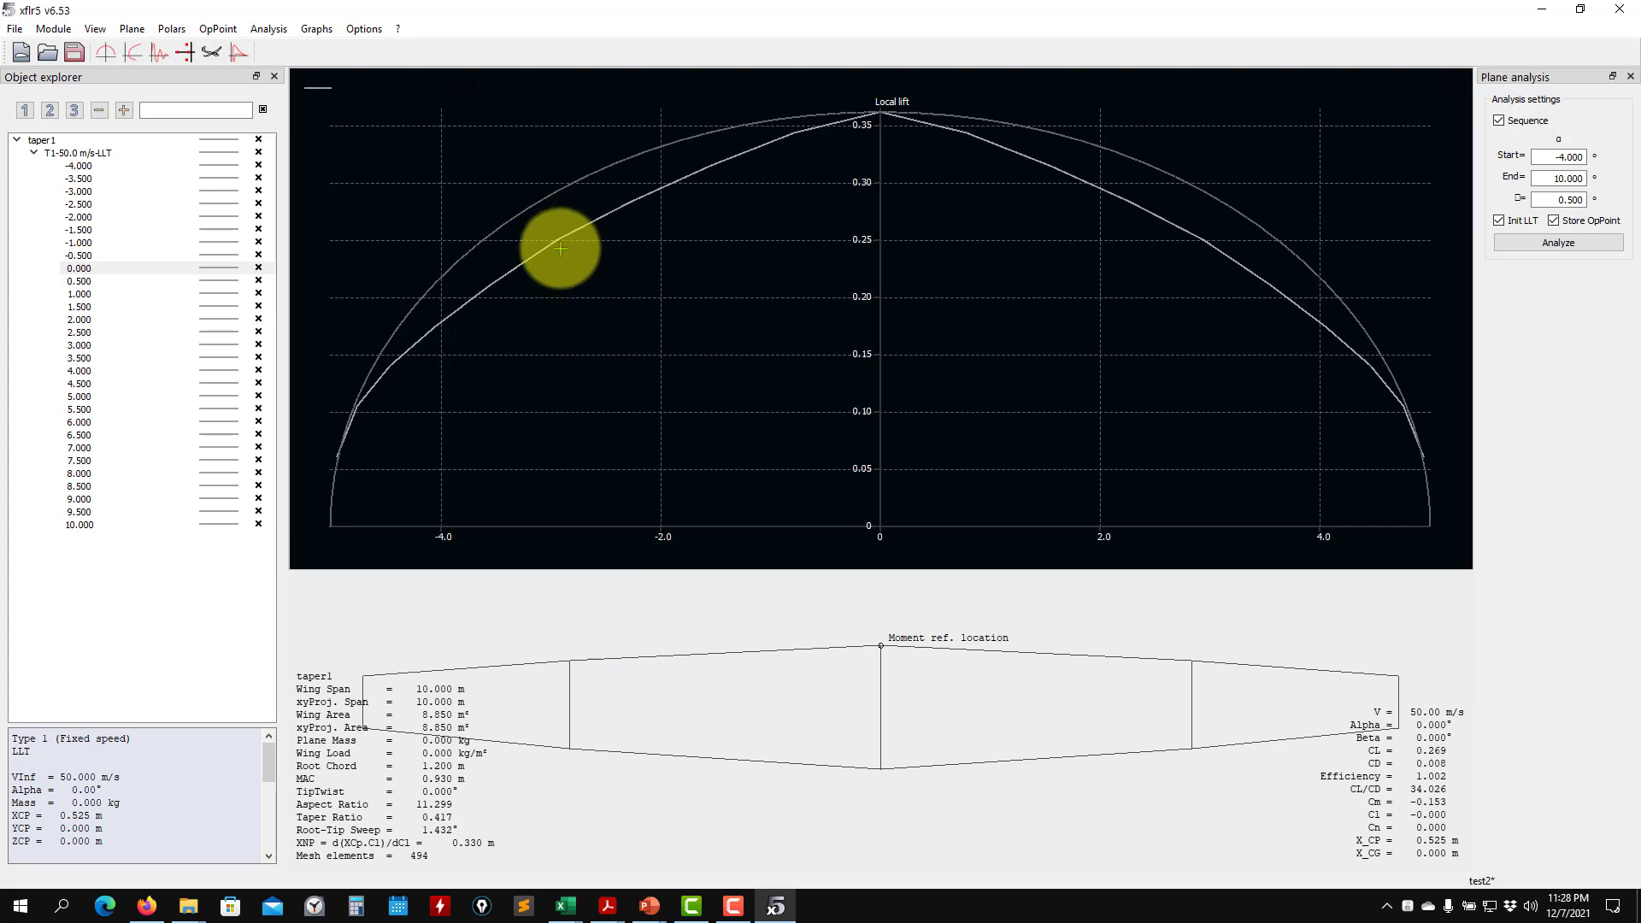
Set the chord of taper1's second wing section to 1.000 m and save the wing, accepting erasure of its results
left_click(135, 31)
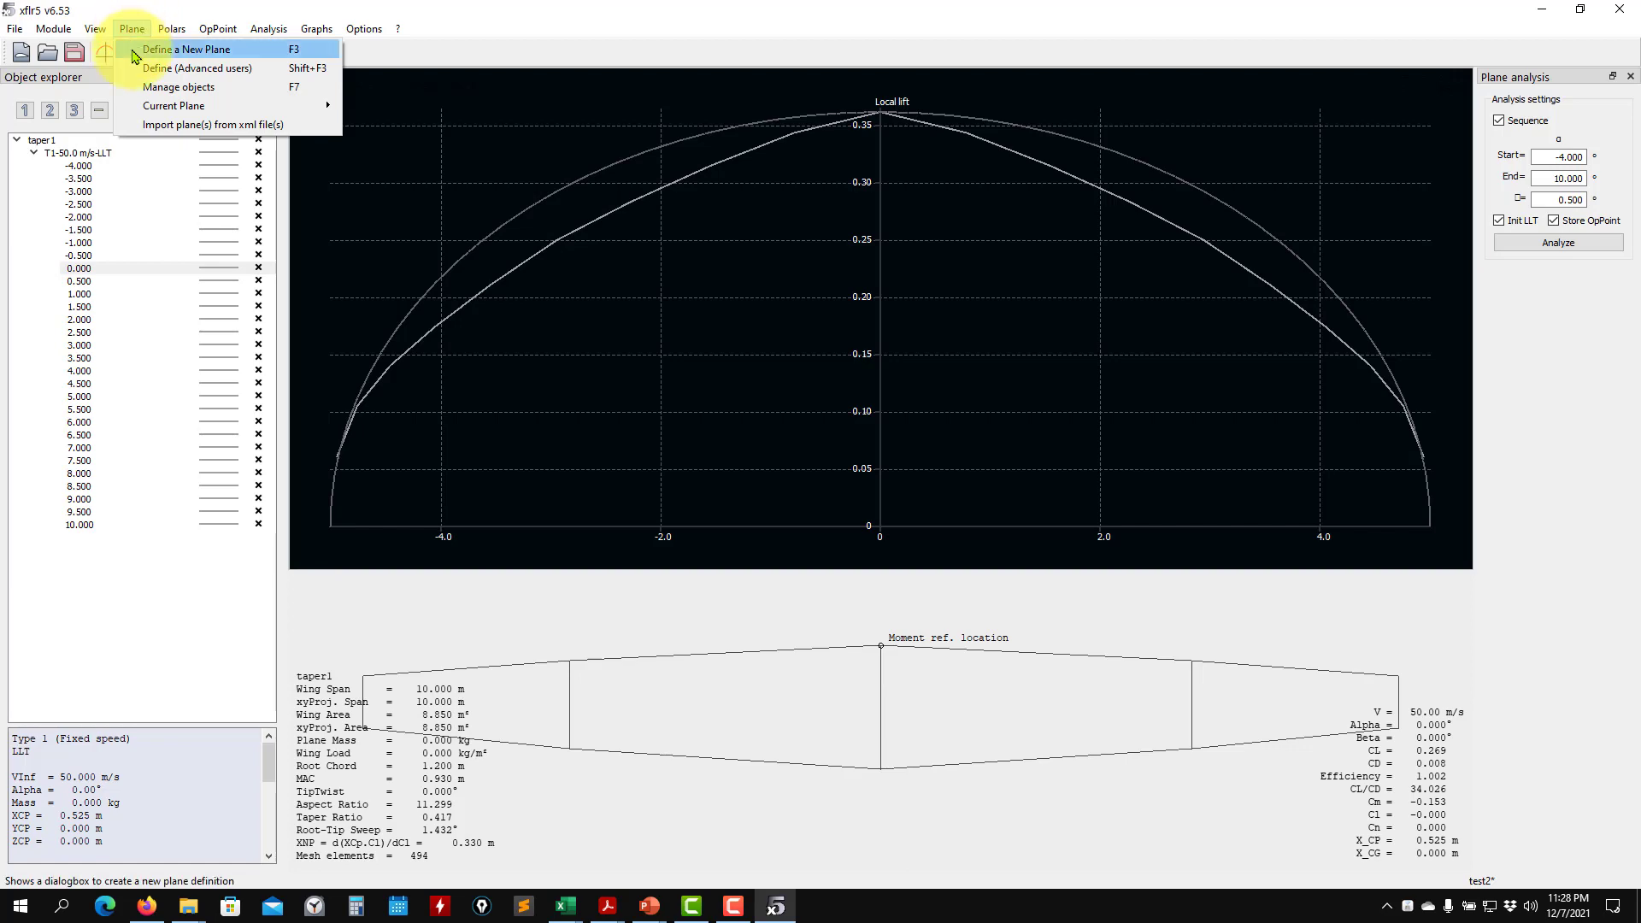
mouse_move(171, 106)
left_click(405, 175)
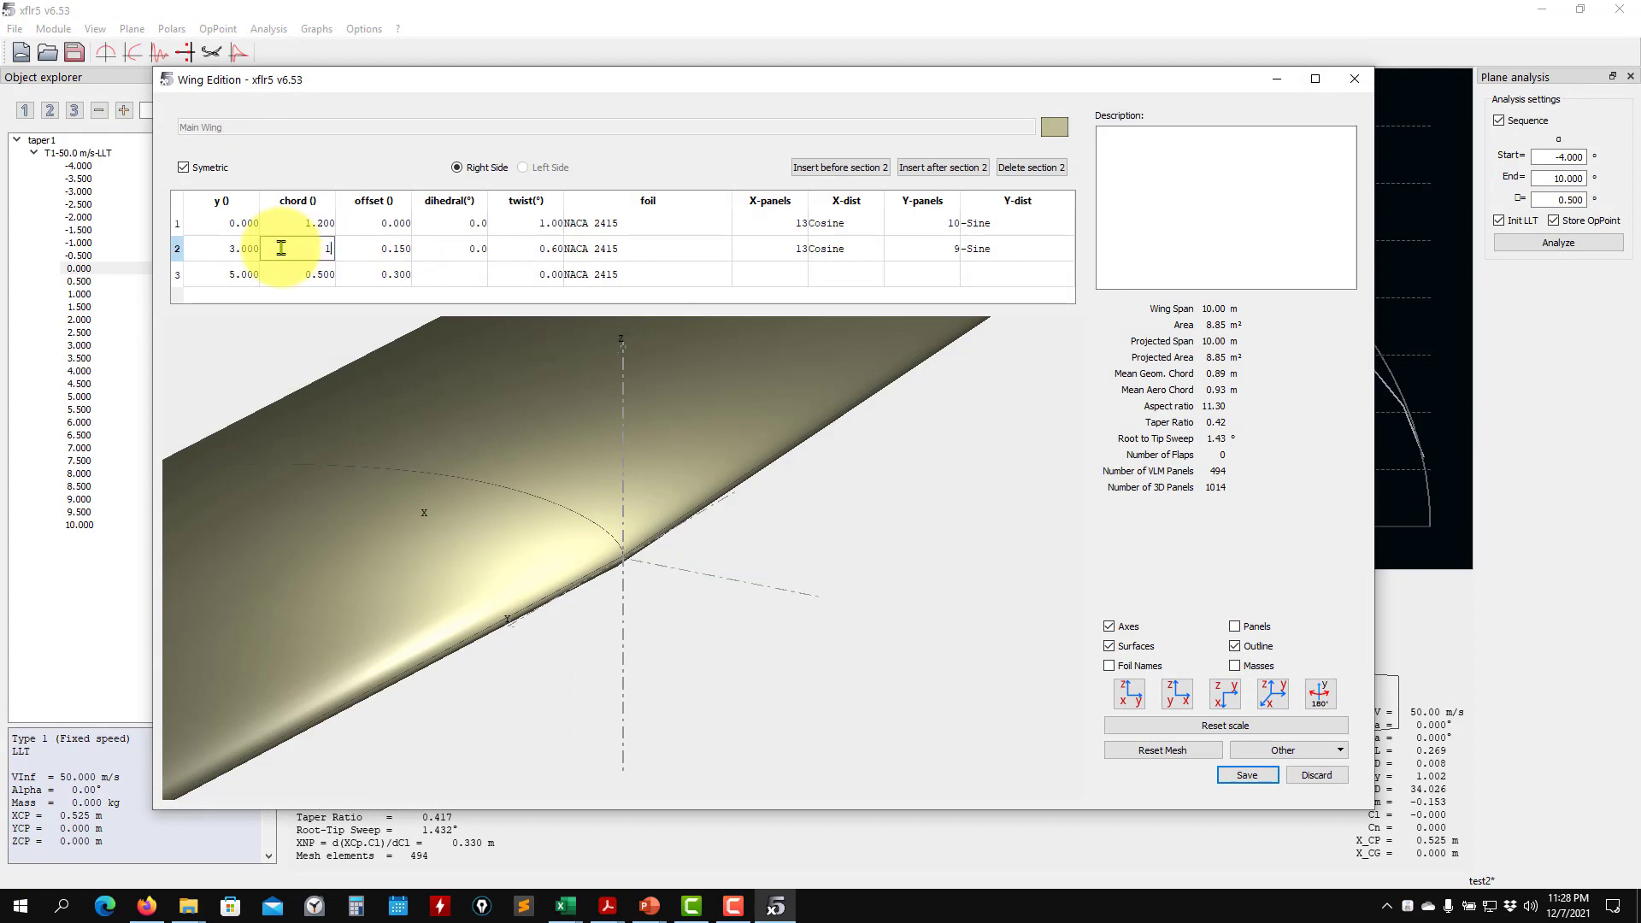
key("Return")
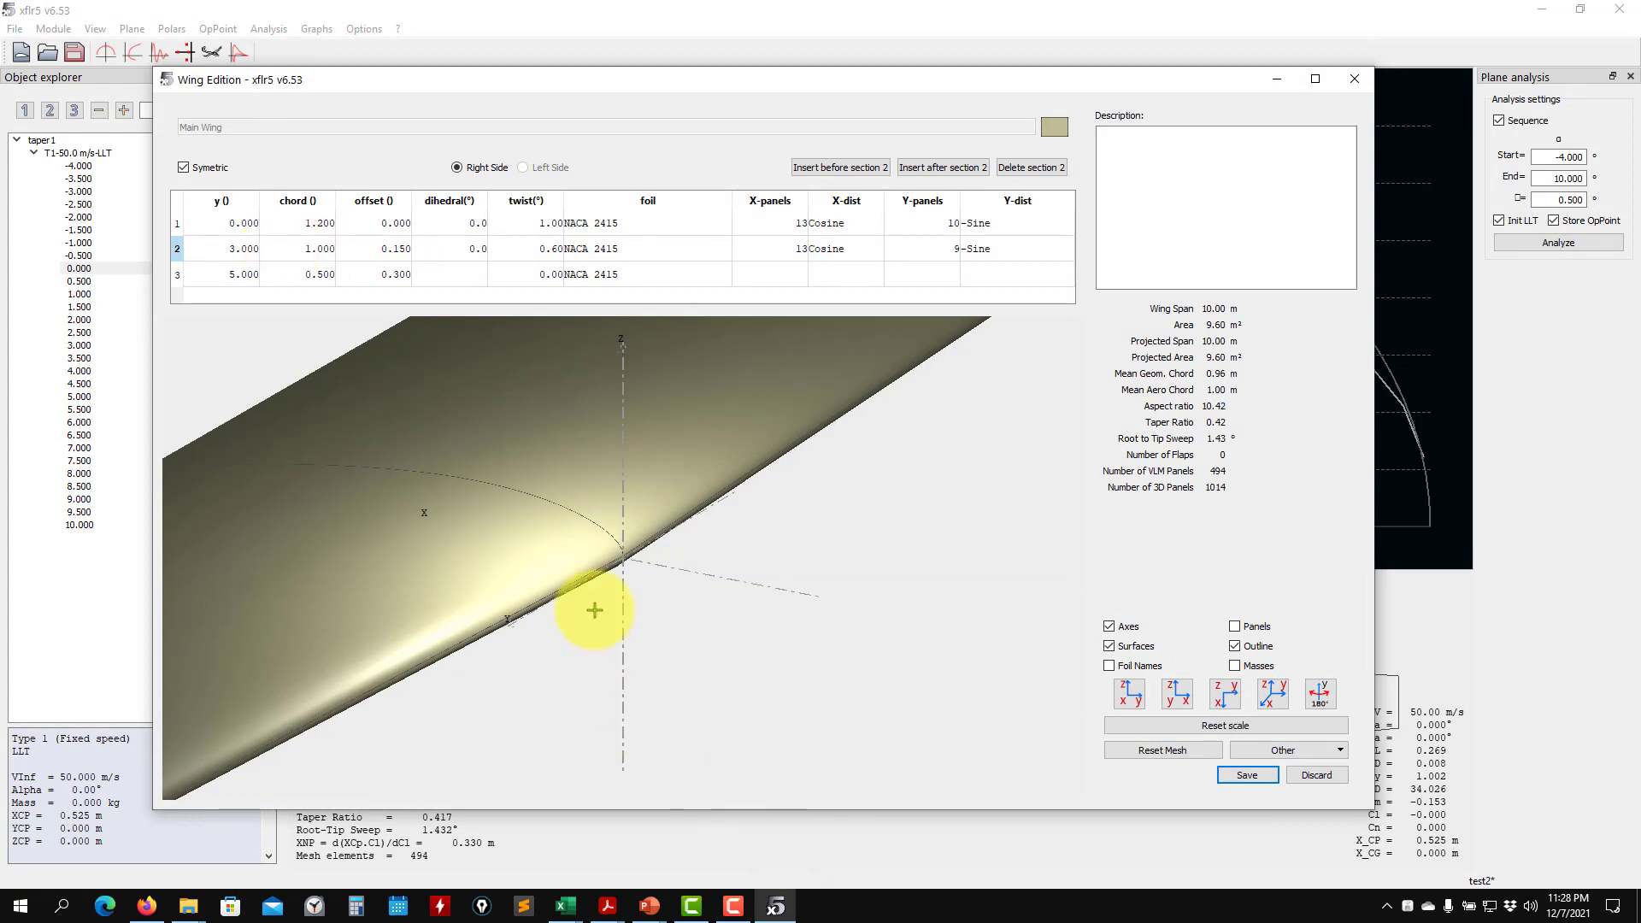
scroll(595, 609, "down", 6)
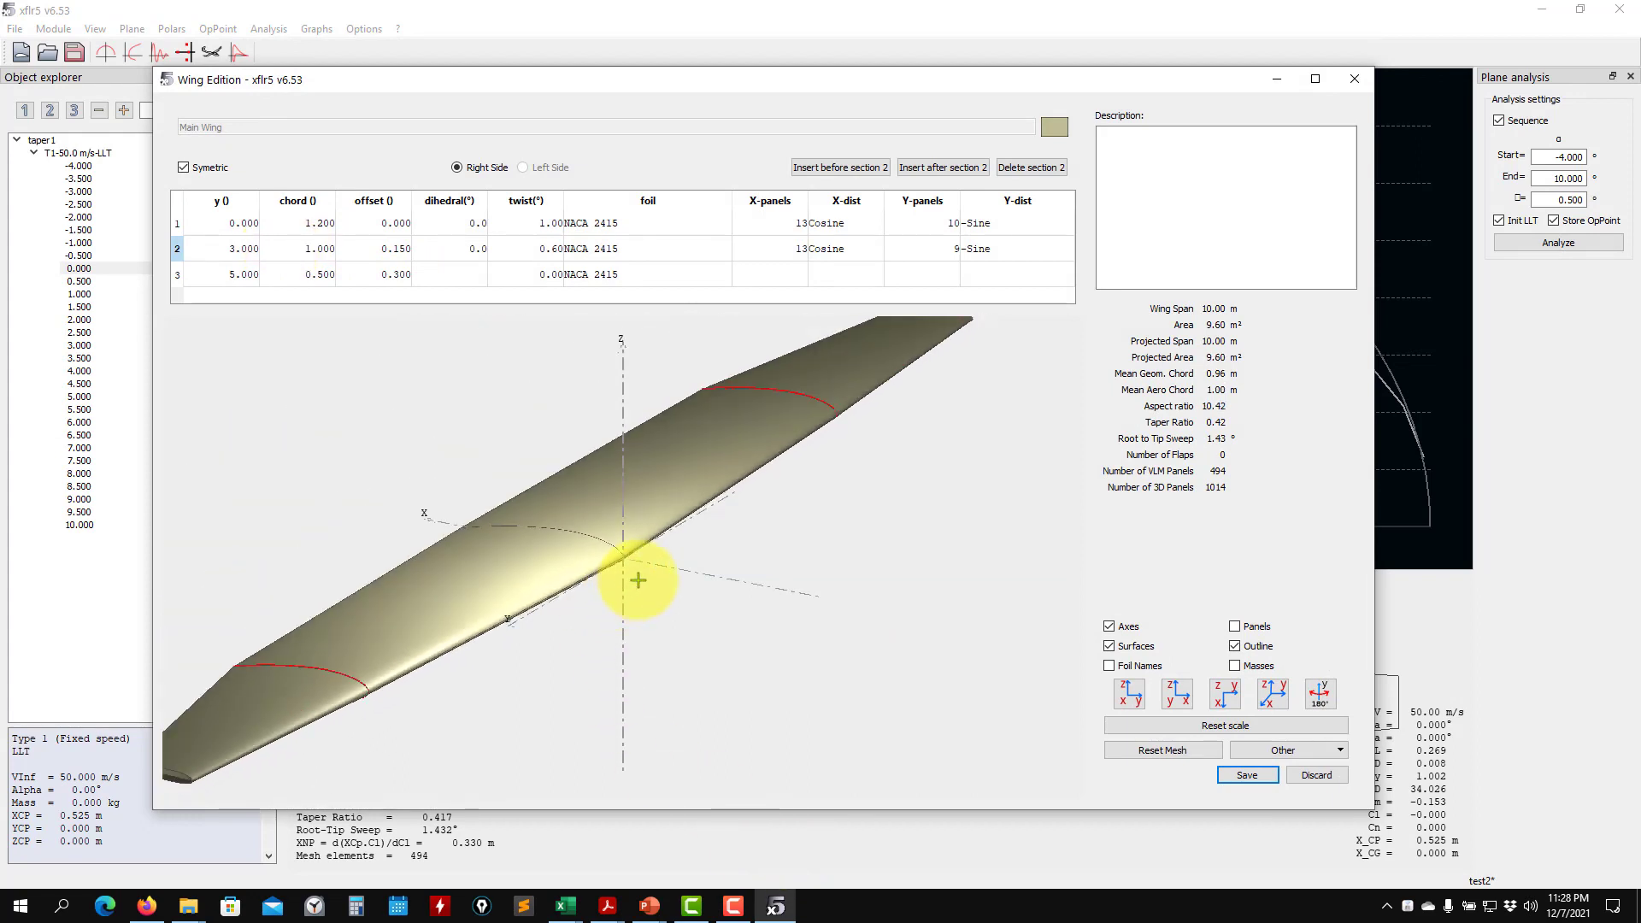
left_click_drag(638, 580, 701, 564)
left_click_drag(731, 504, 749, 466)
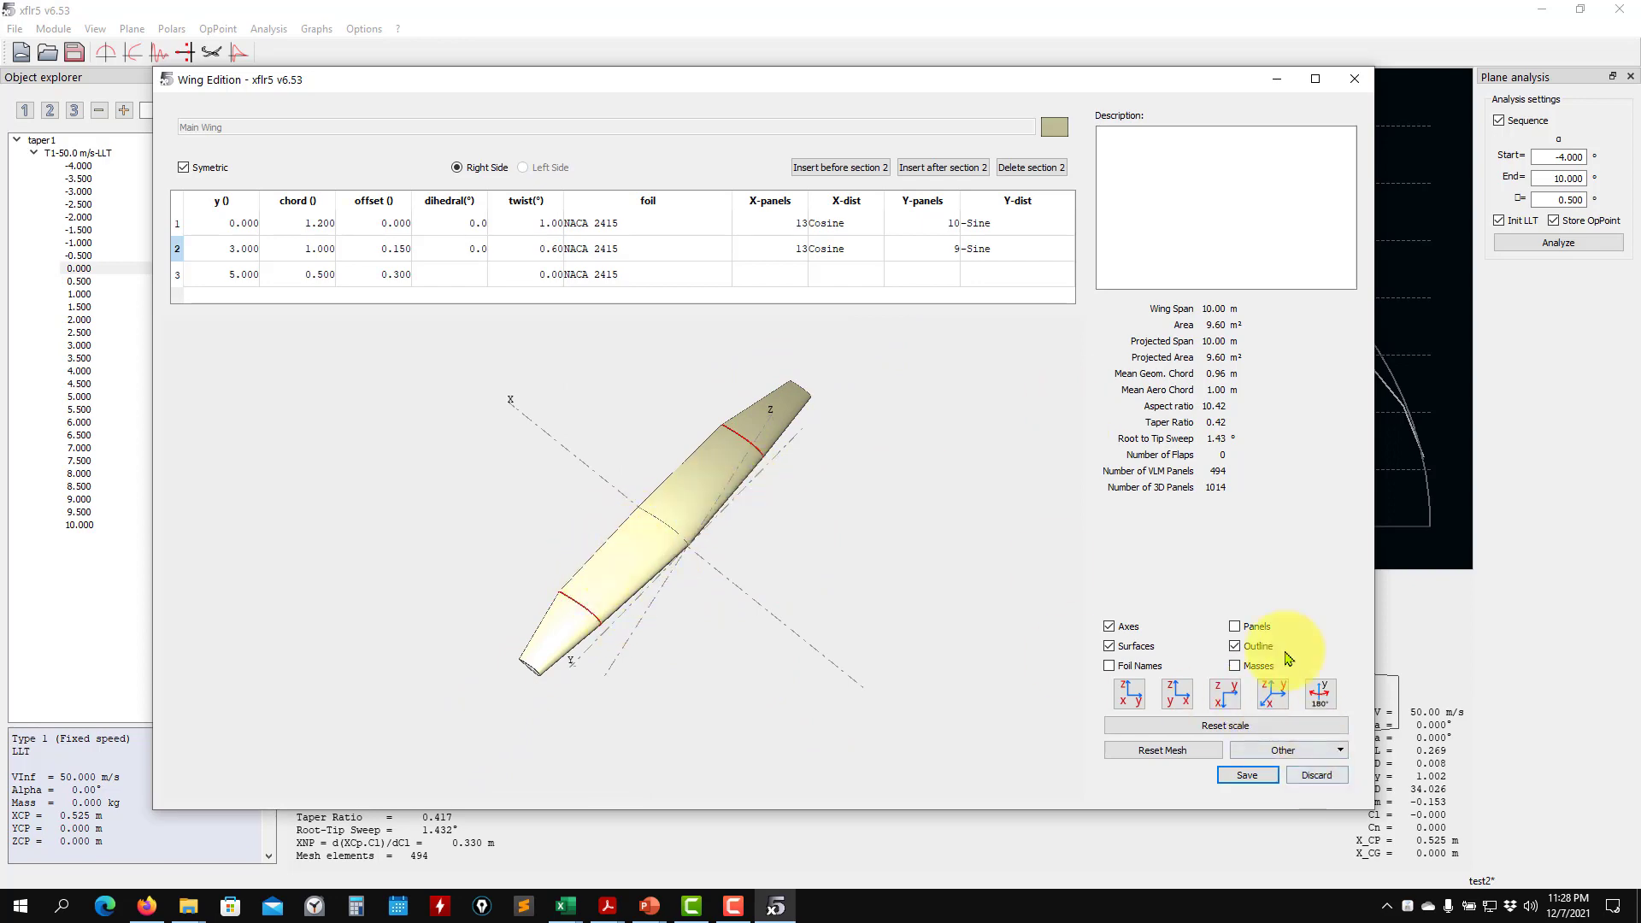
left_click(1249, 775)
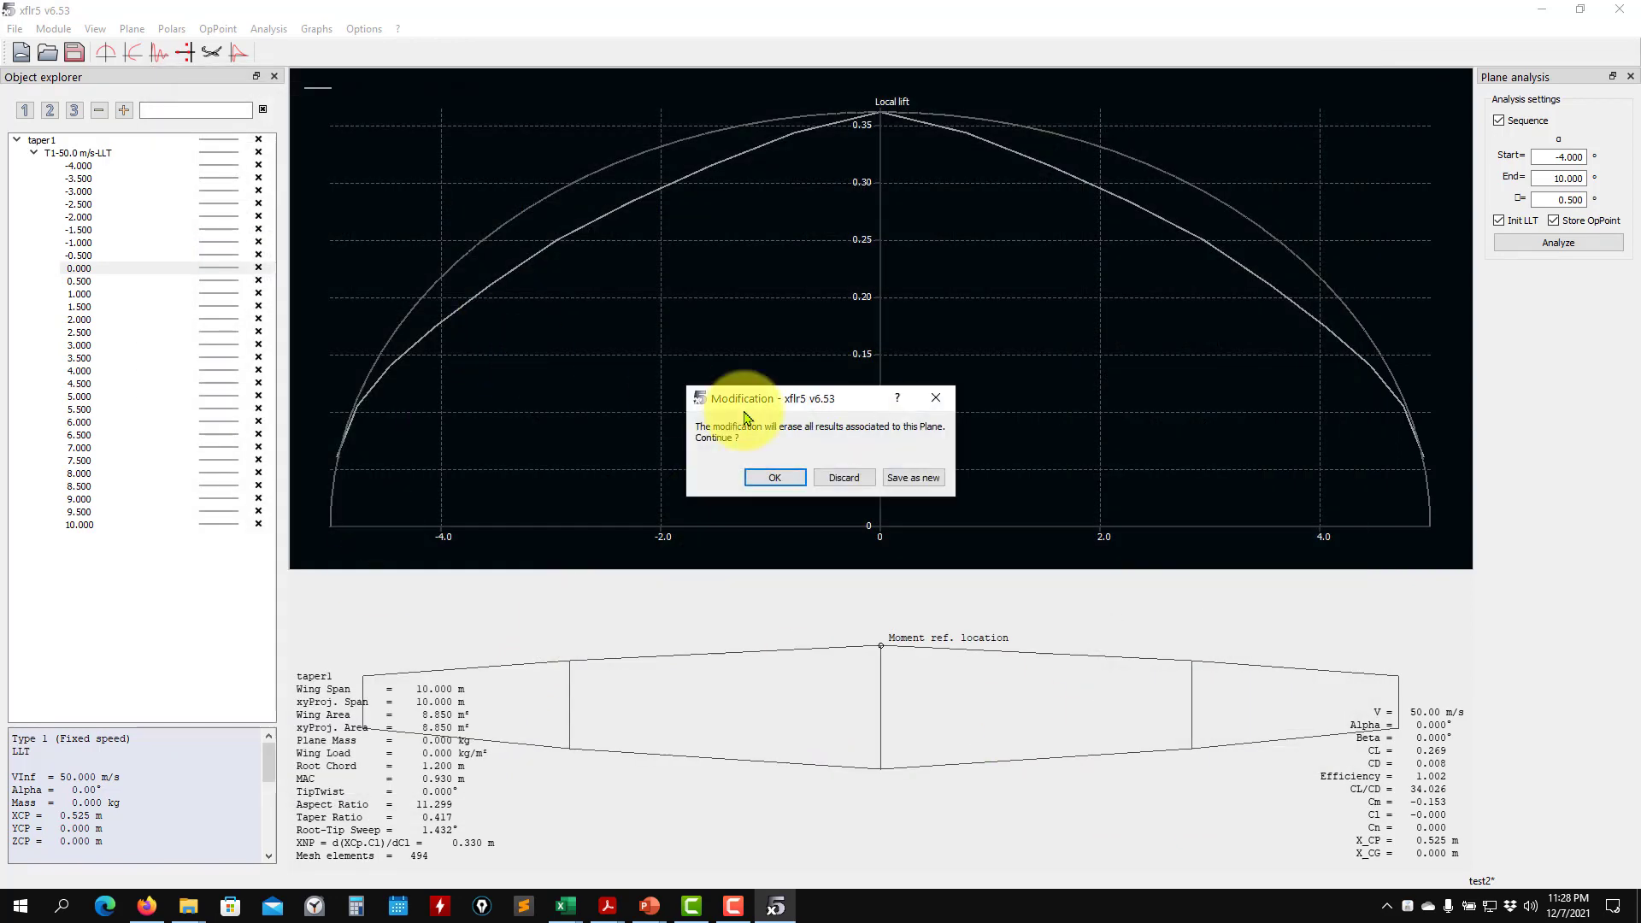
left_click(756, 478)
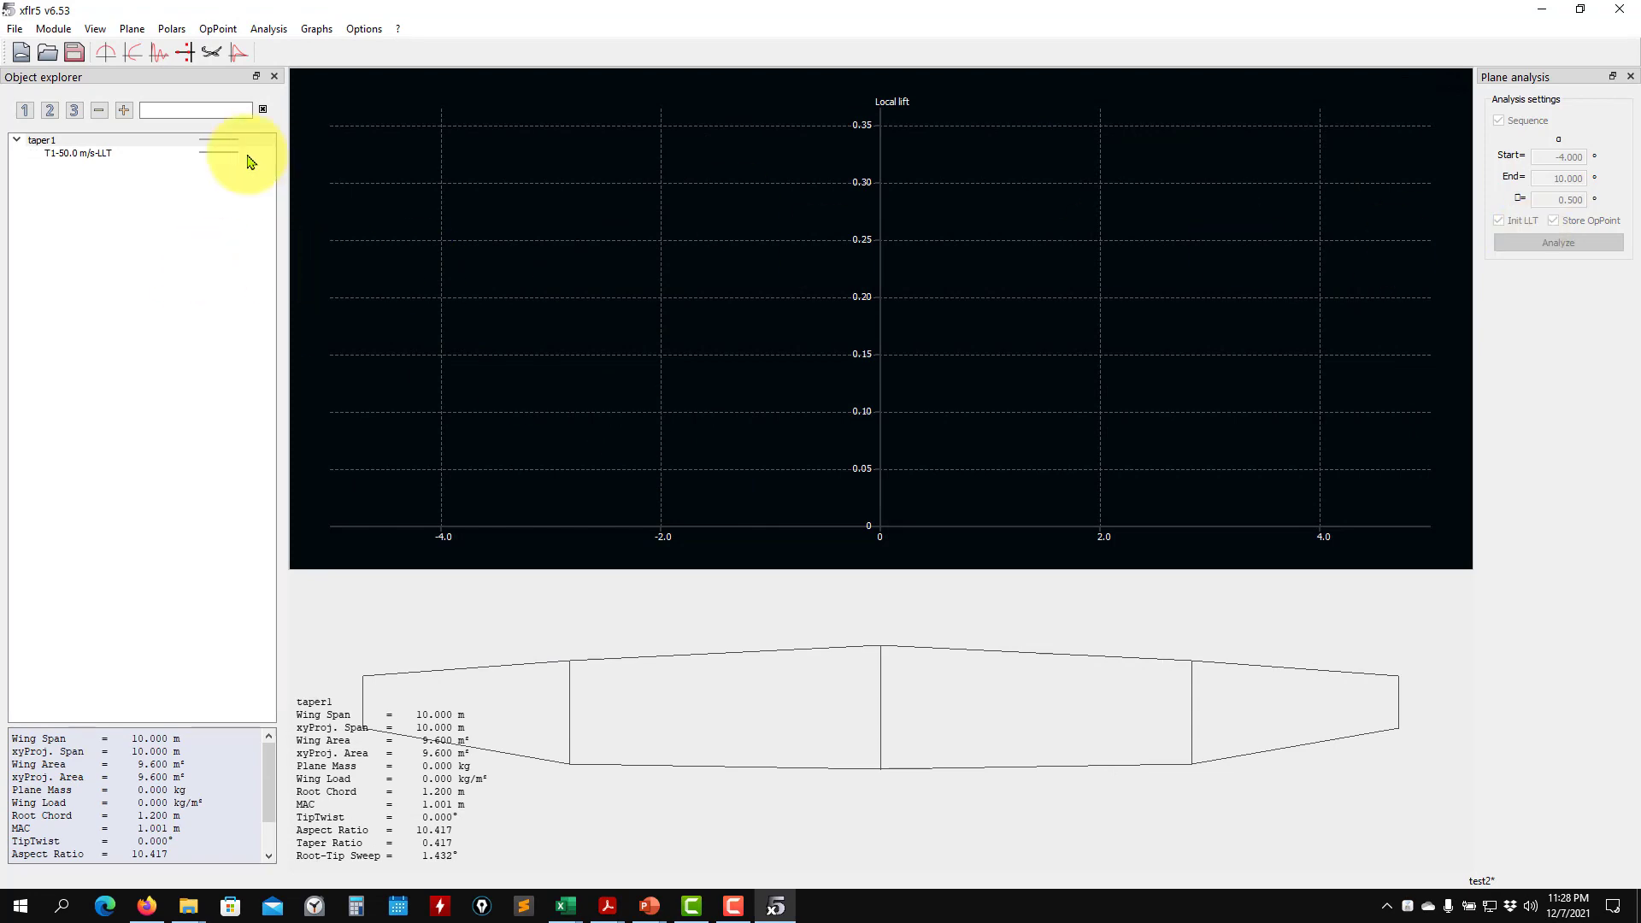
Rerun the T1 50 m/s LLT analysis from -4° to 10° and show the local lift at 0°
left_click(51, 152)
left_click(1546, 251)
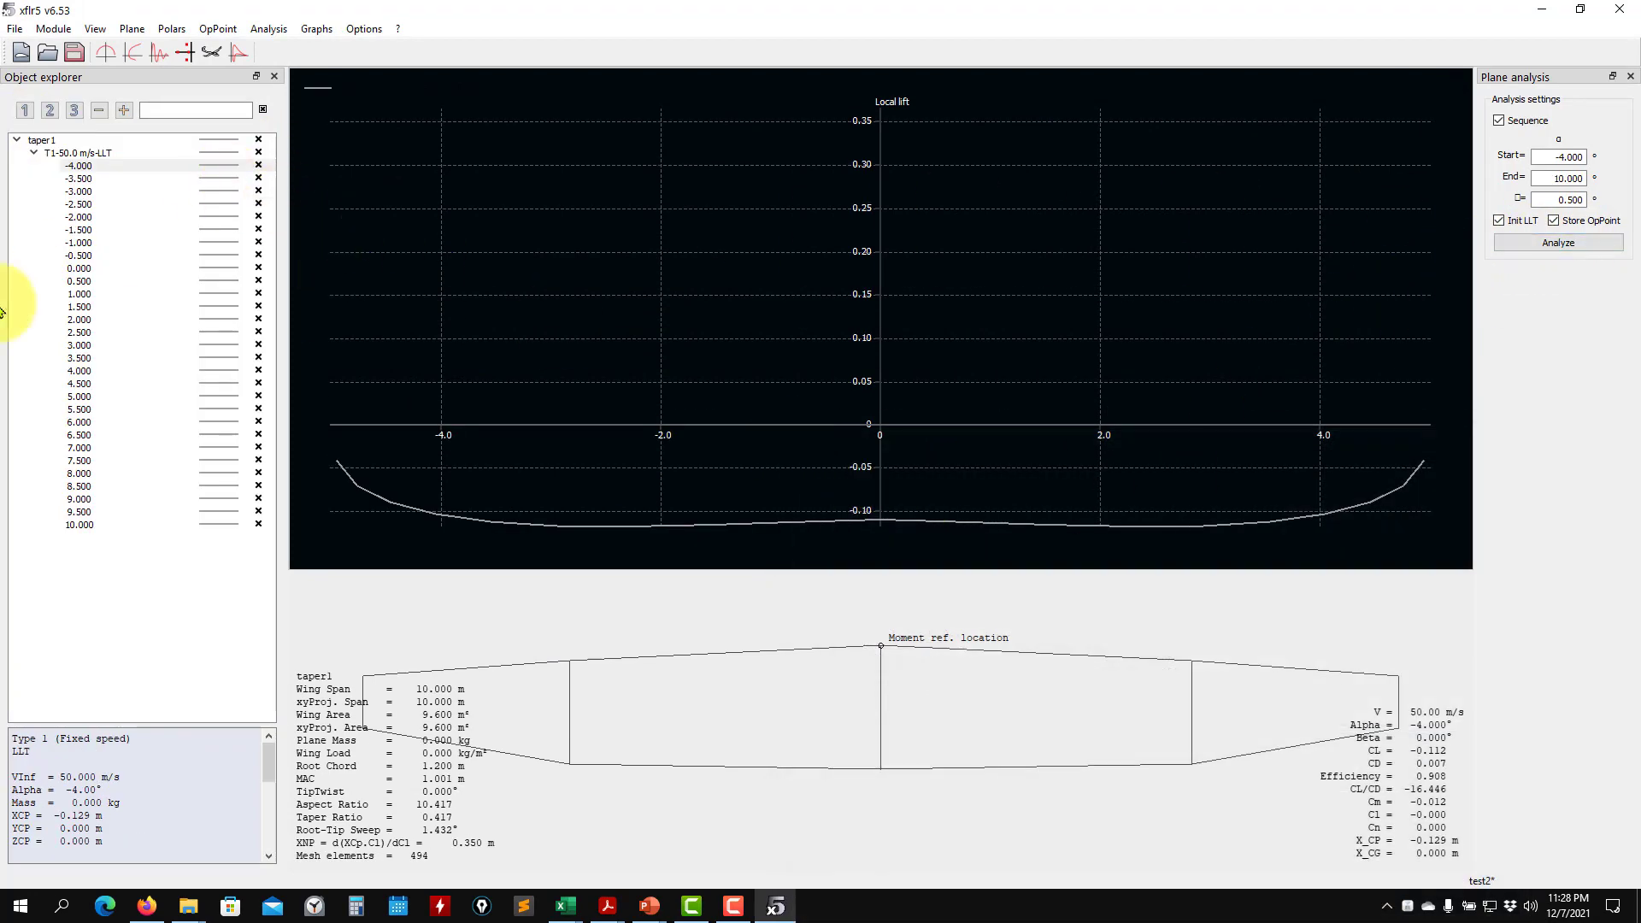
left_click(81, 268)
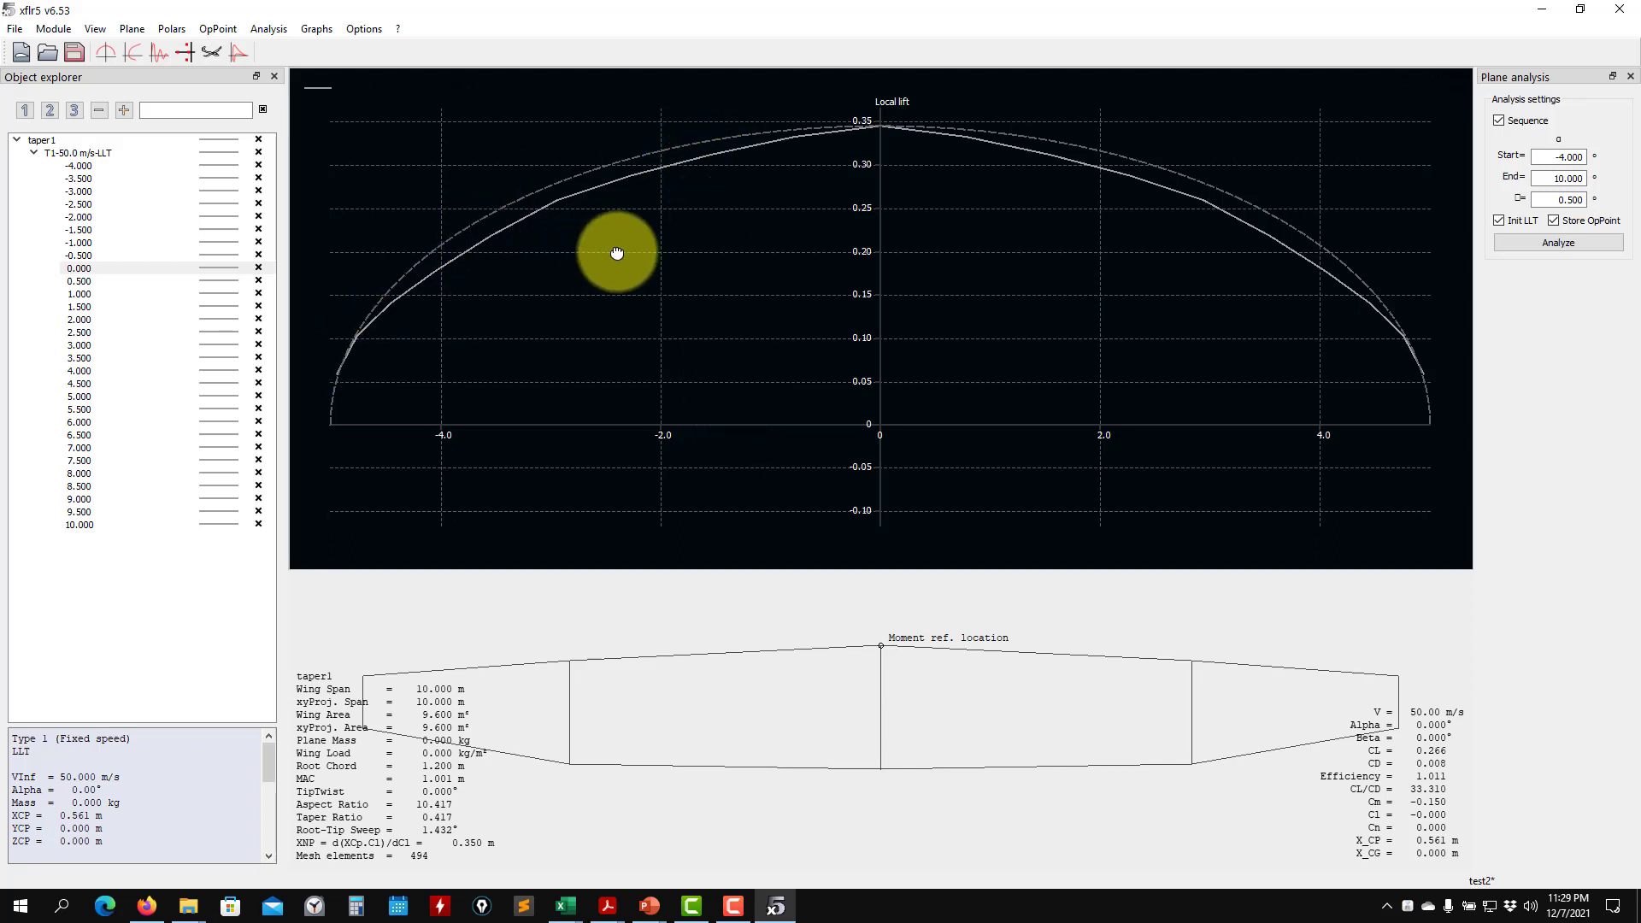
Examine the airfoil drag and local lift coefficient graphs at 0°, rescaling the lift coefficient plot to fit its curve
key("2")
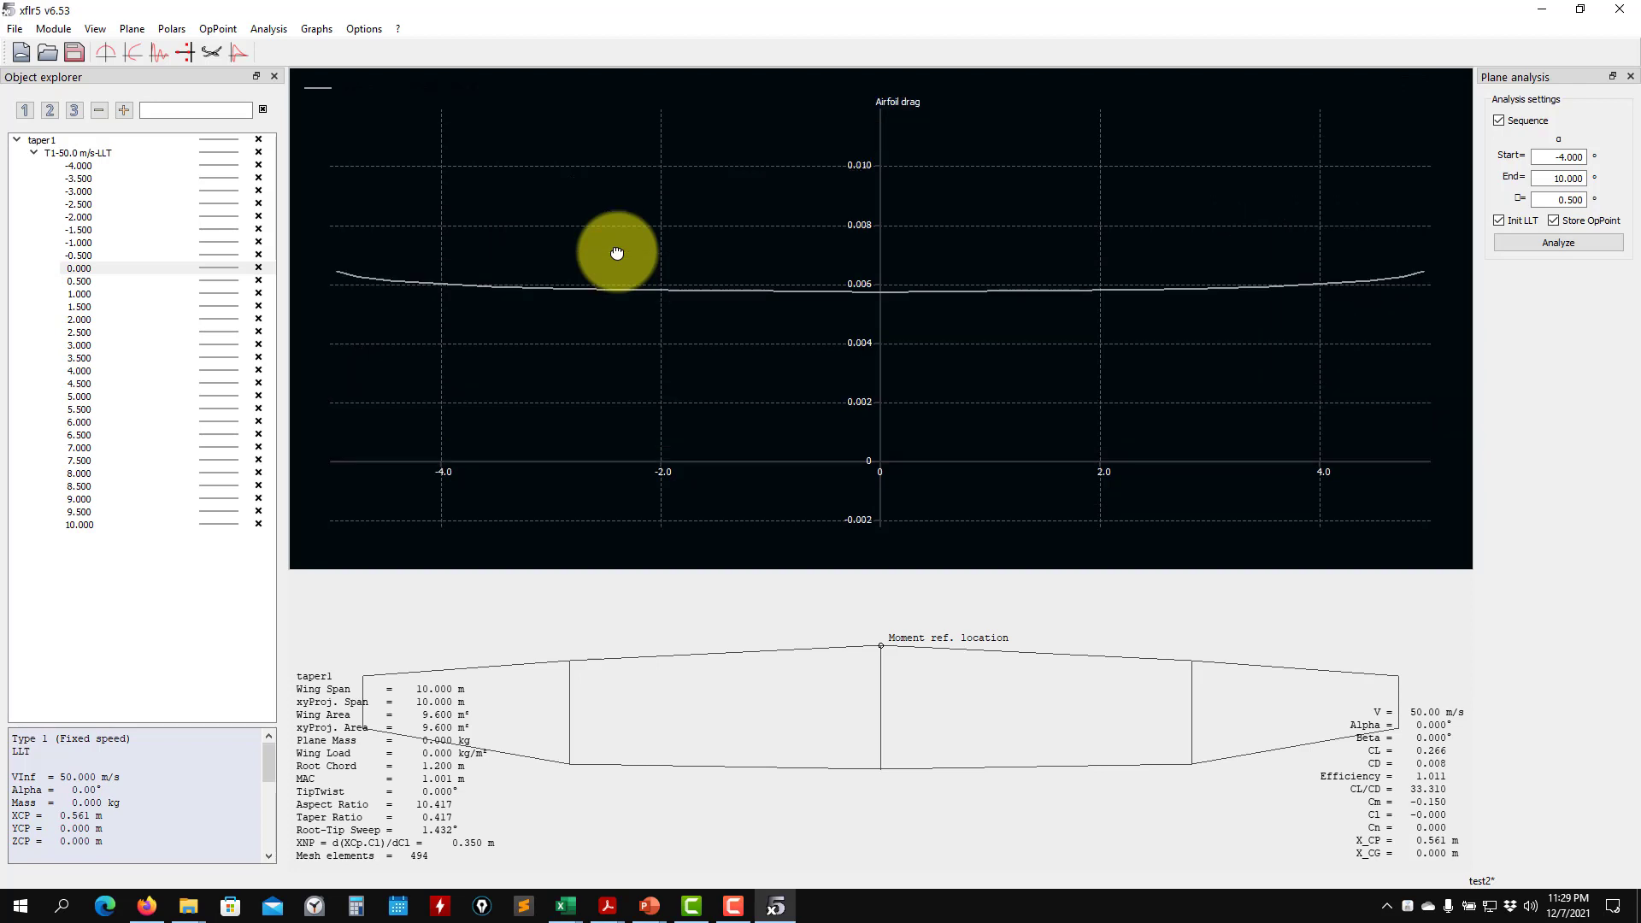
key("2")
key("1")
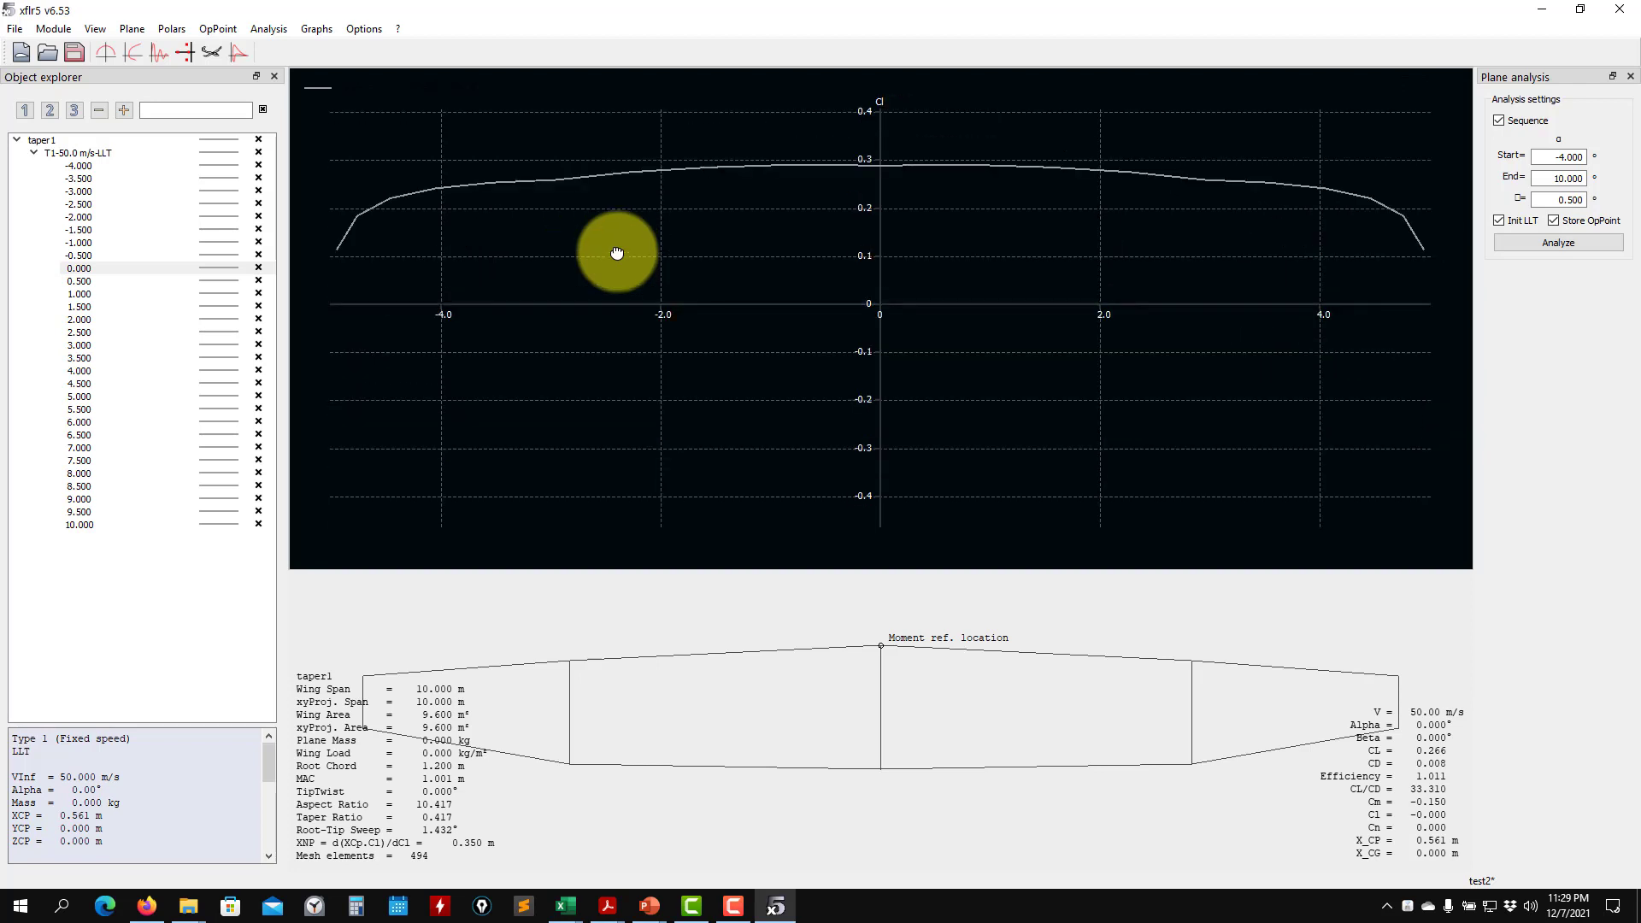
key("r")
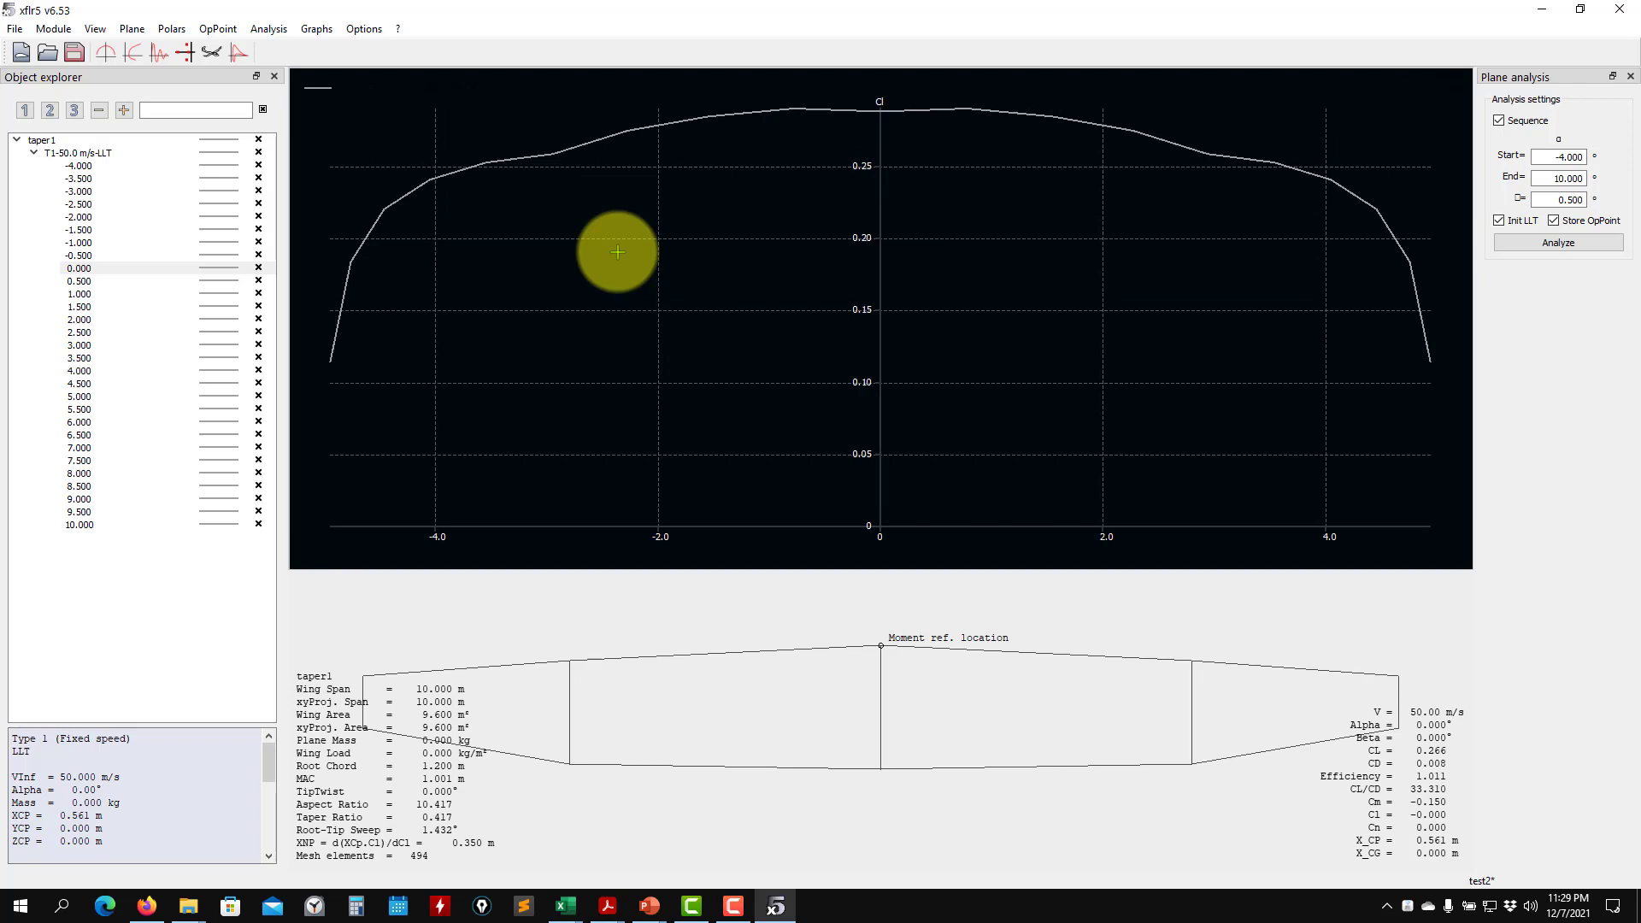
left_click_drag(618, 253, 612, 305)
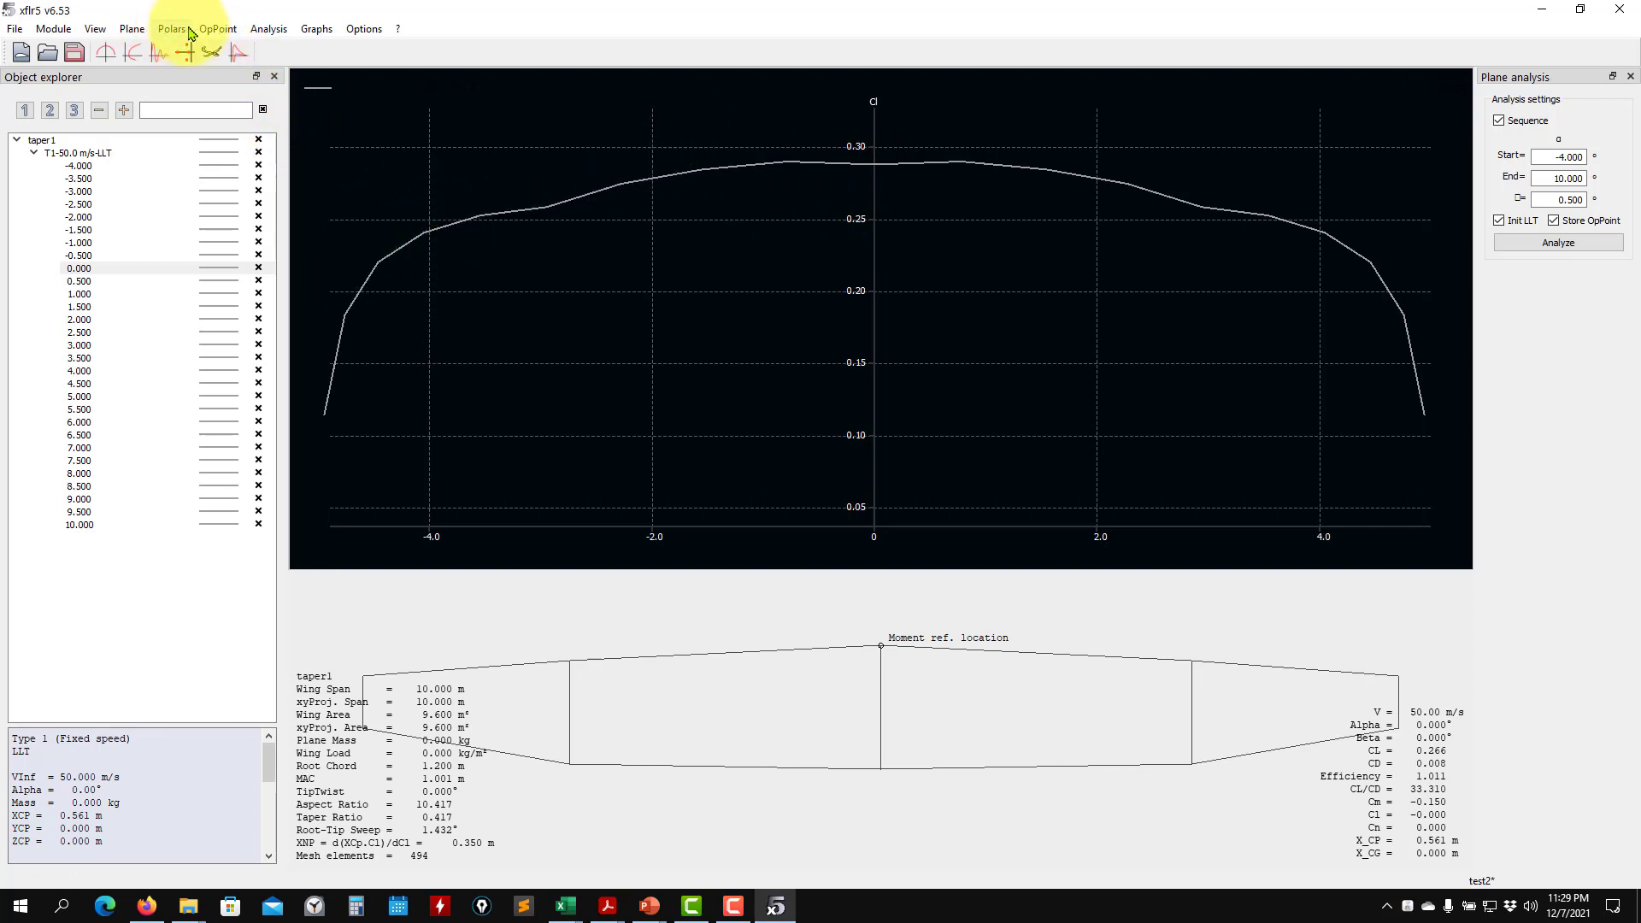
left_click(267, 29)
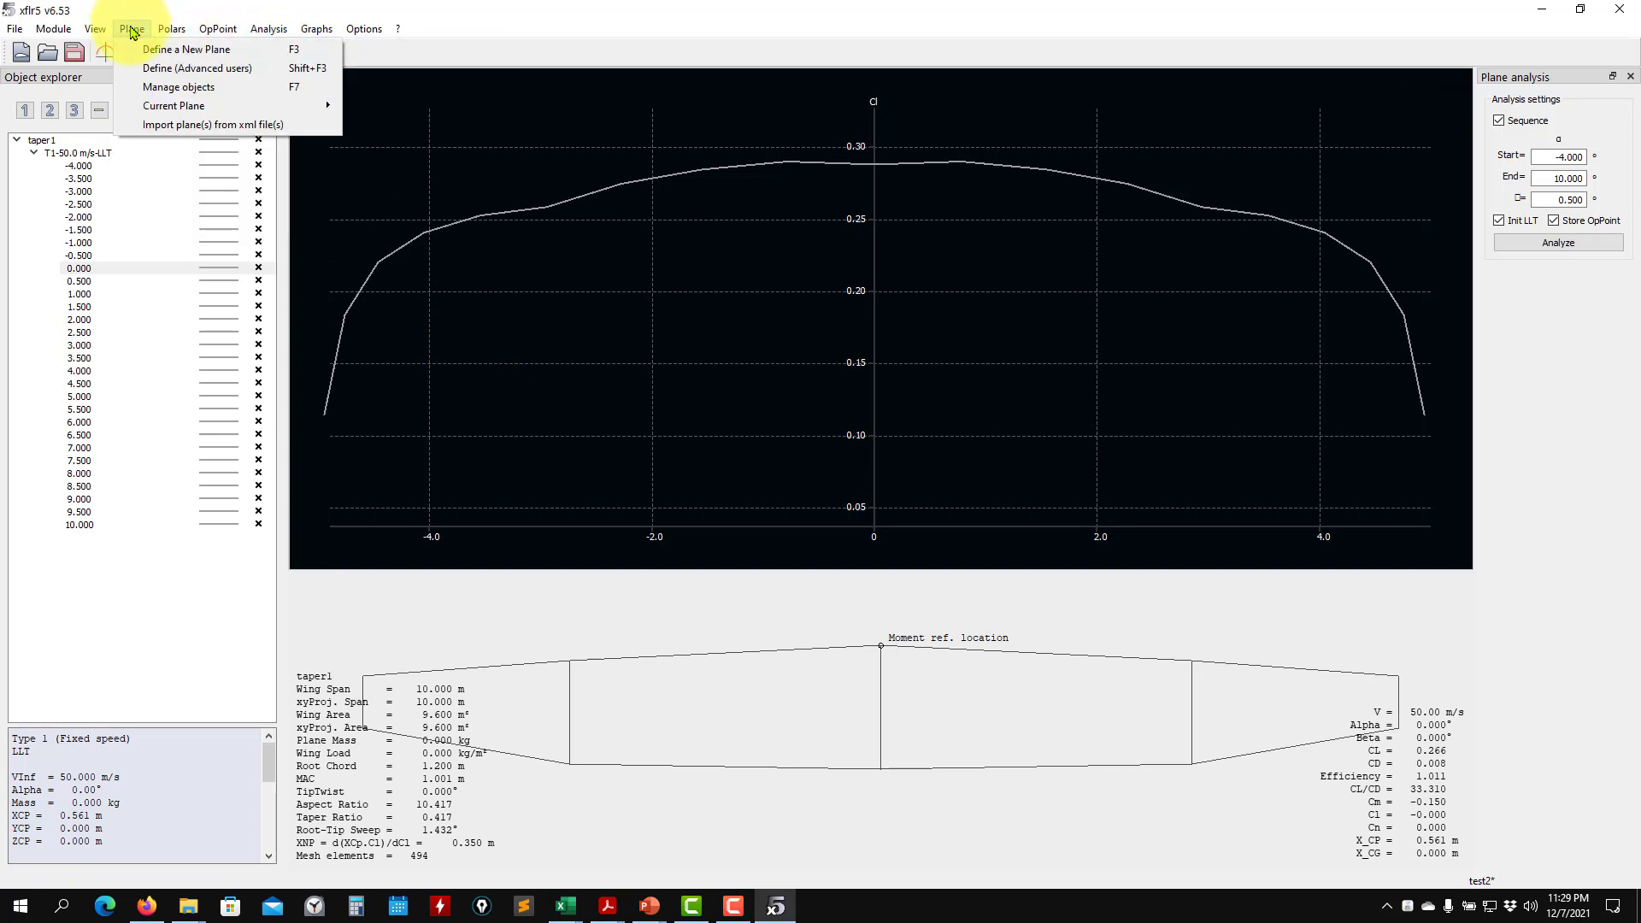
Open taper1's wing for editing and set the twist of the first and second sections to 0°
mouse_move(262, 112)
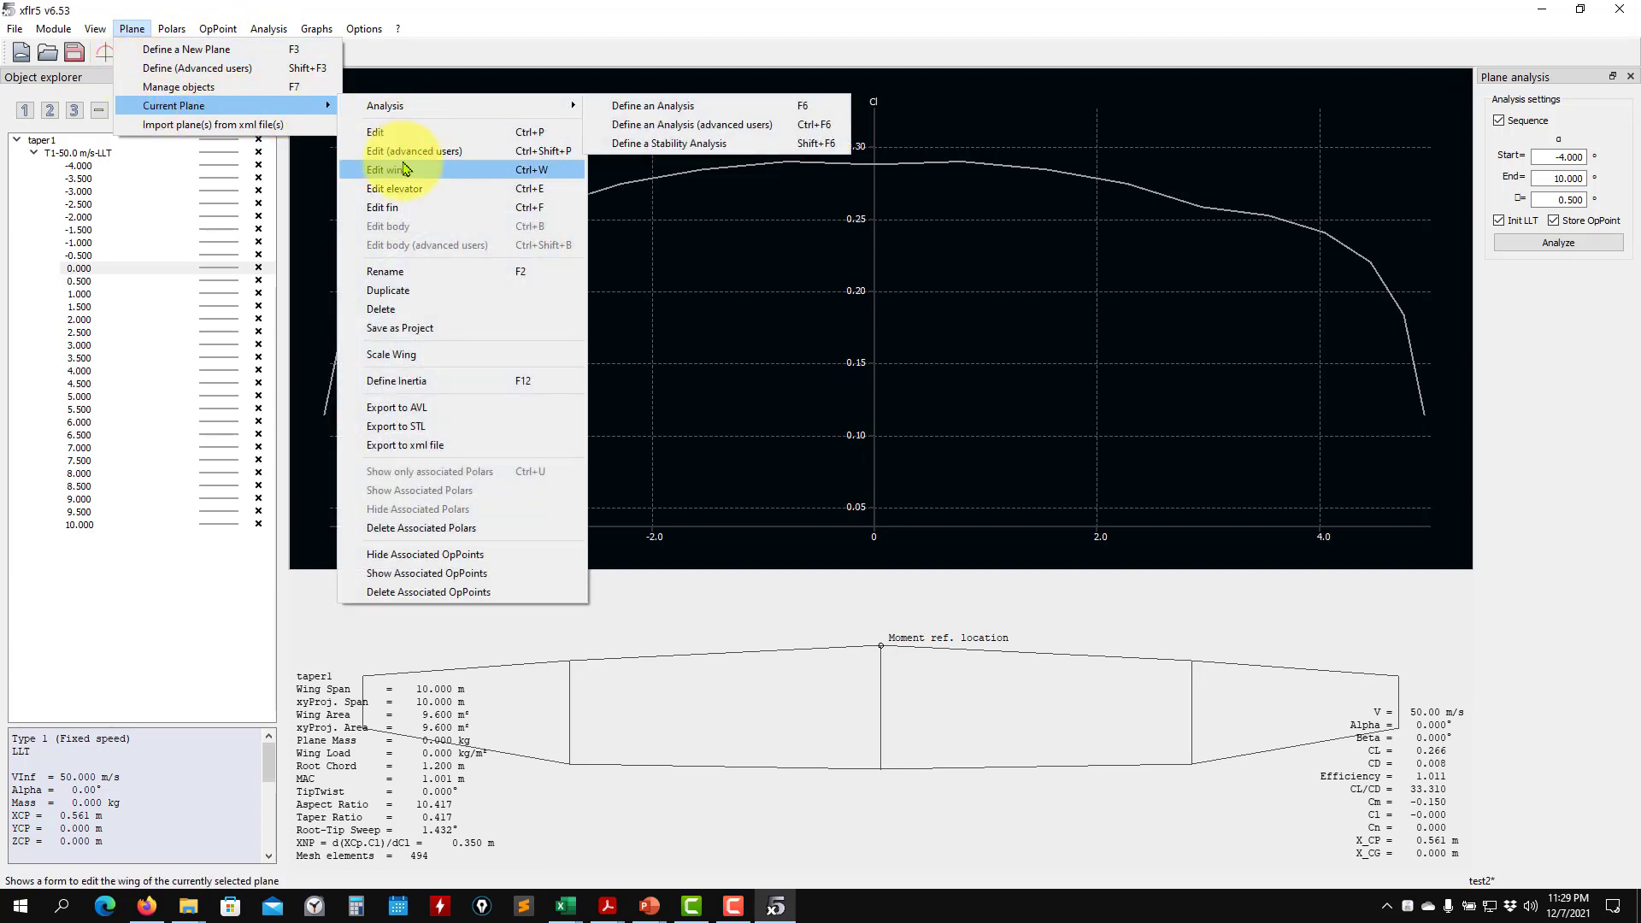
left_click(402, 170)
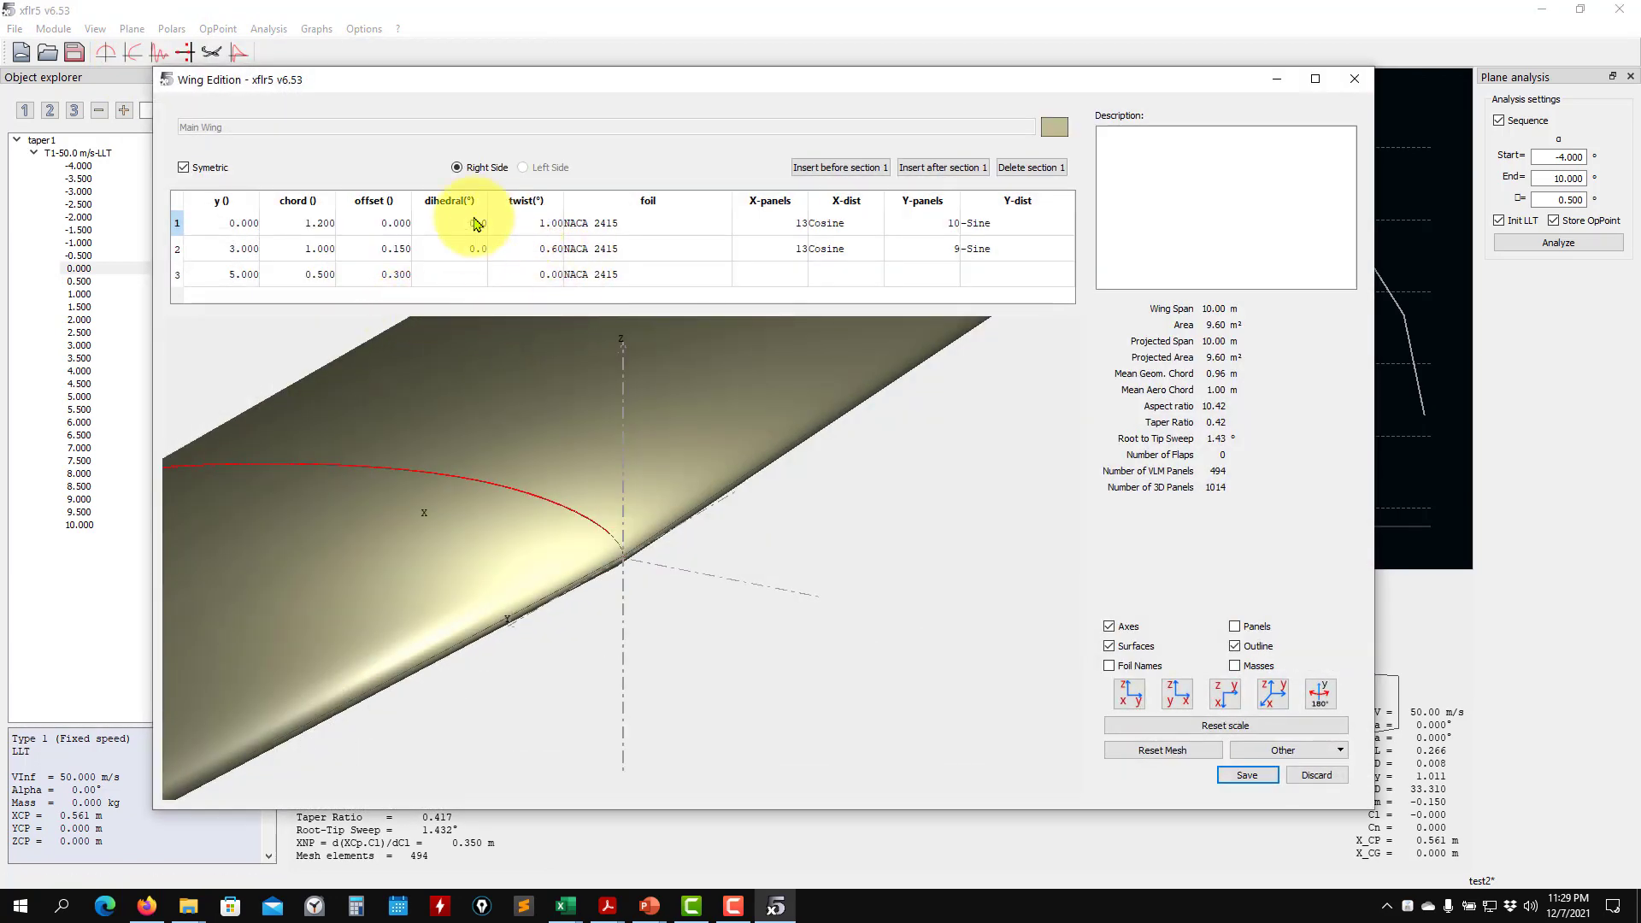
double_click(548, 228)
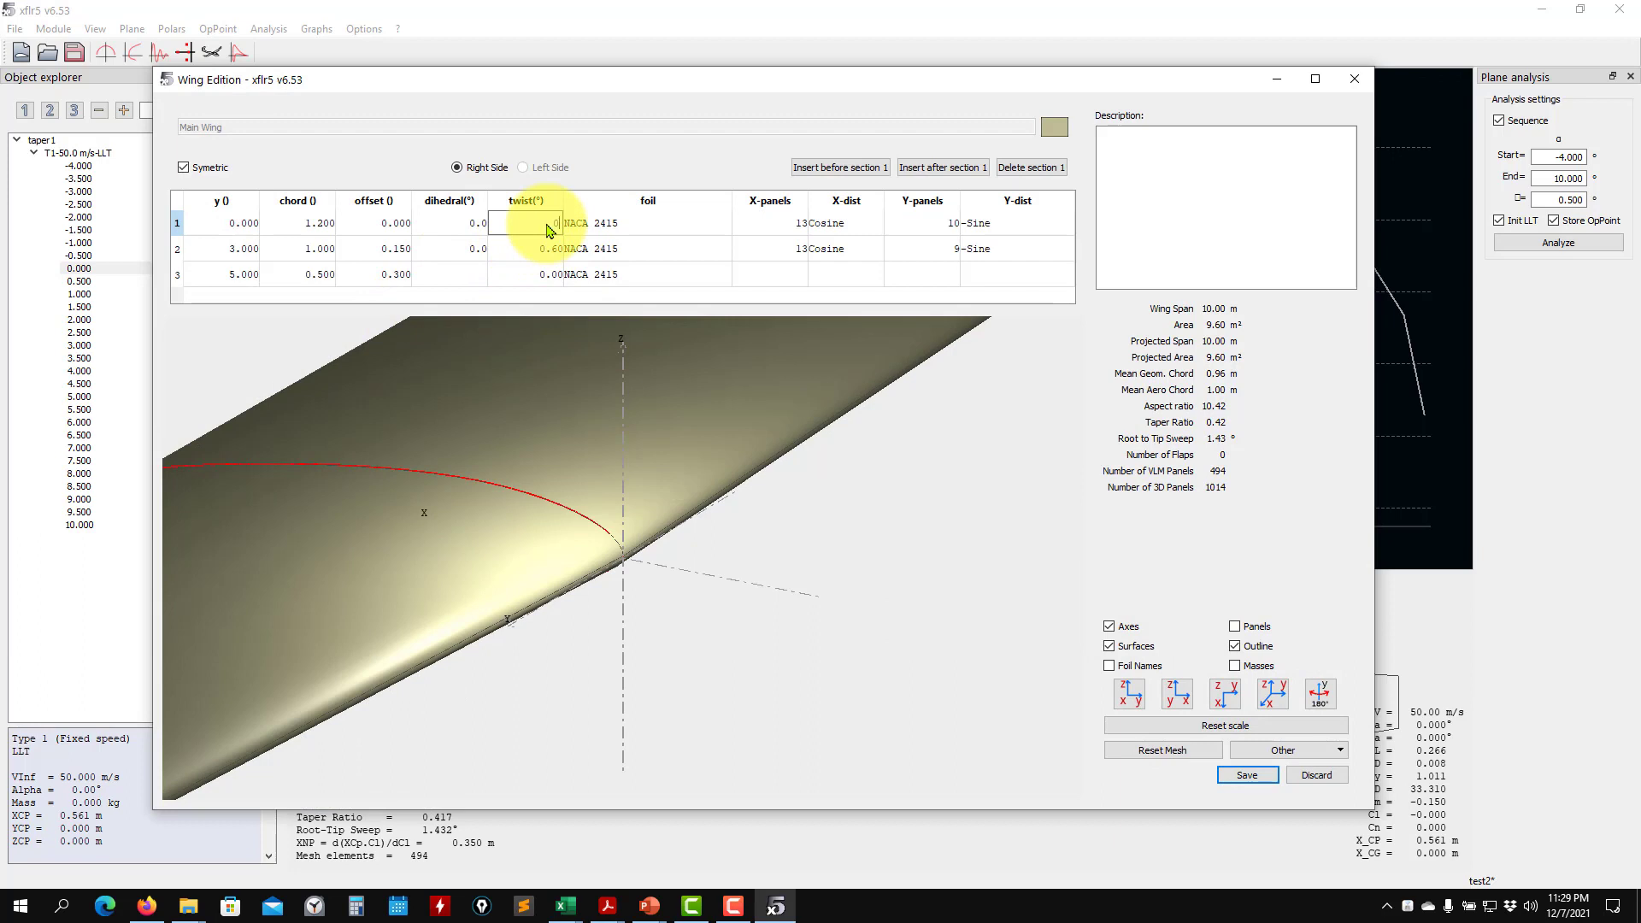
double_click(548, 253)
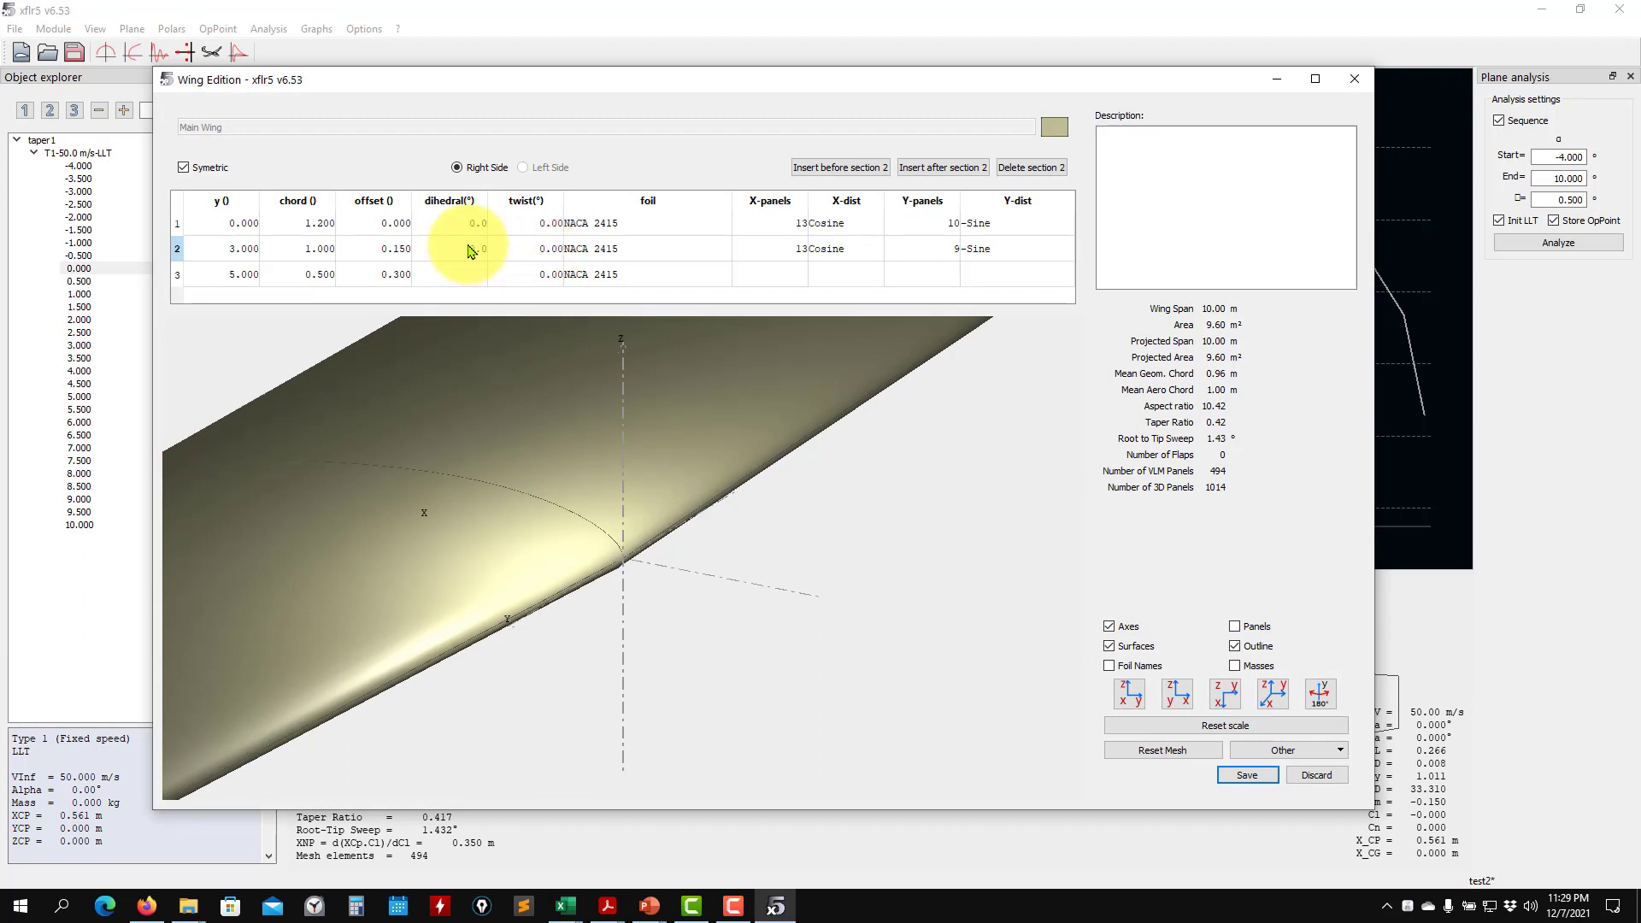
Delete the wing section at 3.000 m and save the wing, accepting erasure of its results
left_click(402, 248)
left_click(1053, 170)
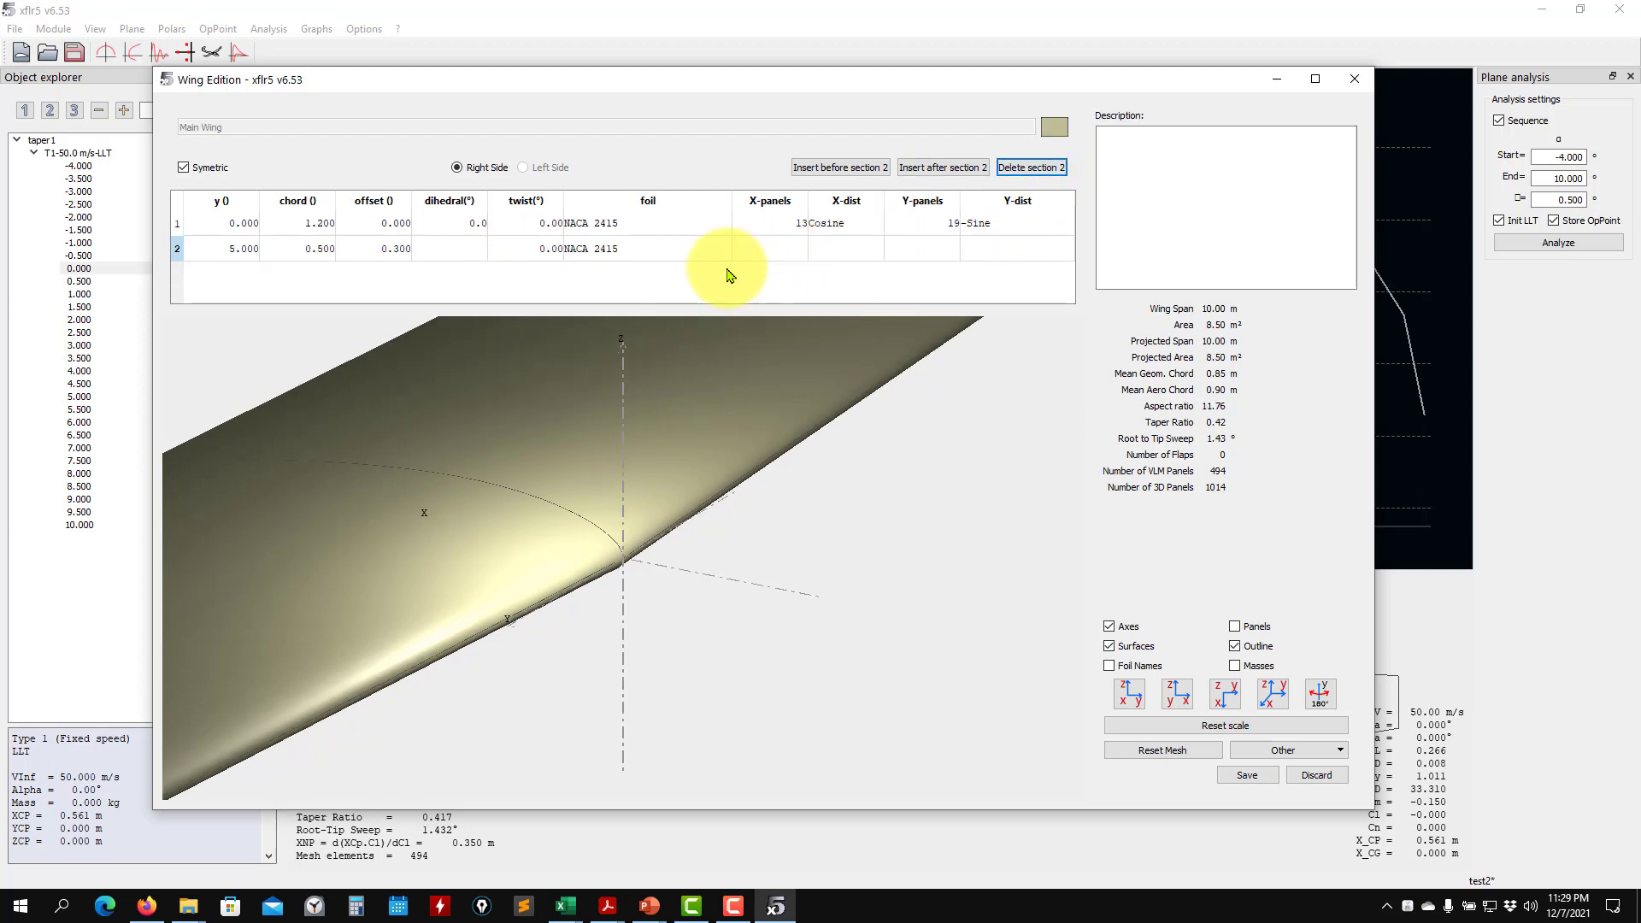
left_click(1247, 774)
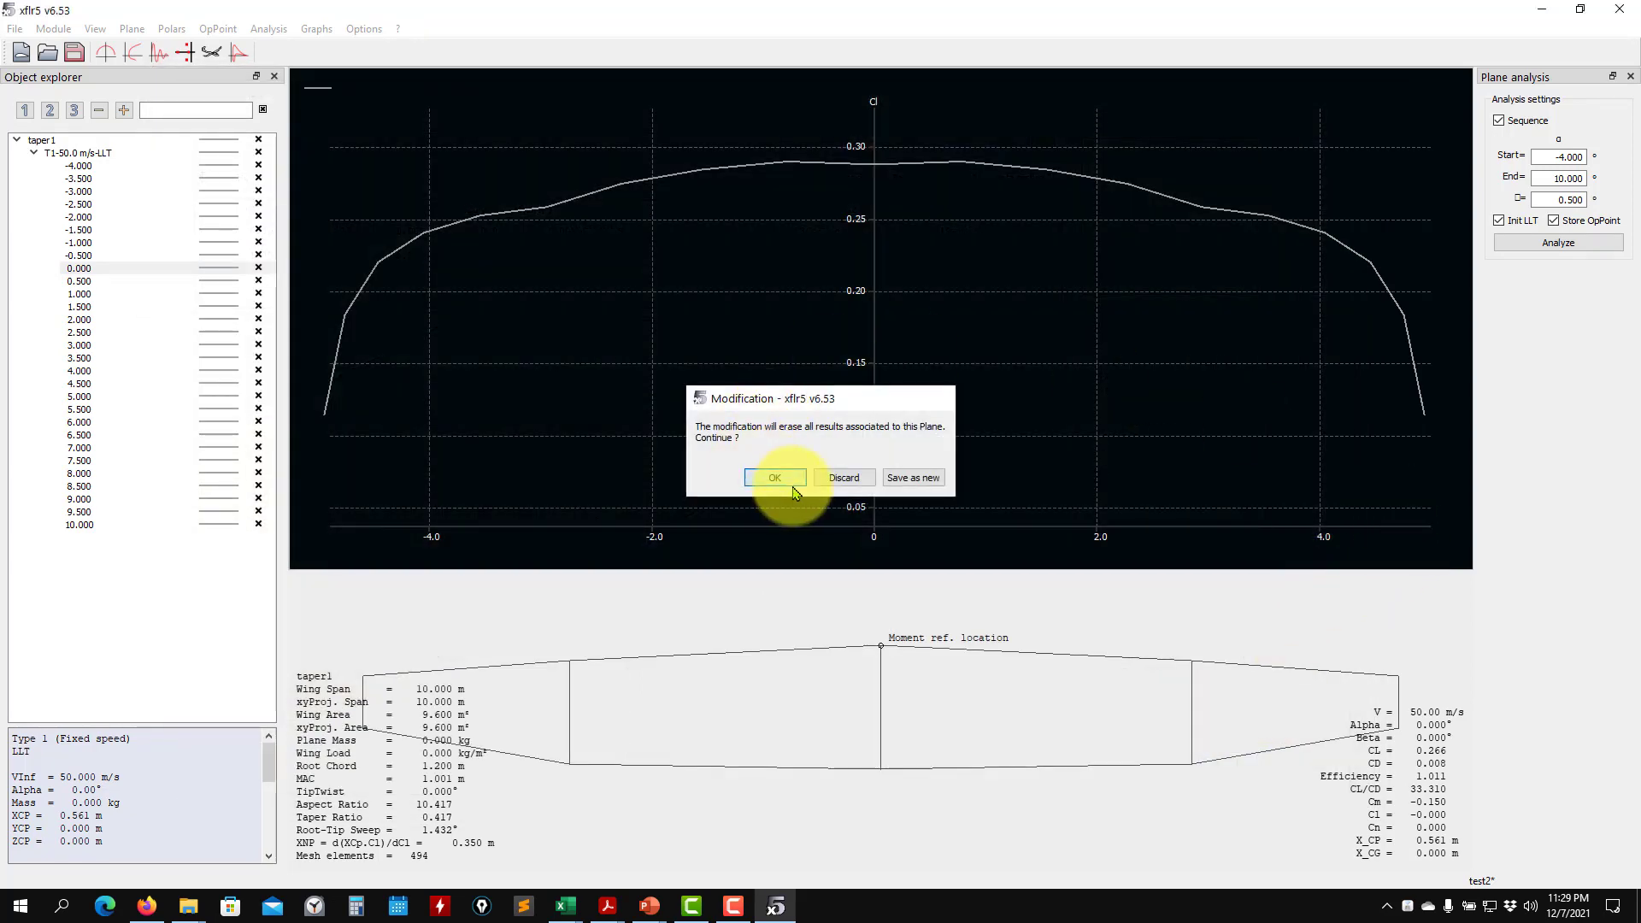
left_click(778, 479)
Rerun the T1 50 m/s LLT analysis from -4° to 10° and show the local lift coefficient at 0°
left_click(1552, 241)
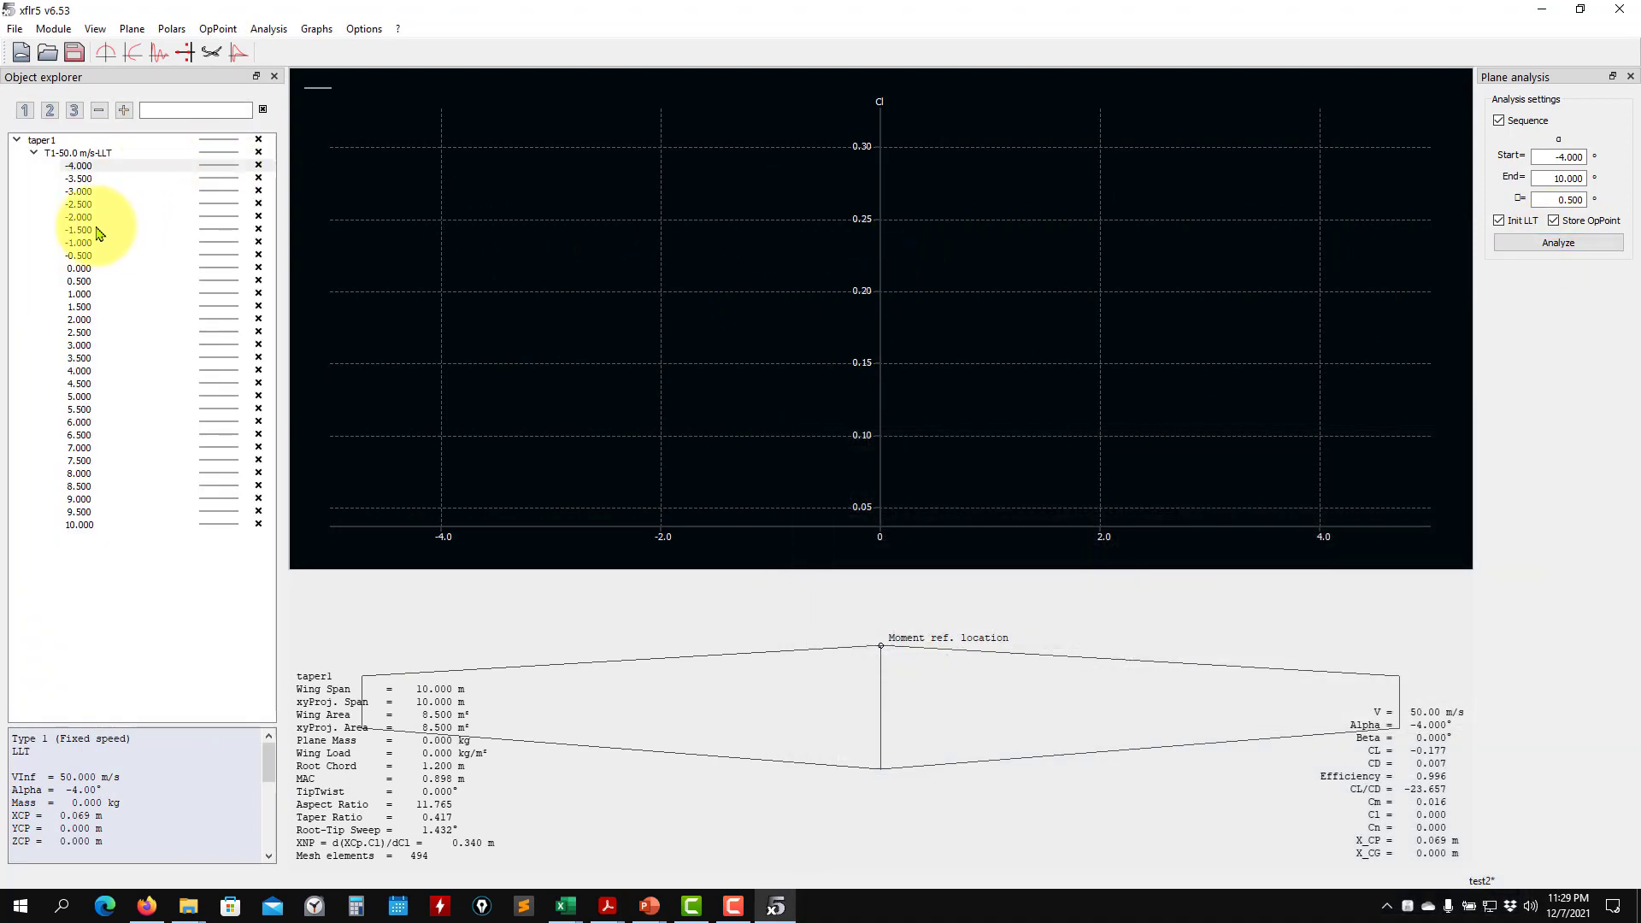
left_click(80, 268)
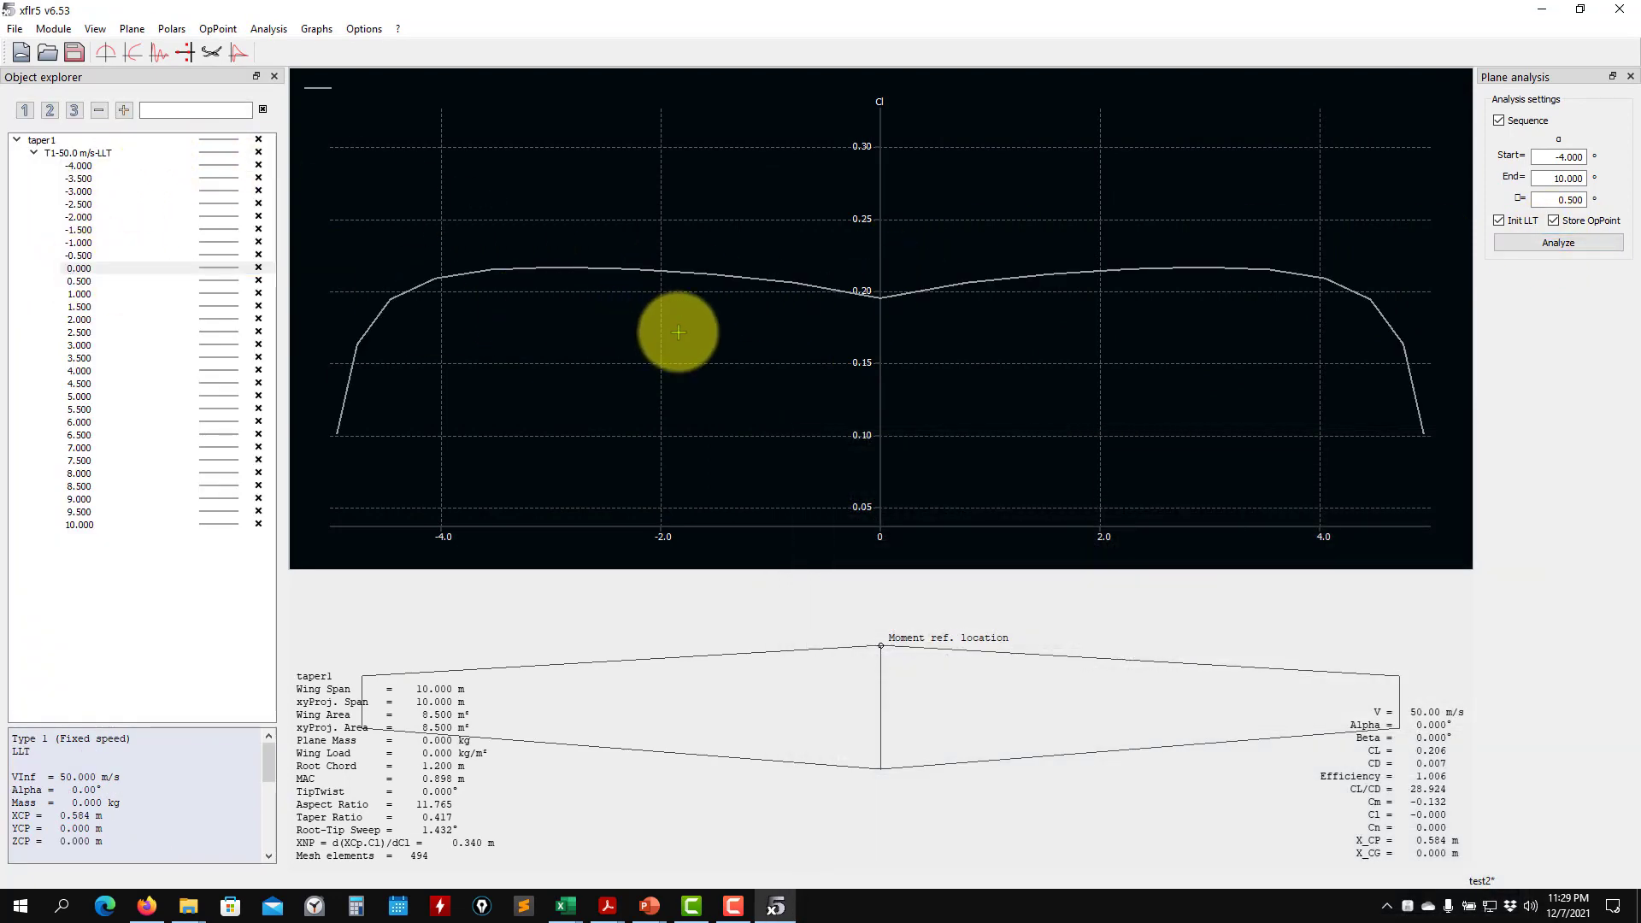
scroll(678, 332, "up", 1)
scroll(782, 700, "down", 4)
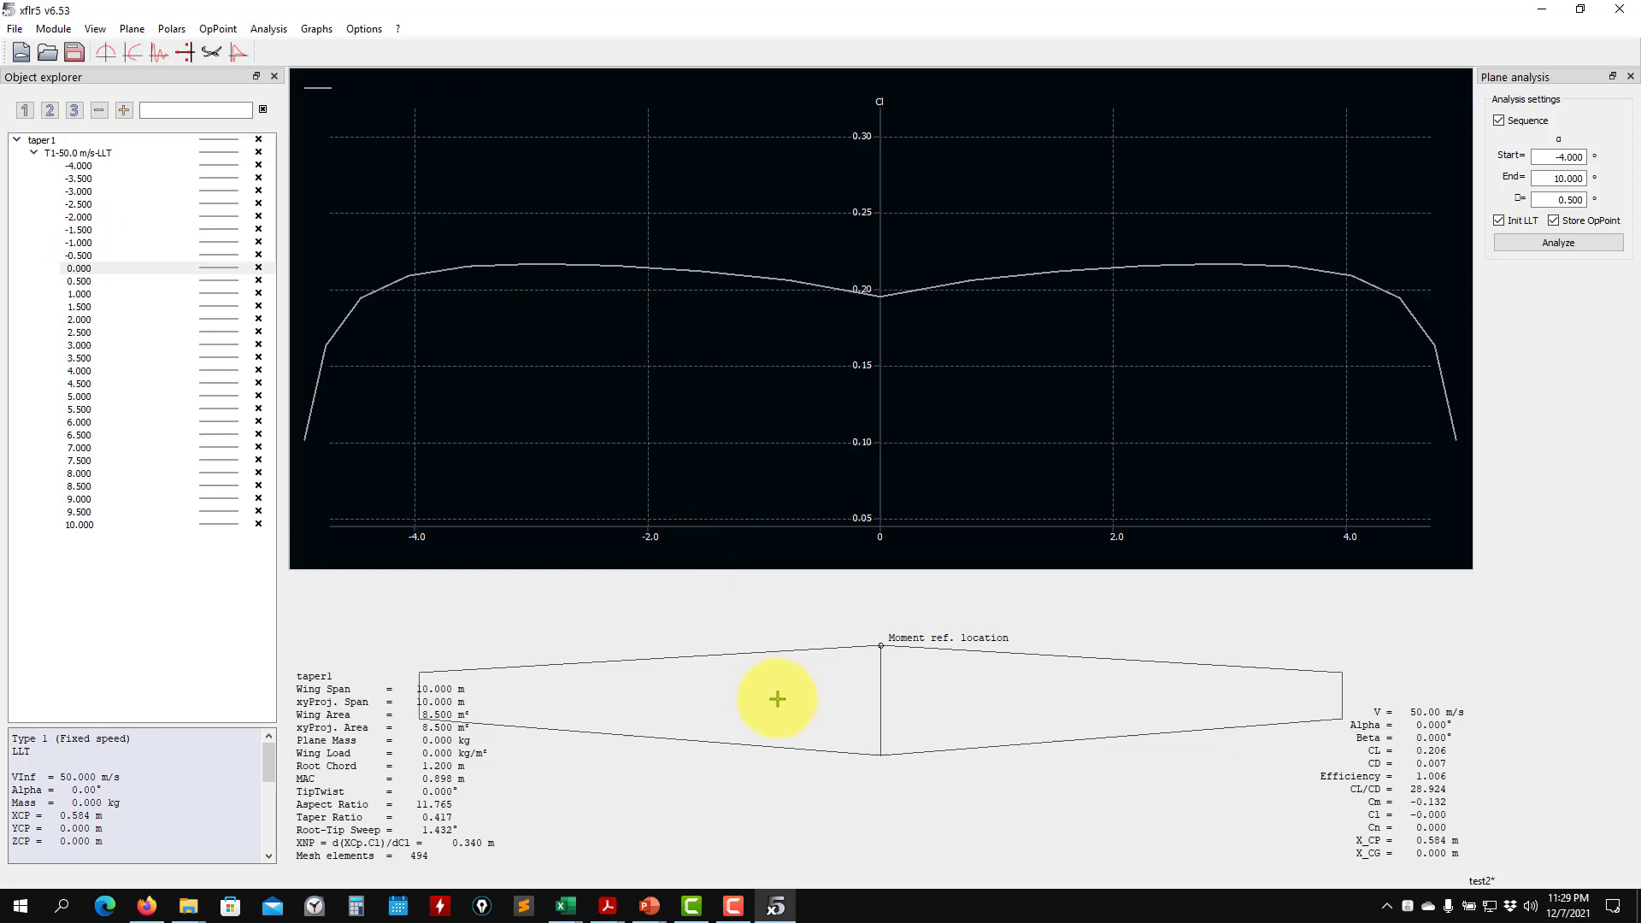
scroll(786, 701, "down", 1)
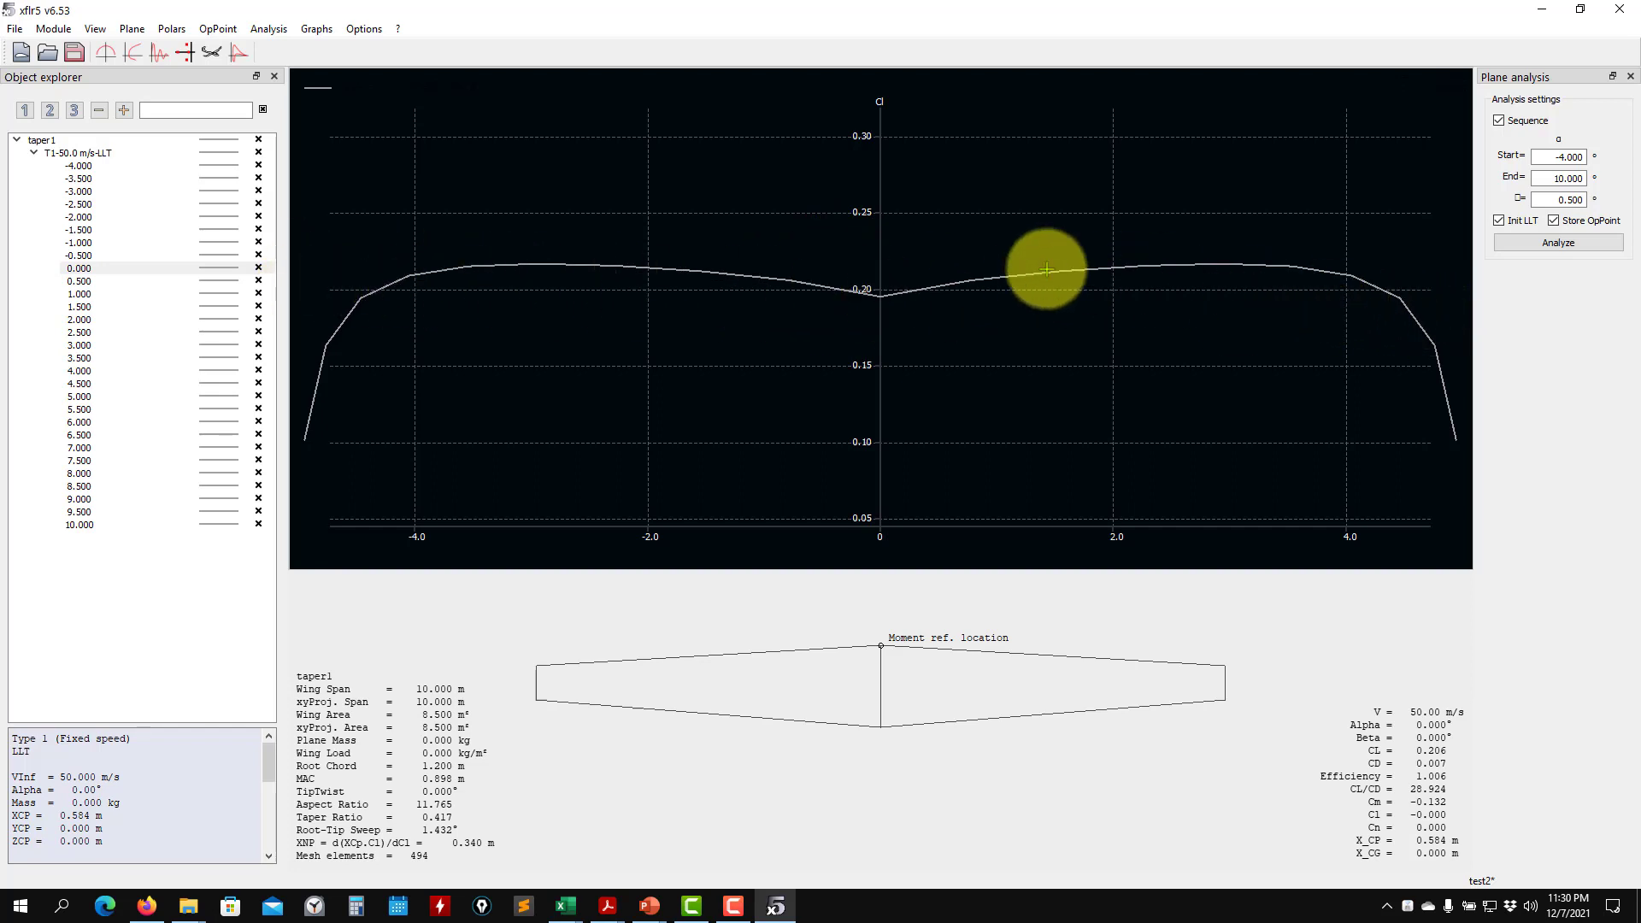
Compare the airfoil drag, local lift and lift coefficient graphs at 0°, rescaling the local lift plot to fit its curves
key("3")
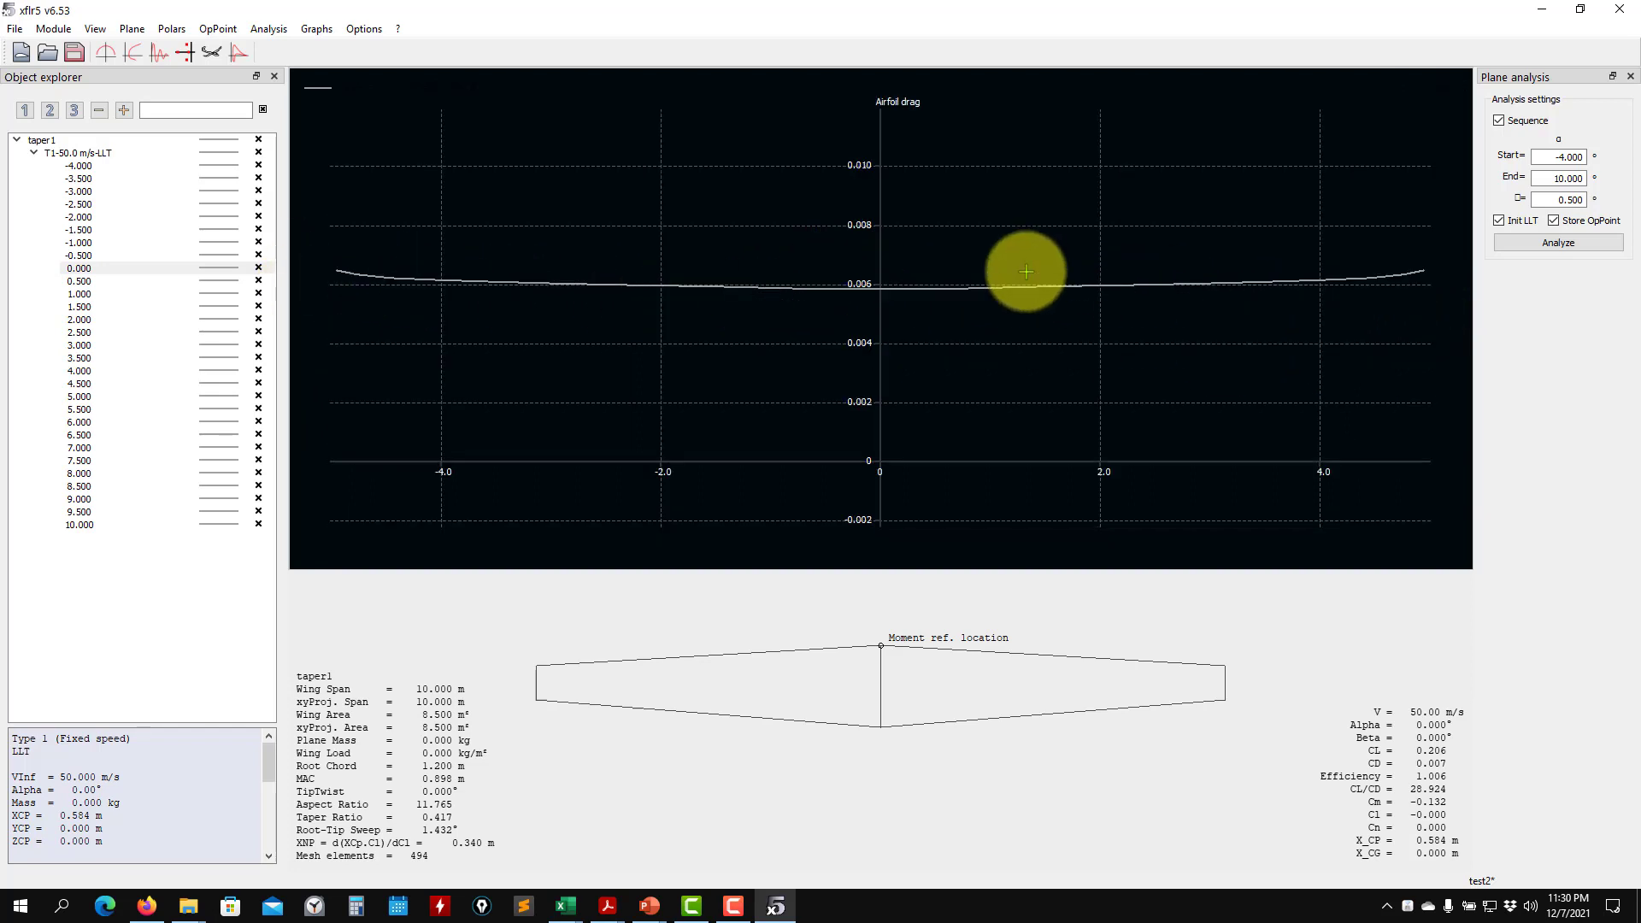
key("4")
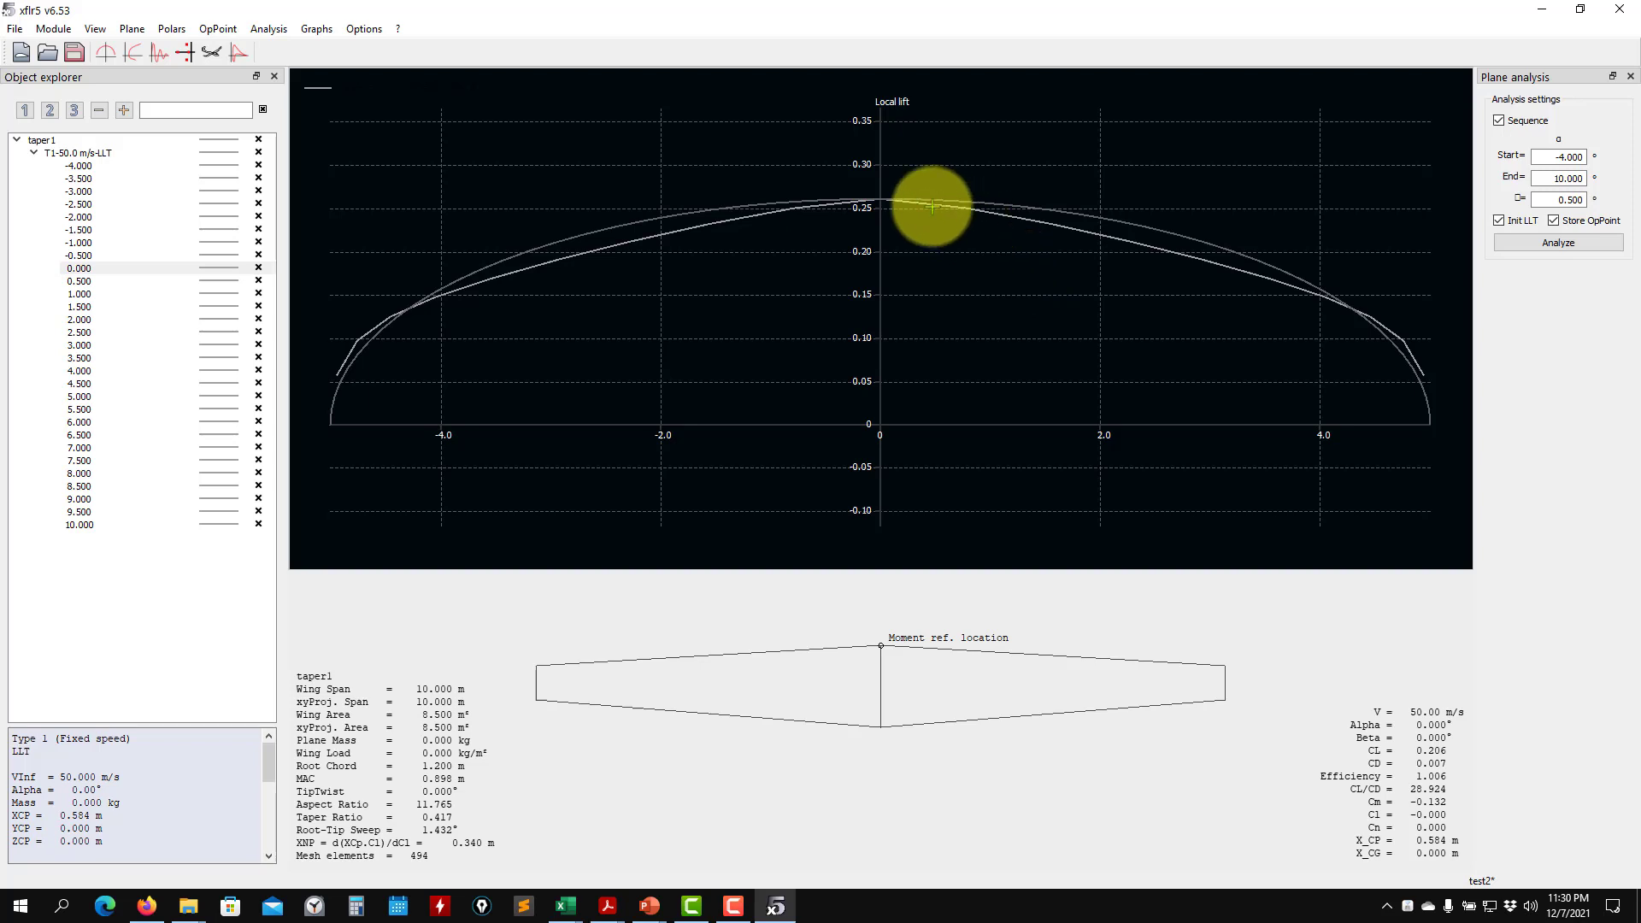
key("r")
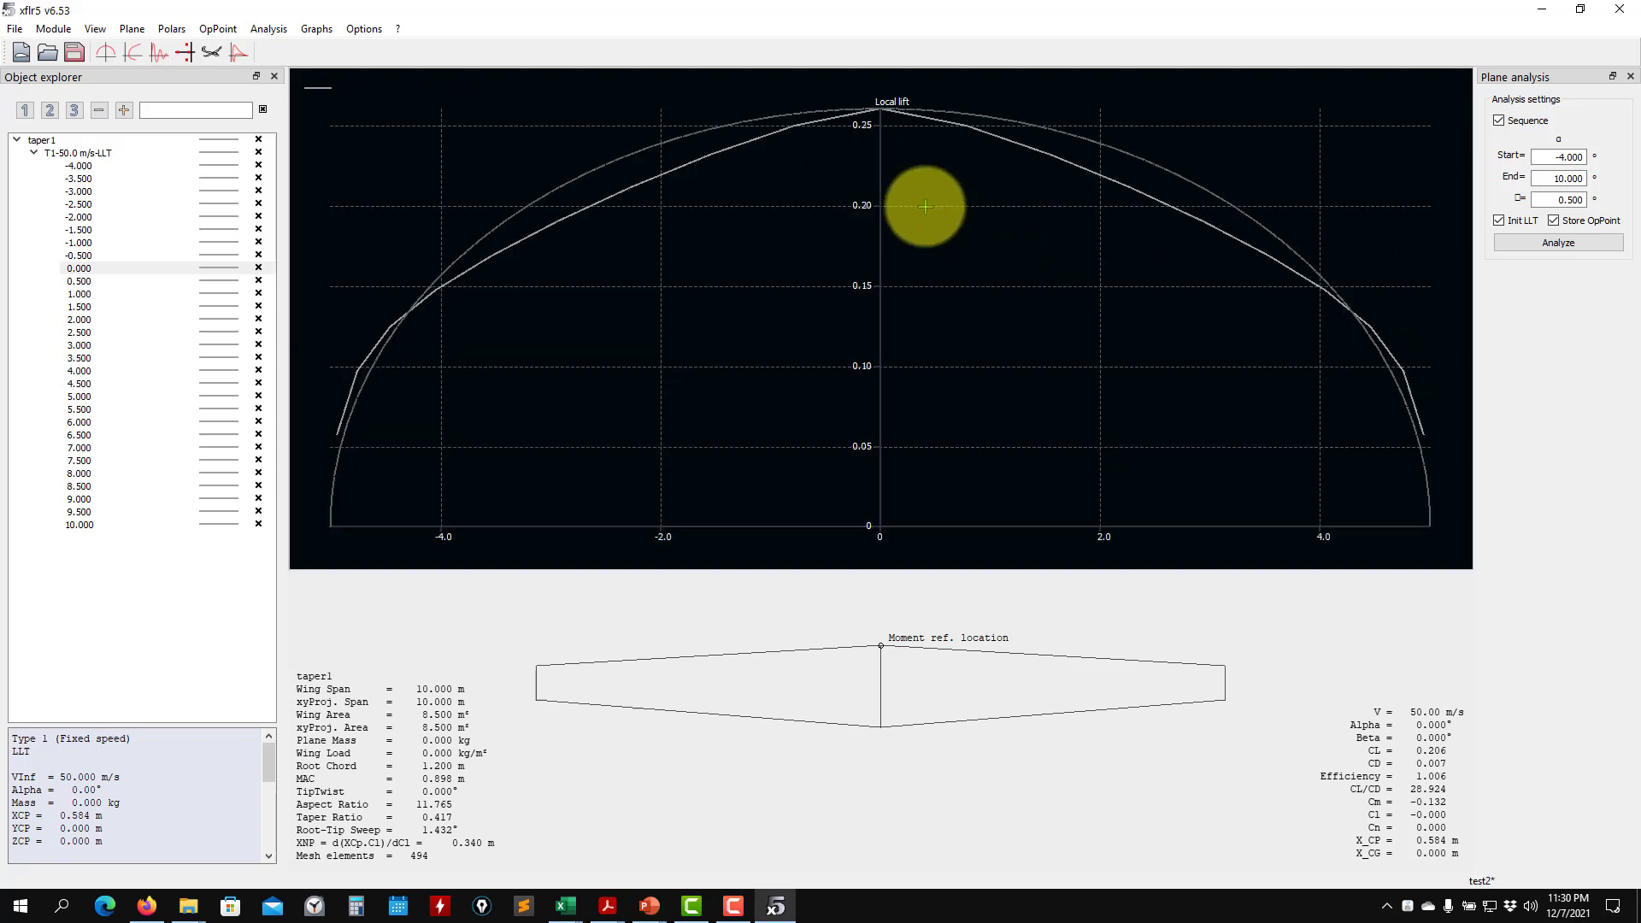
key("1")
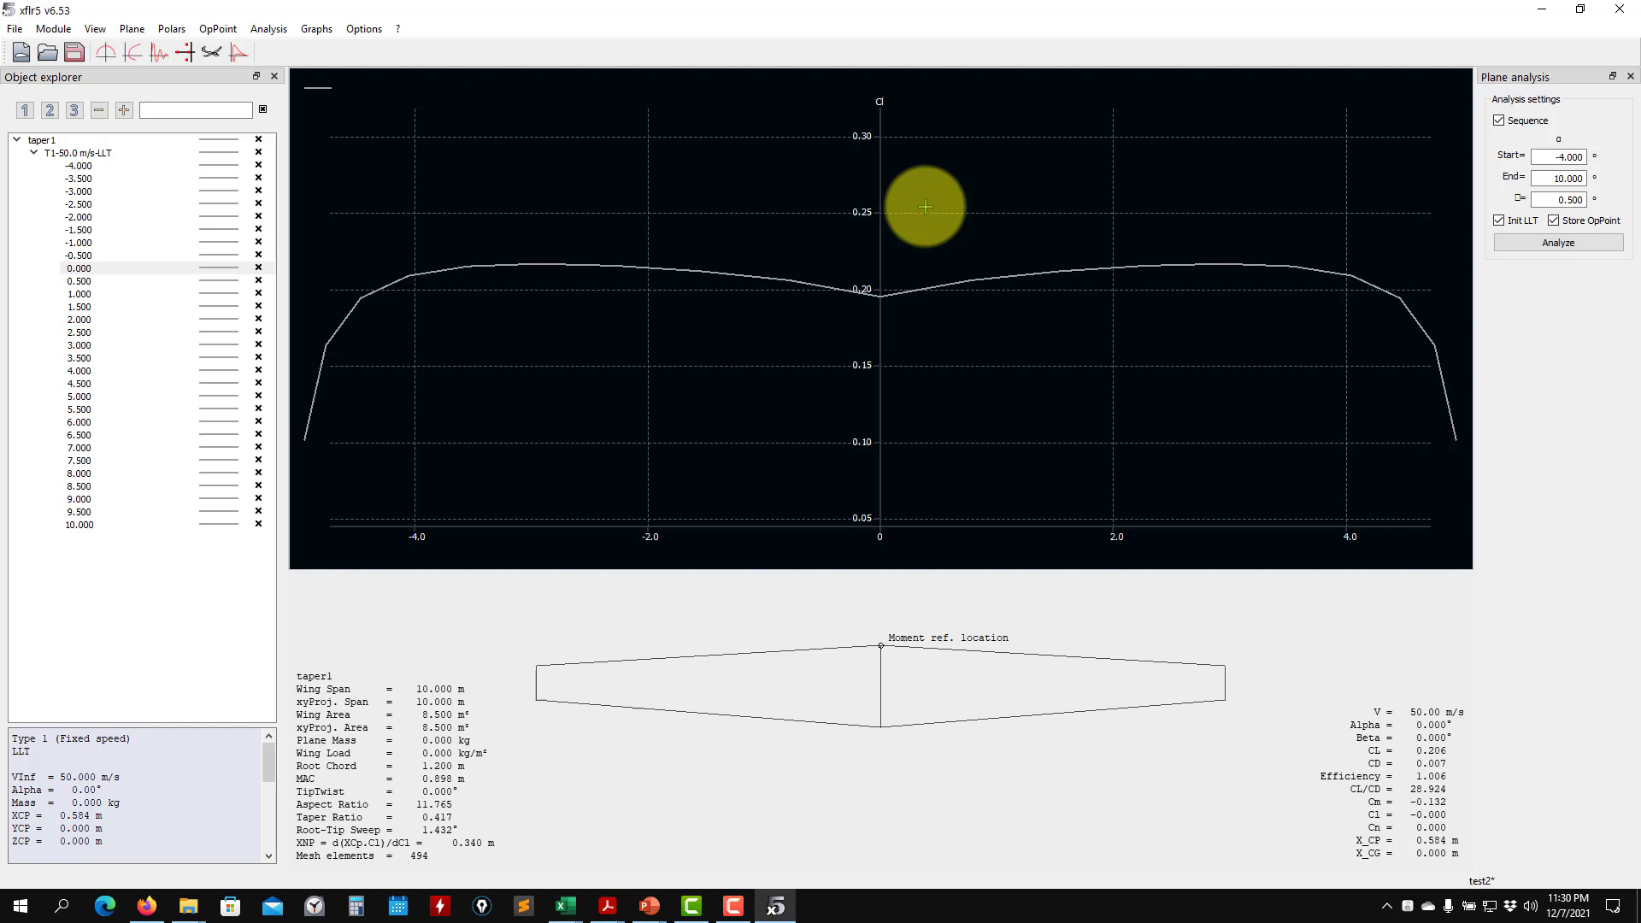
key("3")
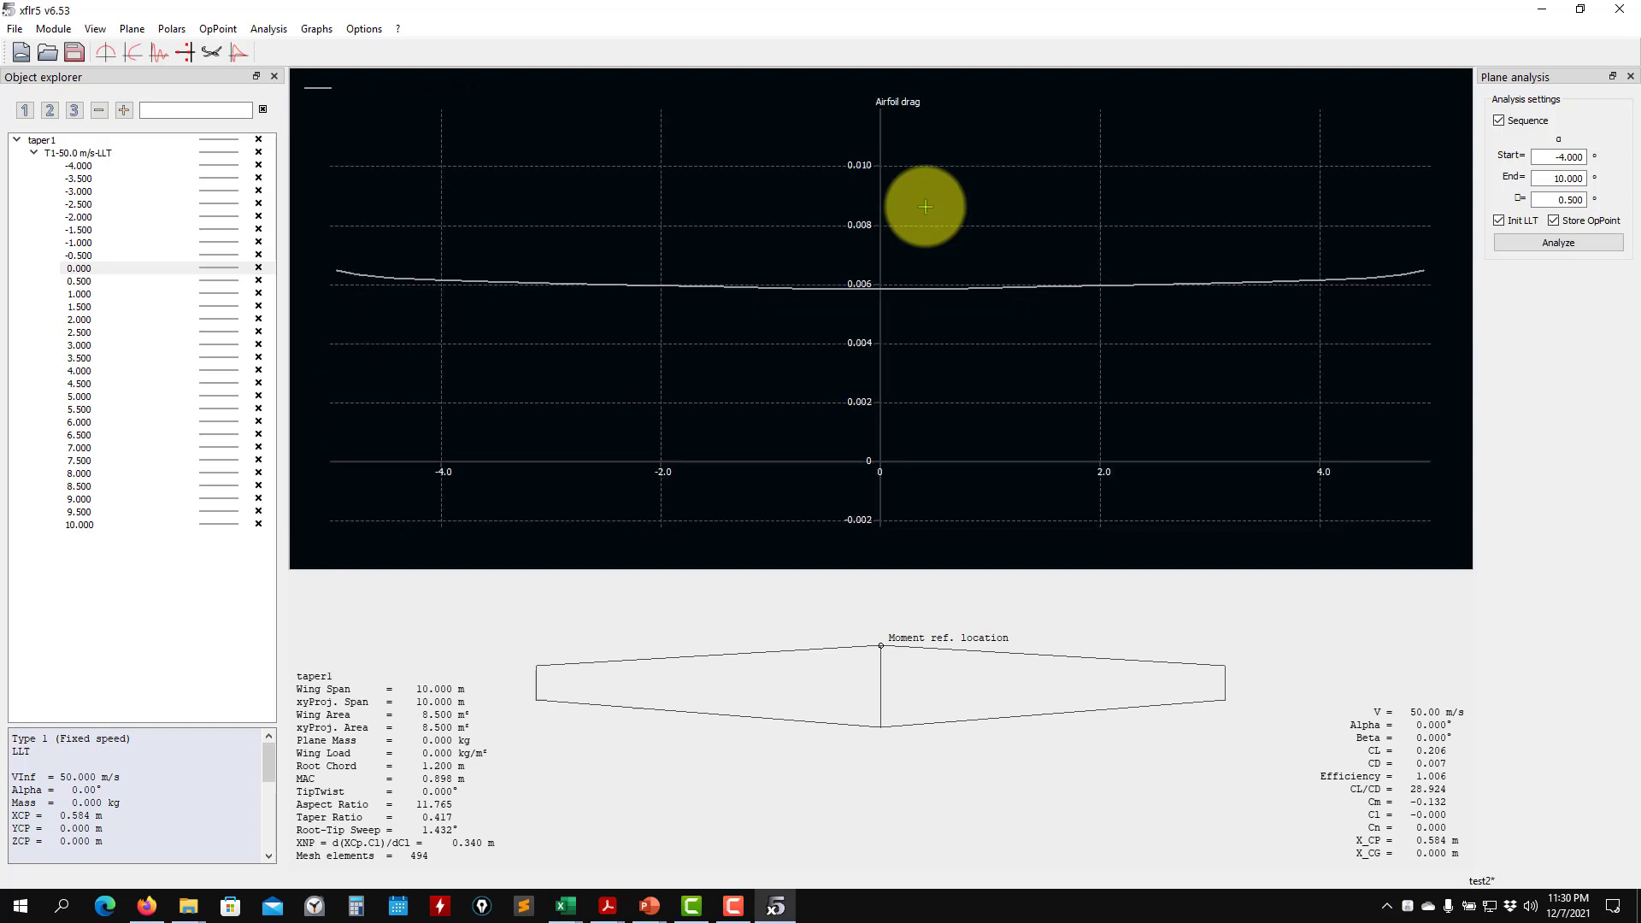
key("2")
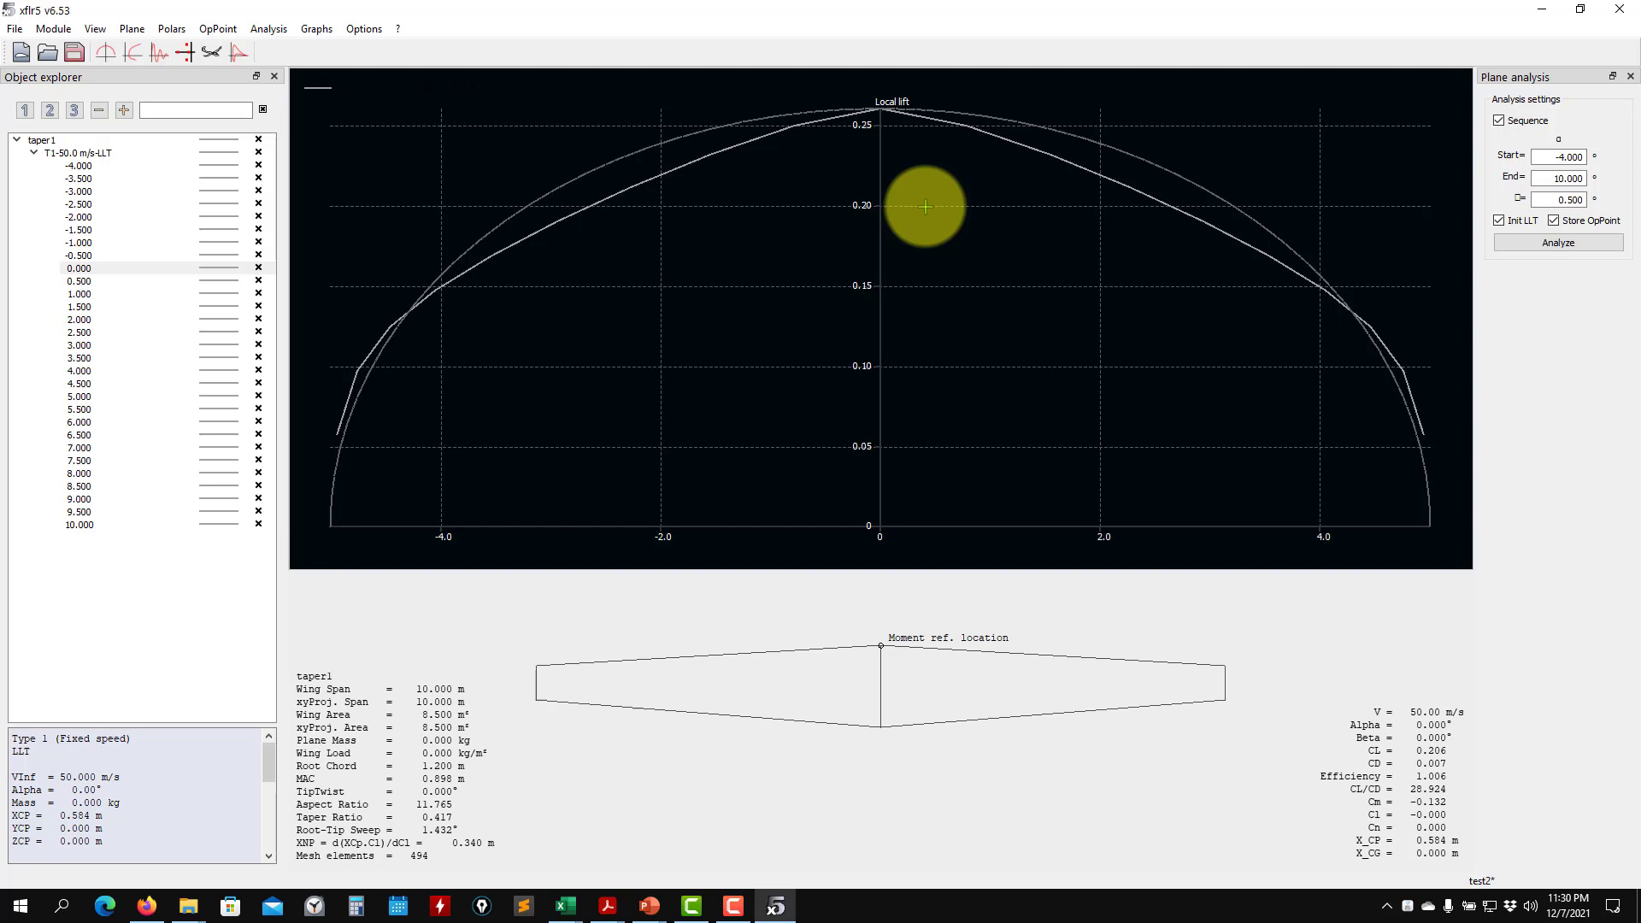
key("1")
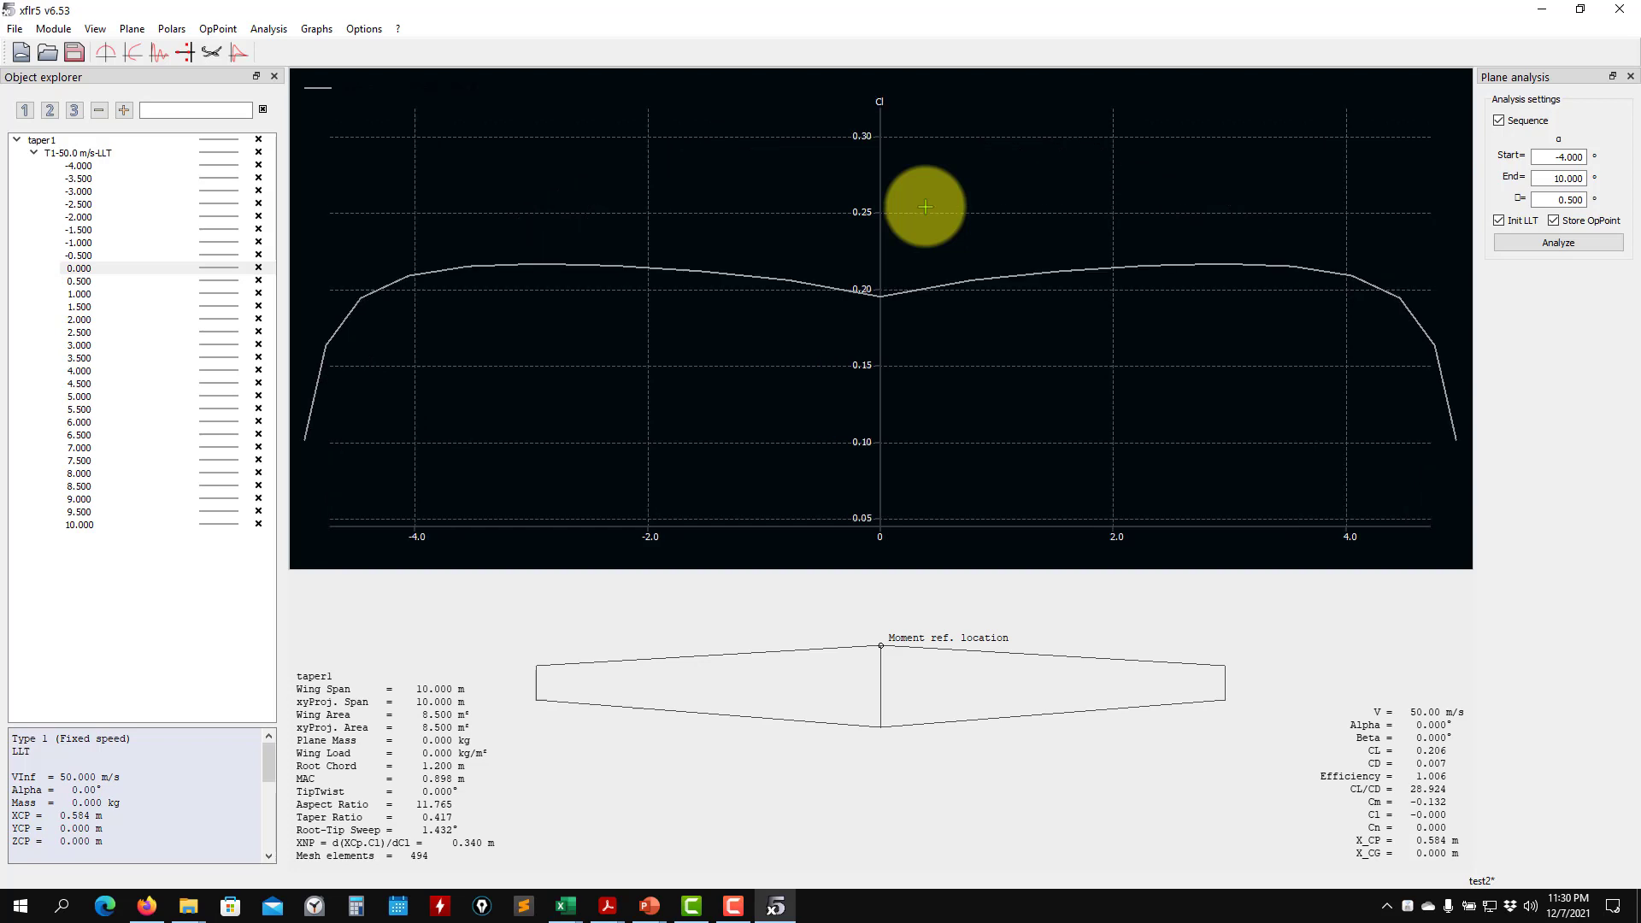
left_click_drag(705, 284, 714, 326)
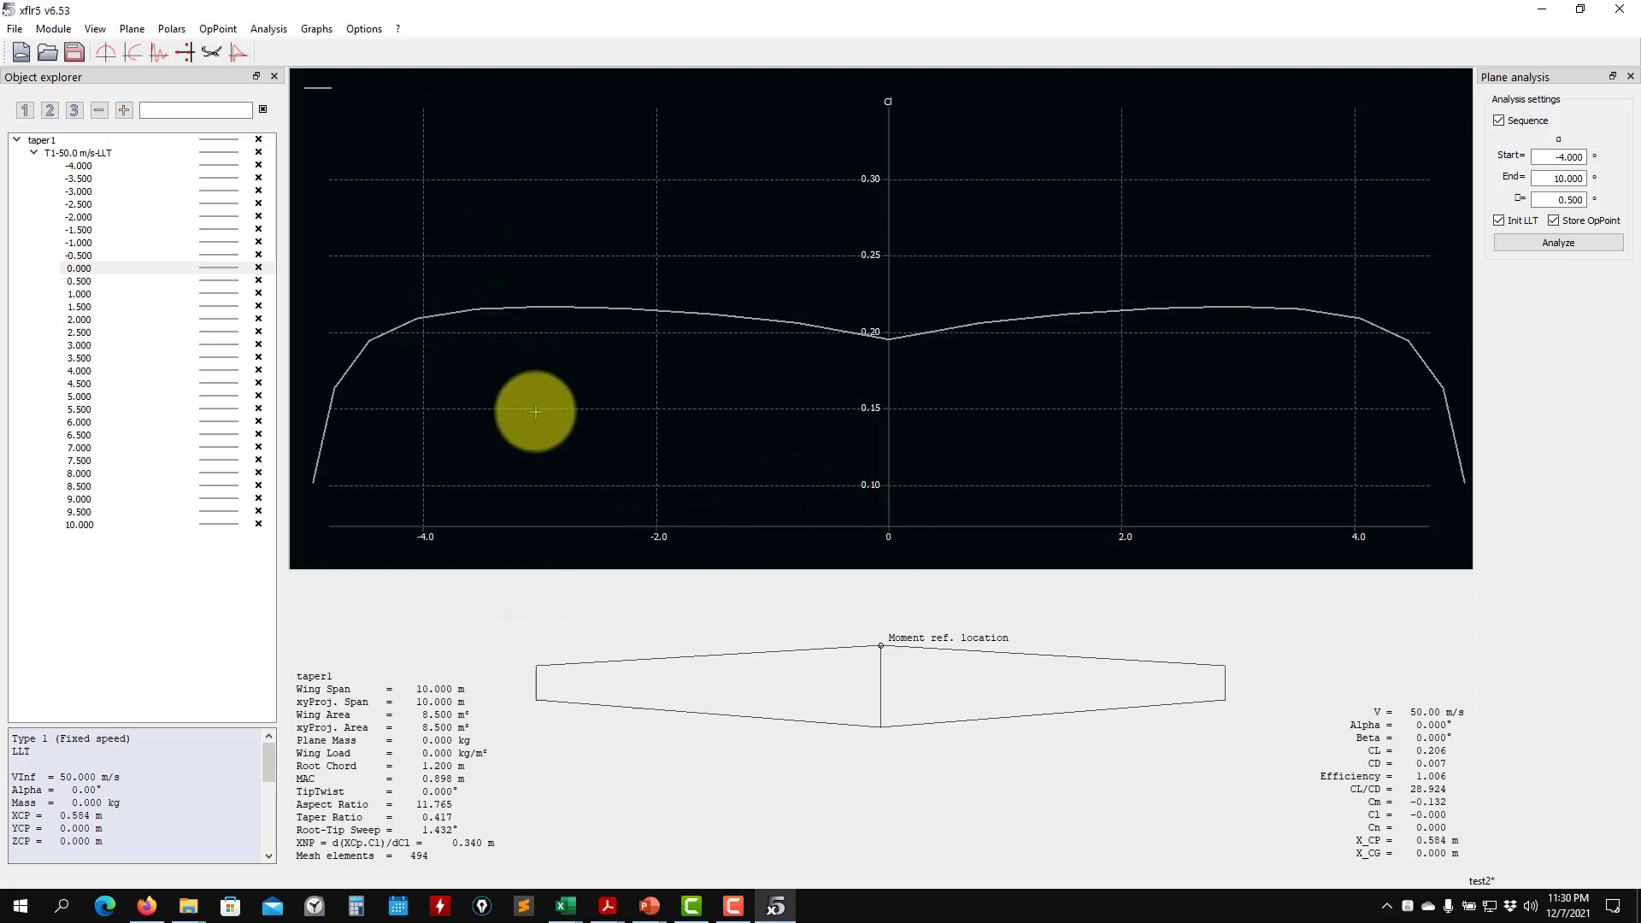
Set the twist of taper1's tip section to -1.00° and save the wing, accepting erasure of its results
left_click(135, 30)
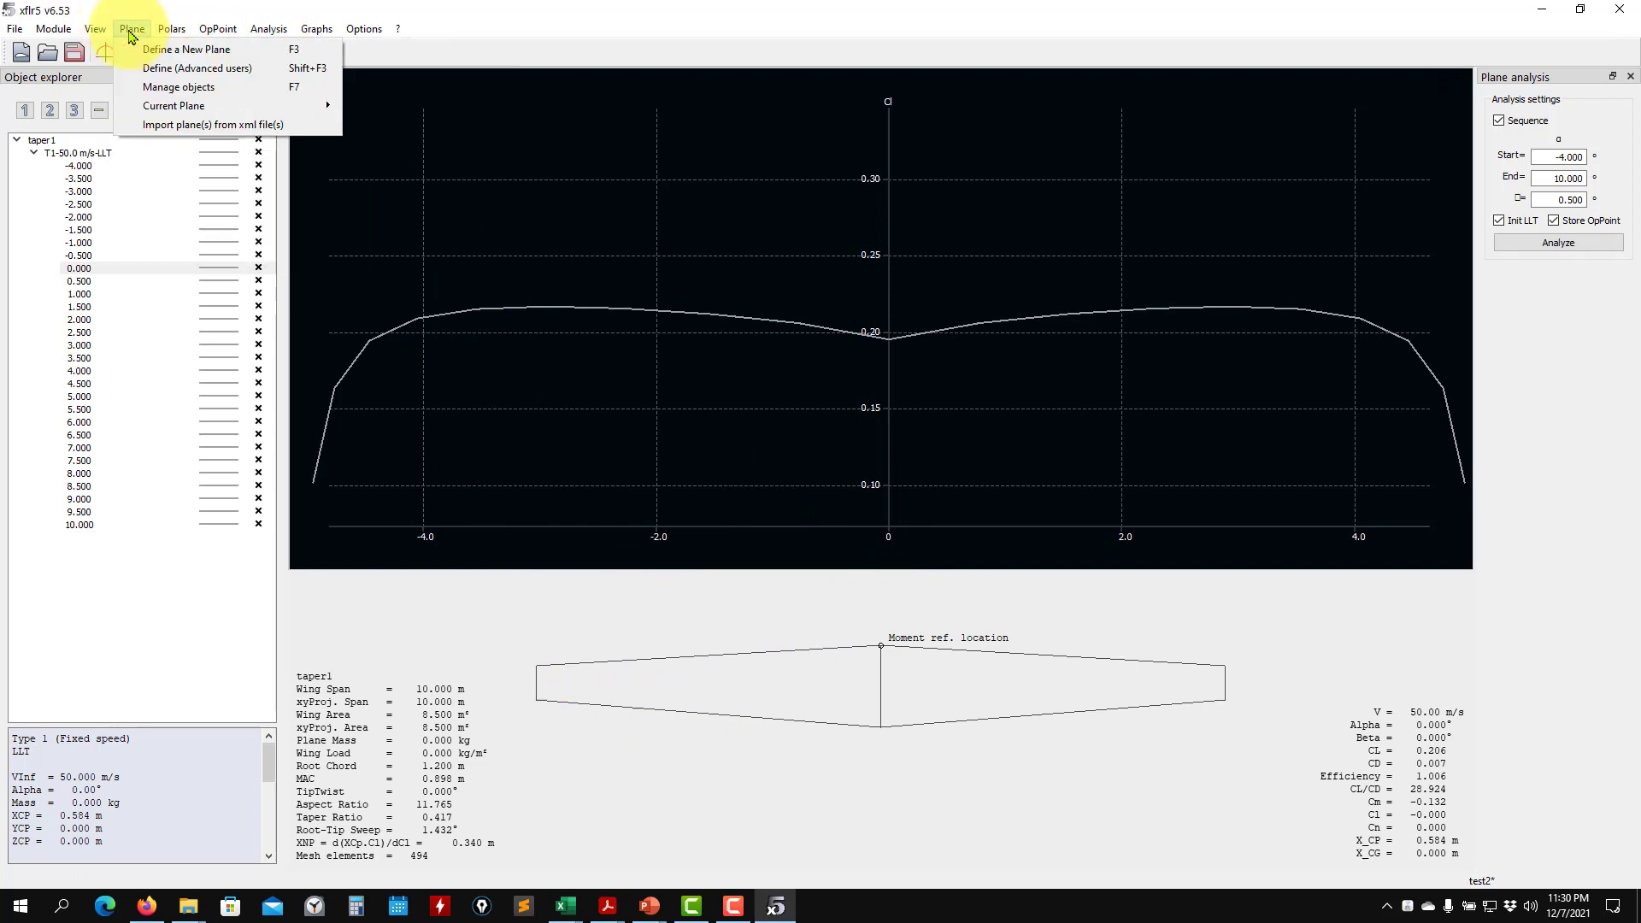
mouse_move(202, 106)
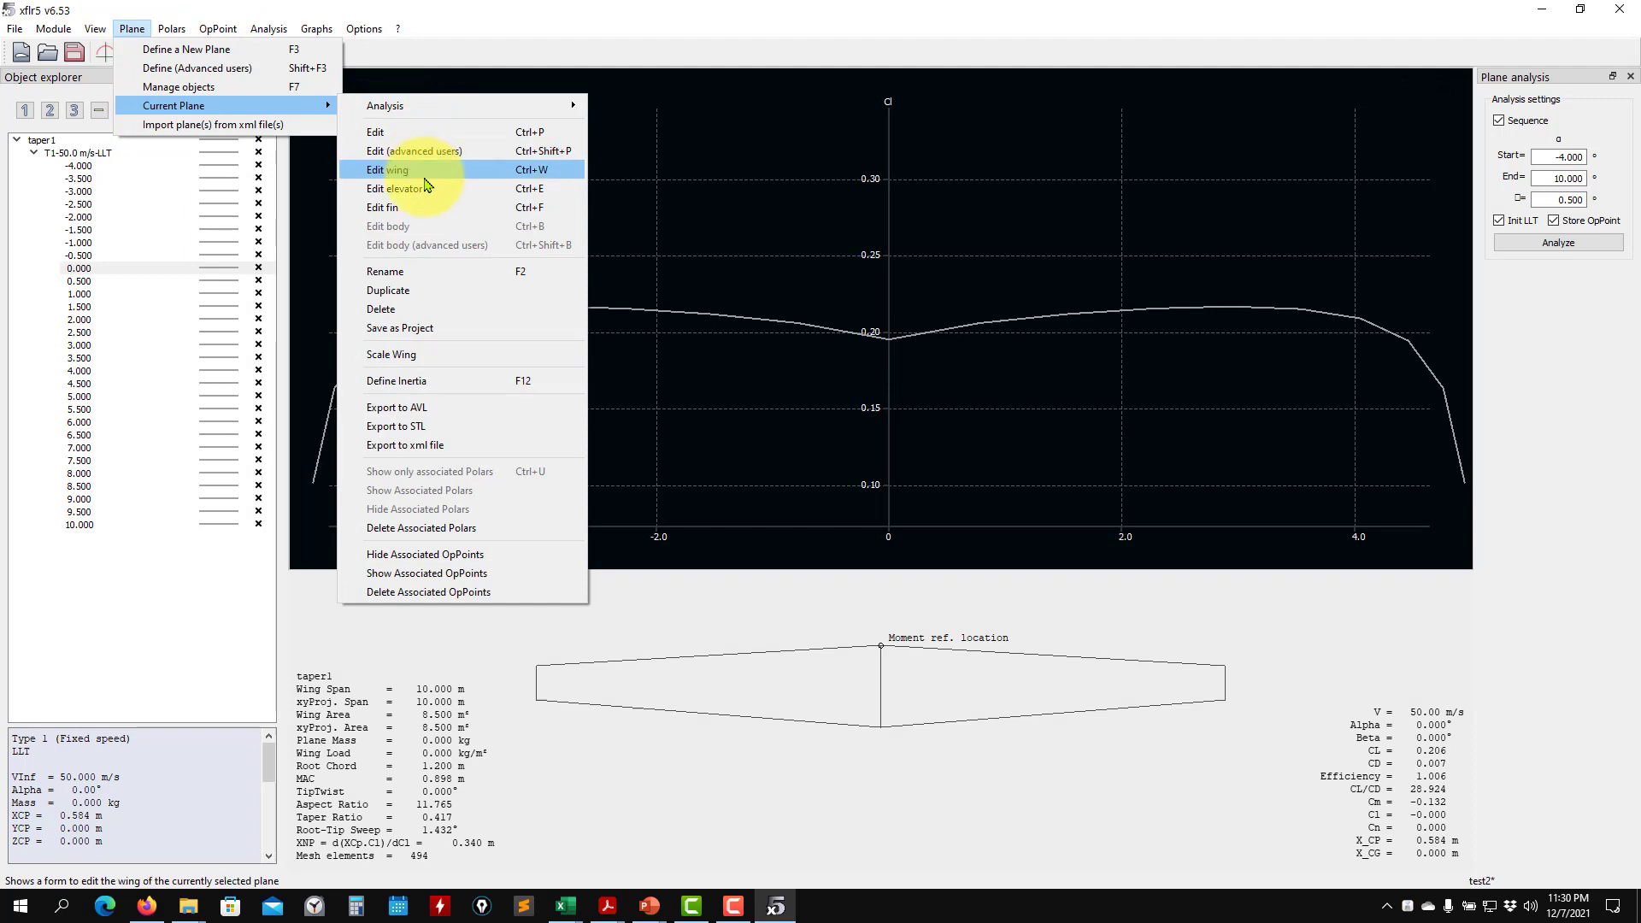
left_click(430, 173)
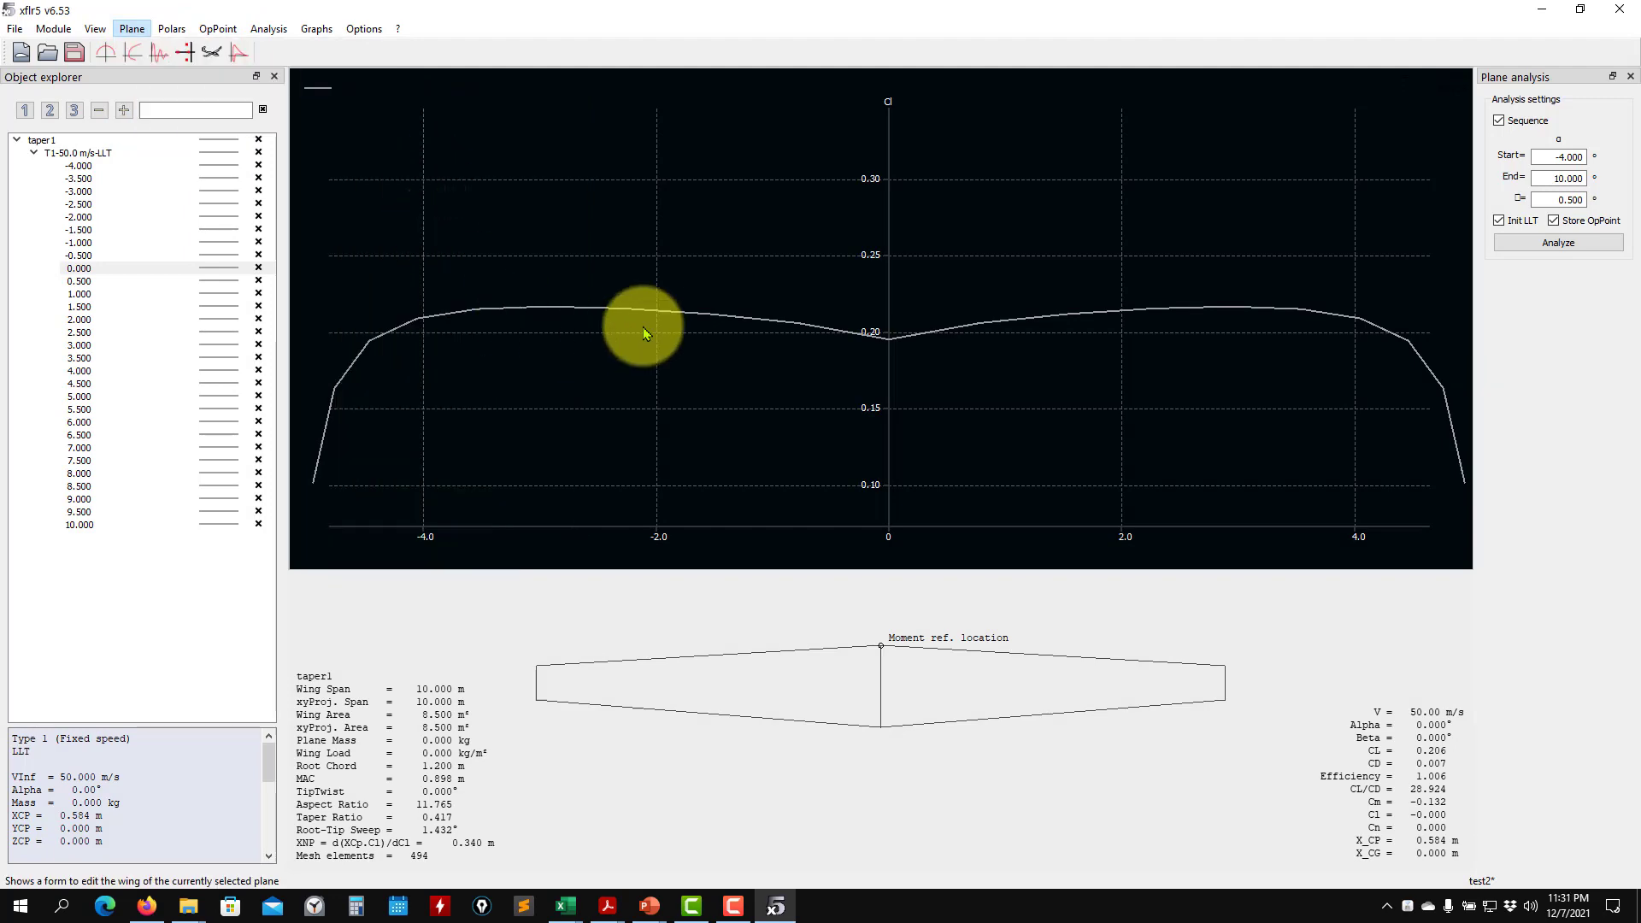
left_click_drag(723, 70, 1145, 111)
left_click_drag(741, 130, 1427, 181)
left_click_drag(1294, 172, 1033, 151)
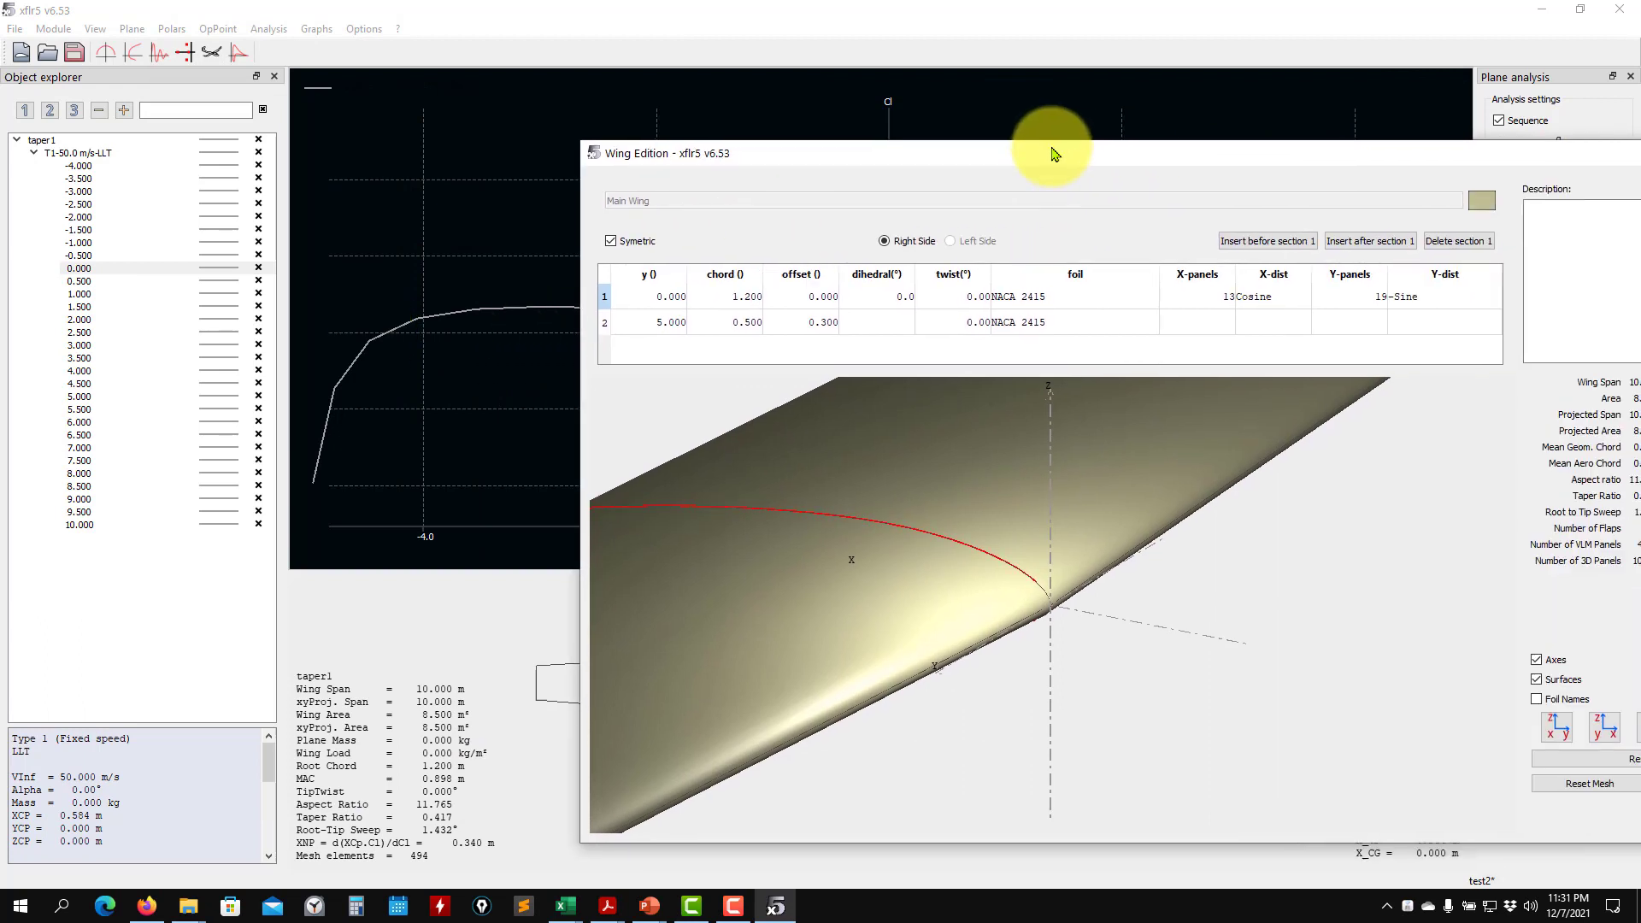
left_click(944, 325)
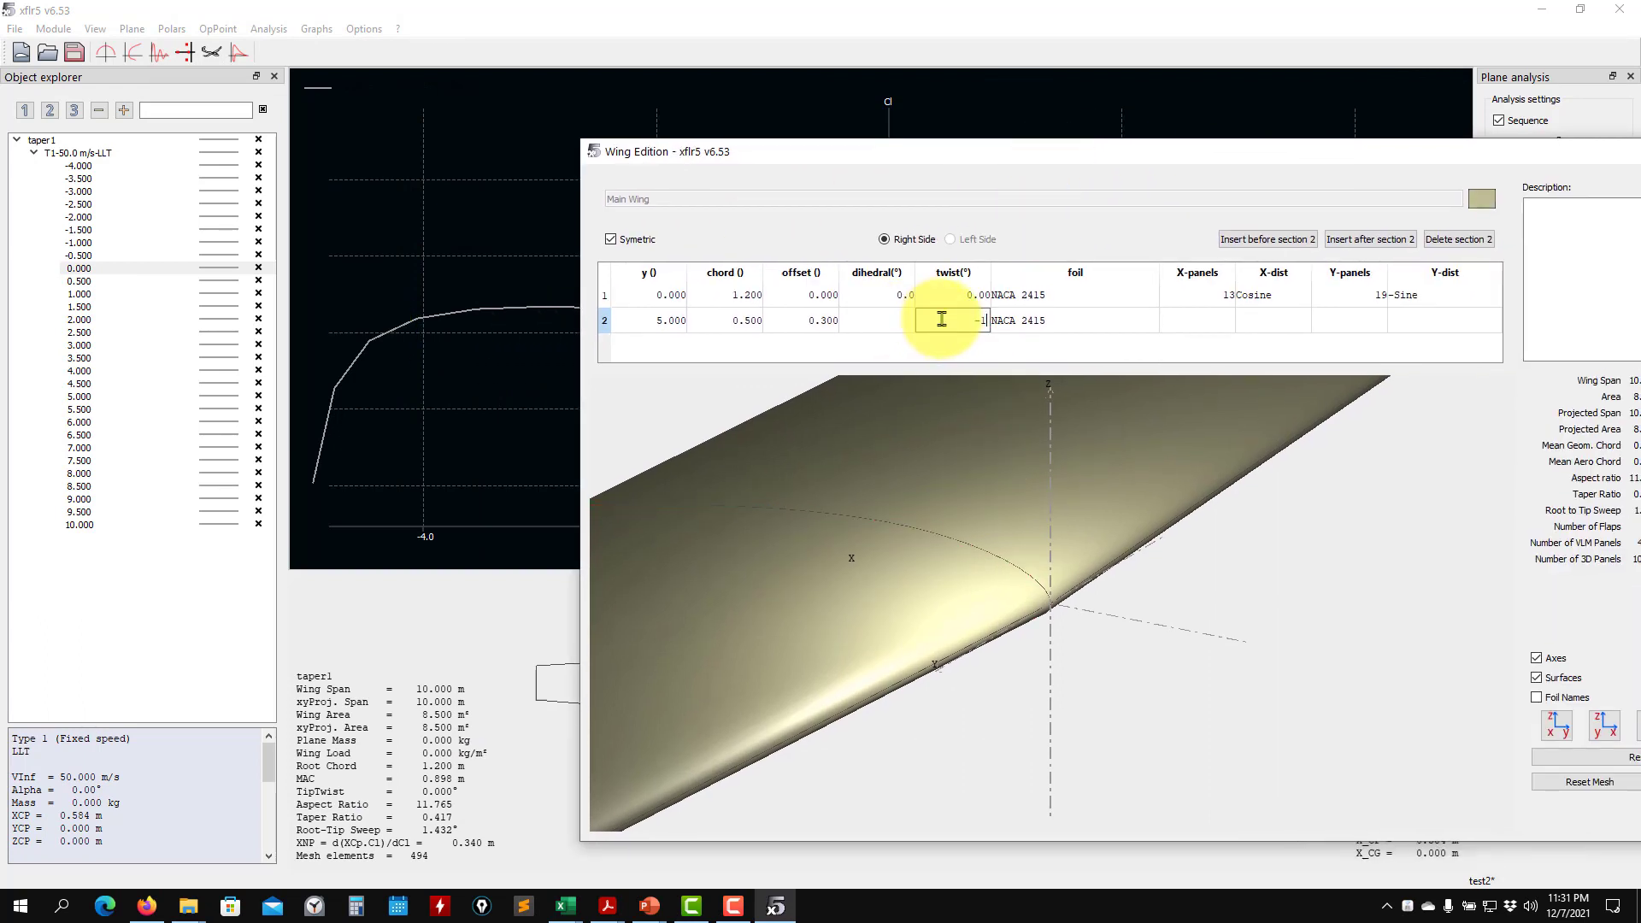
left_click_drag(1228, 152, 932, 119)
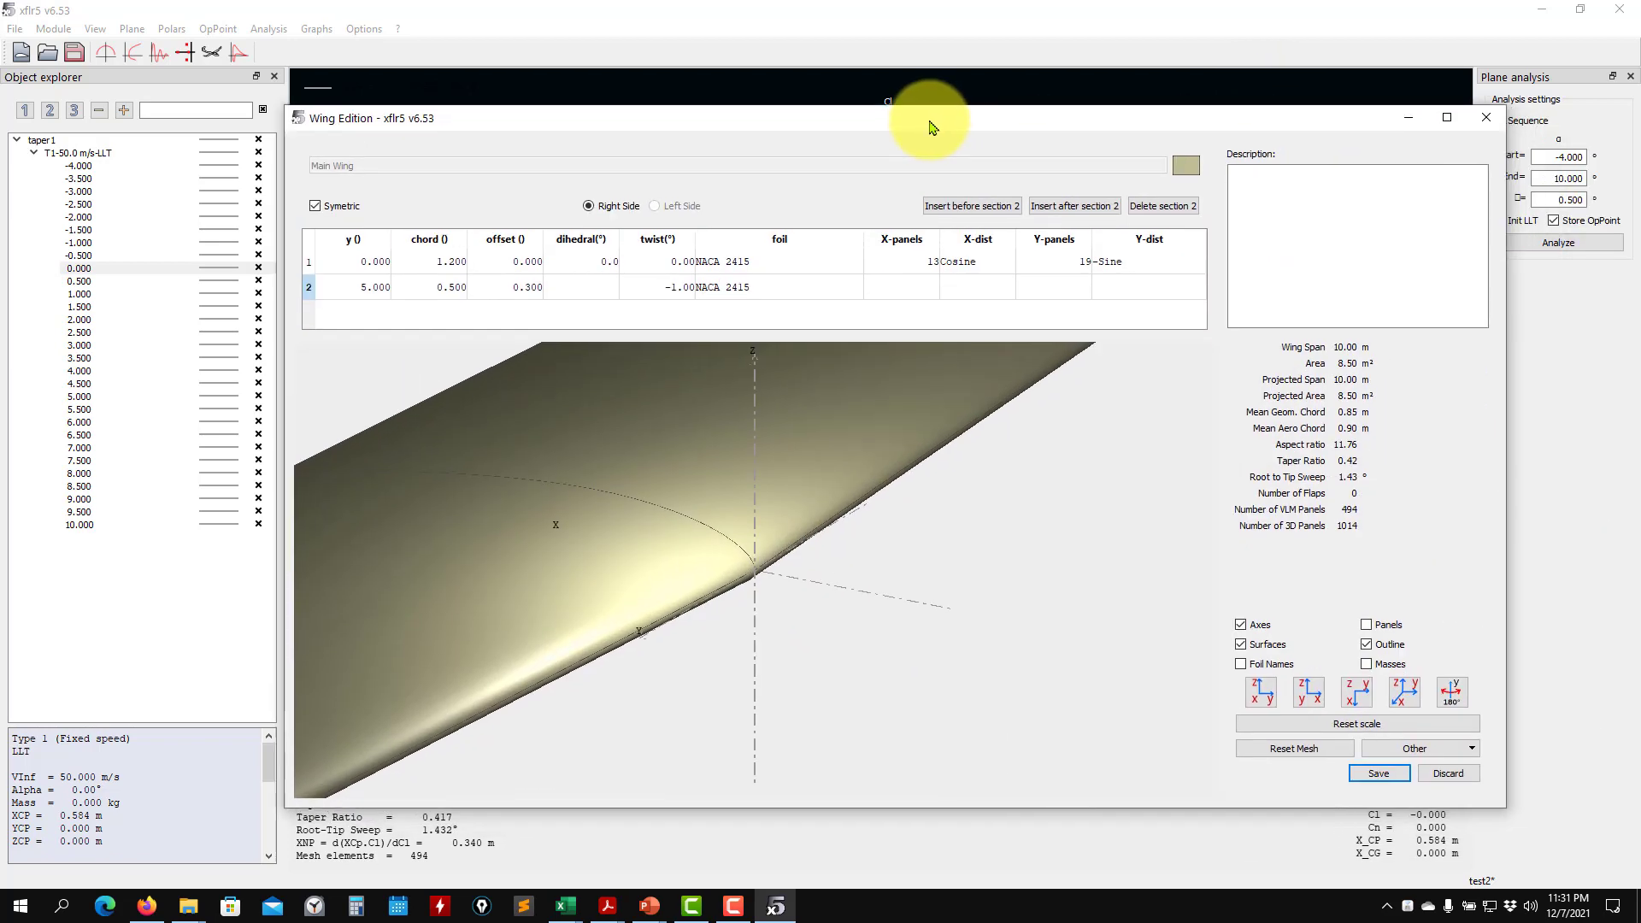
left_click(1379, 772)
left_click(757, 477)
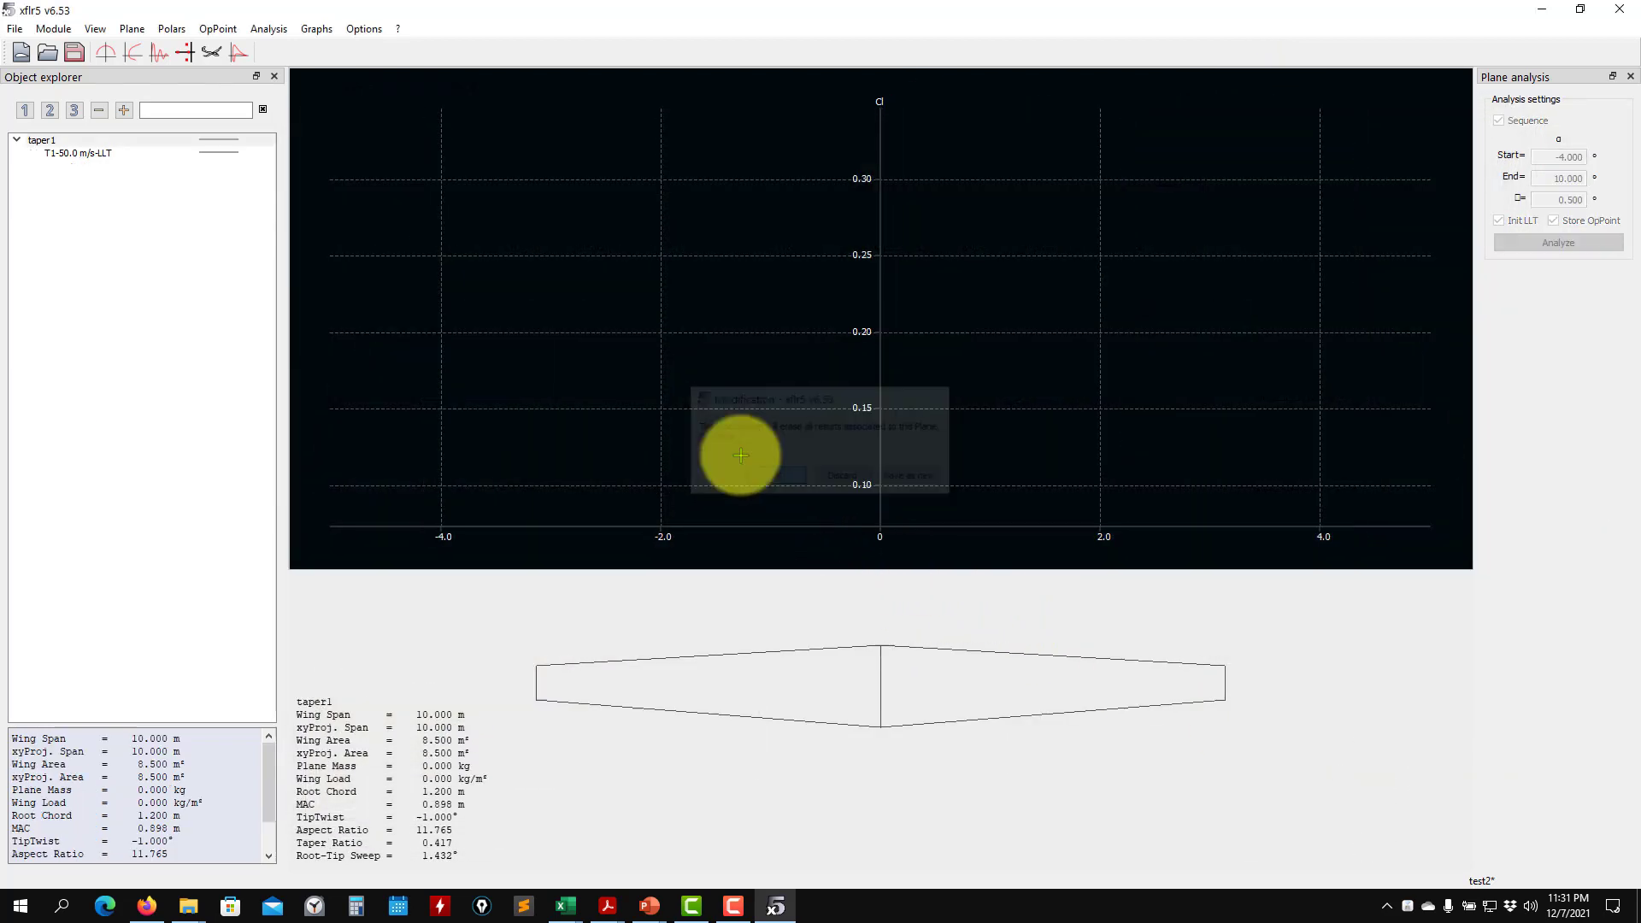
Rerun the T1 50 m/s LLT analysis from -4° to 10° and inspect the rescaled lift coefficient and local lift graphs at 0°
left_click(80, 152)
left_click(1577, 243)
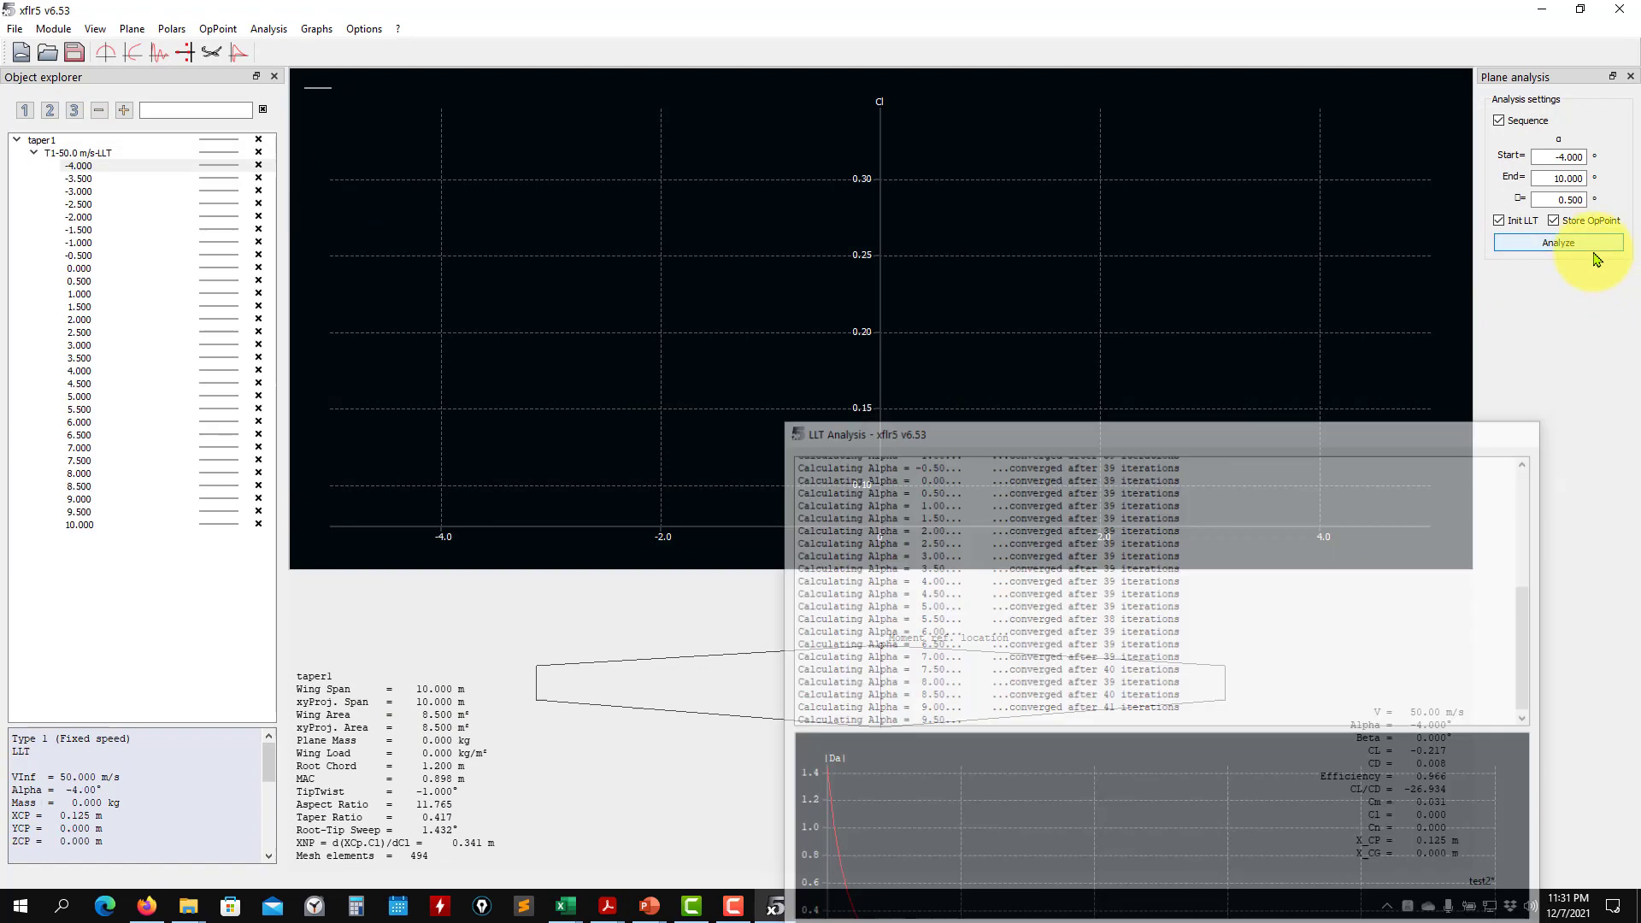
left_click(77, 270)
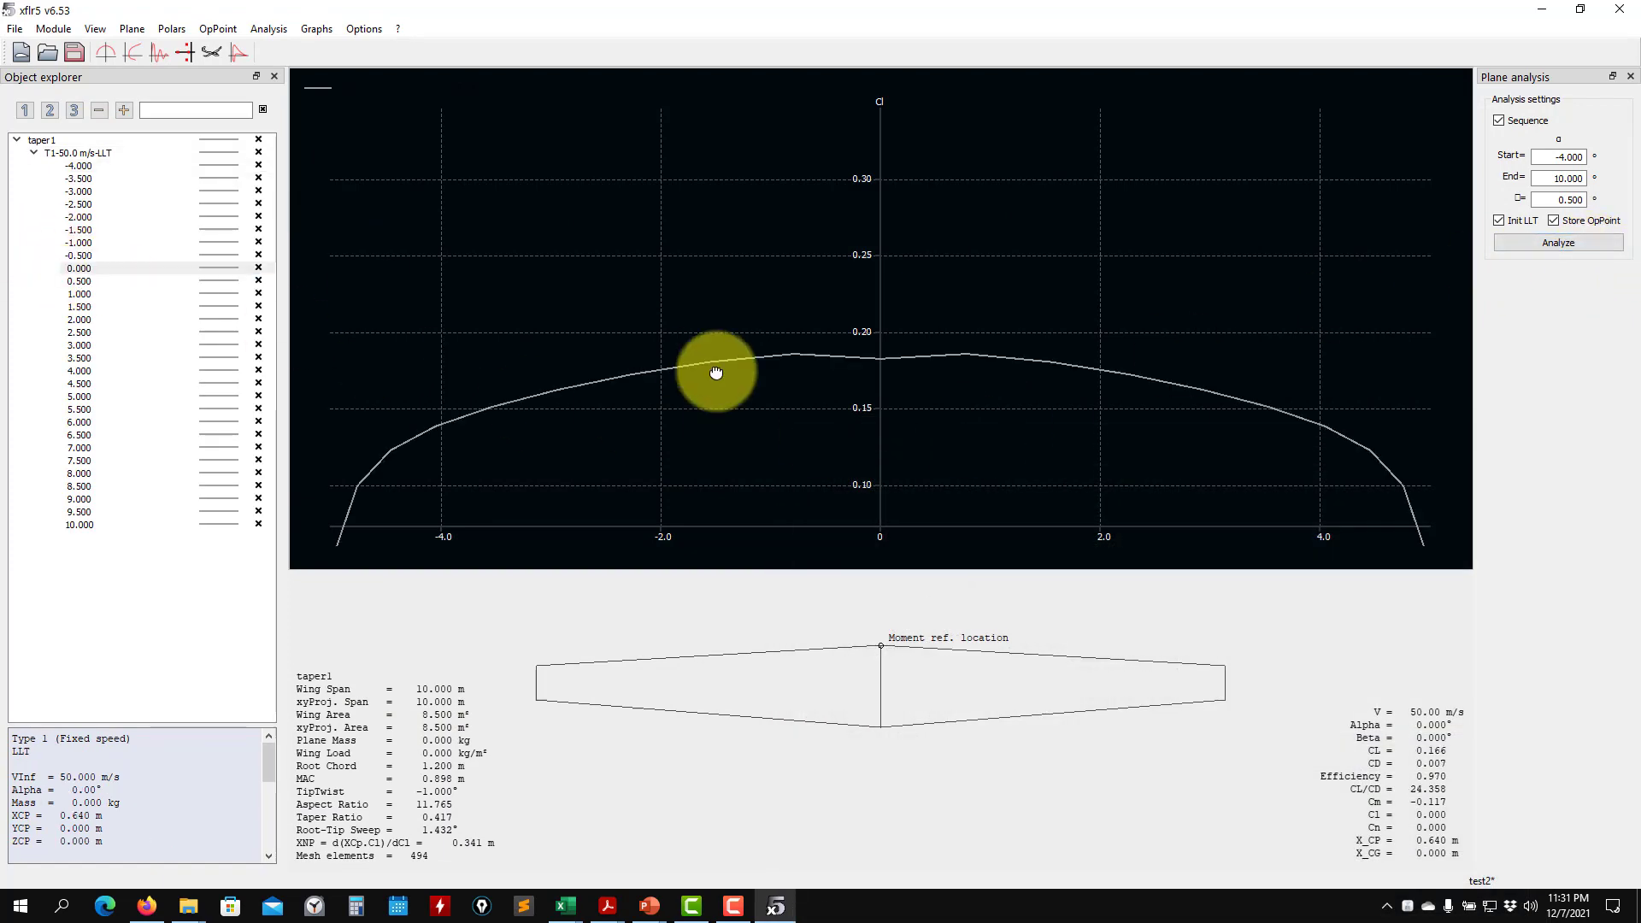
key("r")
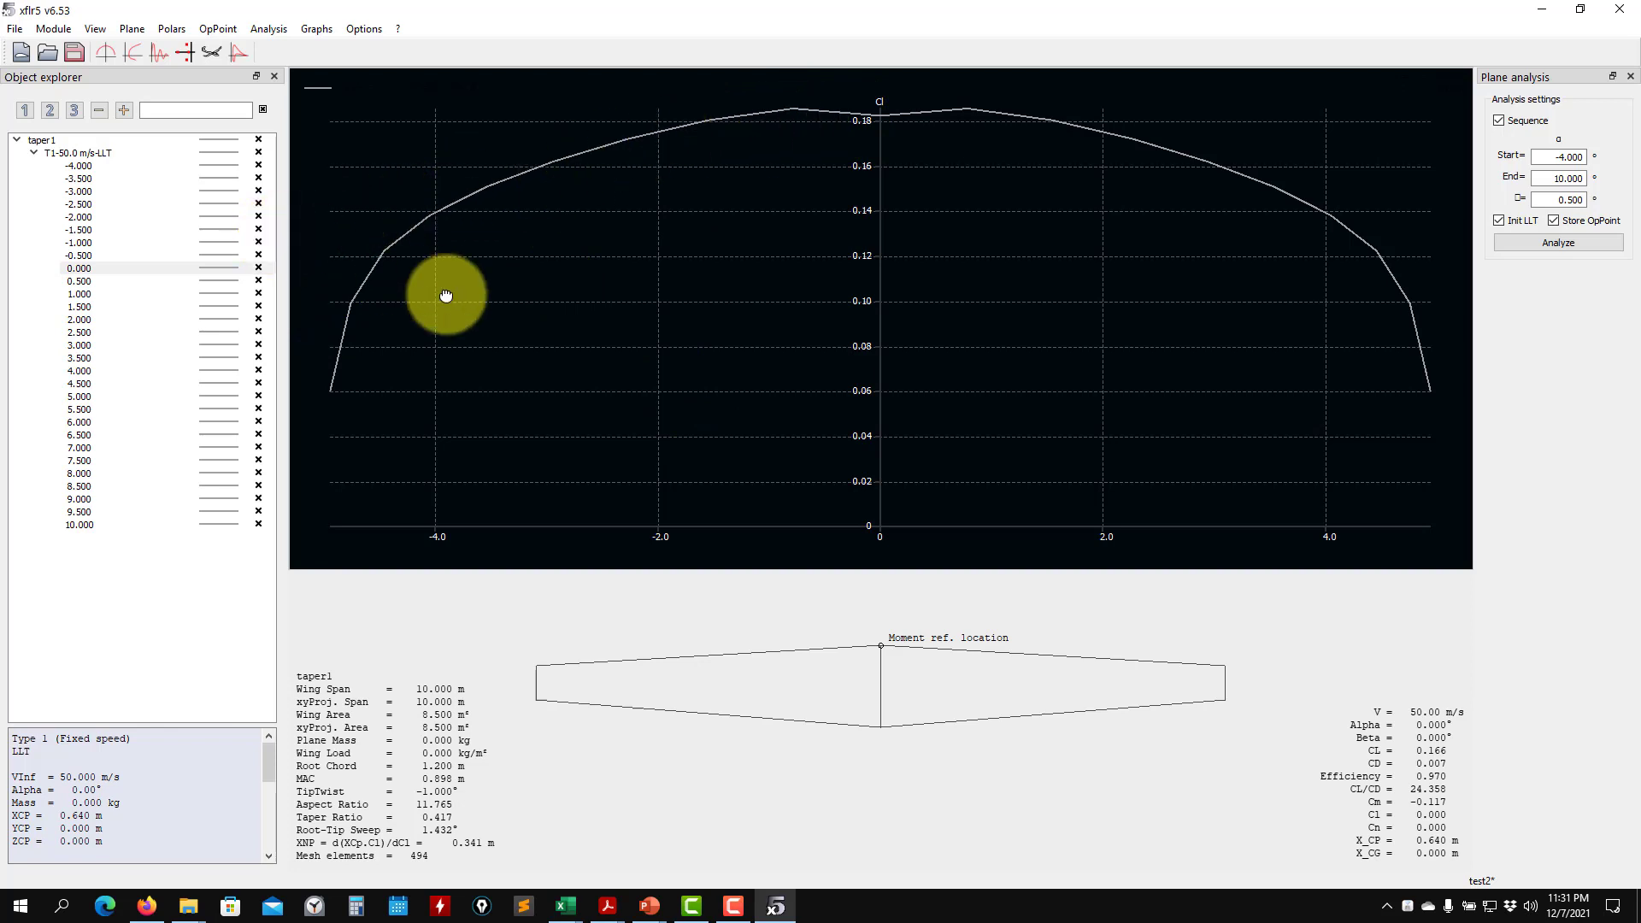
key("2")
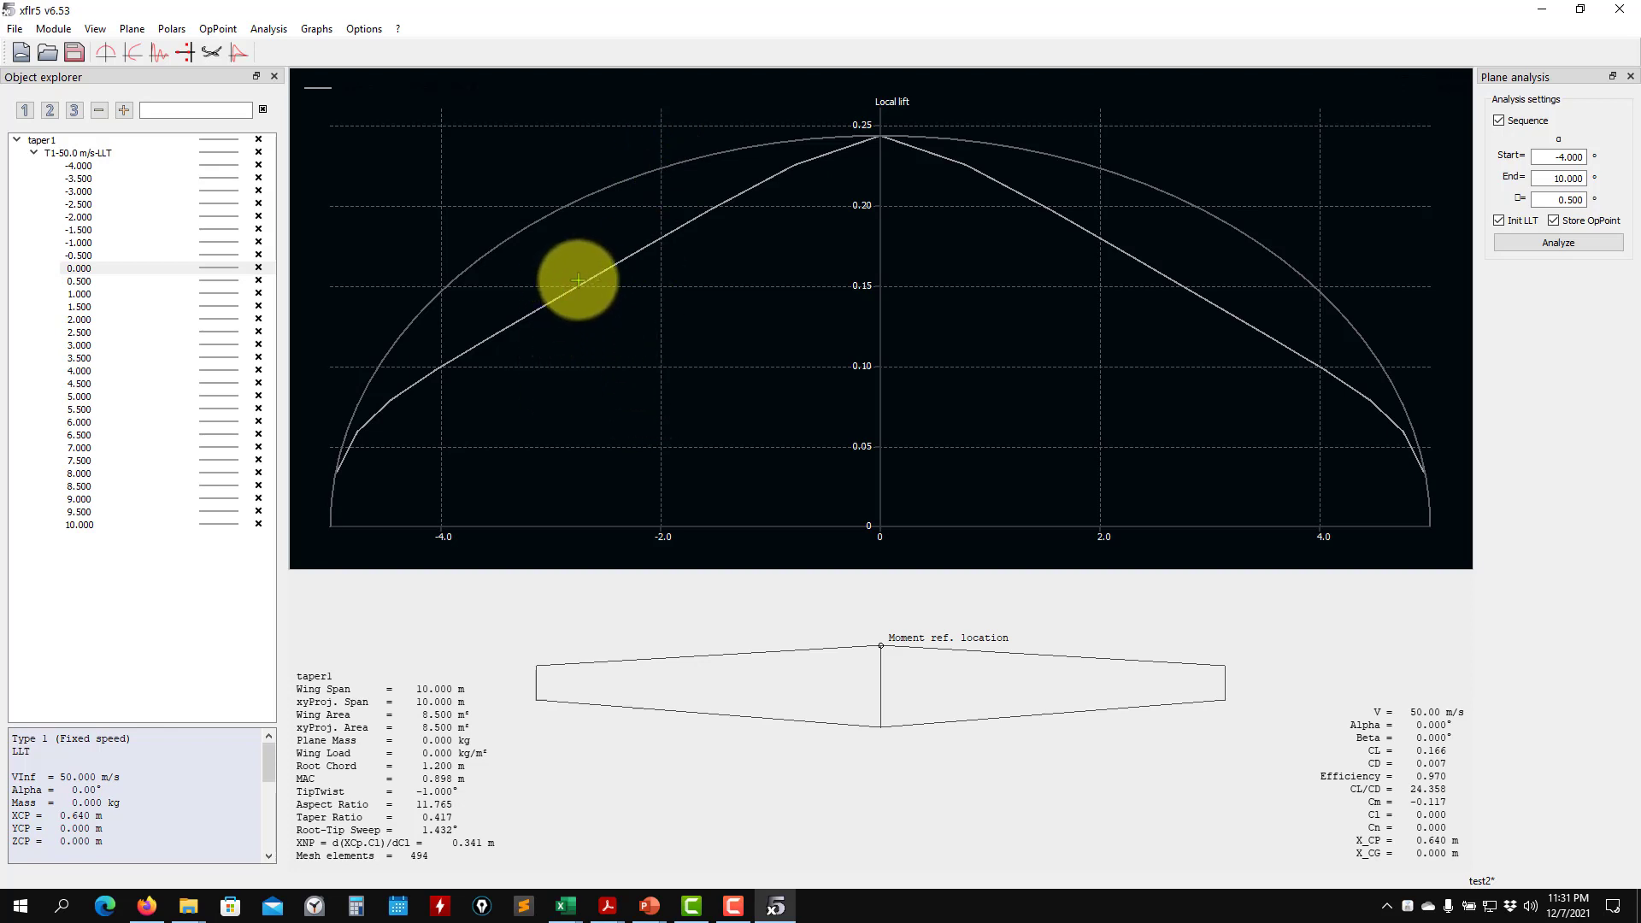
Insert a new section after taper1's root section and save the wing, accepting erasure of its results
left_click(133, 29)
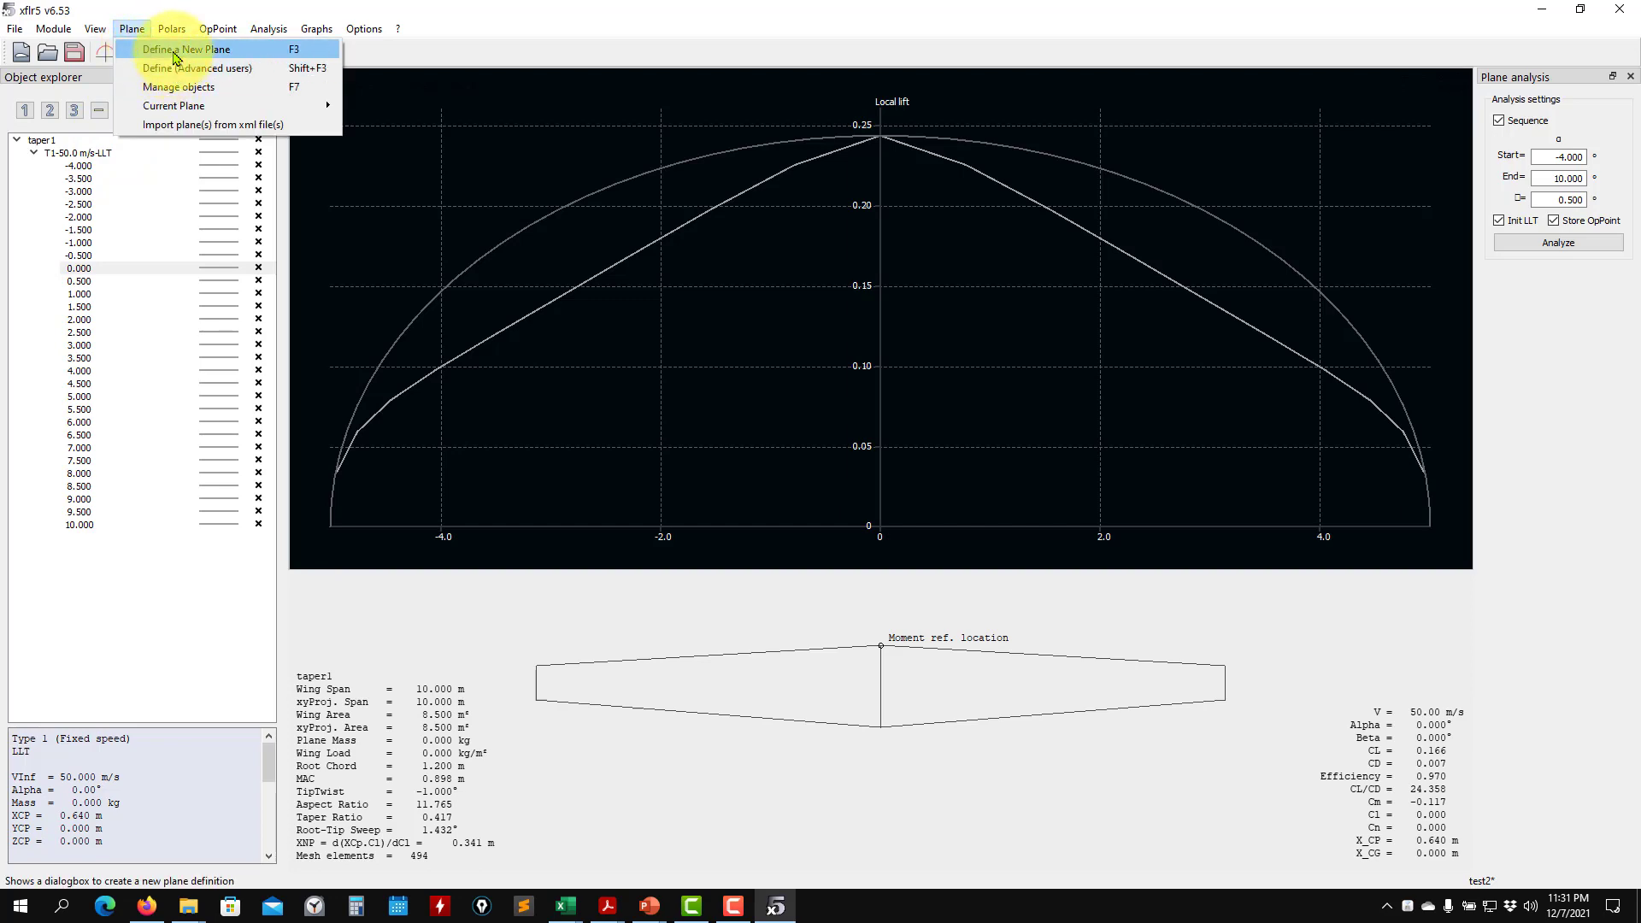
mouse_move(205, 106)
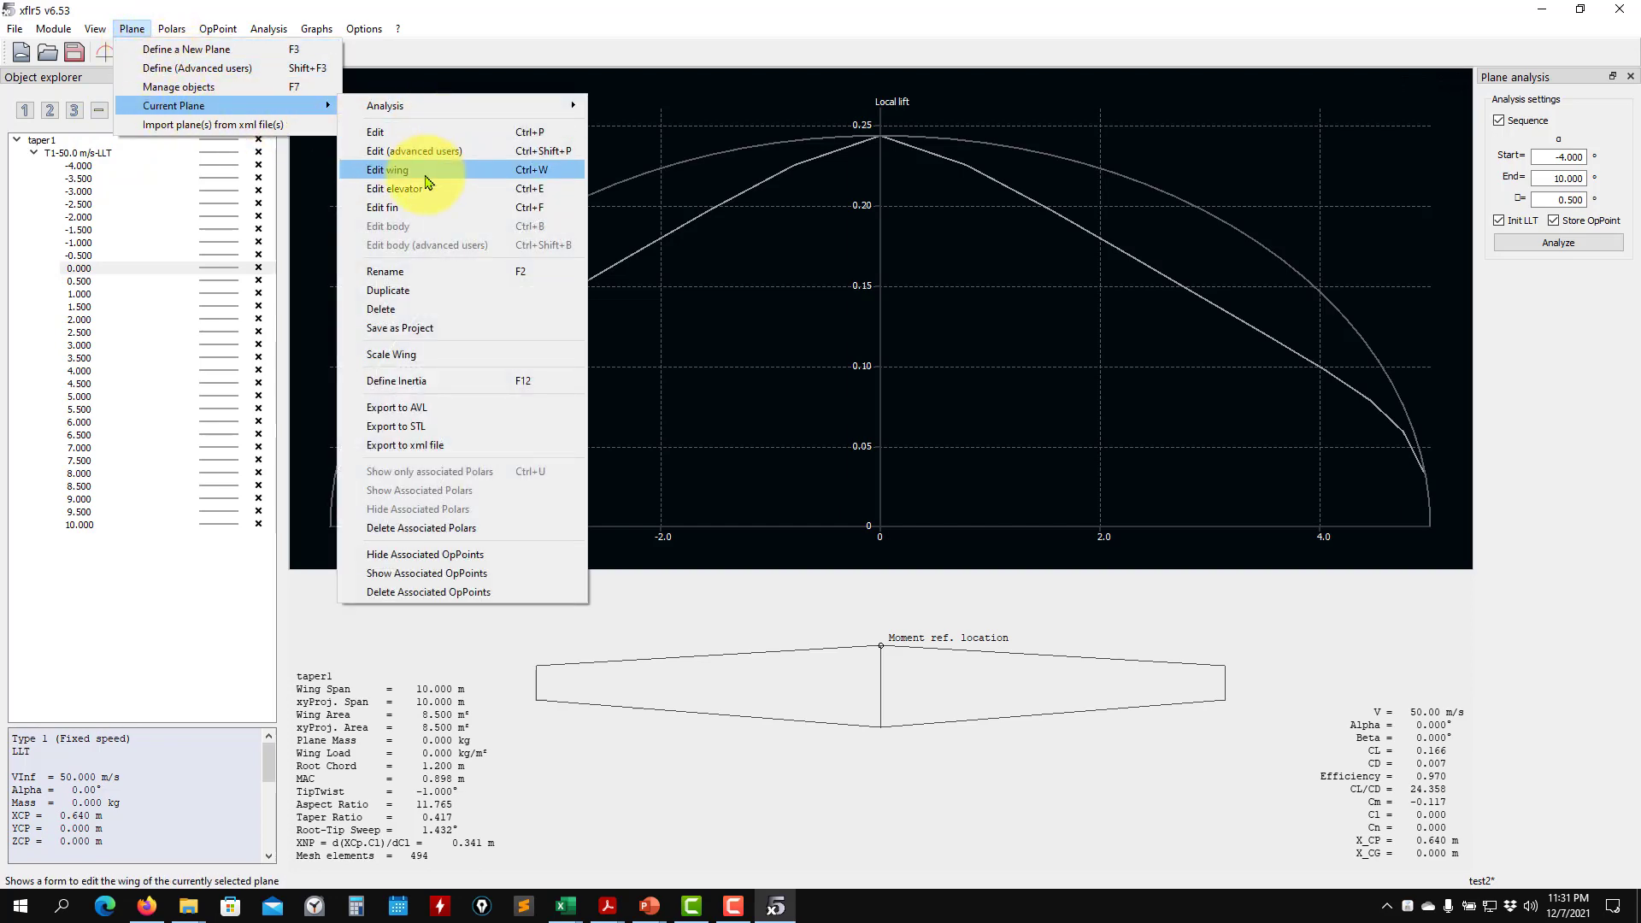
left_click(427, 171)
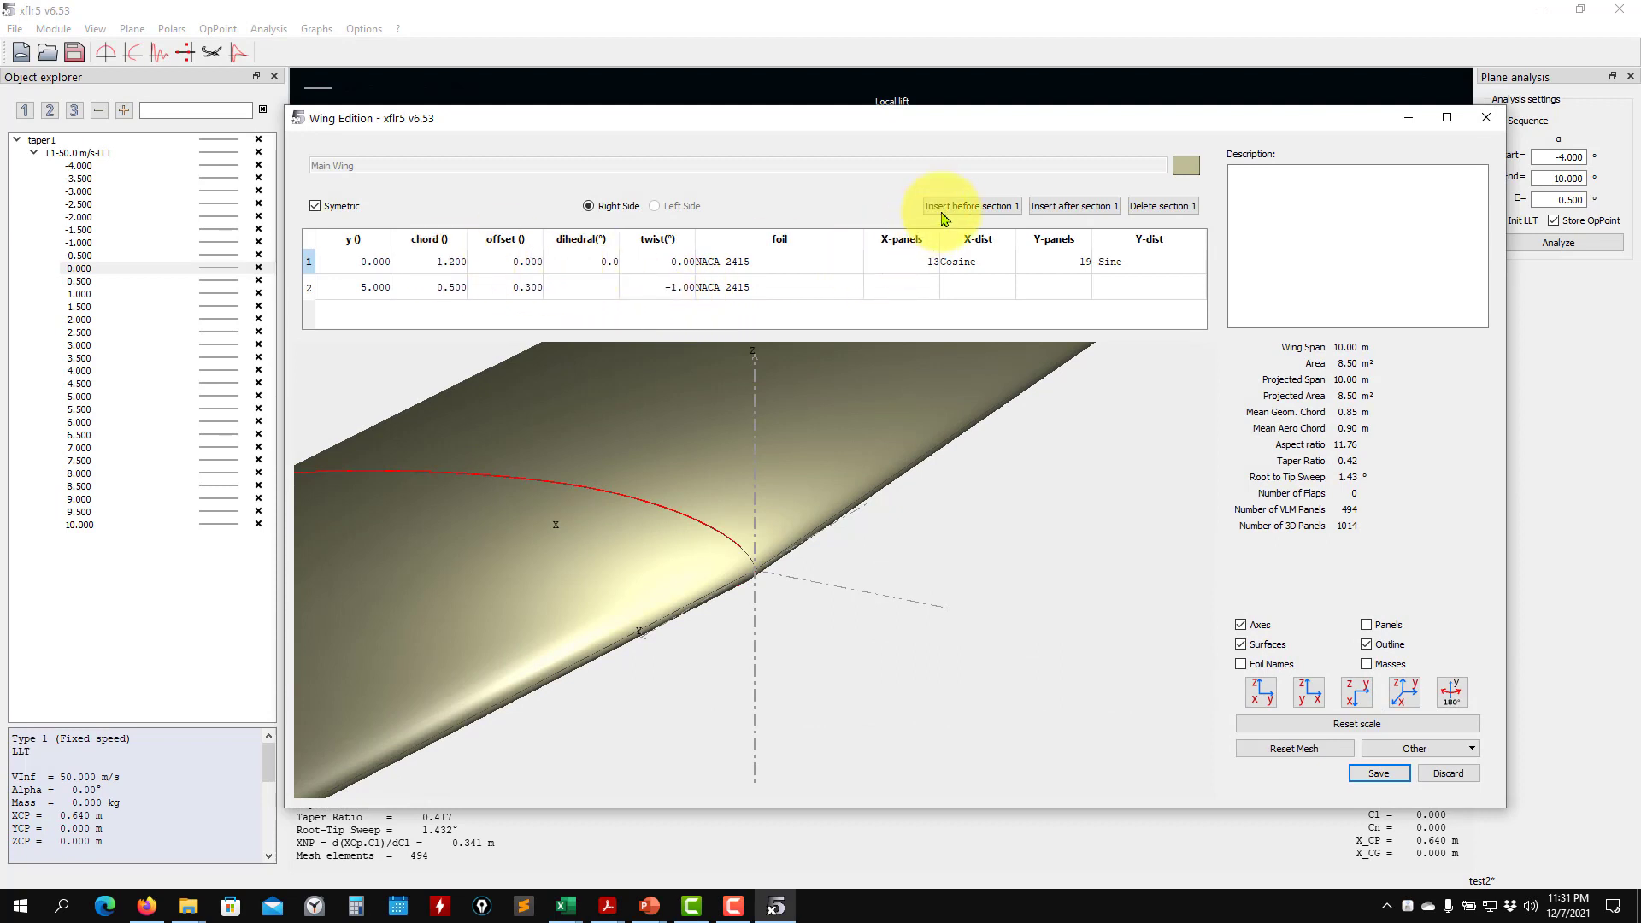
left_click(1056, 206)
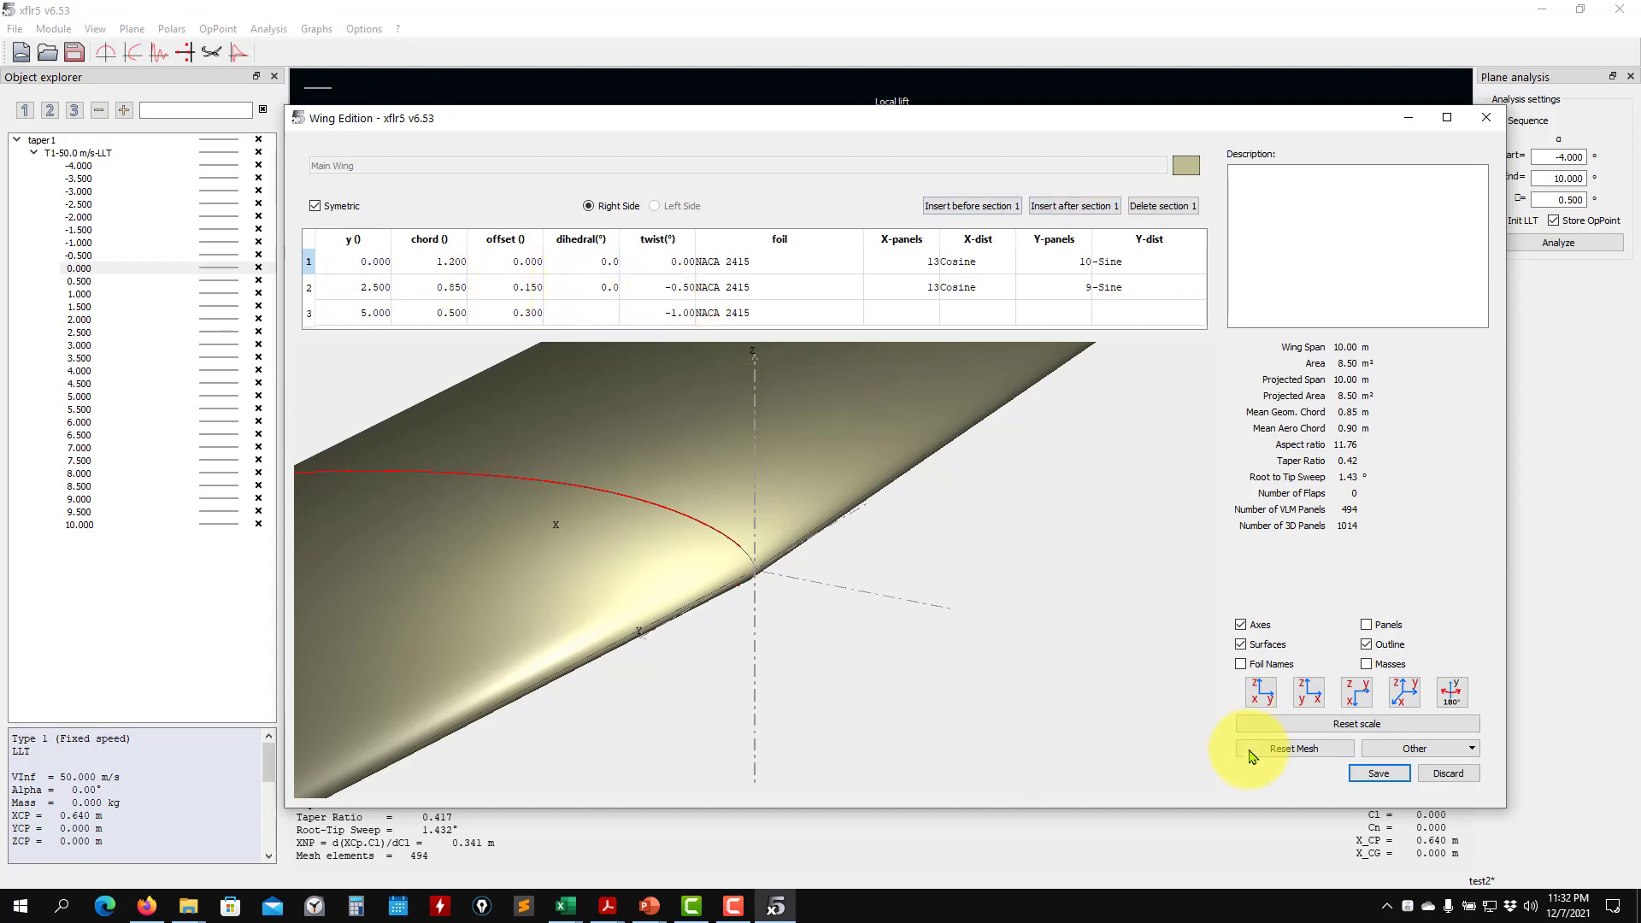
left_click(1359, 769)
left_click(780, 468)
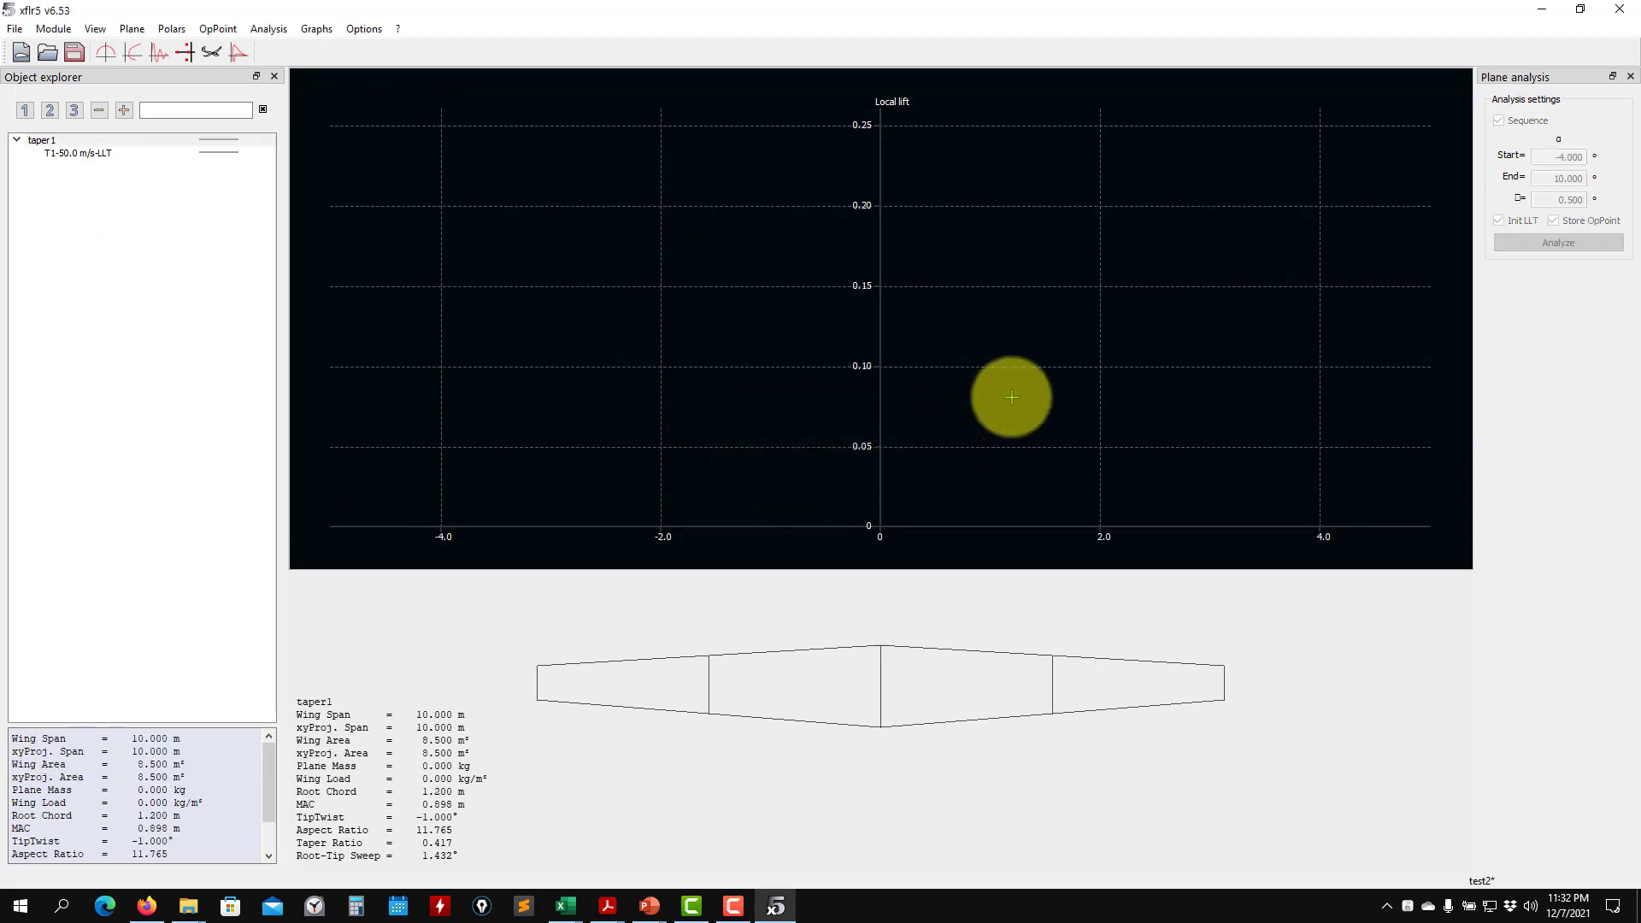
Run the T1-50.0 m/s-LLT analysis of taper1 and show the local lift curve at 0° with the graph scales reset
left_click(81, 153)
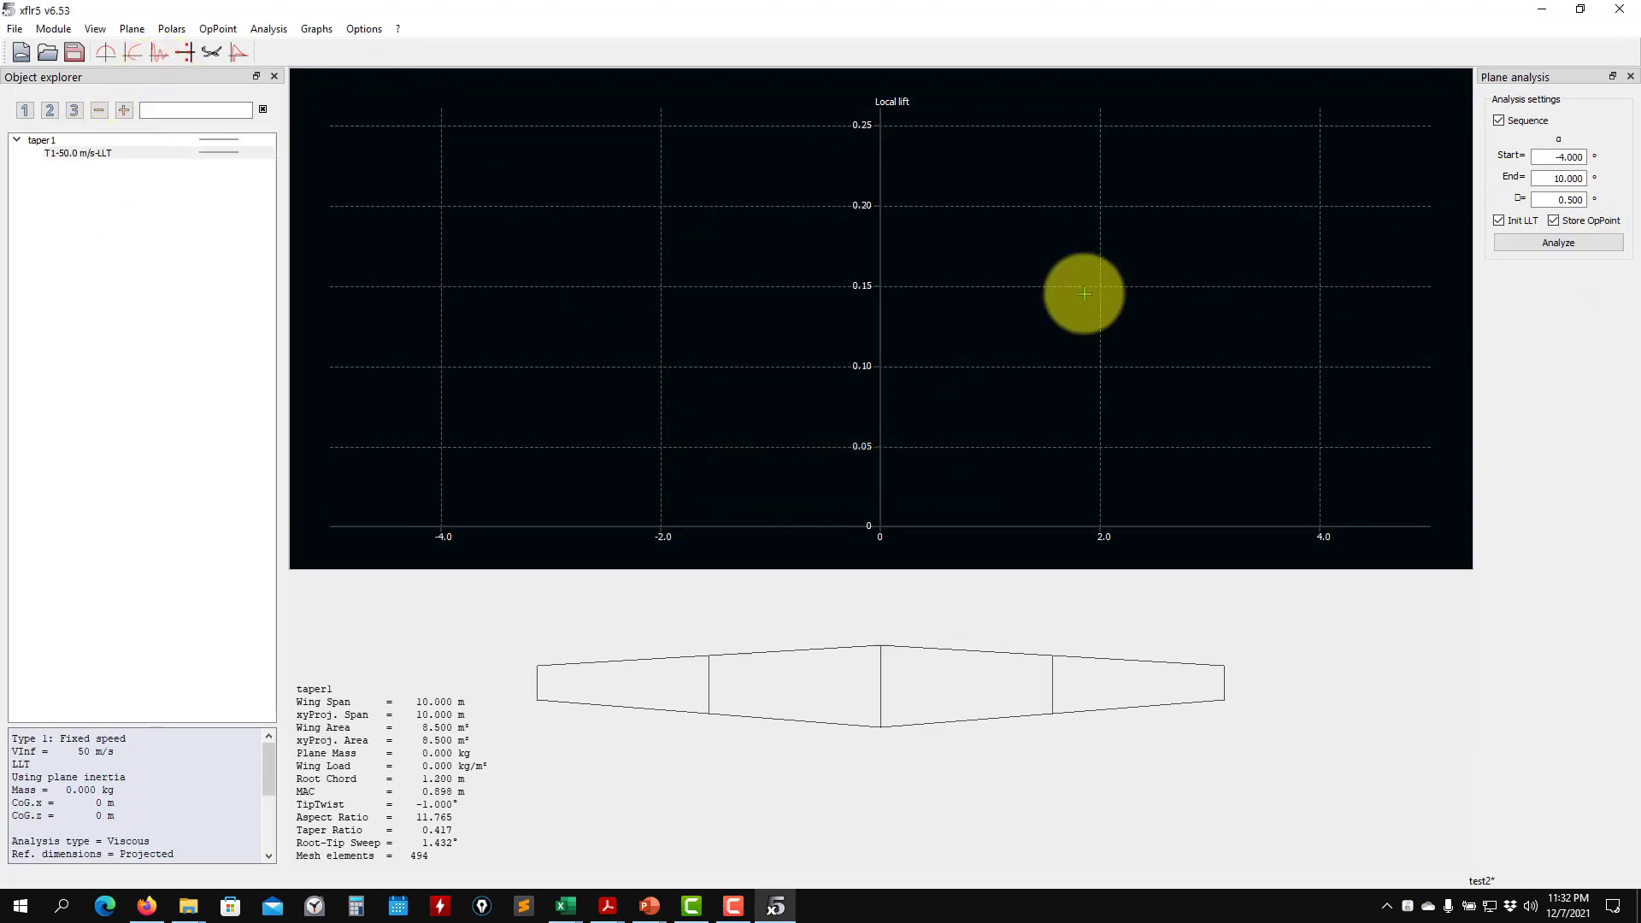
left_click(1544, 247)
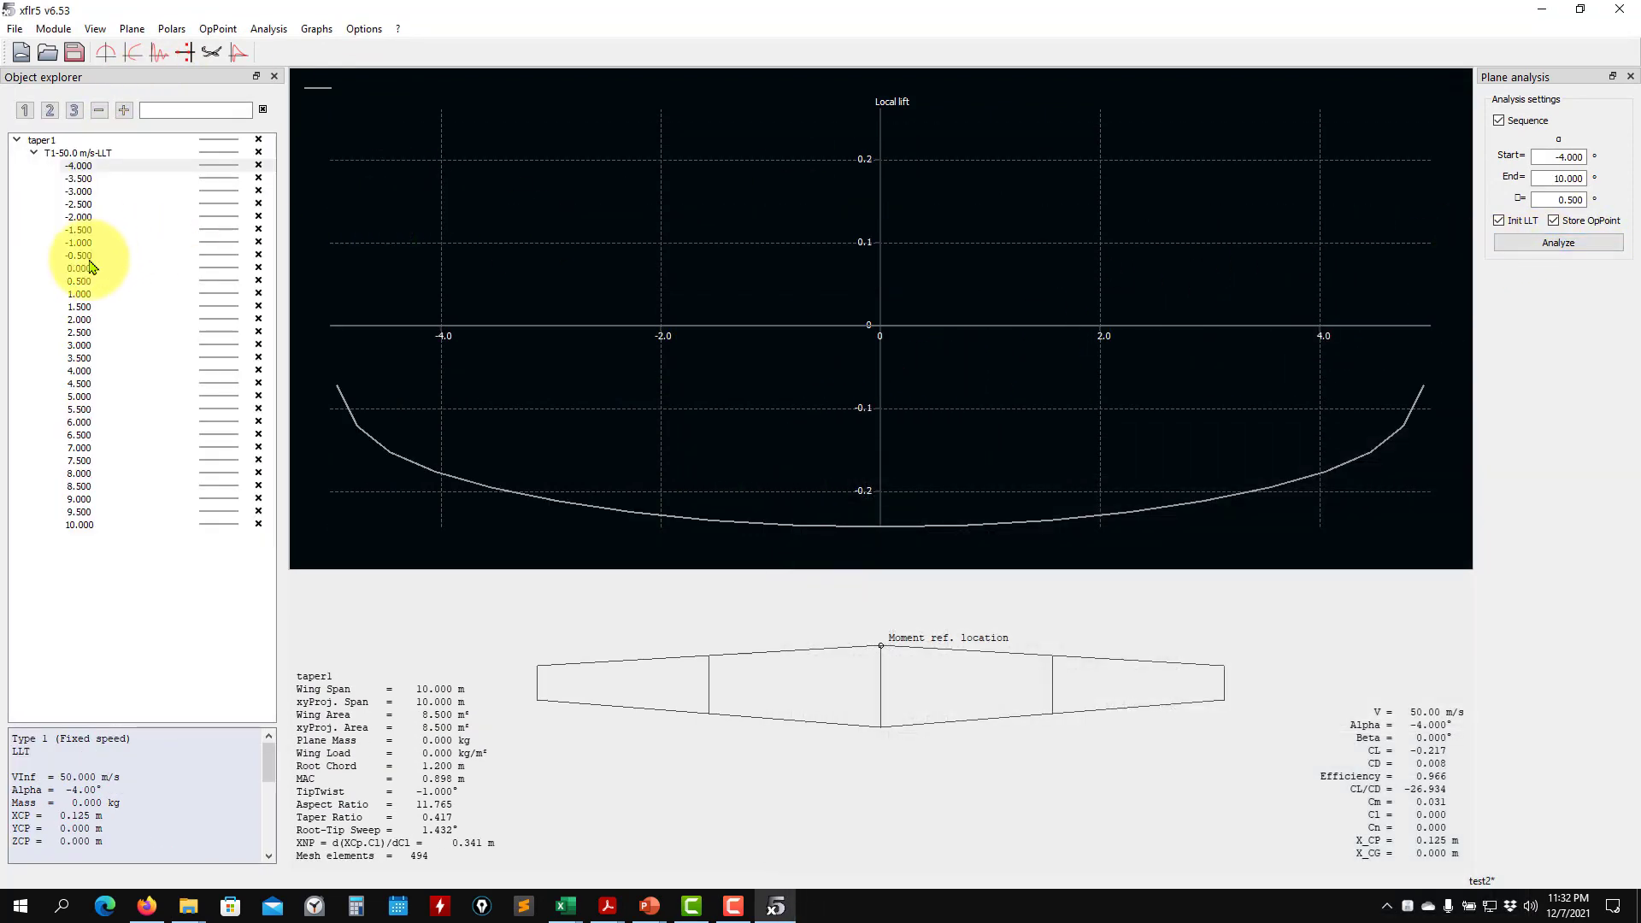
left_click(81, 269)
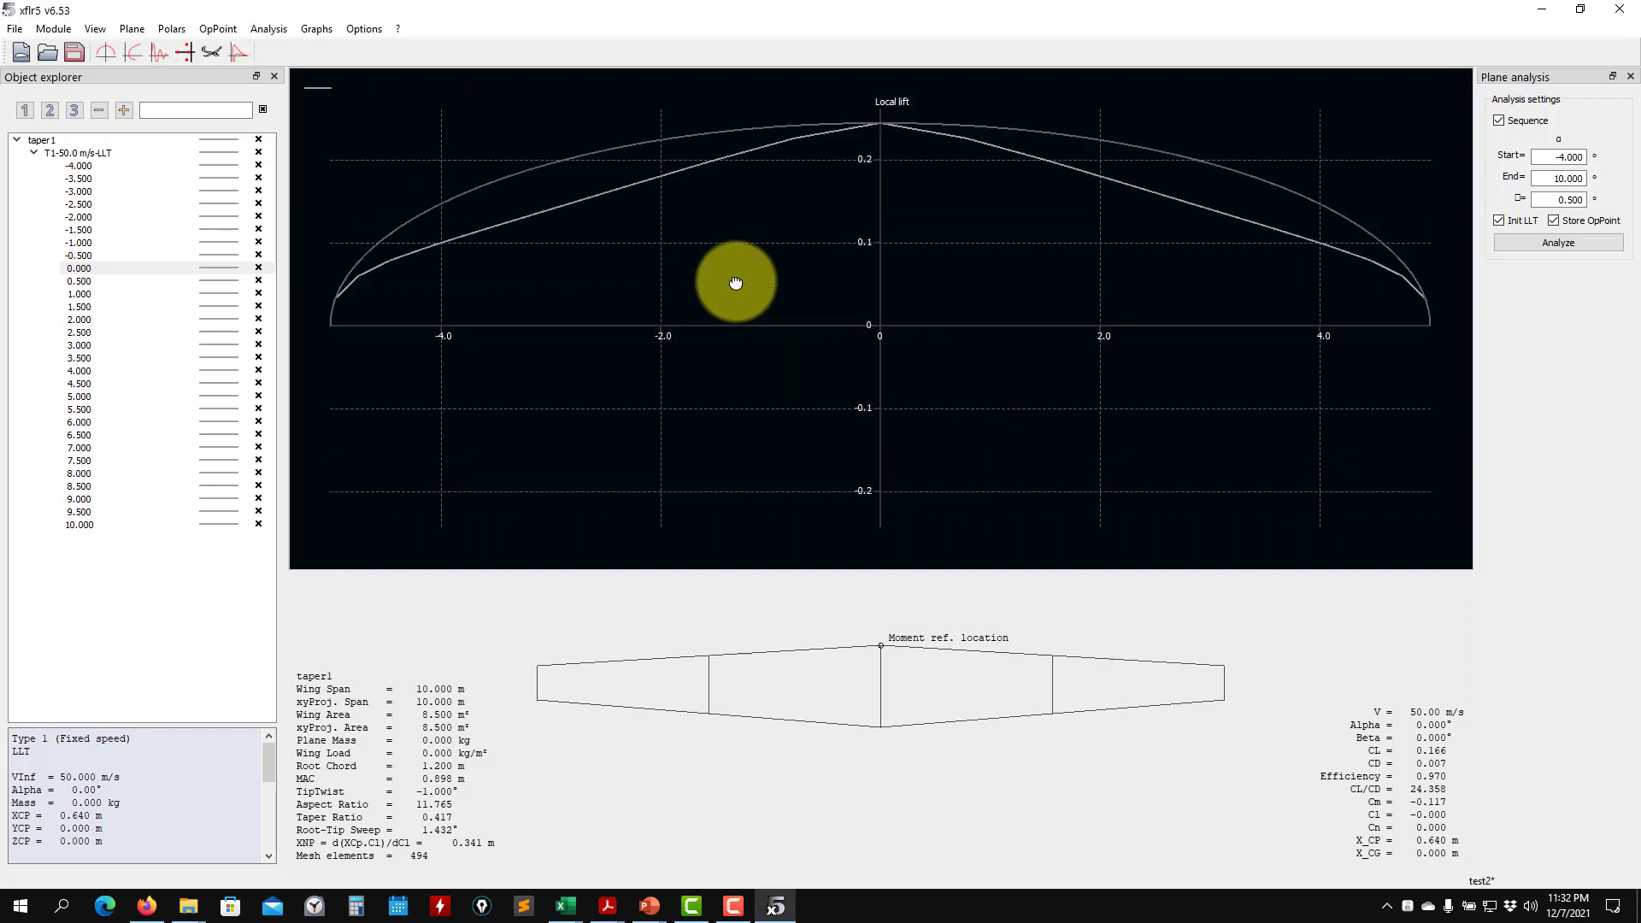
left_click_drag(736, 283, 727, 345)
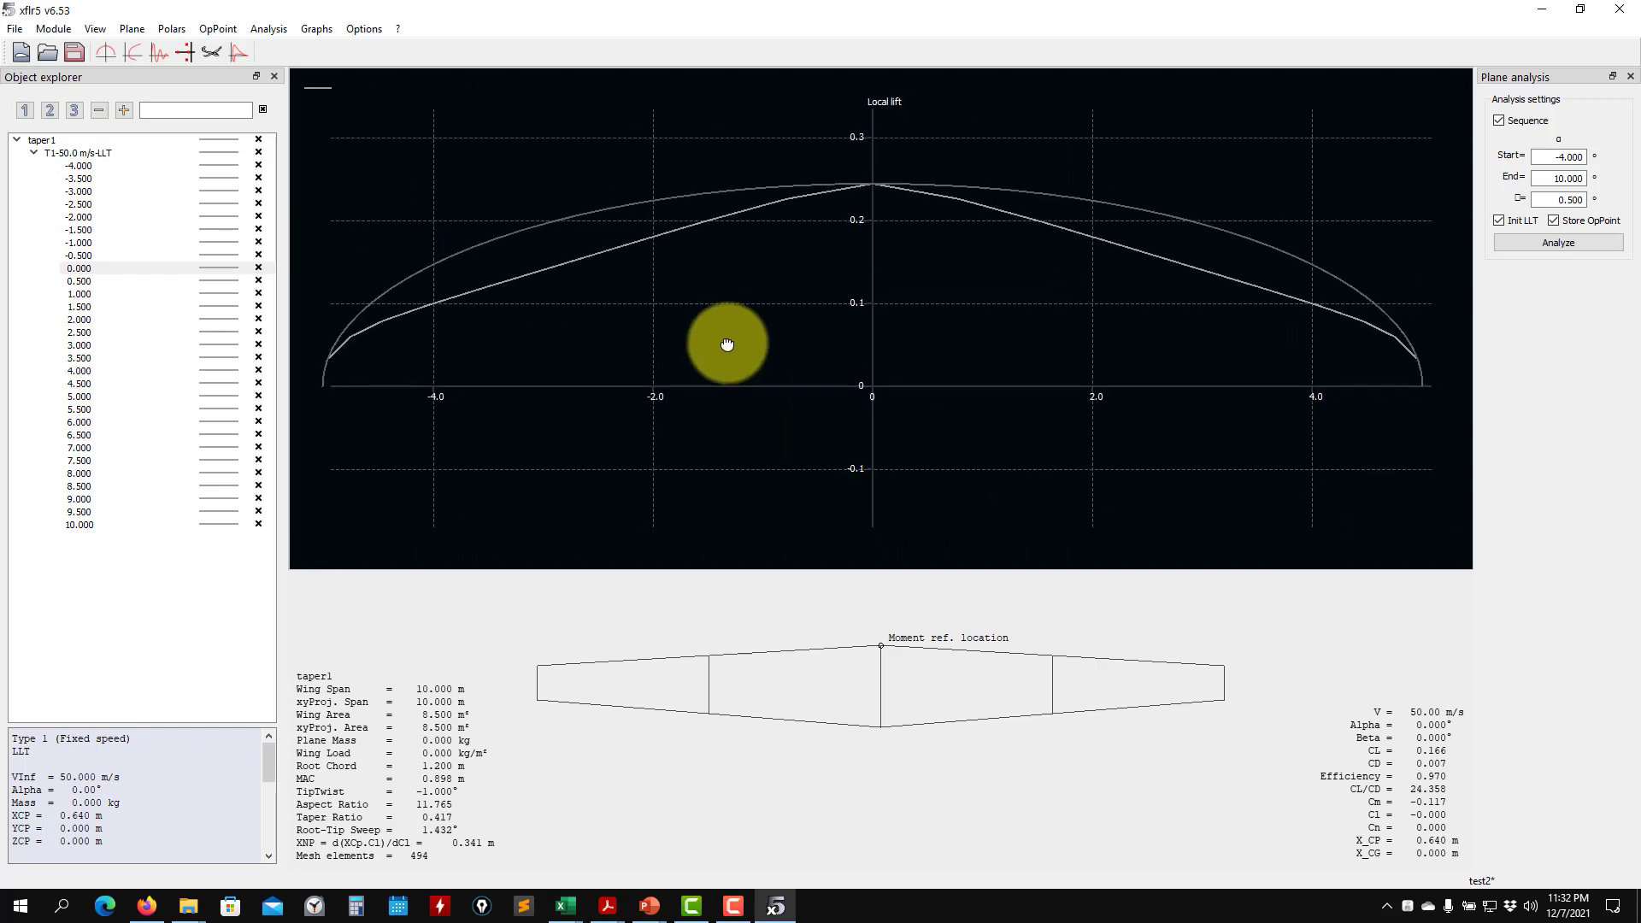
key("r")
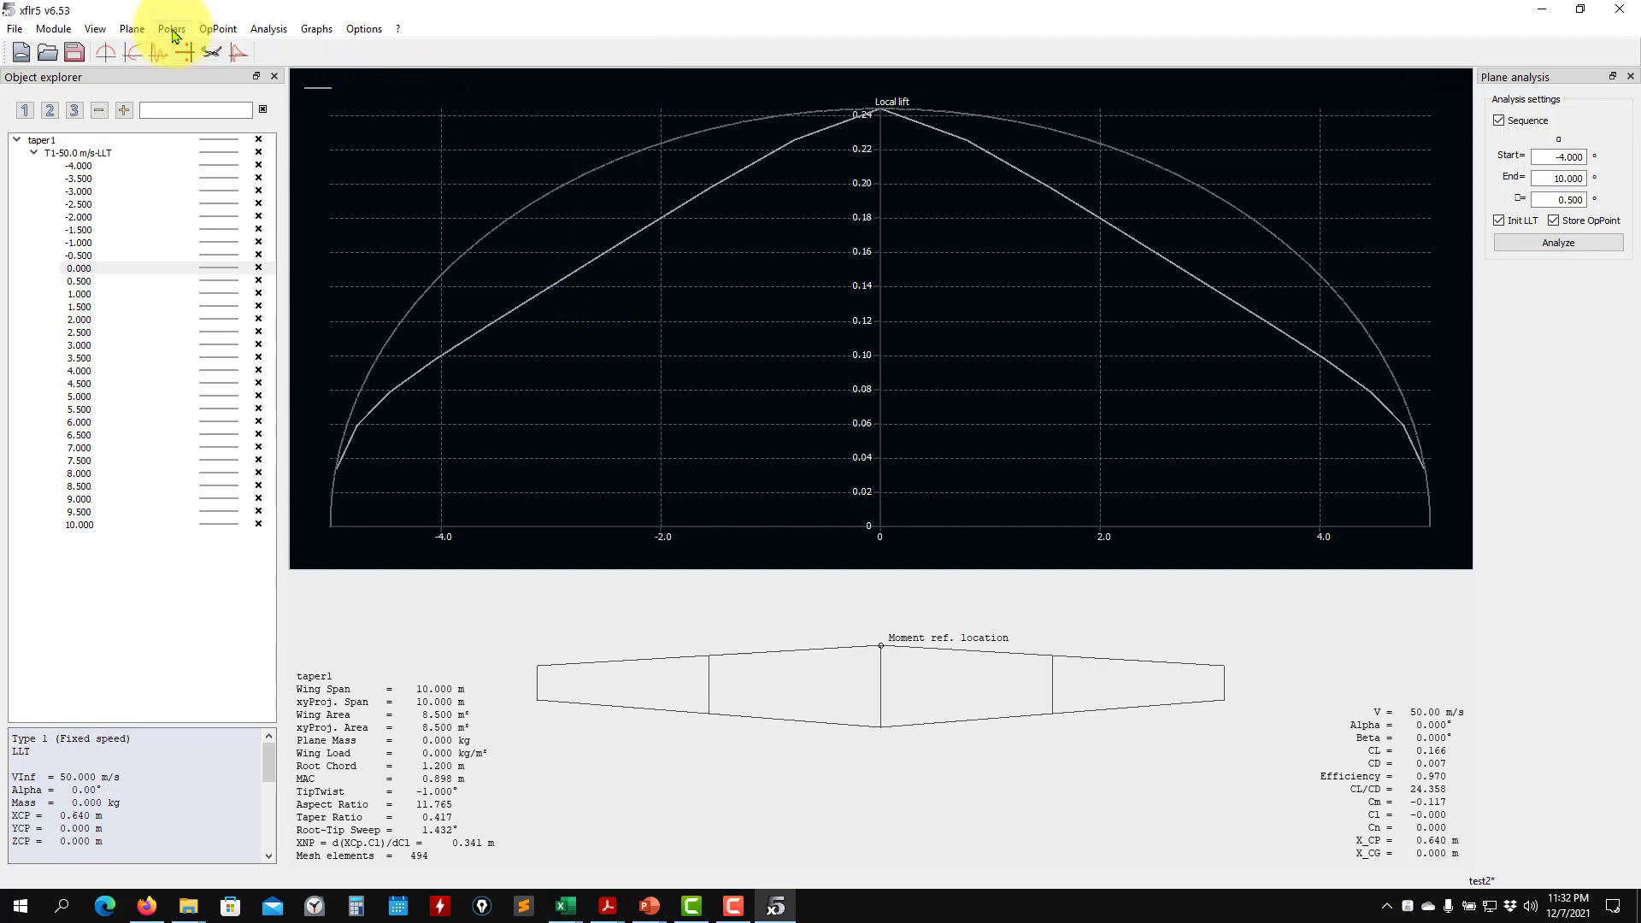
Set the twist of taper1's second wing section to 0.5°, save over the existing results and rerun the T1-50.0 m/s-LLT analysis
left_click(132, 28)
left_click(53, 142)
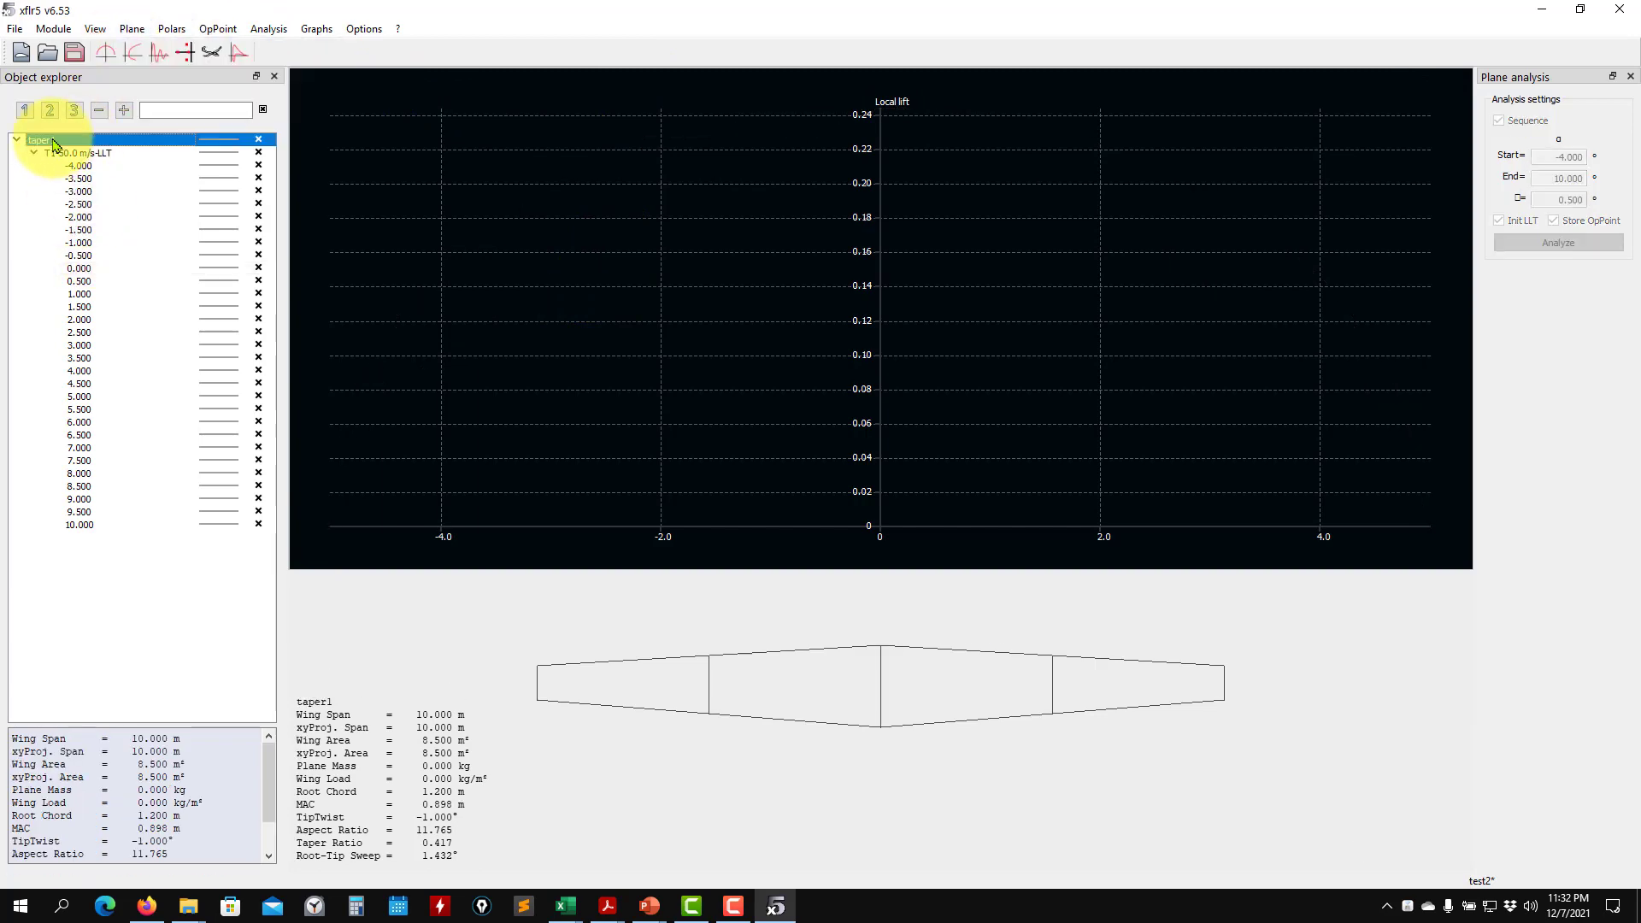
right_click(53, 142)
left_click(115, 214)
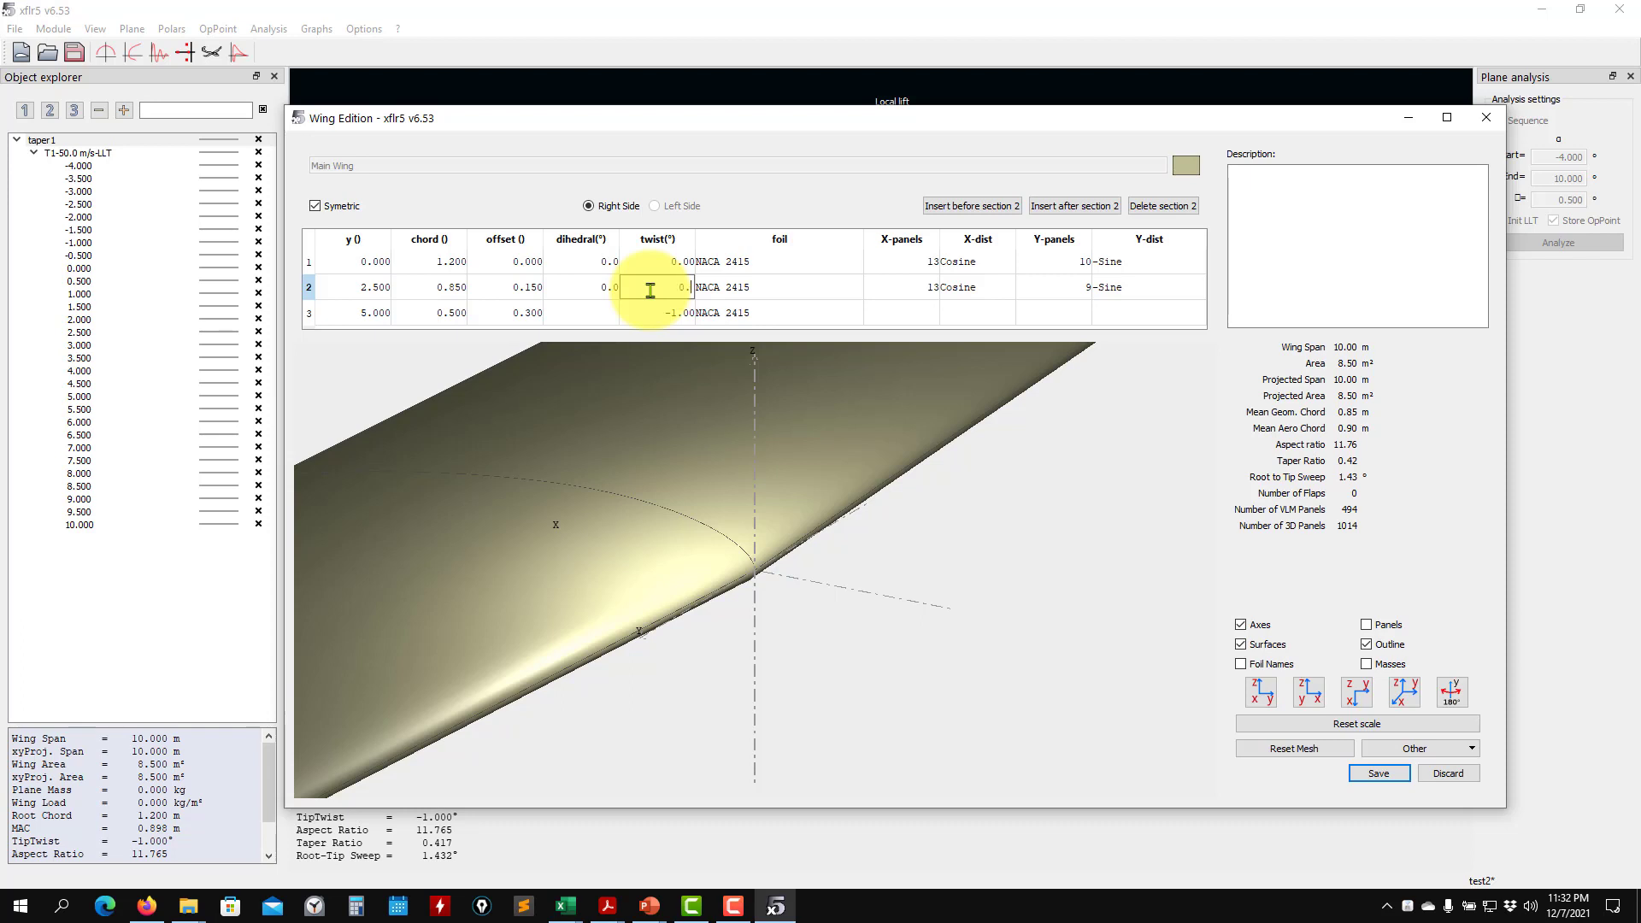
key("Return")
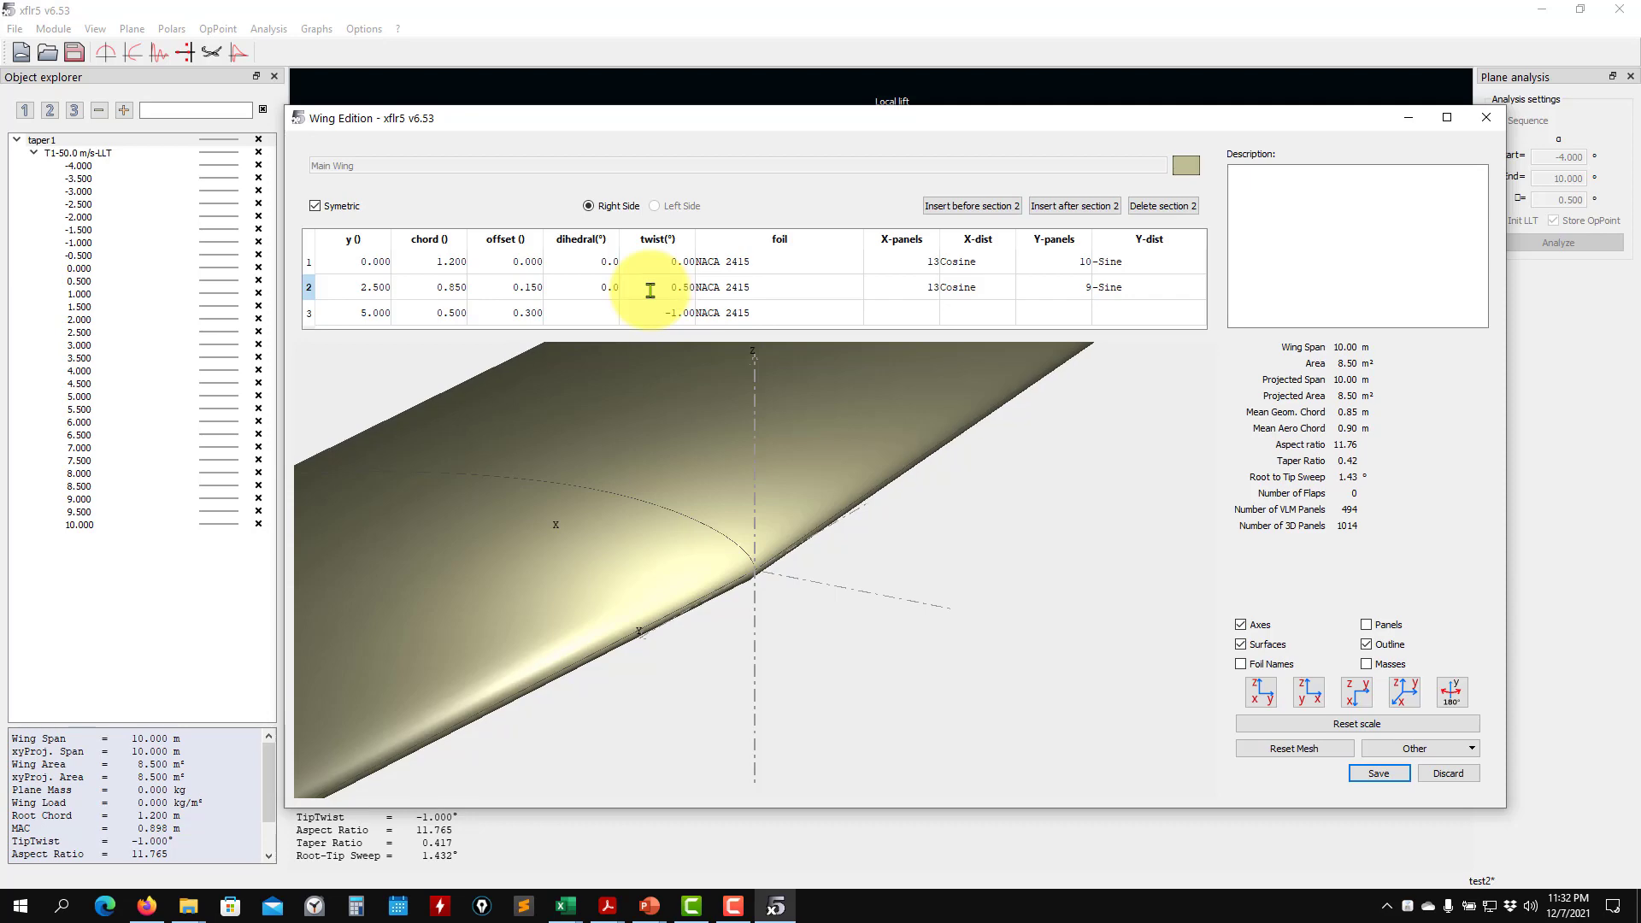
left_click(1376, 773)
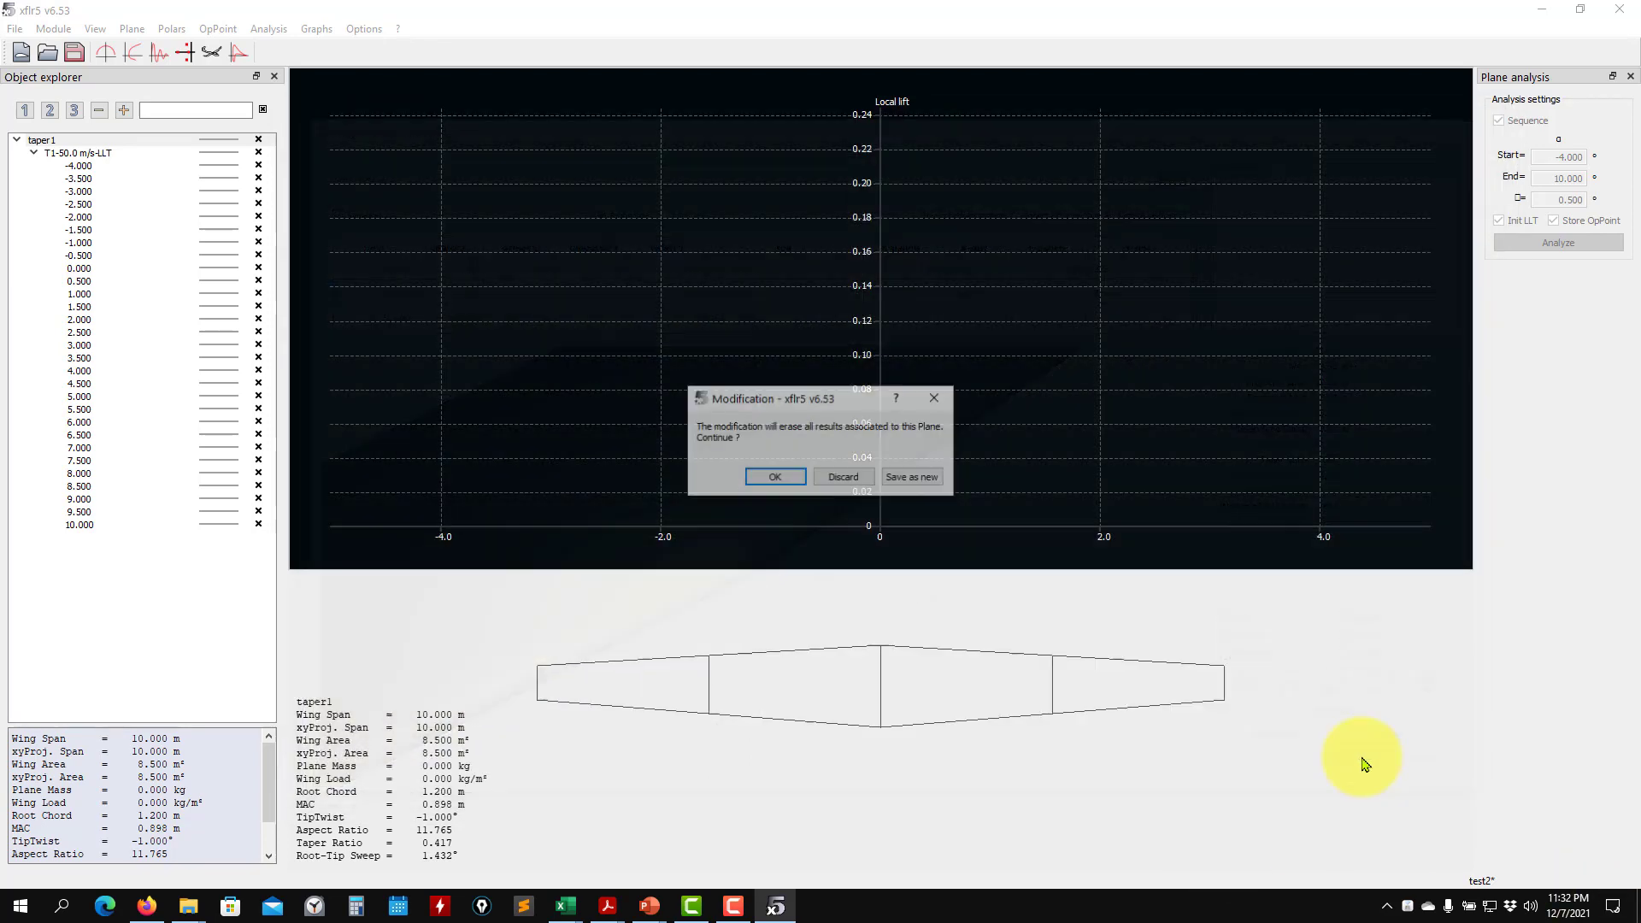
left_click(774, 479)
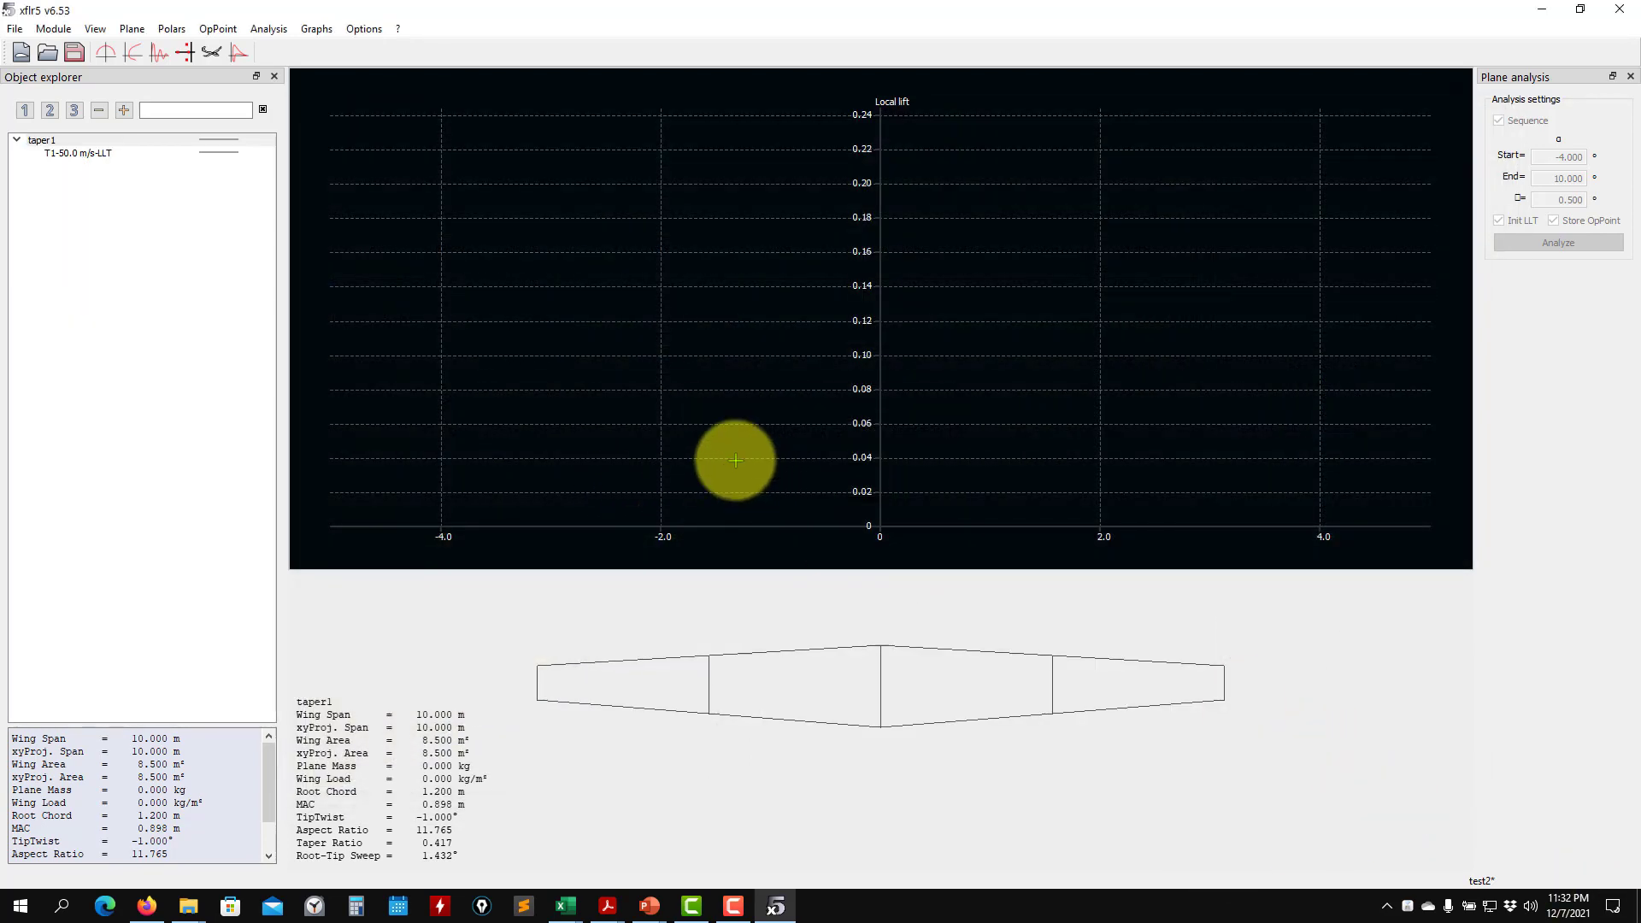
left_click(101, 153)
left_click(1594, 253)
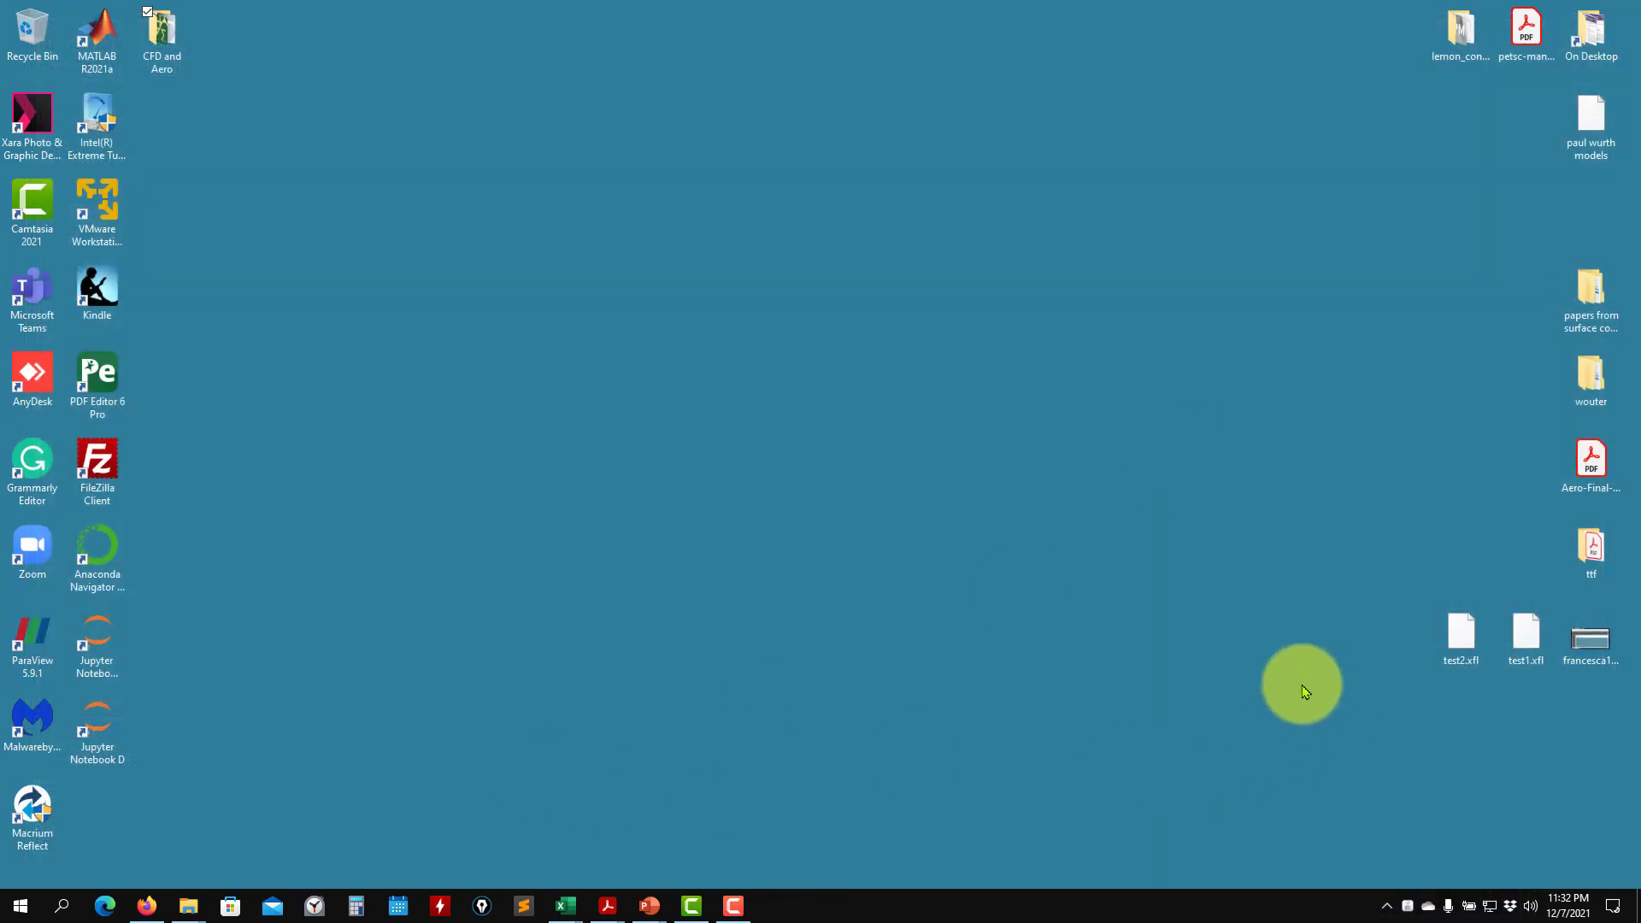
Relaunch xflr5-653 from the CFD and Aero desktop folder and open the test2.xfl project
double_click(160, 61)
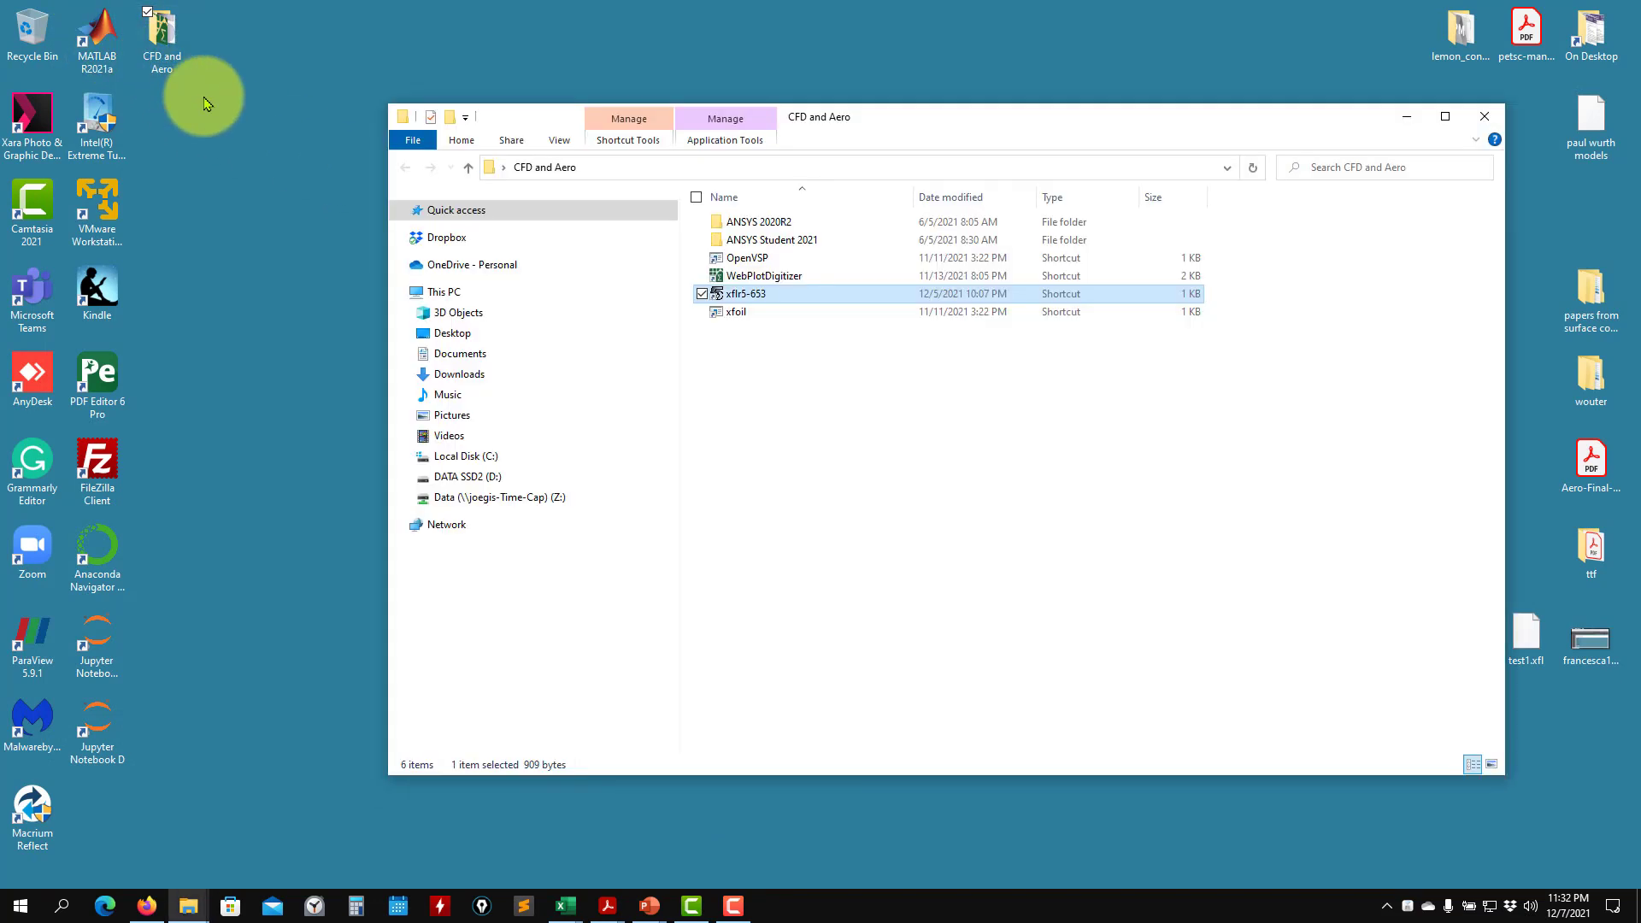
double_click(735, 293)
left_click(1406, 117)
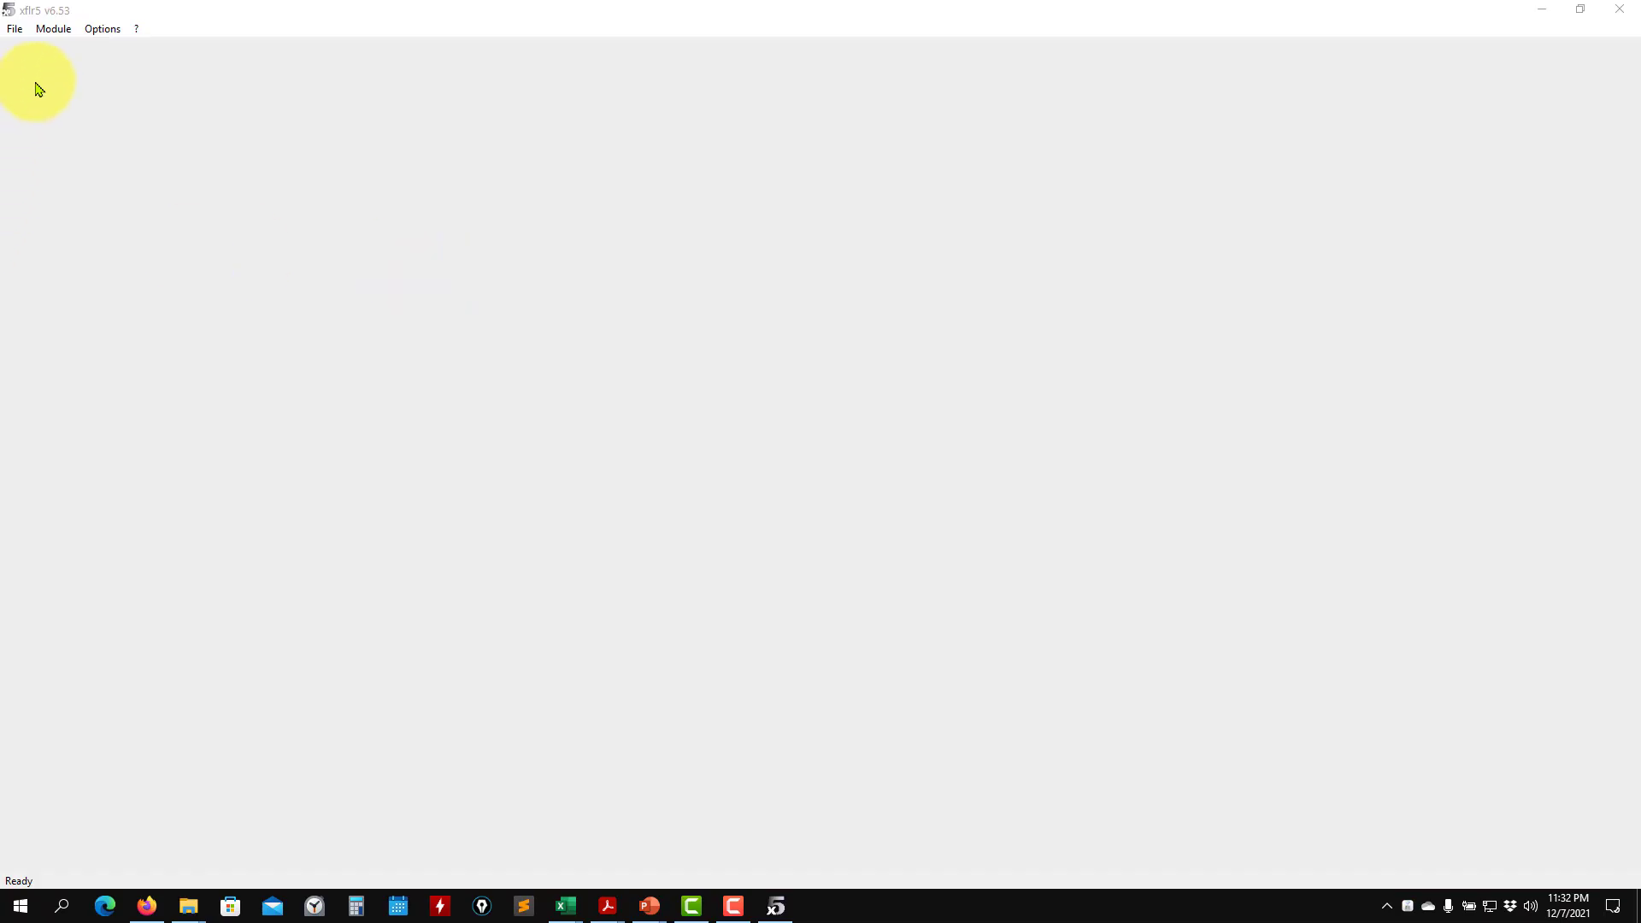
left_click(14, 28)
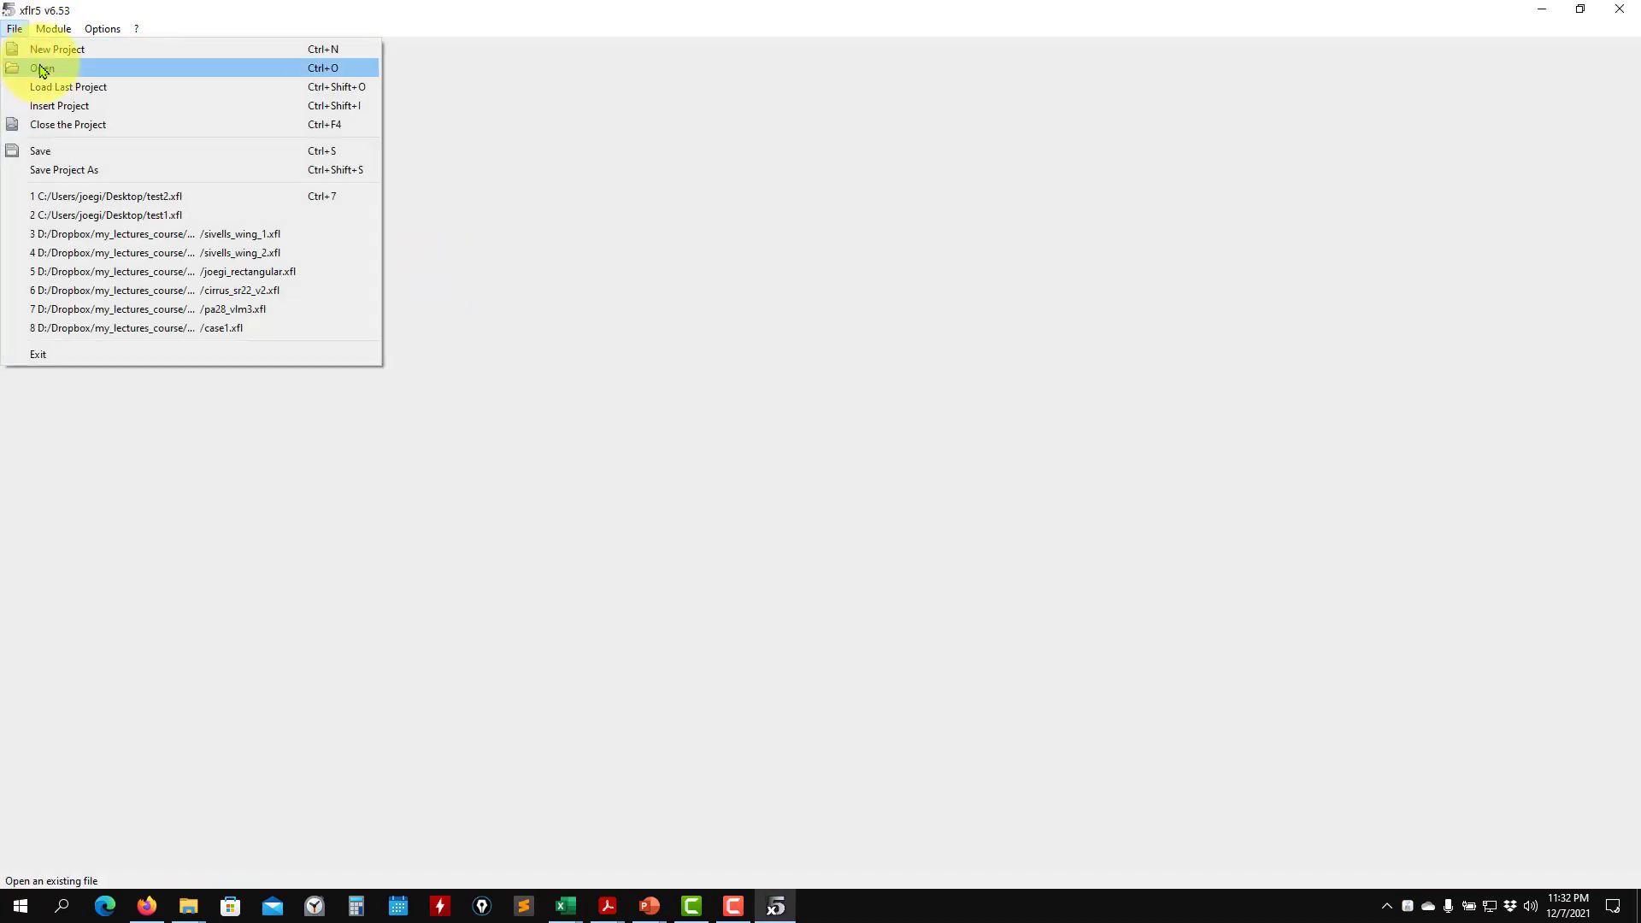
left_click(39, 67)
double_click(201, 289)
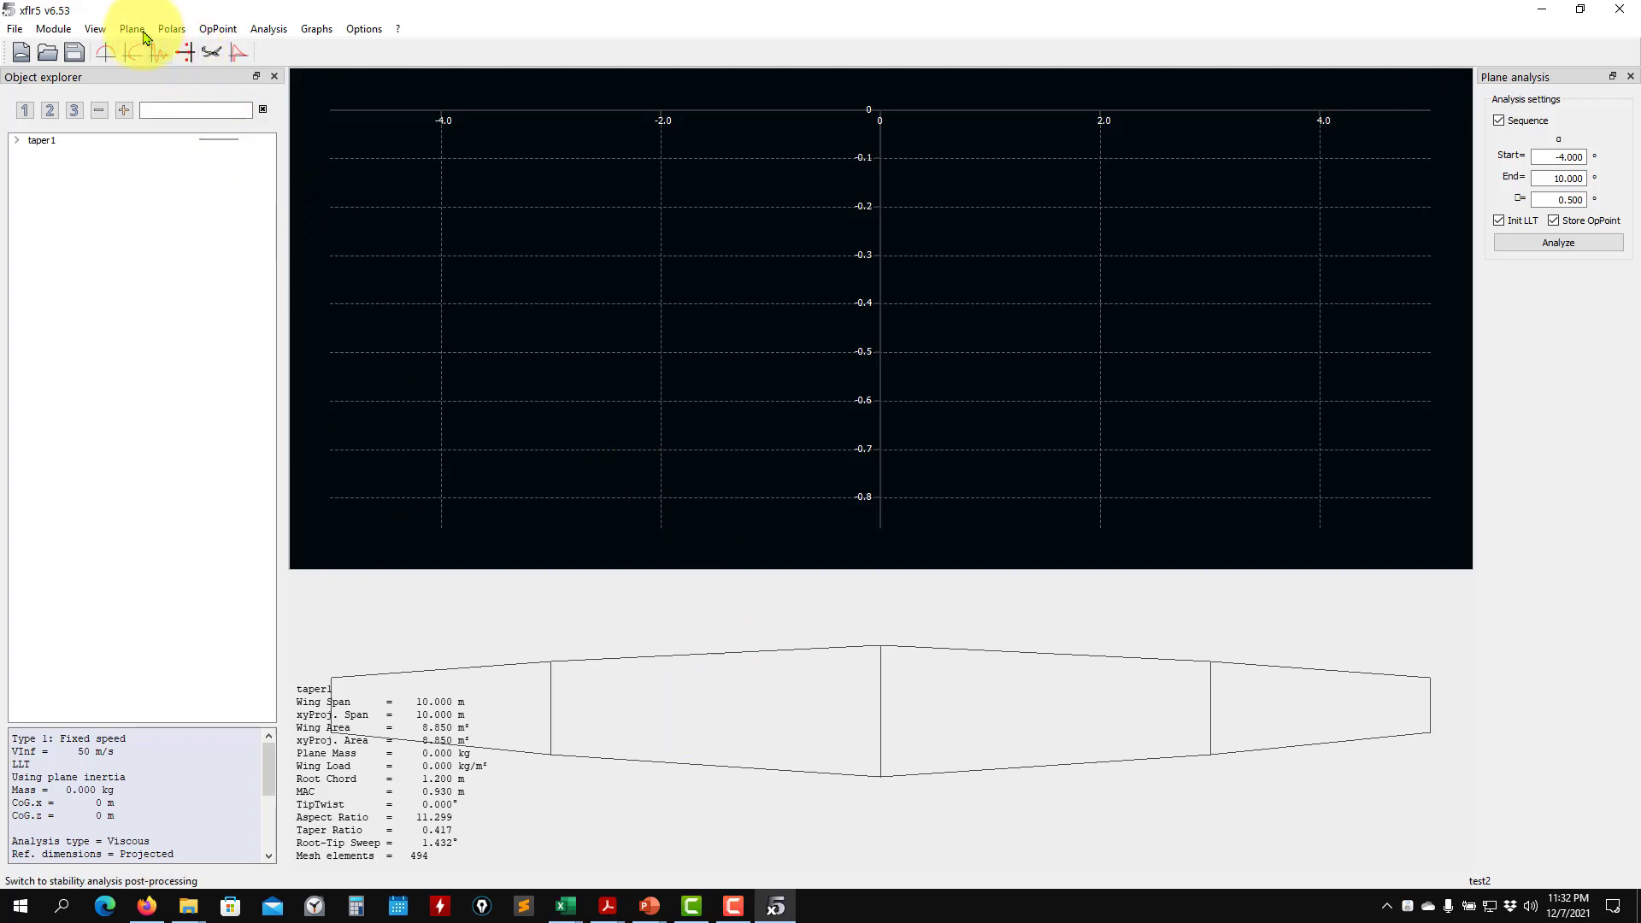
In taper1's main wing, set the section twists to 0, 0 and -1° and section 2's y position to 2.5 m, and save the wing
left_click(53, 140)
right_click(53, 140)
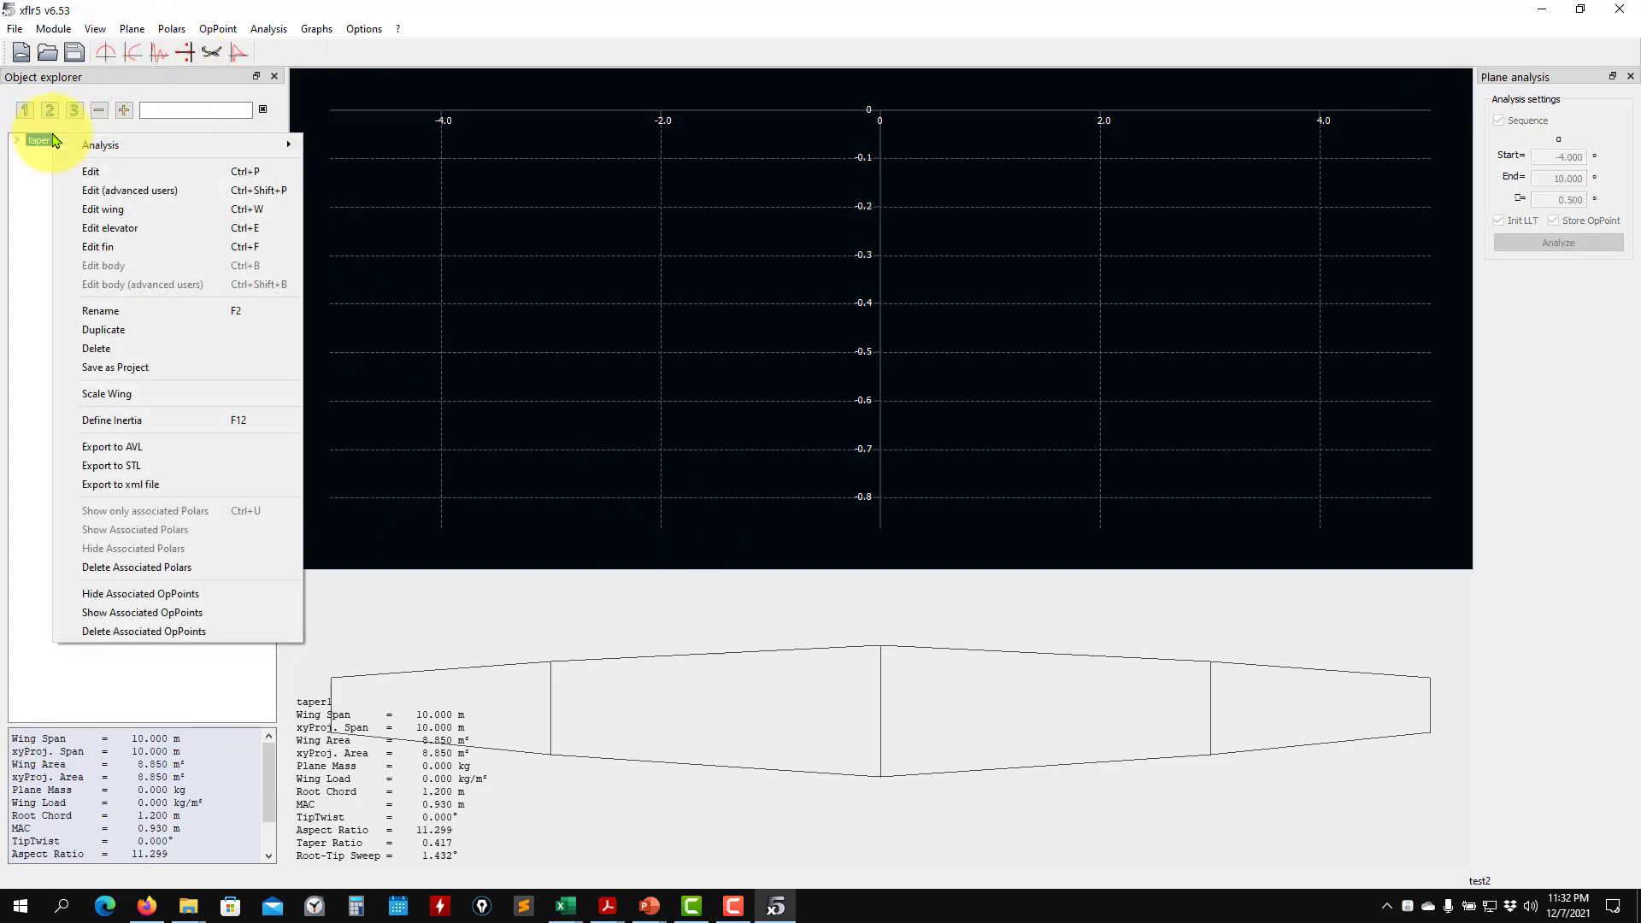
left_click(148, 212)
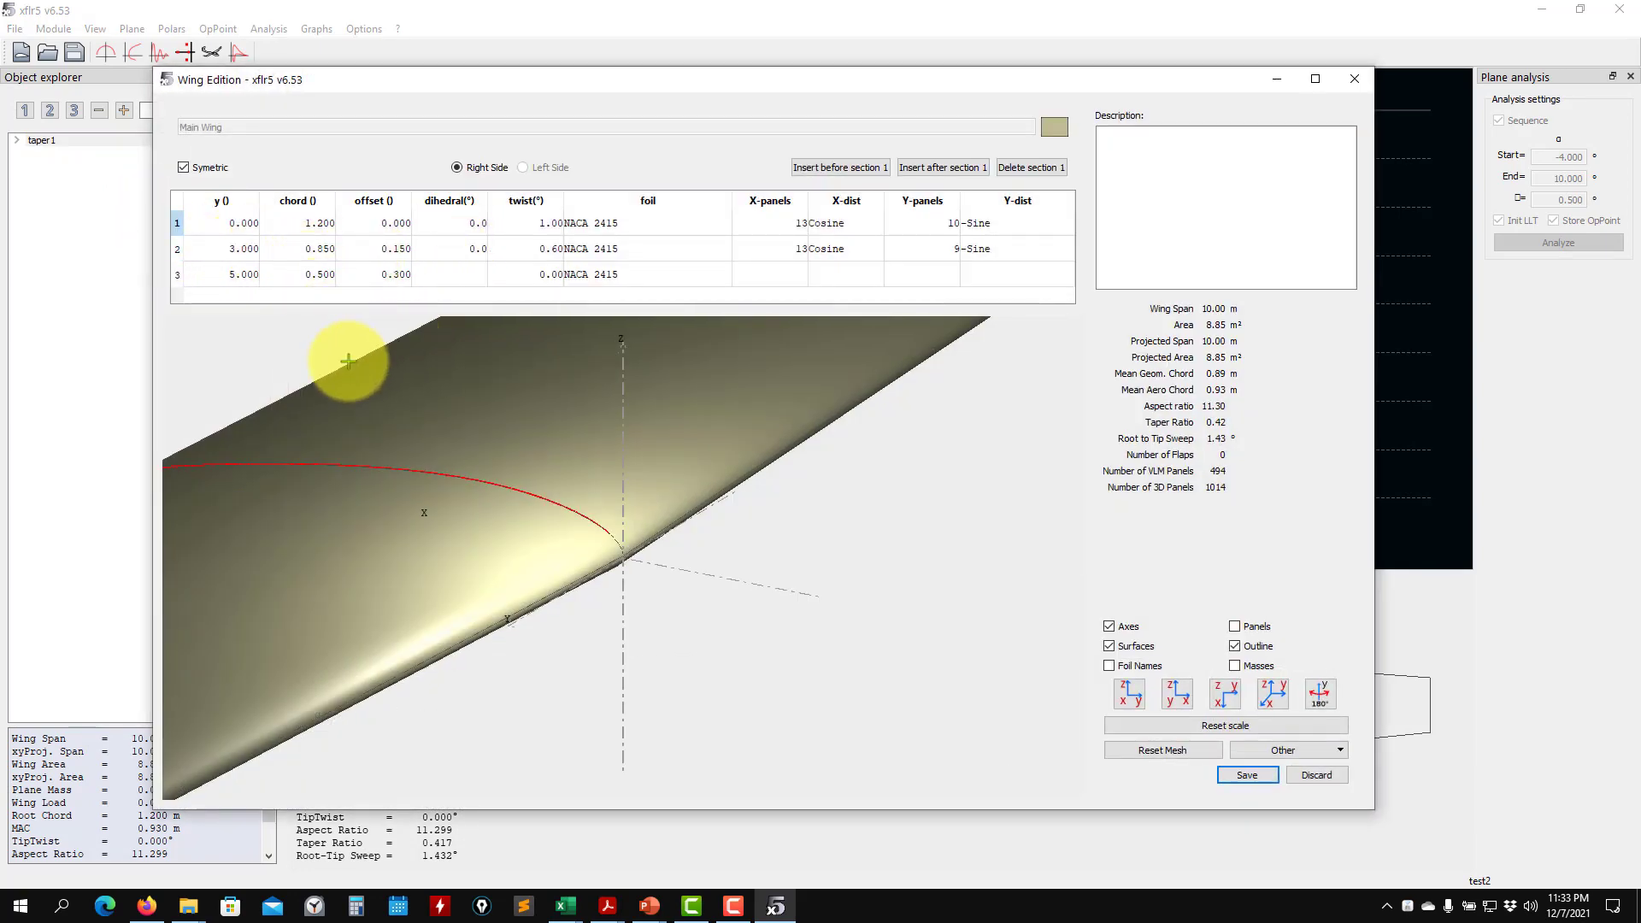
scroll(348, 358, "down", 2)
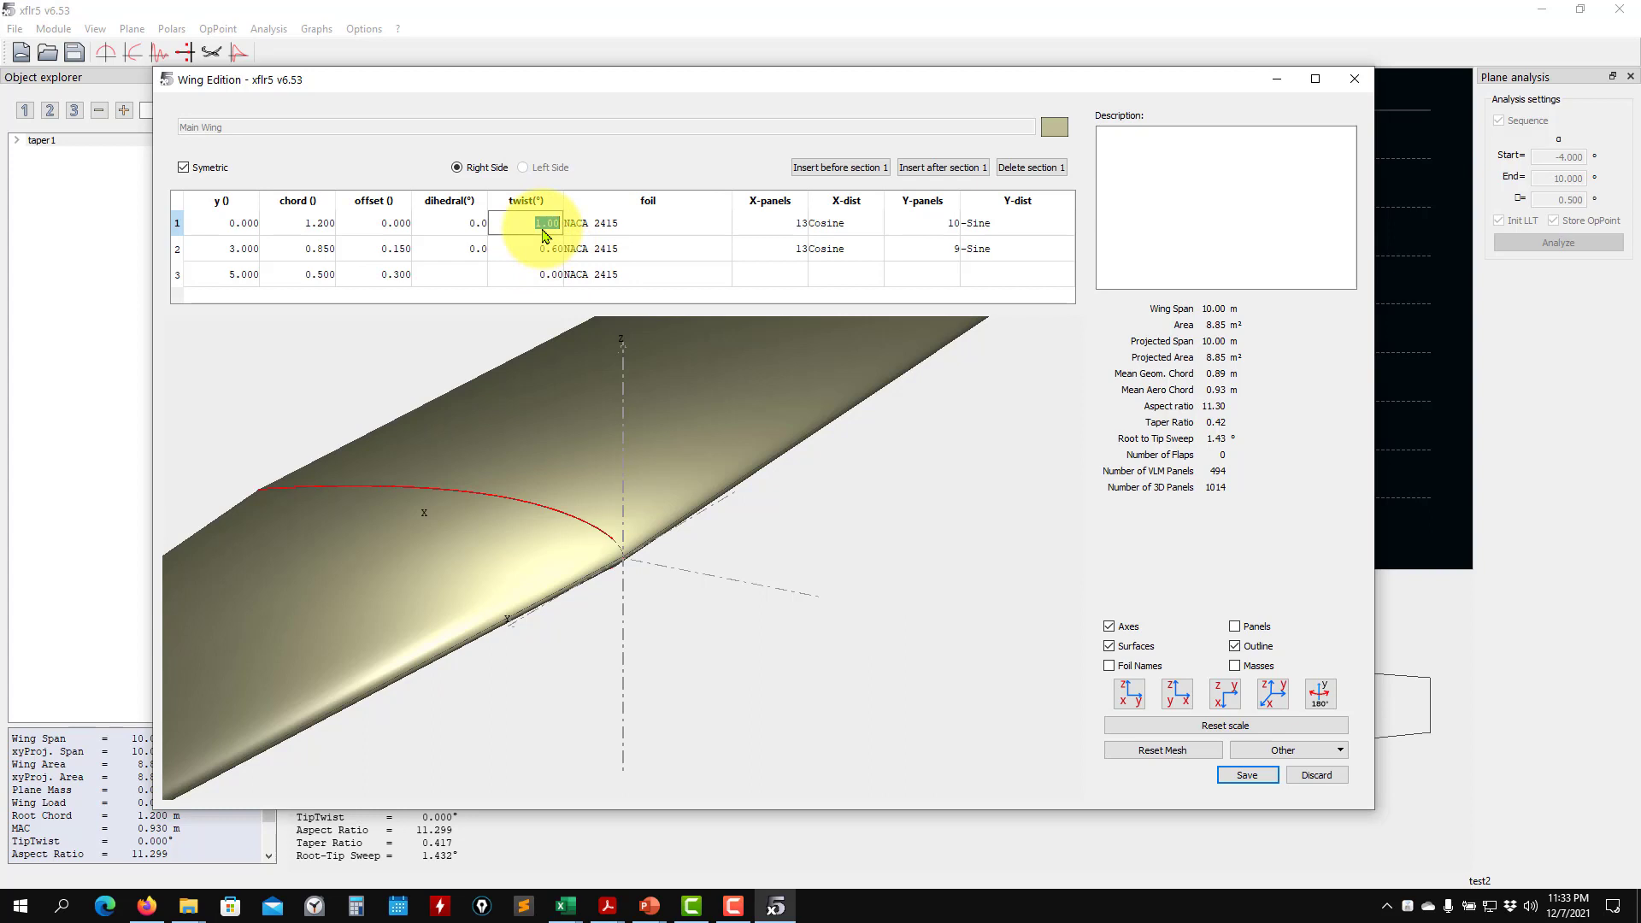
type("0")
key("Return")
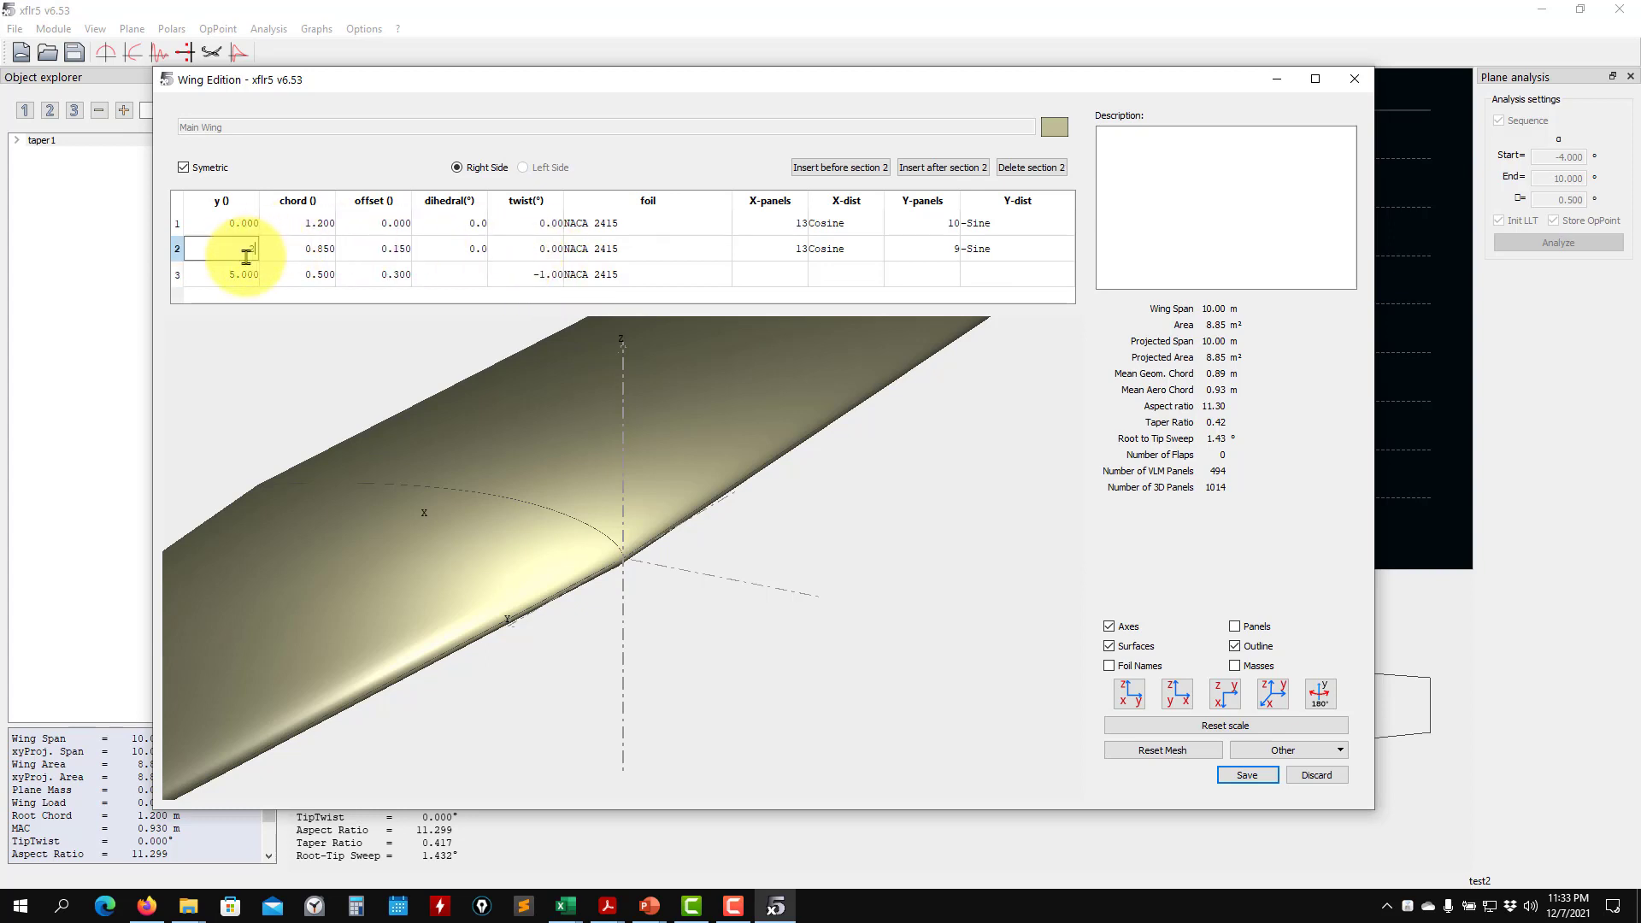
key("Return")
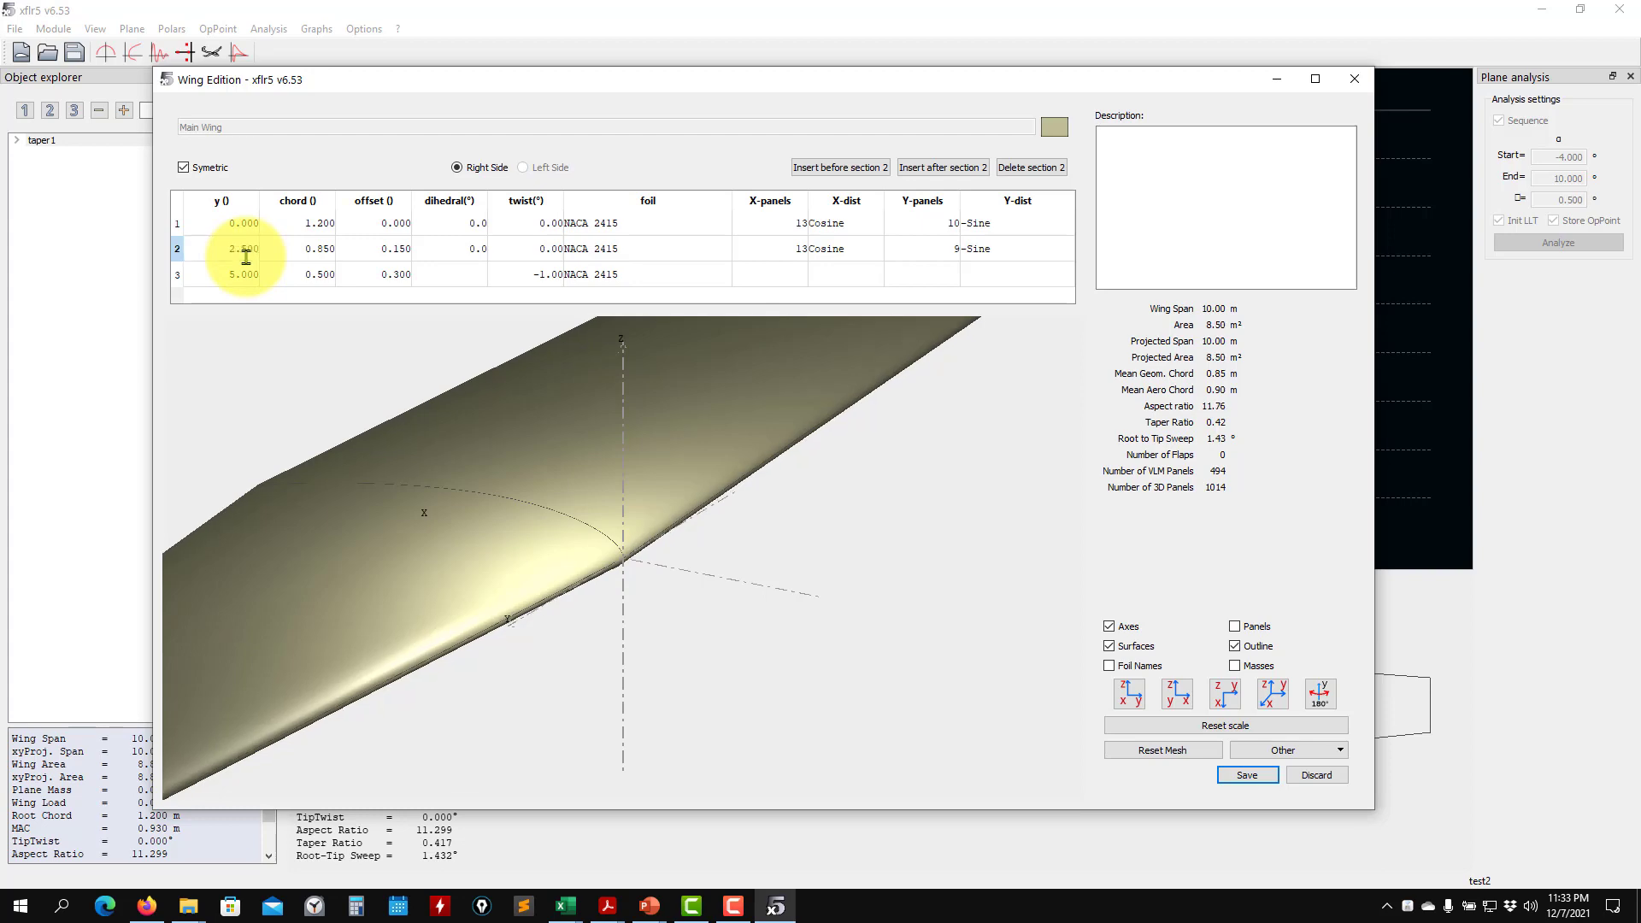
left_click(1245, 774)
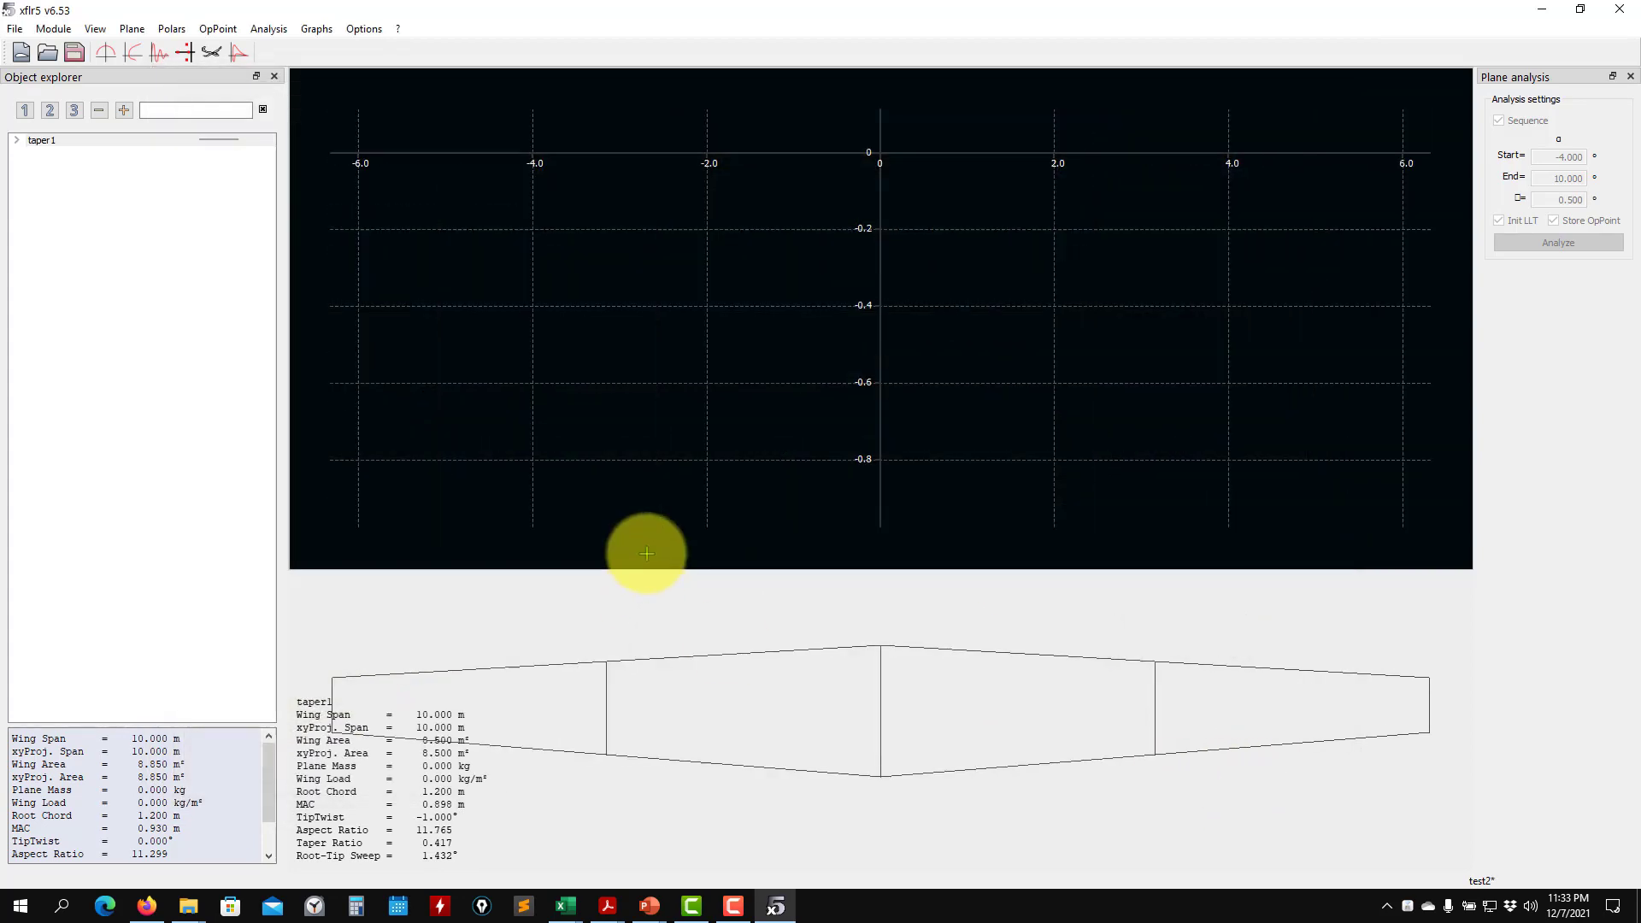
Run the lifting-line analysis for the T1-50.0 m/s-LLT polar of taper1
left_click(18, 140)
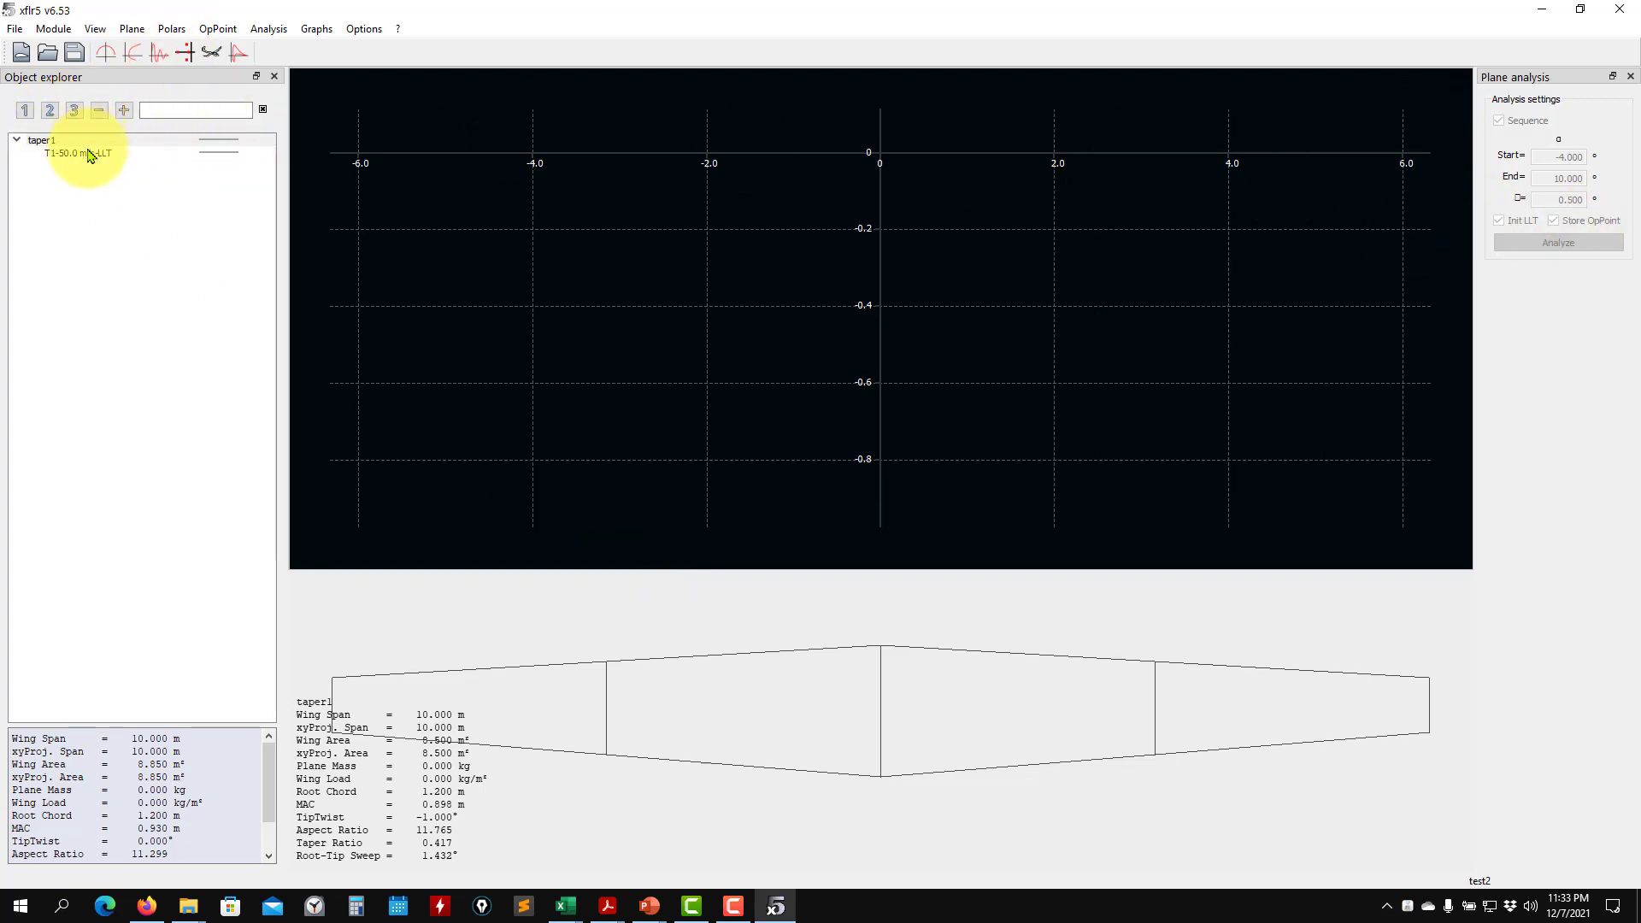
left_click(81, 153)
left_click(1561, 250)
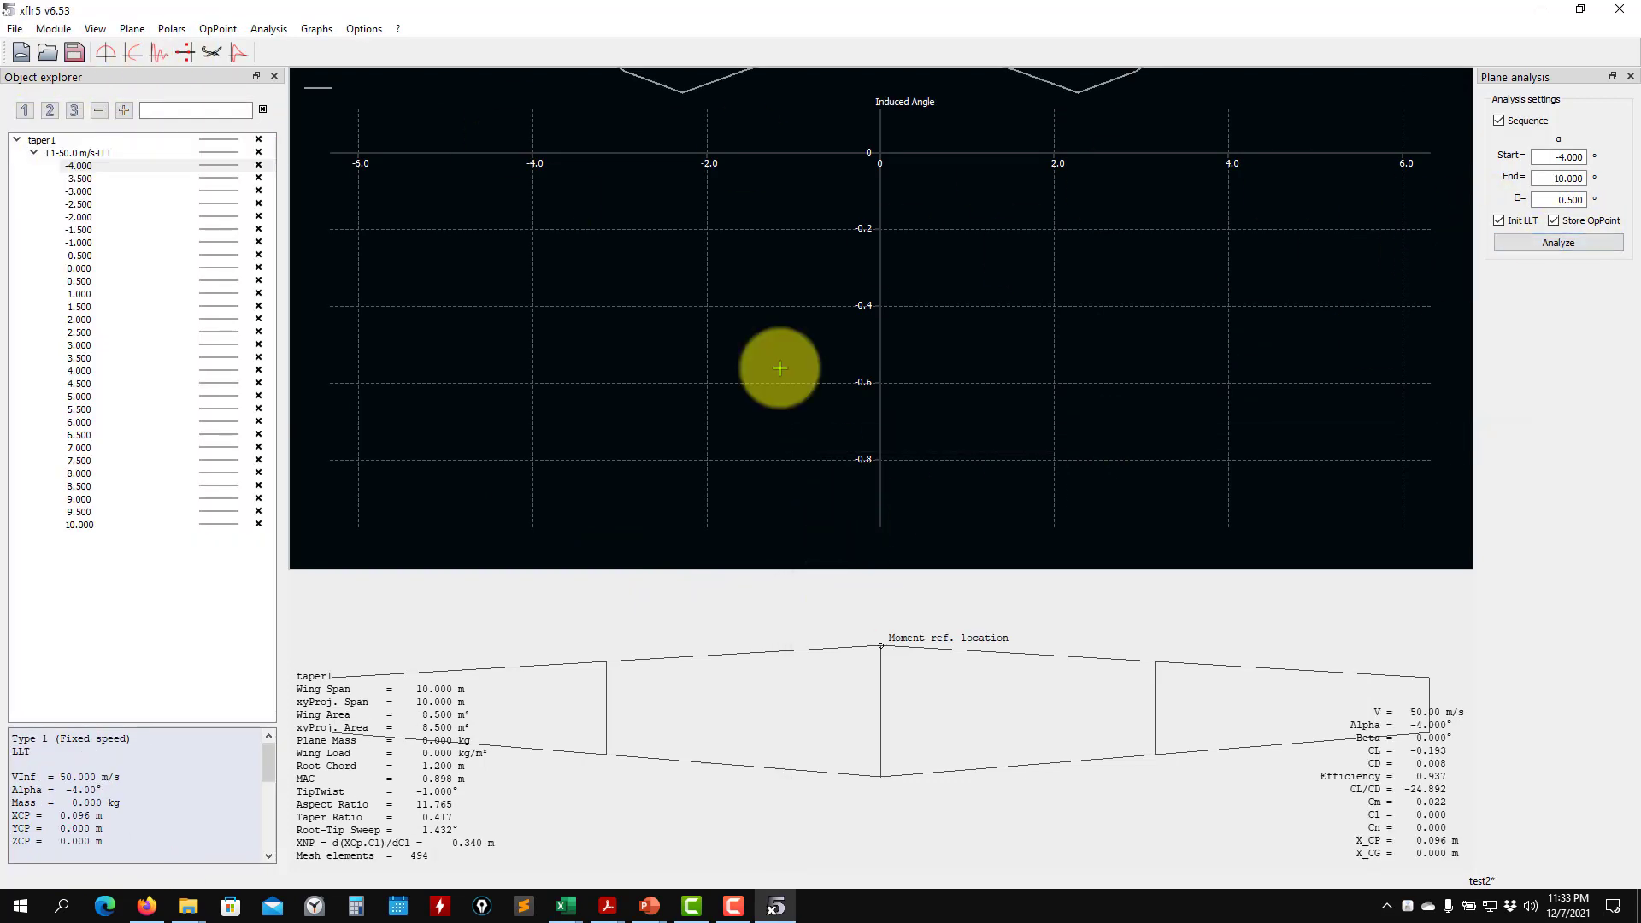
Check the advanced wing analysis settings for the lifting line method and accept them
double_click(737, 286)
left_click(1146, 707)
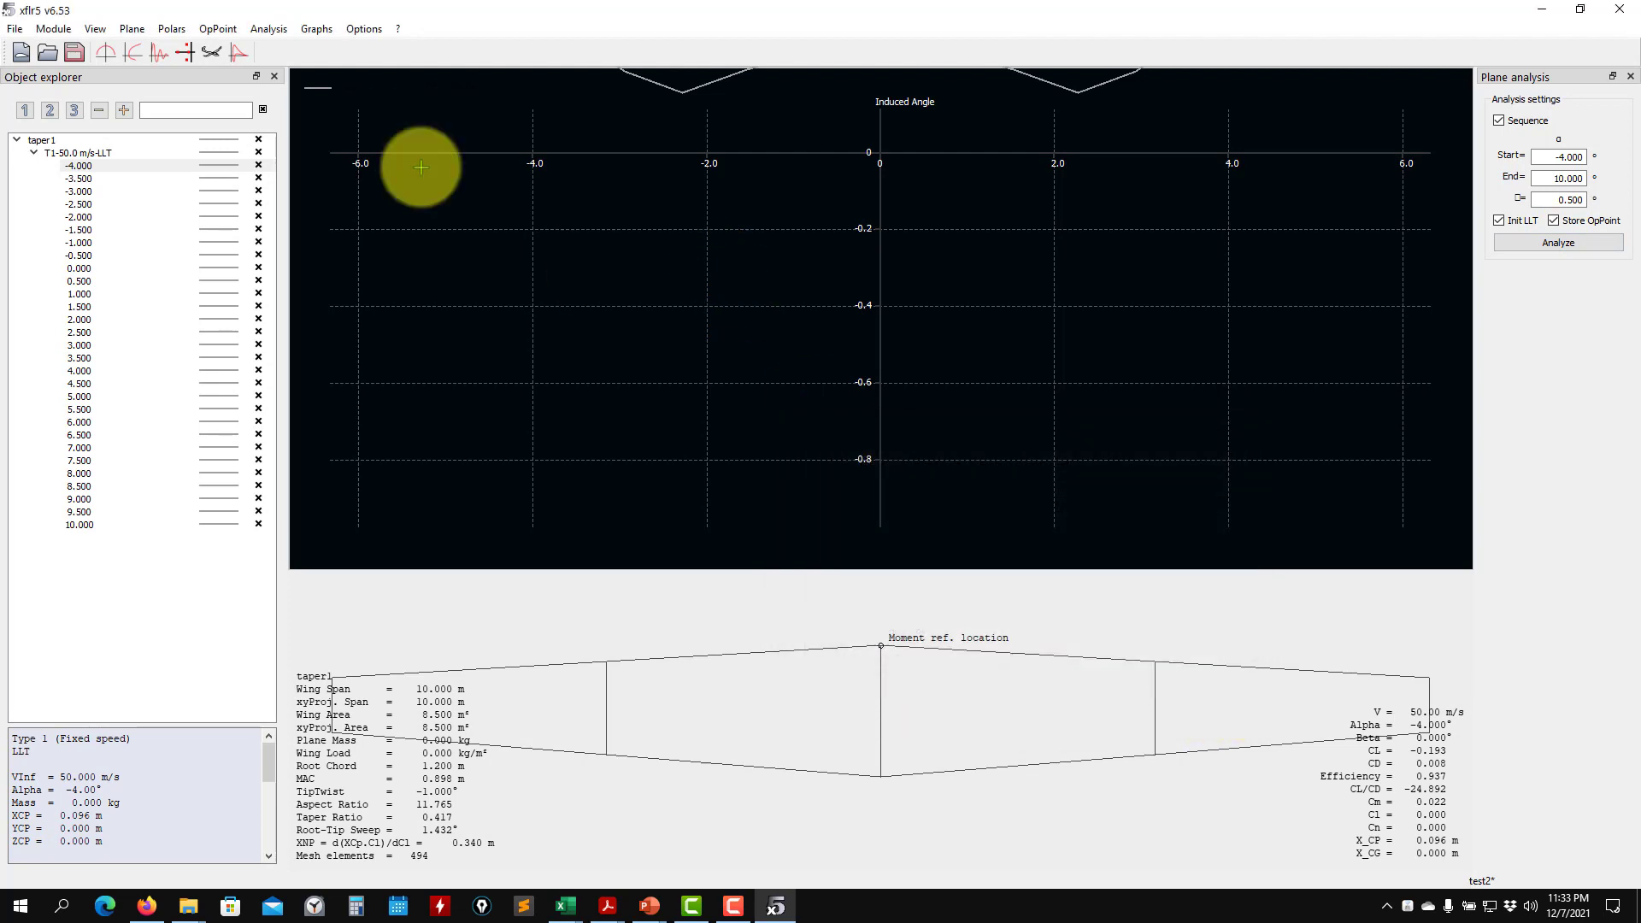
left_click(268, 29)
left_click(316, 150)
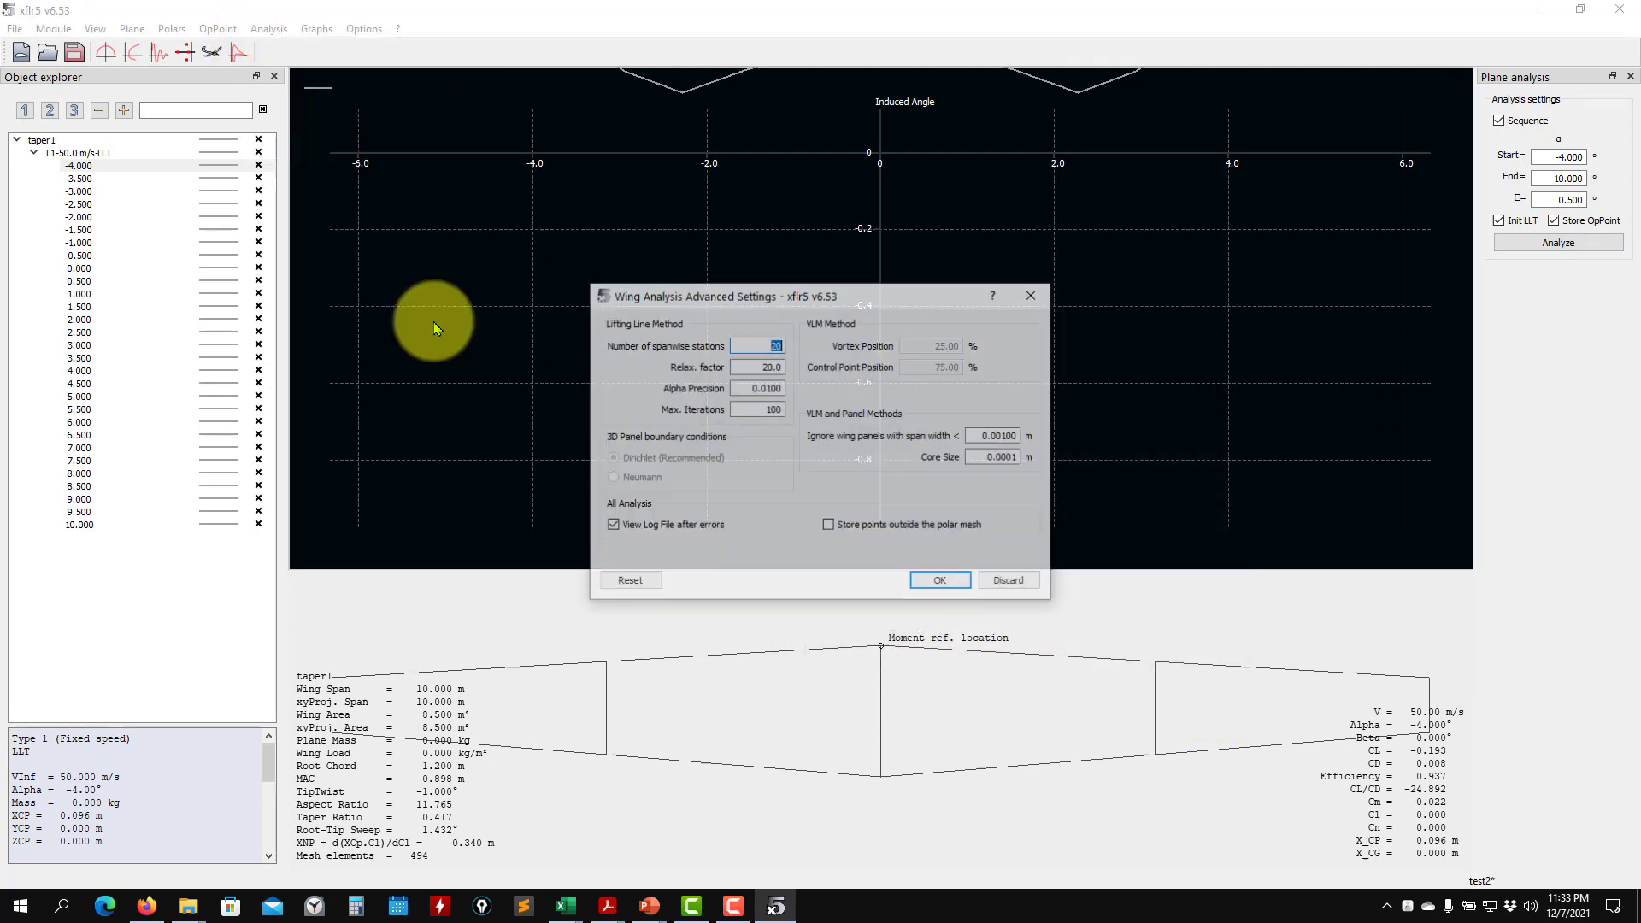
left_click(940, 581)
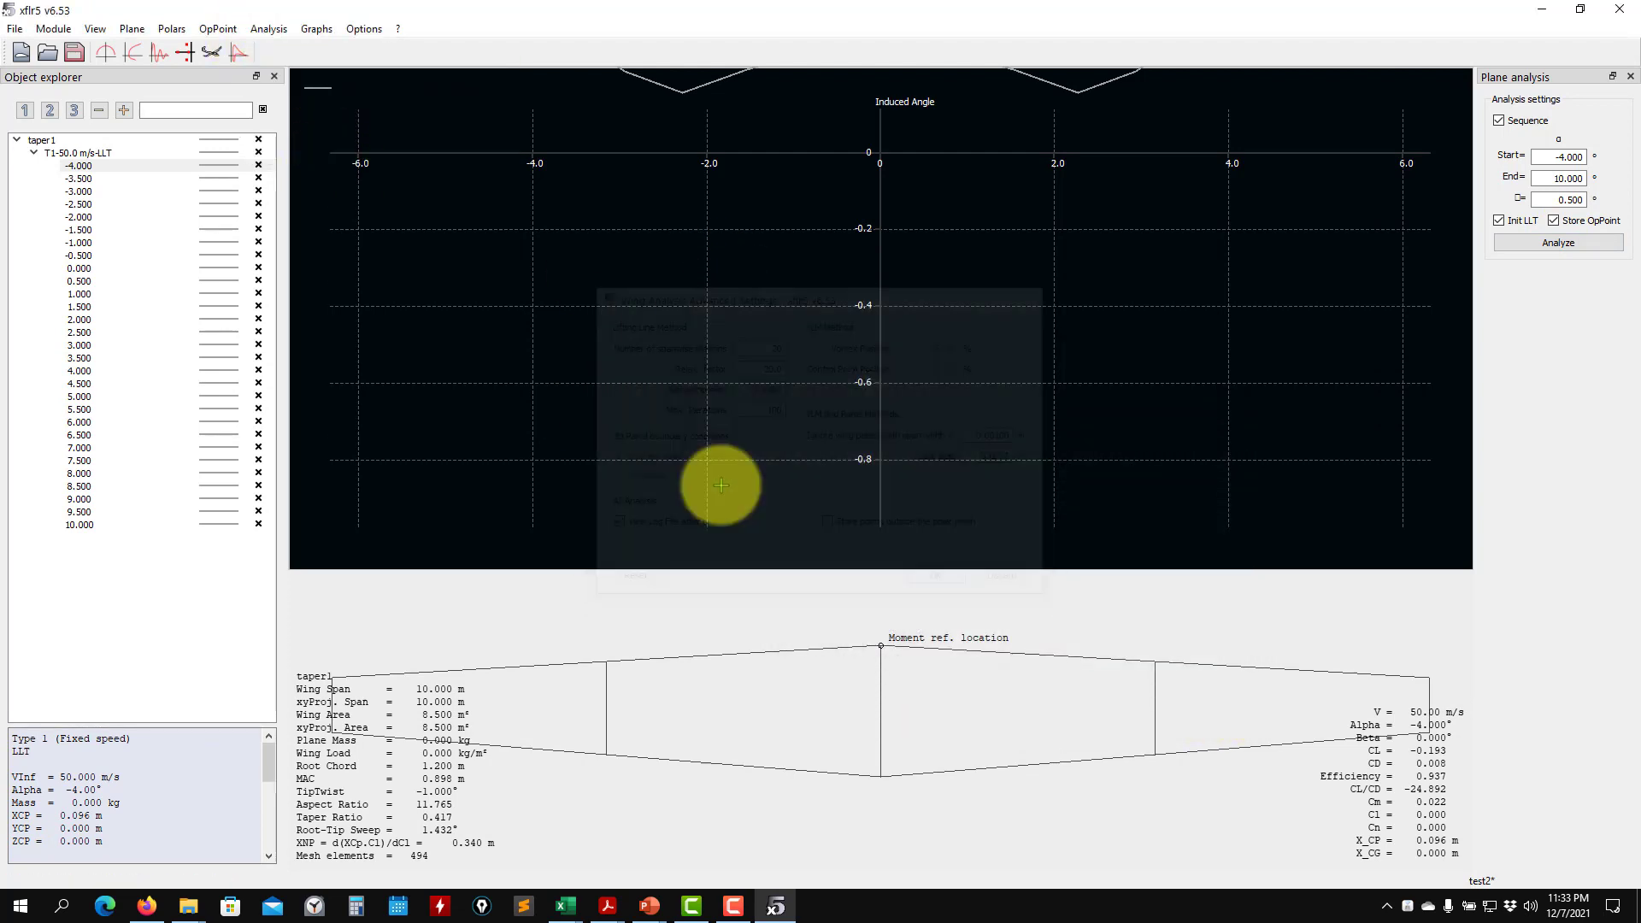
Select the 0° operating point and display its spanwise Cl distribution with the graph scales reset
left_click(81, 267)
scroll(740, 384, "up", 2)
scroll(733, 395, "up", 4)
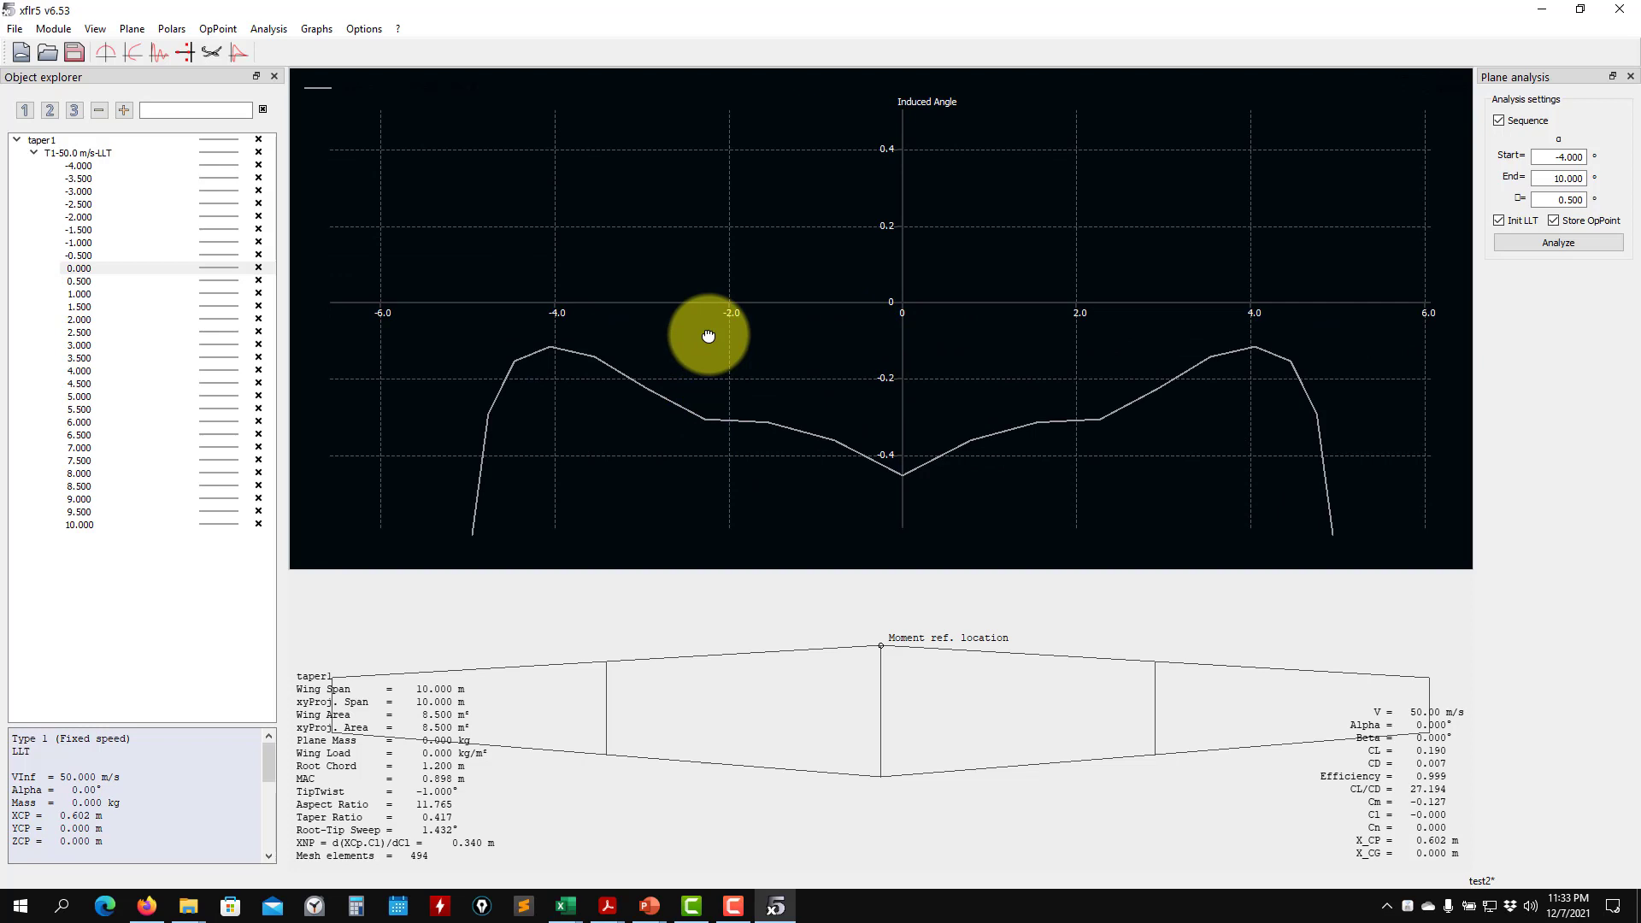
key("2")
key("3")
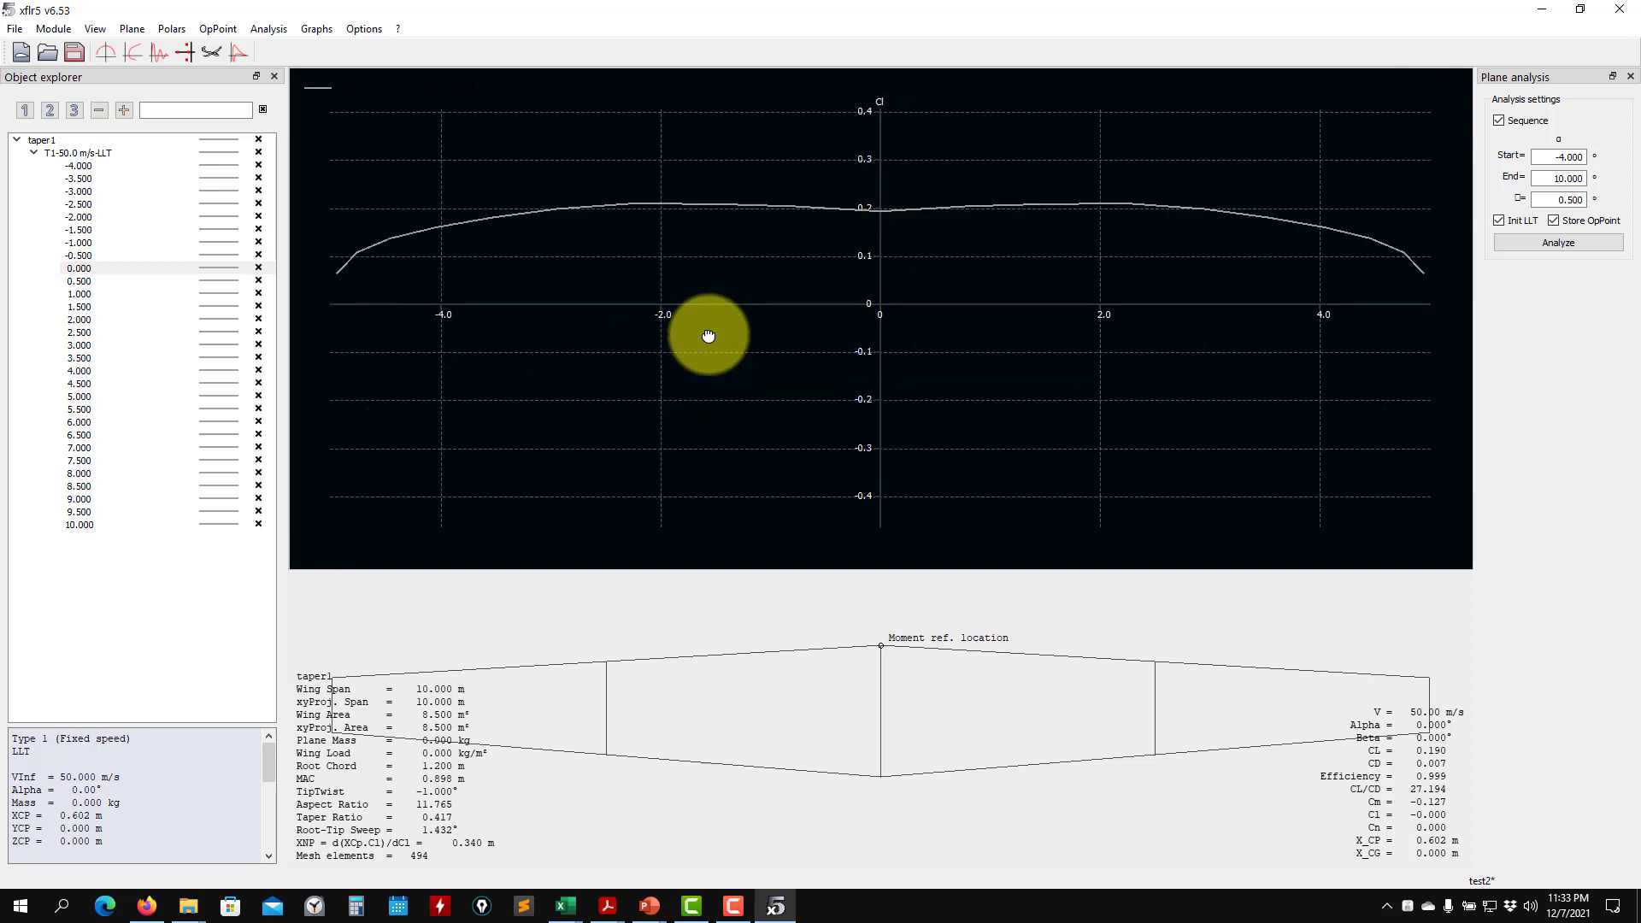
key("r")
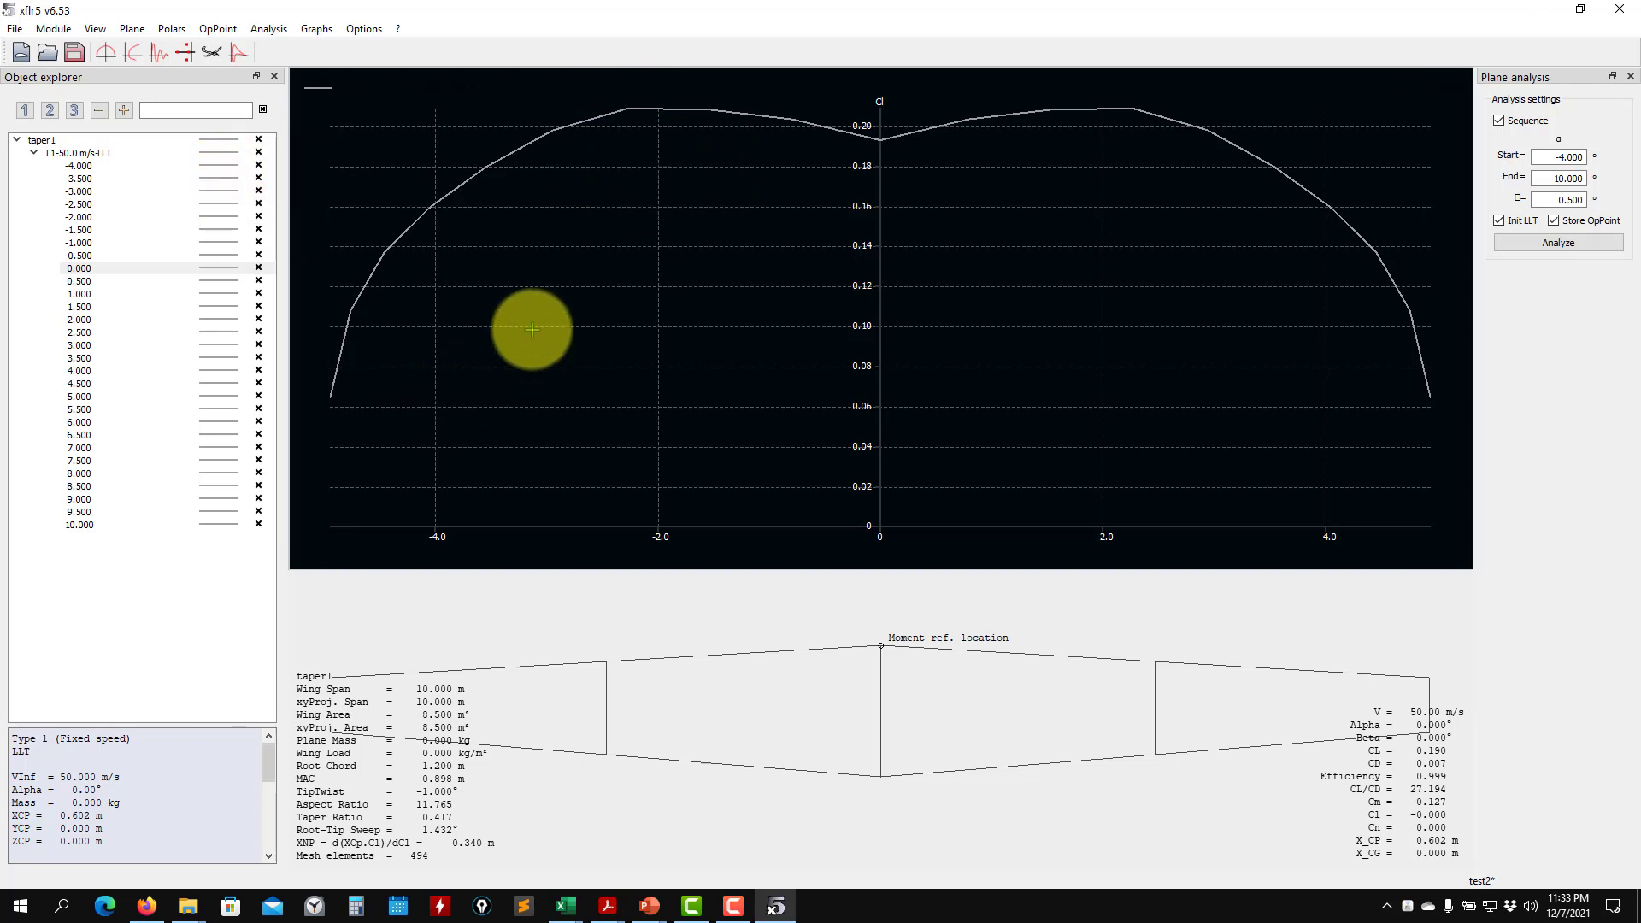
Switch the graph to the local lift distribution for comparison with the elliptic curve, and save the project
key("3")
key("2")
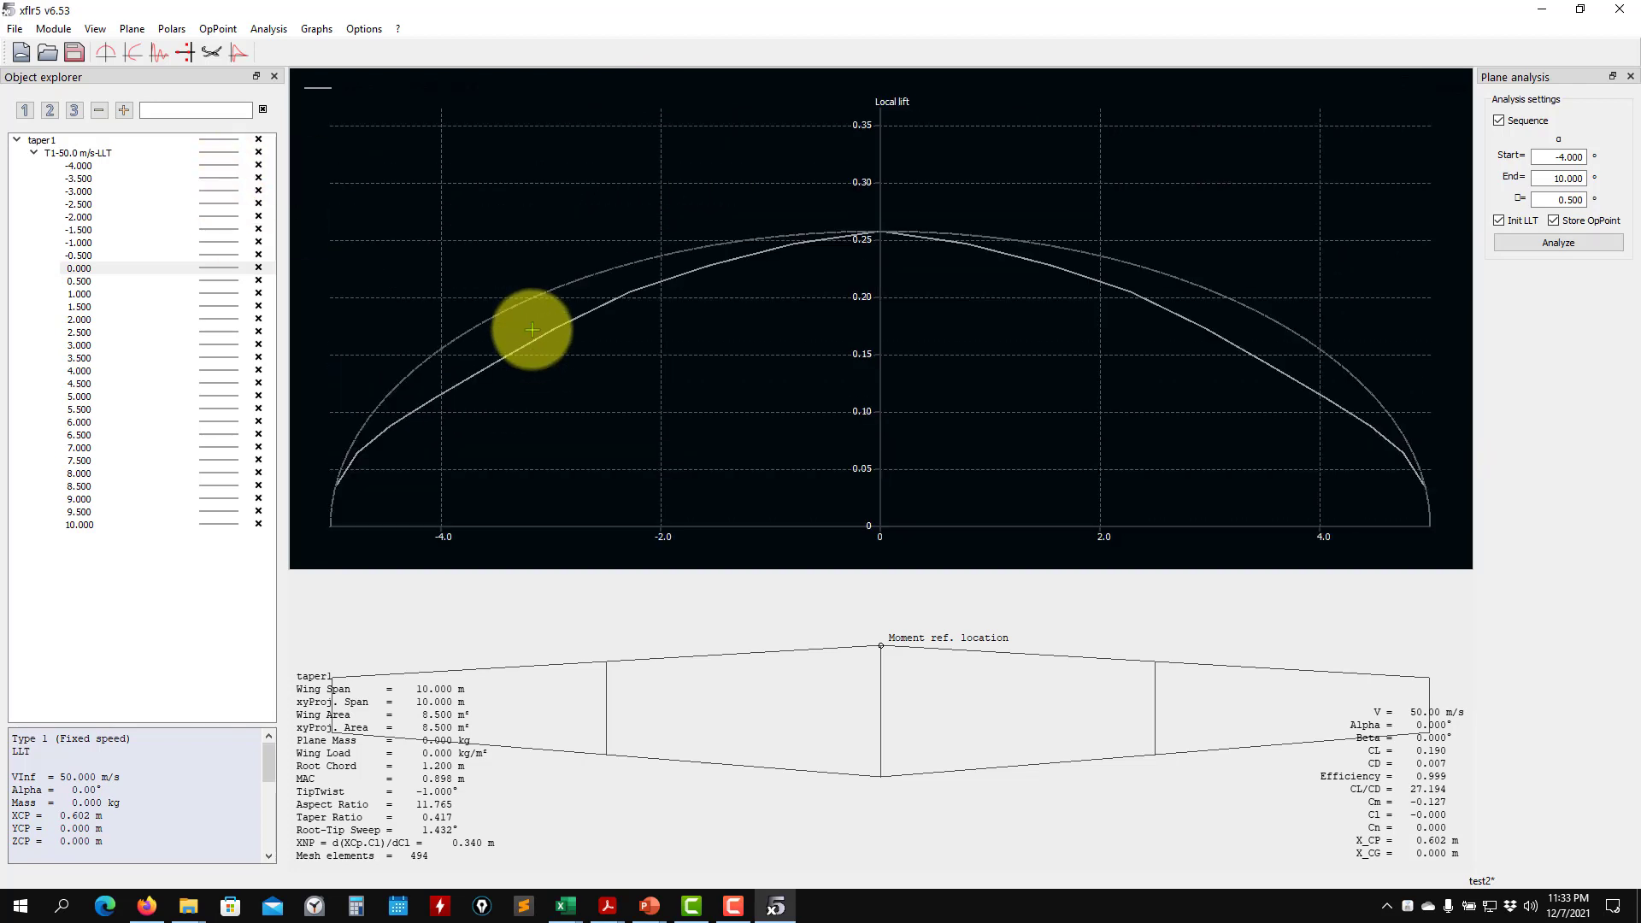
left_click(74, 52)
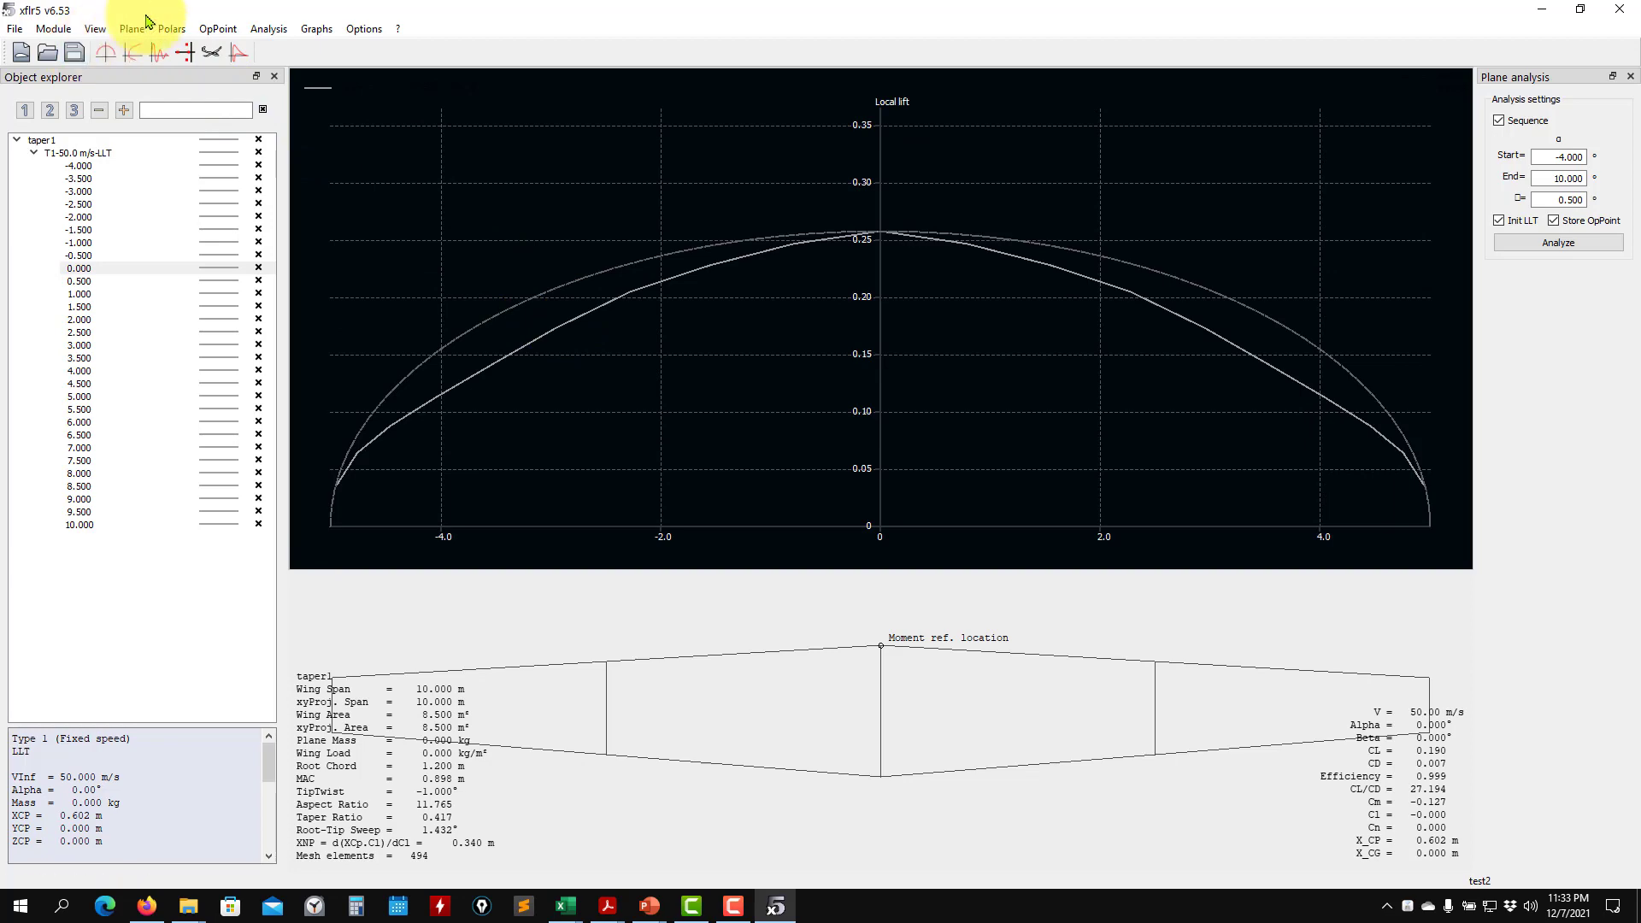
Open taper1's main wing for editing and set the chord of section 2 to 1.0 m
left_click(43, 140)
right_click(44, 139)
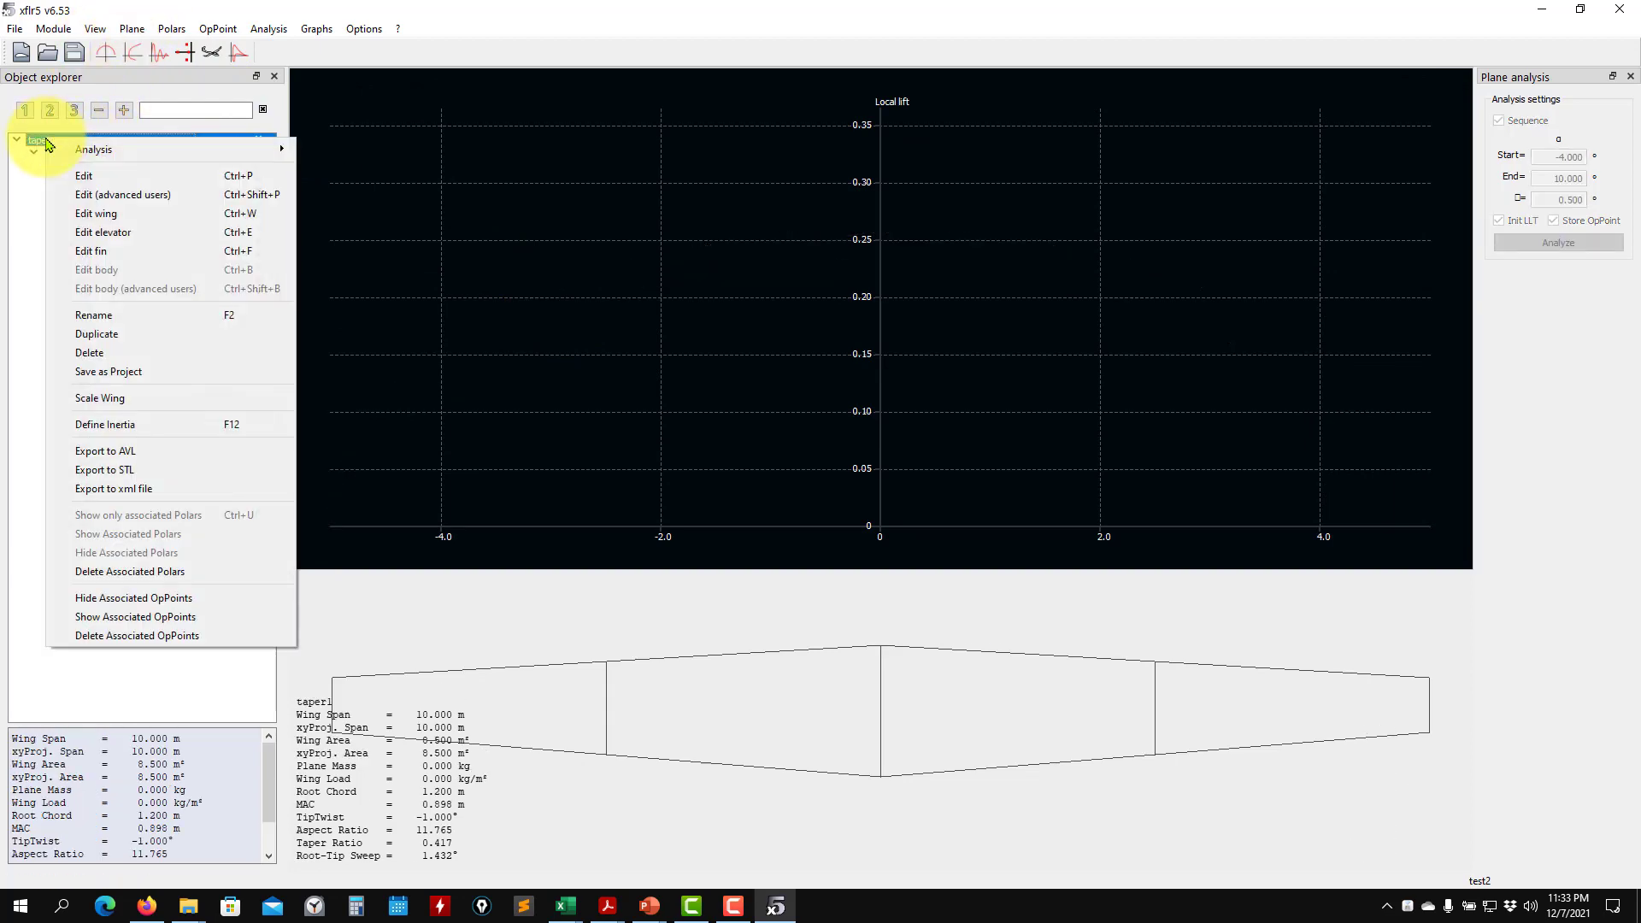
left_click(168, 213)
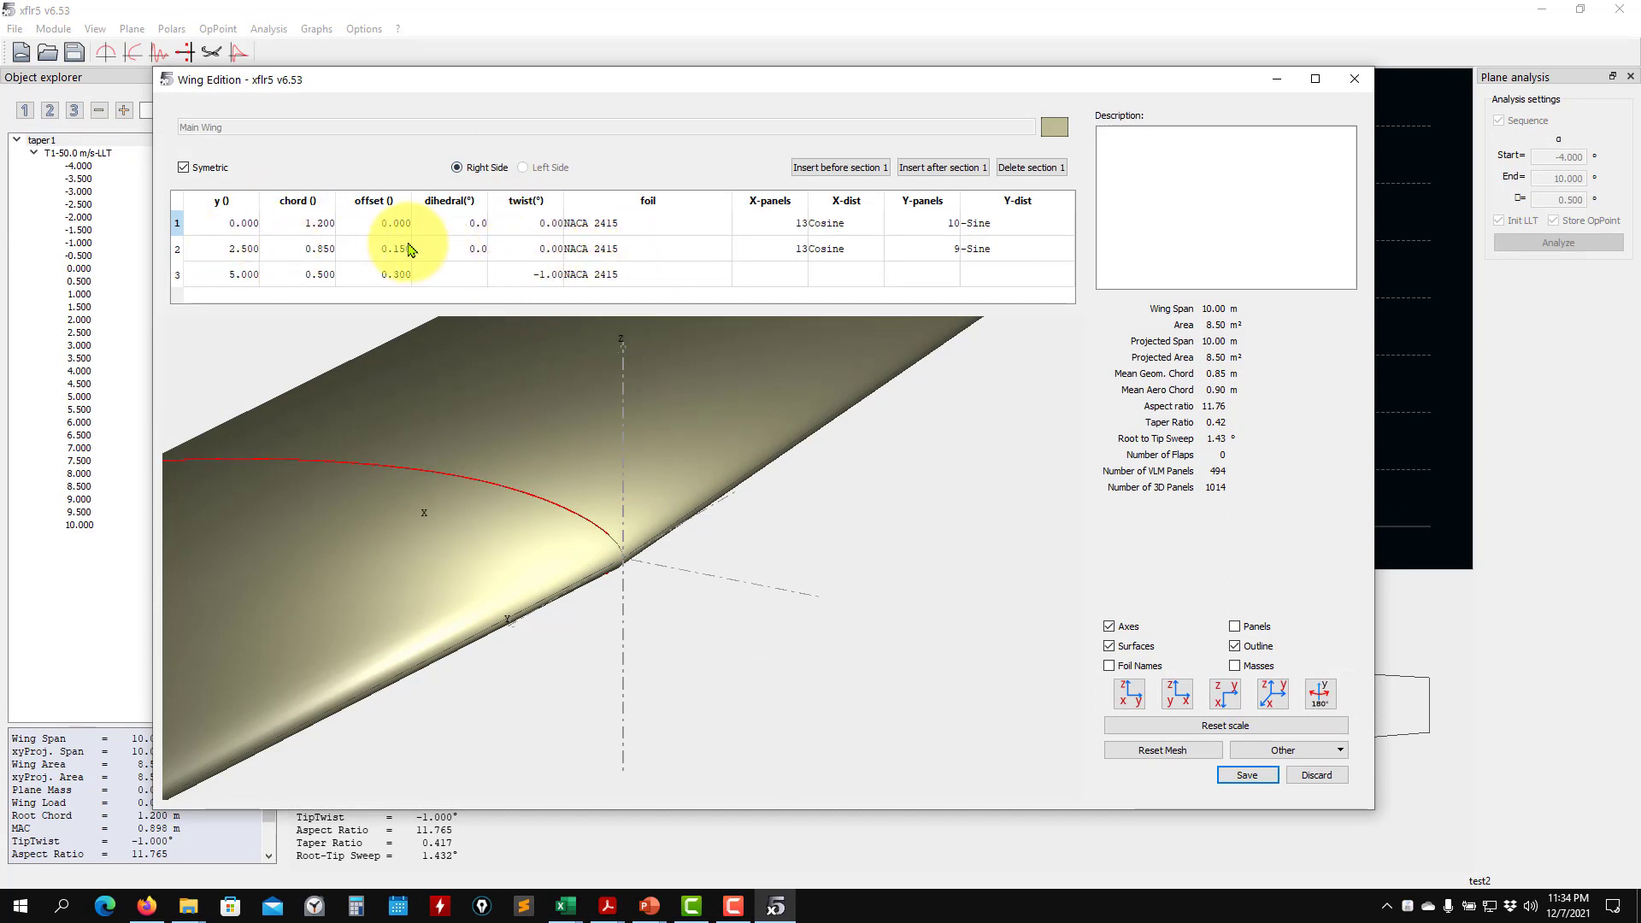
scroll(465, 410, "down", 8)
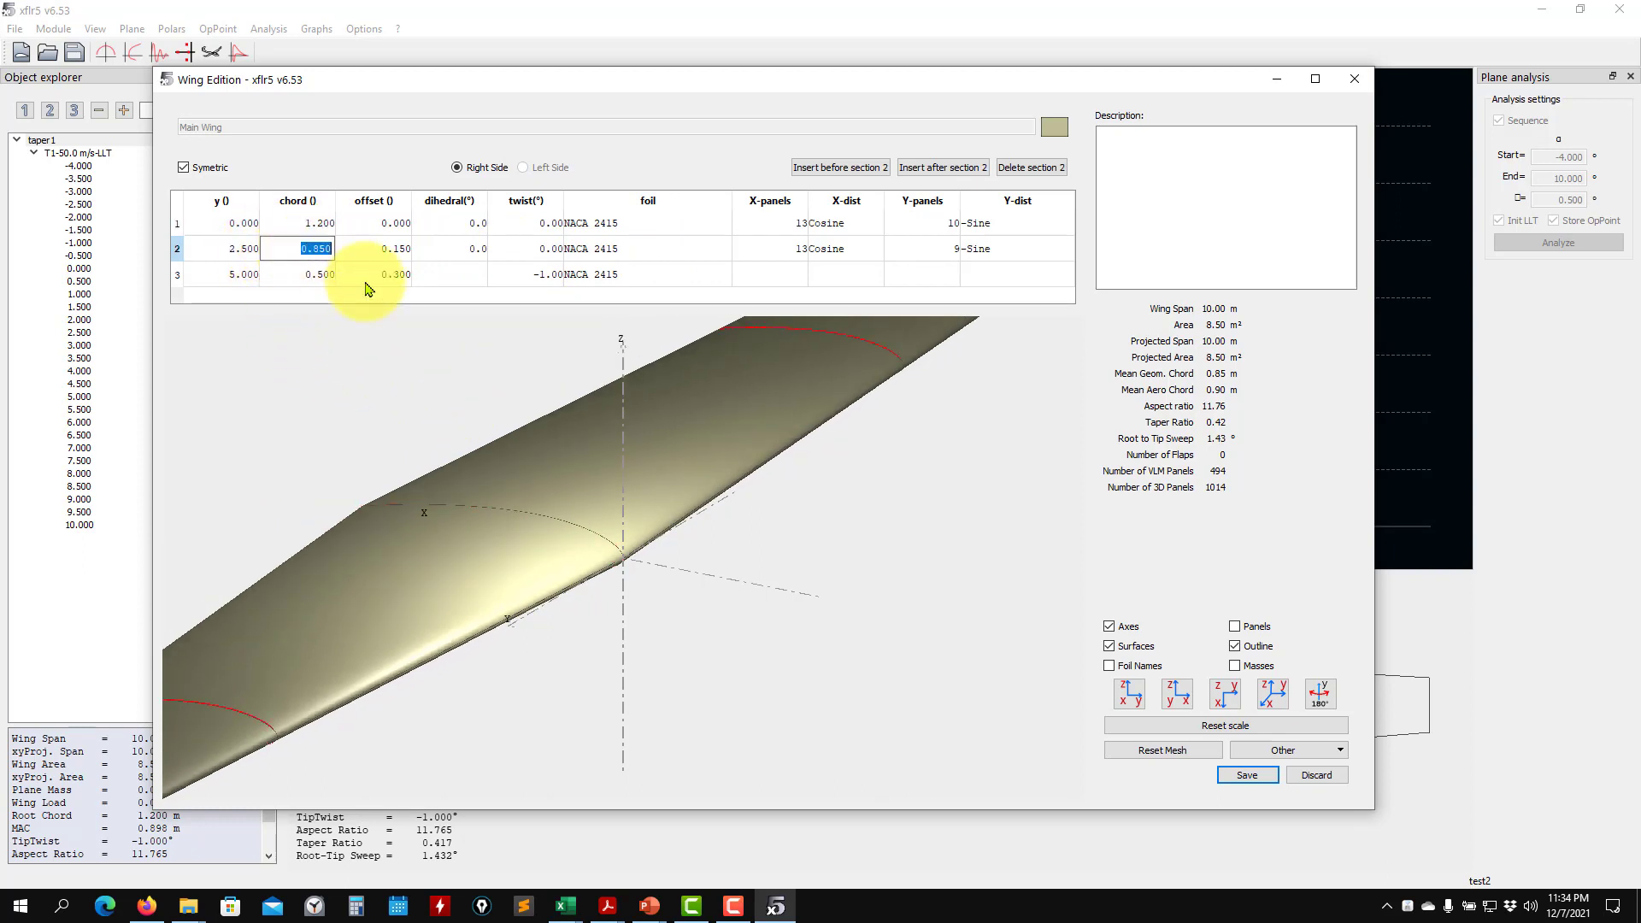
key("Return")
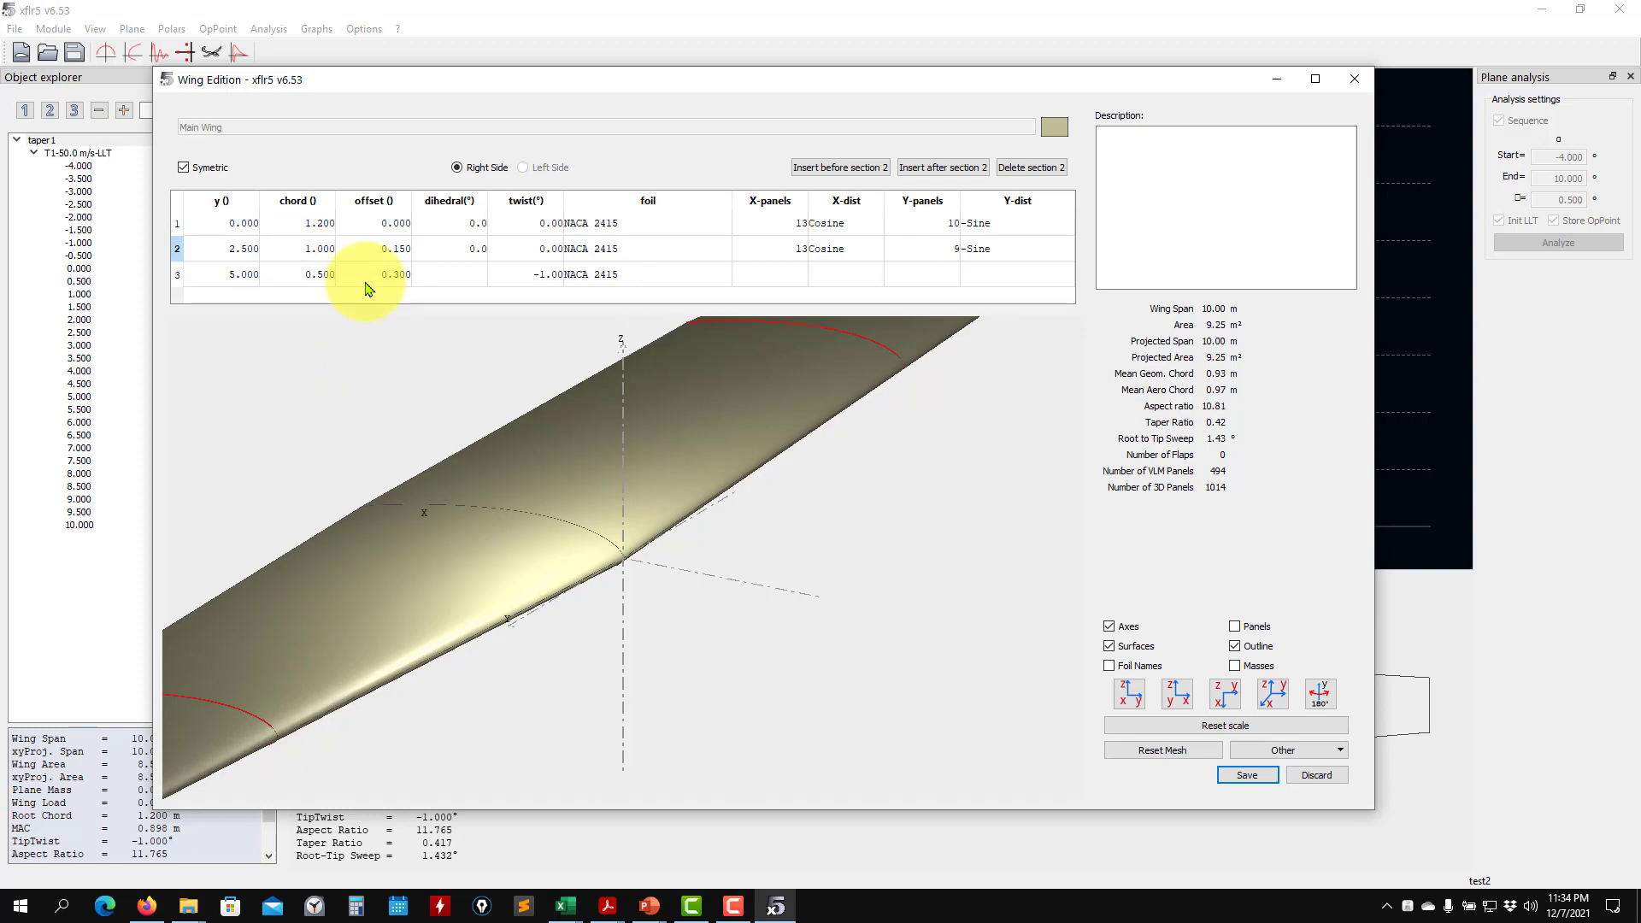
Save the edited main wing and rerun the T1-50.0 m/s-LLT analysis from -4° to 10° in 0.5° increments
left_click_drag(903, 647, 733, 641)
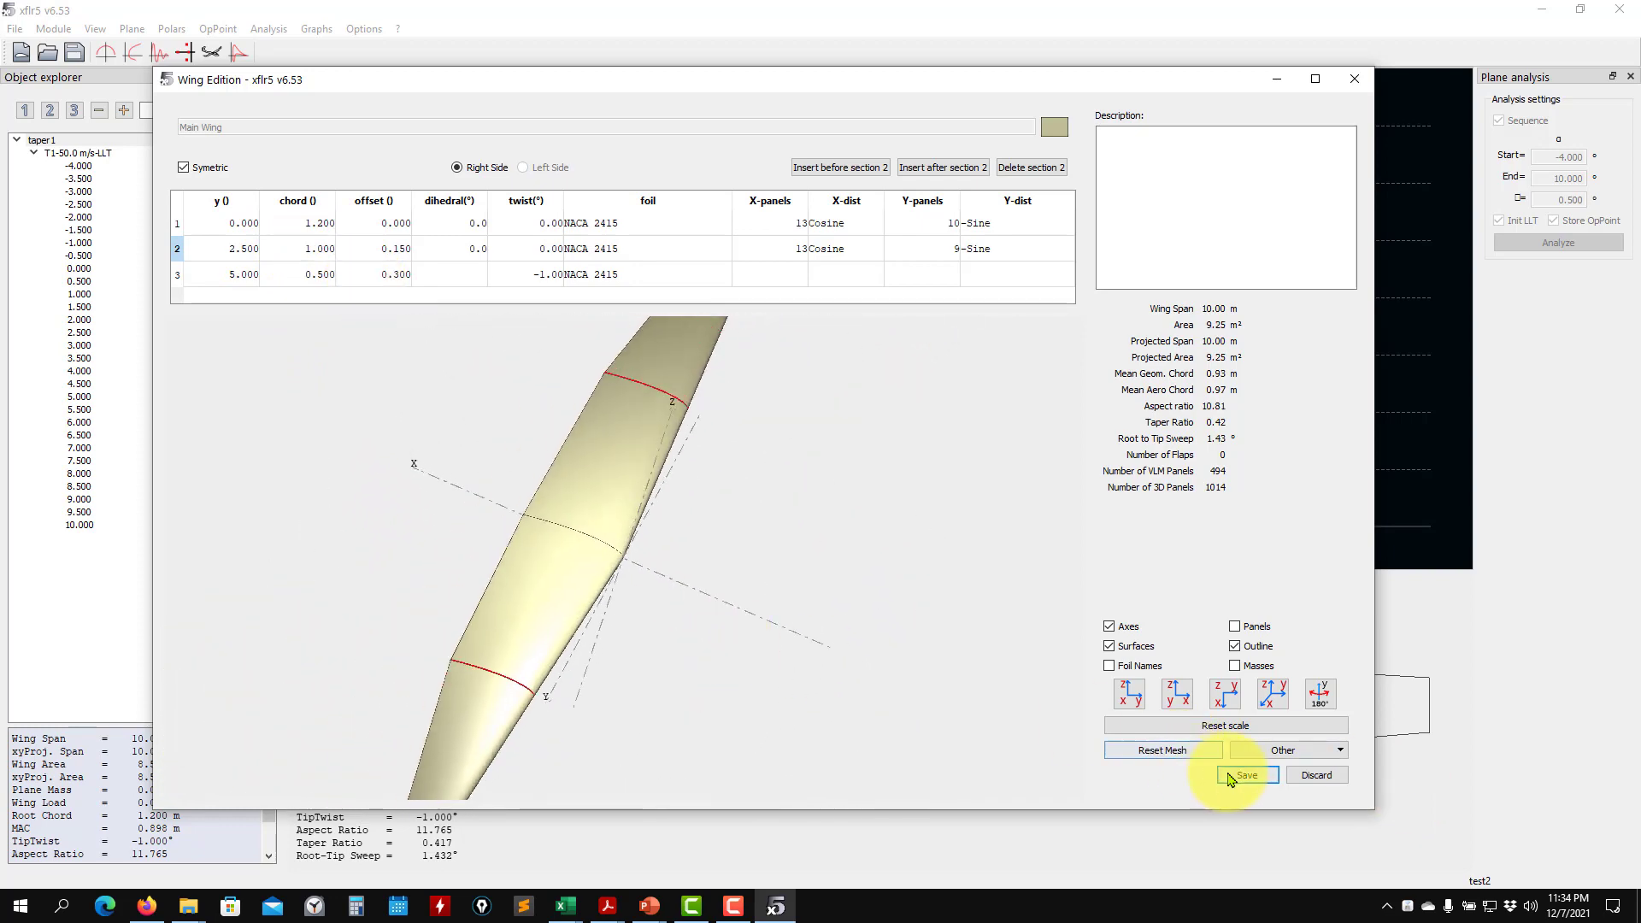
left_click(1245, 776)
left_click(774, 478)
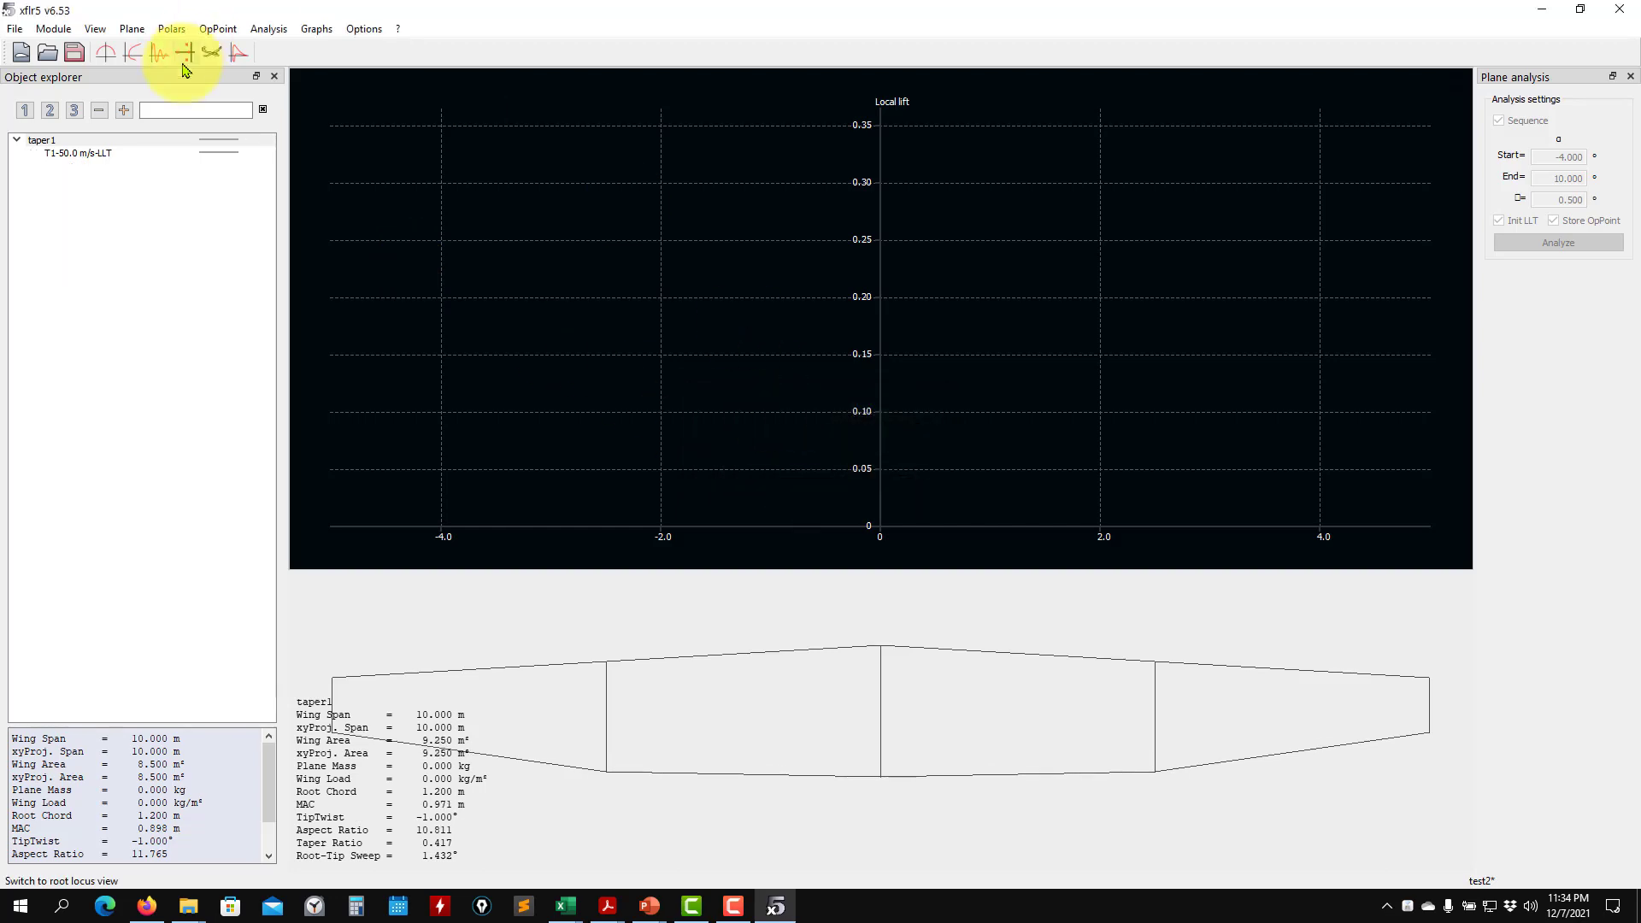
left_click(86, 152)
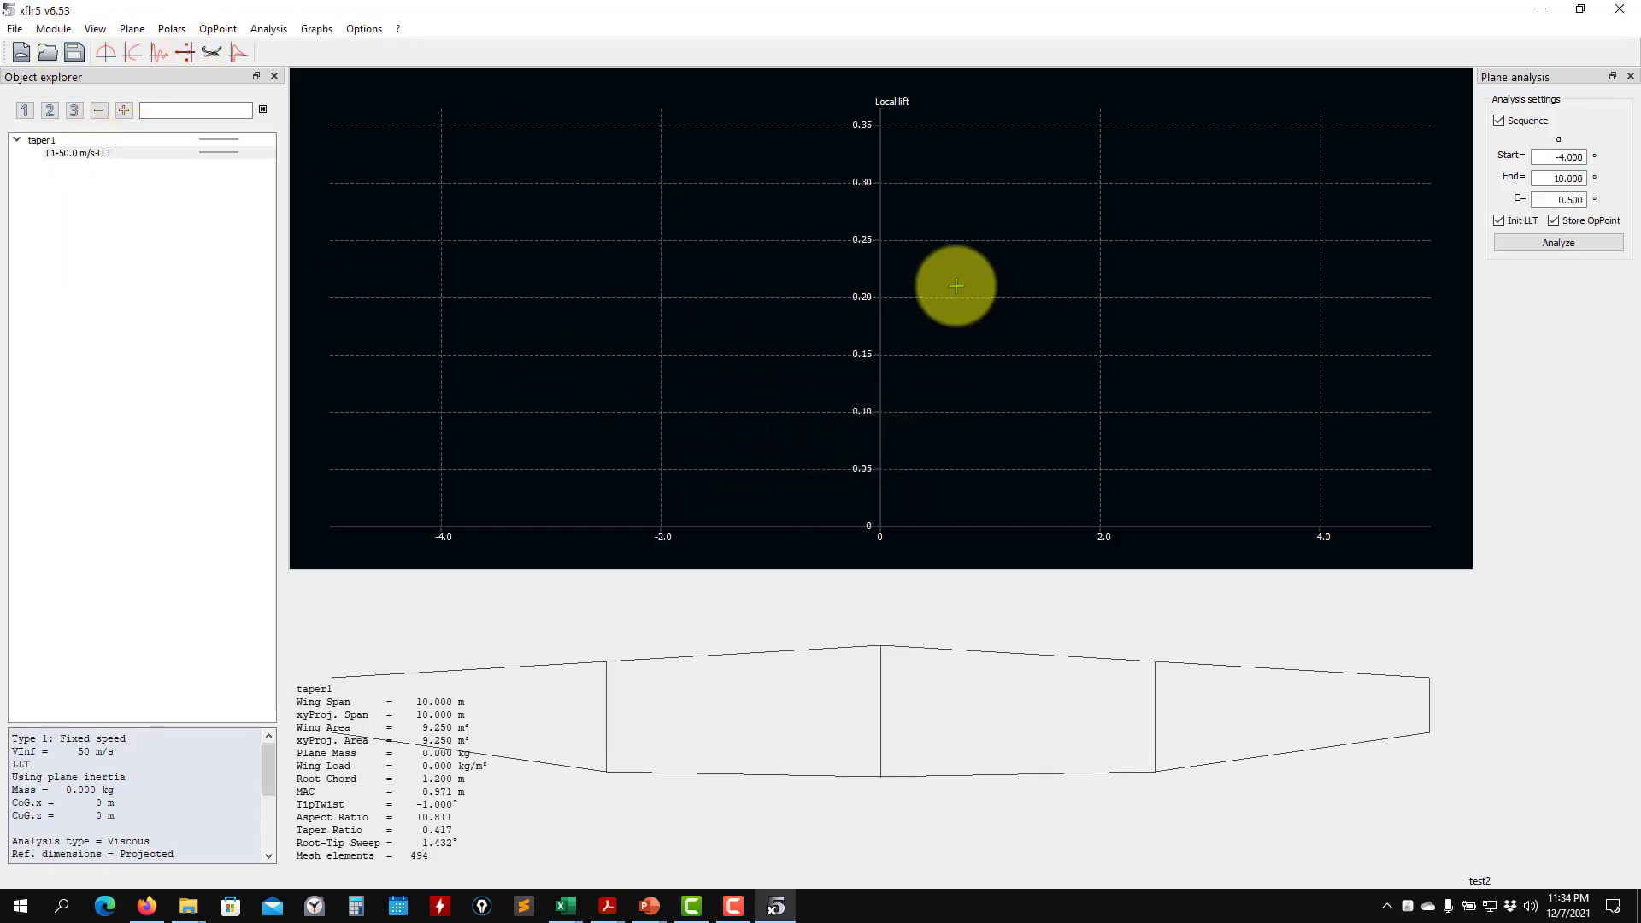
left_click(1552, 244)
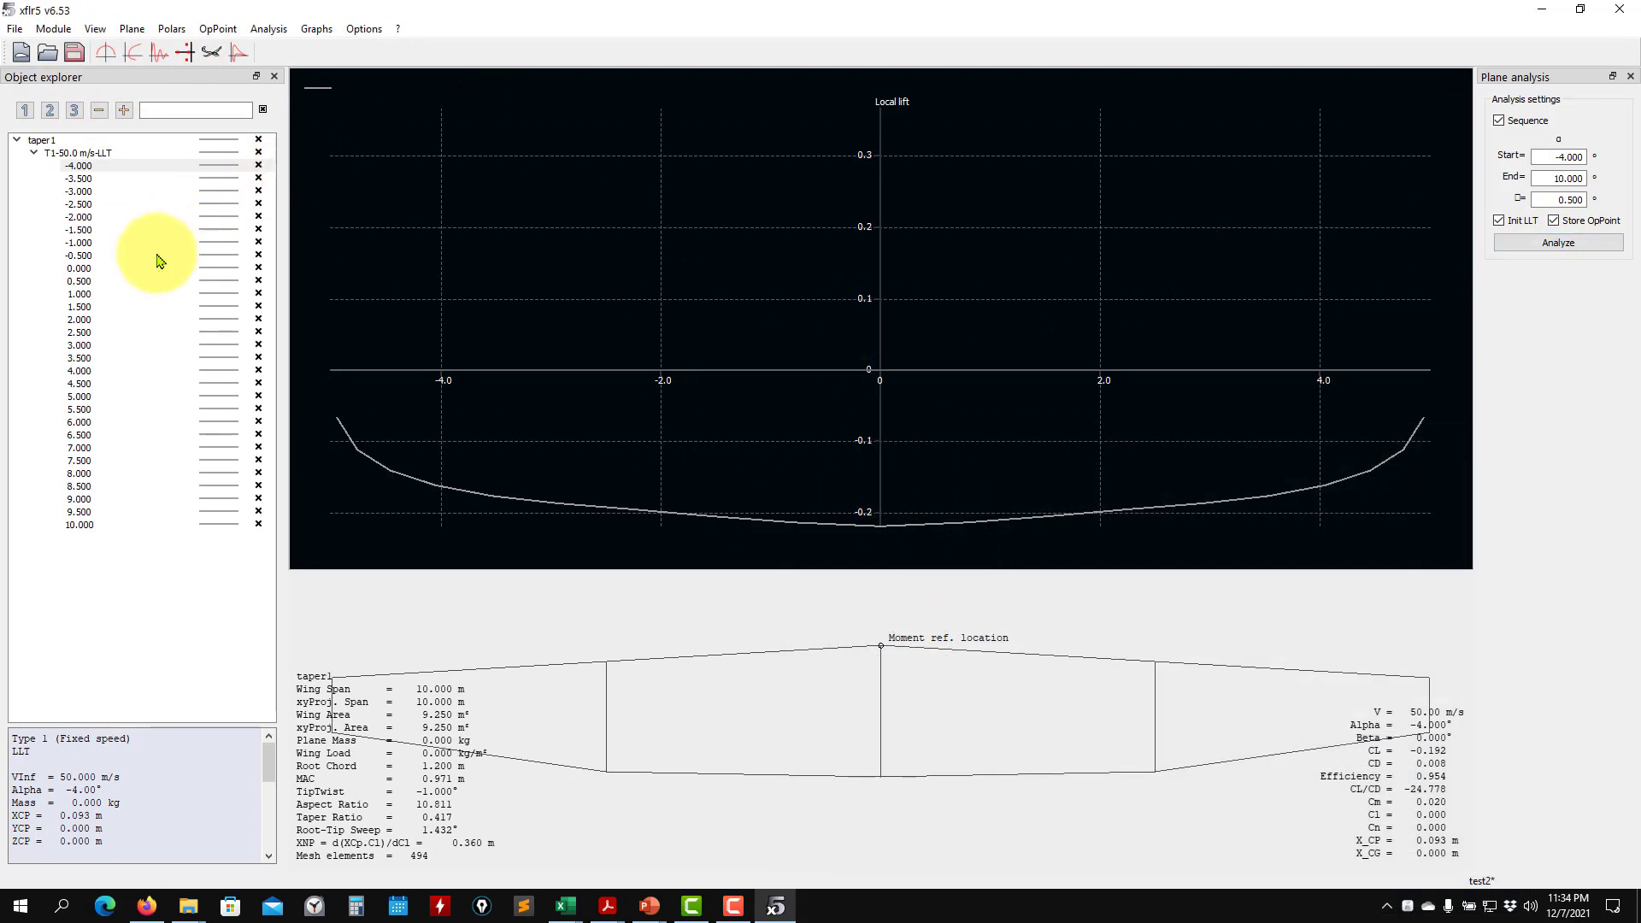
Select the 0° operating point, compare its local lift curve with the elliptic one across the span, and reset the graph scales
left_click(86, 268)
scroll(673, 247, "up", 9)
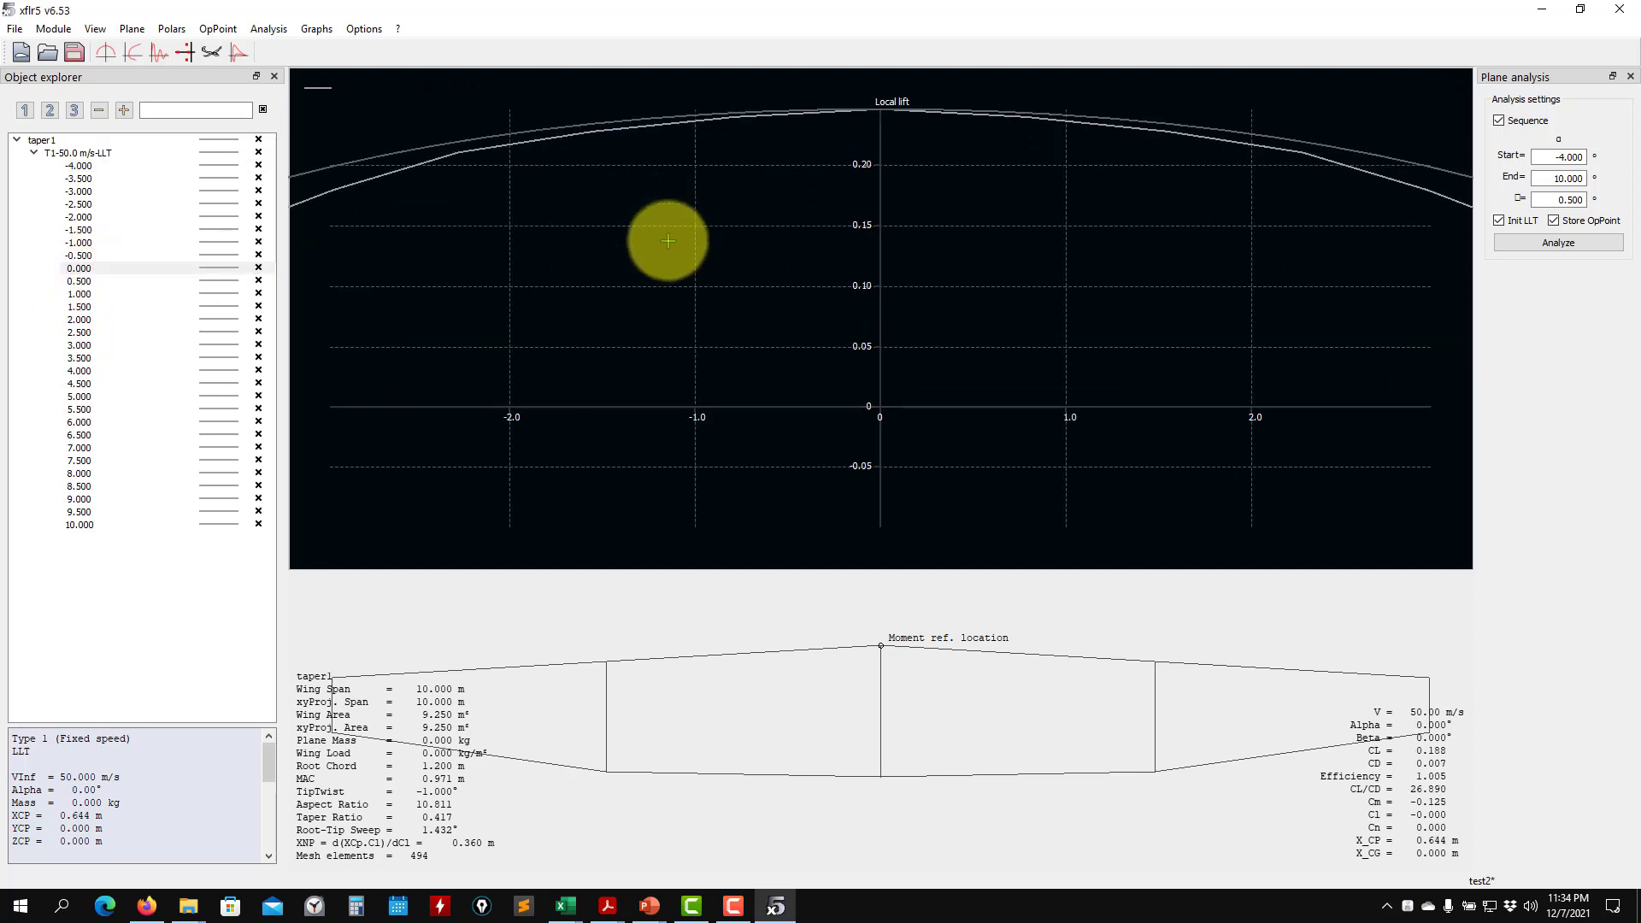
left_click_drag(667, 242, 992, 377)
scroll(932, 325, "up", 4)
scroll(846, 282, "down", 3)
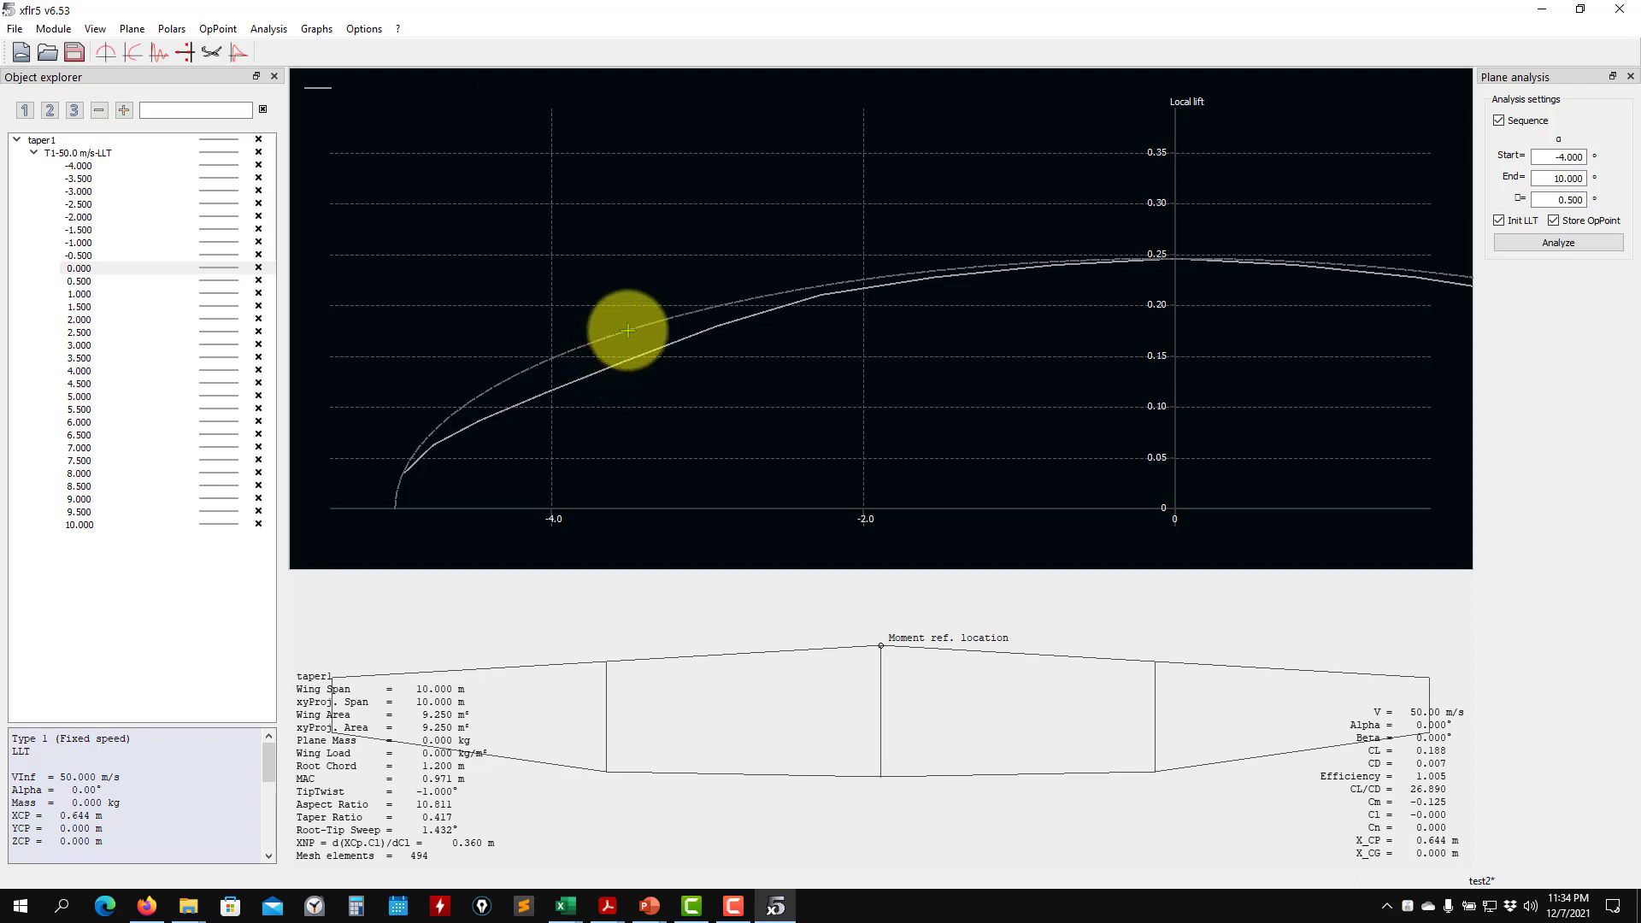
scroll(636, 342, "down", 4)
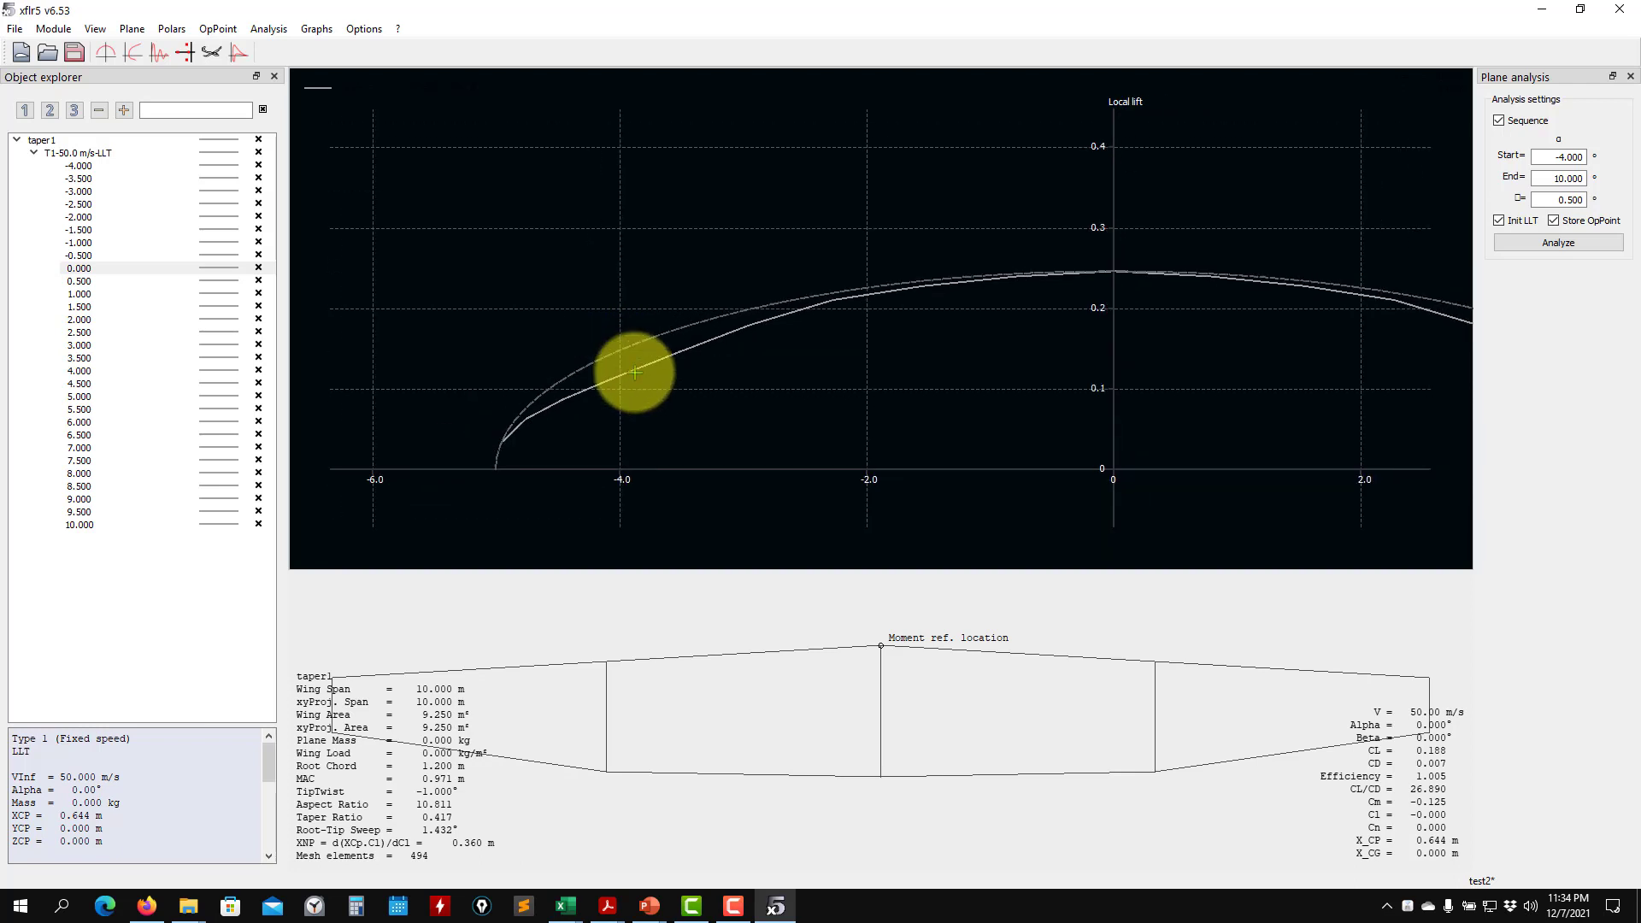
scroll(636, 373, "down", 2)
scroll(726, 628, "down", 3)
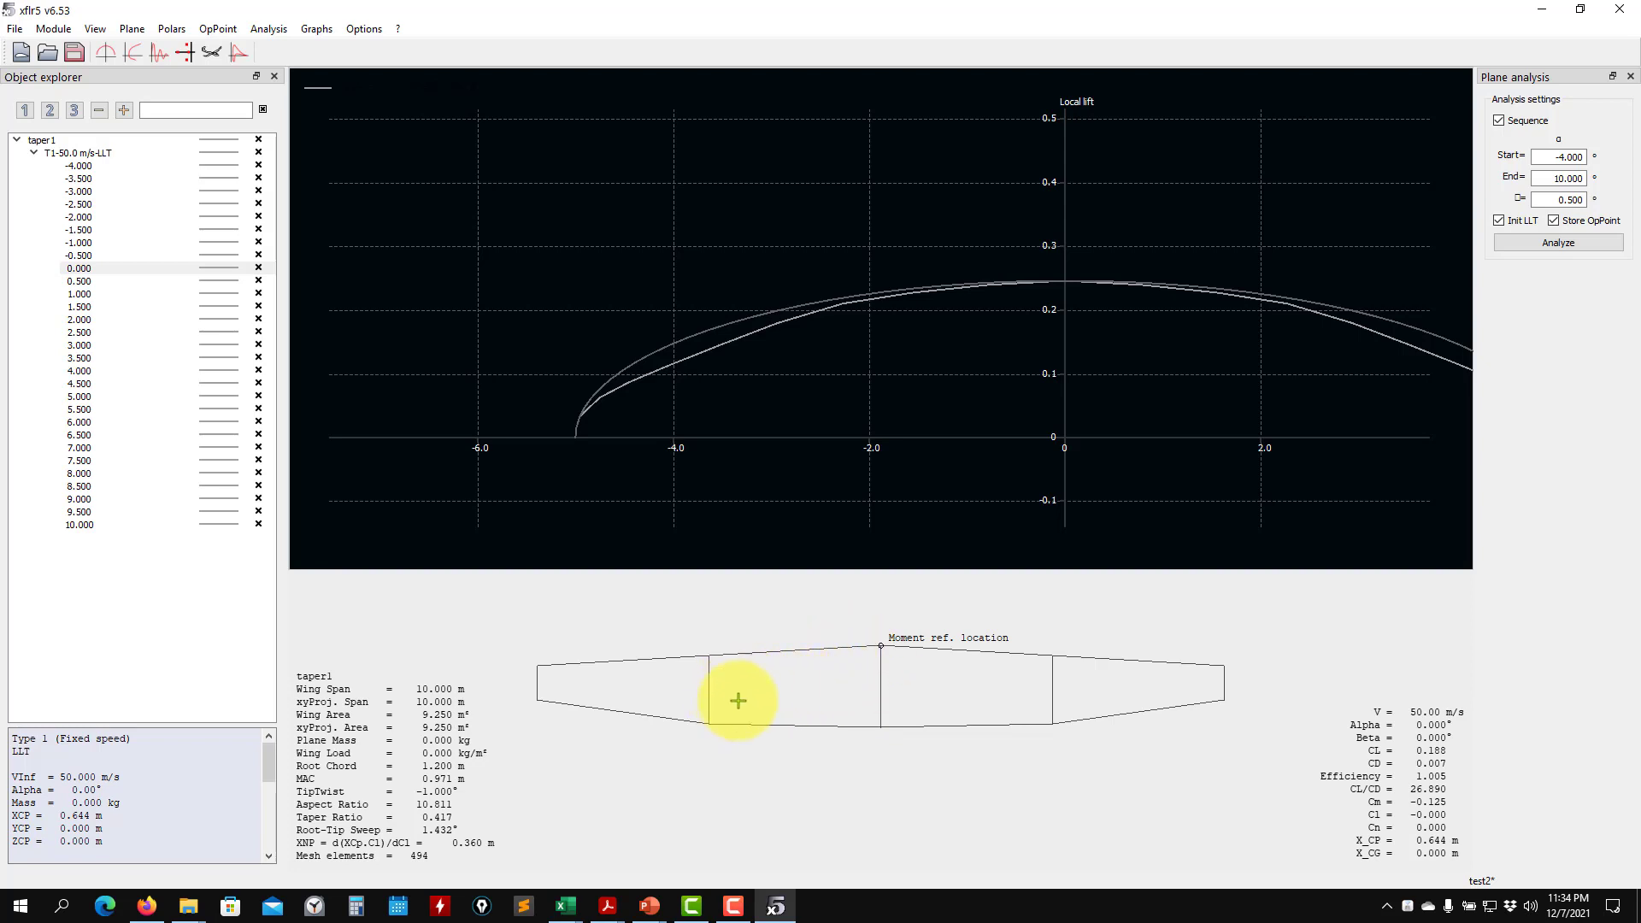
scroll(733, 685, "up", 1)
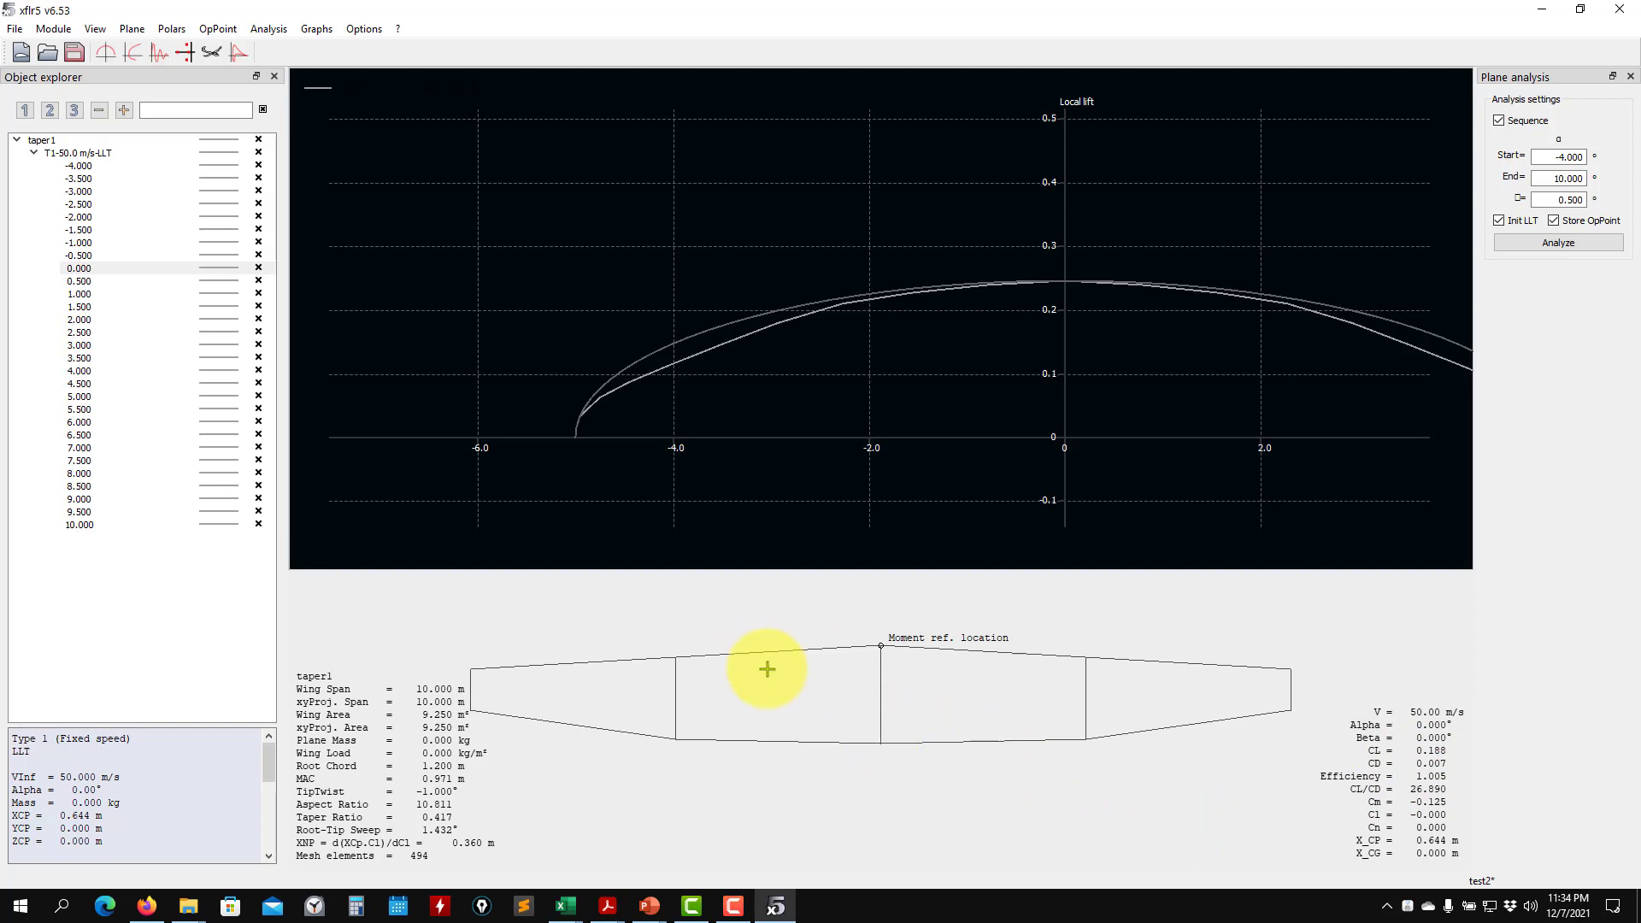
scroll(835, 429, "down", 4)
left_click_drag(1051, 403, 891, 399)
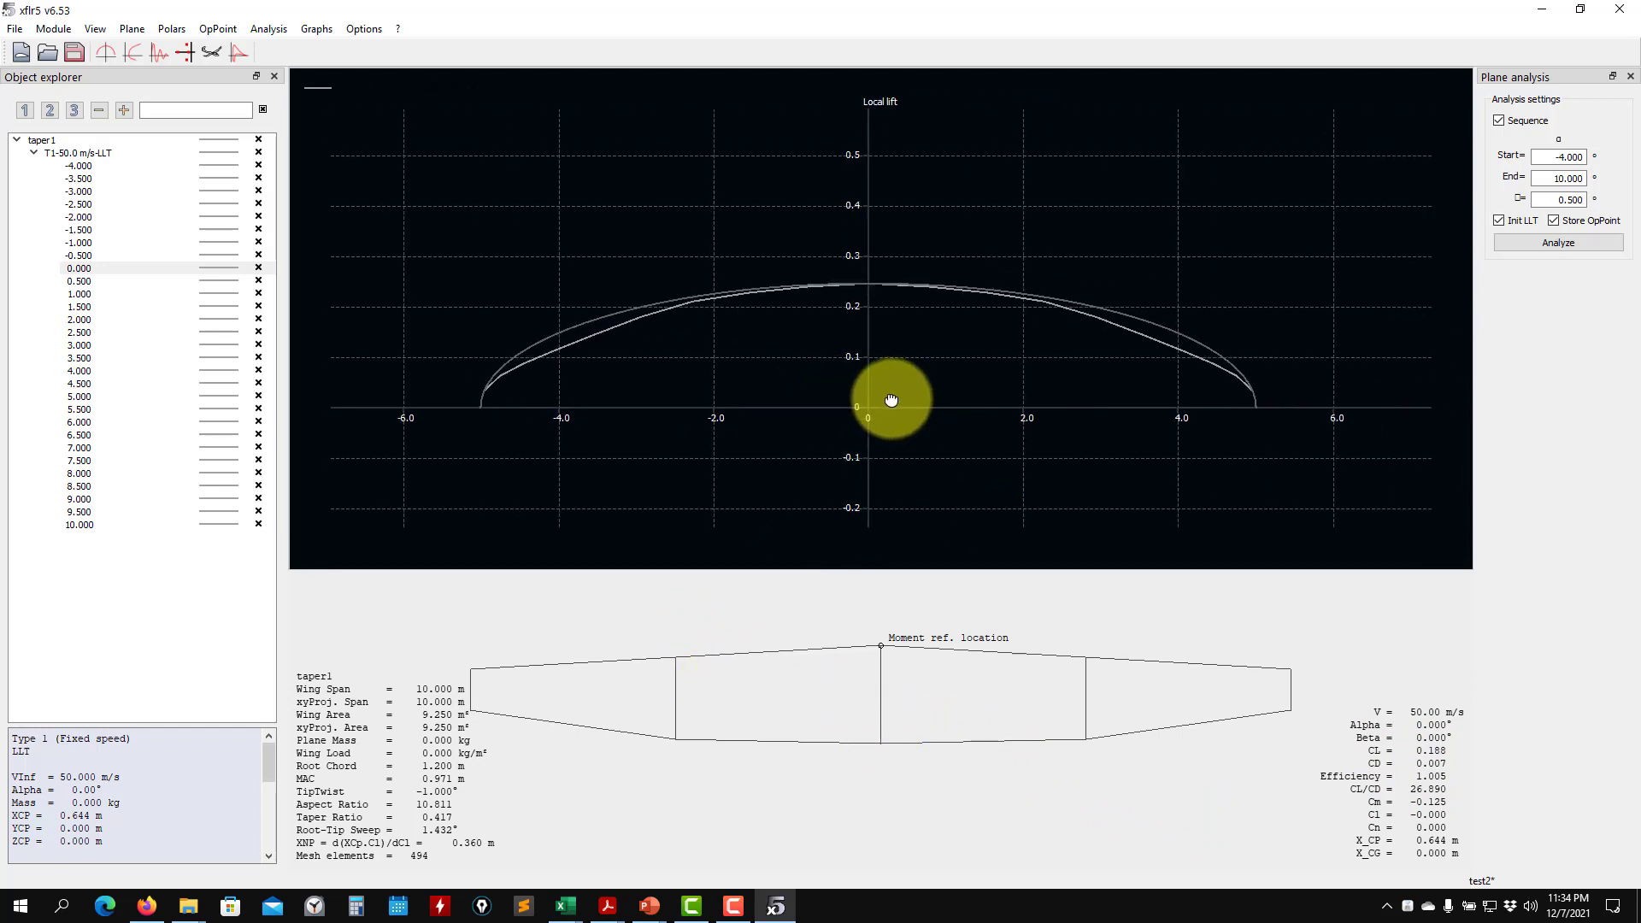
scroll(751, 383, "down", 5)
scroll(744, 381, "up", 2)
key("r")
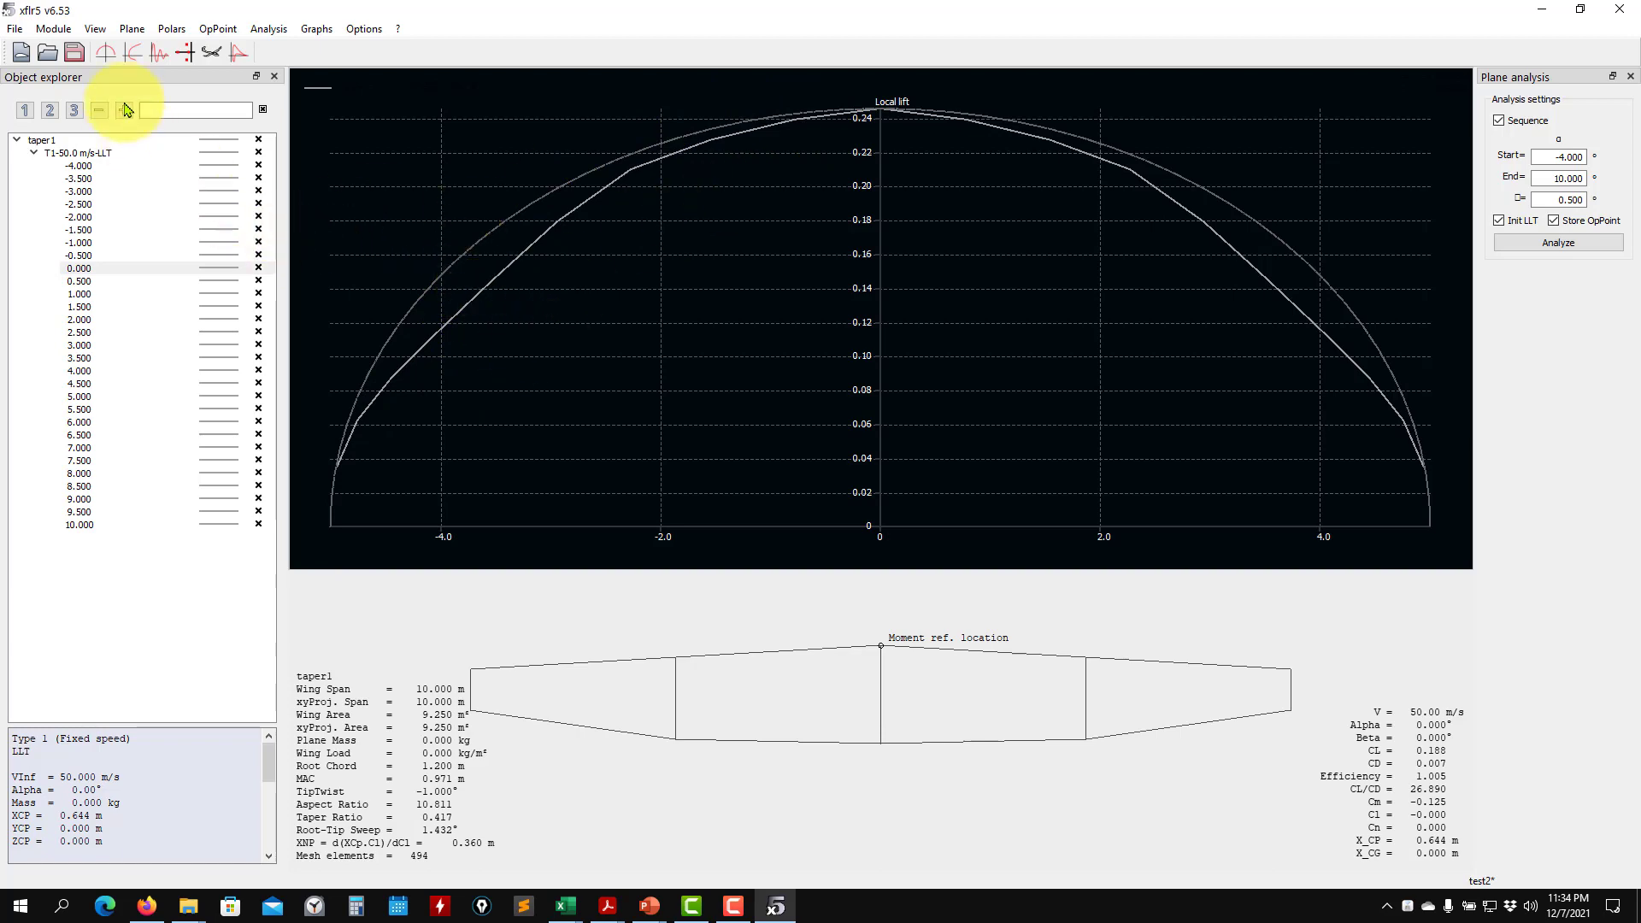
Show the polar graphs and examine lift force Fz and pitching moment Cm against Alpha for the LLT analysis
left_click(144, 53)
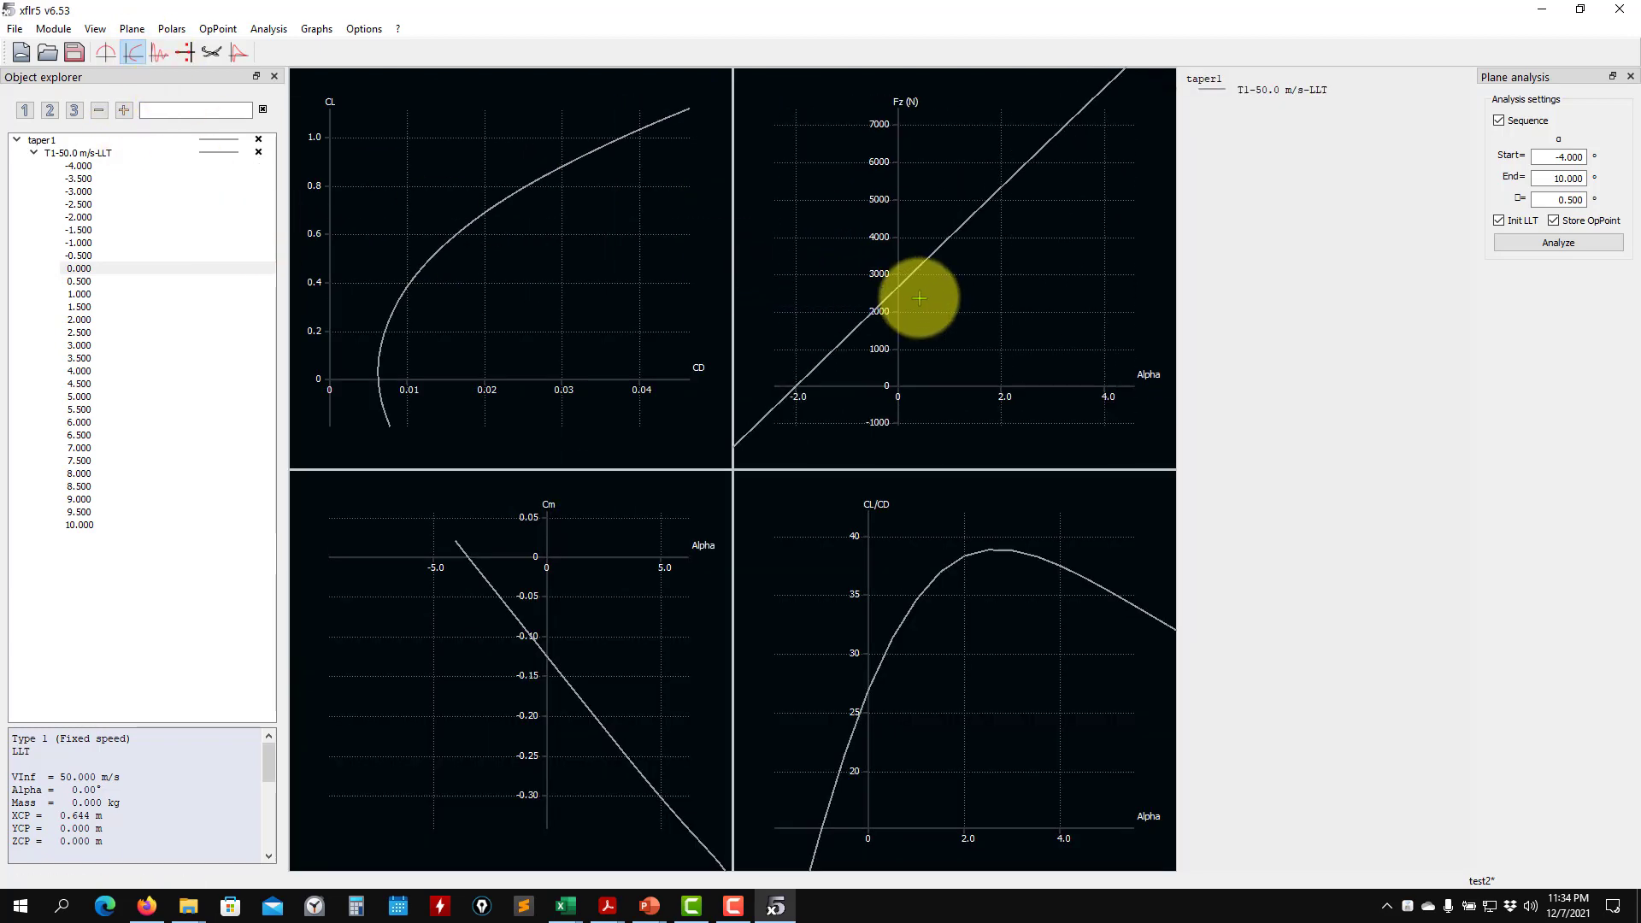
scroll(927, 299, "up", 5)
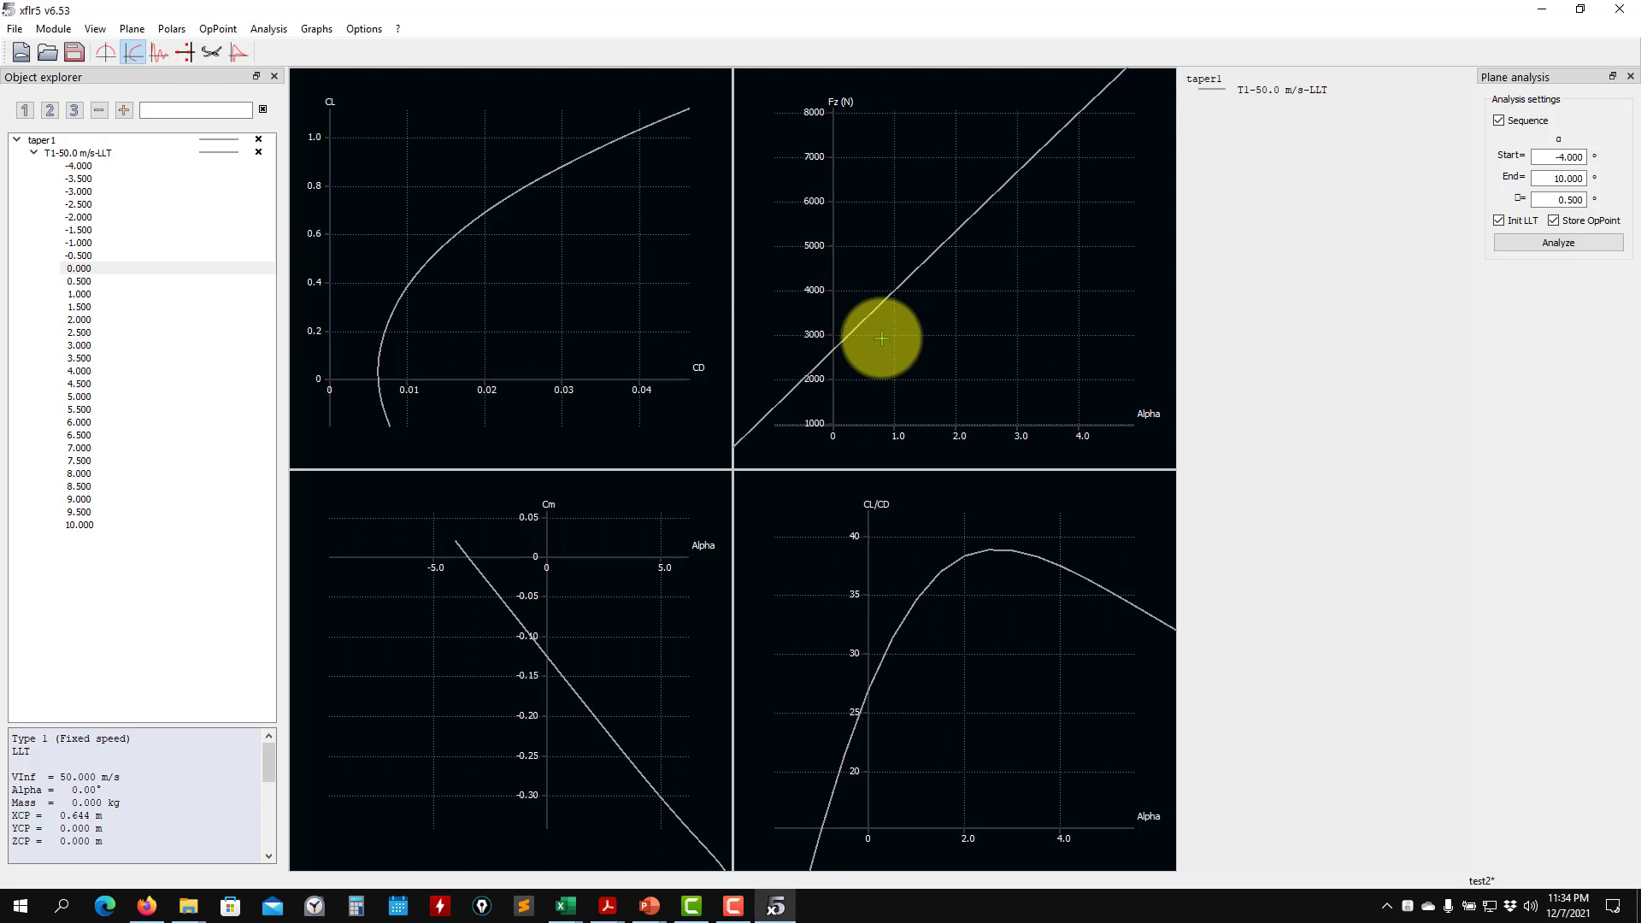
scroll(916, 304, "up", 4)
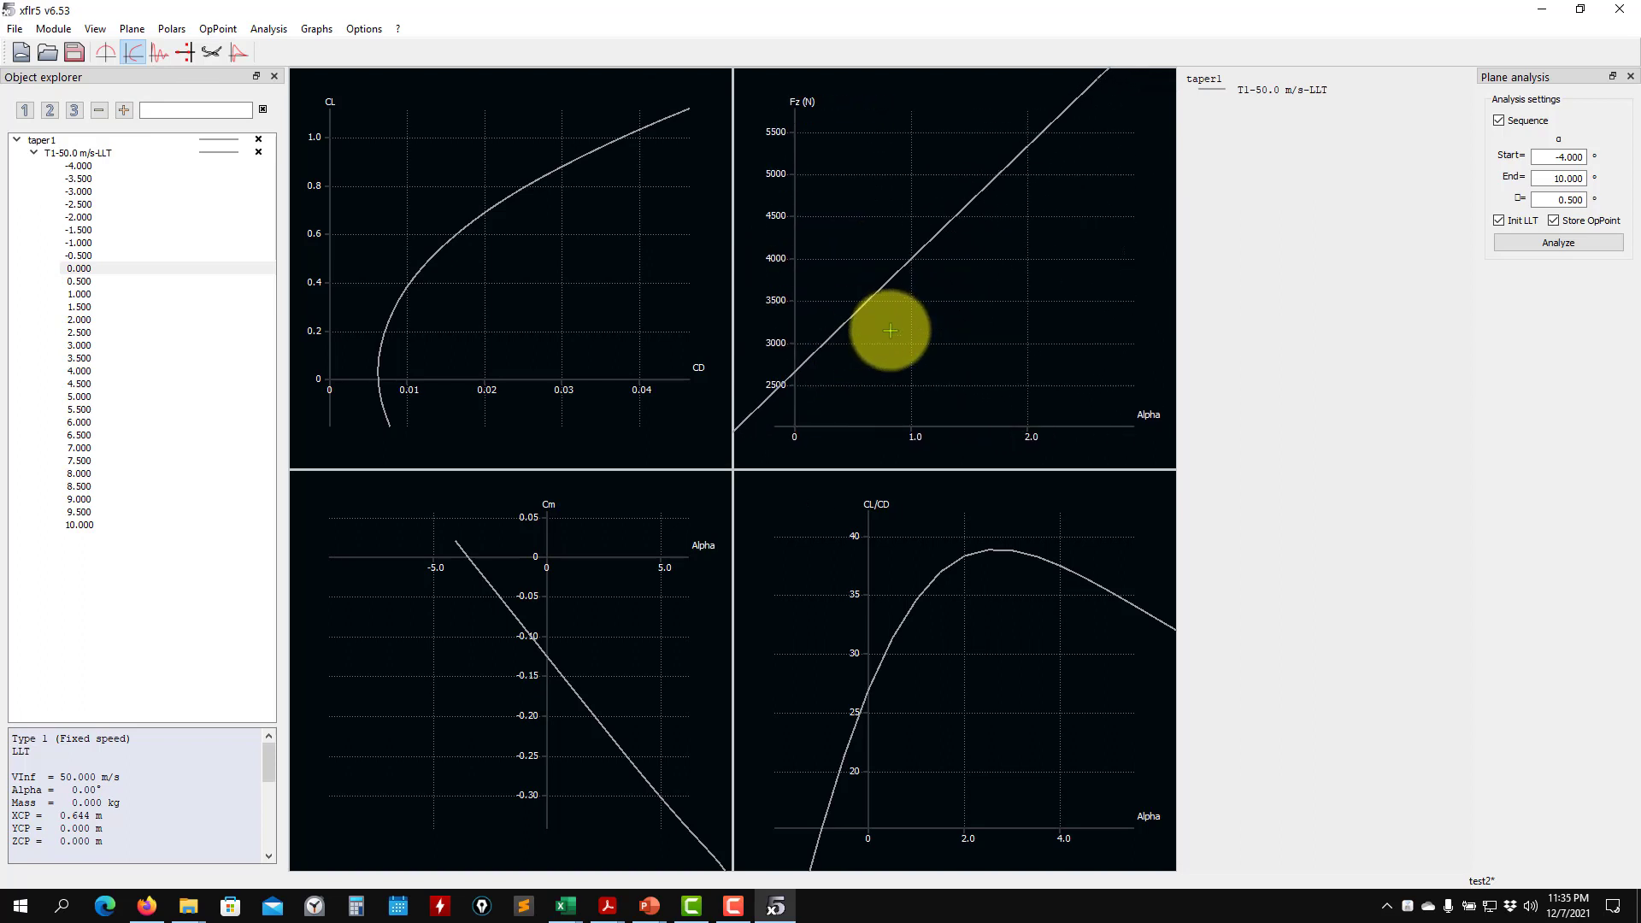
left_click_drag(888, 327, 952, 256)
scroll(919, 269, "up", 3)
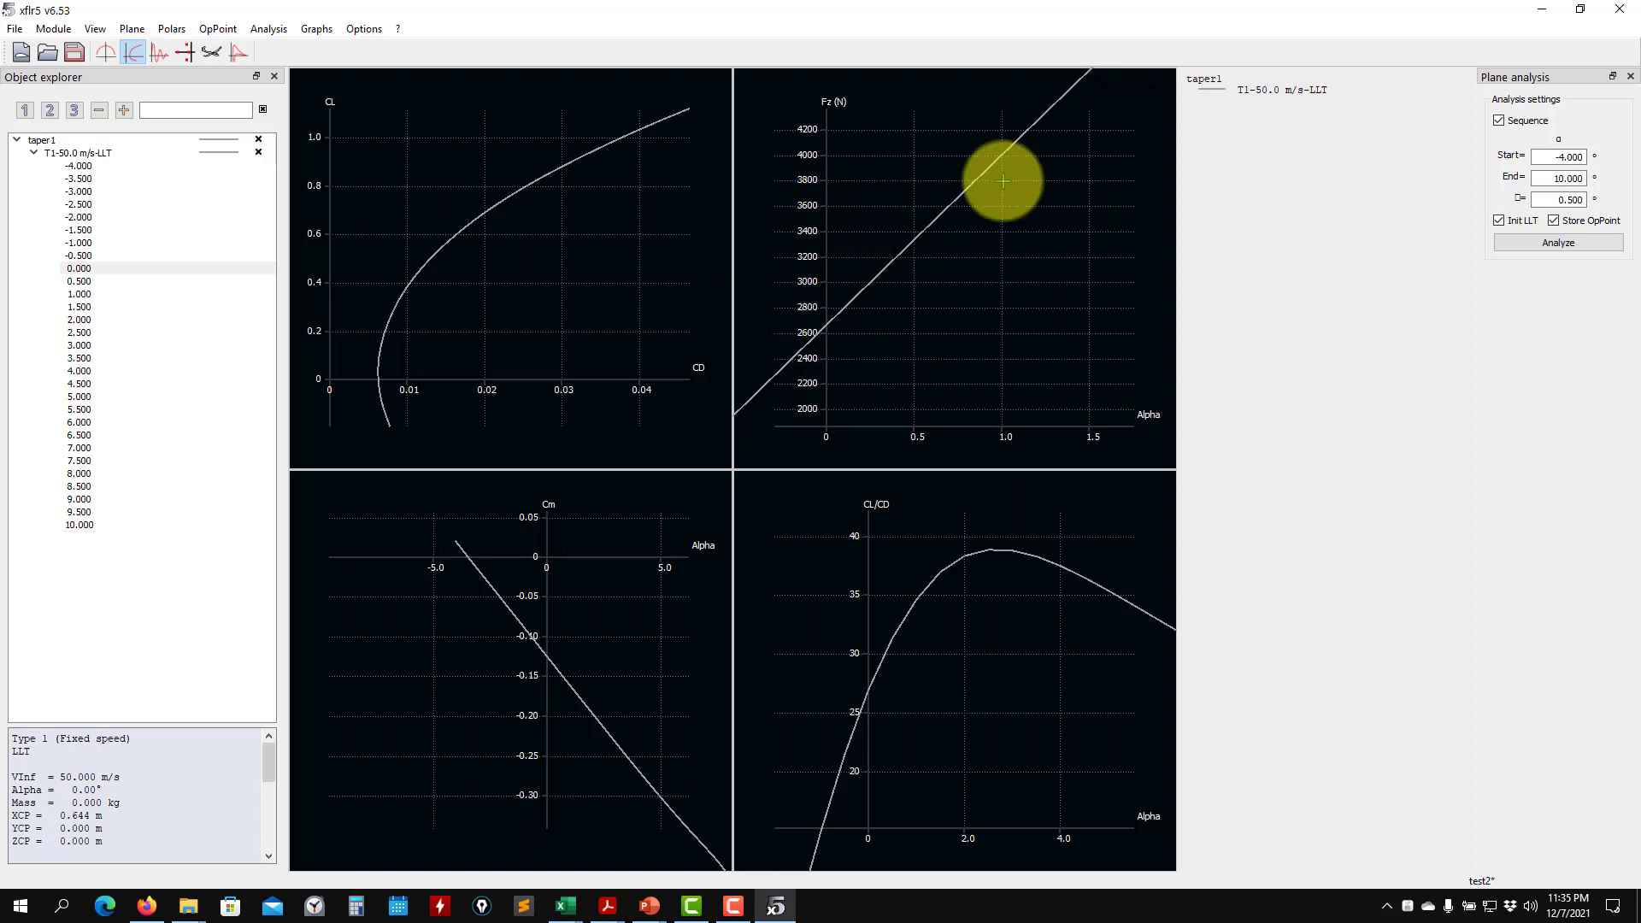
scroll(909, 268, "down", 1)
scroll(909, 268, "down", 1)
mouse_move(597, 696)
left_mouse_down()
mouse_move(608, 586)
mouse_move(581, 723)
left_mouse_up()
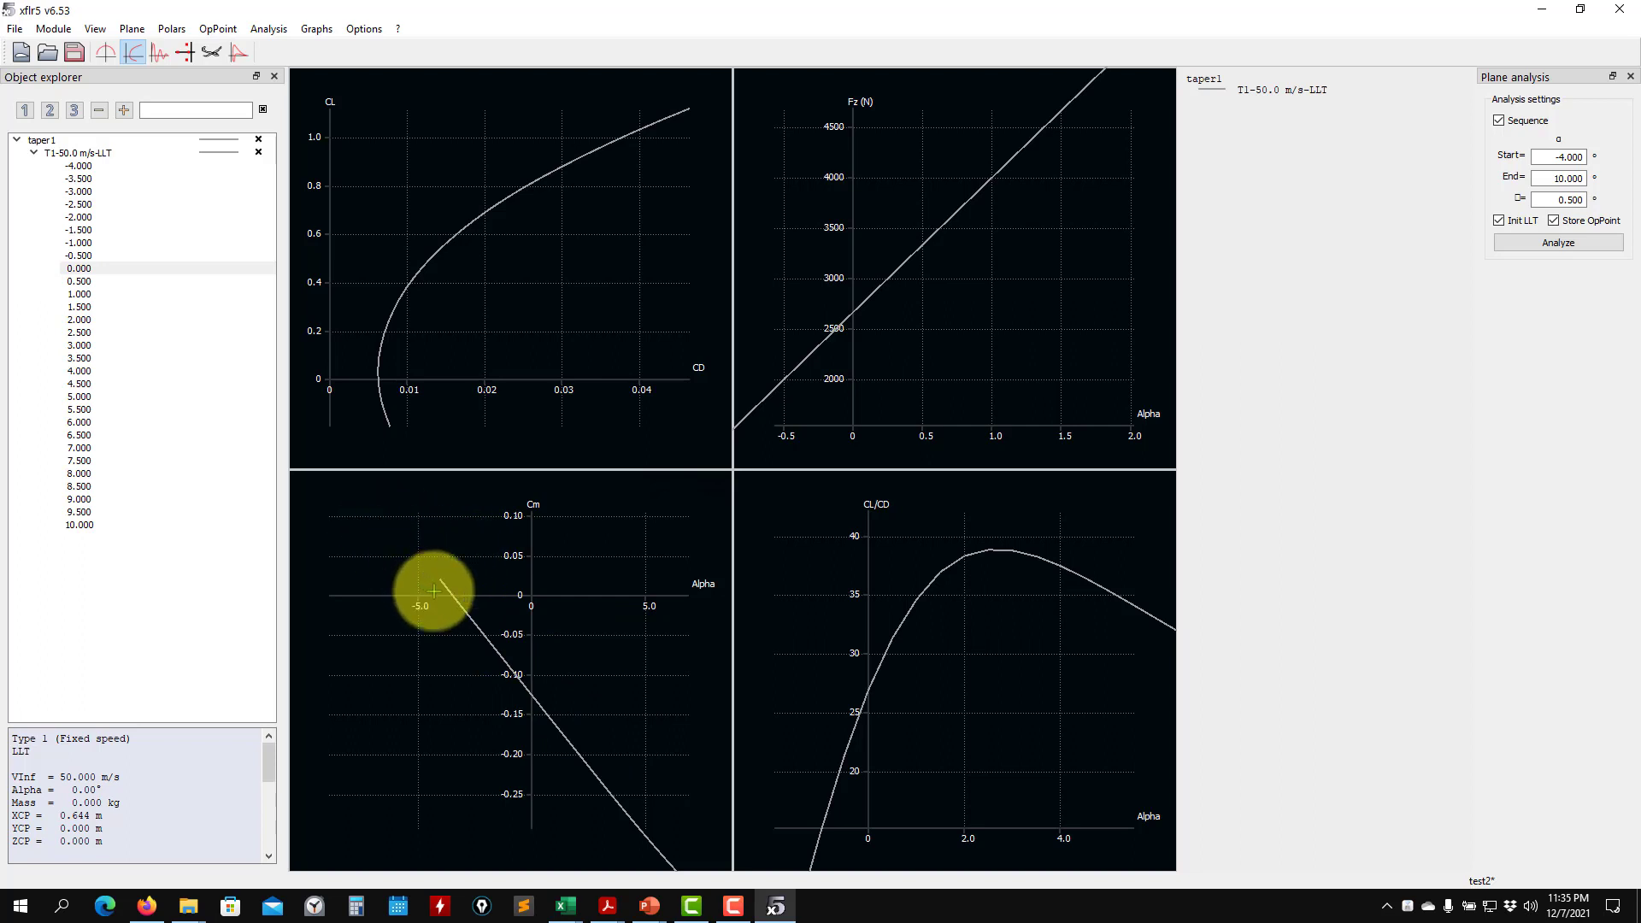
scroll(475, 611, "down", 2)
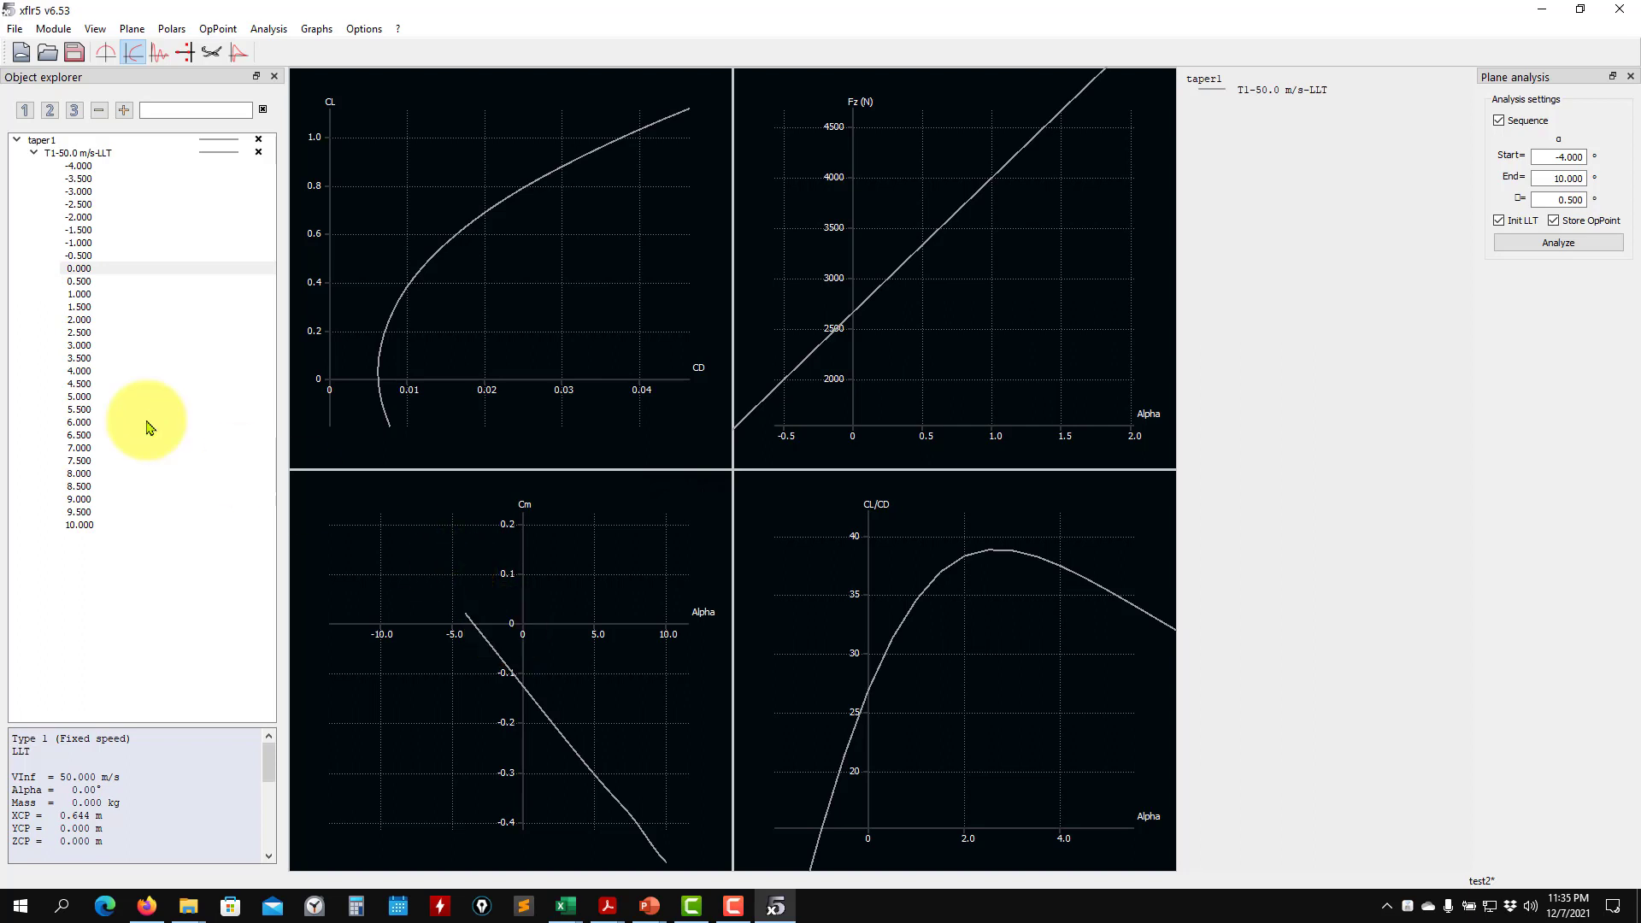
Define a Type 1 fixed-speed analysis for taper1 using the horseshoe vortex method (VLM1) with the viscous option off
left_click(34, 152)
left_click(94, 159)
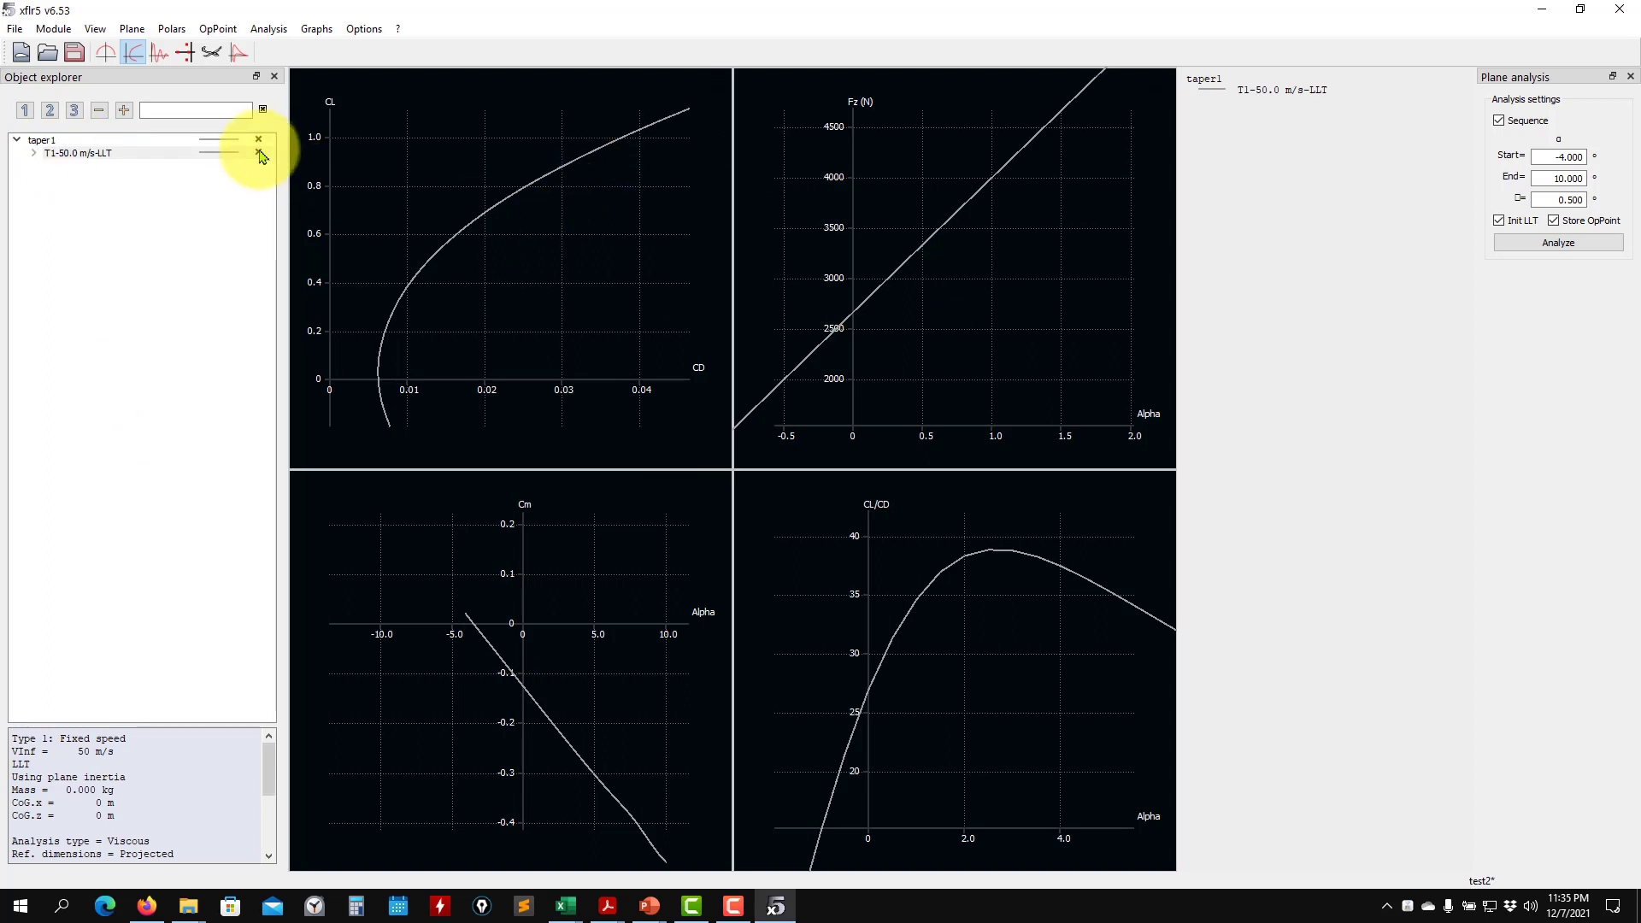
left_click(107, 152)
left_click(268, 31)
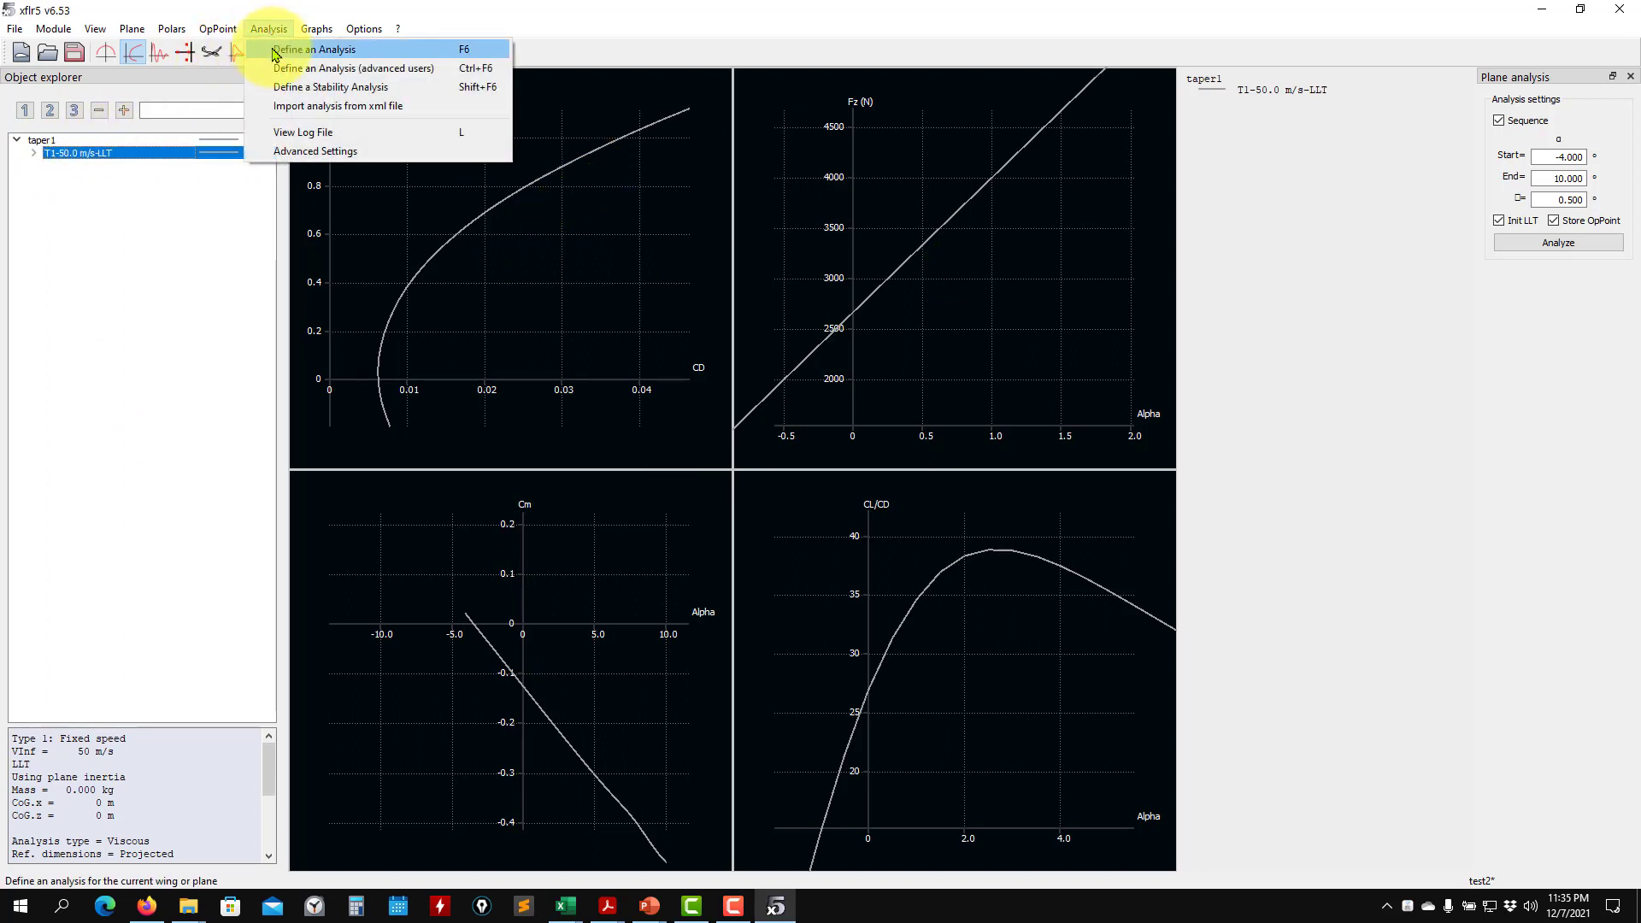
left_click(315, 49)
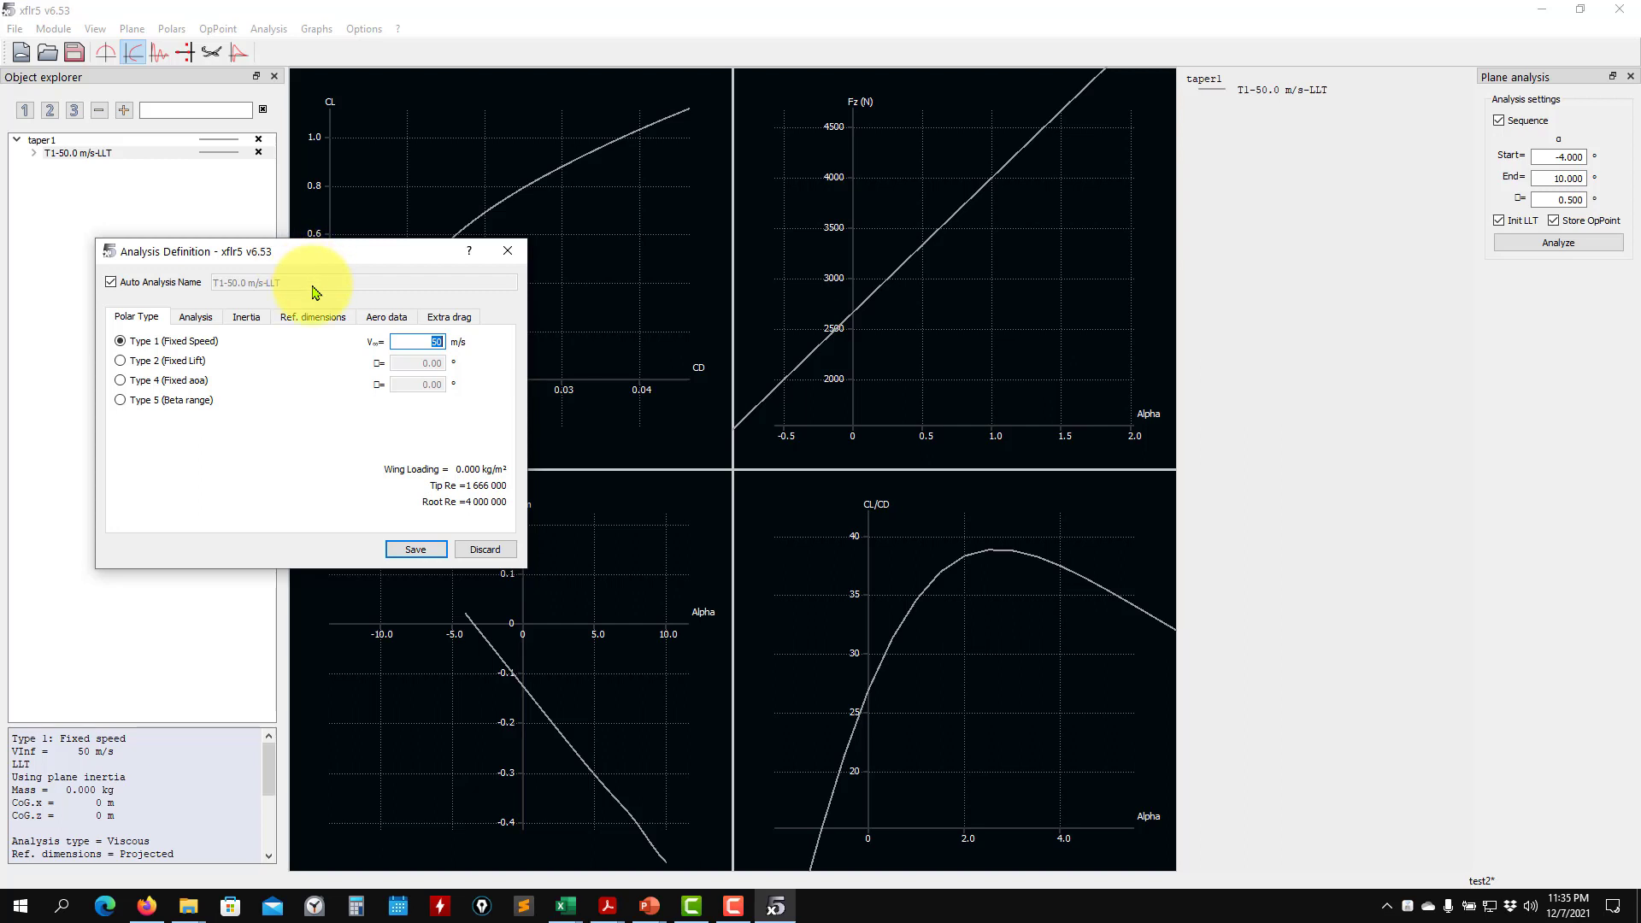
left_click(194, 323)
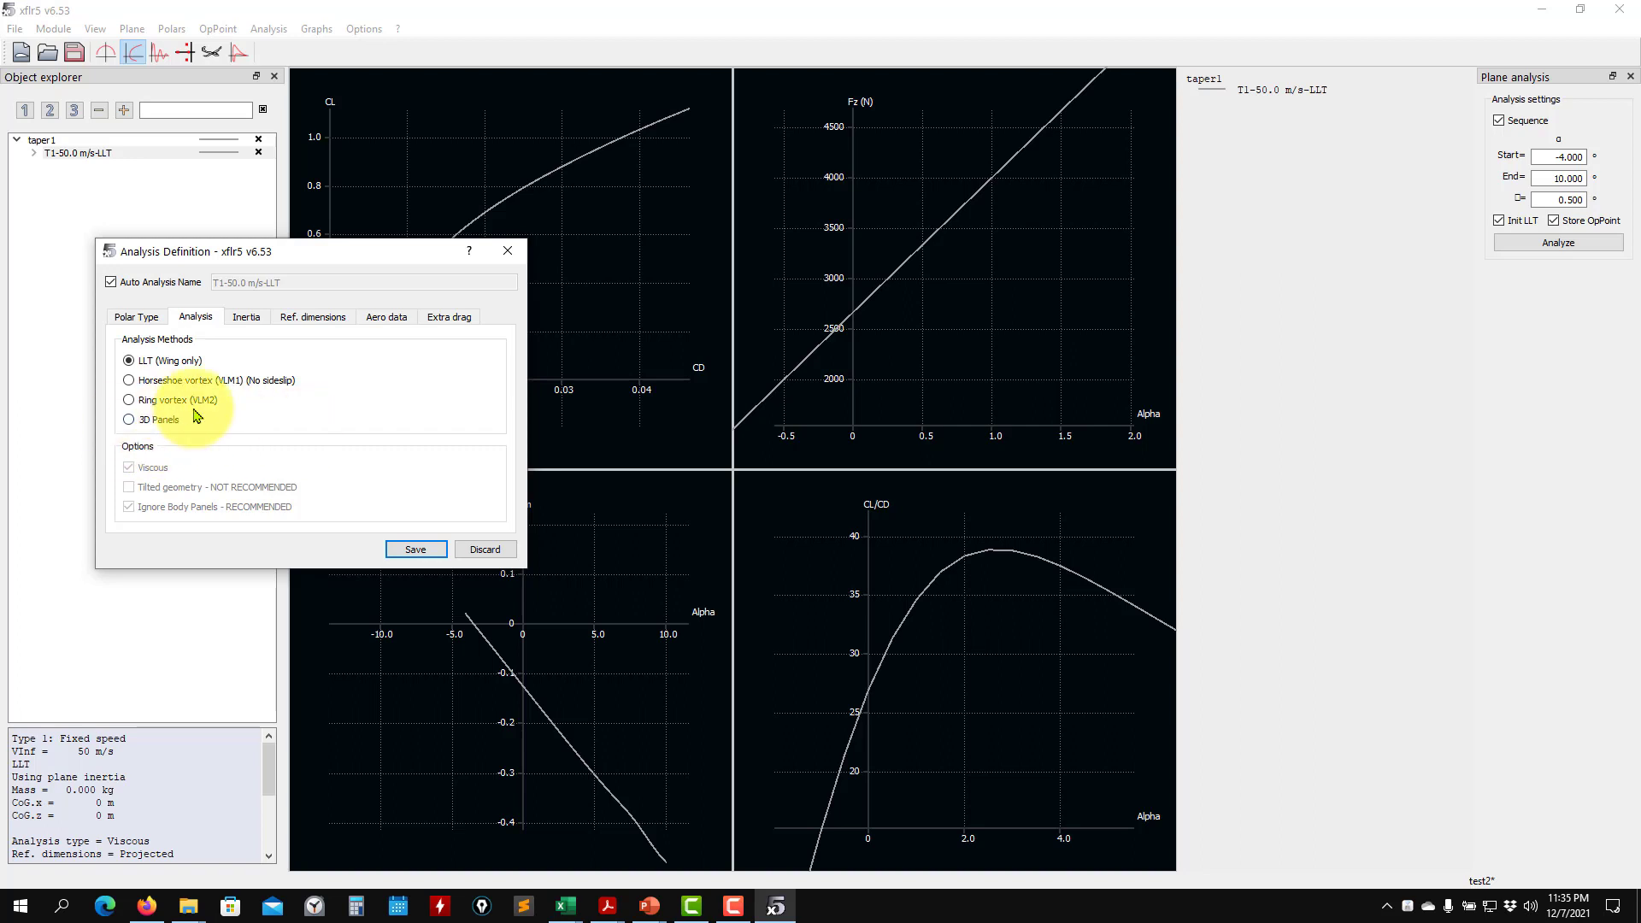
left_click_drag(259, 253, 506, 241)
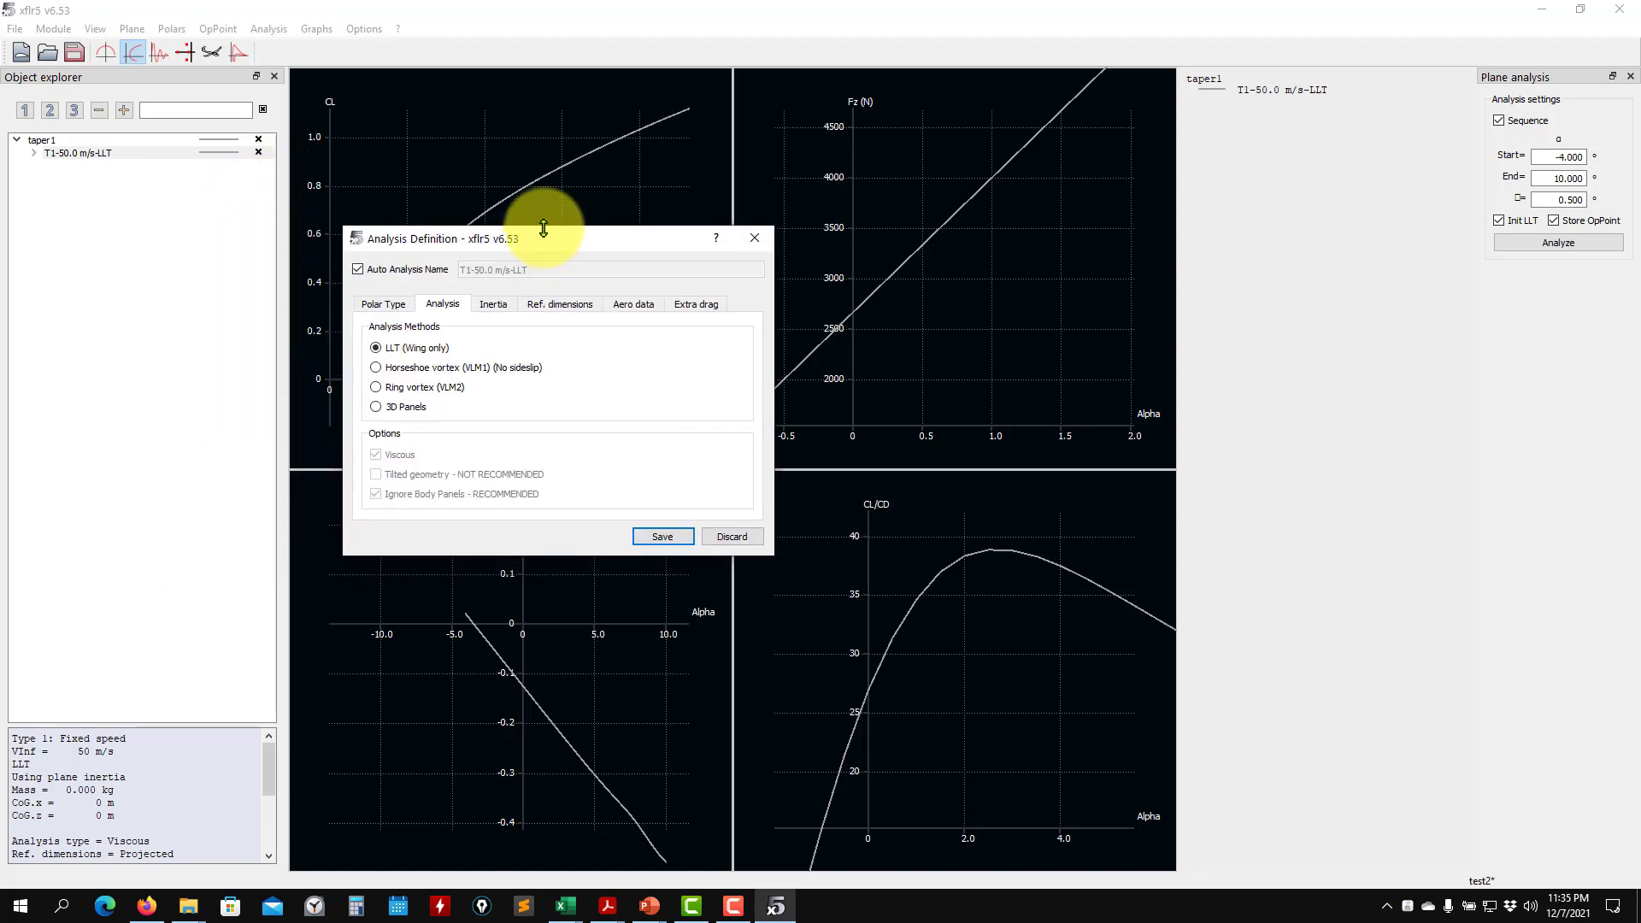
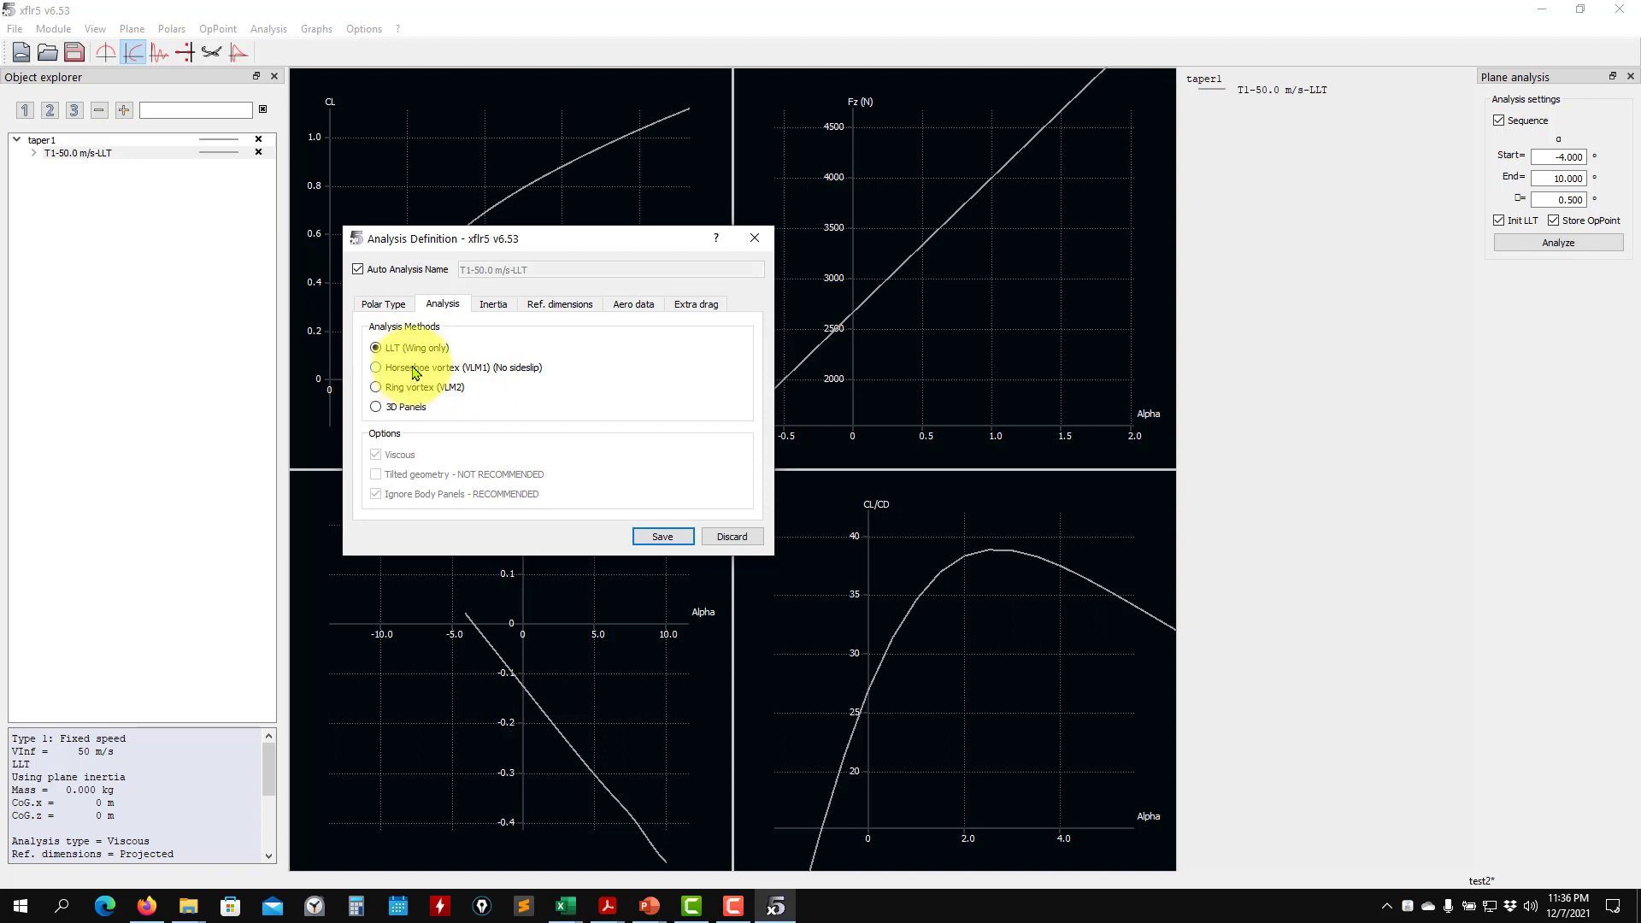
left_click(413, 368)
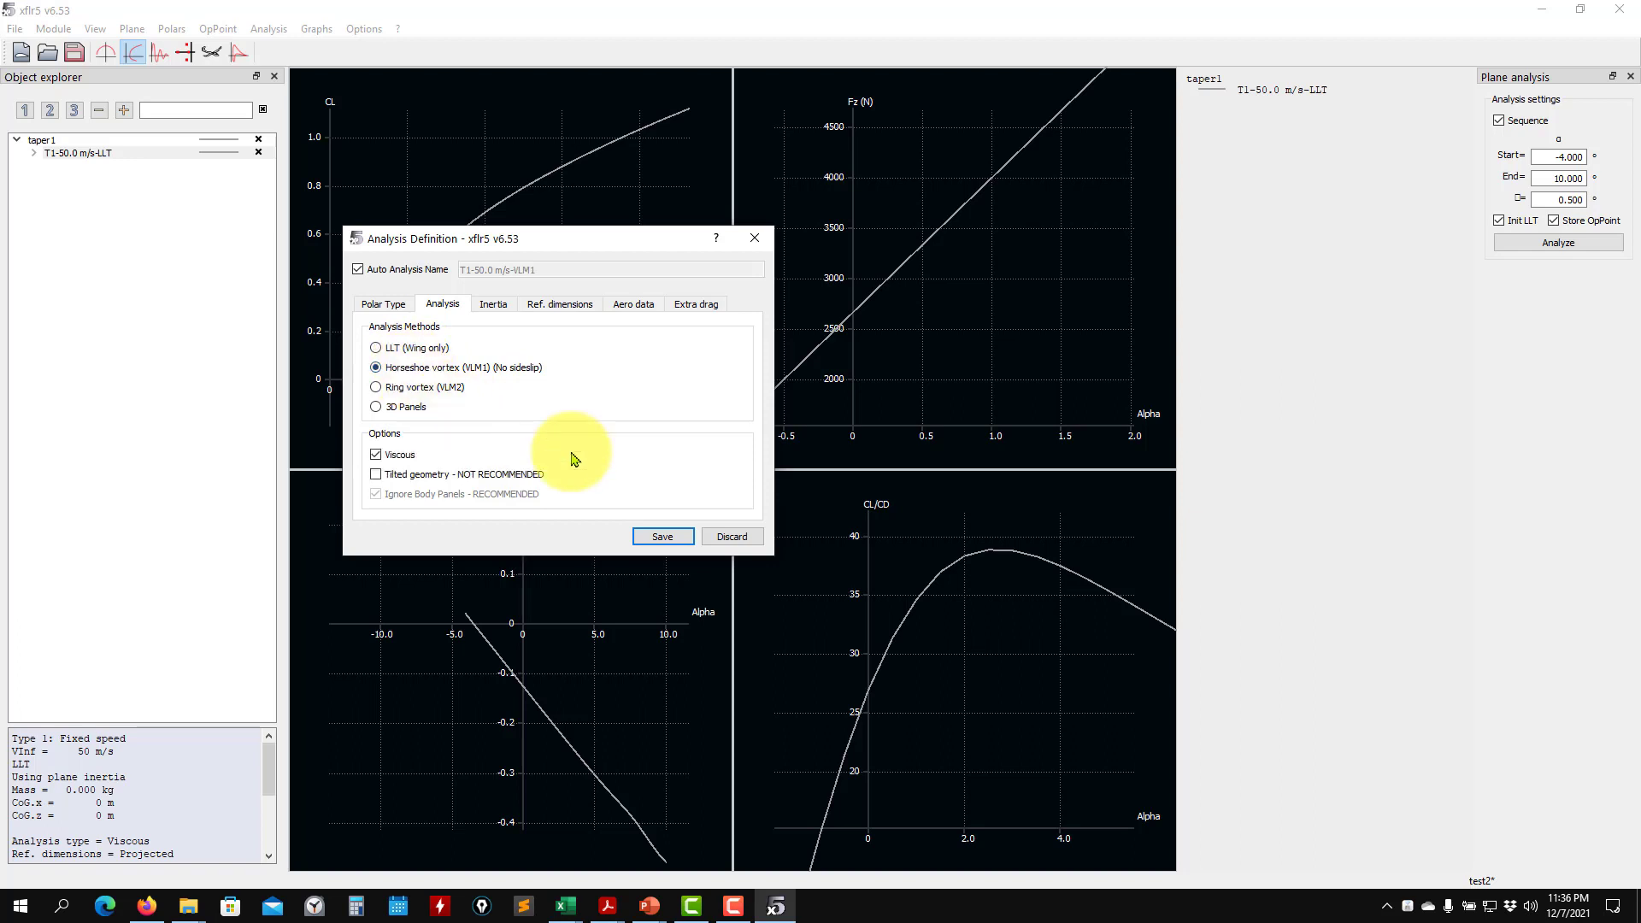
left_click(402, 457)
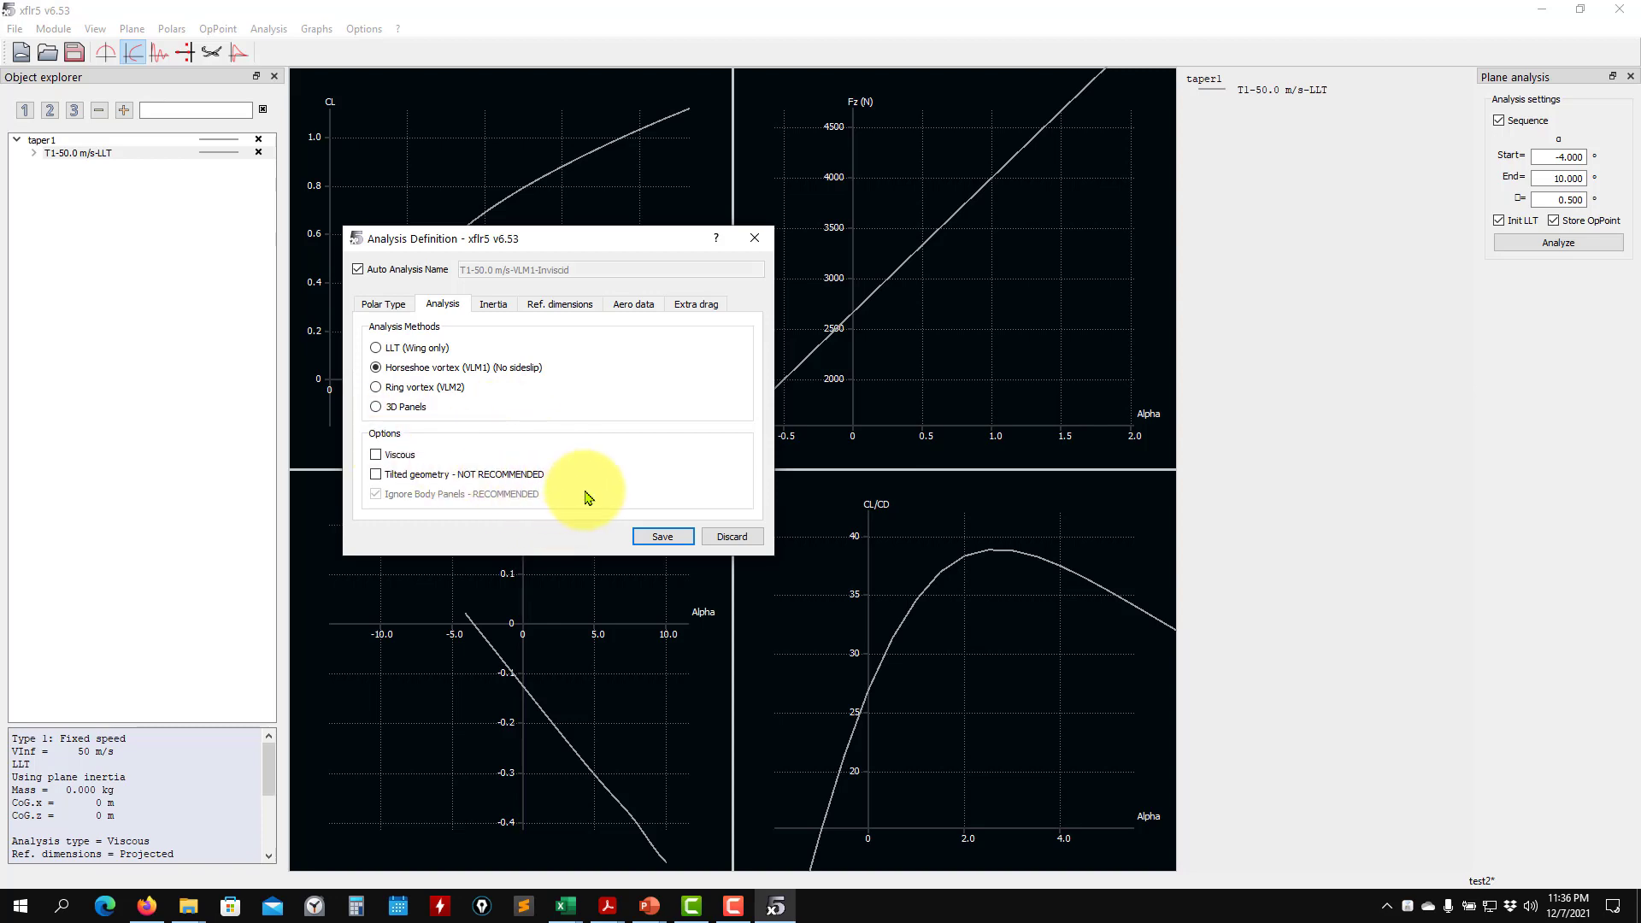
left_click(661, 538)
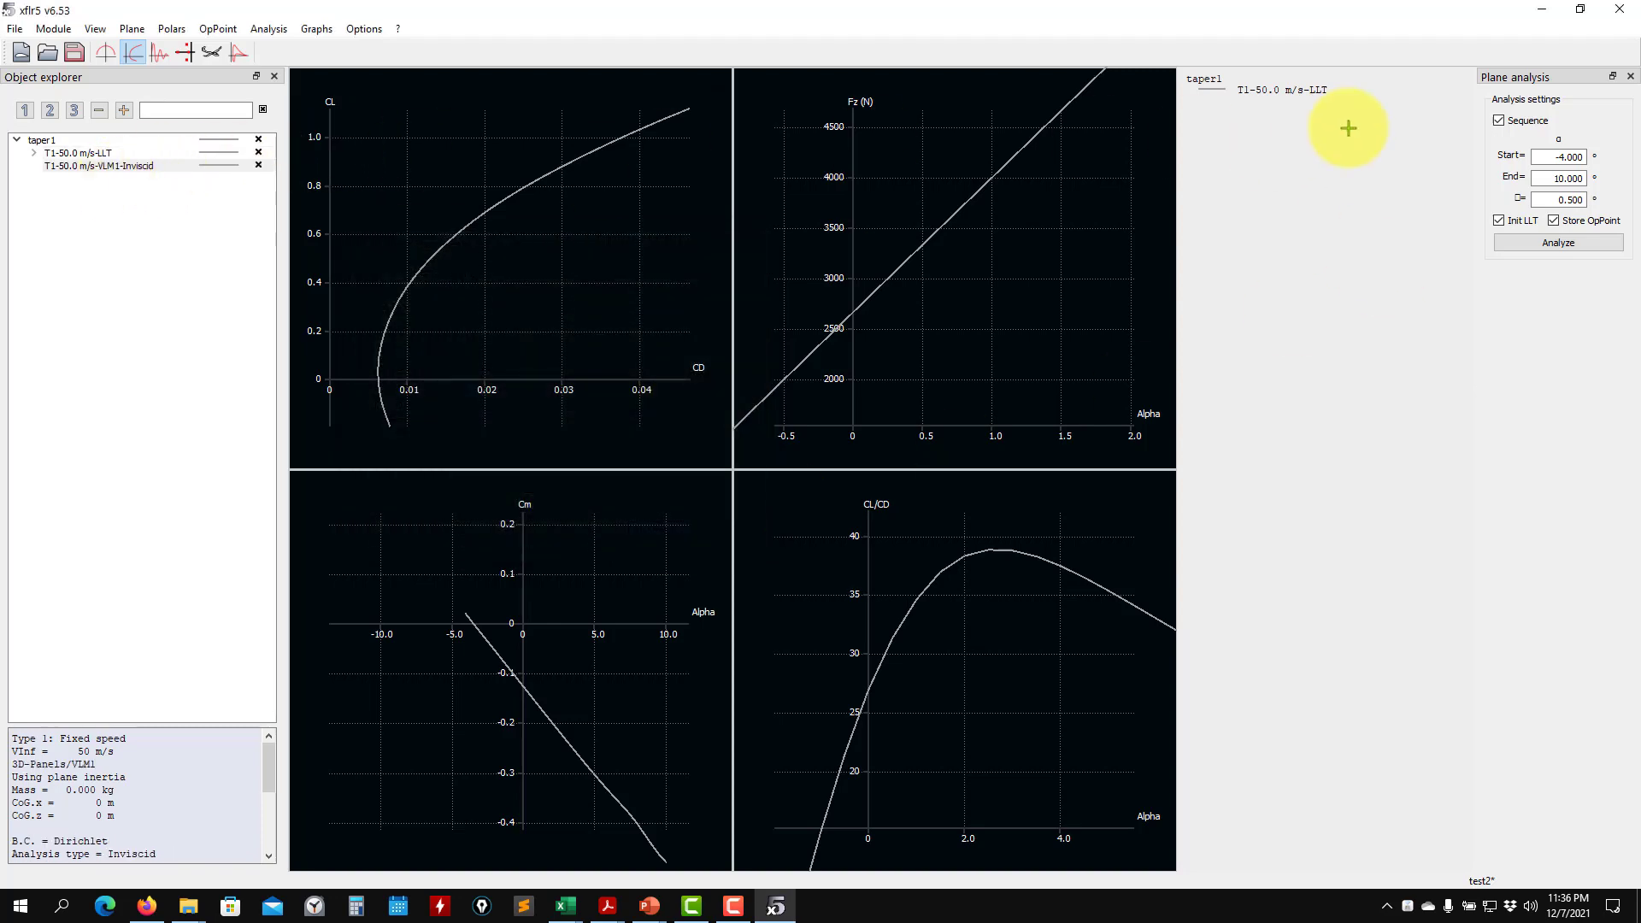
Run the VLM1 inviscid analysis from -4° to 10° and colour its polar curve blue
left_click(1581, 249)
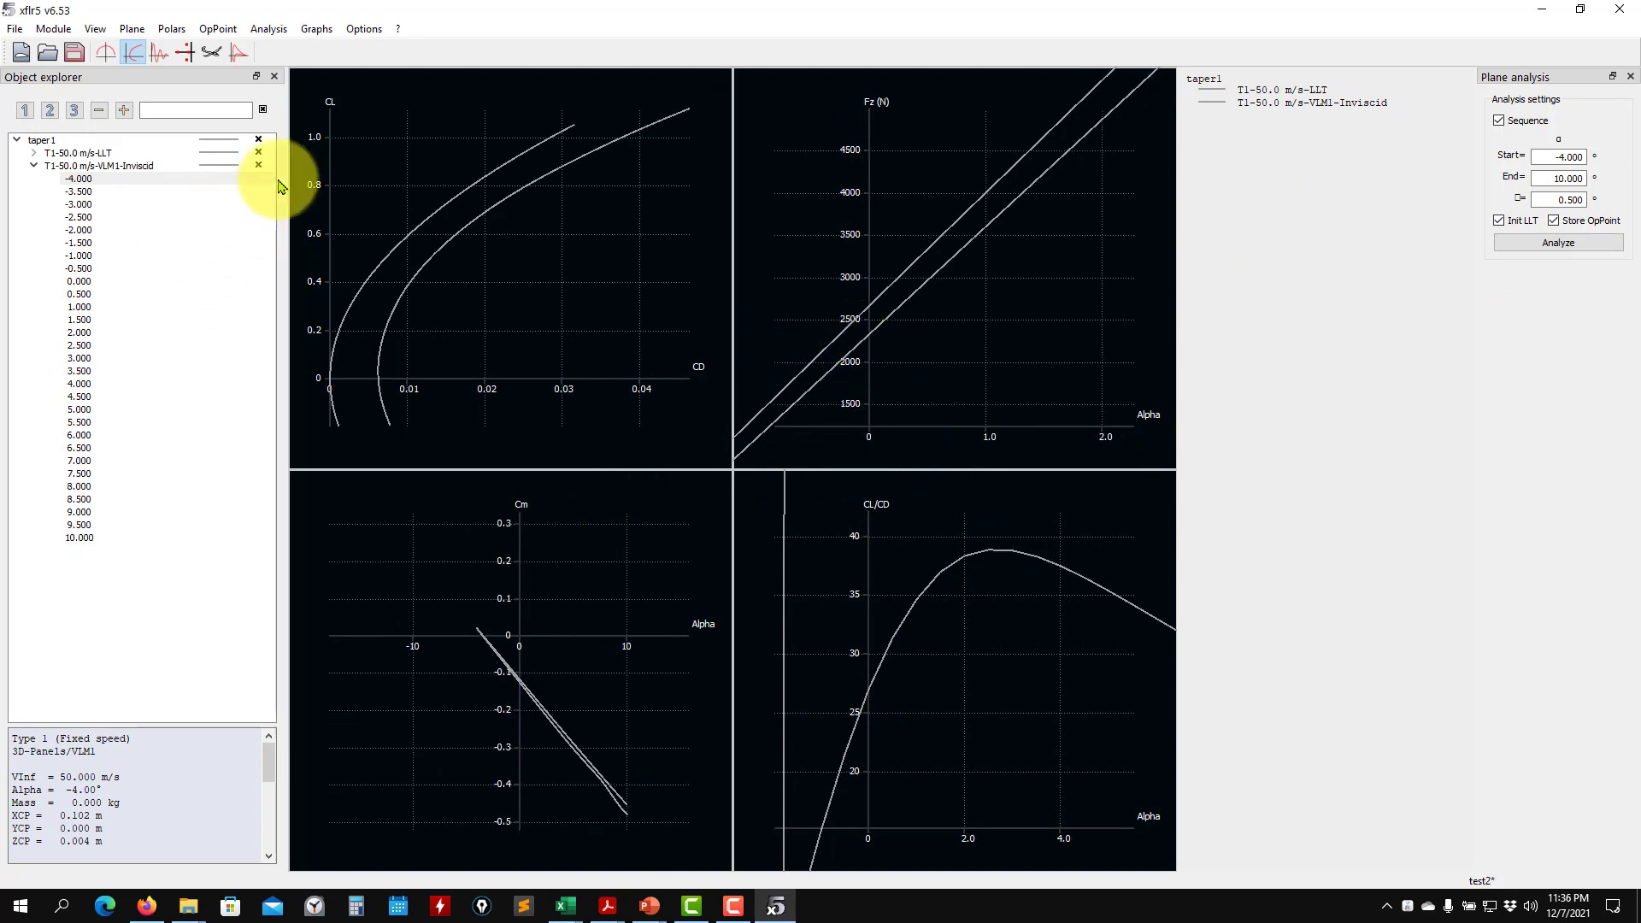
right_click(211, 157)
right_click(203, 168)
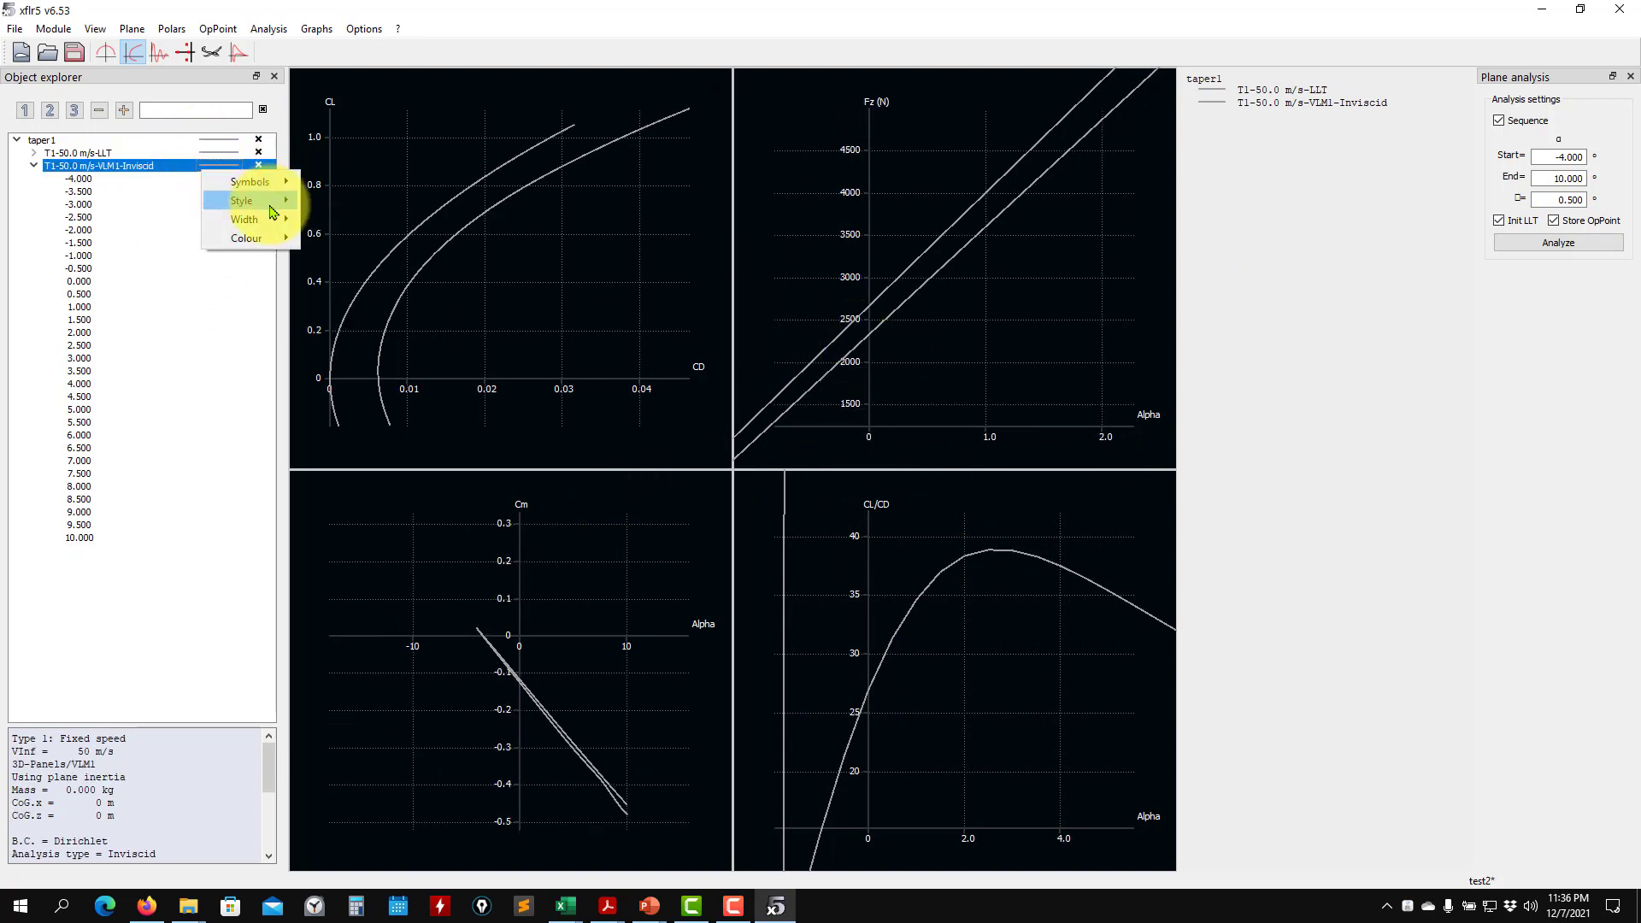
mouse_move(256, 238)
left_click(342, 257)
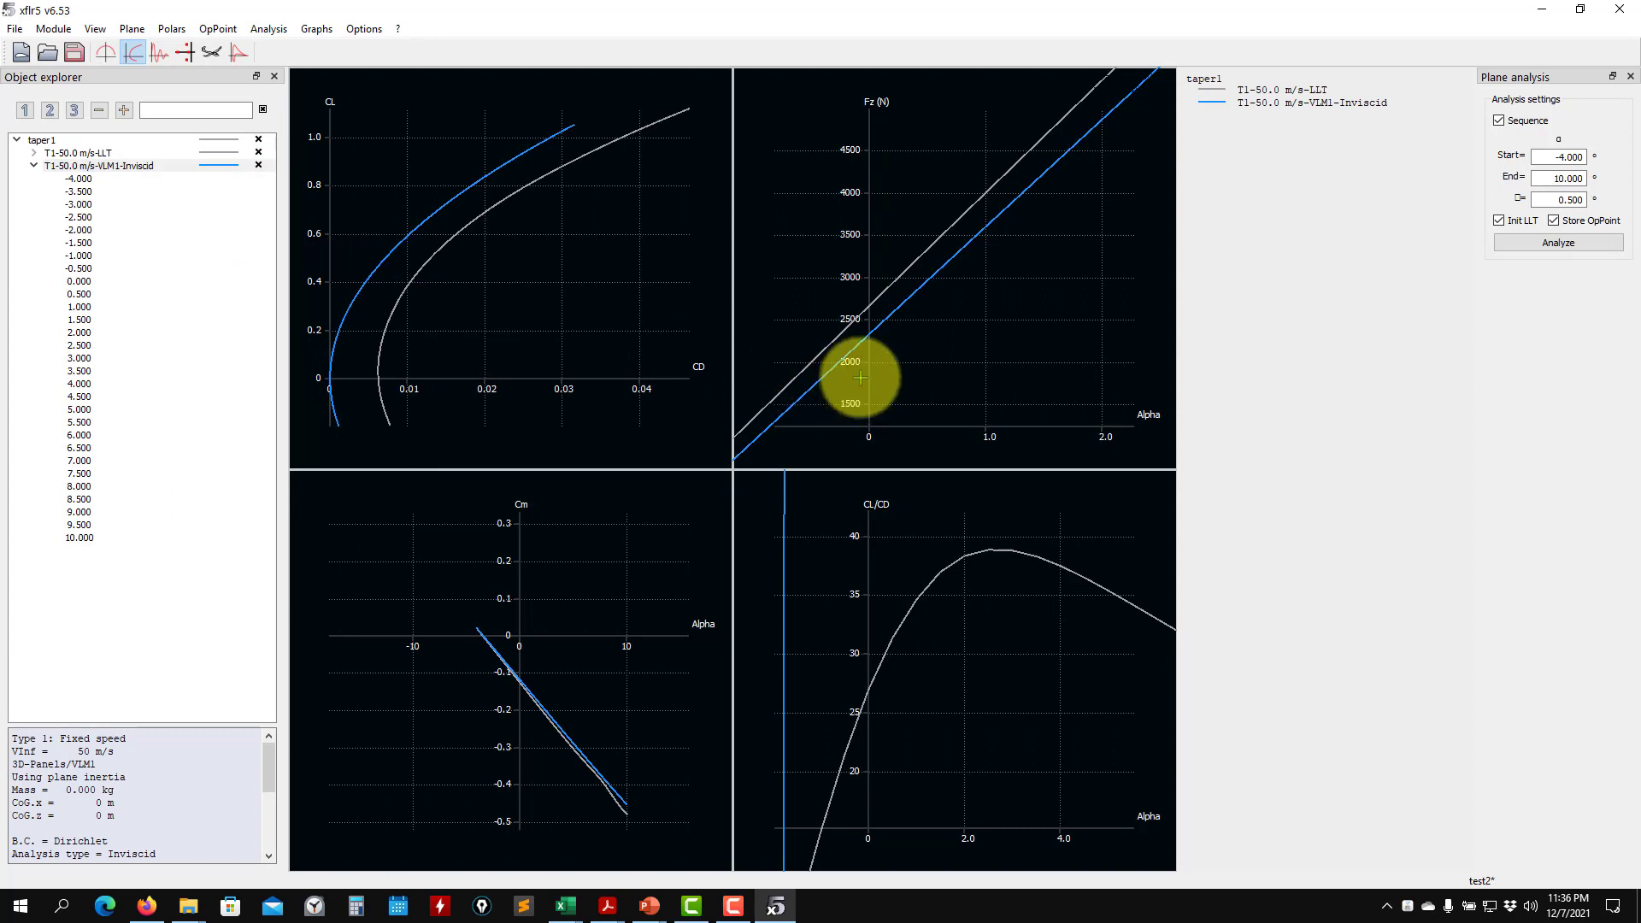
Compare the LLT and VLM1 inviscid curves in the Fz, Cm and CL/CD graphs
scroll(862, 364, "up", 5)
scroll(862, 365, "up", 3)
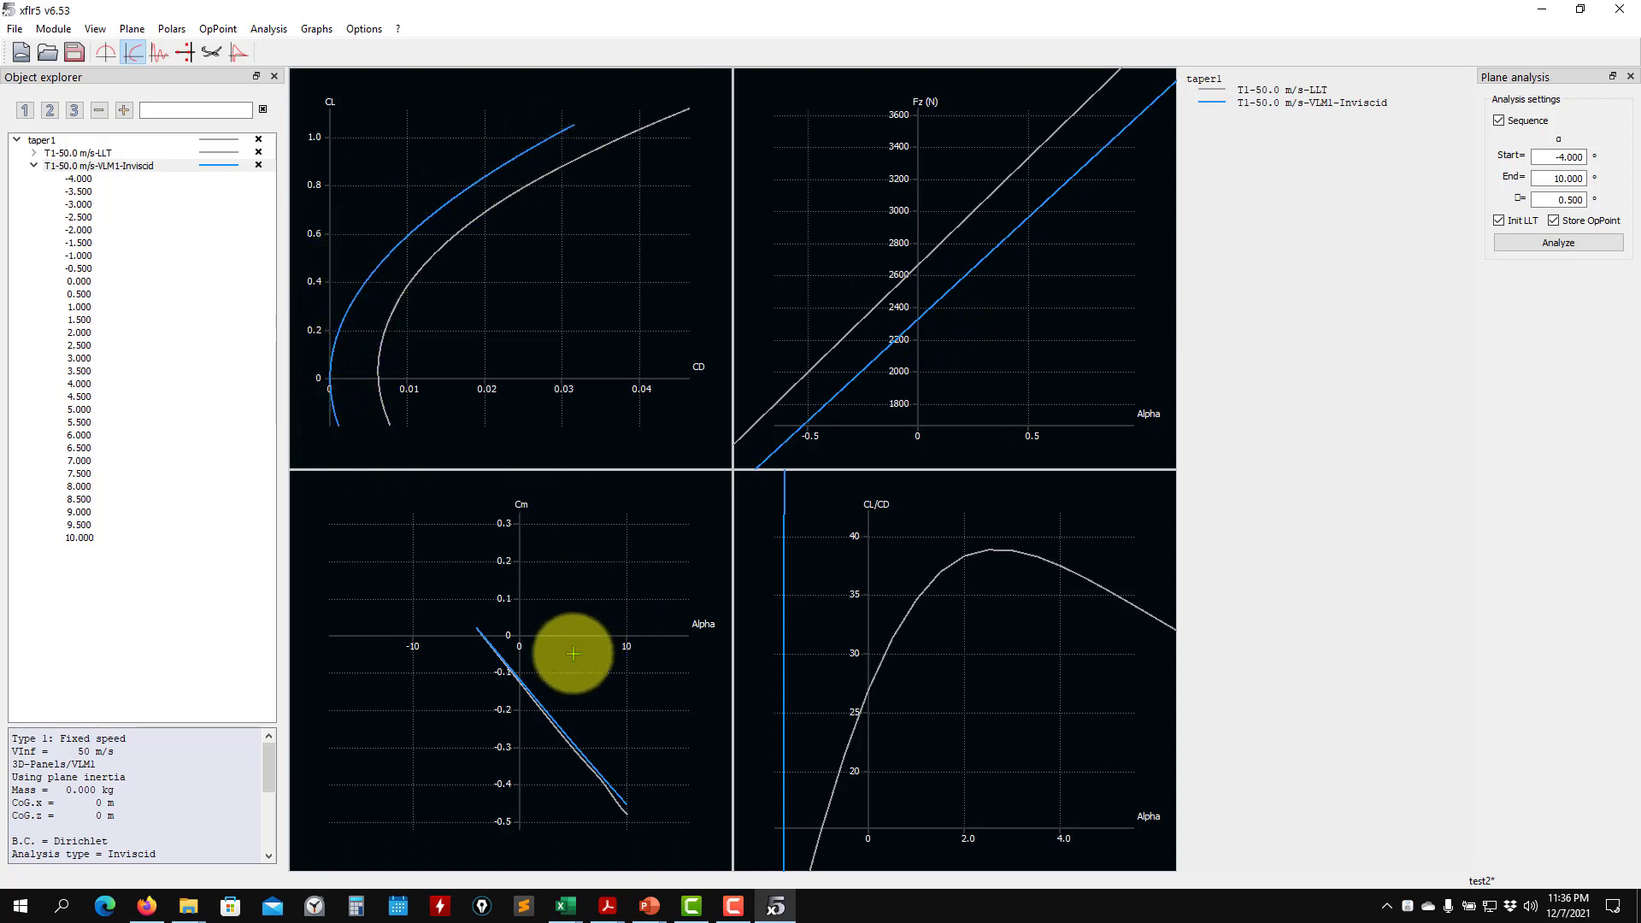
left_click_drag(572, 653, 550, 579)
scroll(885, 623, "down", 3)
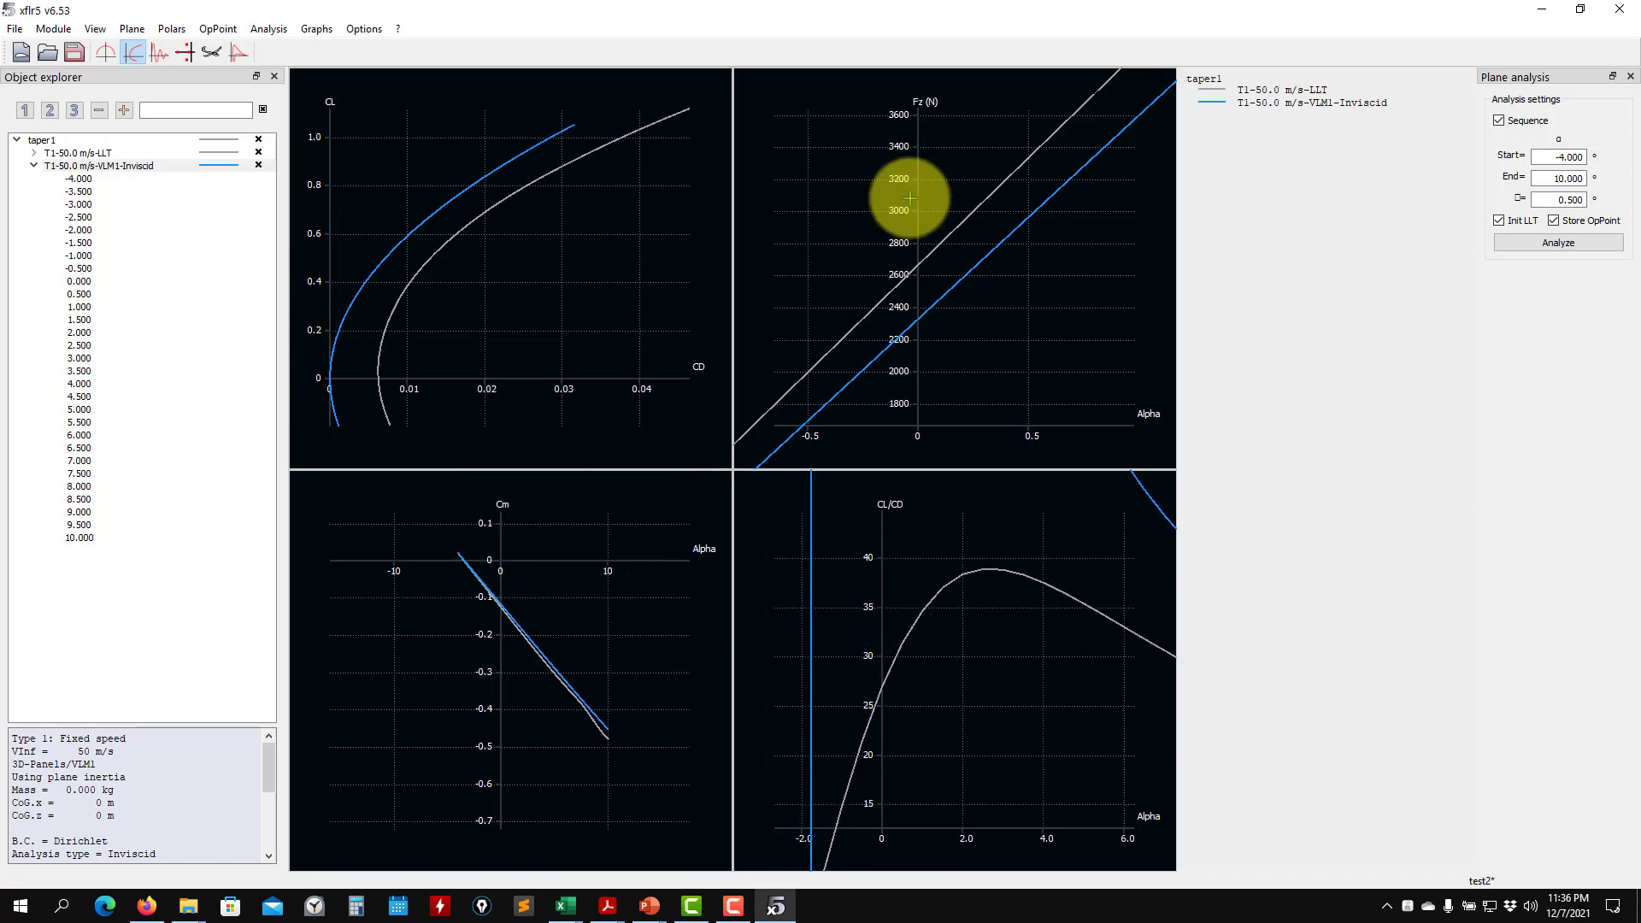
left_click_drag(910, 198, 894, 342)
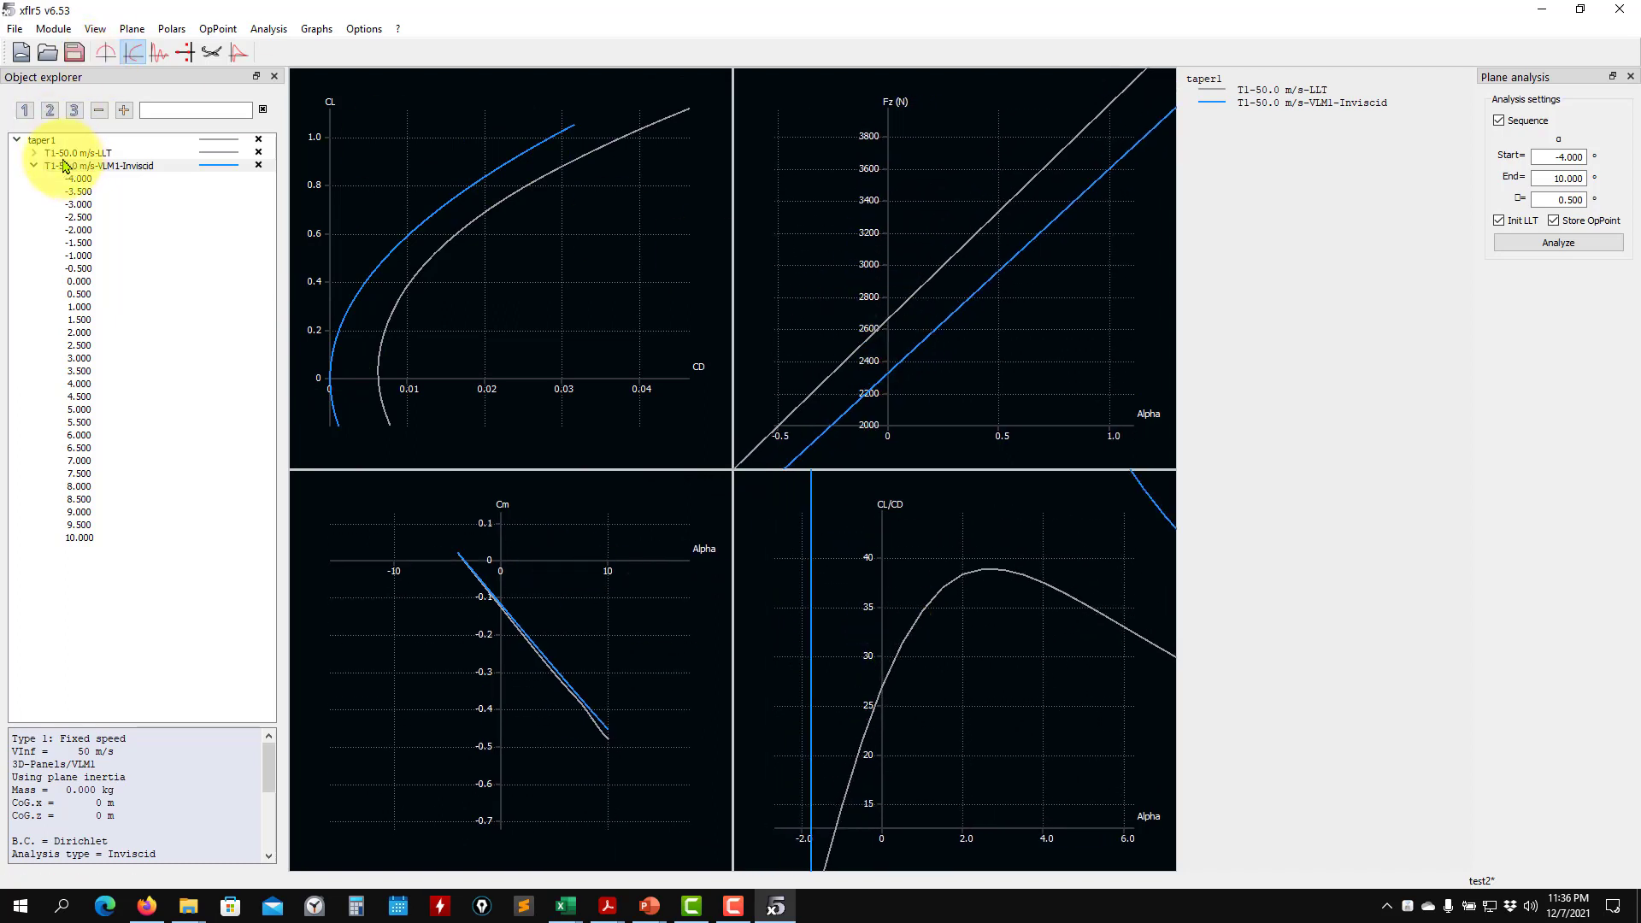
Define a Type 1 inviscid analysis for taper1 using the ring vortex method (VLM2) and run it from -4° to 10°
left_click(34, 167)
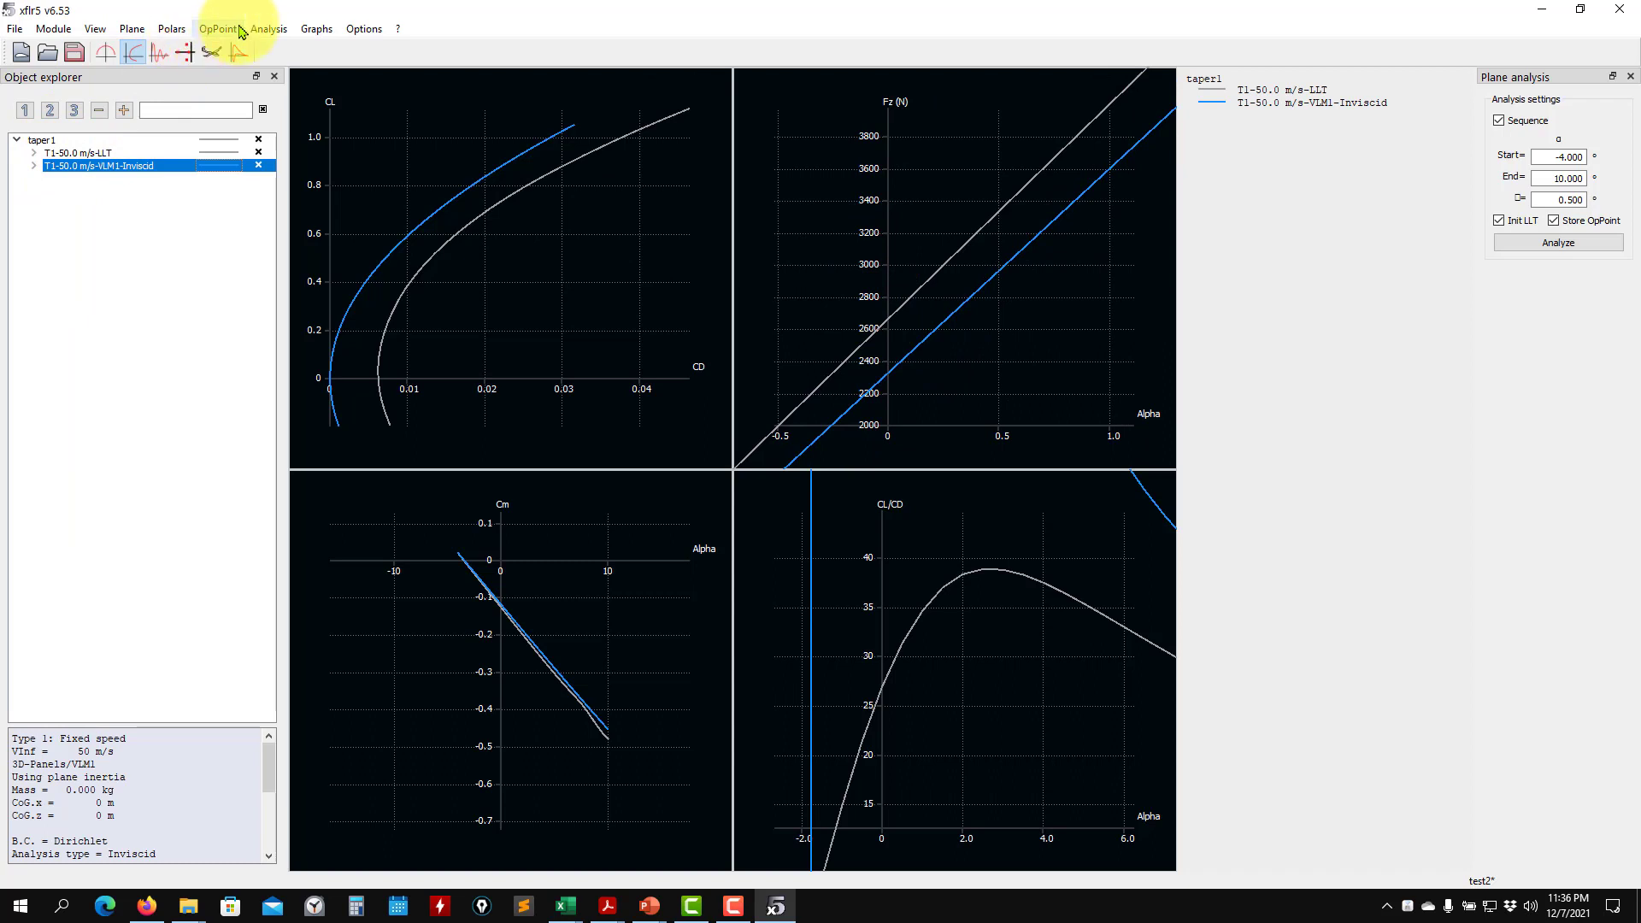
left_click(265, 29)
left_click(278, 48)
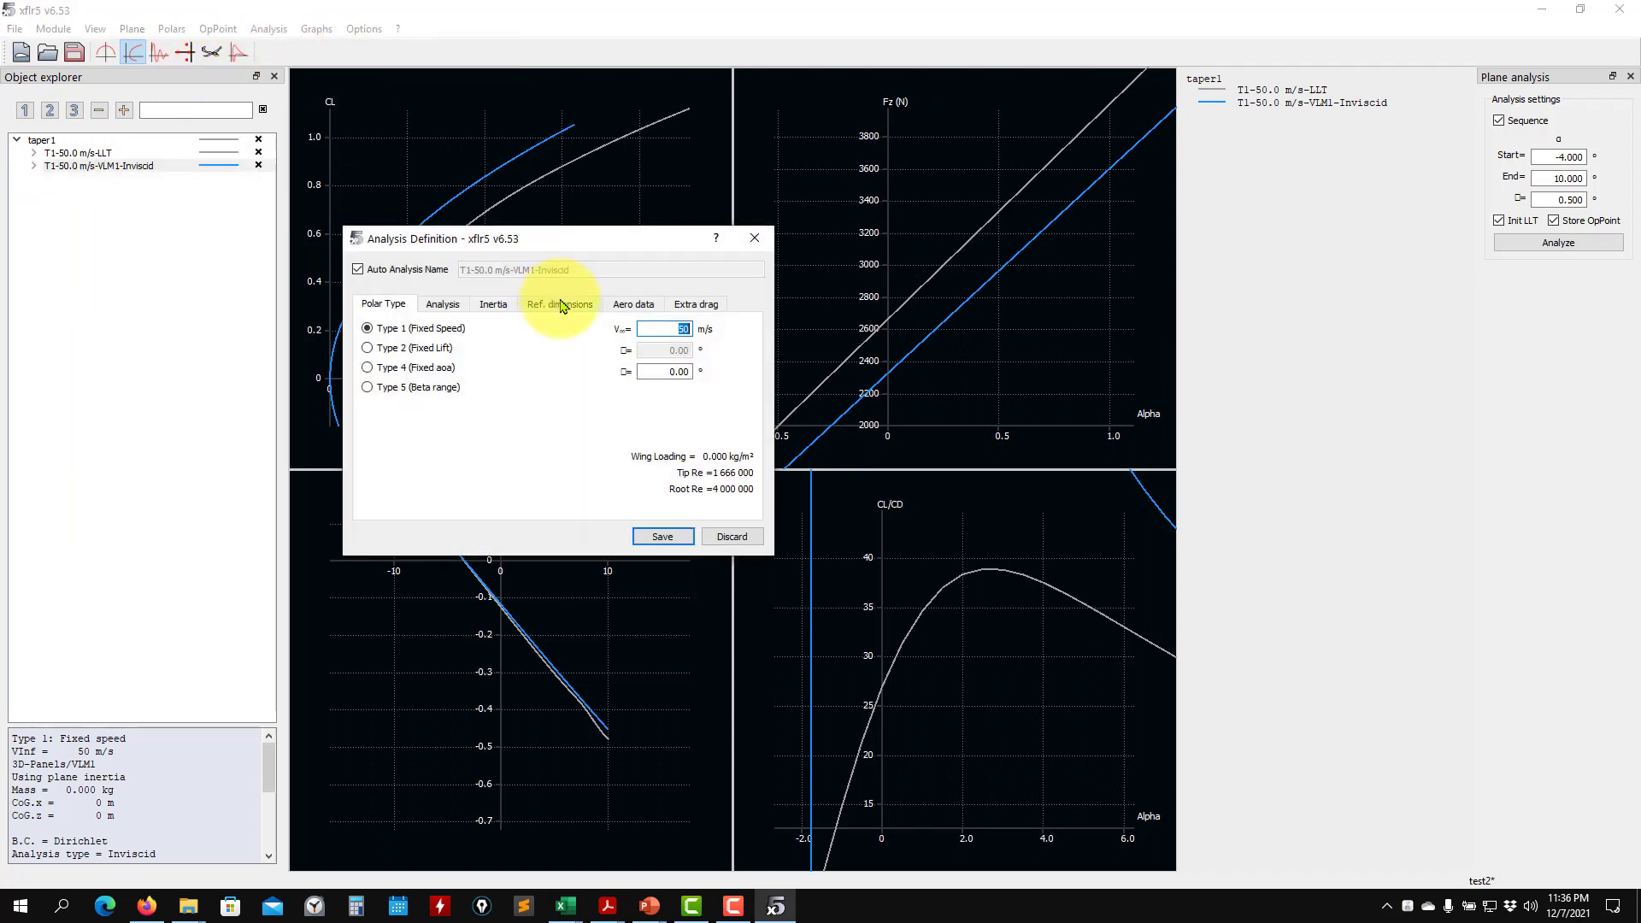
left_click(443, 304)
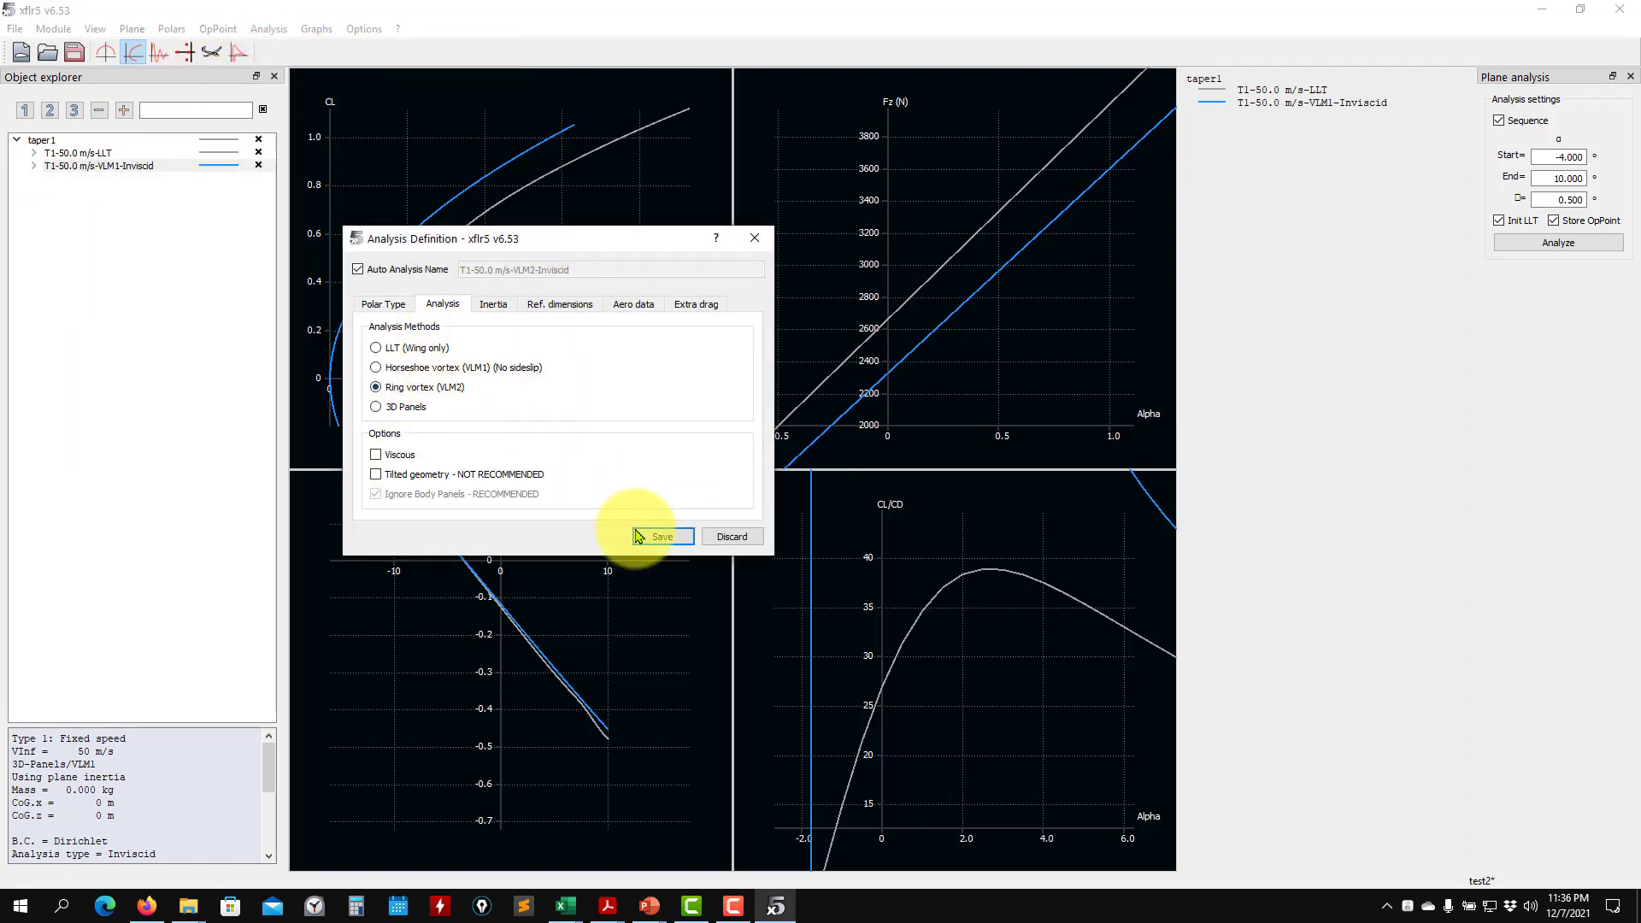
left_click(663, 536)
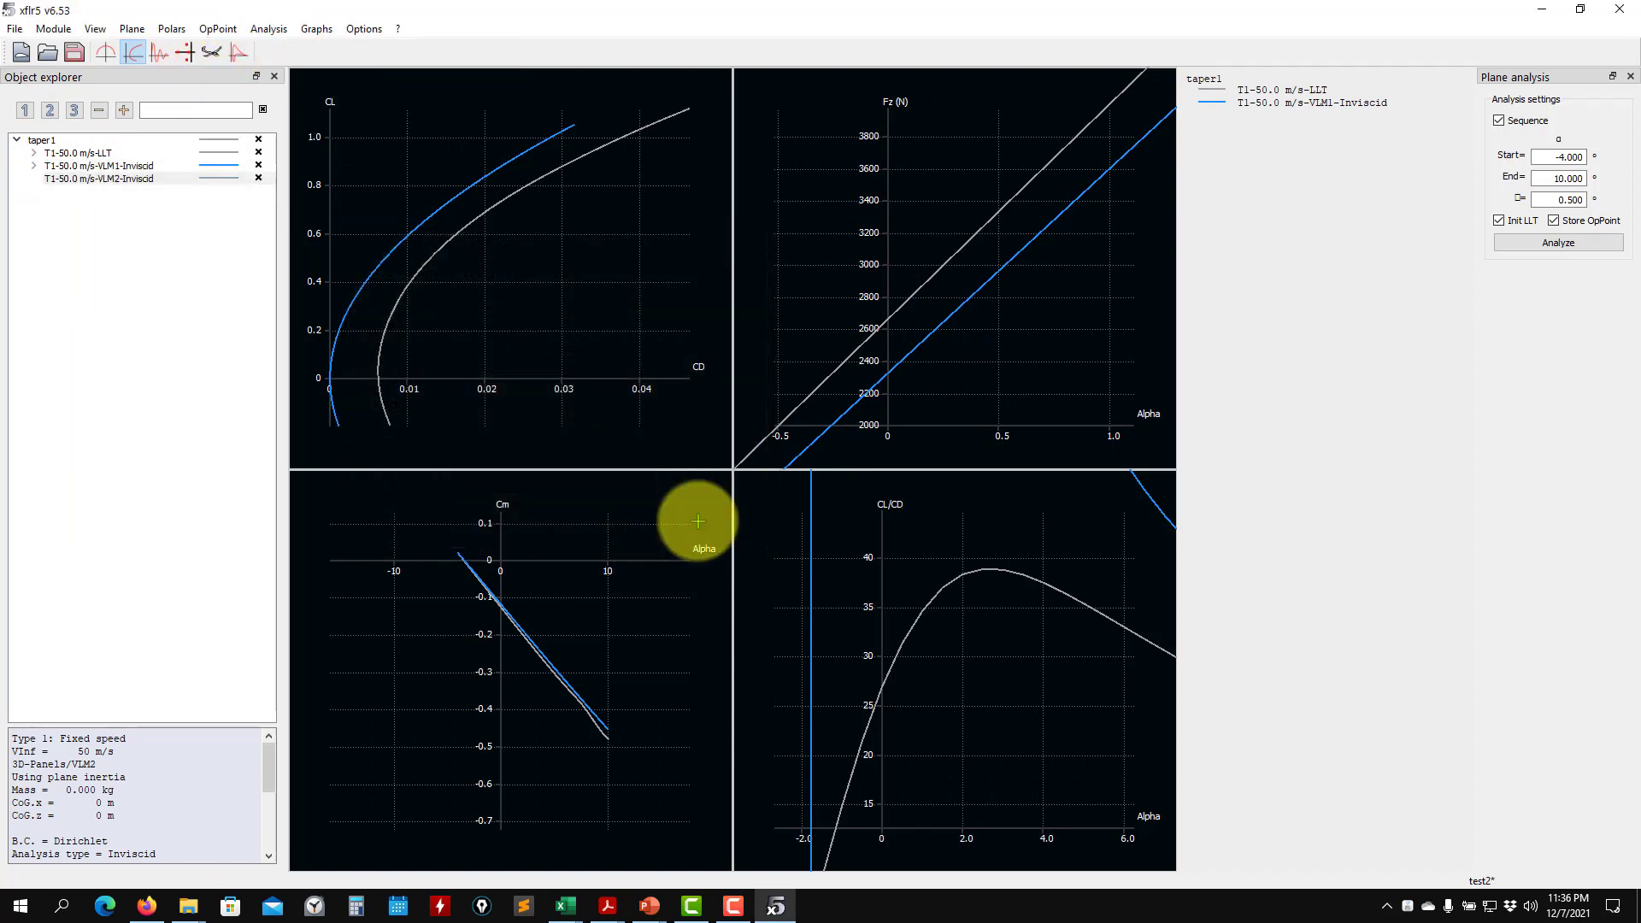
left_click(1558, 244)
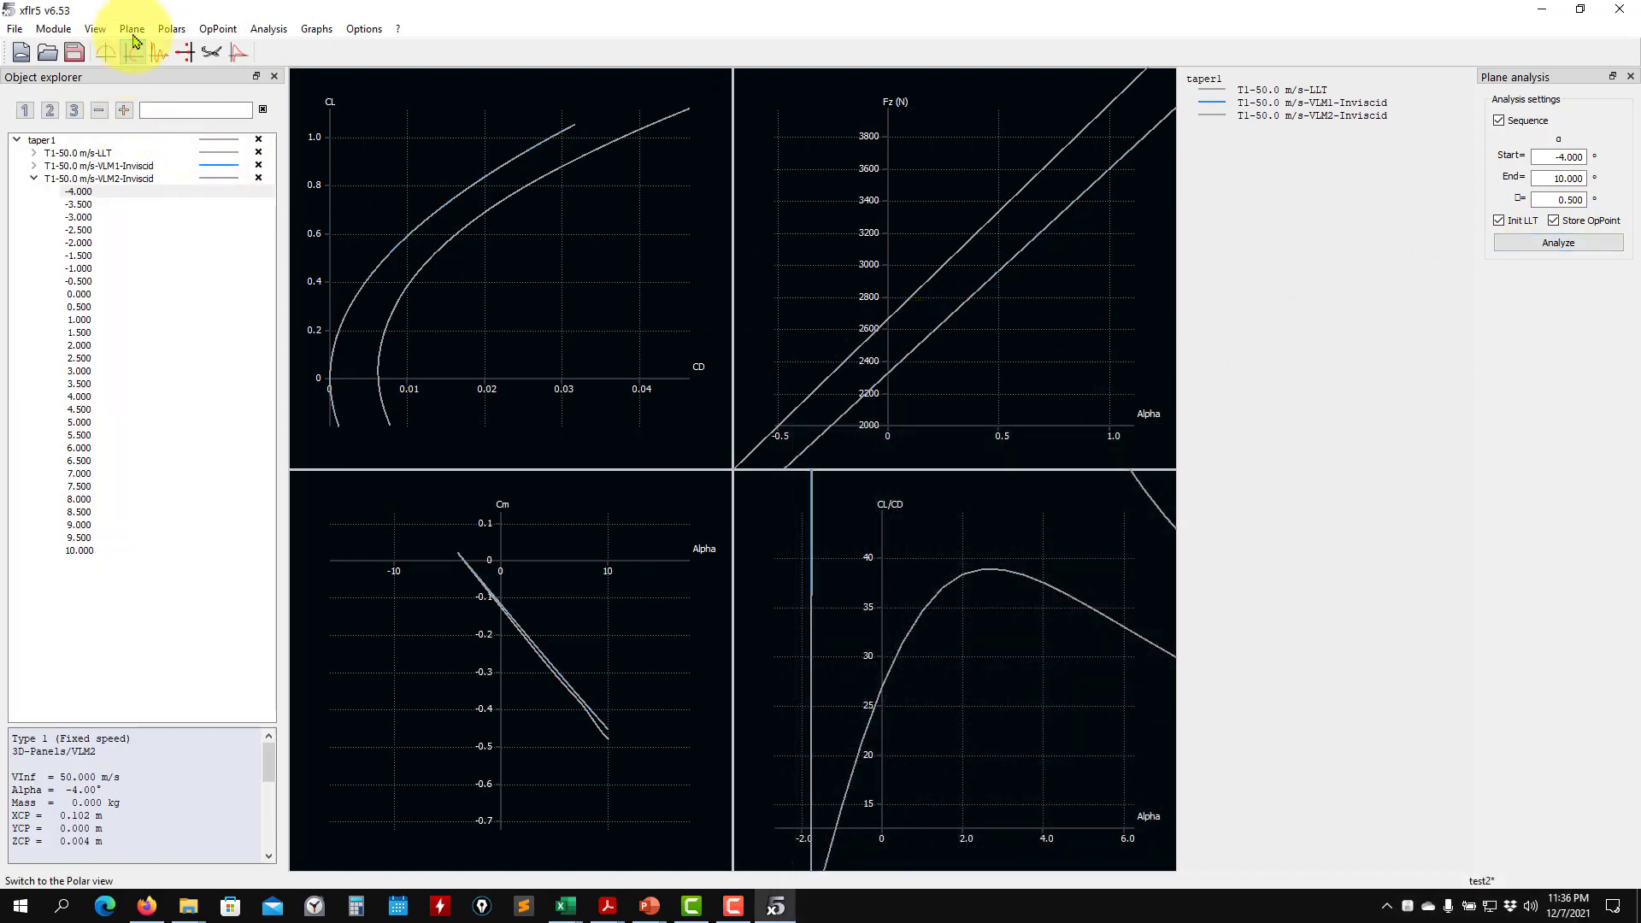
Define a Type 1 inviscid analysis for taper1 using the 3D Panels method and run it from -4° to 10°
left_click(267, 28)
left_click(274, 48)
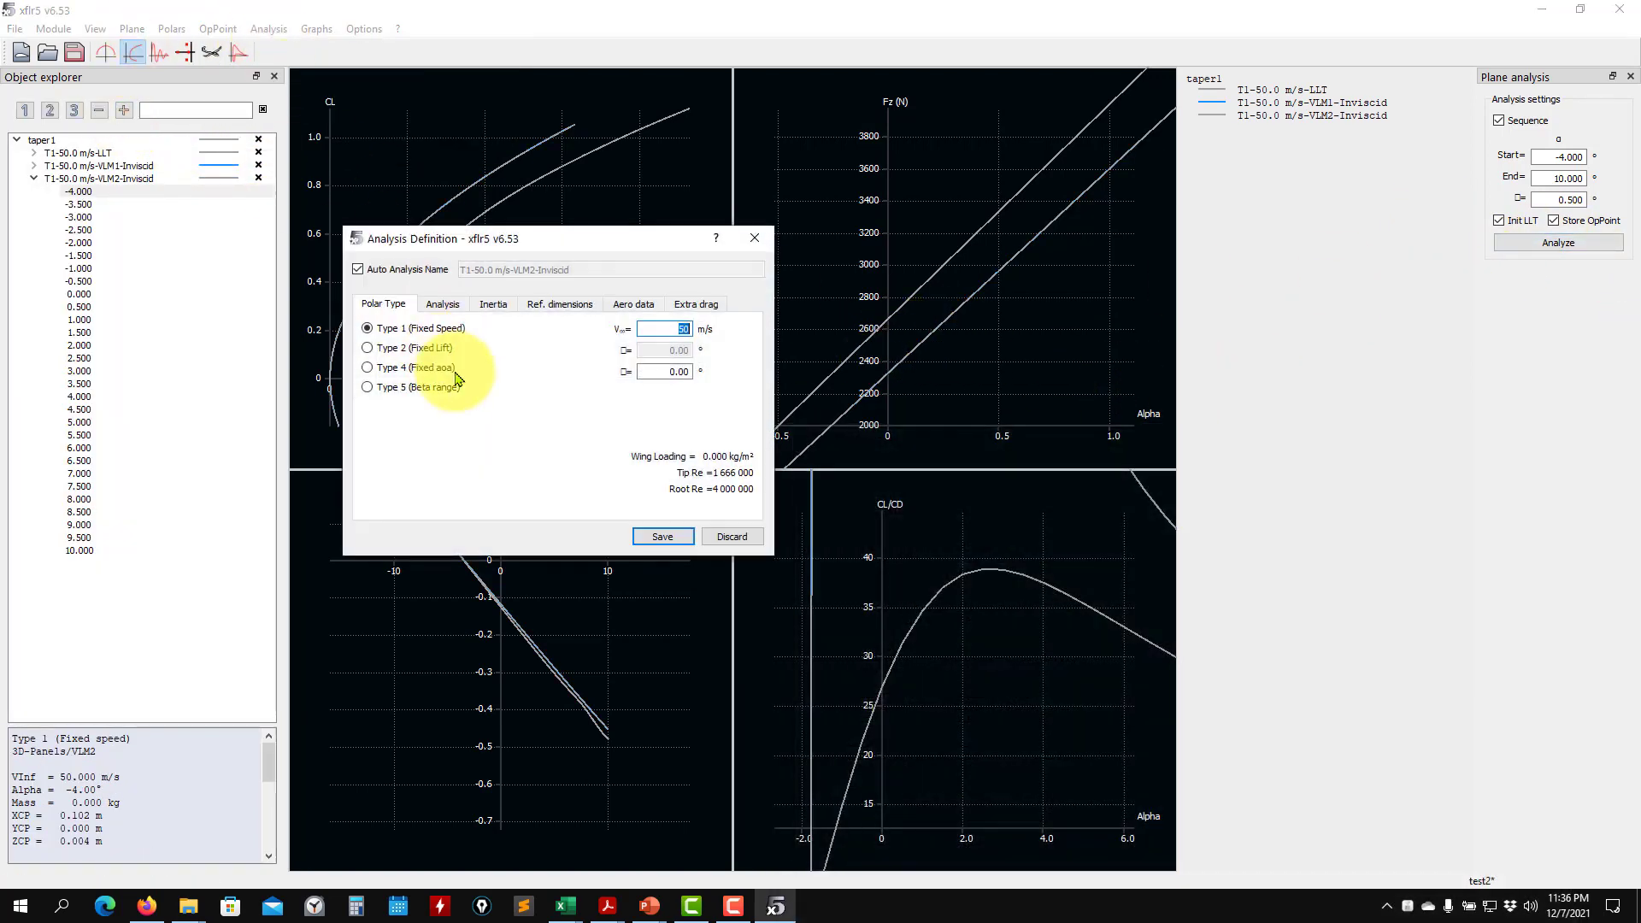
left_click(442, 305)
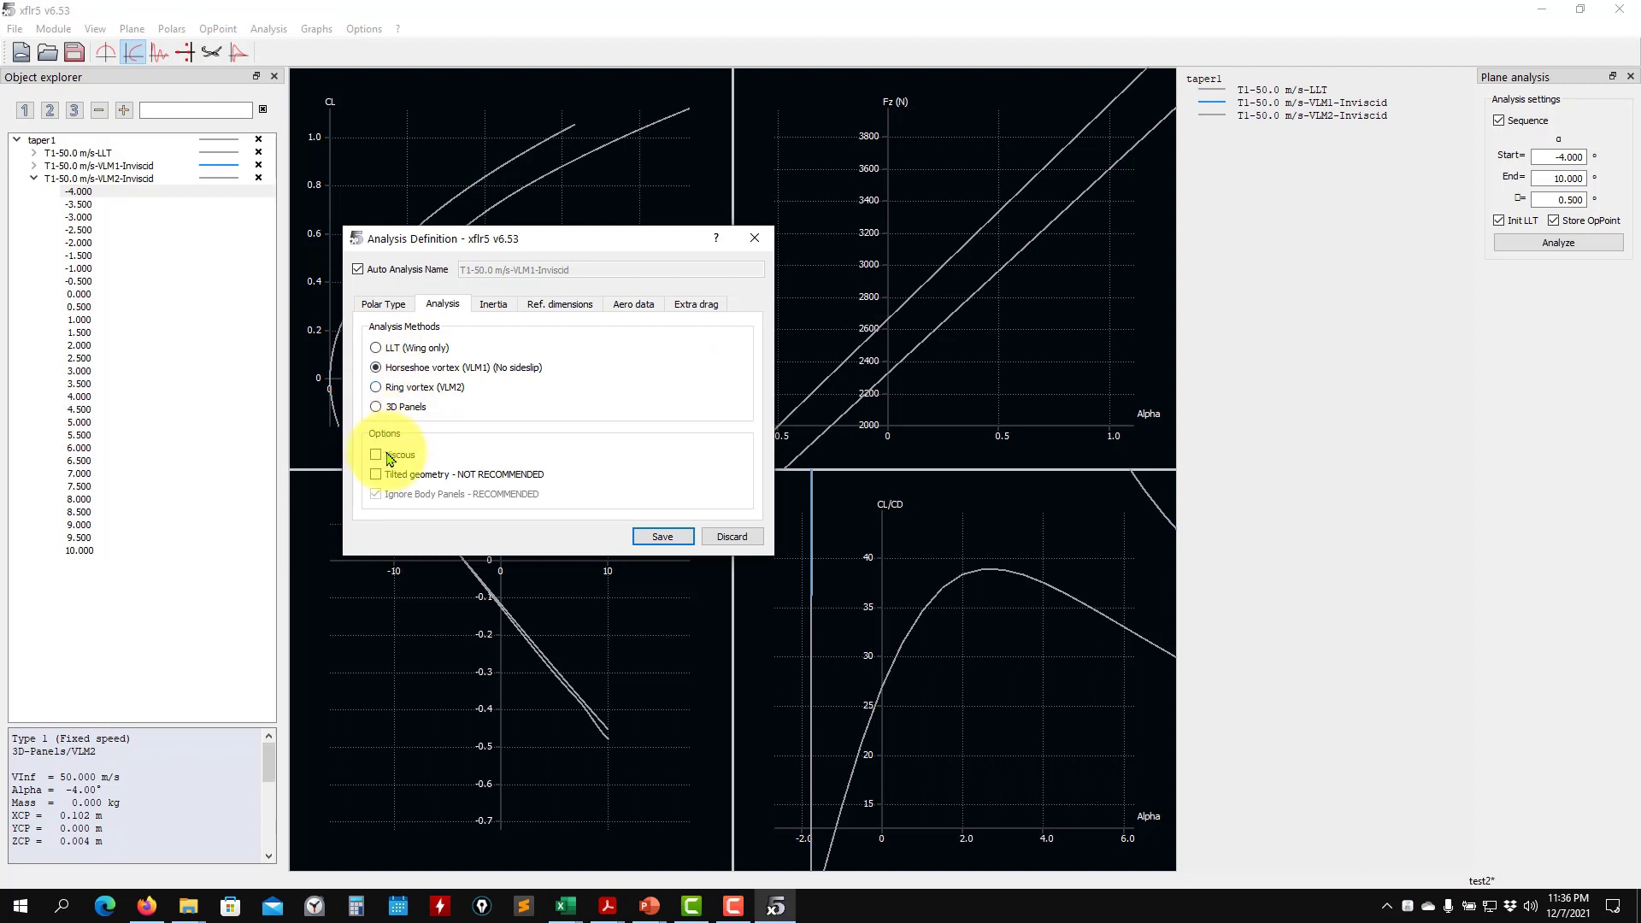
left_click(401, 407)
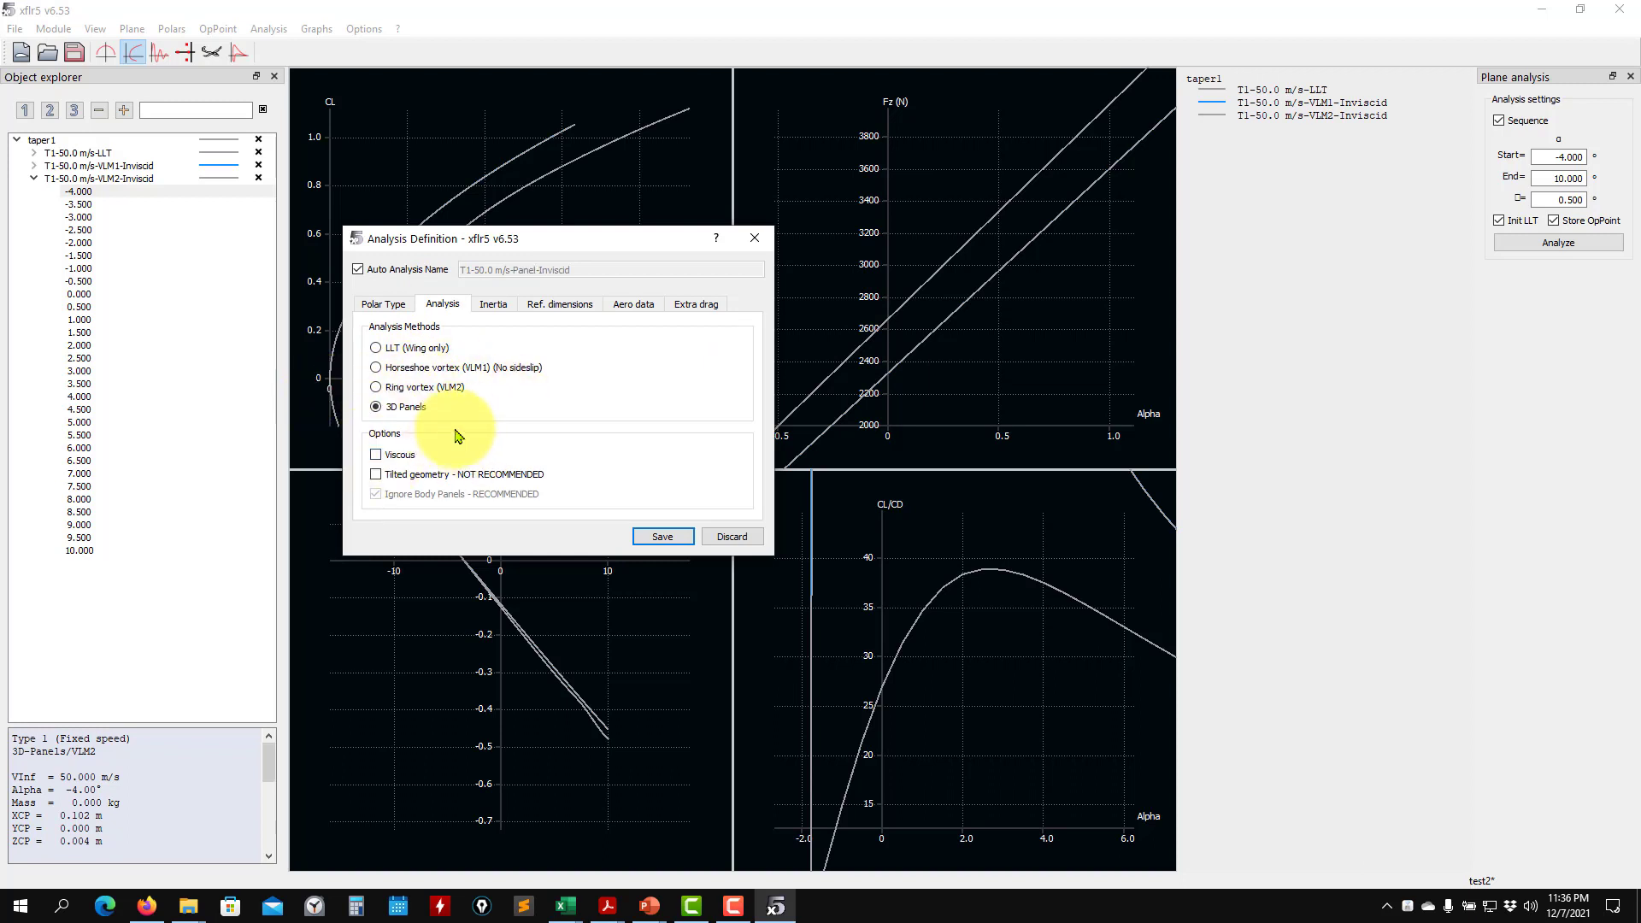
left_click(664, 537)
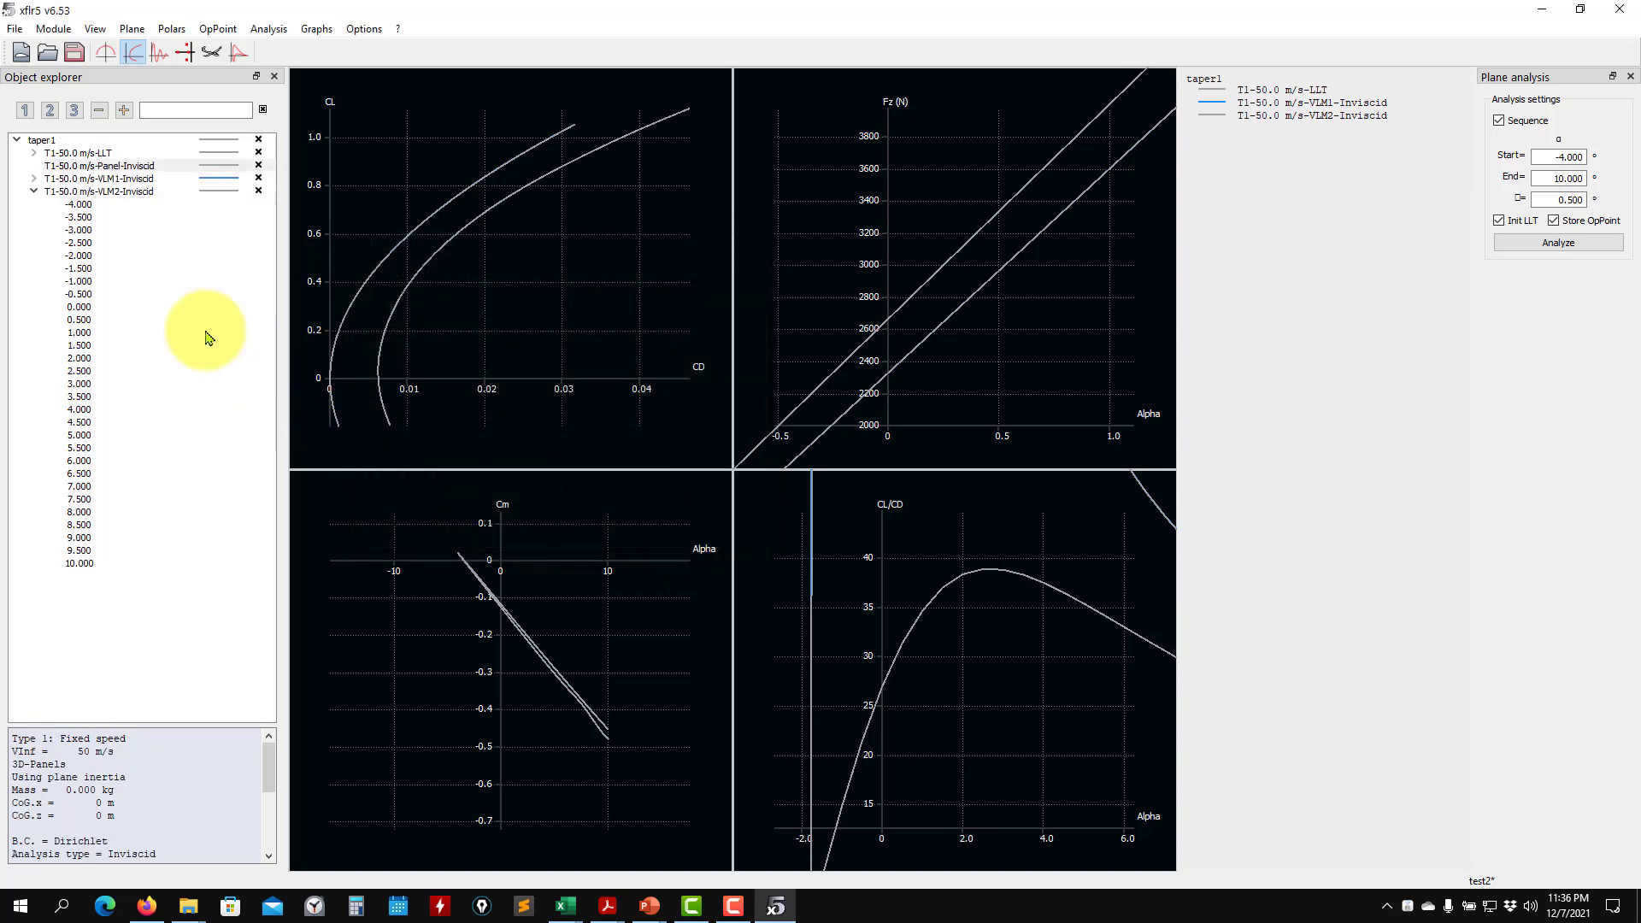
left_click(32, 192)
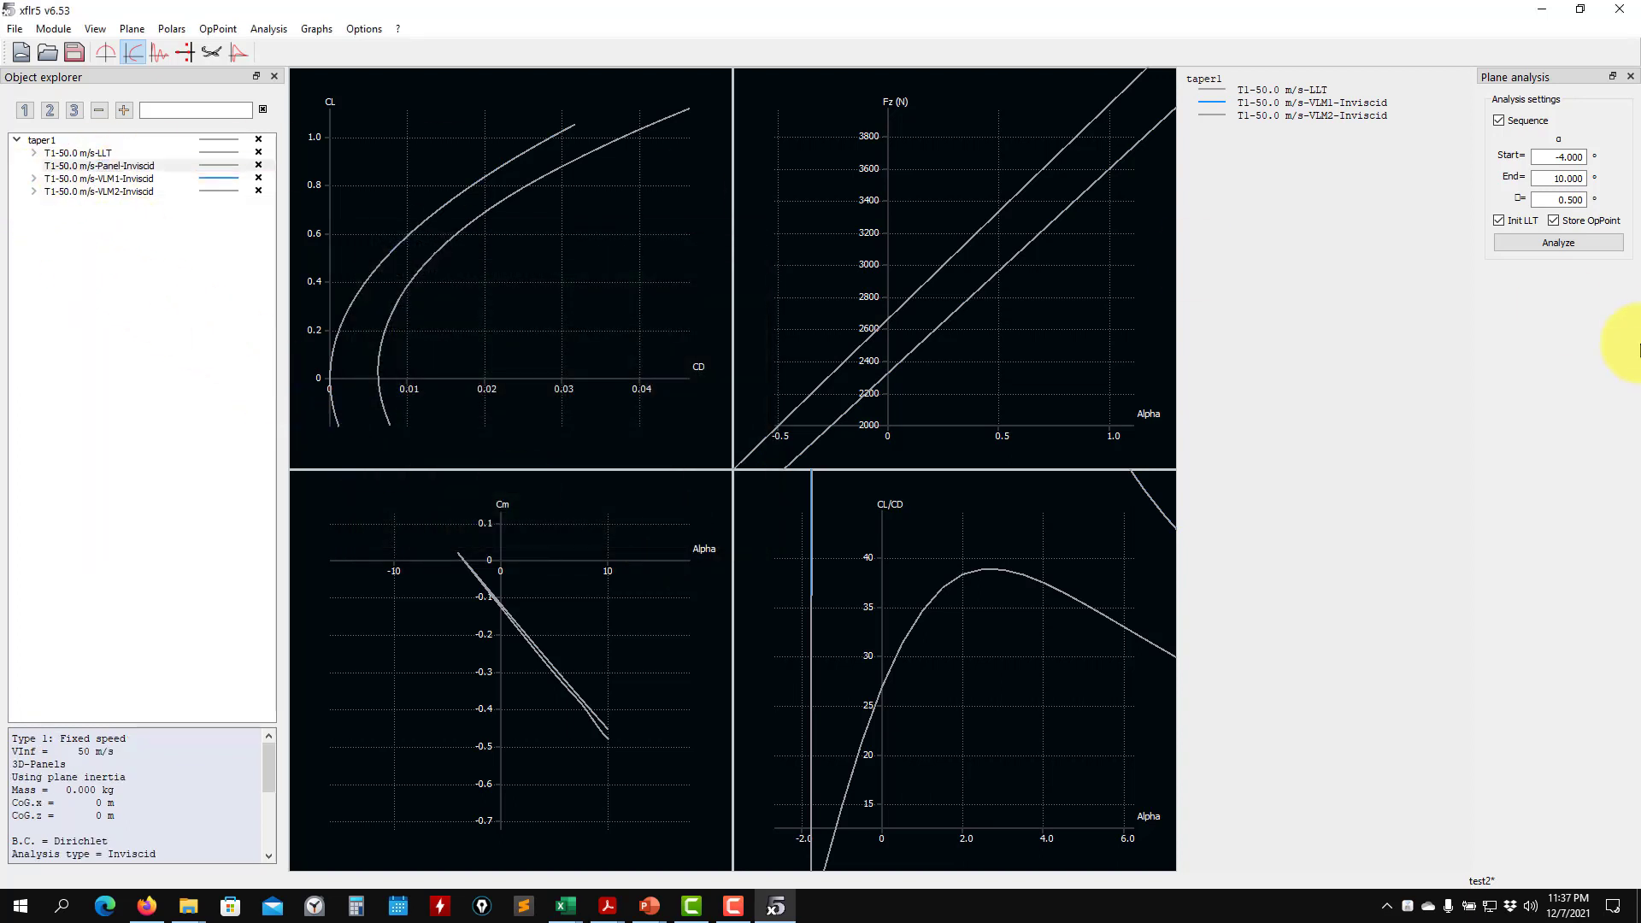
left_click(1567, 247)
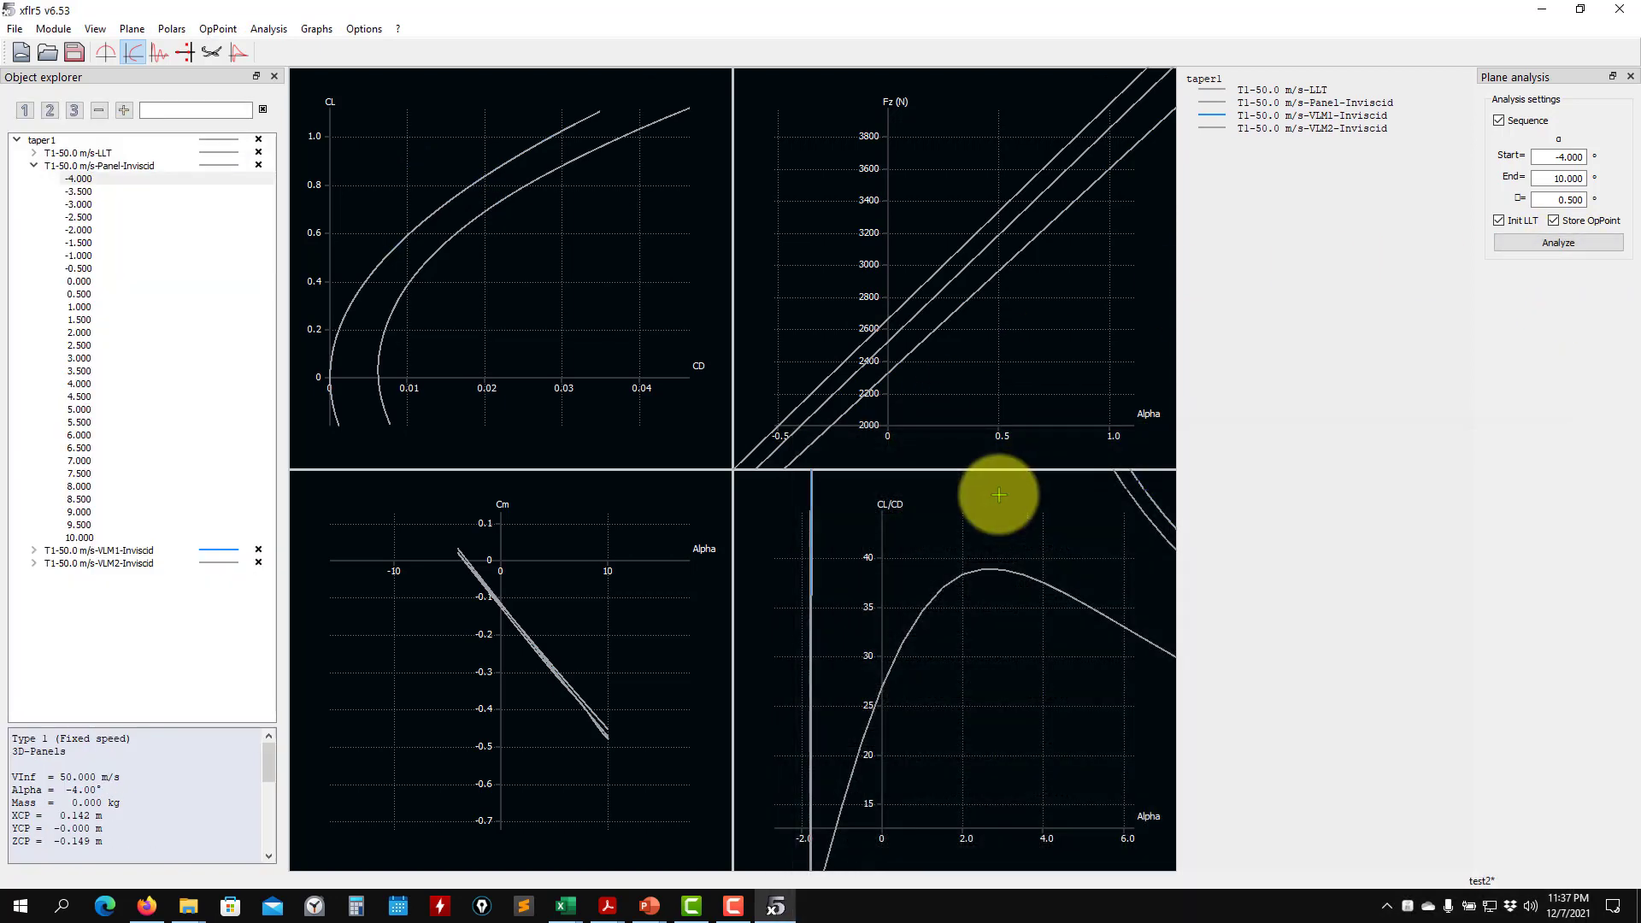
Hide the VLM2 curve and toggle the LLT and VLM1 curves to compare them with the 3D Panels polar
left_click(260, 560)
left_click(258, 550)
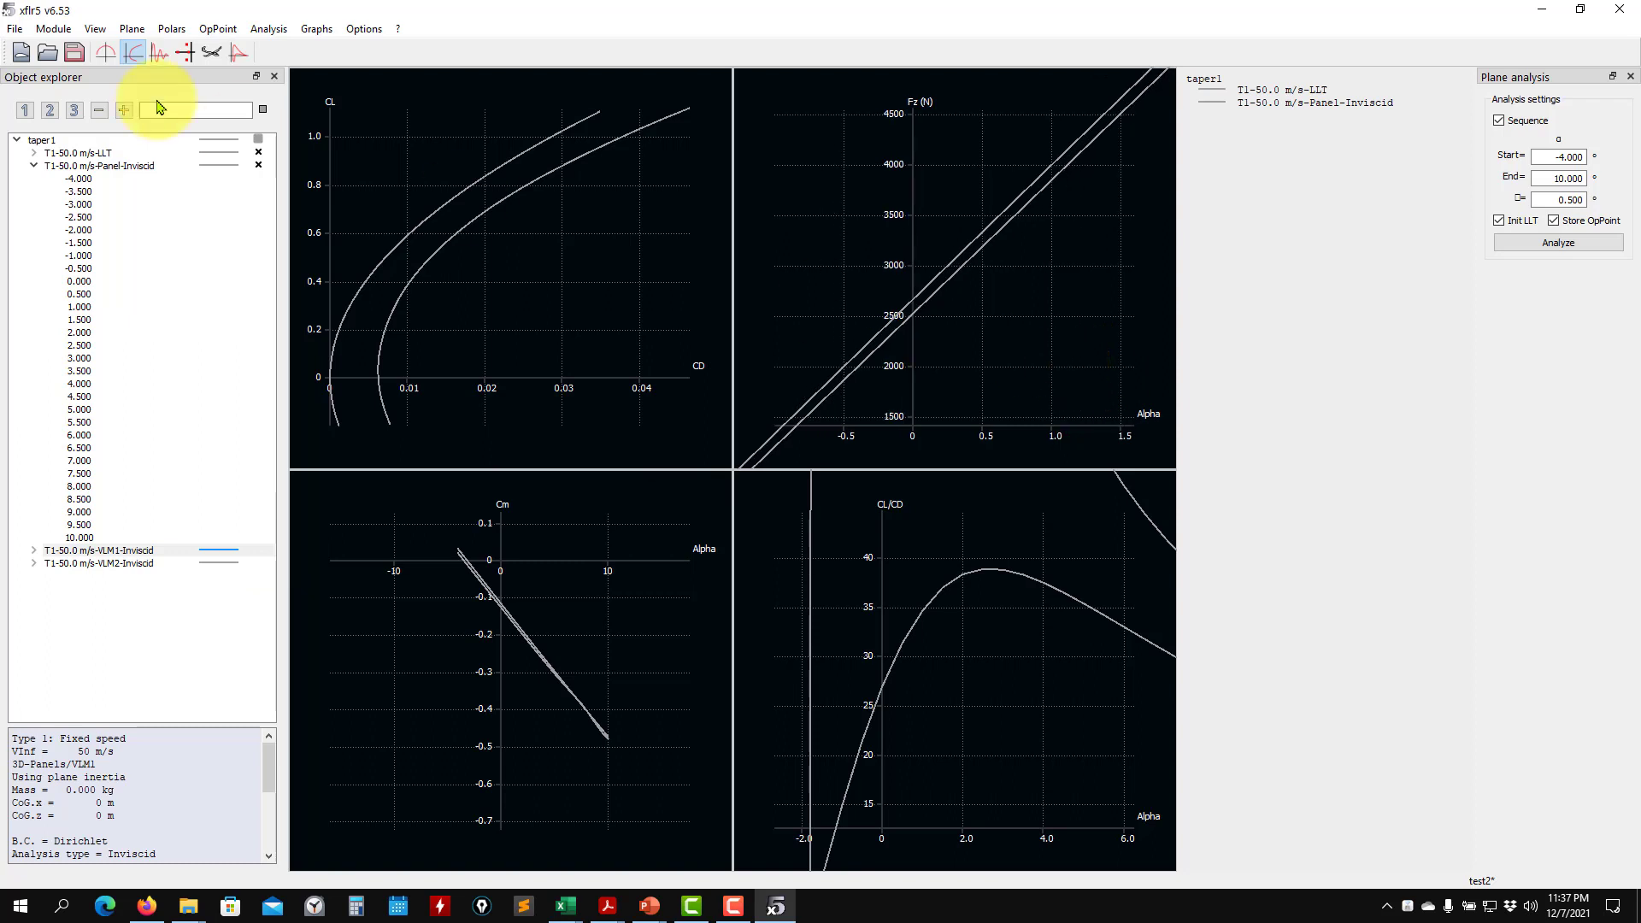
left_click(255, 154)
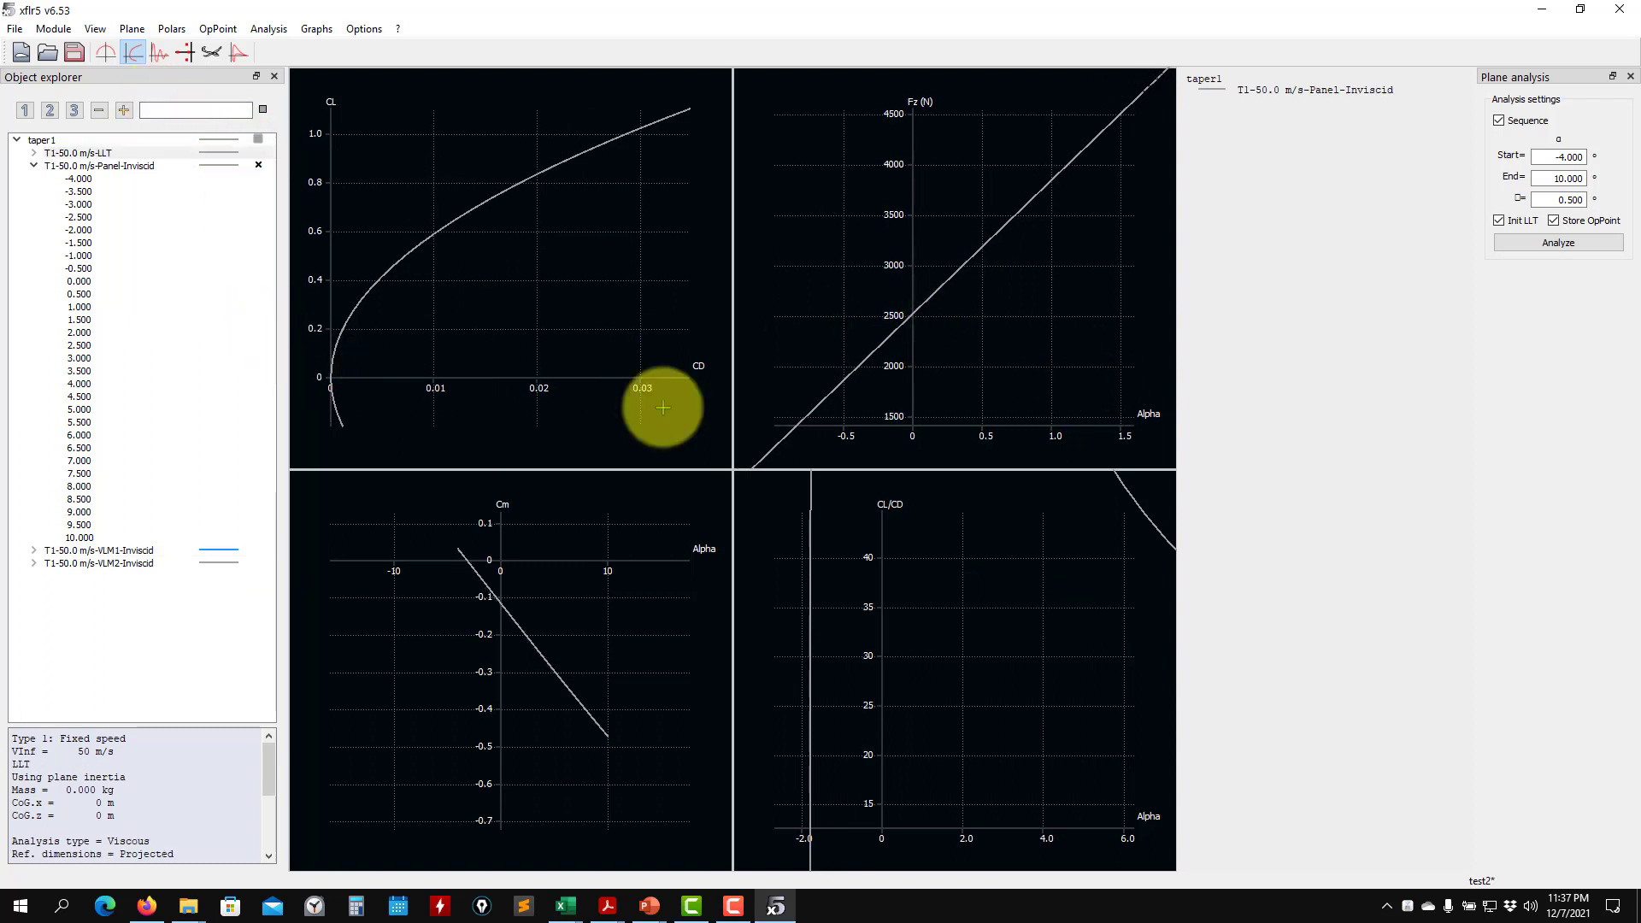
left_click(256, 550)
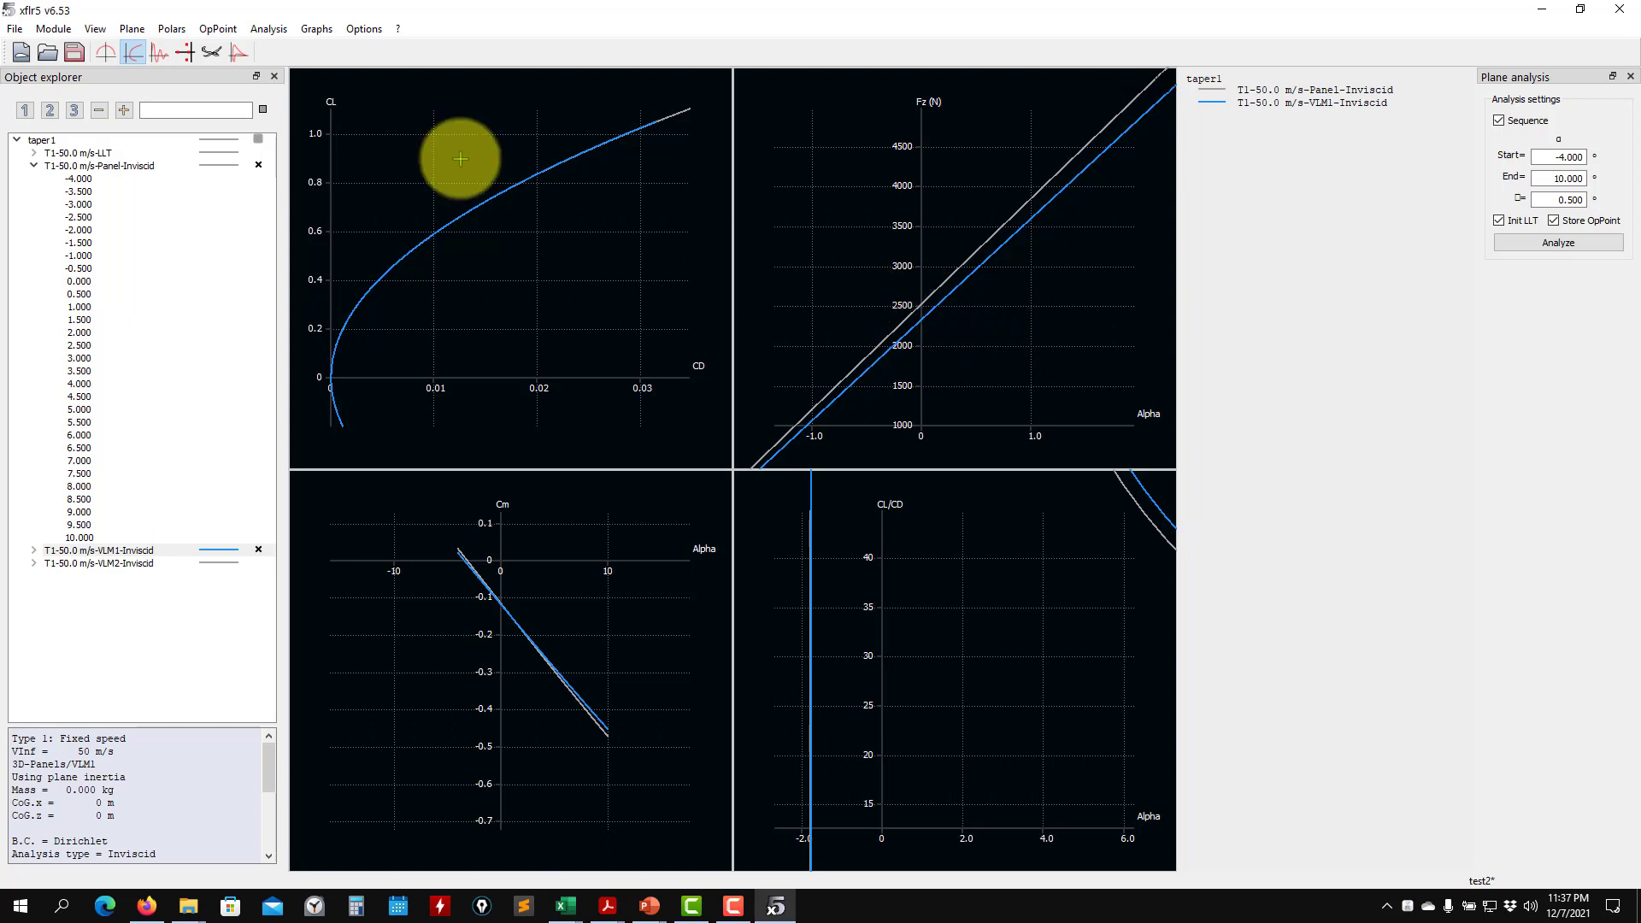
left_click(258, 152)
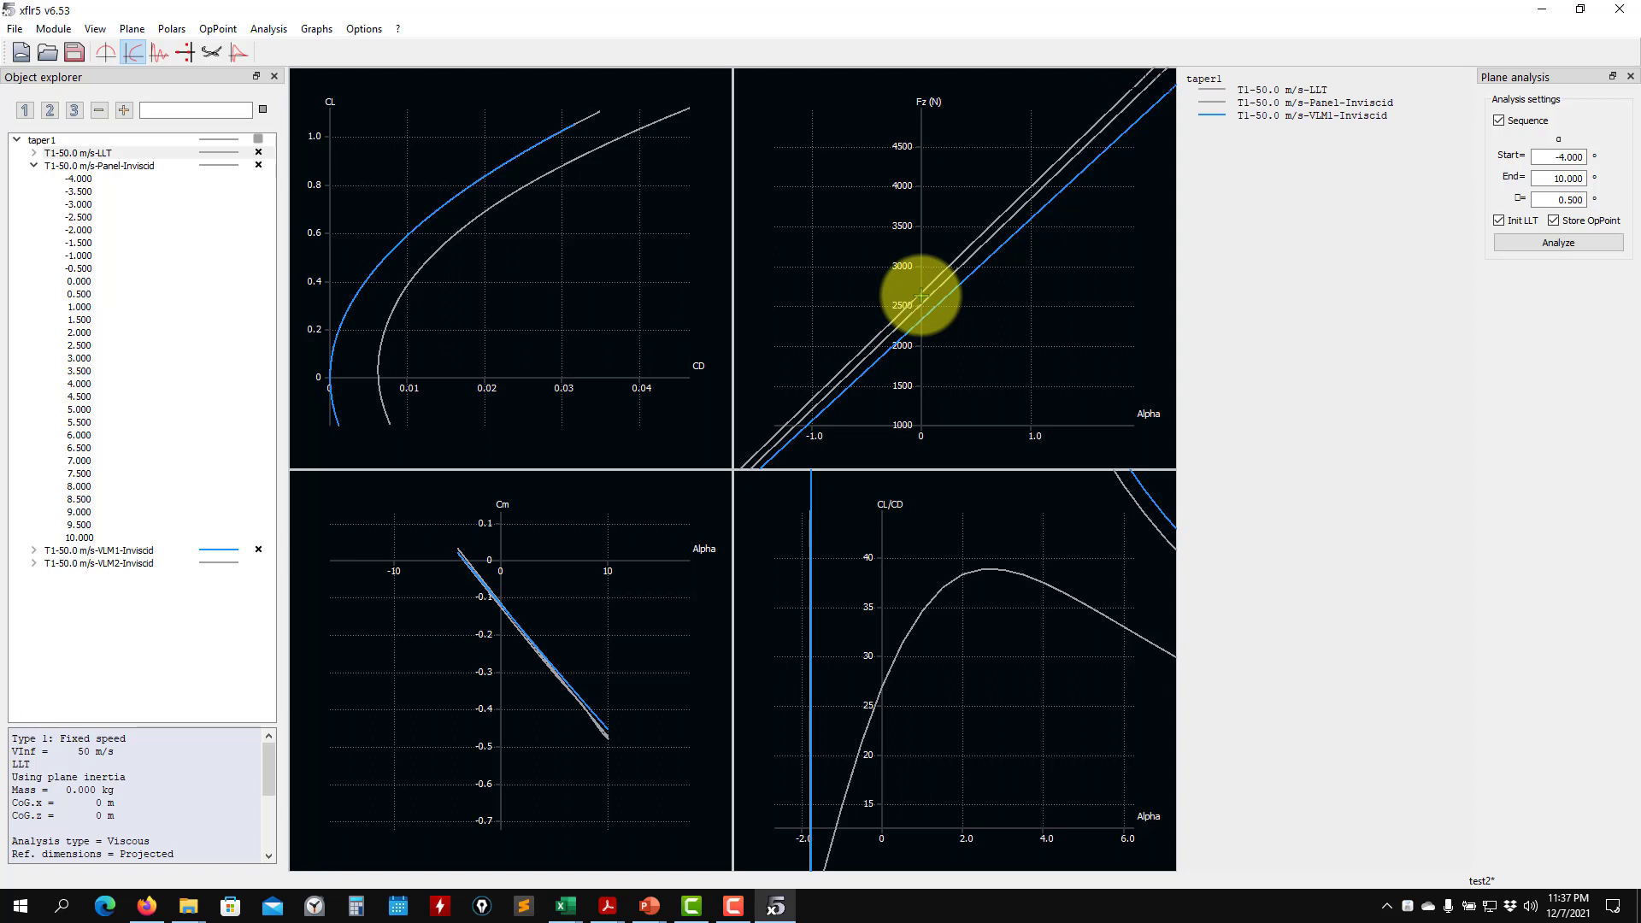
Examine the spacing of the LLT, Panel and VLM1 lift curves near 0° Alpha in the Fz graph
scroll(921, 297, "up", 5)
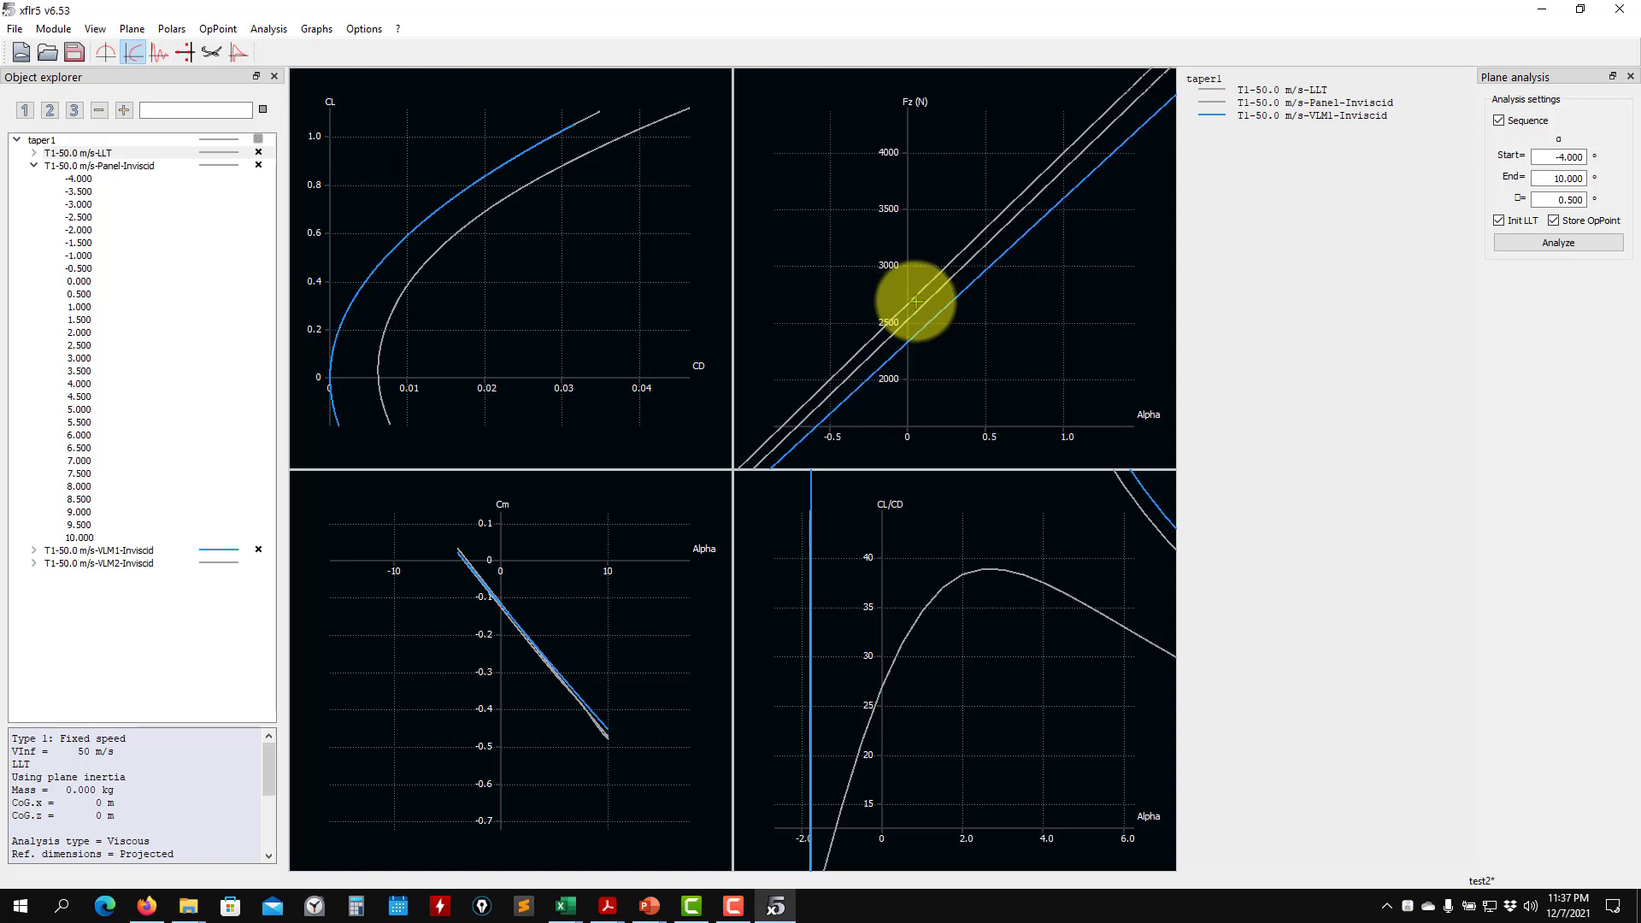
scroll(881, 323, "up", 2)
left_click_drag(881, 332, 944, 279)
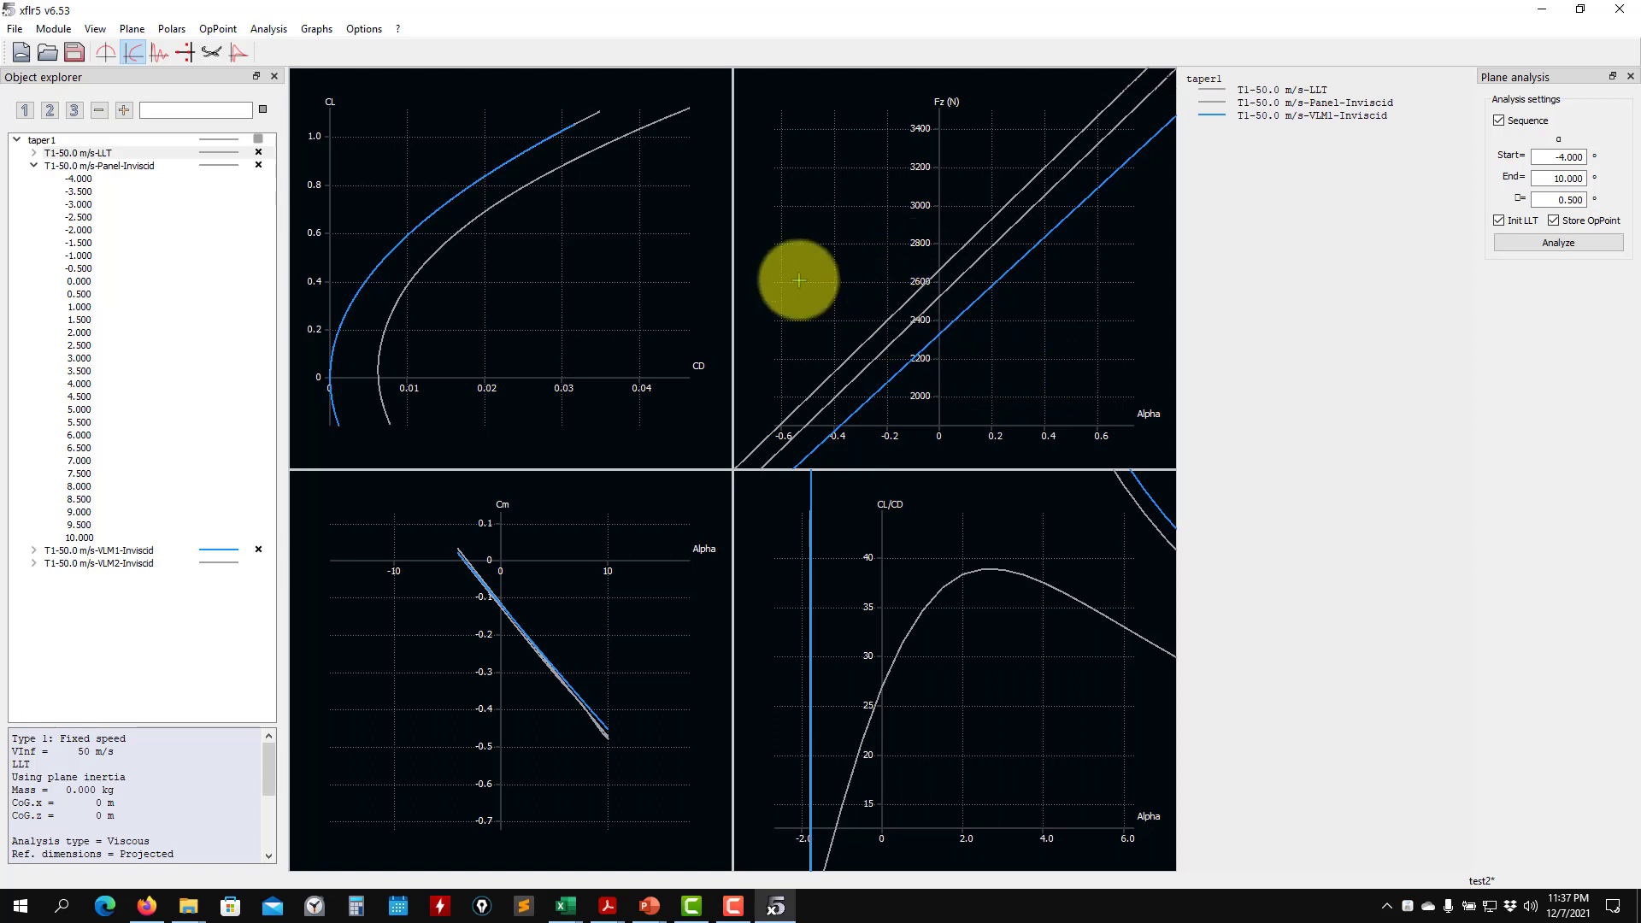
scroll(910, 320, "down", 1)
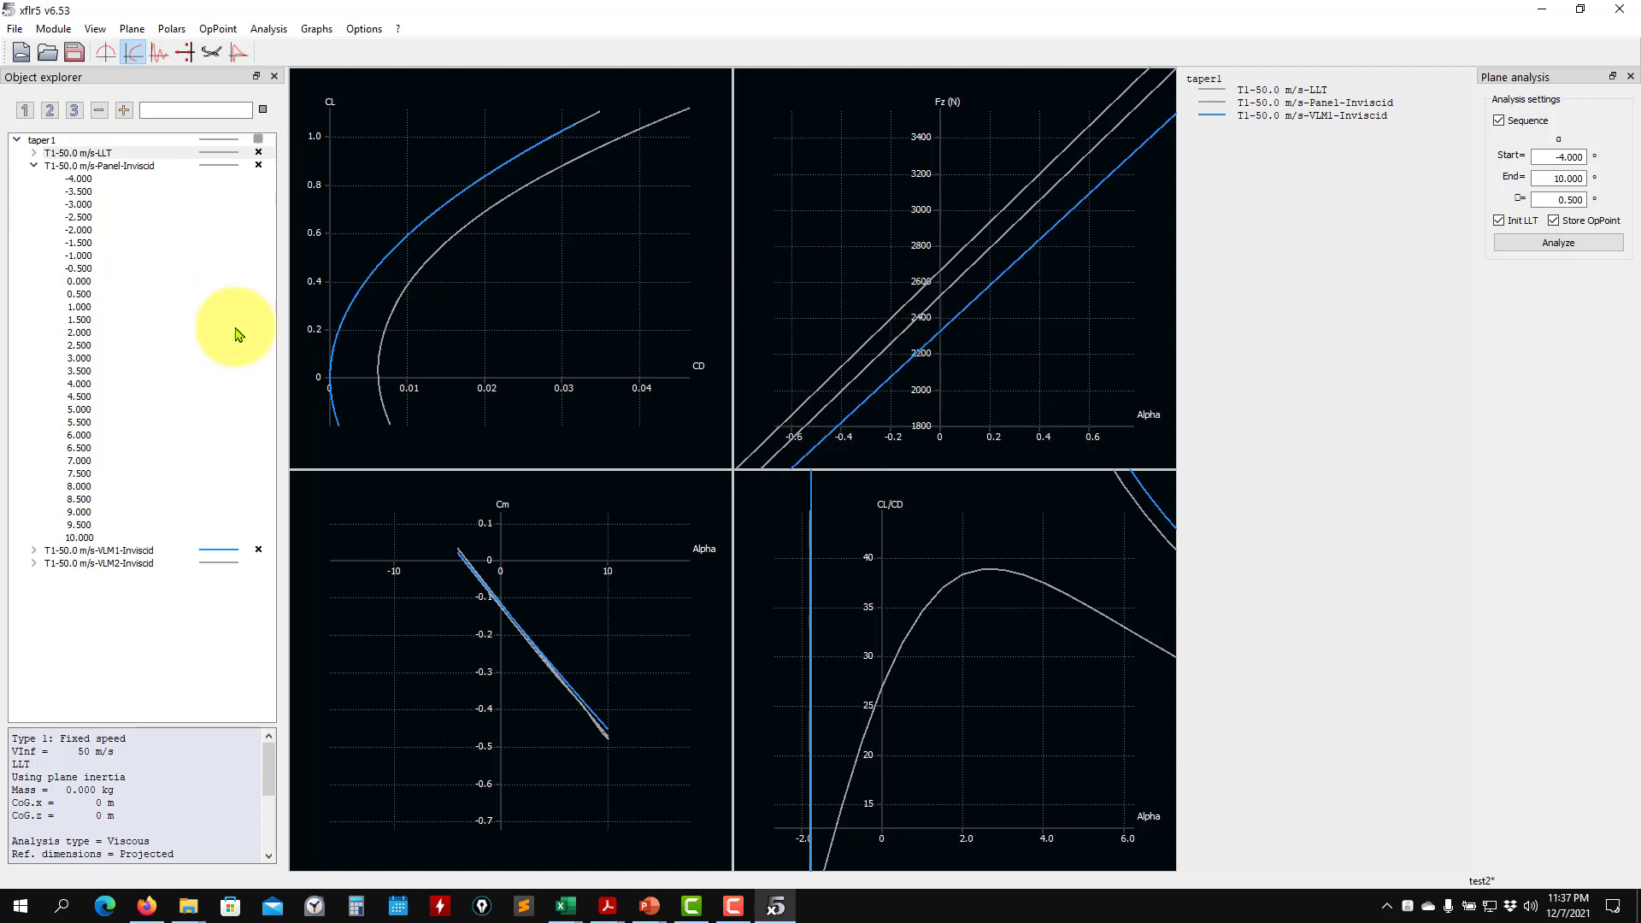
Show the 3D view for the Panel inviscid analysis and inspect the panel mesh over the whole taper1 wing
left_click(210, 53)
left_click(109, 165)
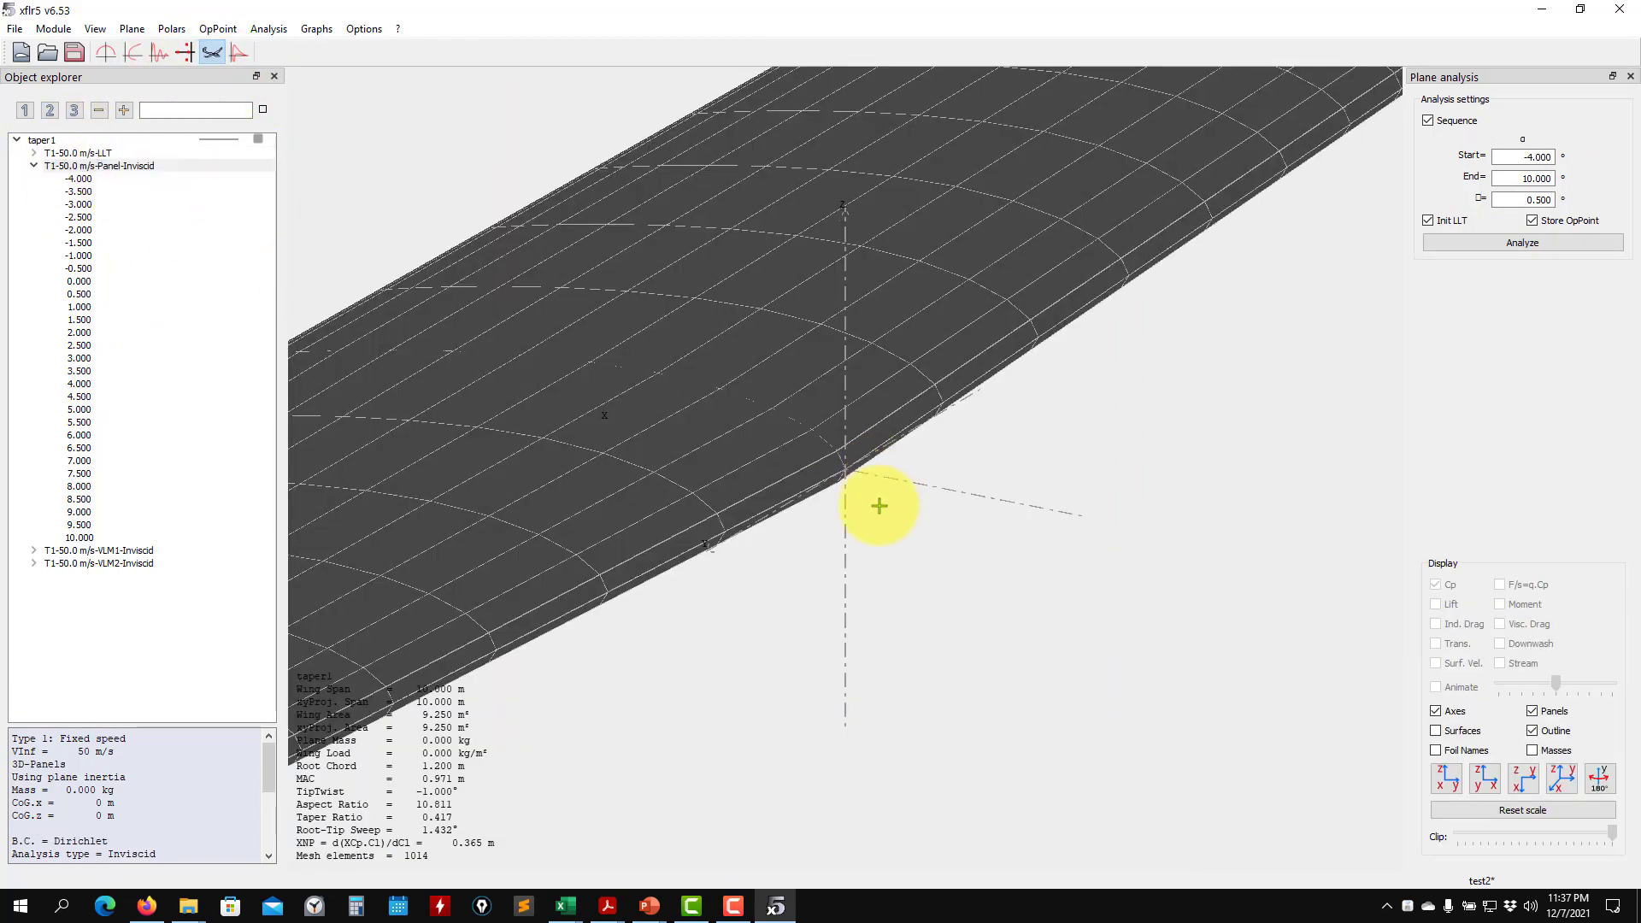
left_click_drag(760, 576, 821, 565)
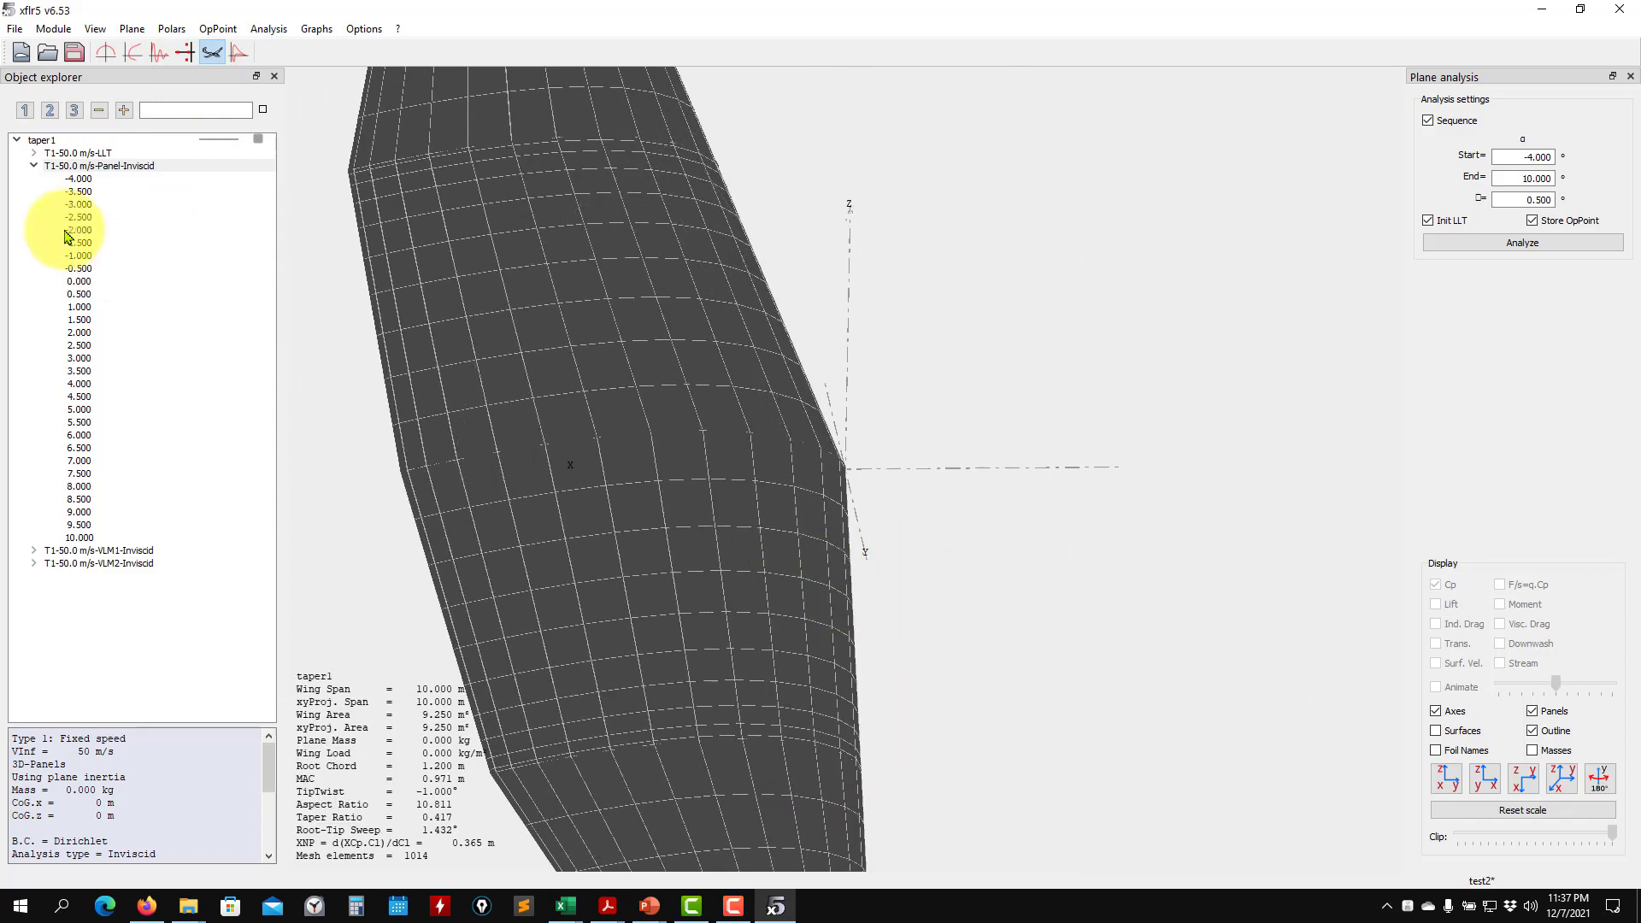
scroll(641, 477, "down", 5)
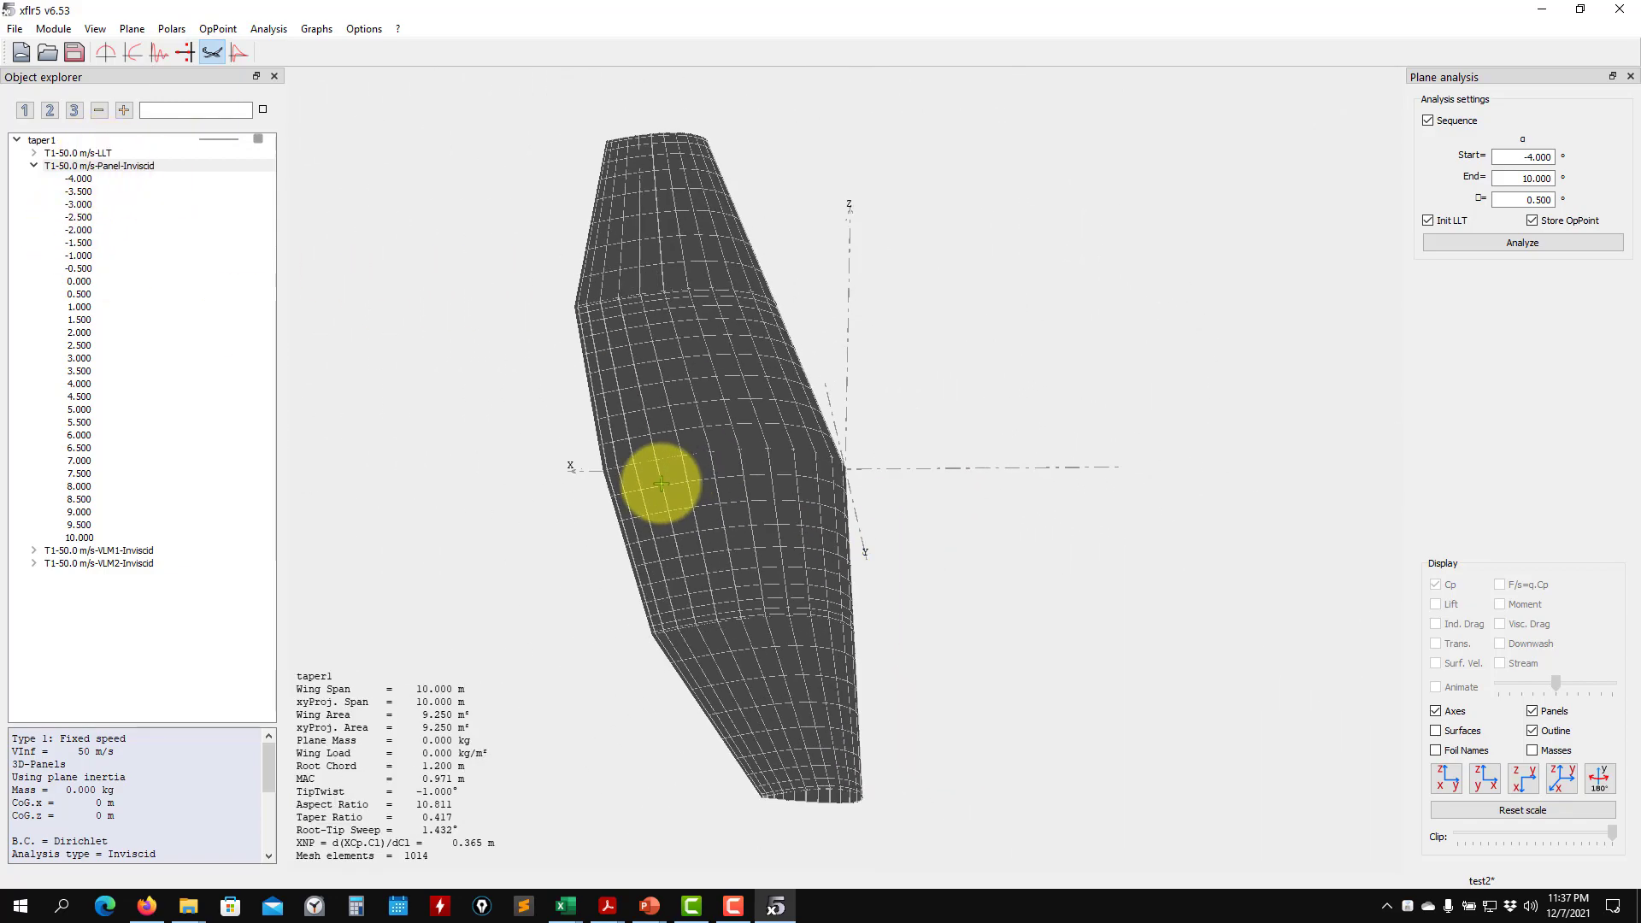
left_click_drag(744, 659, 962, 589)
left_click_drag(771, 376, 751, 586)
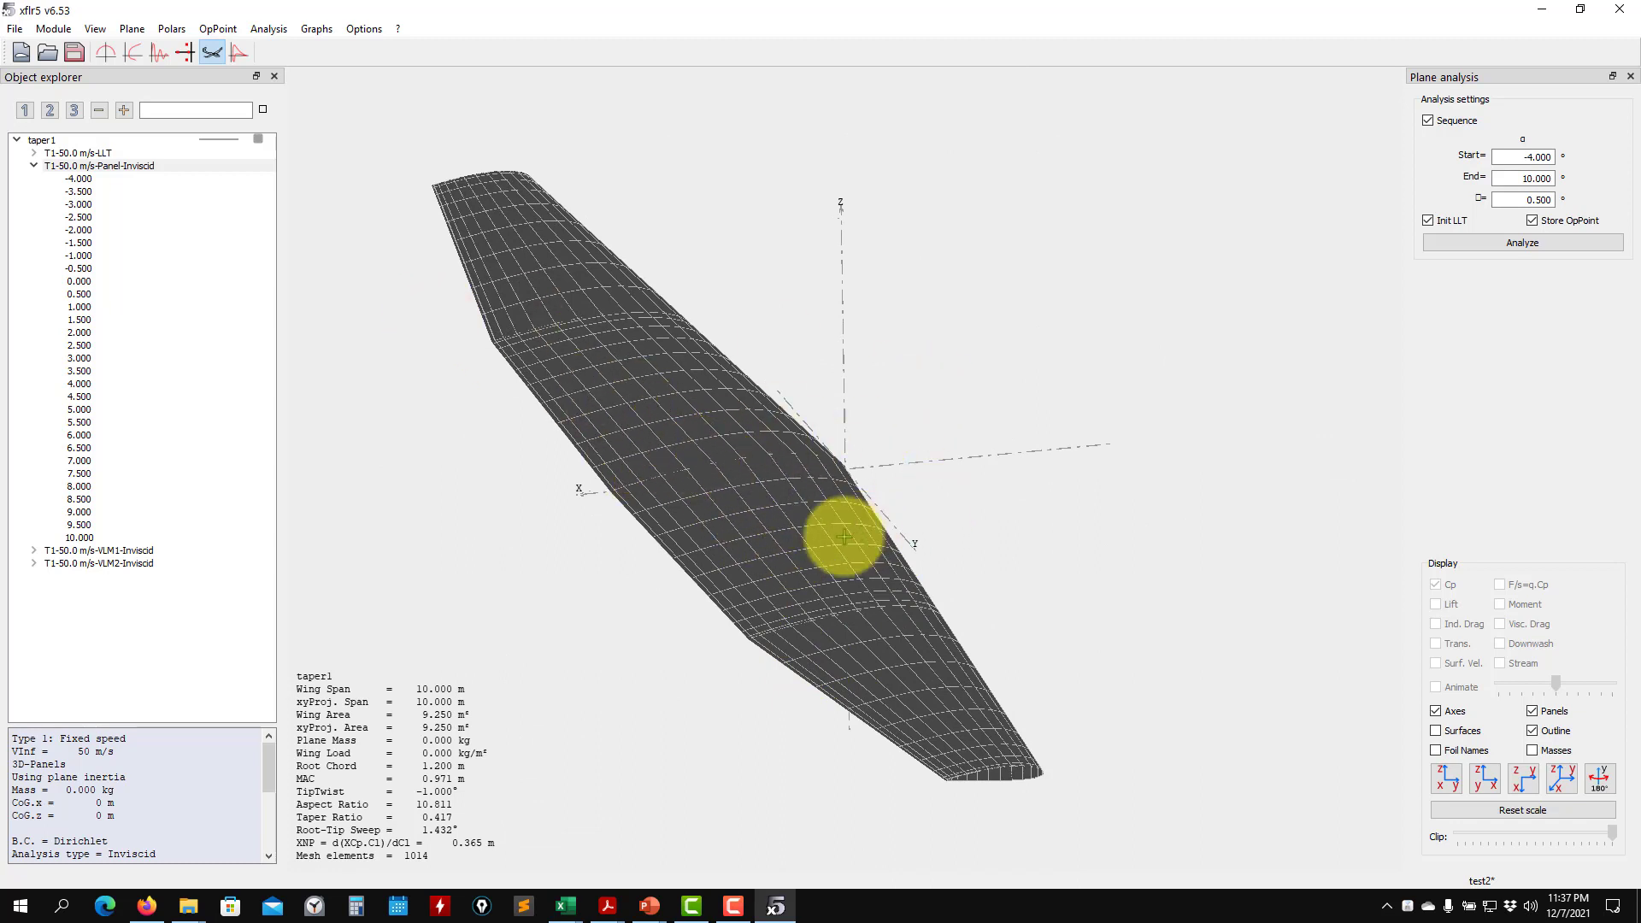
Set the number of X-panels in the taper1 wing's first section to 30 and save the wing
right_click(108, 170)
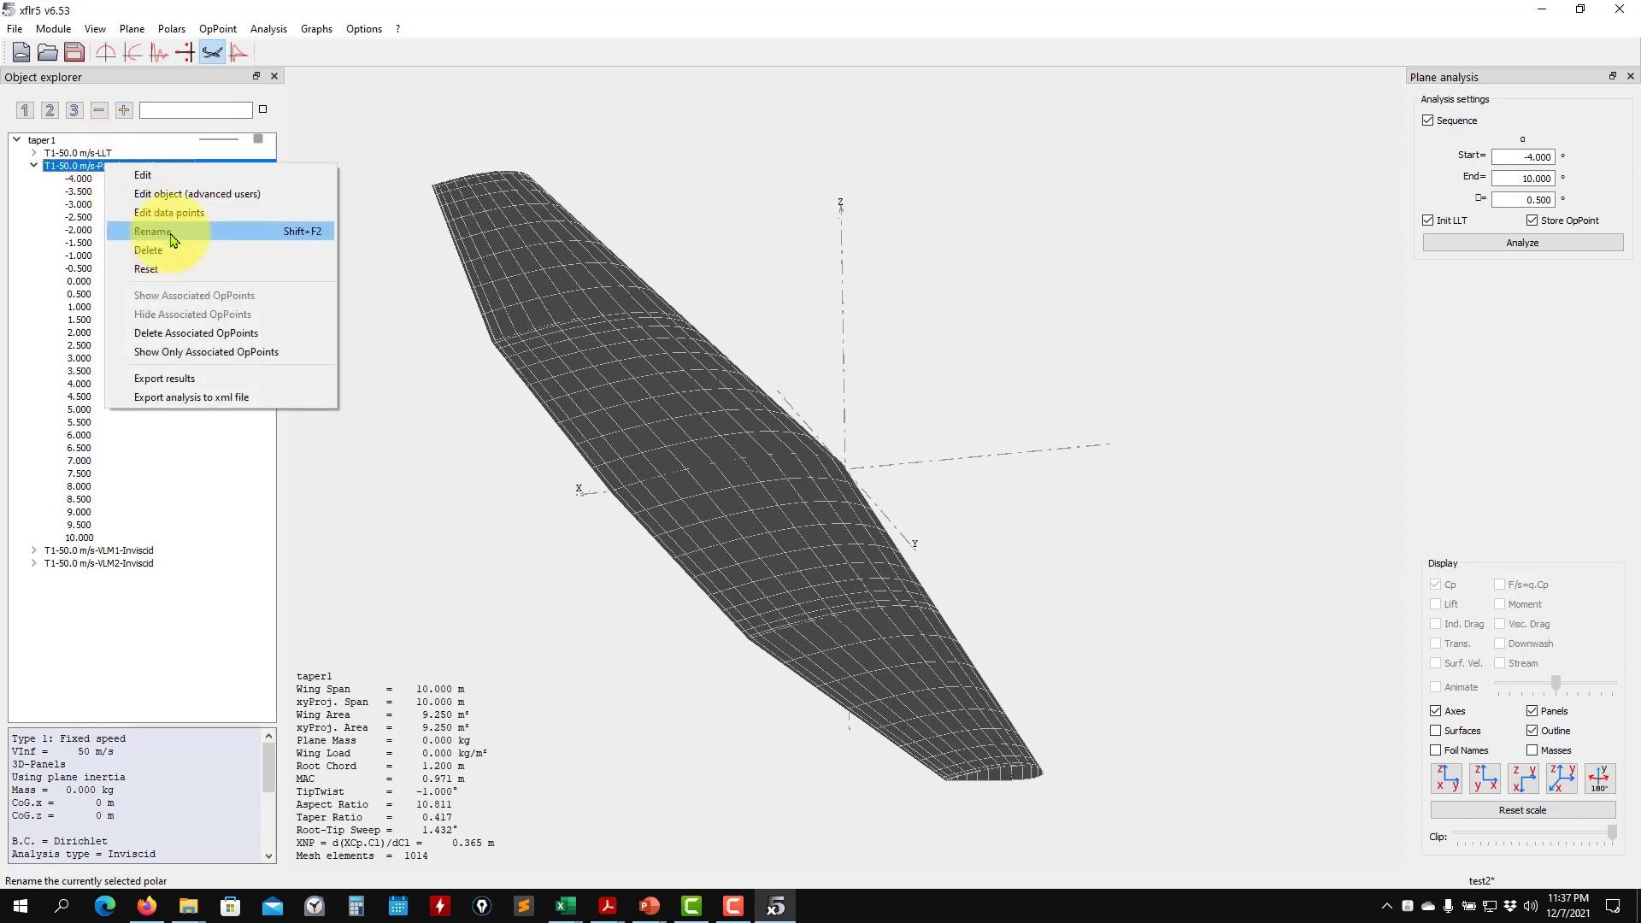
left_click(41, 142)
right_click(43, 145)
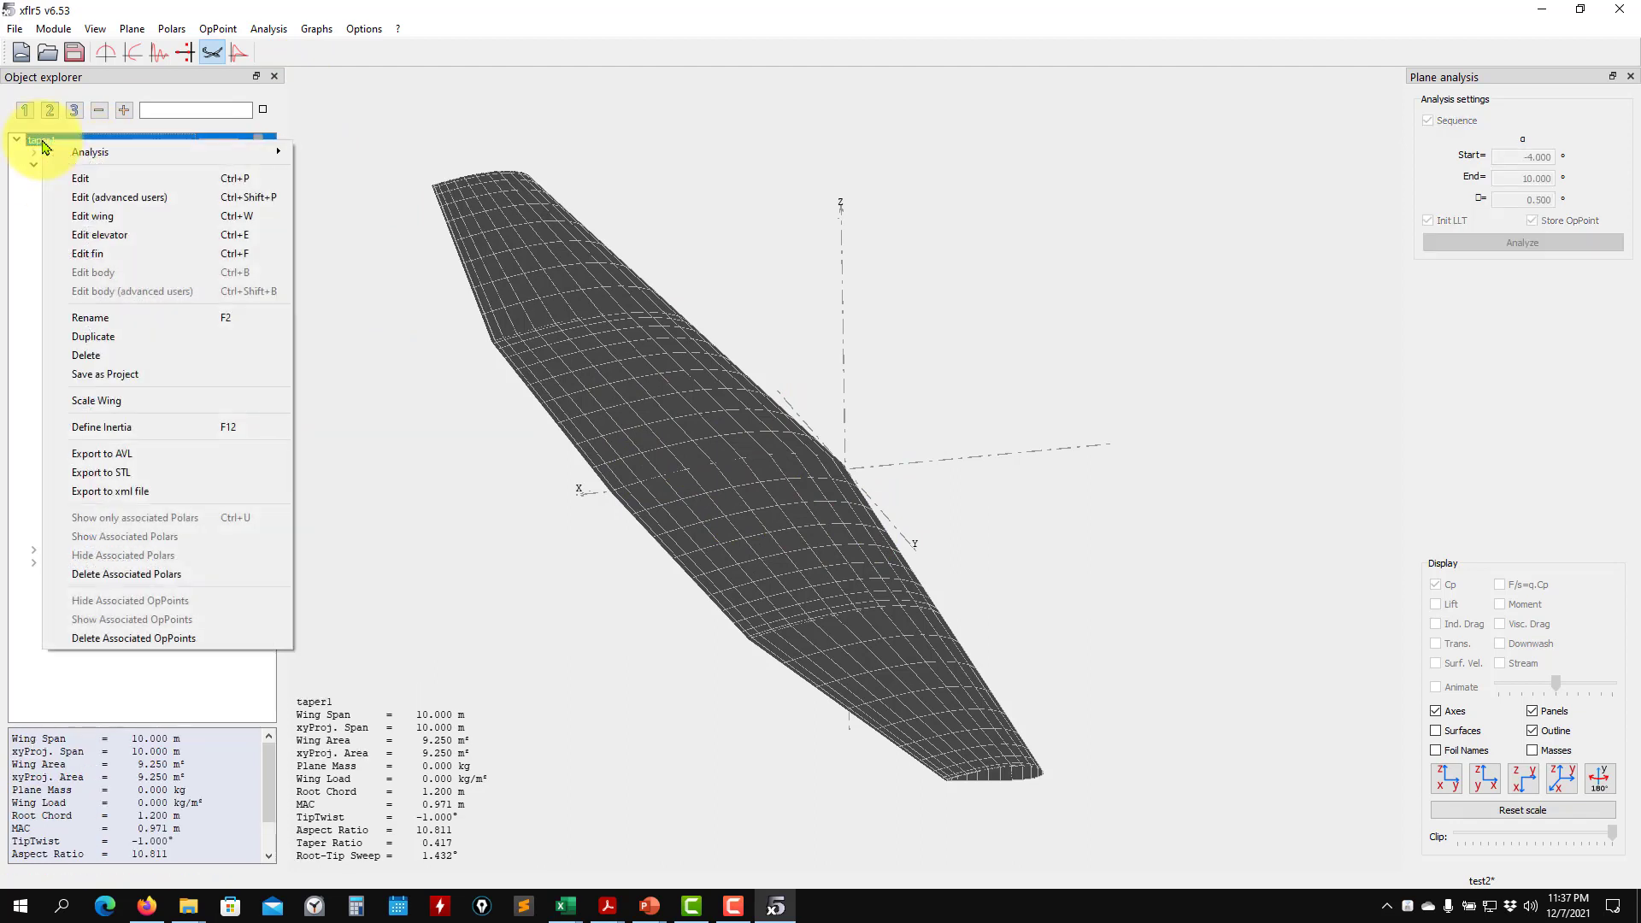
left_click(130, 218)
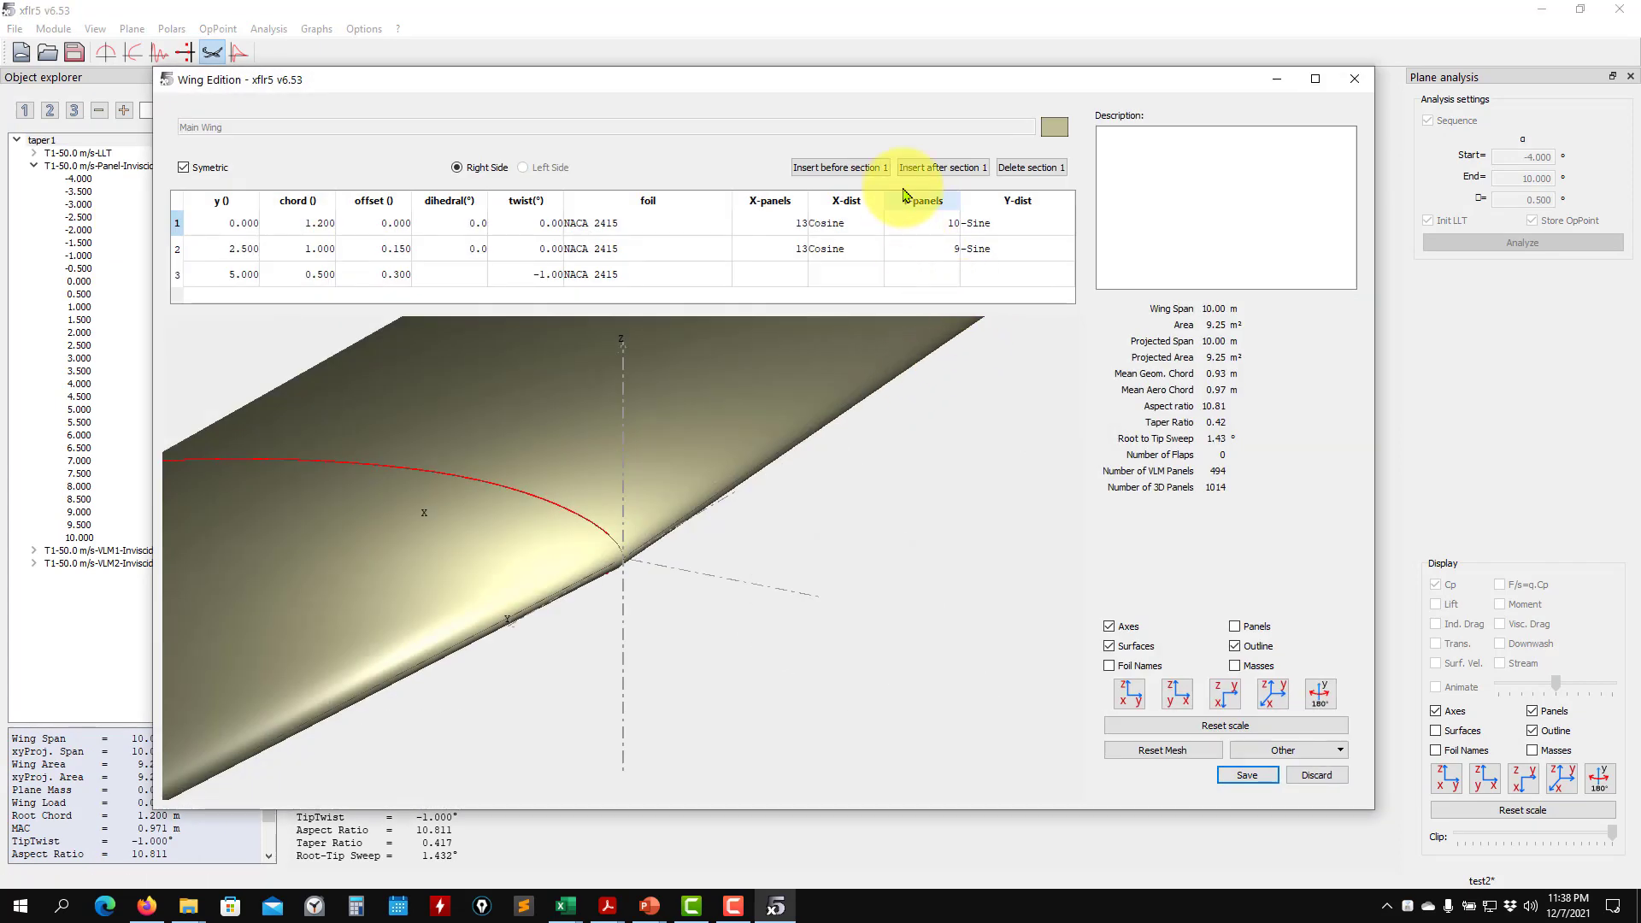
left_click_drag(936, 83, 1006, 578)
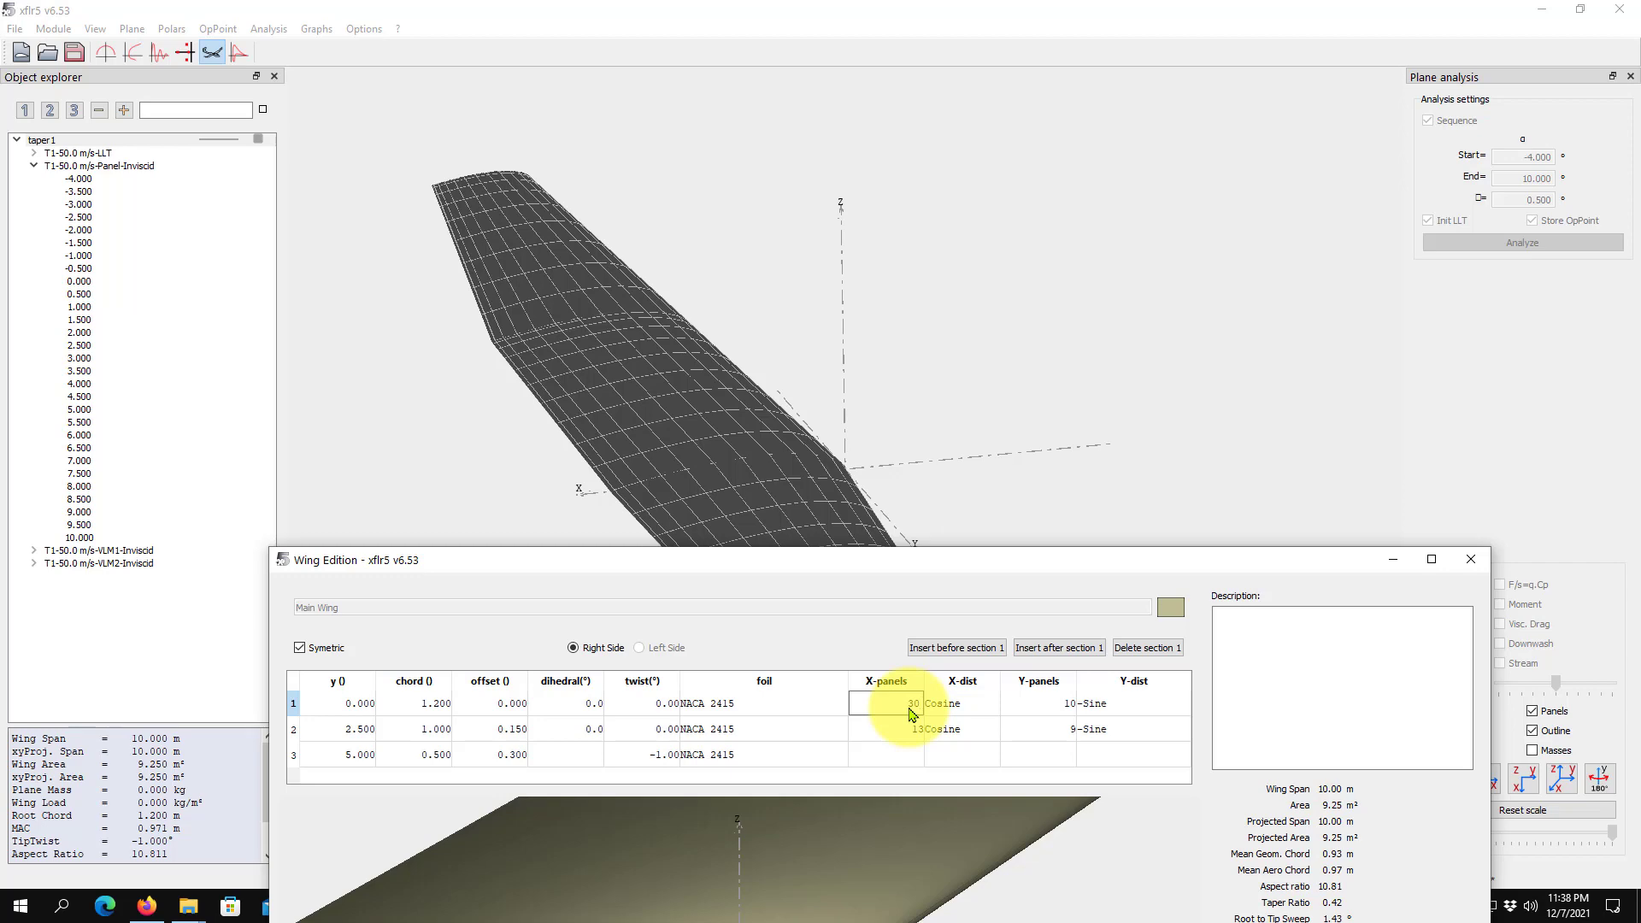
left_click_drag(982, 557, 287, 94)
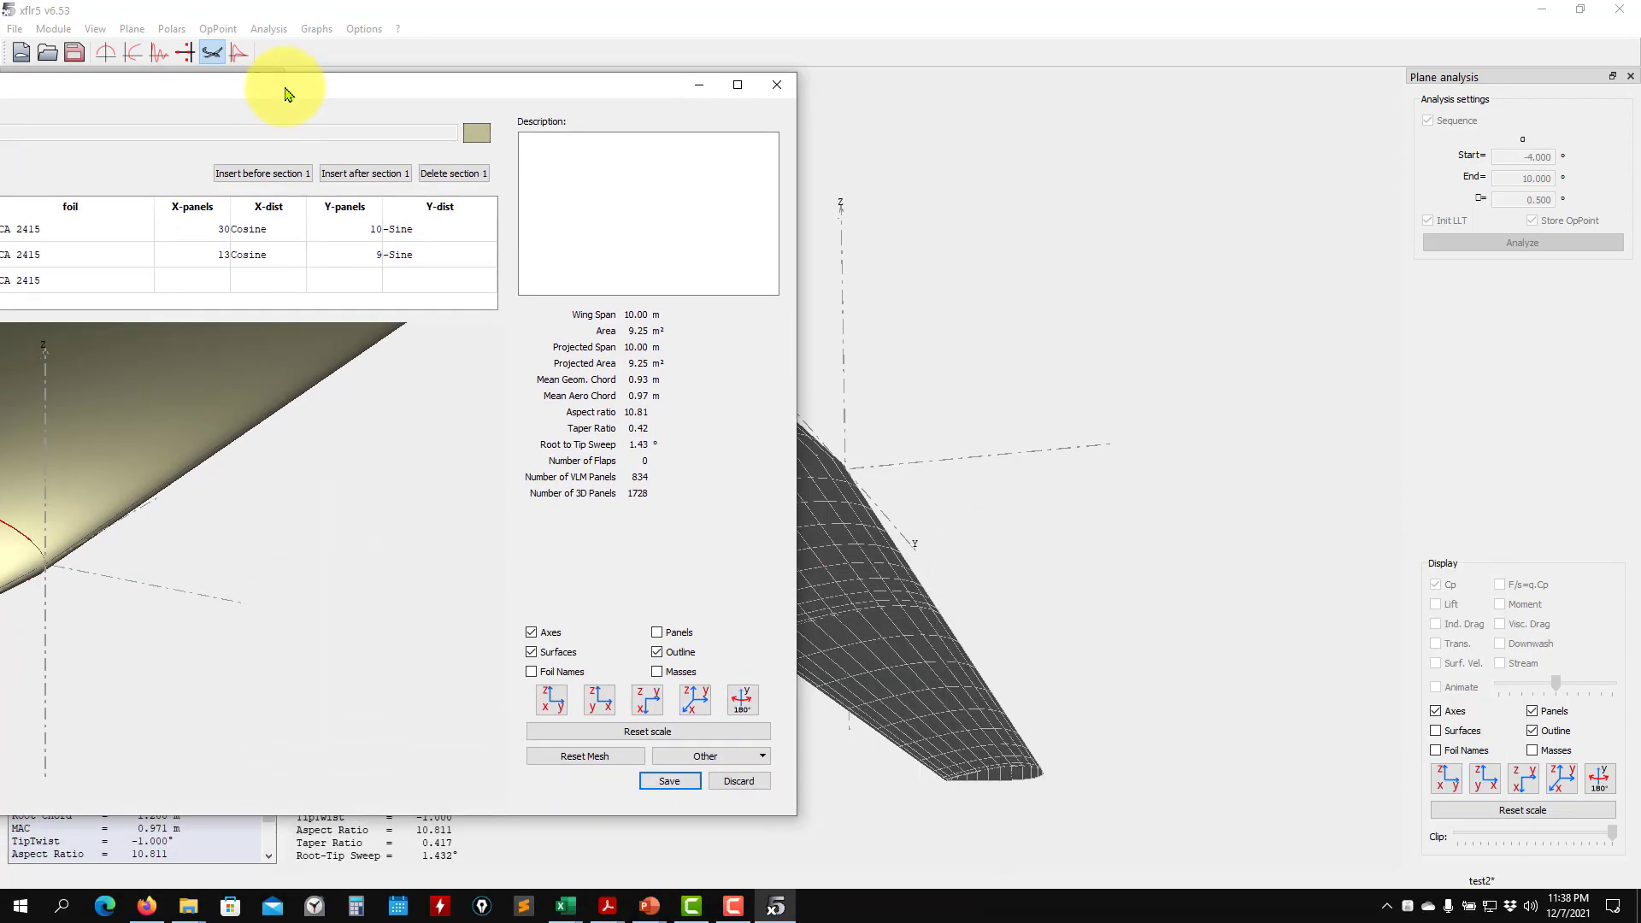
left_click(669, 782)
left_click(782, 477)
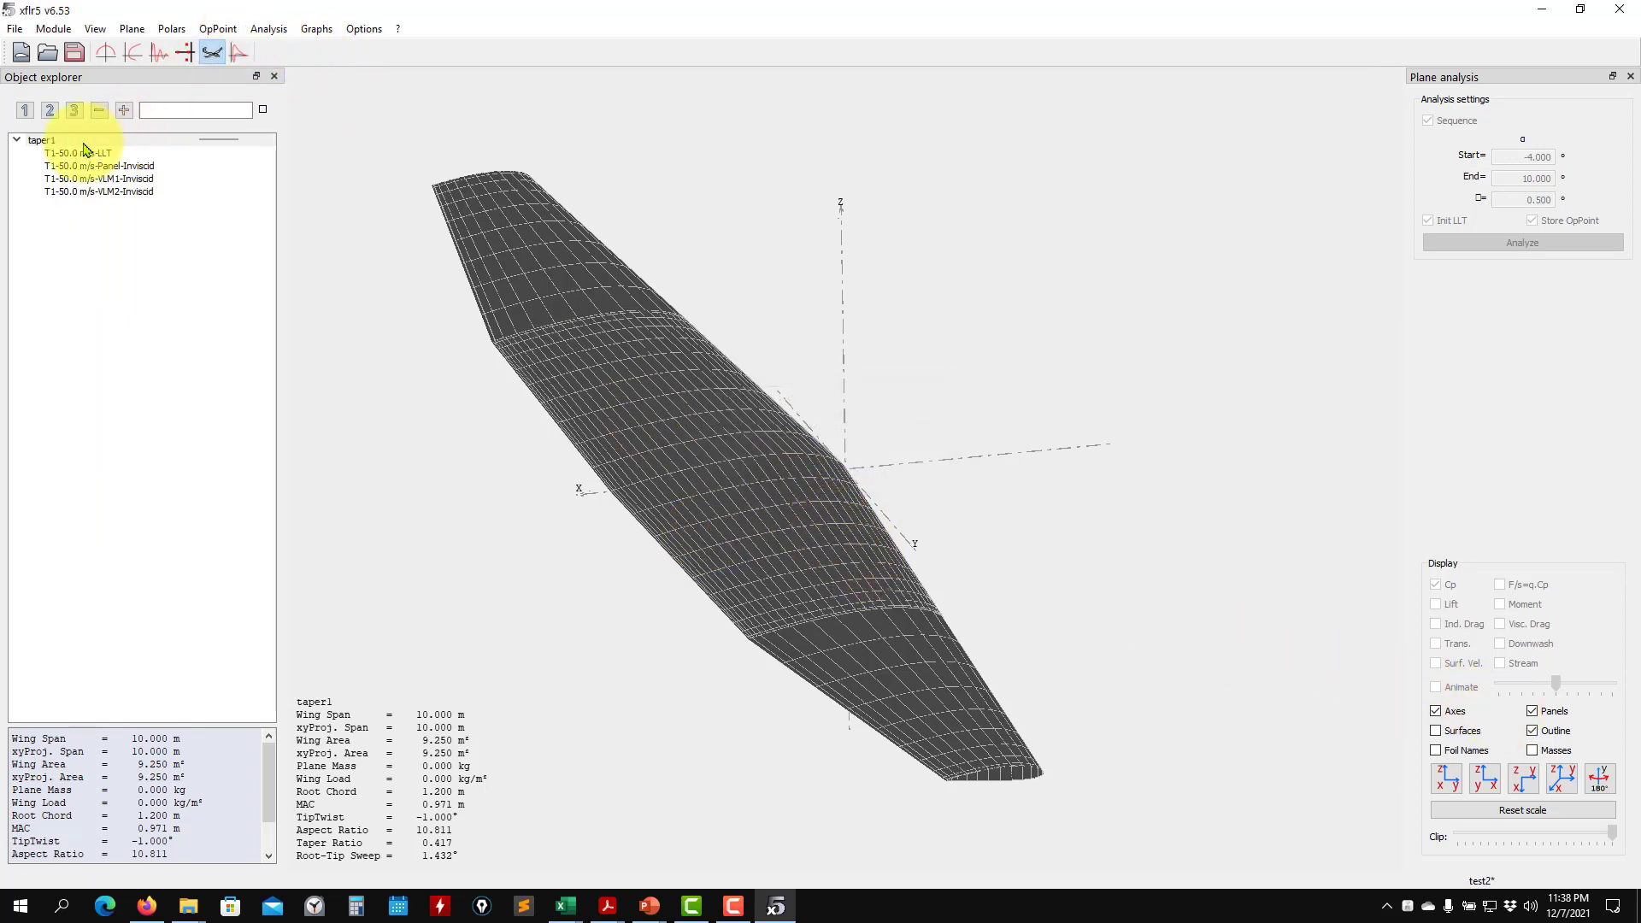
Change the X-panel distribution of the wing's first section to Uniform and save the wing
right_click(42, 139)
left_click(101, 215)
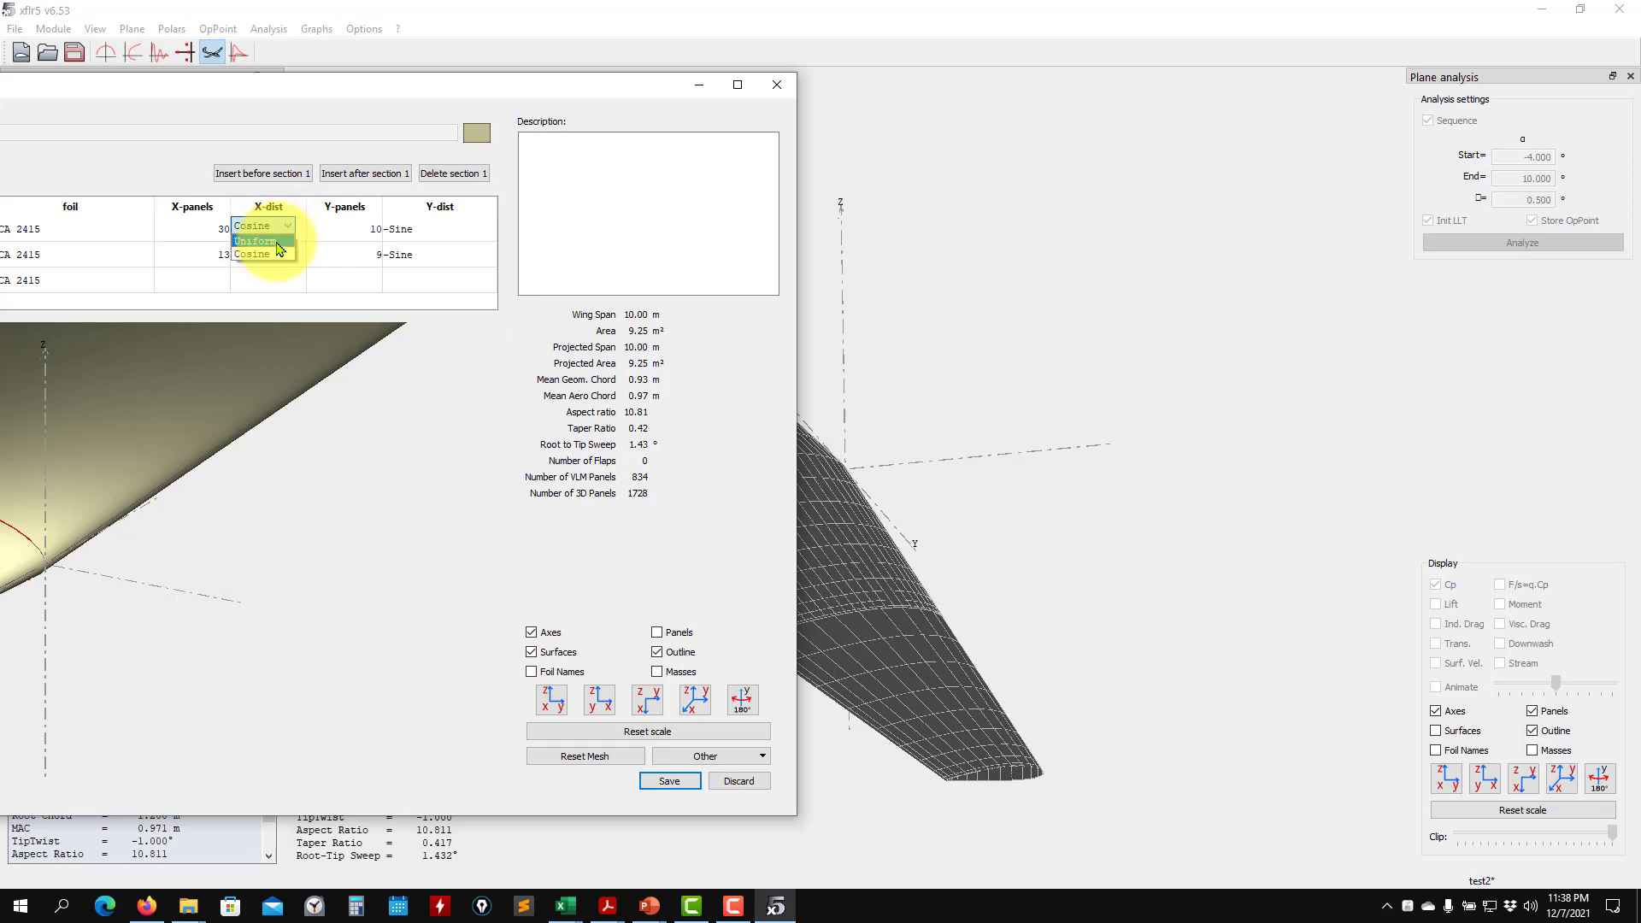
left_click(446, 557)
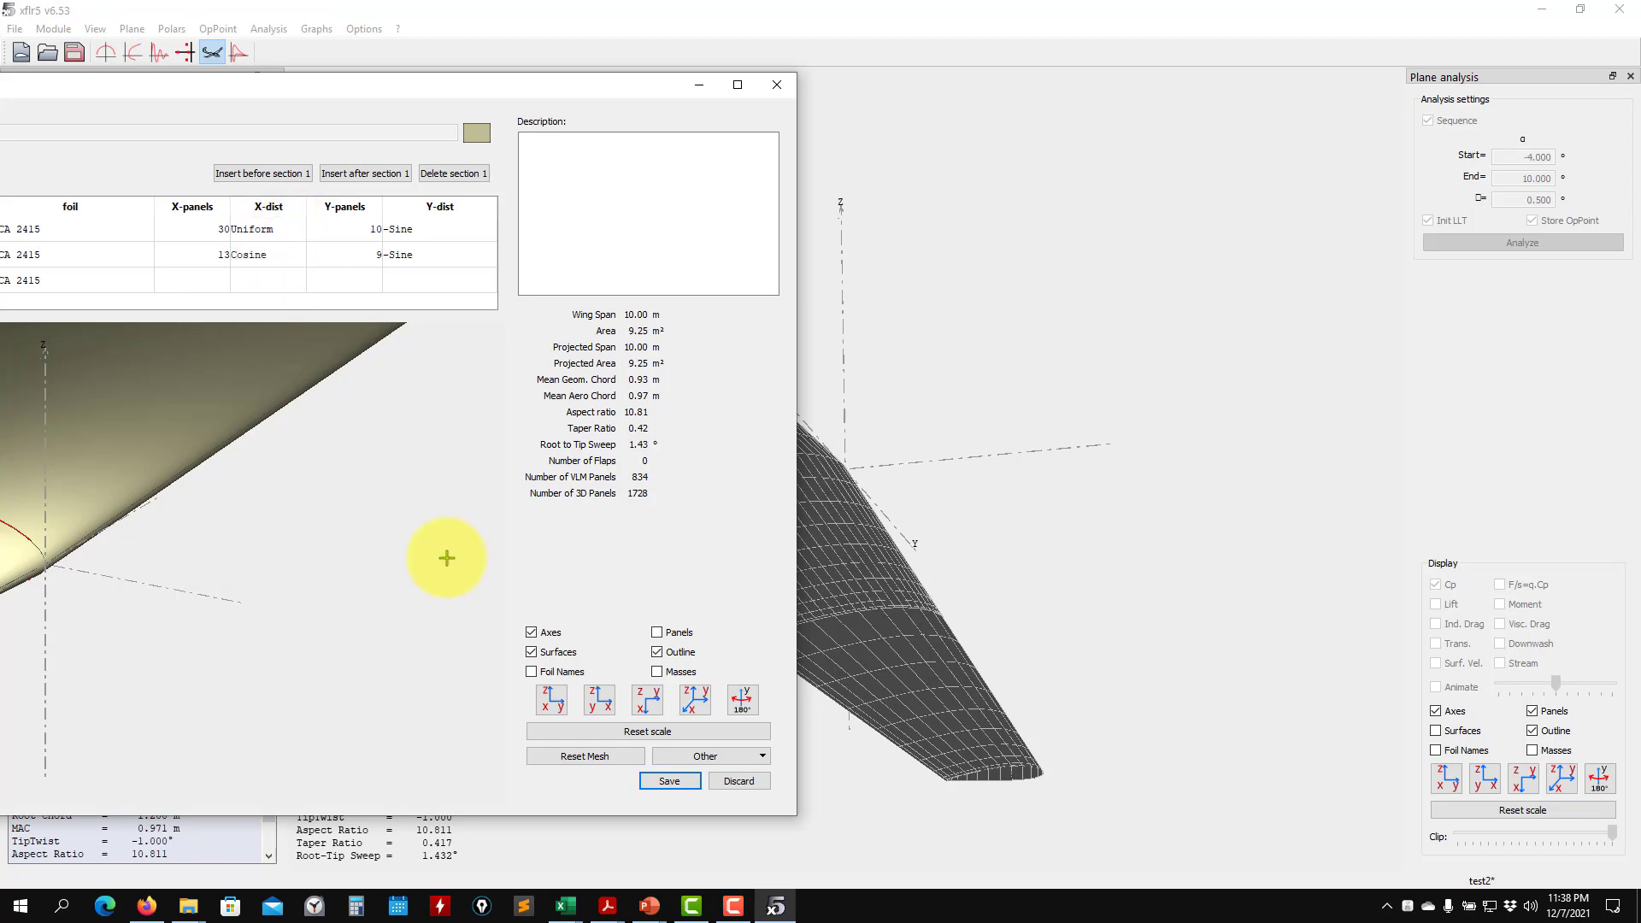
left_click(670, 781)
Inspect the chordwise panel spacing of the inner and outer wing sections in the 3D view
left_click_drag(901, 605, 826, 615)
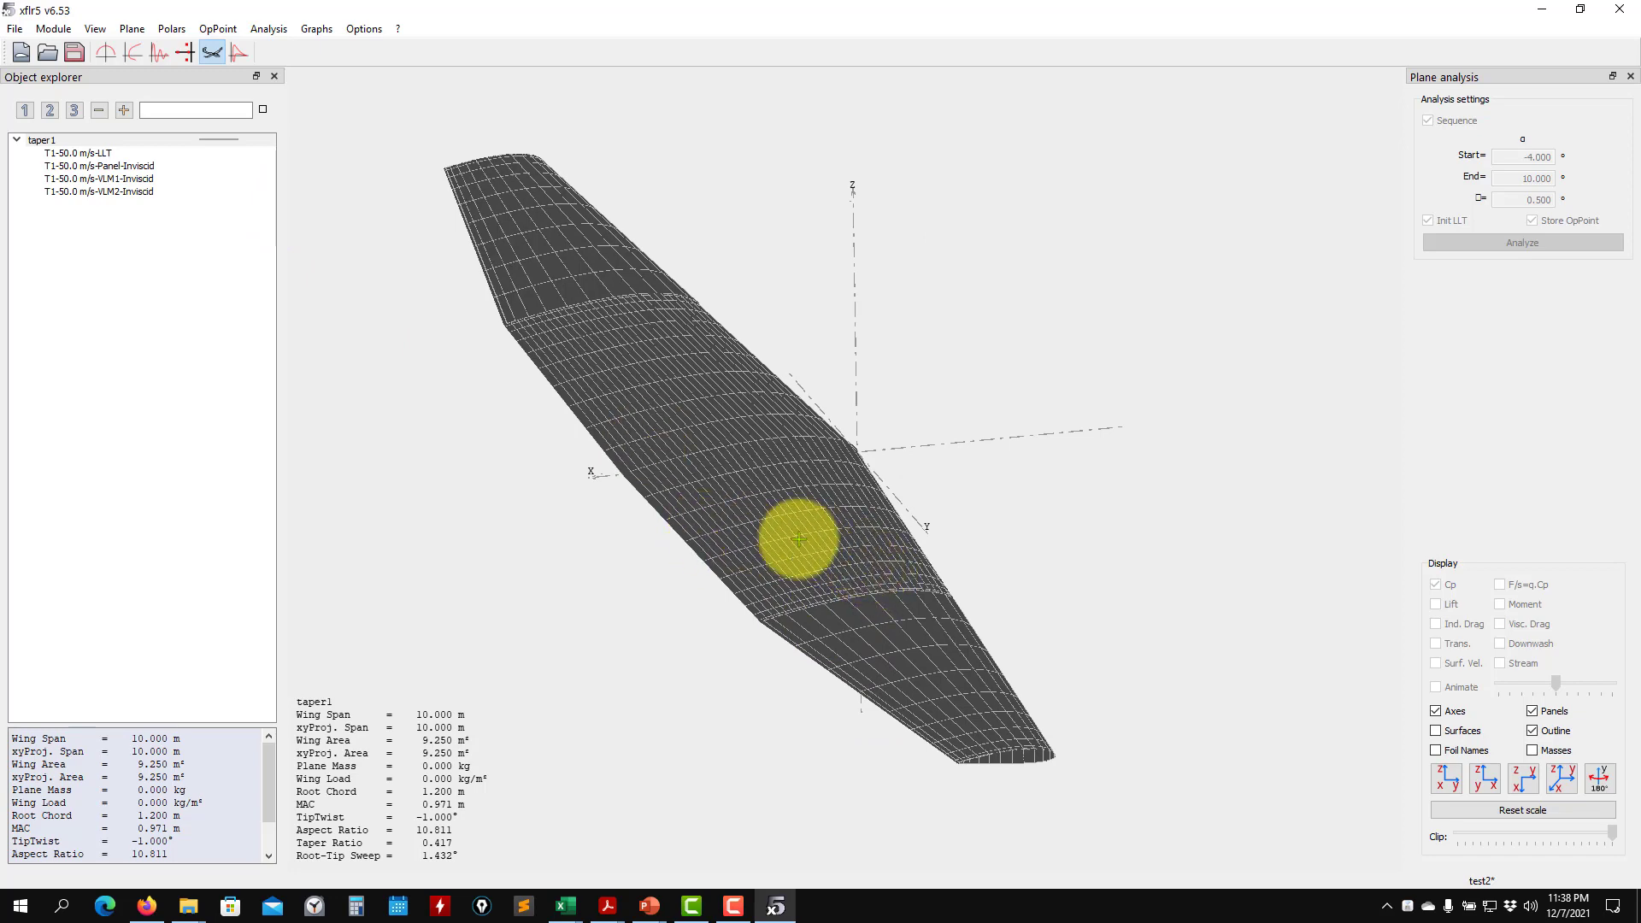
left_click_drag(909, 672, 792, 652)
scroll(794, 653, "down", 5)
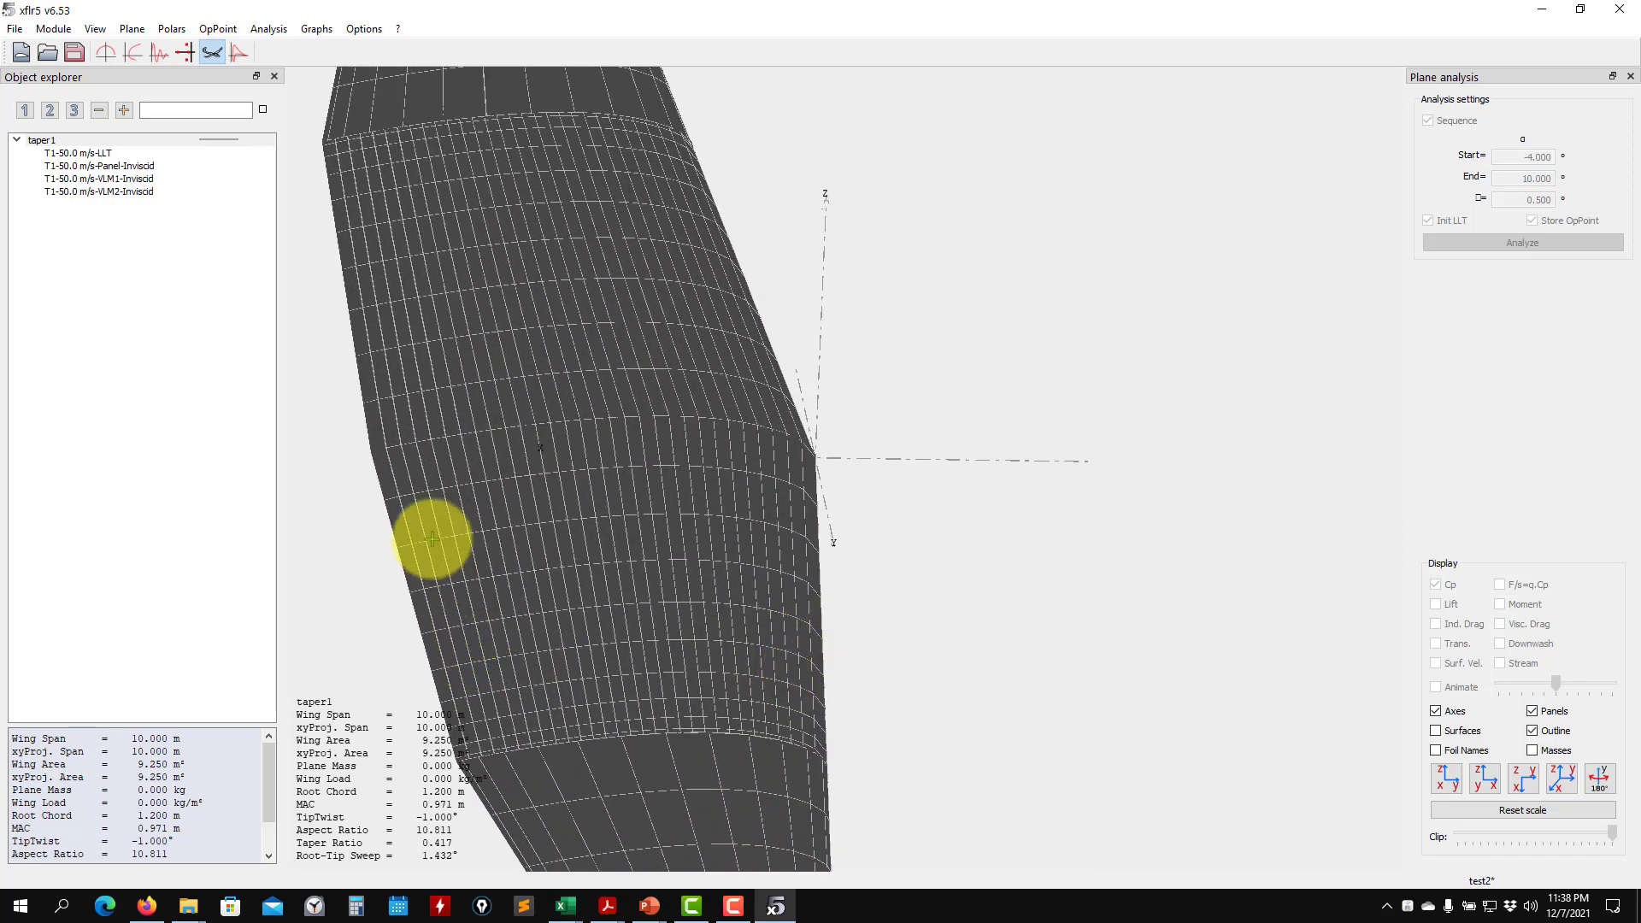
left_click_drag(829, 722, 635, 707)
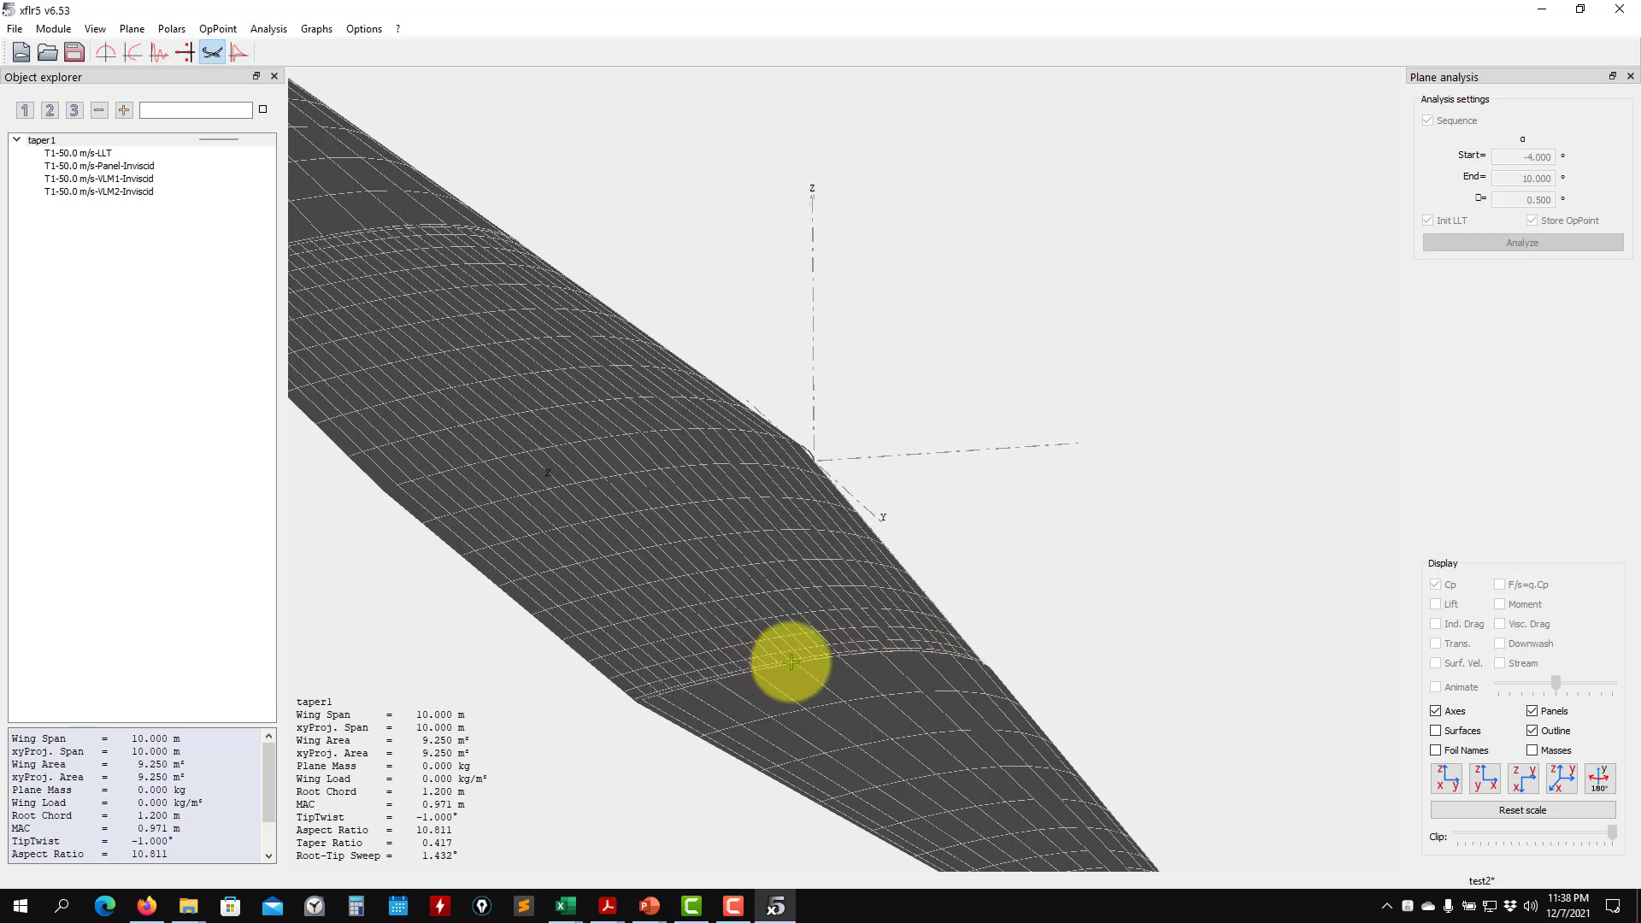
left_click_drag(698, 666, 678, 649)
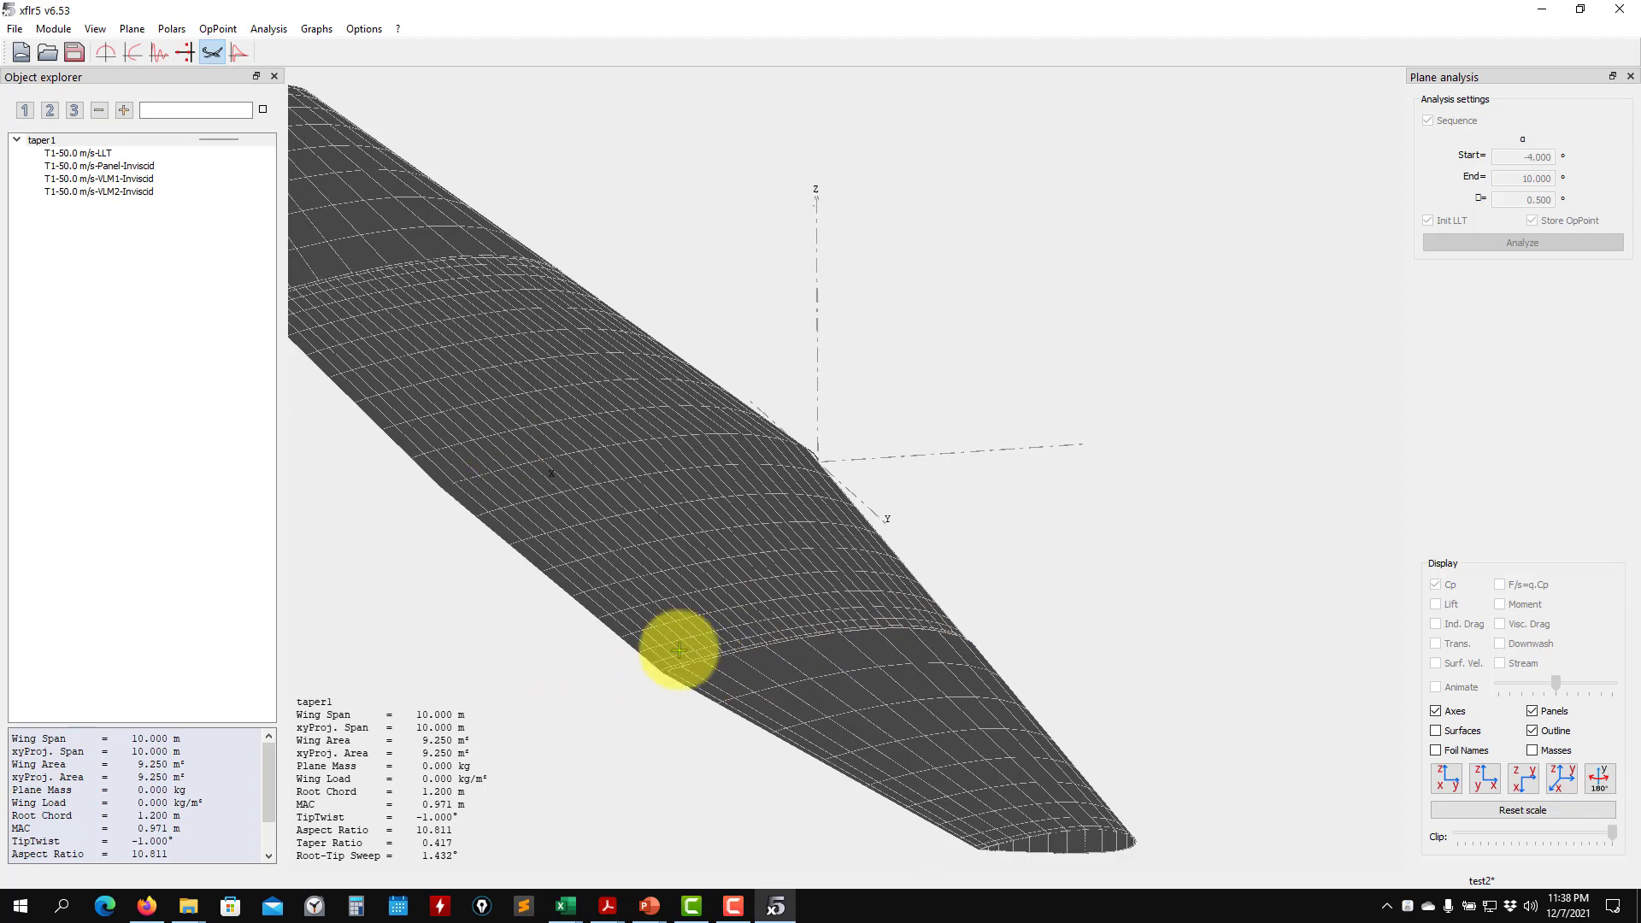
Reopen the taper1 wing definition and change the first section's X-panel distribution to Cosine
left_click(268, 28)
left_click(66, 140)
right_click(66, 140)
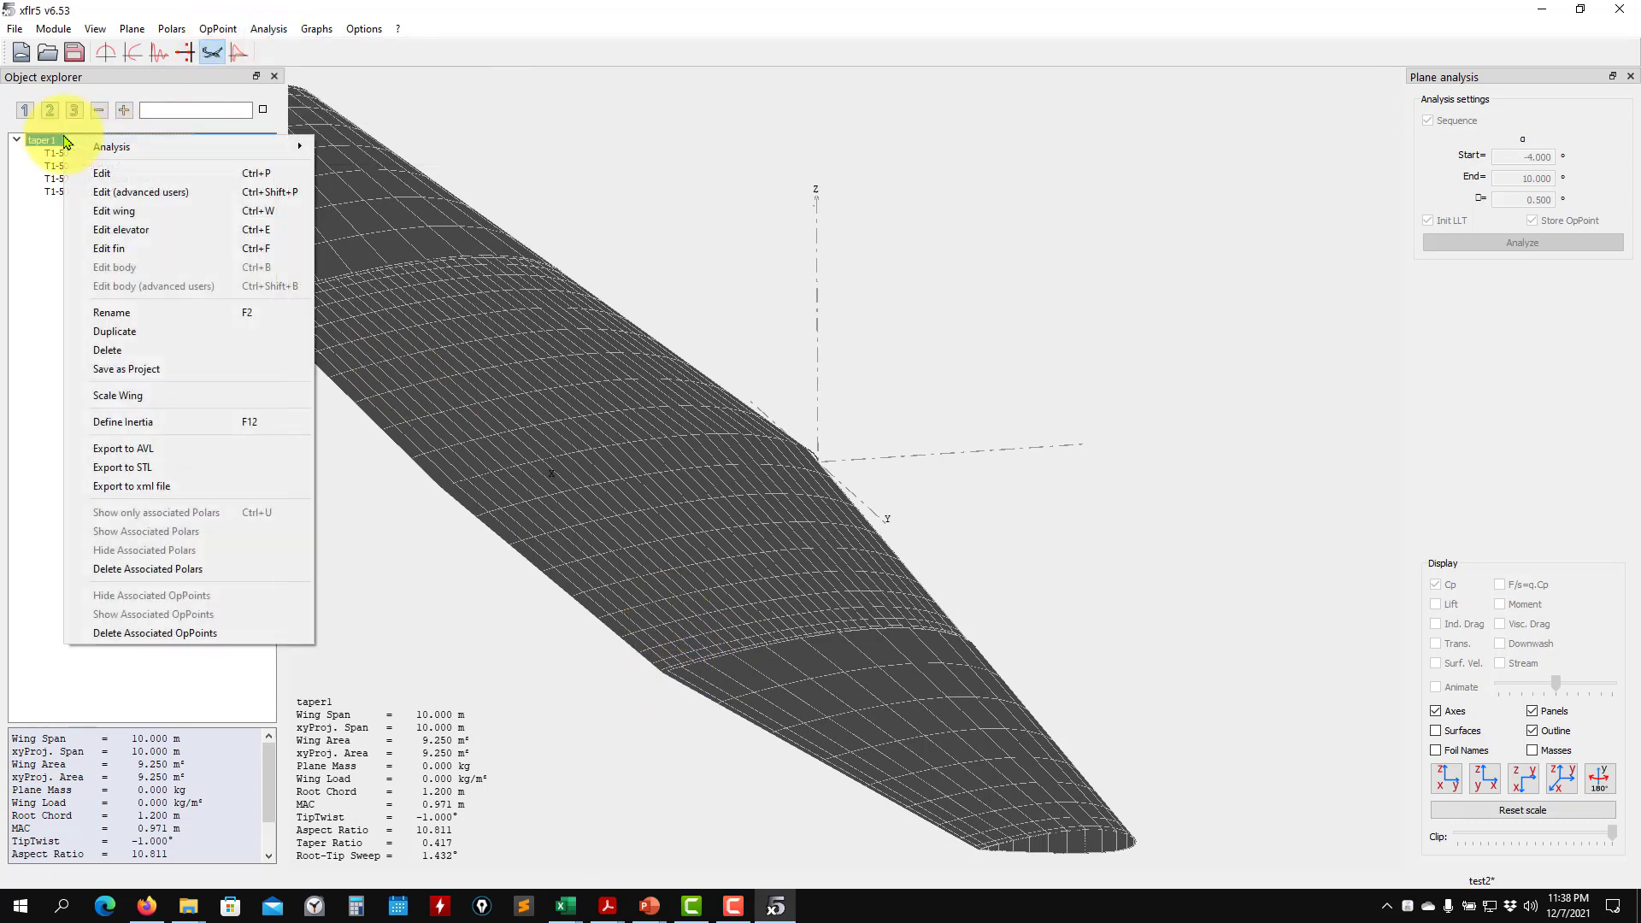
left_click(172, 212)
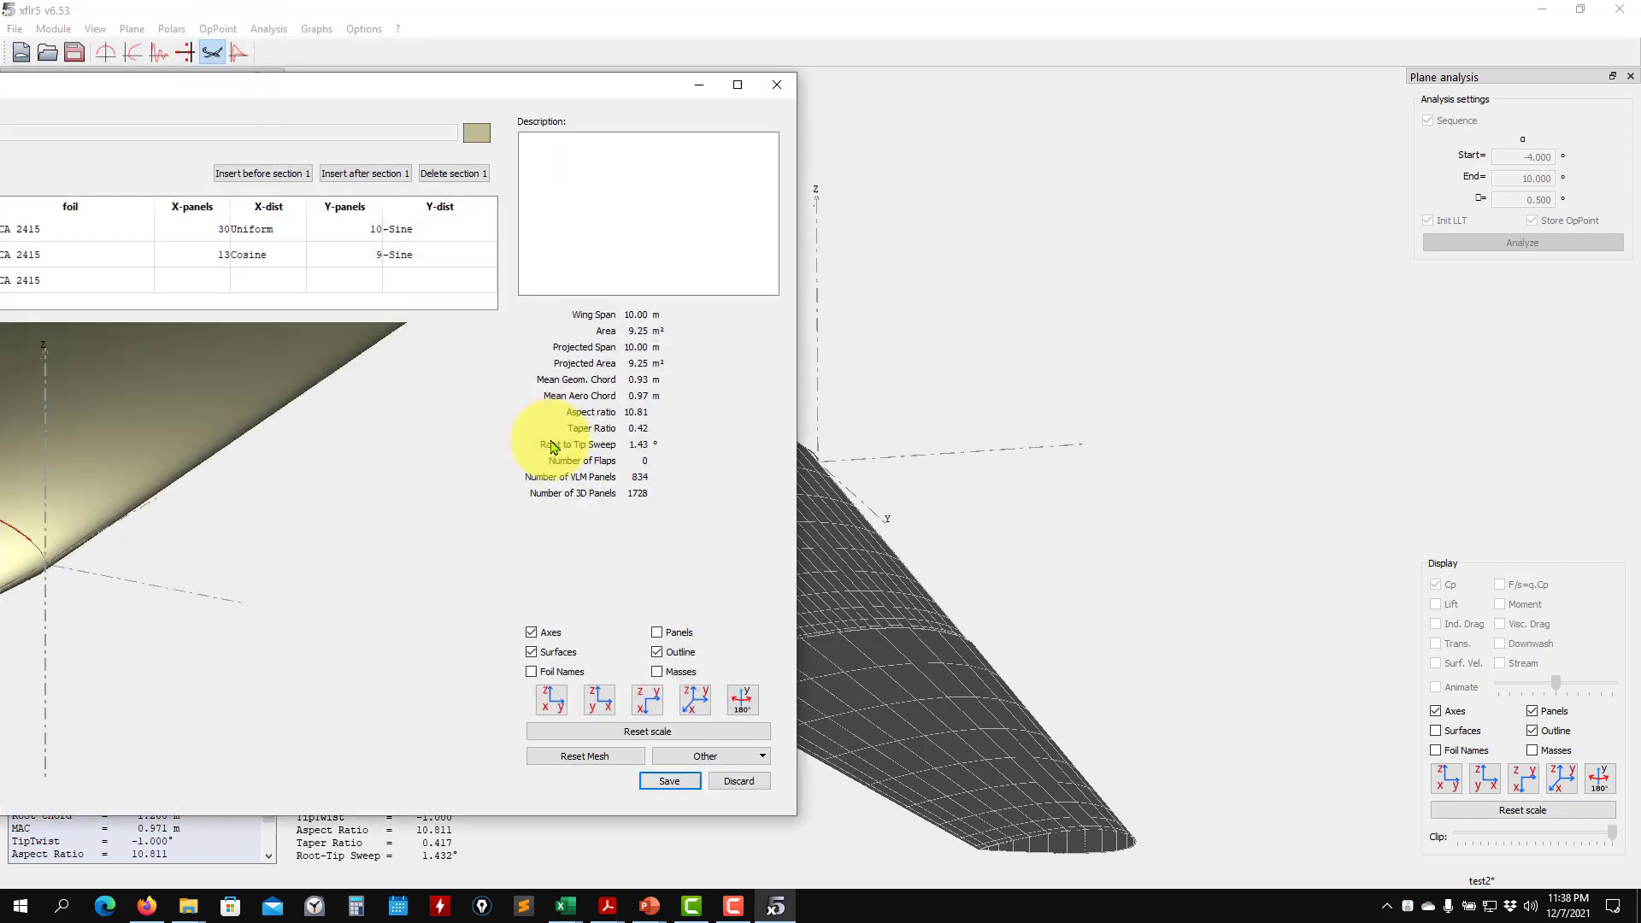
double_click(278, 226)
left_click(278, 227)
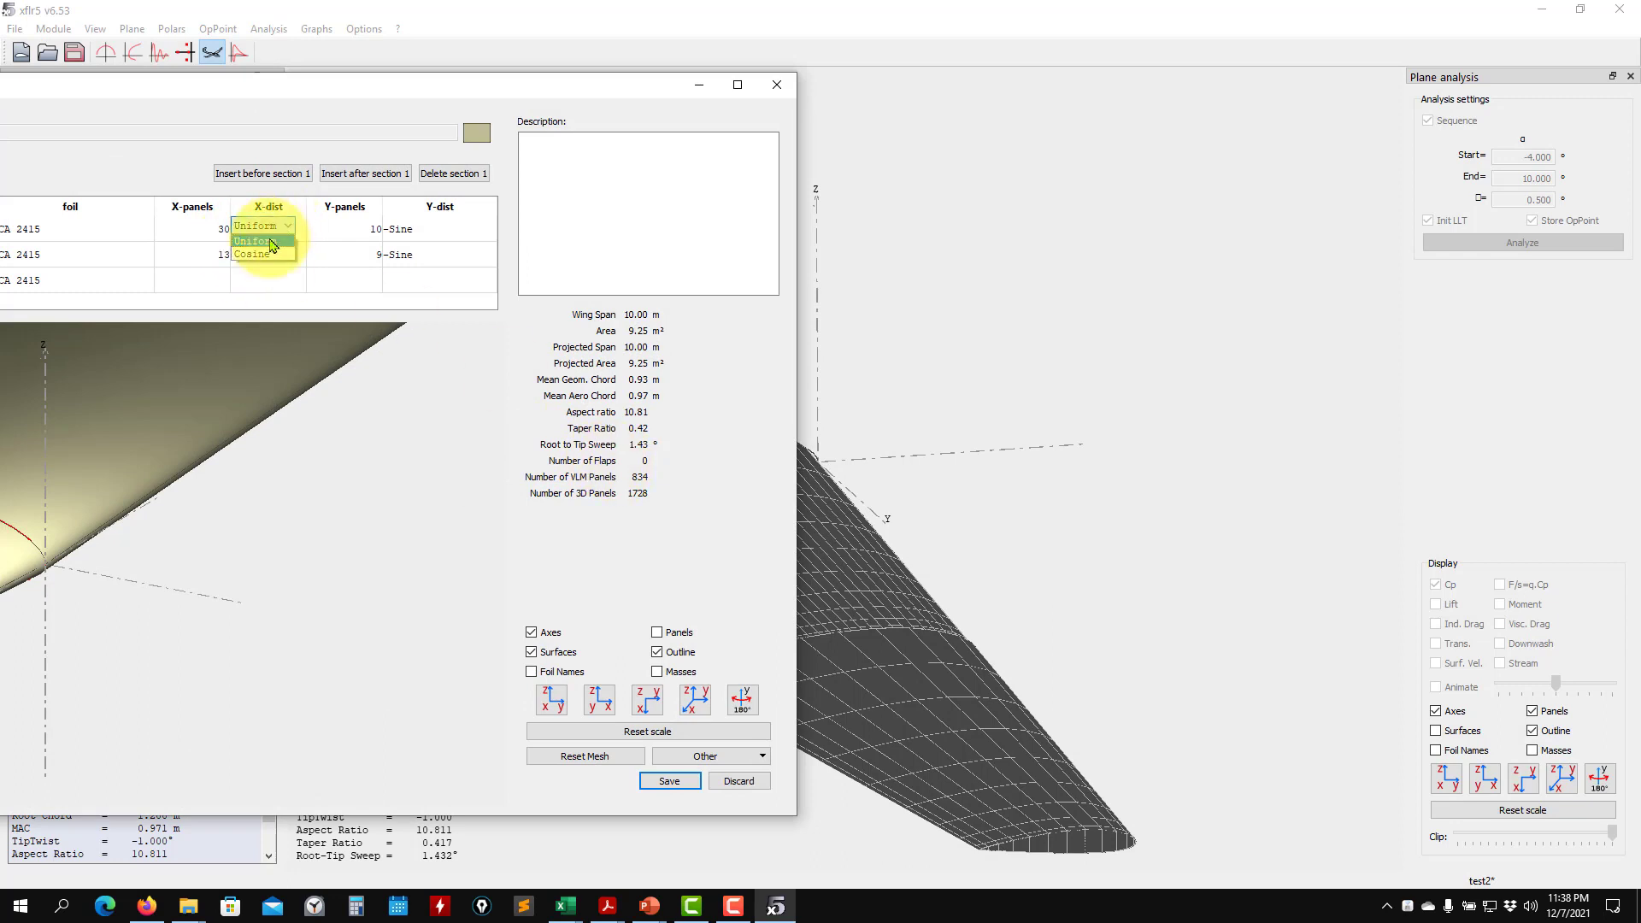
left_click(257, 250)
double_click(277, 257)
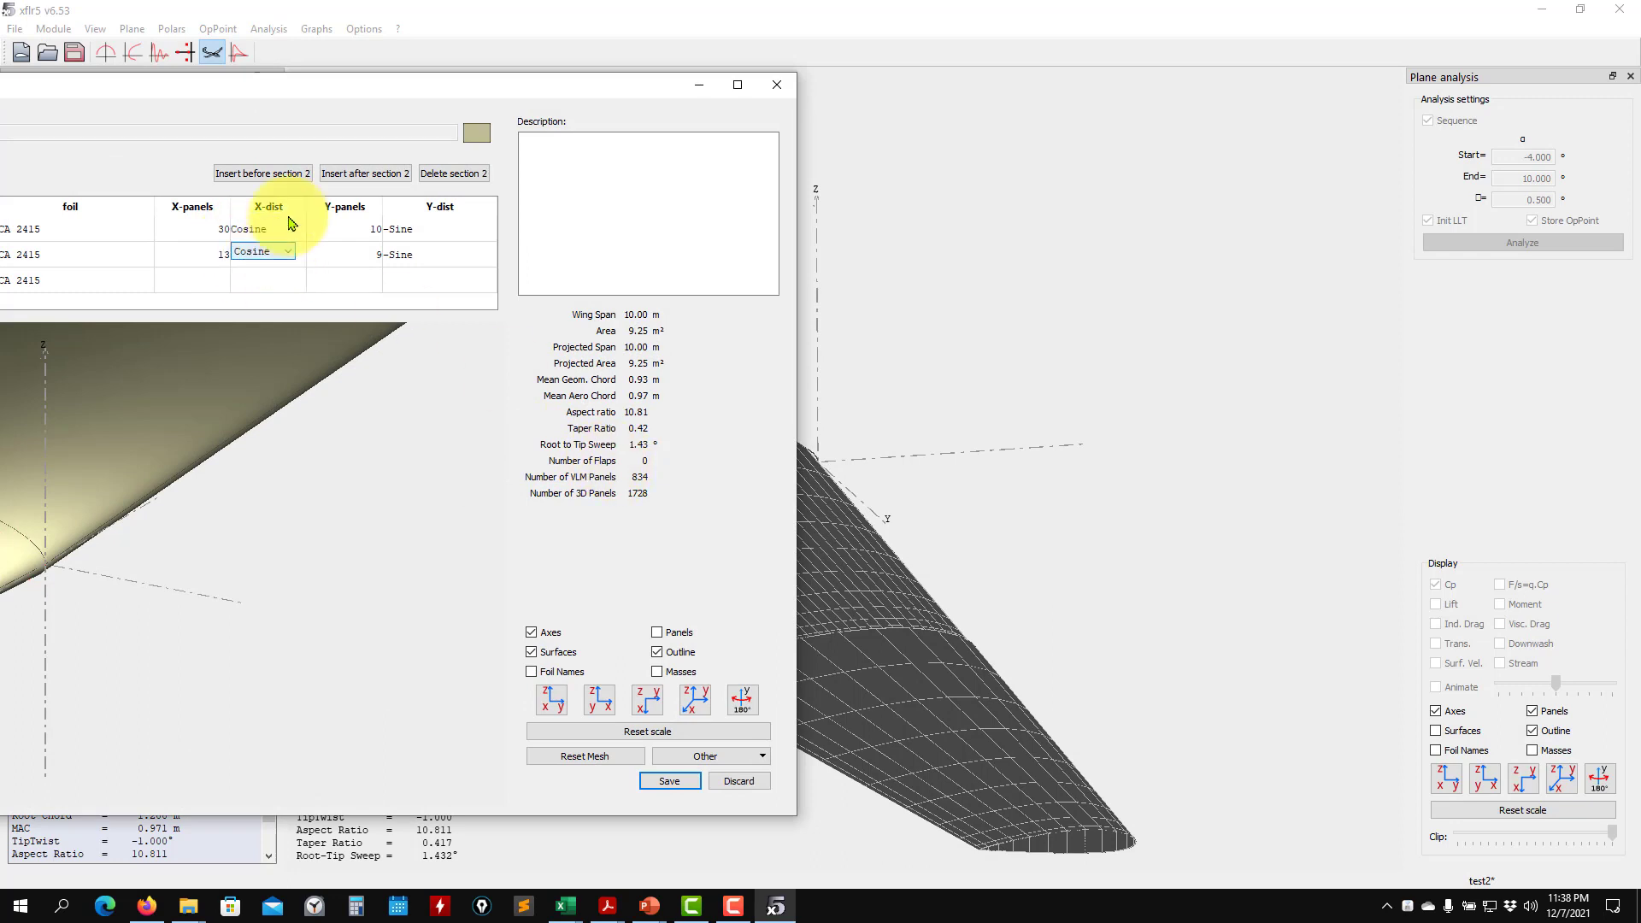
left_click_drag(358, 84, 583, 93)
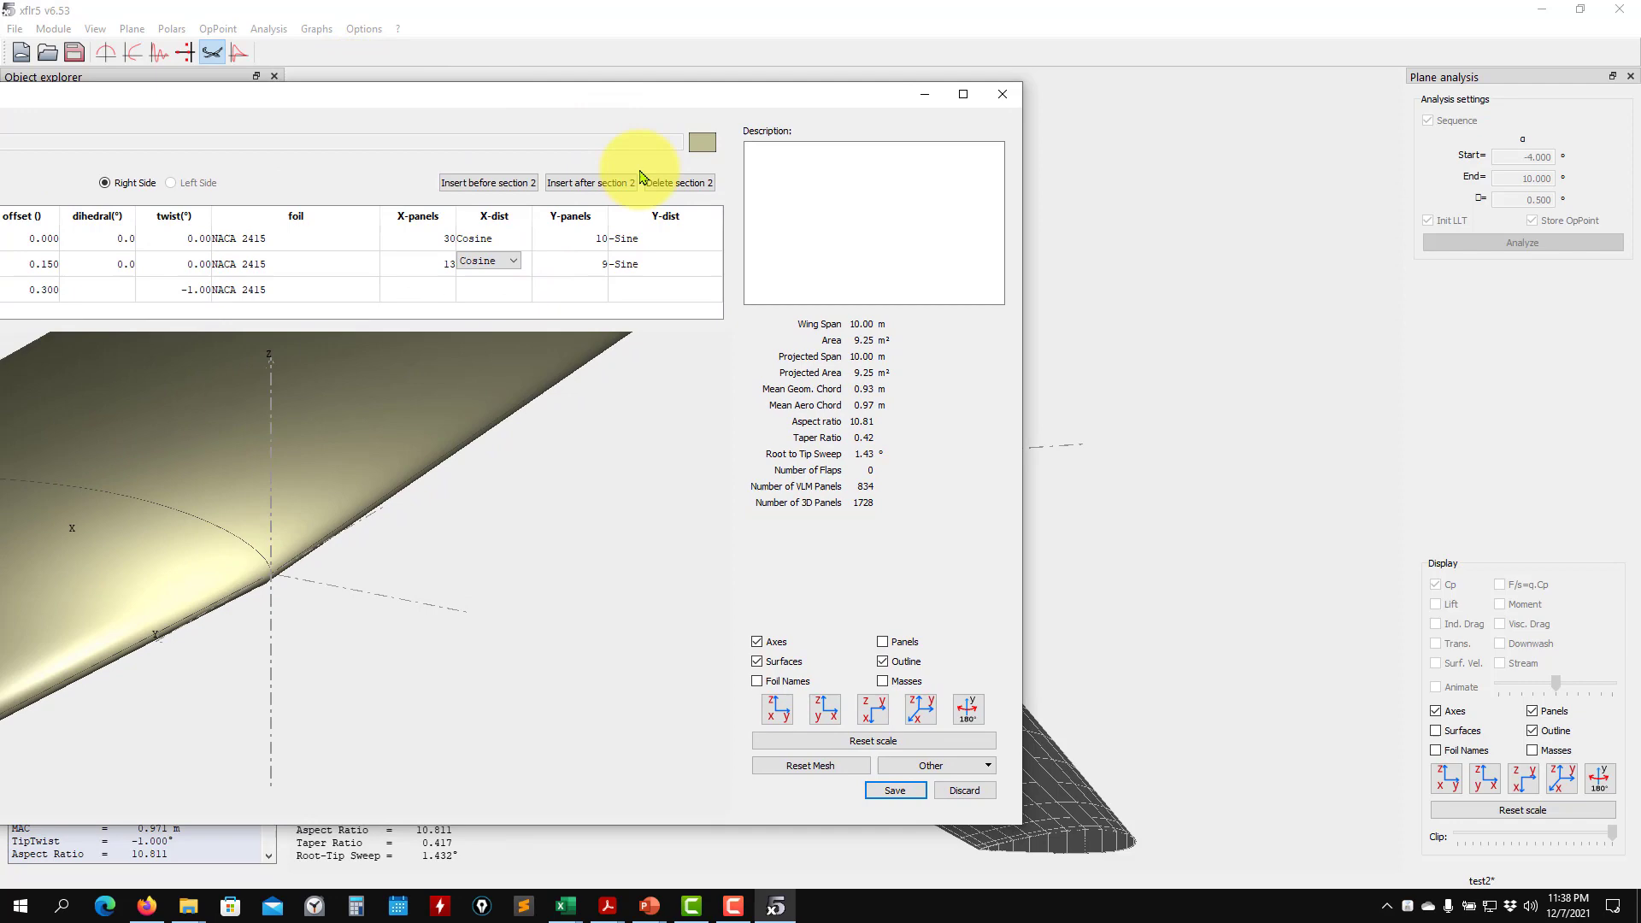
Set the Y-panel distribution of both wing sections to Uniform, save the wing and check the spanwise spacing
left_click(667, 237)
left_click(666, 236)
left_click(658, 250)
double_click(666, 268)
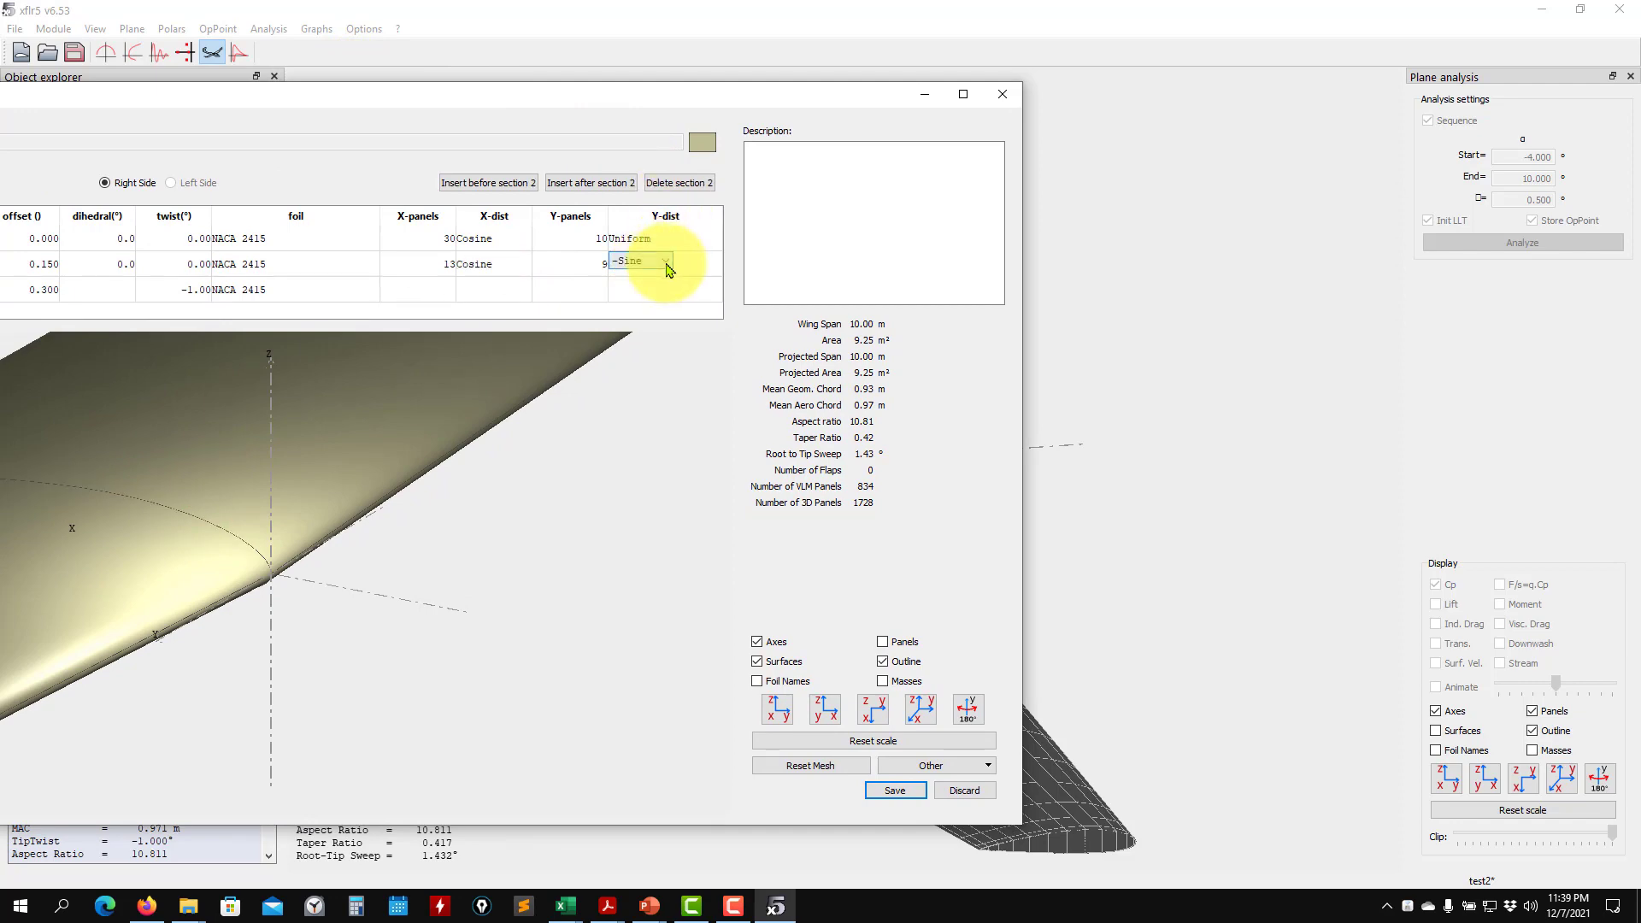
left_click(663, 267)
left_click(637, 287)
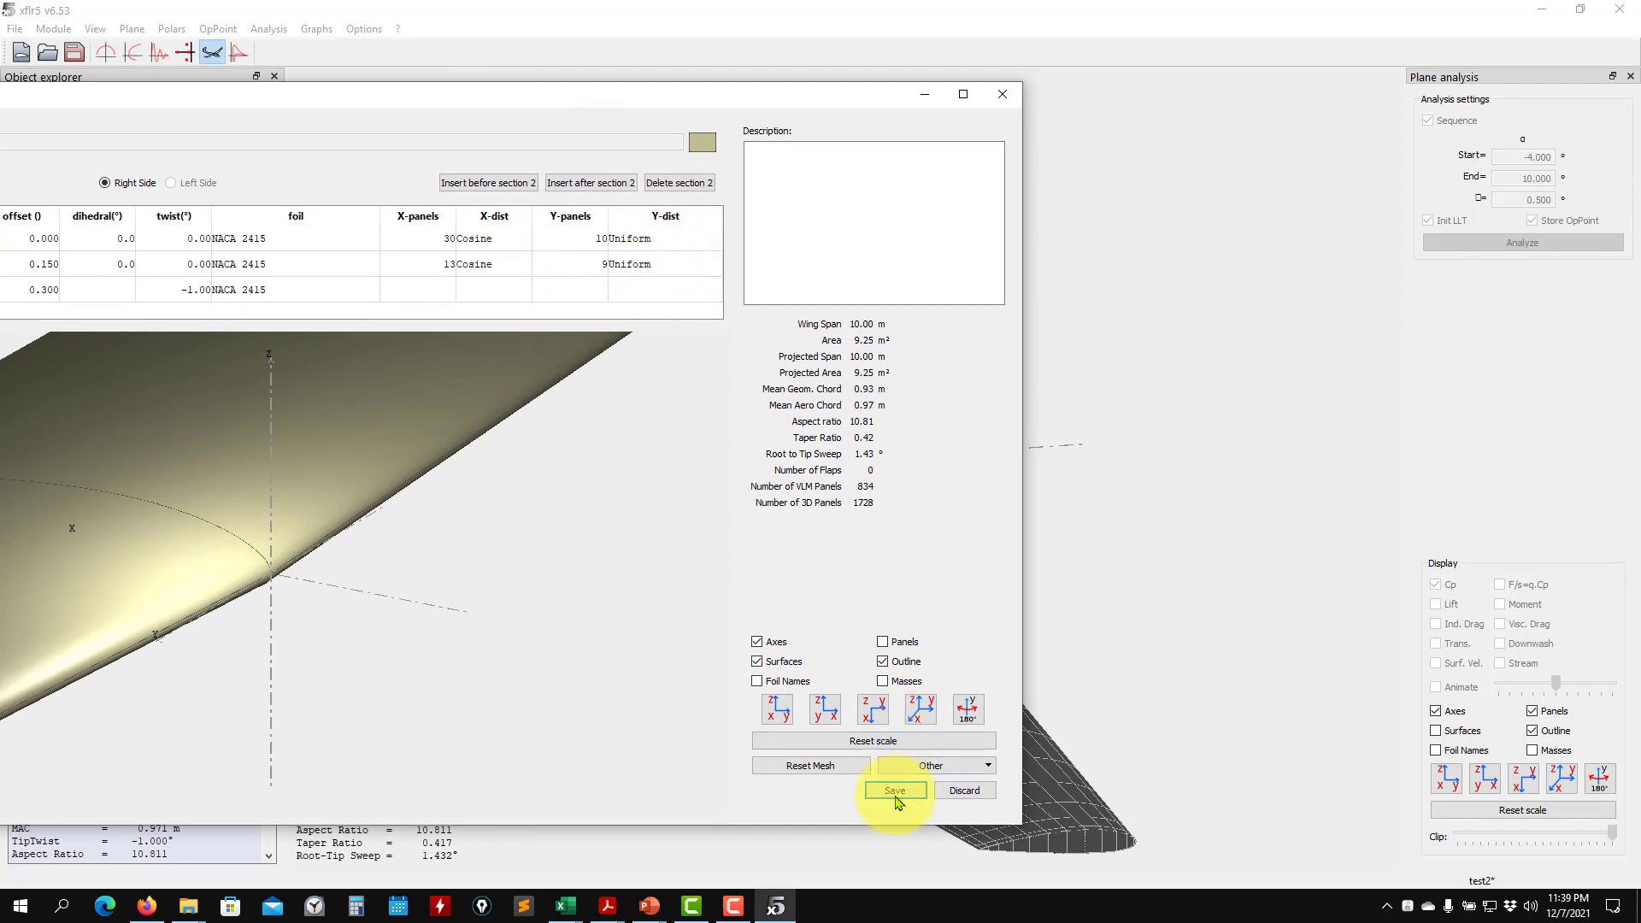
left_click(895, 790)
left_click_drag(872, 667, 864, 751)
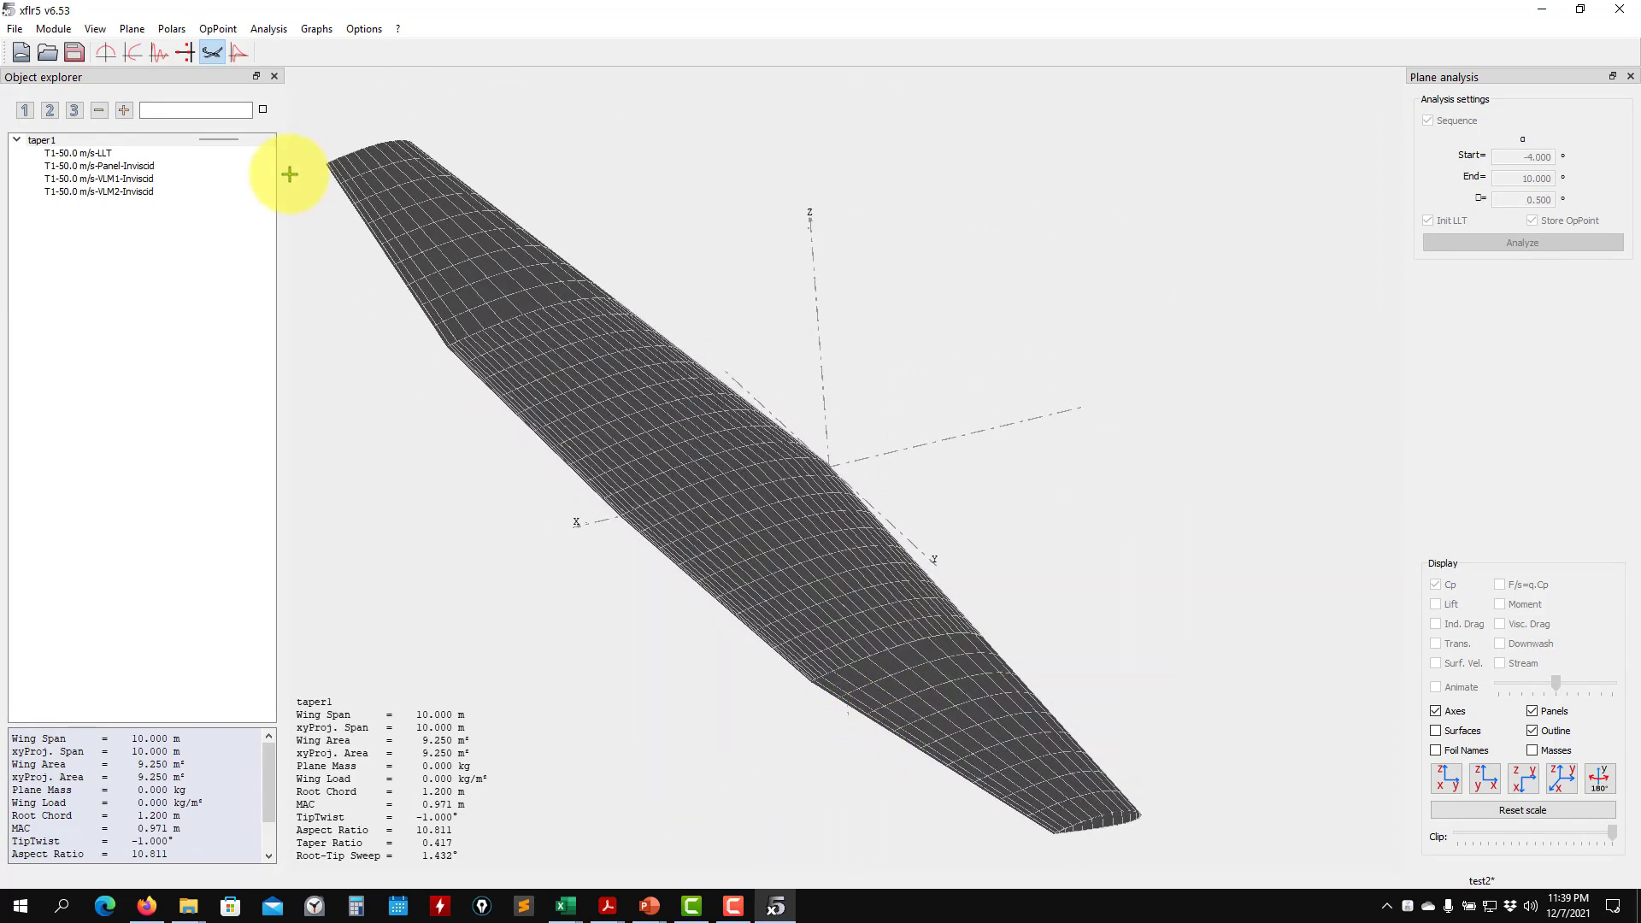
Set the second section's X-panels to 30 and both sections' Y-panels to 20, and save the taper1 wing
left_click(74, 141)
right_click(74, 141)
left_click(160, 198)
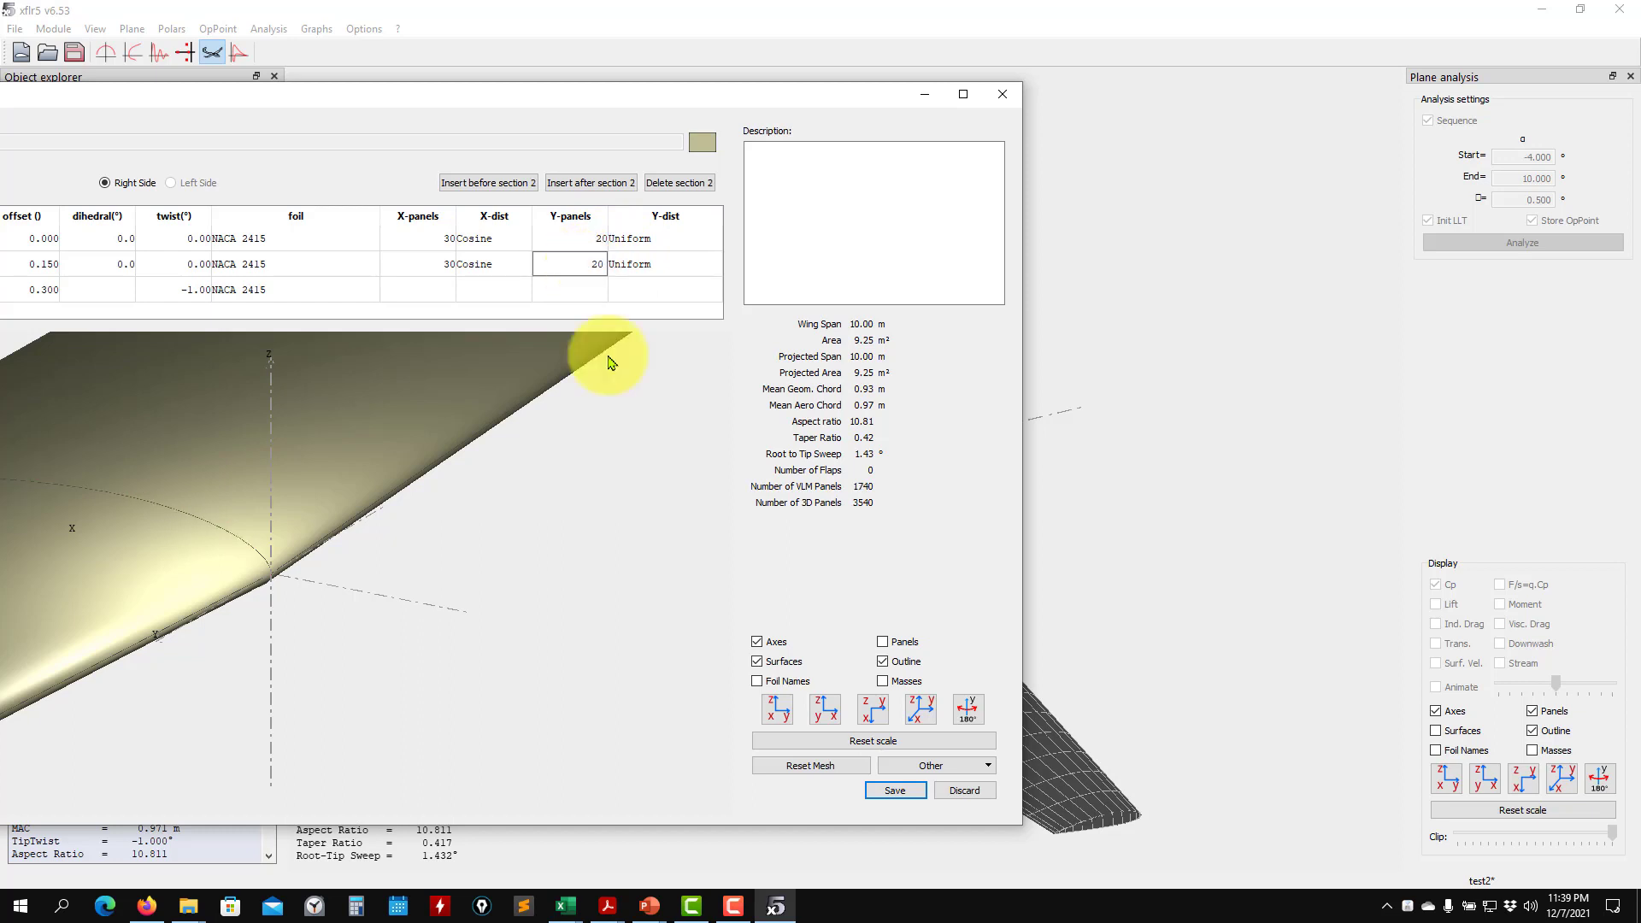
left_click(880, 789)
Select the Panel inviscid analysis and inspect the refined panel mesh over the whole taper1 wing
left_click_drag(872, 783, 897, 660)
scroll(880, 730, "up", 7)
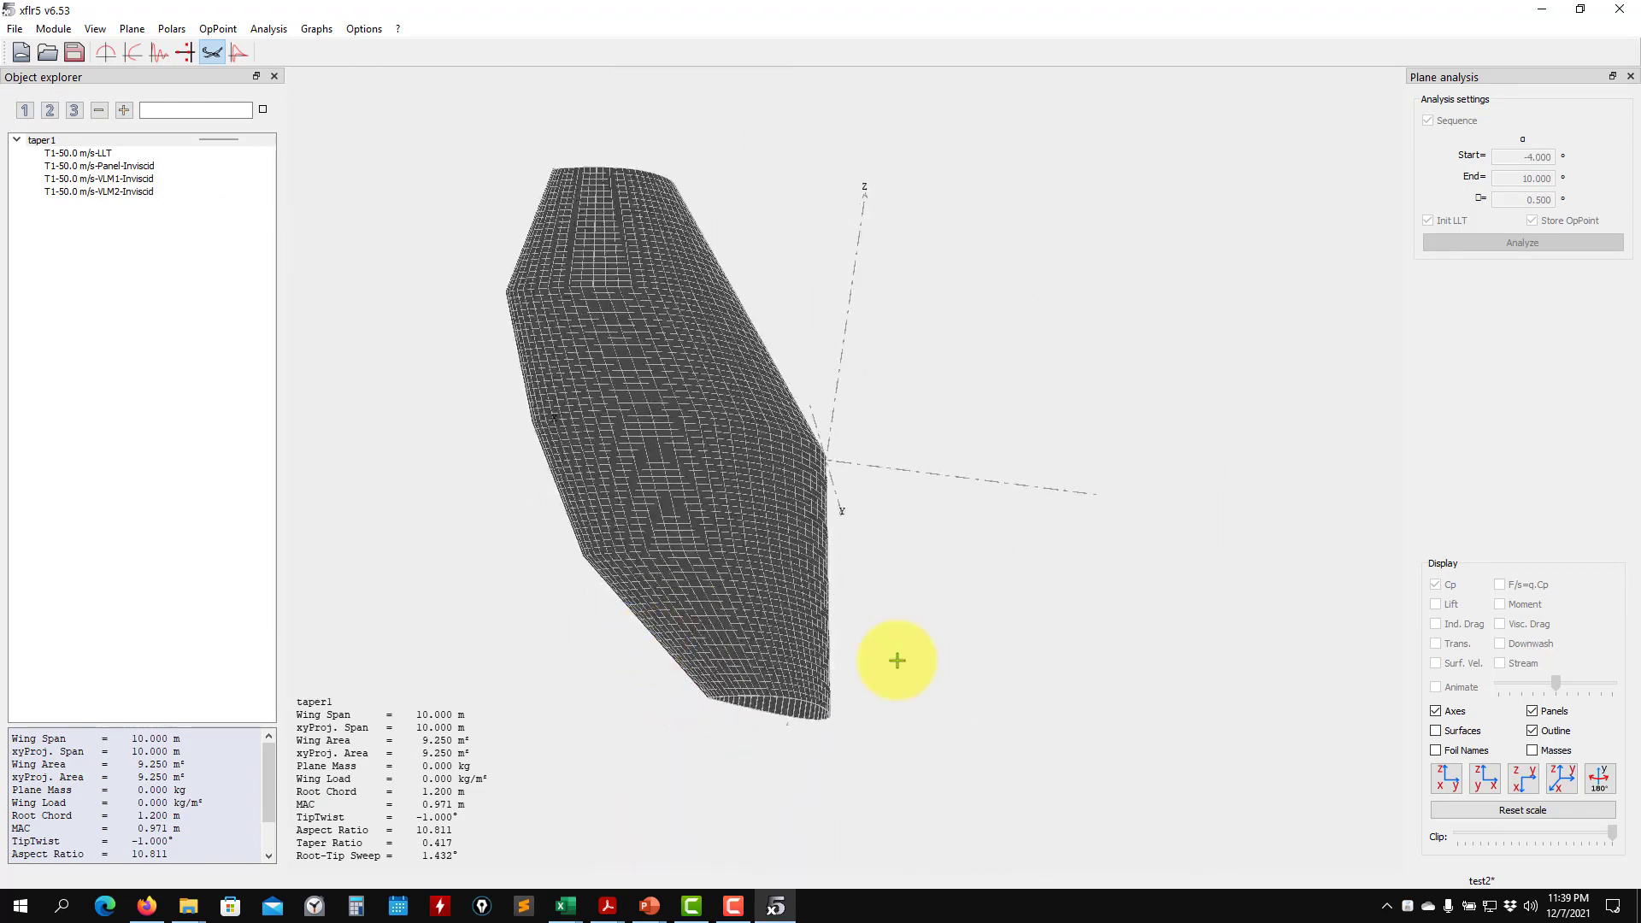
left_click(130, 167)
left_click_drag(782, 548, 1120, 515)
left_click_drag(425, 424, 762, 744)
scroll(752, 761, "up", 5)
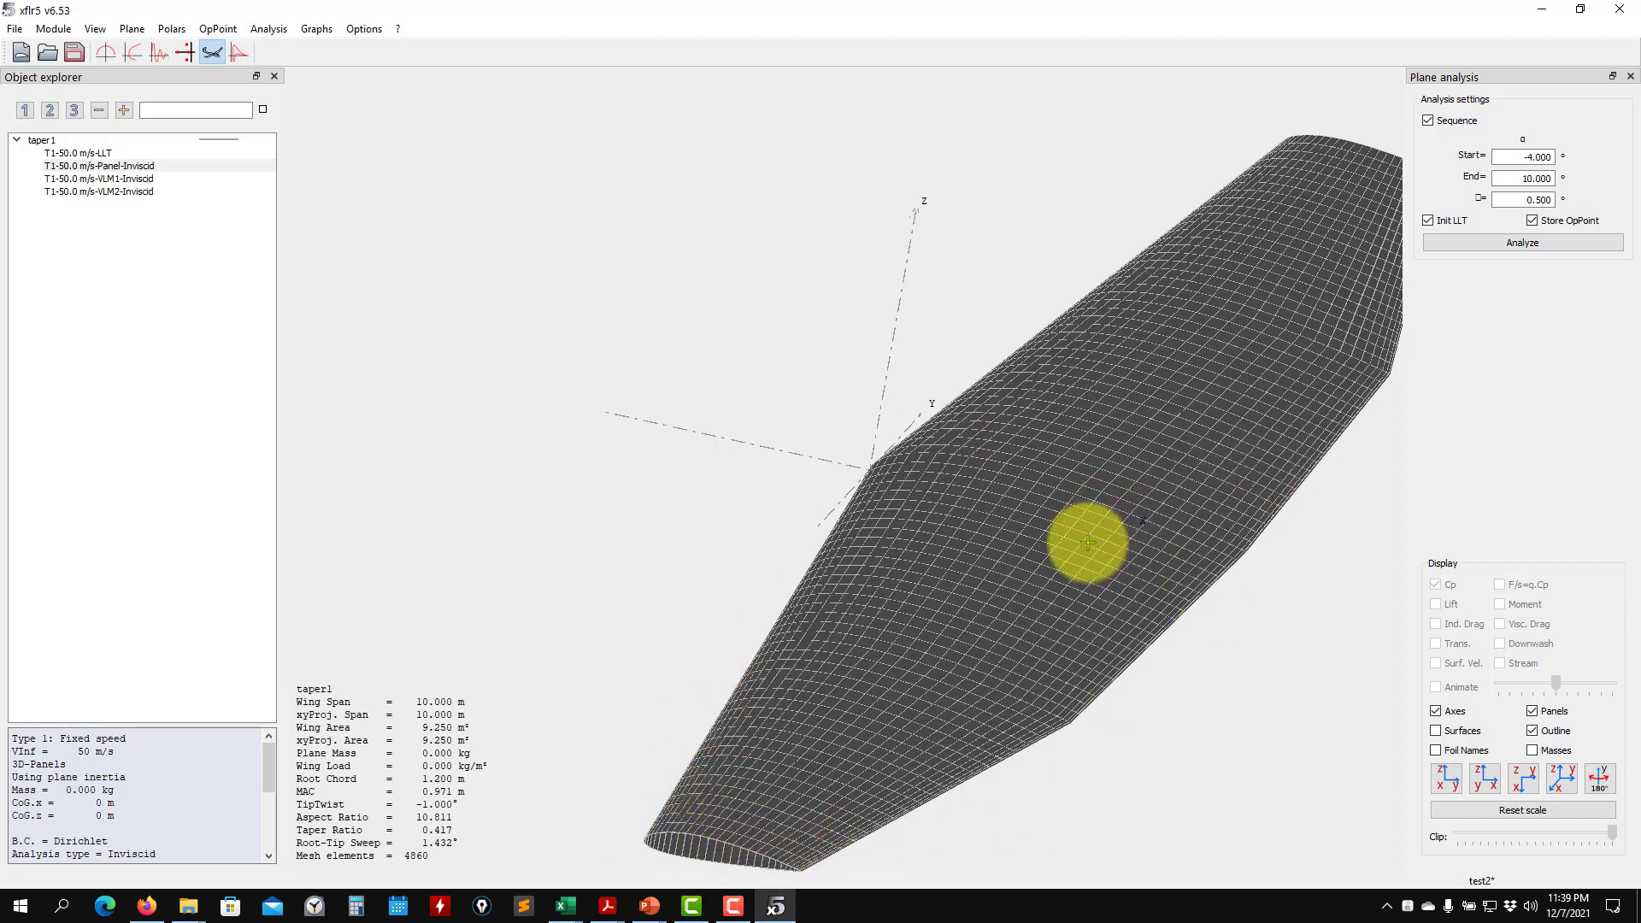
left_click_drag(1087, 543, 991, 508)
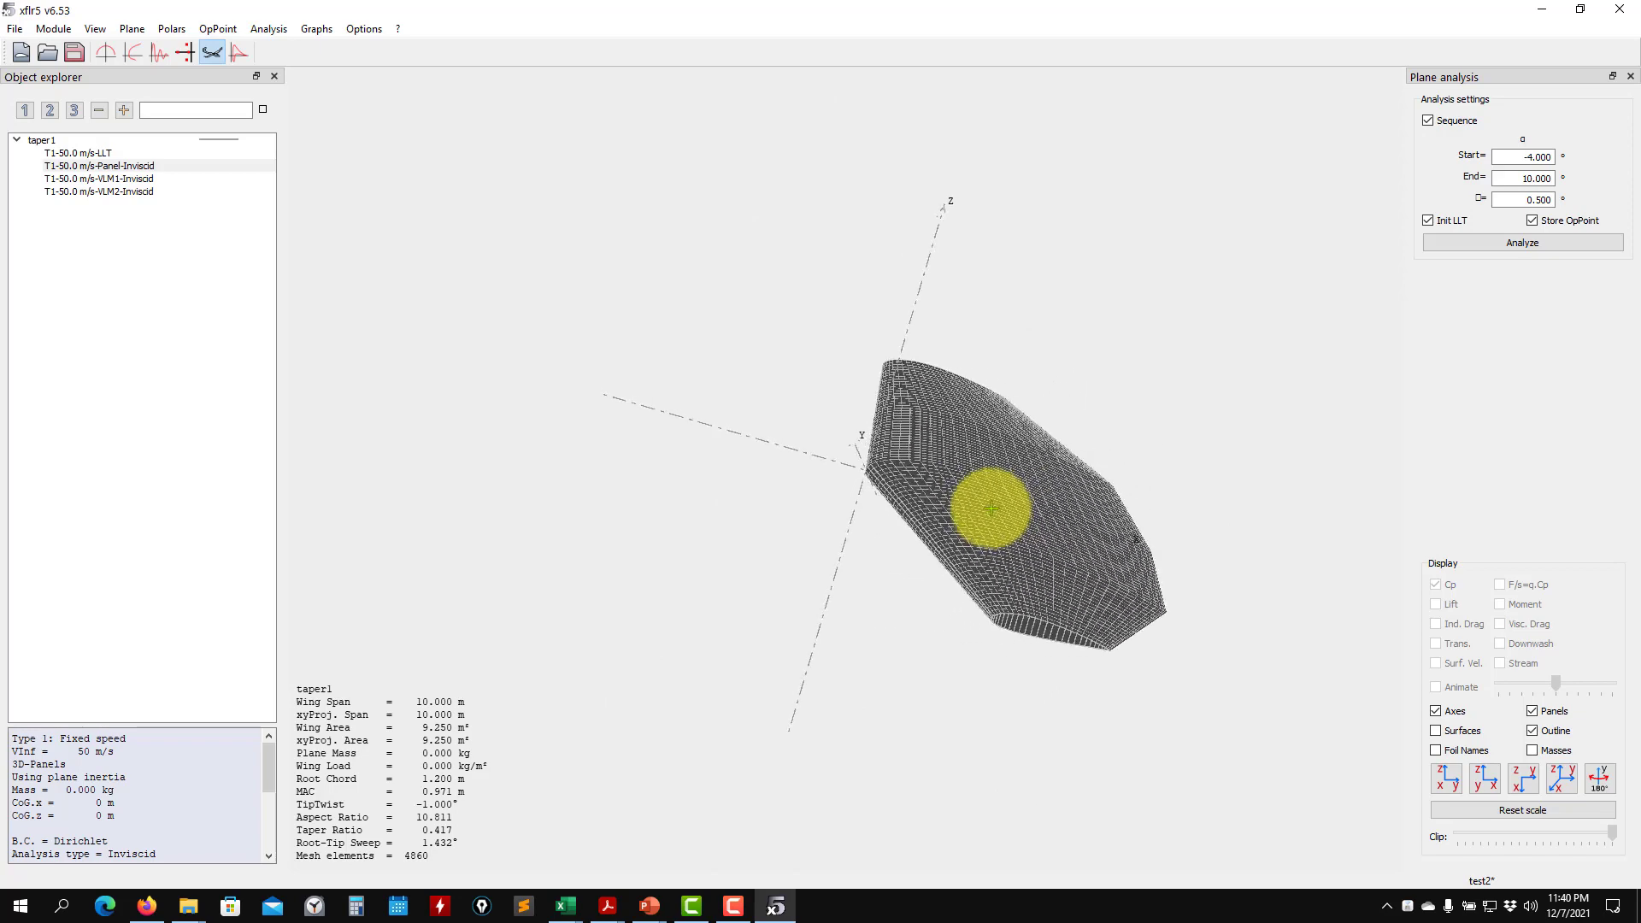
Run the 3D panel inviscid analysis for angles of attack from -4° to 10° in 0.5° increments
left_click(1501, 247)
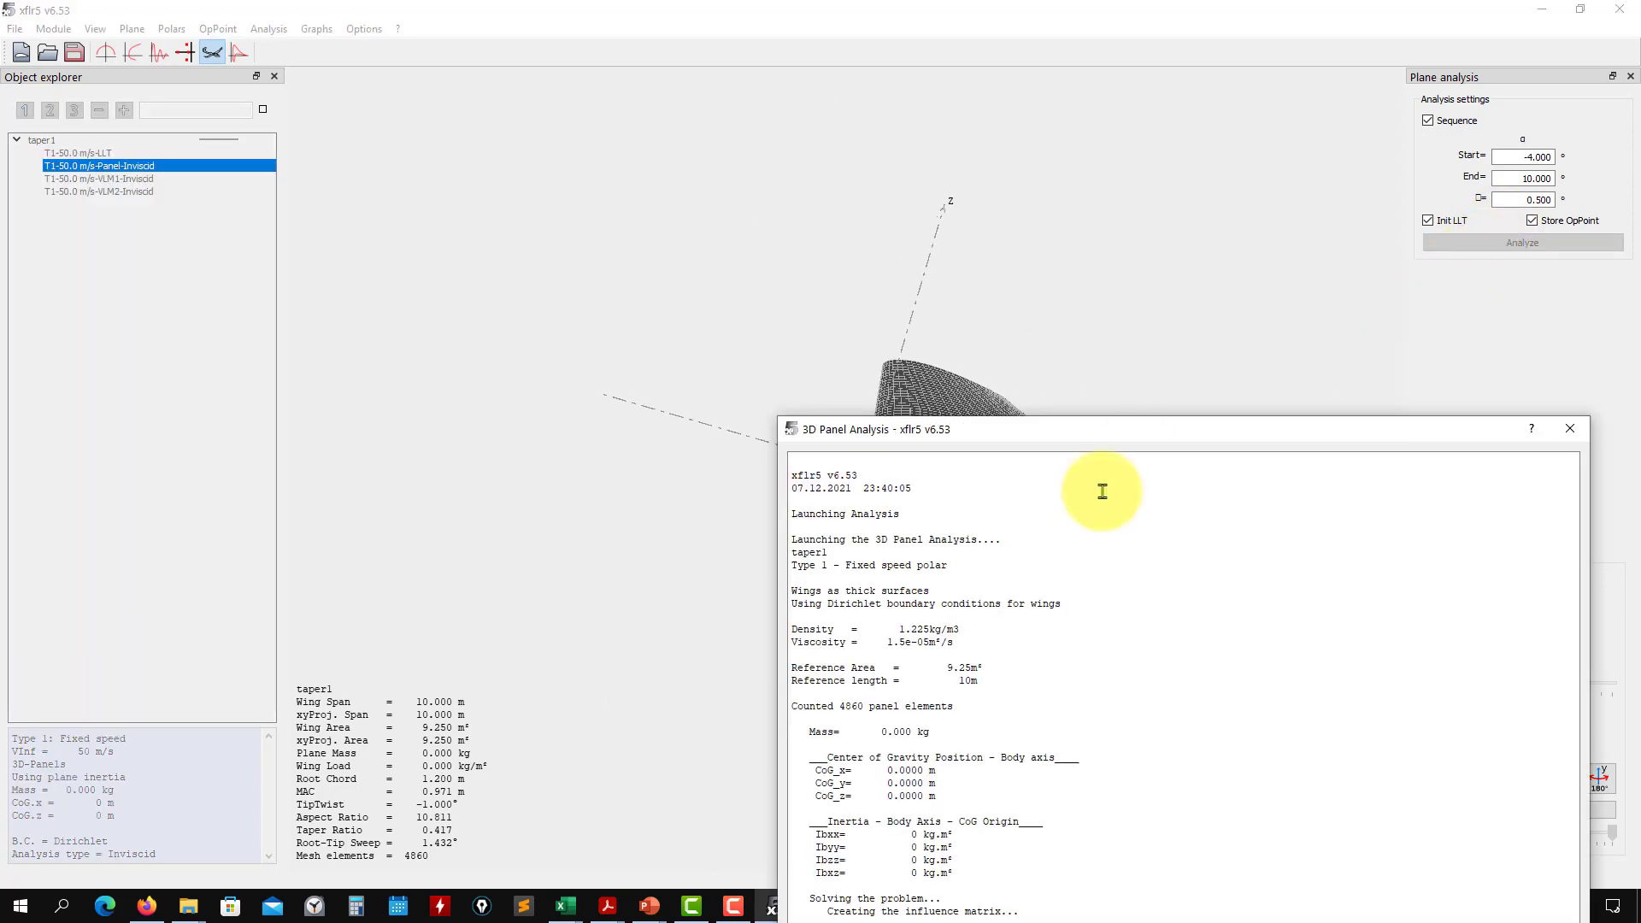
left_click_drag(1090, 427, 753, 185)
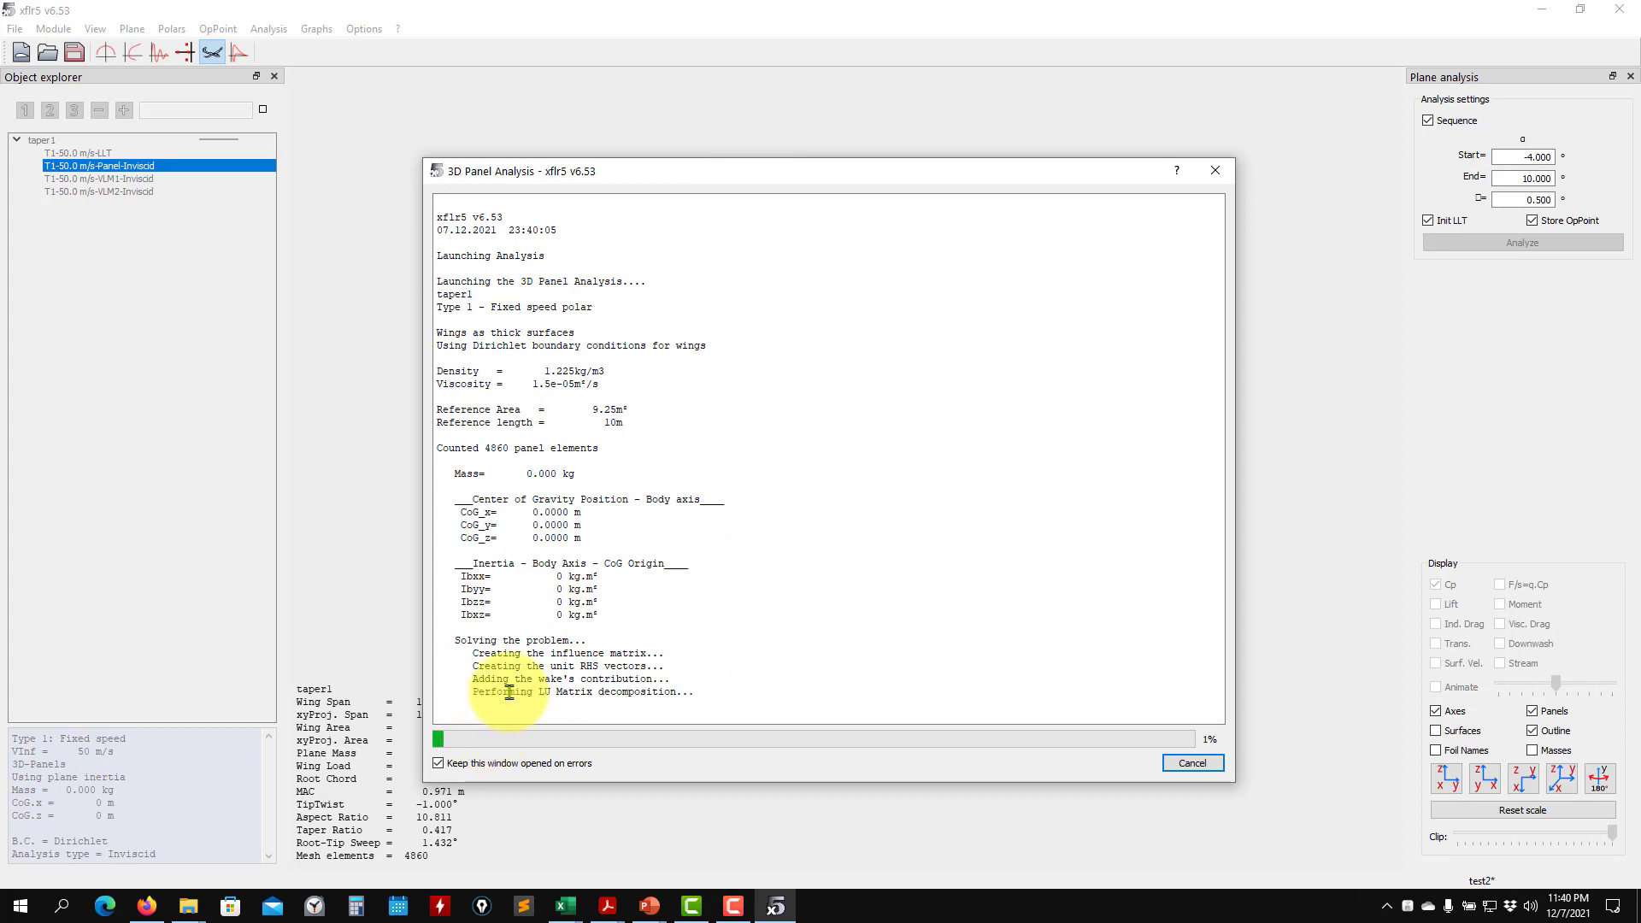
left_click_drag(472, 693, 707, 703)
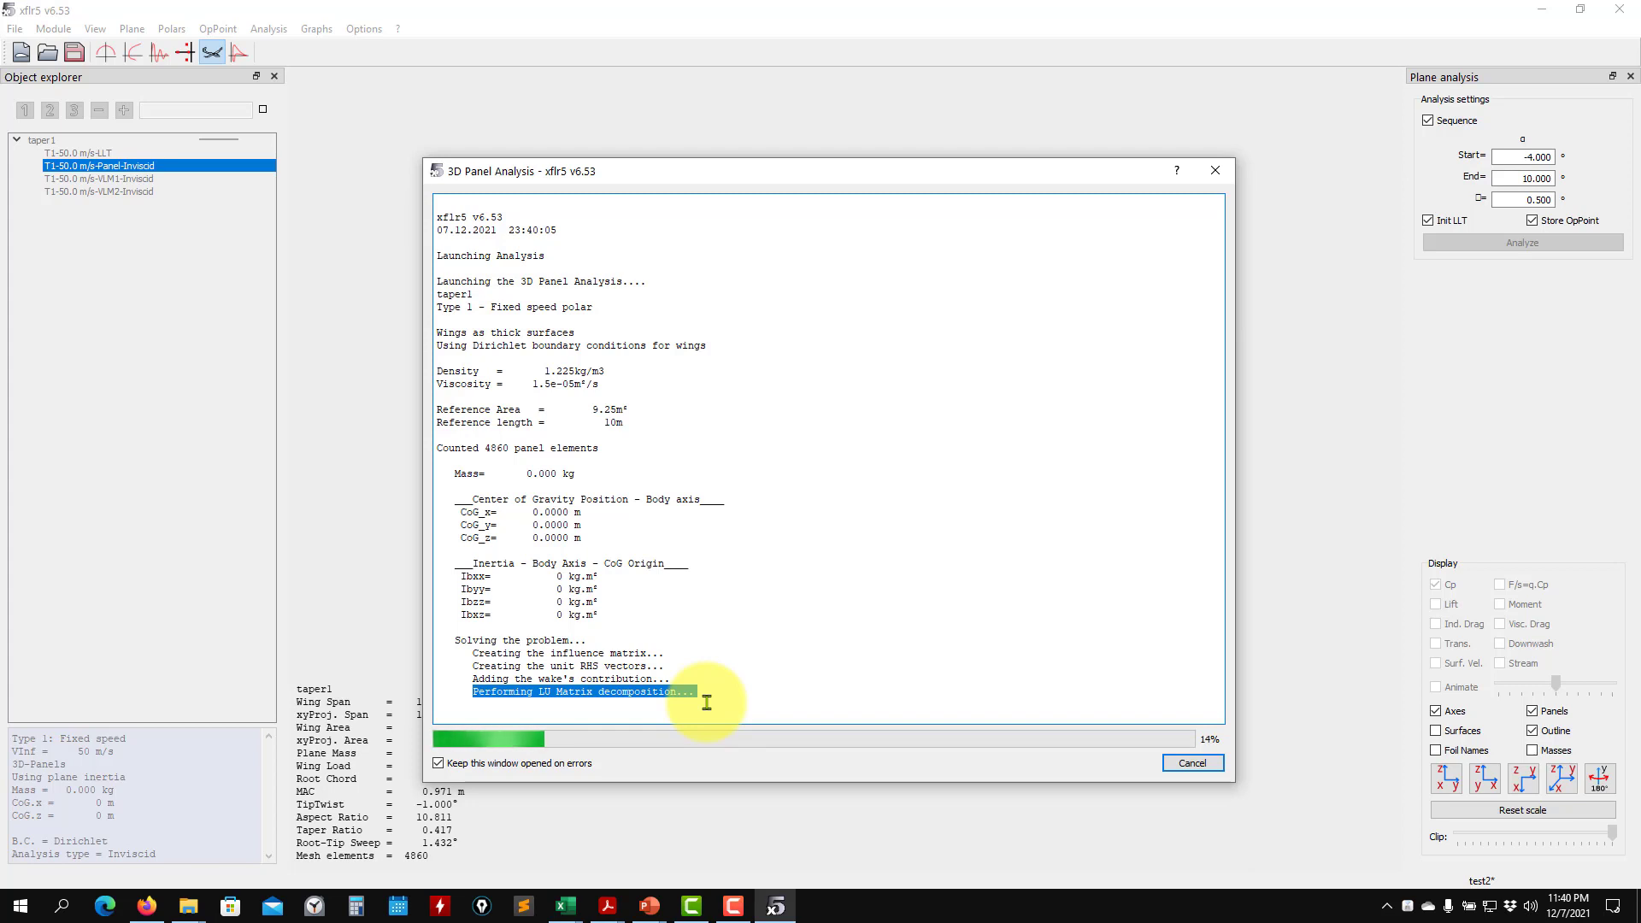
double_click(495, 449)
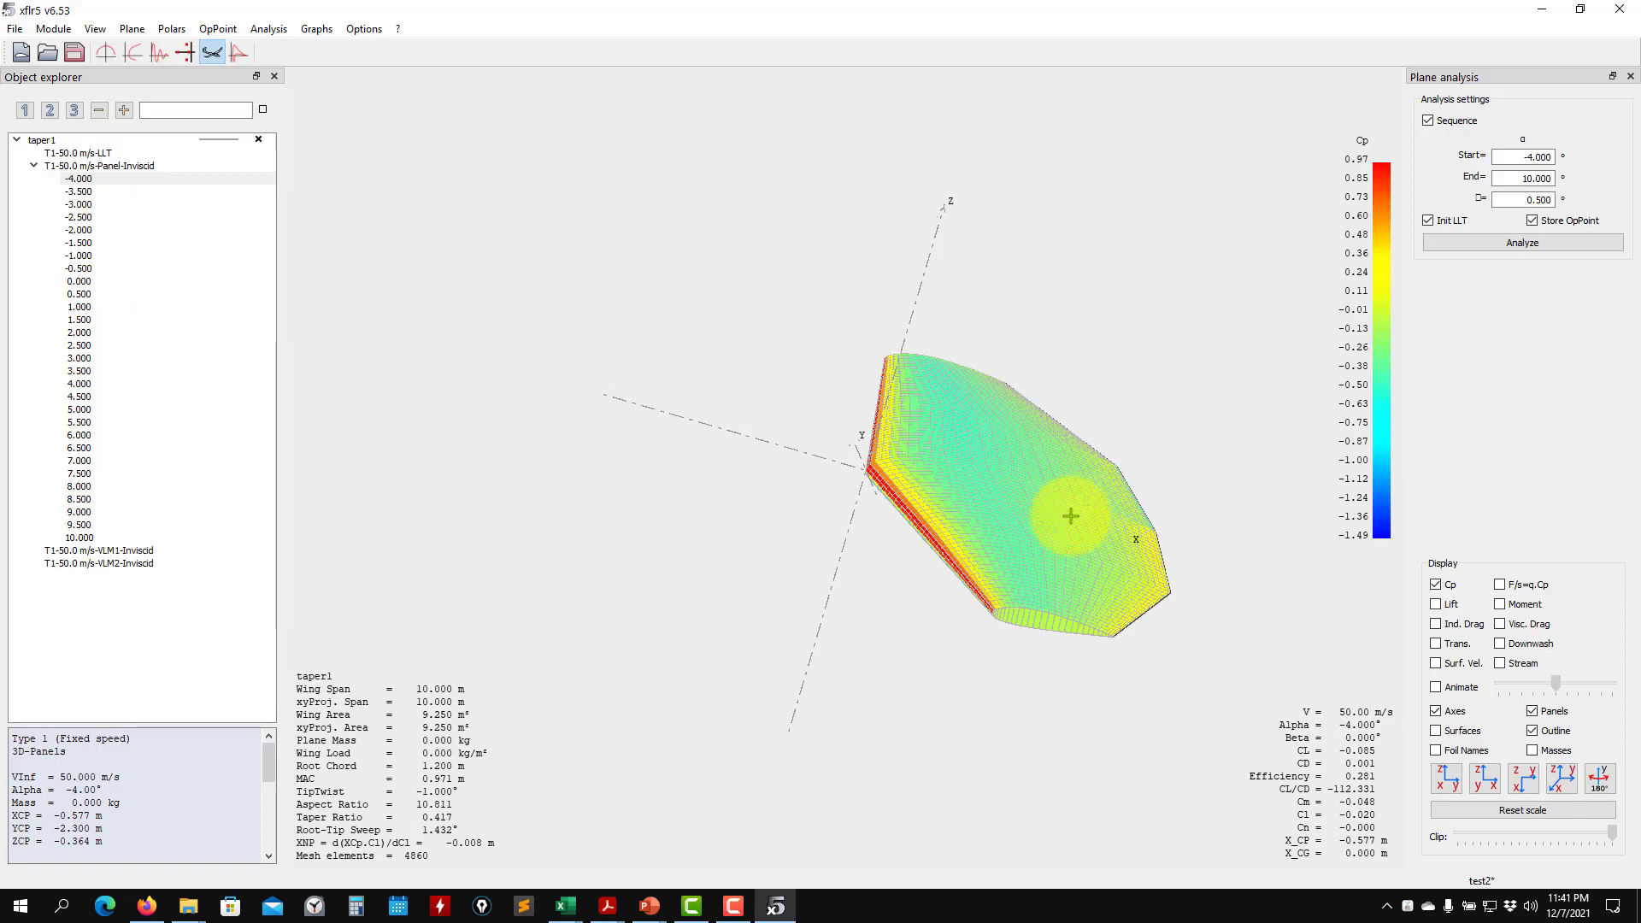
Inspect the Cp distribution on the wing at -4° angle of attack and turn on the streamlines
left_click_drag(1069, 516, 856, 525)
left_click_drag(897, 568, 804, 523)
left_click_drag(782, 597, 603, 636)
left_click_drag(1092, 579, 500, 538)
mouse_move(905, 512)
left_mouse_down()
mouse_move(905, 491)
mouse_move(897, 524)
left_mouse_up()
scroll(897, 524, "down", 10)
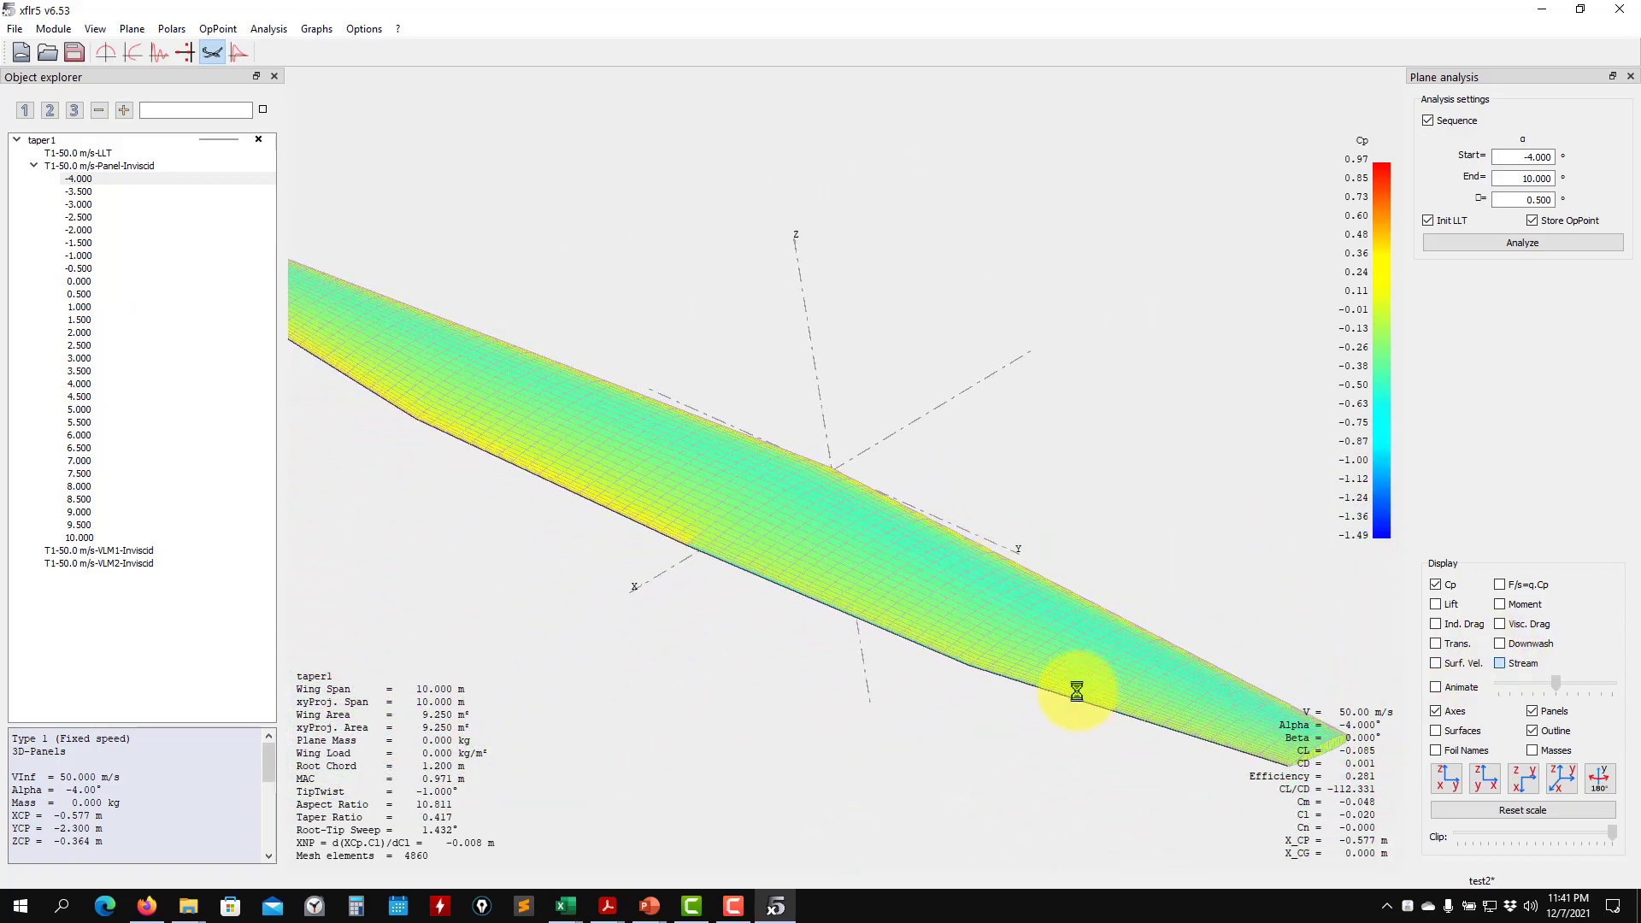
left_click_drag(1079, 679, 667, 370)
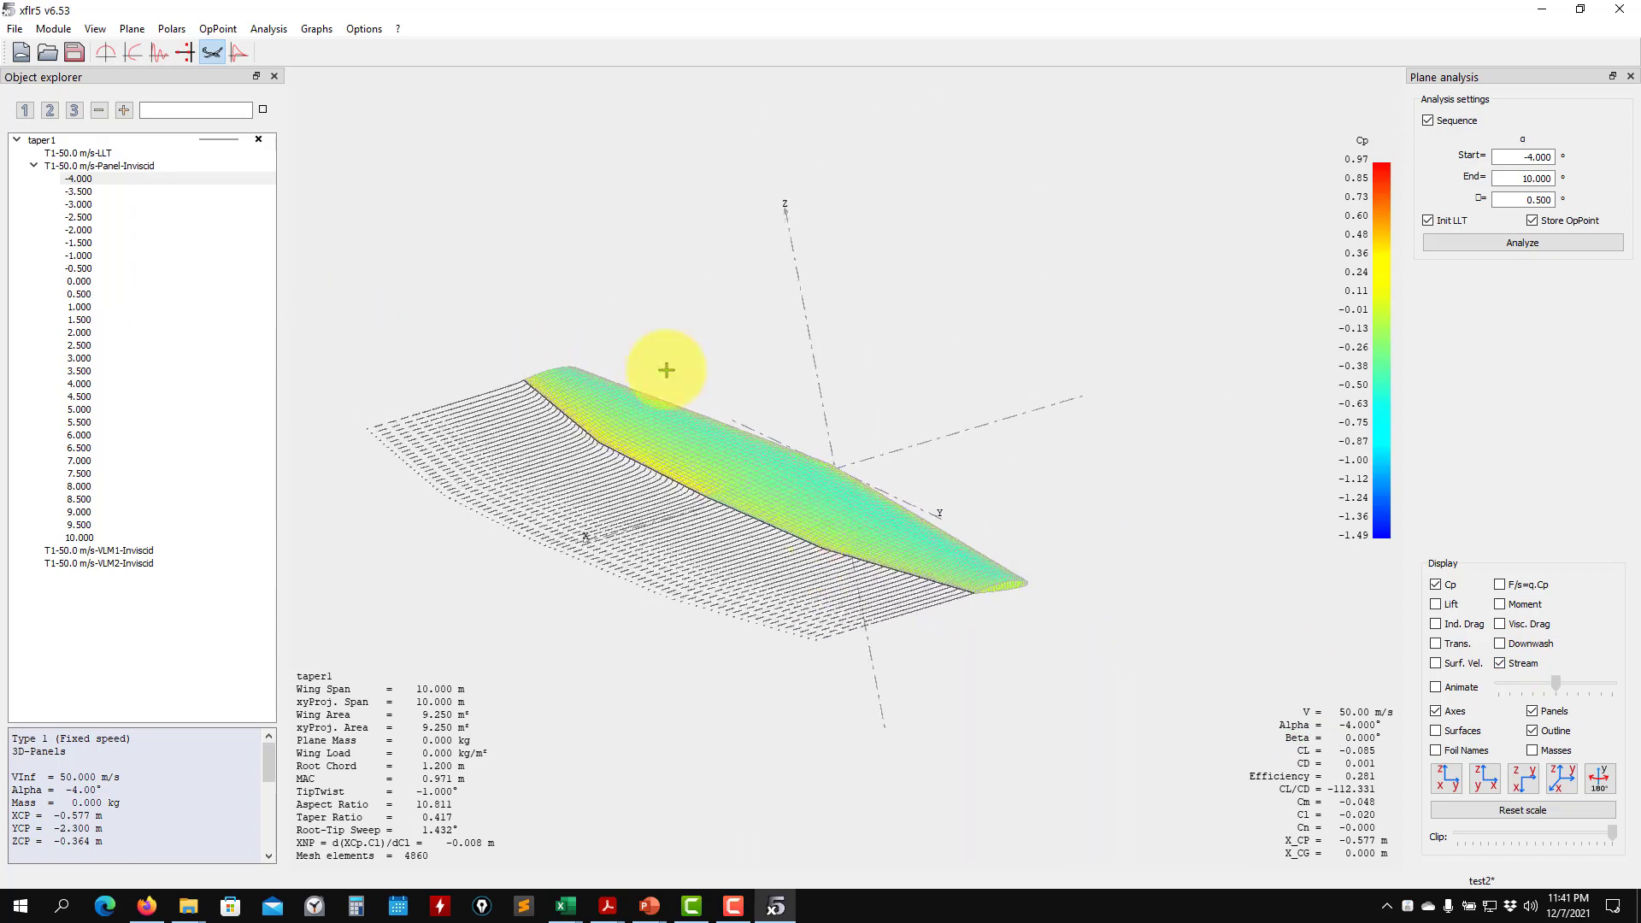
Save the test2 project and display the Panel inviscid operating point at 0° angle of attack
left_click(70, 55)
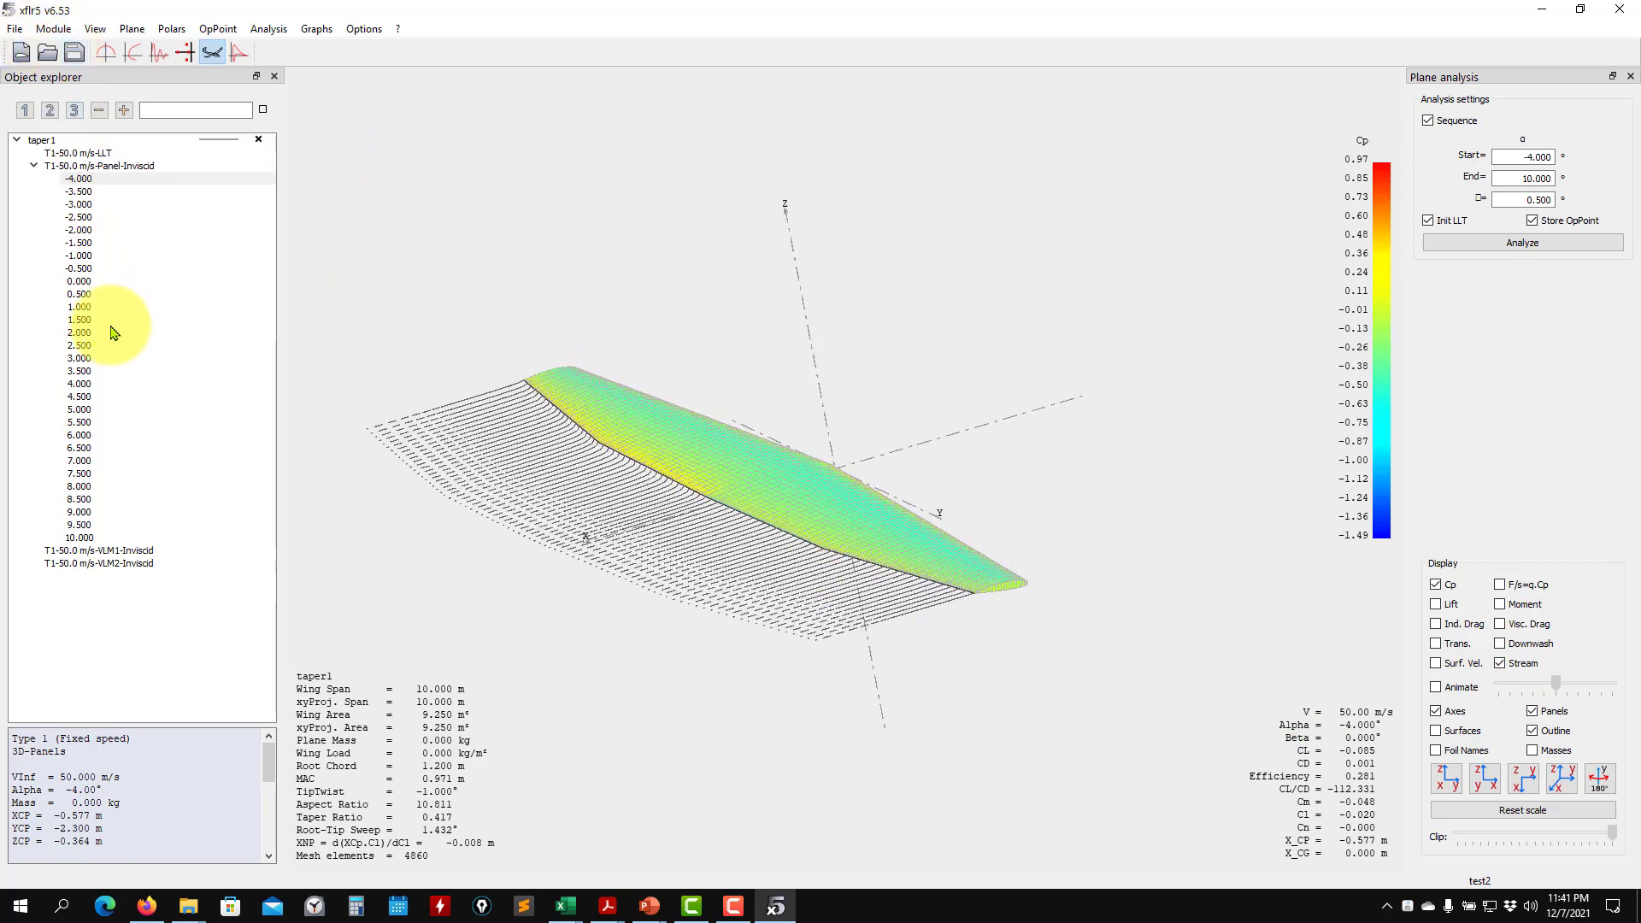
left_click(94, 278)
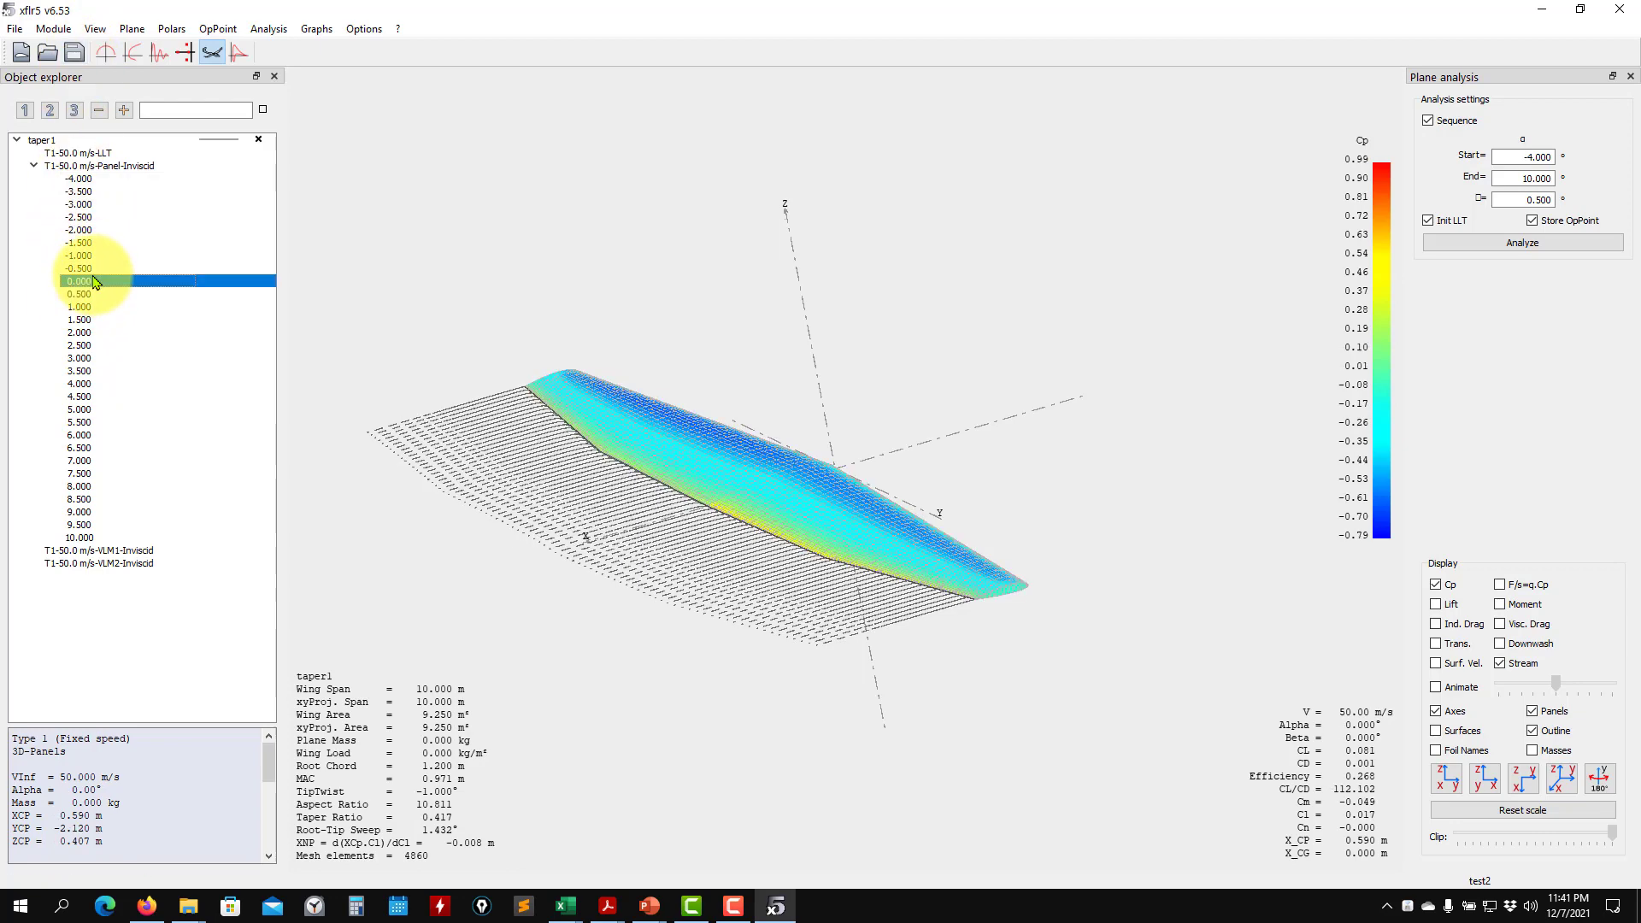
left_click_drag(689, 495, 1069, 557)
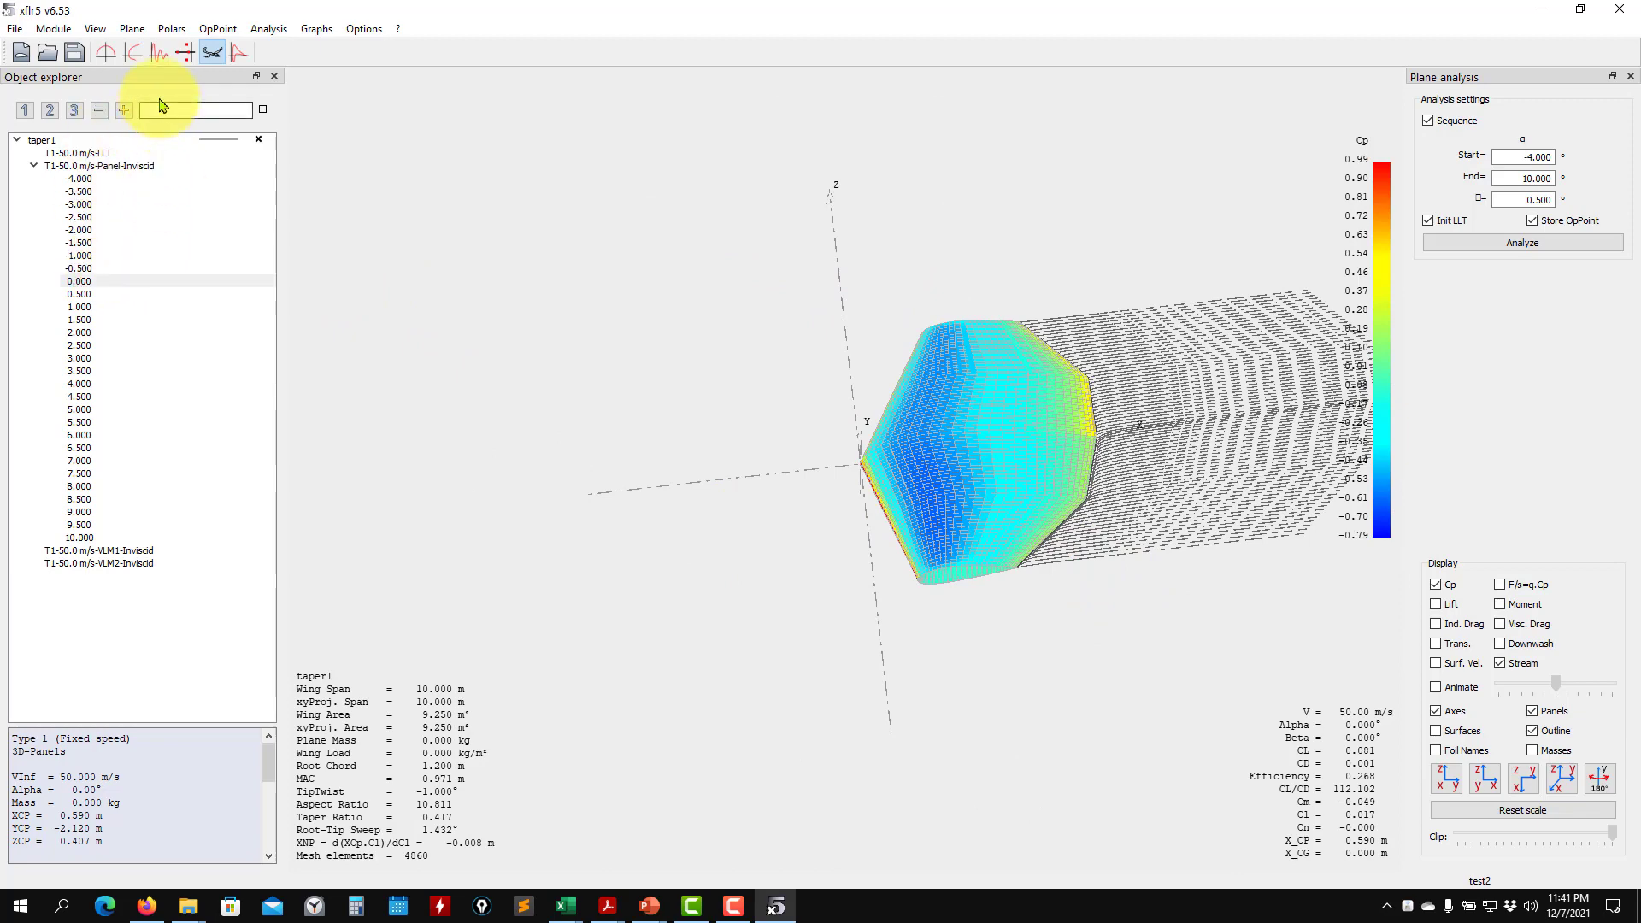
Switch to the polar graphs and examine the Fz versus Alpha curve of the Panel inviscid analysis
left_click(132, 53)
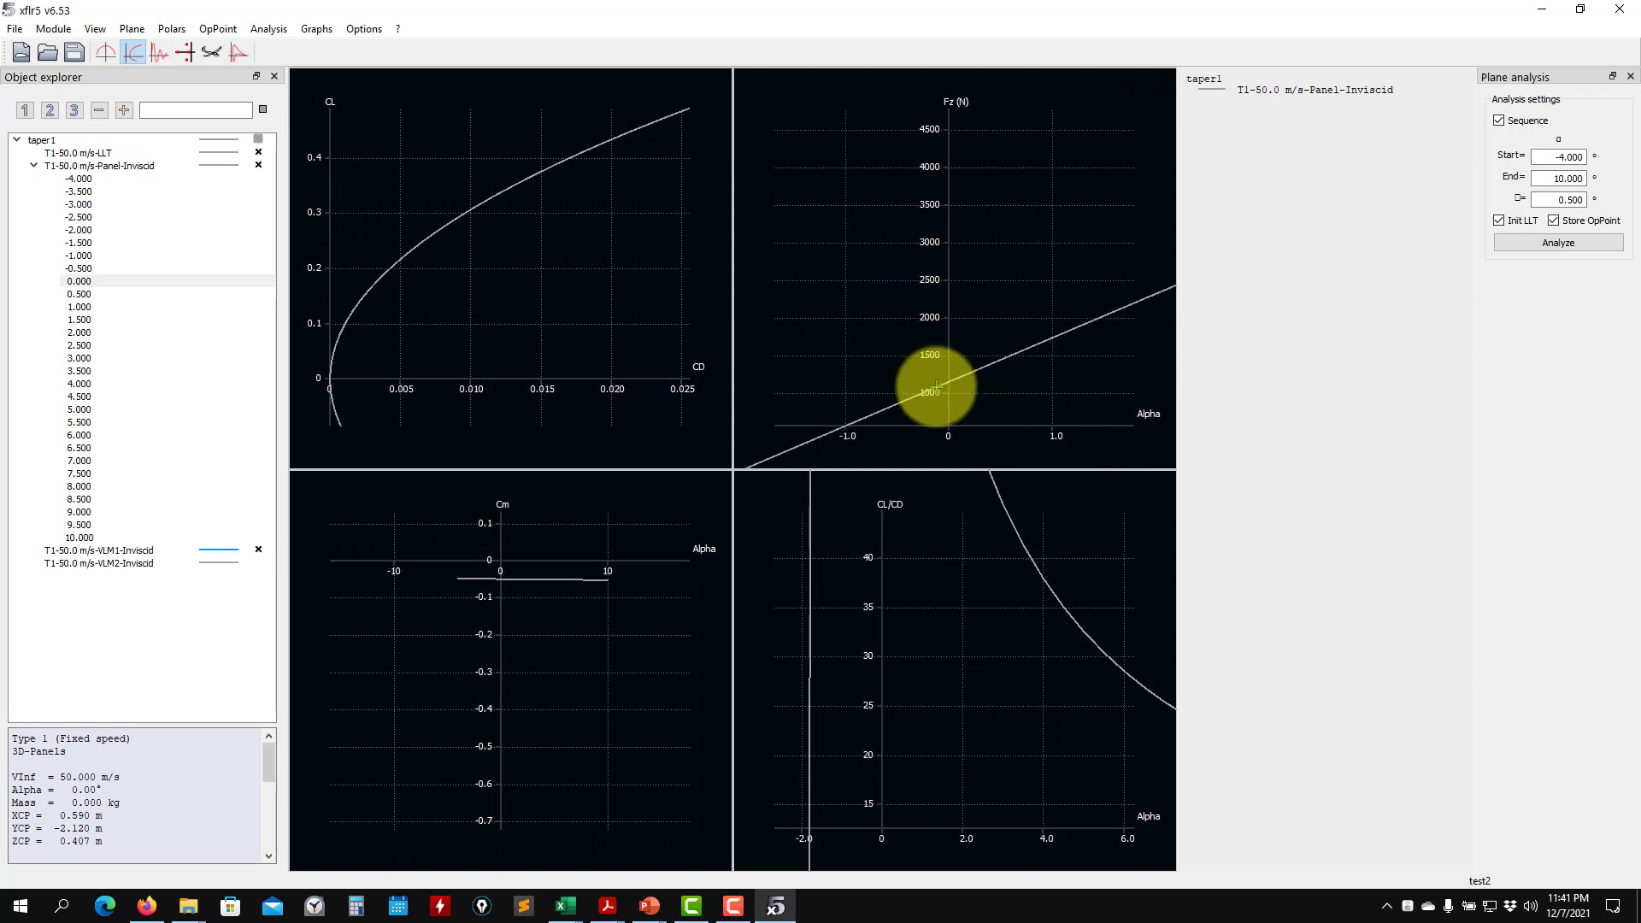
scroll(937, 387, "down", 12)
left_click_drag(1069, 306, 859, 345)
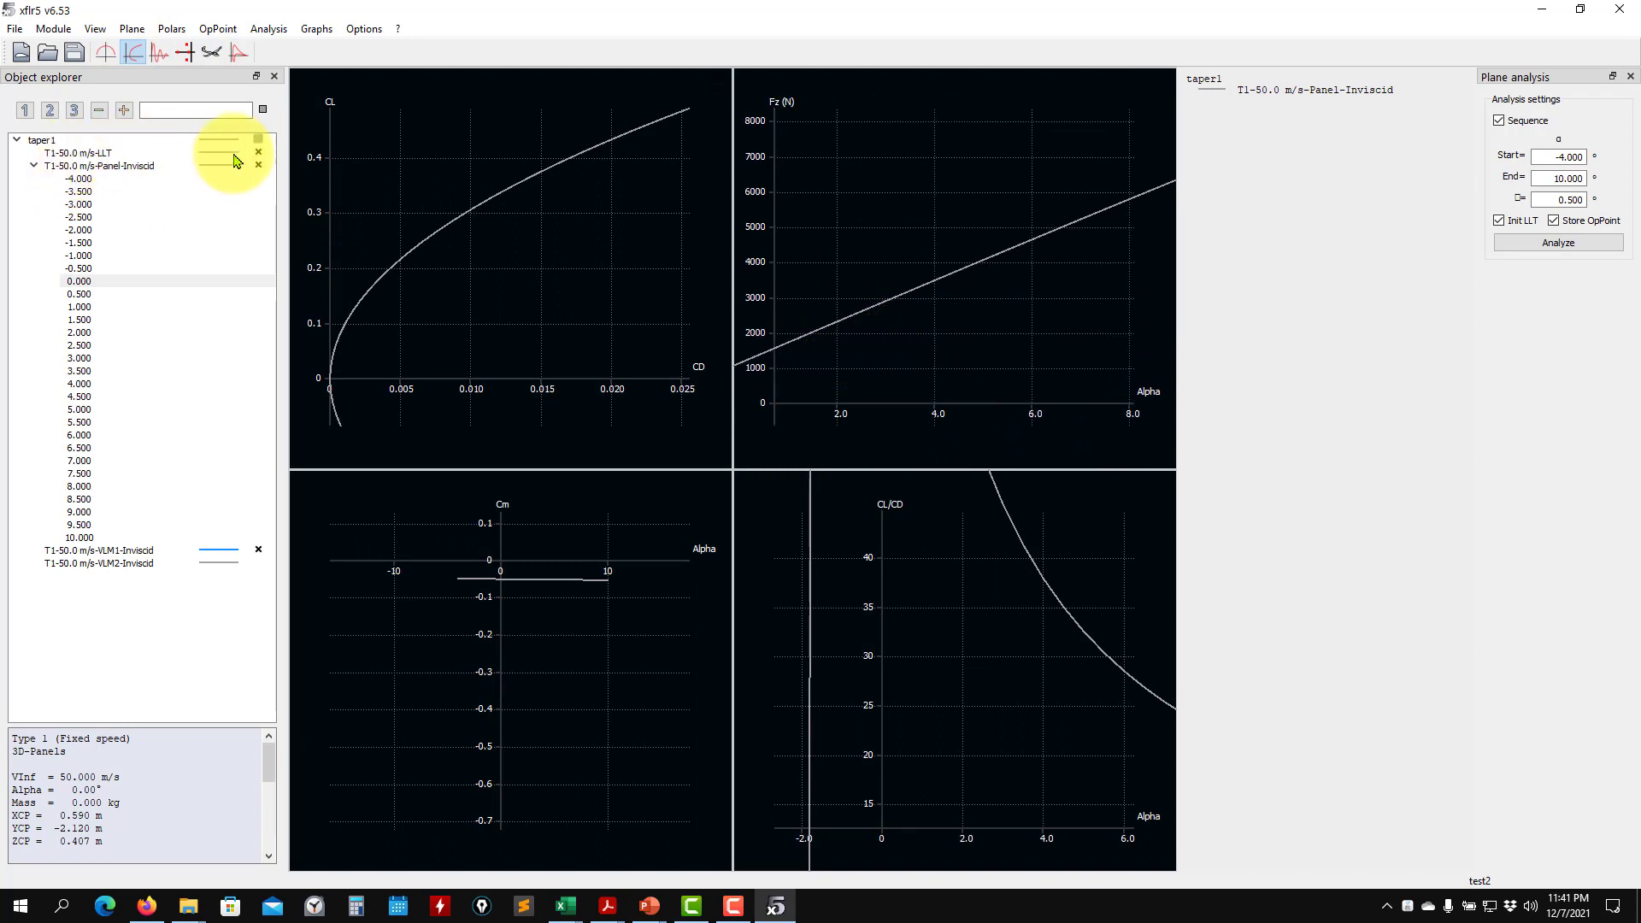
Try toggling the LLT, VLM1 and Panel inviscid curves in the polar graphs and reset the Fz graph's scale
left_click(260, 155)
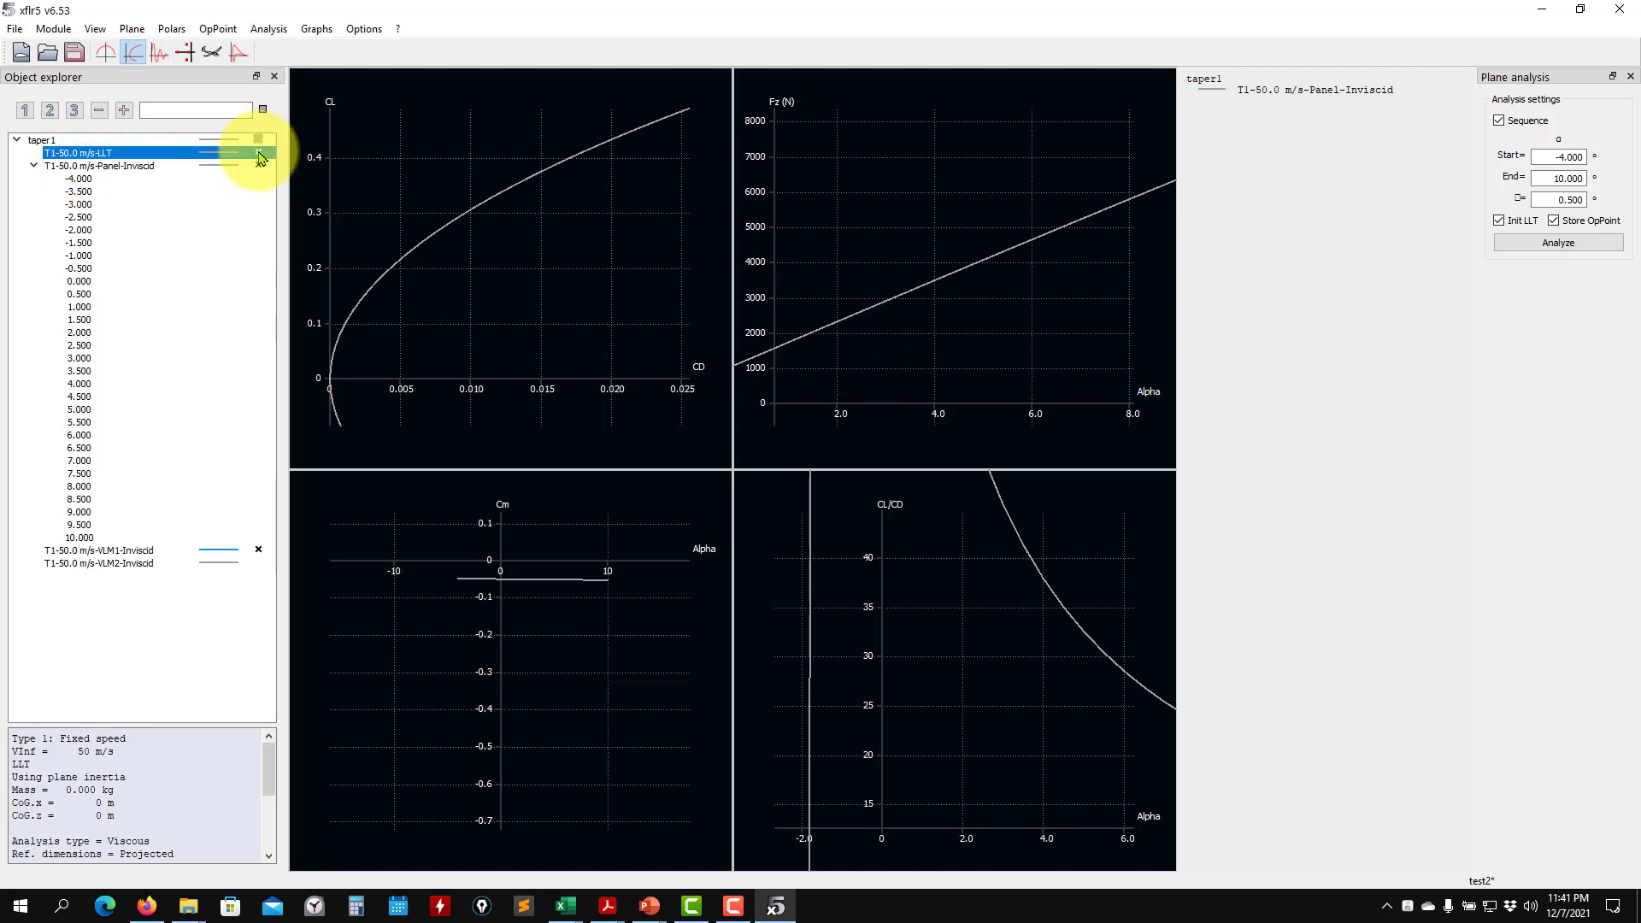
left_click(260, 539)
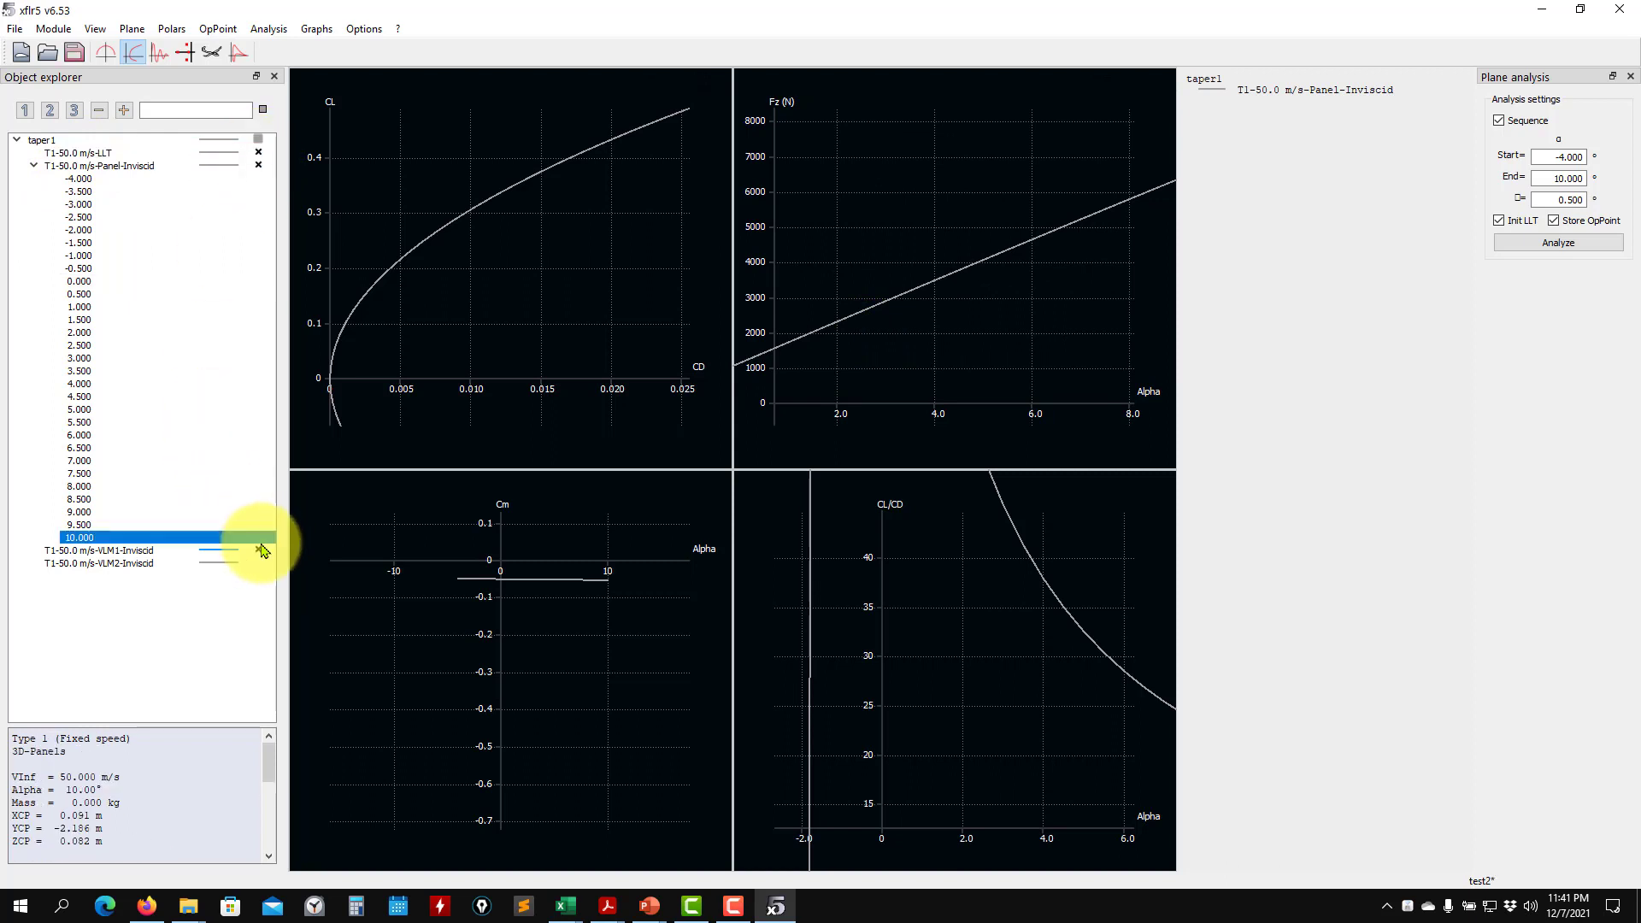
left_click(261, 551)
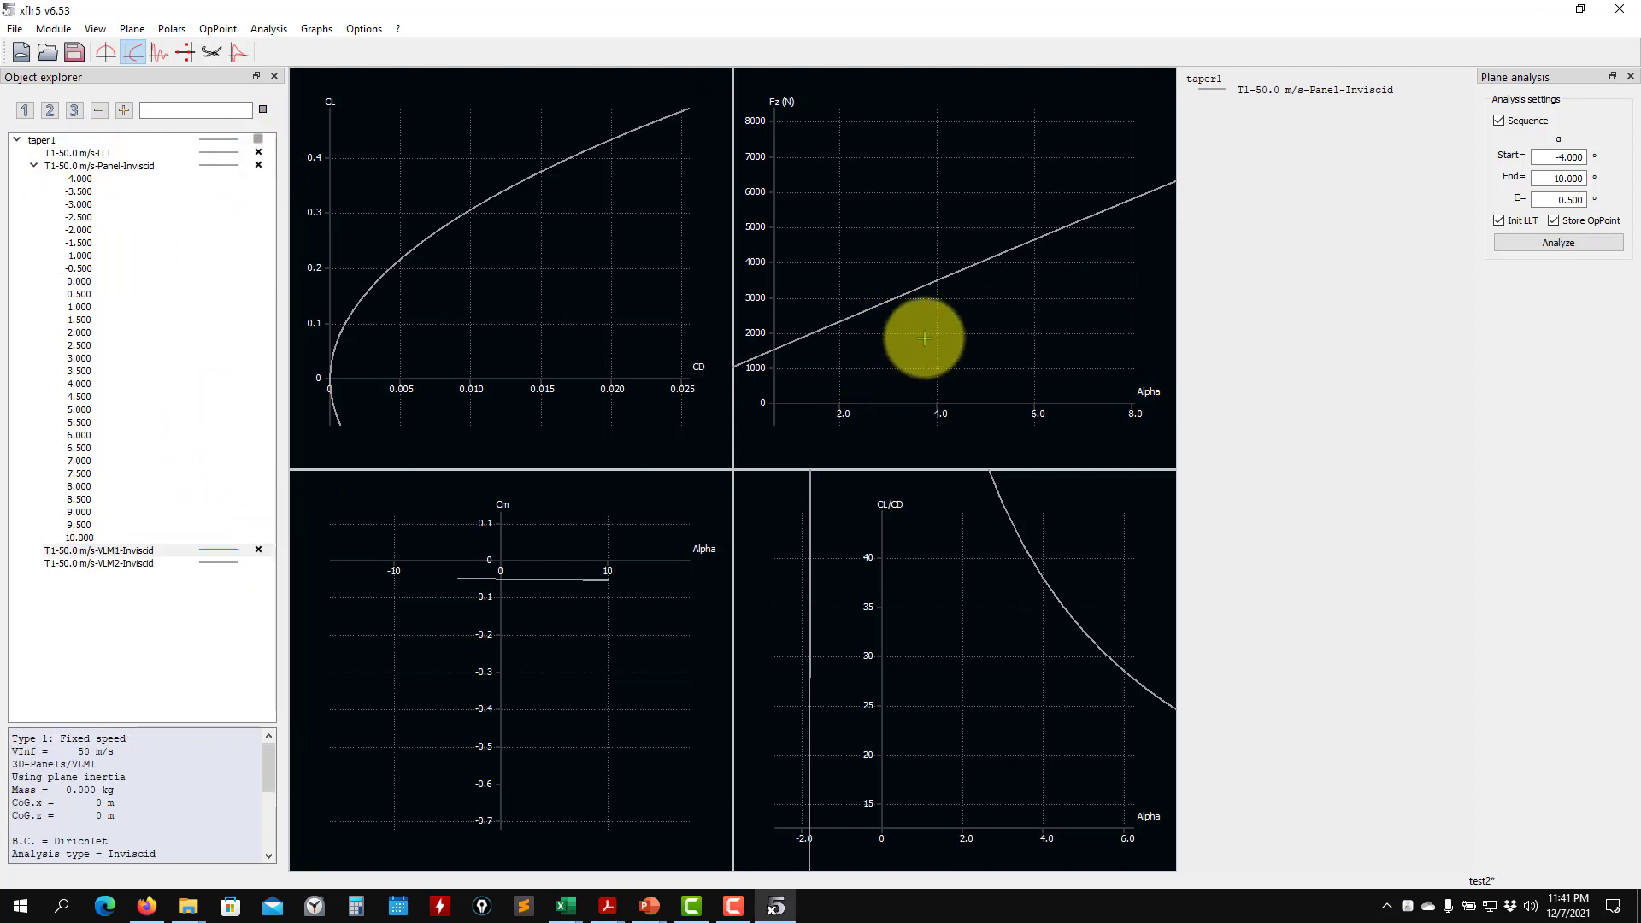
key("r")
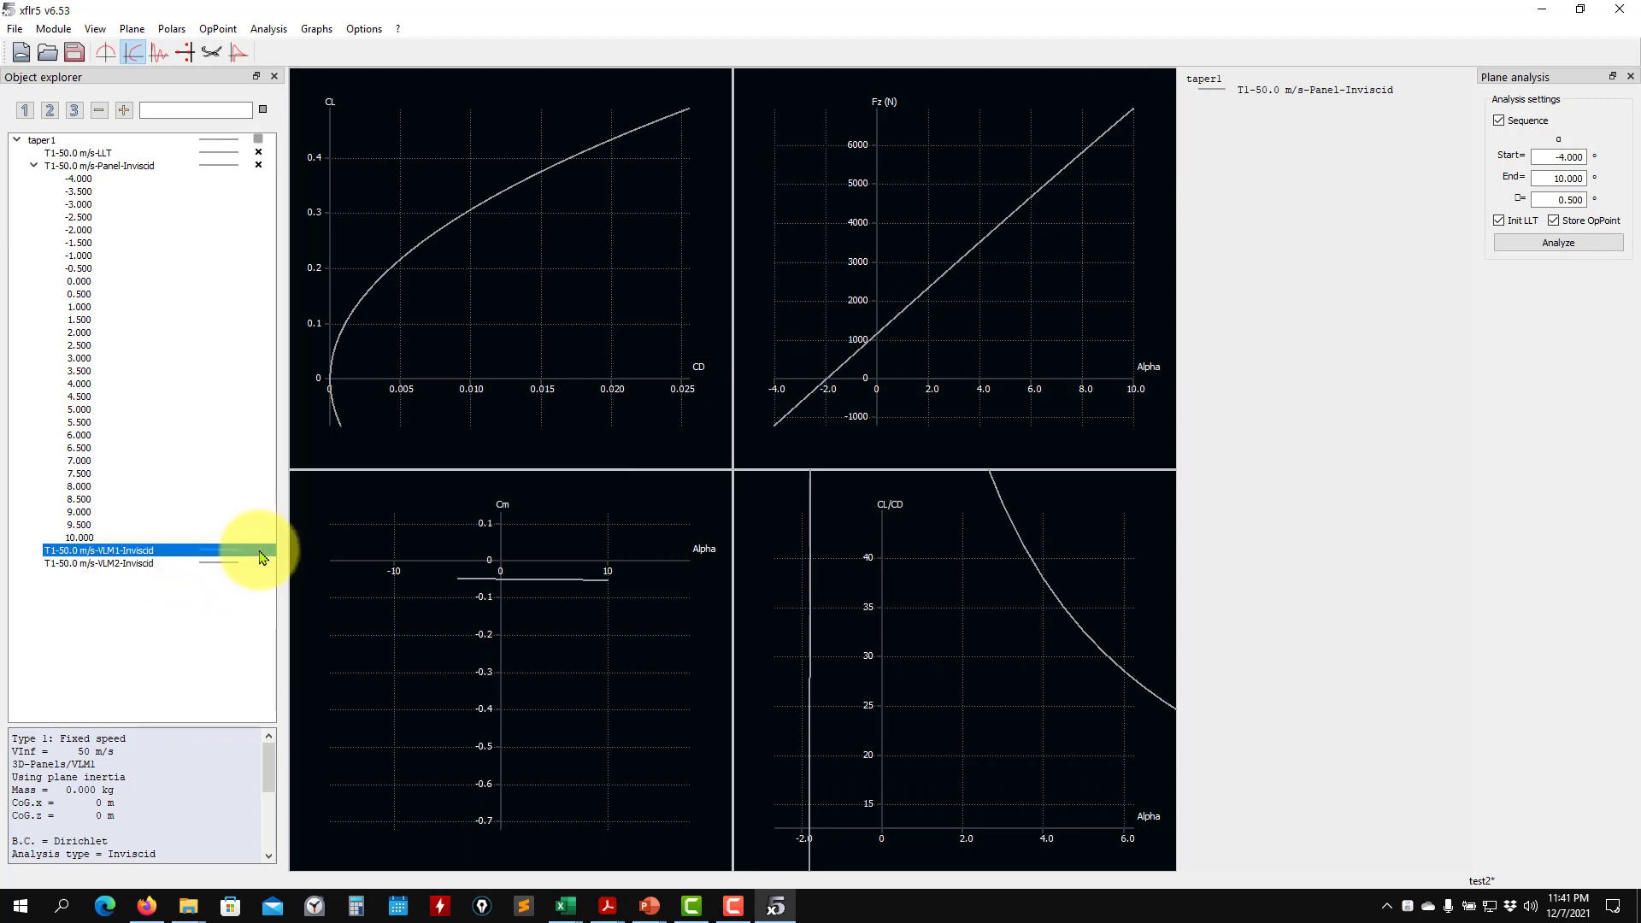
left_click(261, 169)
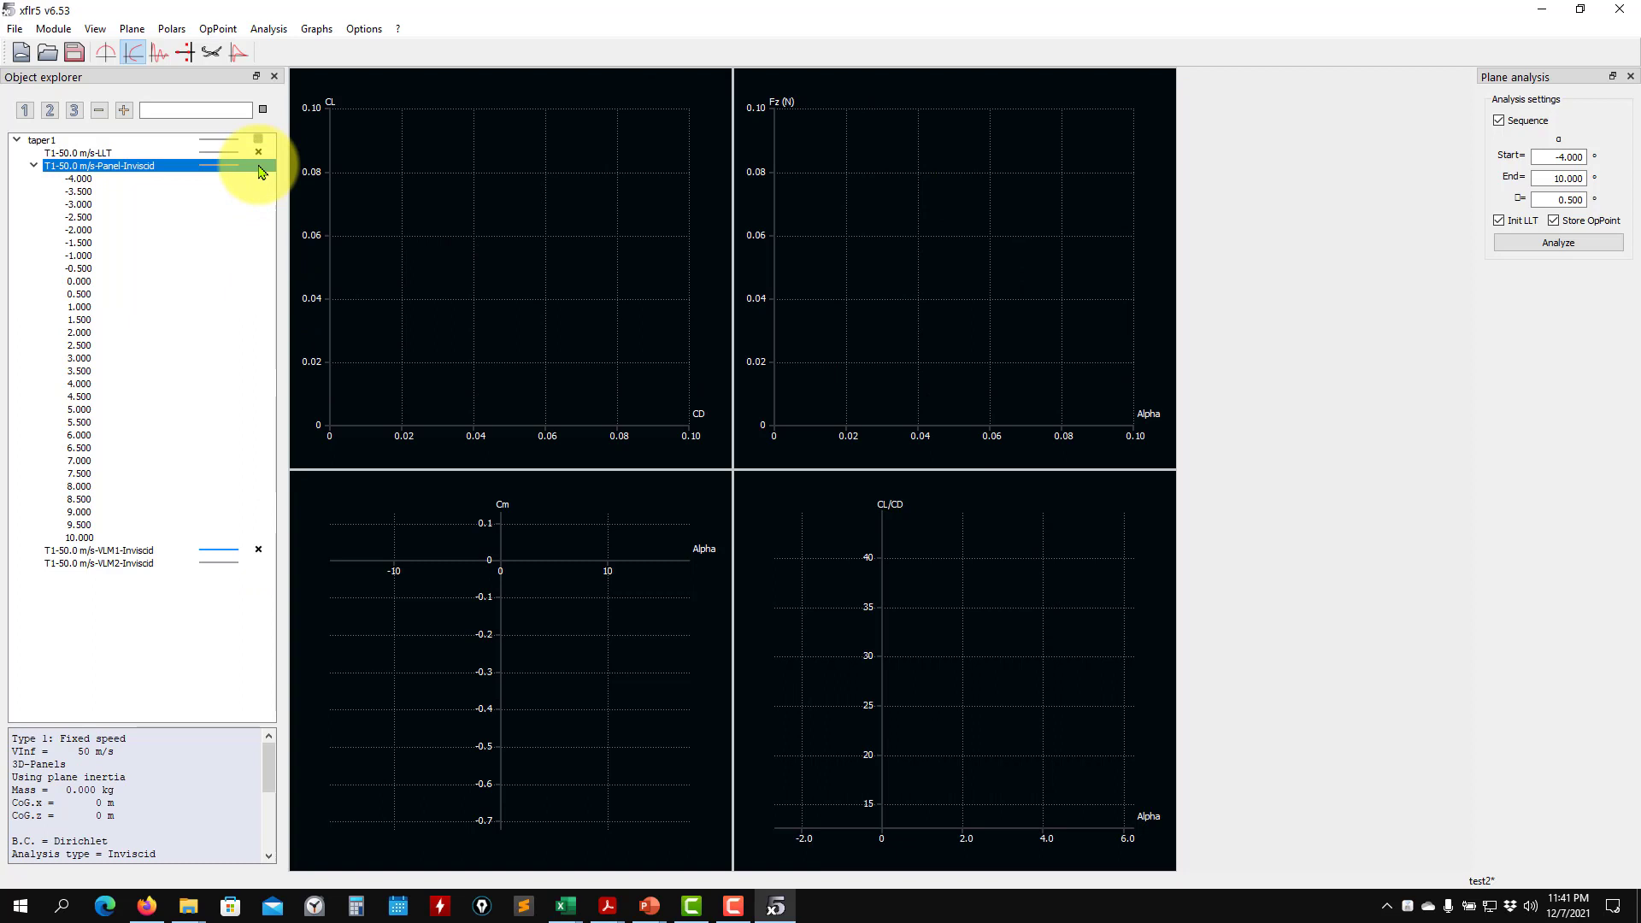
left_click(259, 167)
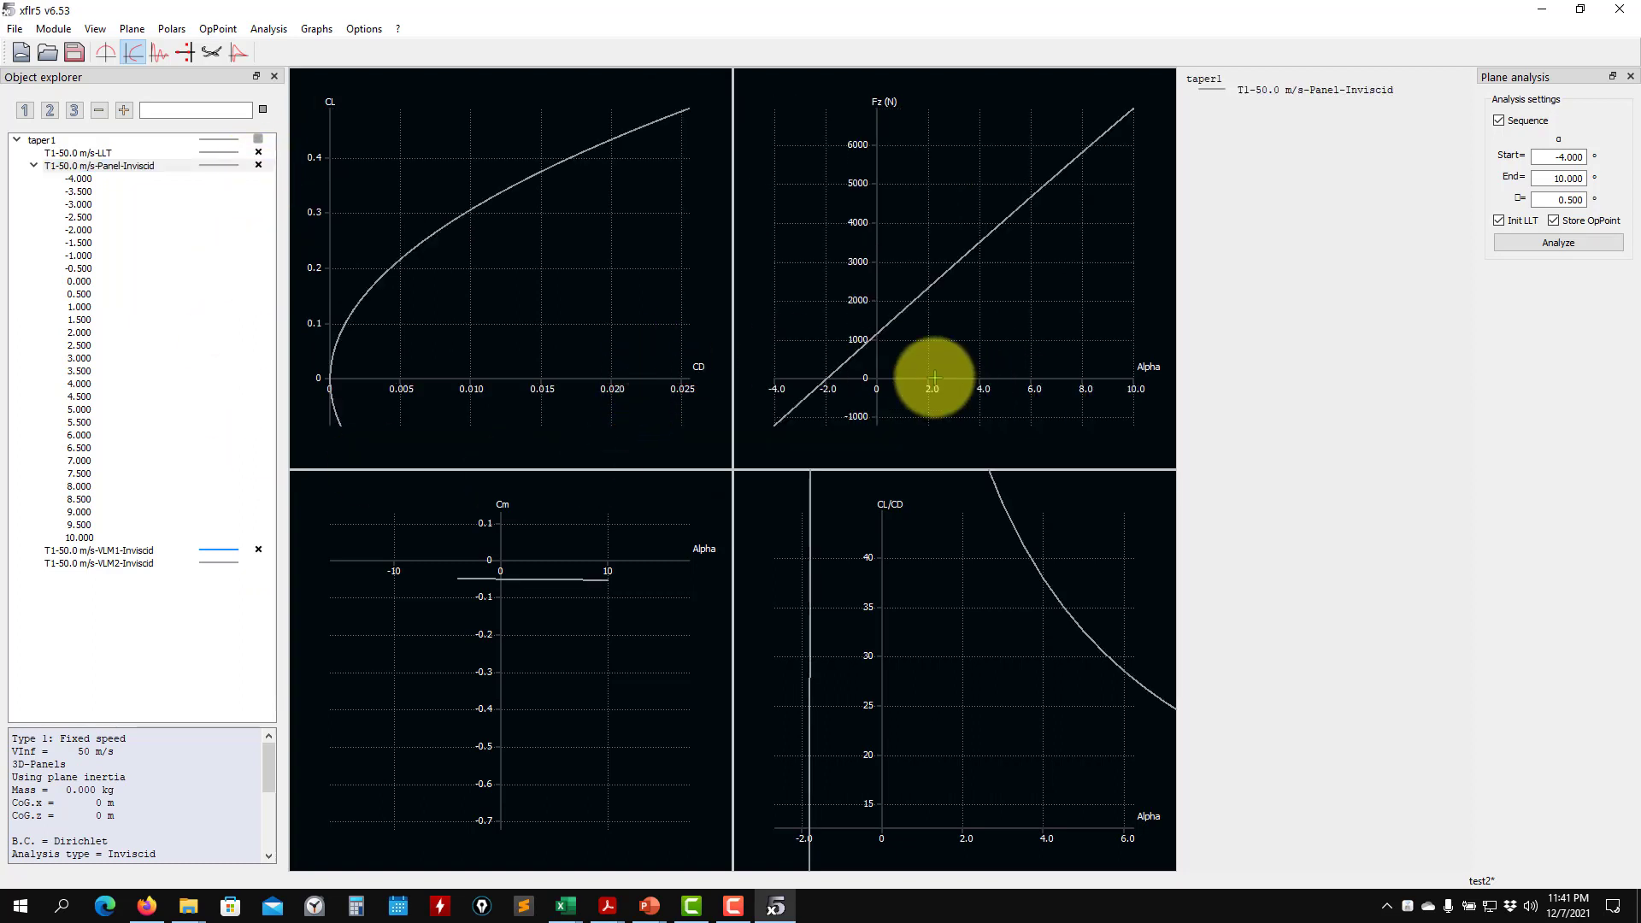
Zoom in on the Fz and Cm versus Alpha graphs and hide the VLM1 inviscid polar curve
scroll(934, 377, "down", 3)
scroll(920, 388, "up", 14)
left_click_drag(537, 573, 537, 621)
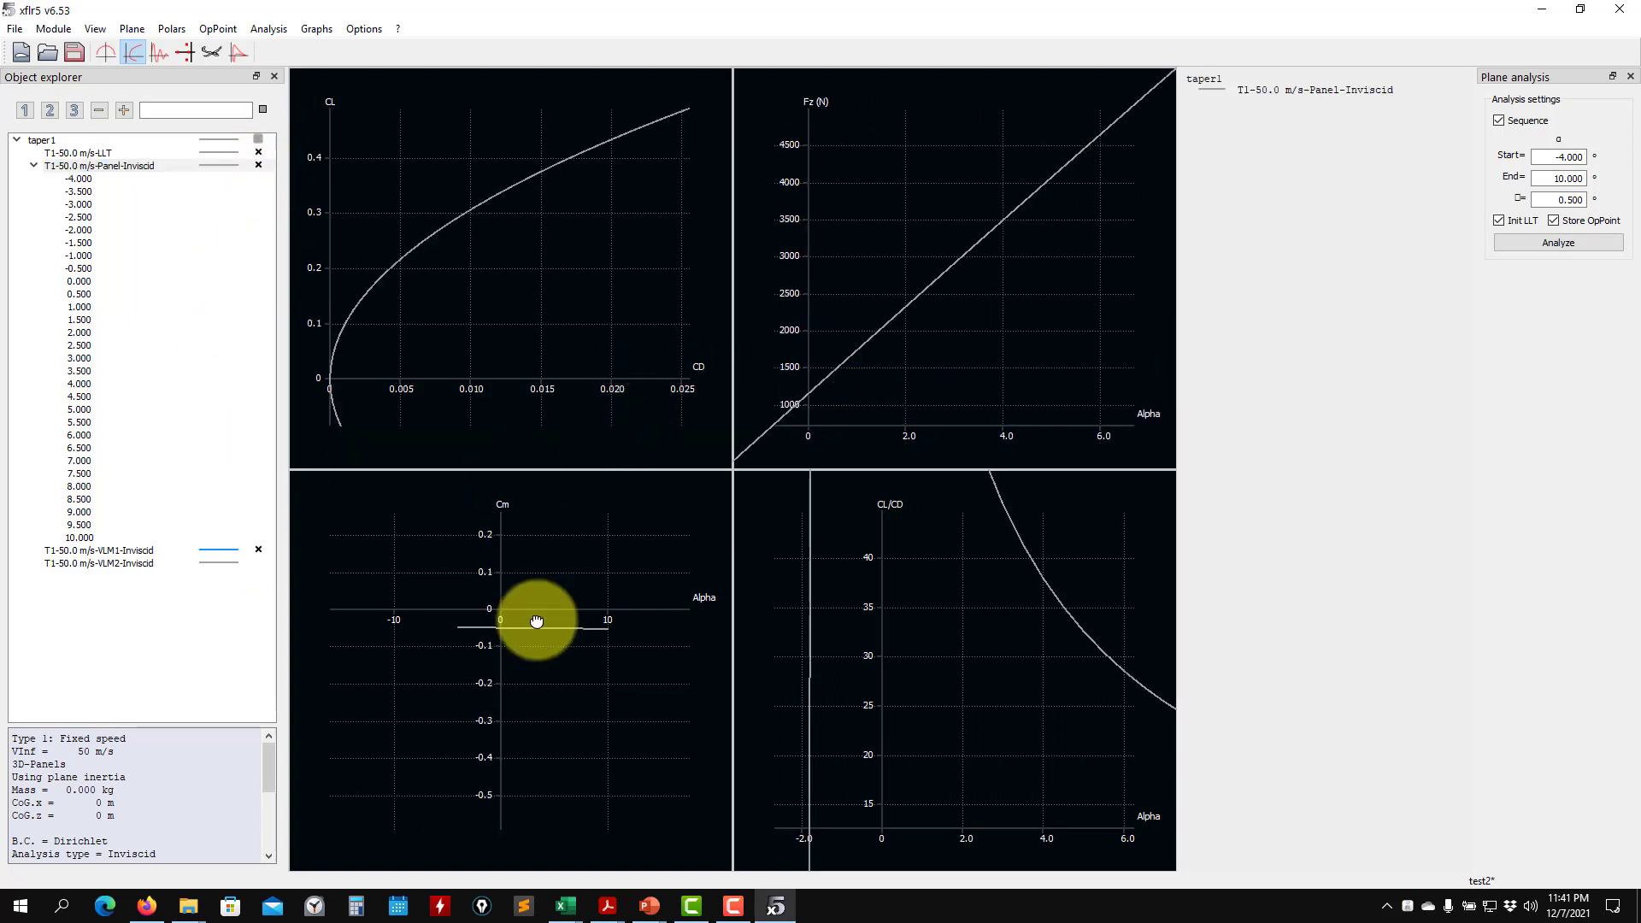
scroll(536, 622, "up", 5)
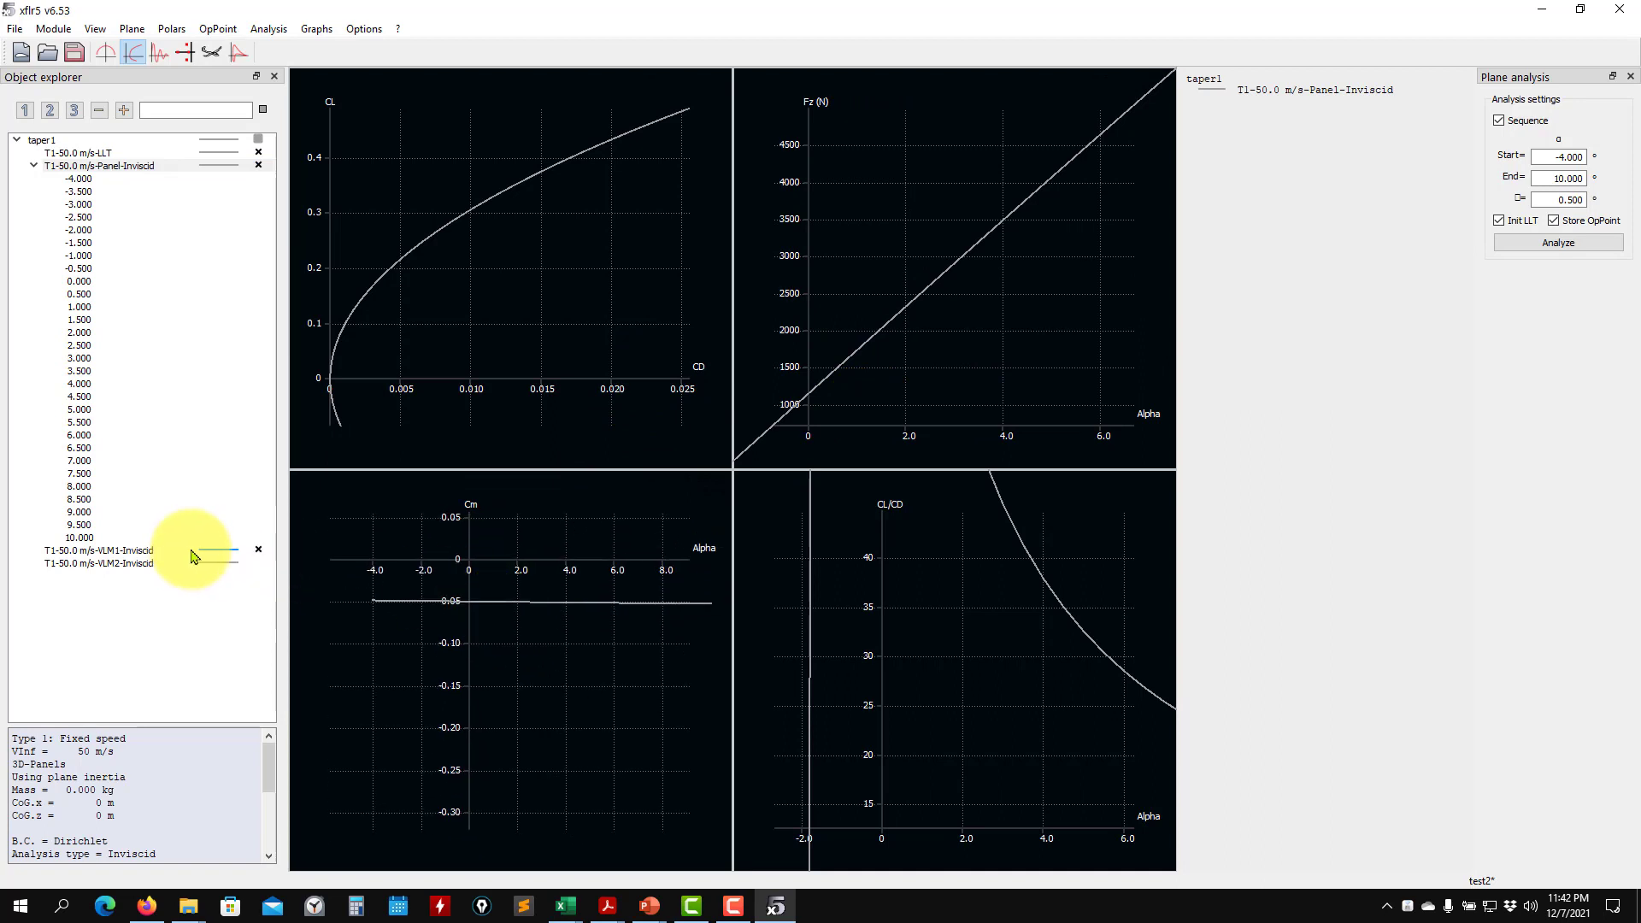
left_click(256, 551)
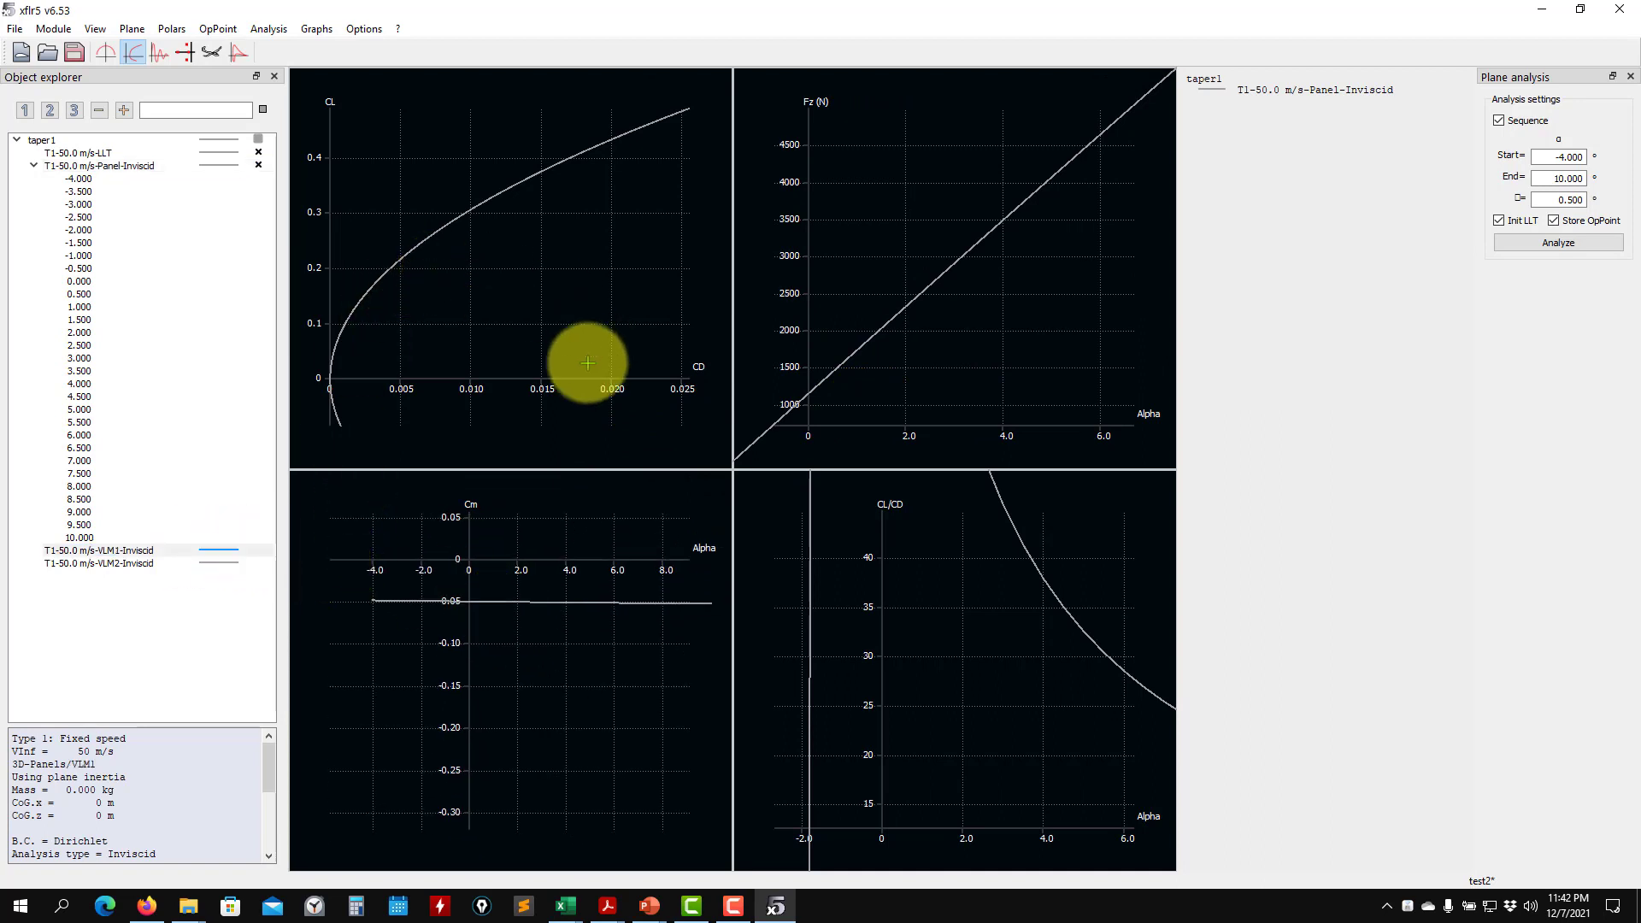
Examine the CL versus CD, Fz and CL/CD curves of the Panel inviscid polar at closer and wider scales
scroll(588, 363, "up", 2)
scroll(853, 376, "up", 4)
left_click_drag(853, 373, 914, 292)
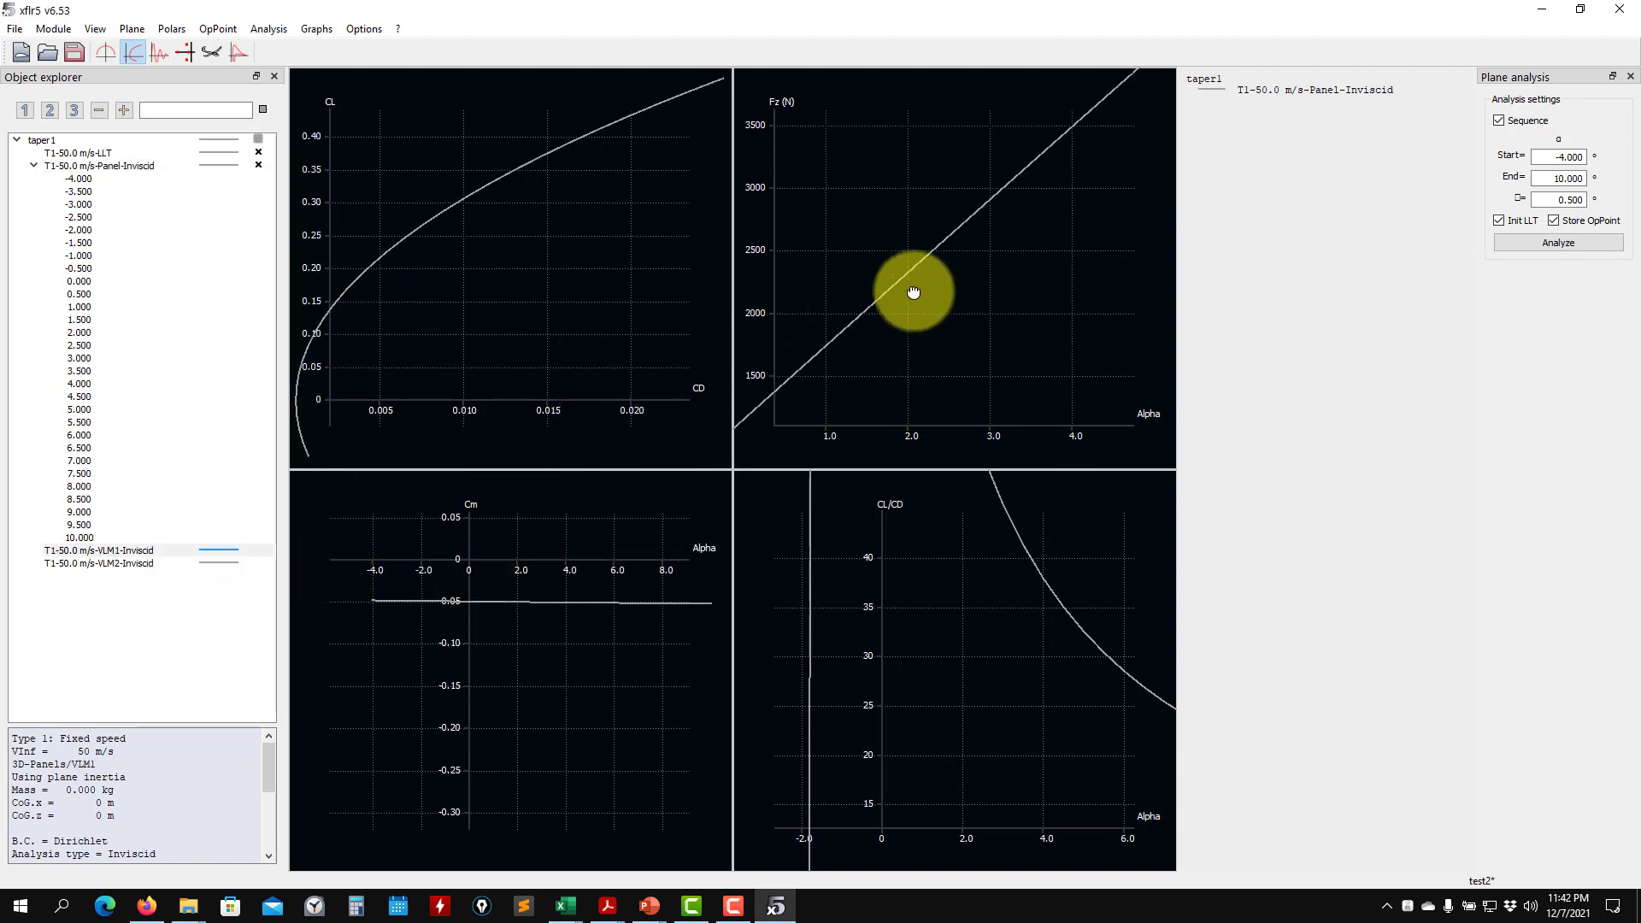
scroll(975, 654, "down", 5)
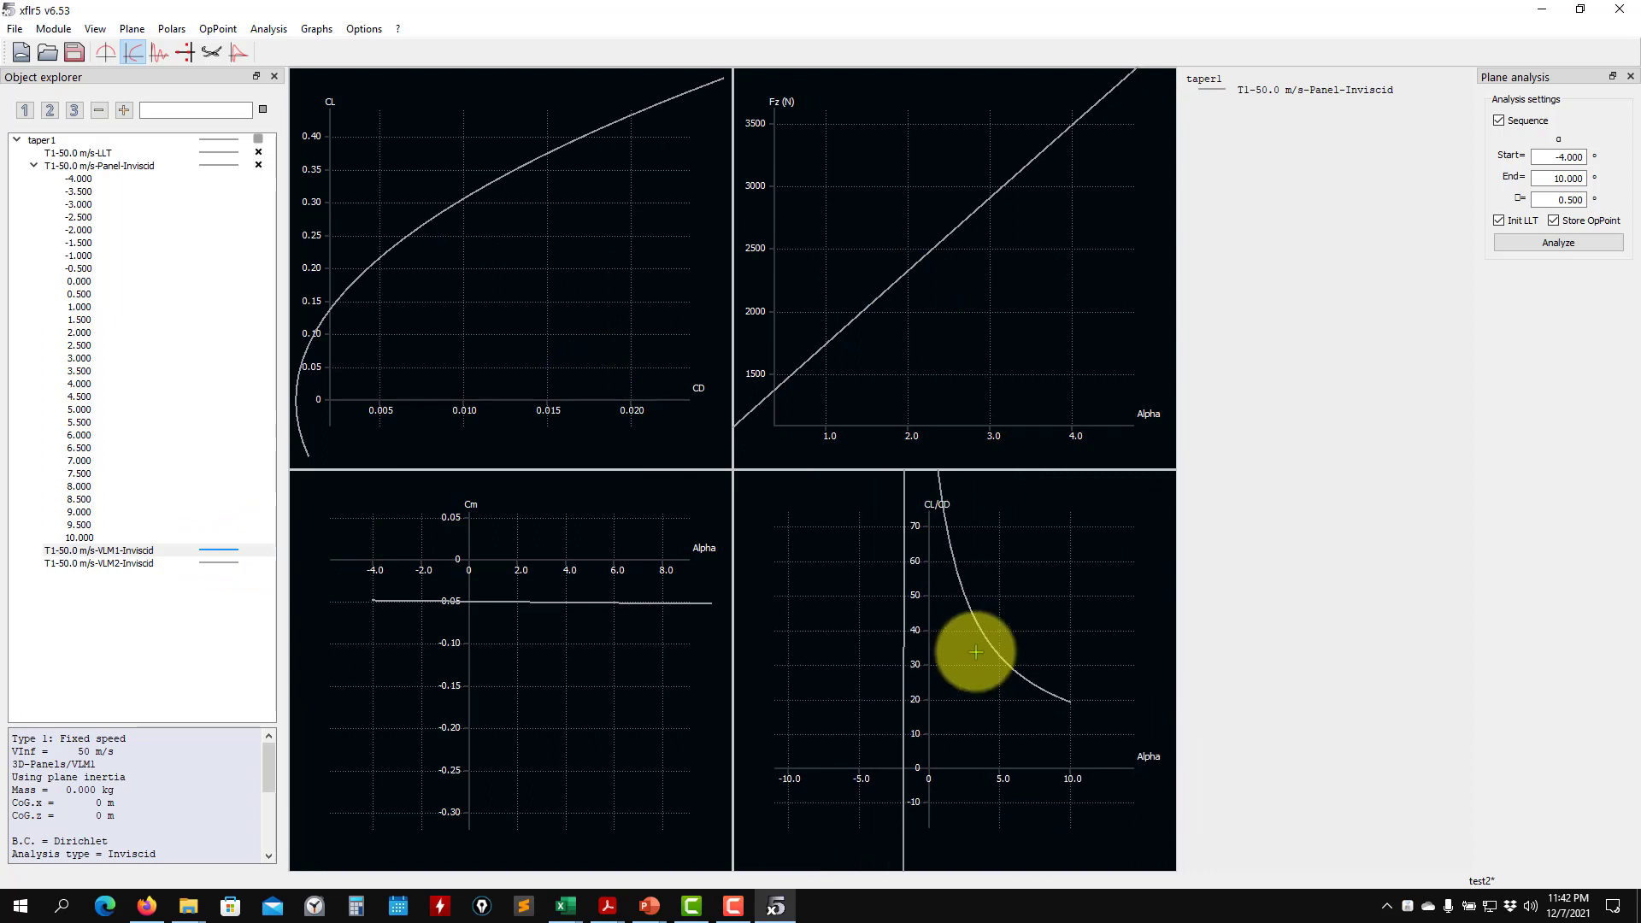
scroll(977, 652, "down", 4)
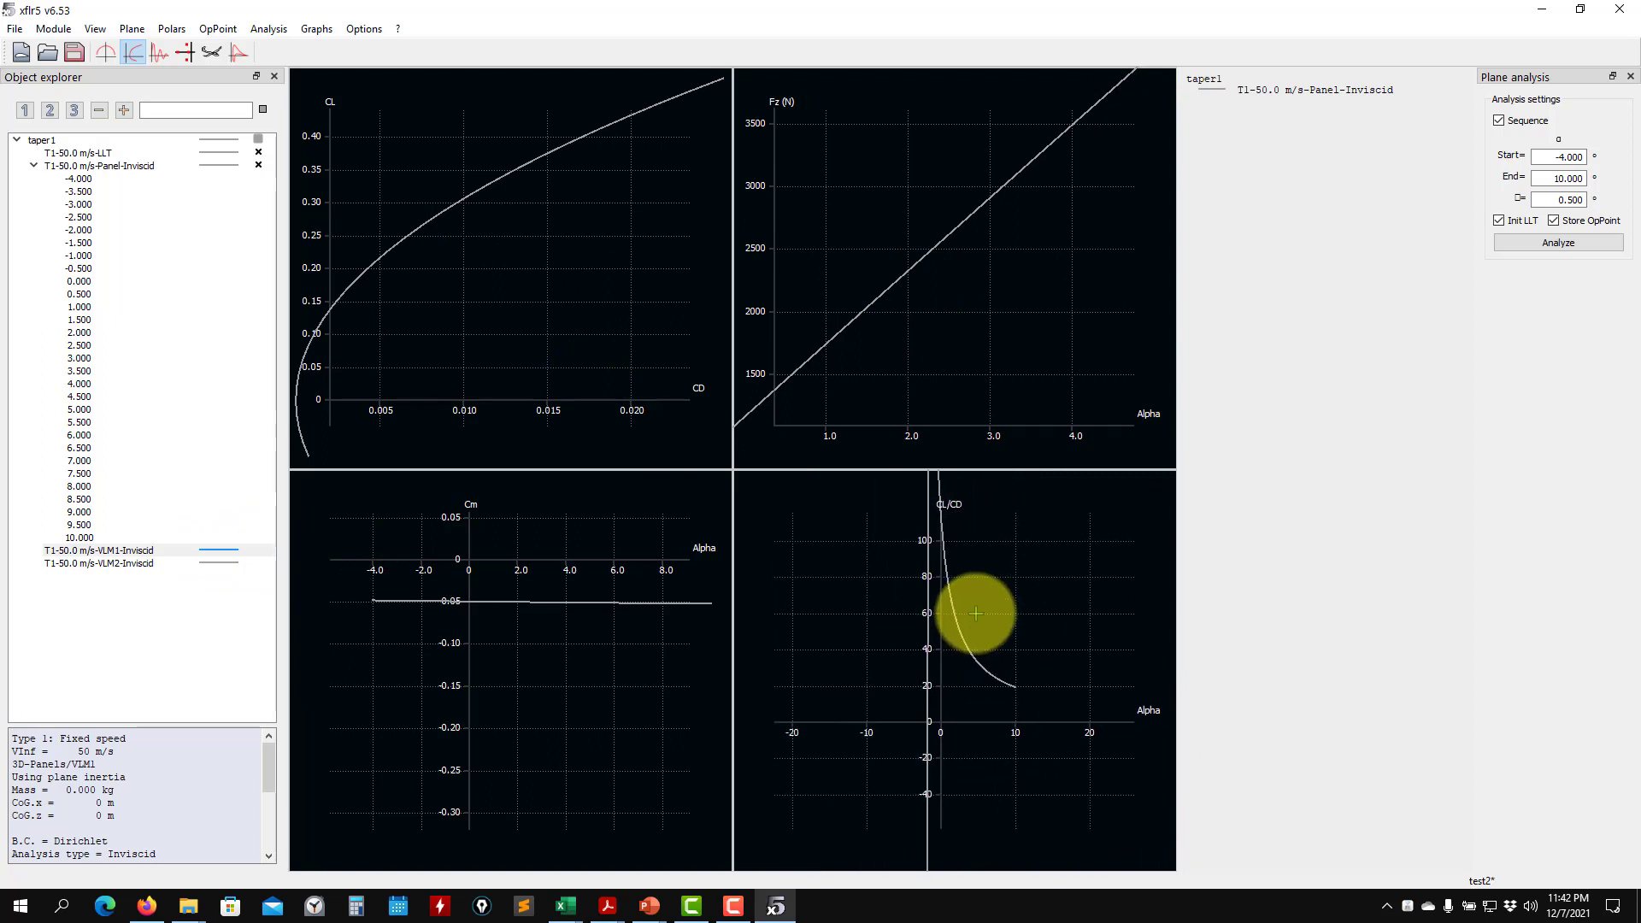
Run the T1-50.0 m/s-VLM1-Inviscid analysis of taper1 over the alpha sequence from -4 to 10° in 0.5° increments
scroll(977, 613, "down", 1)
left_click_drag(952, 579, 887, 733)
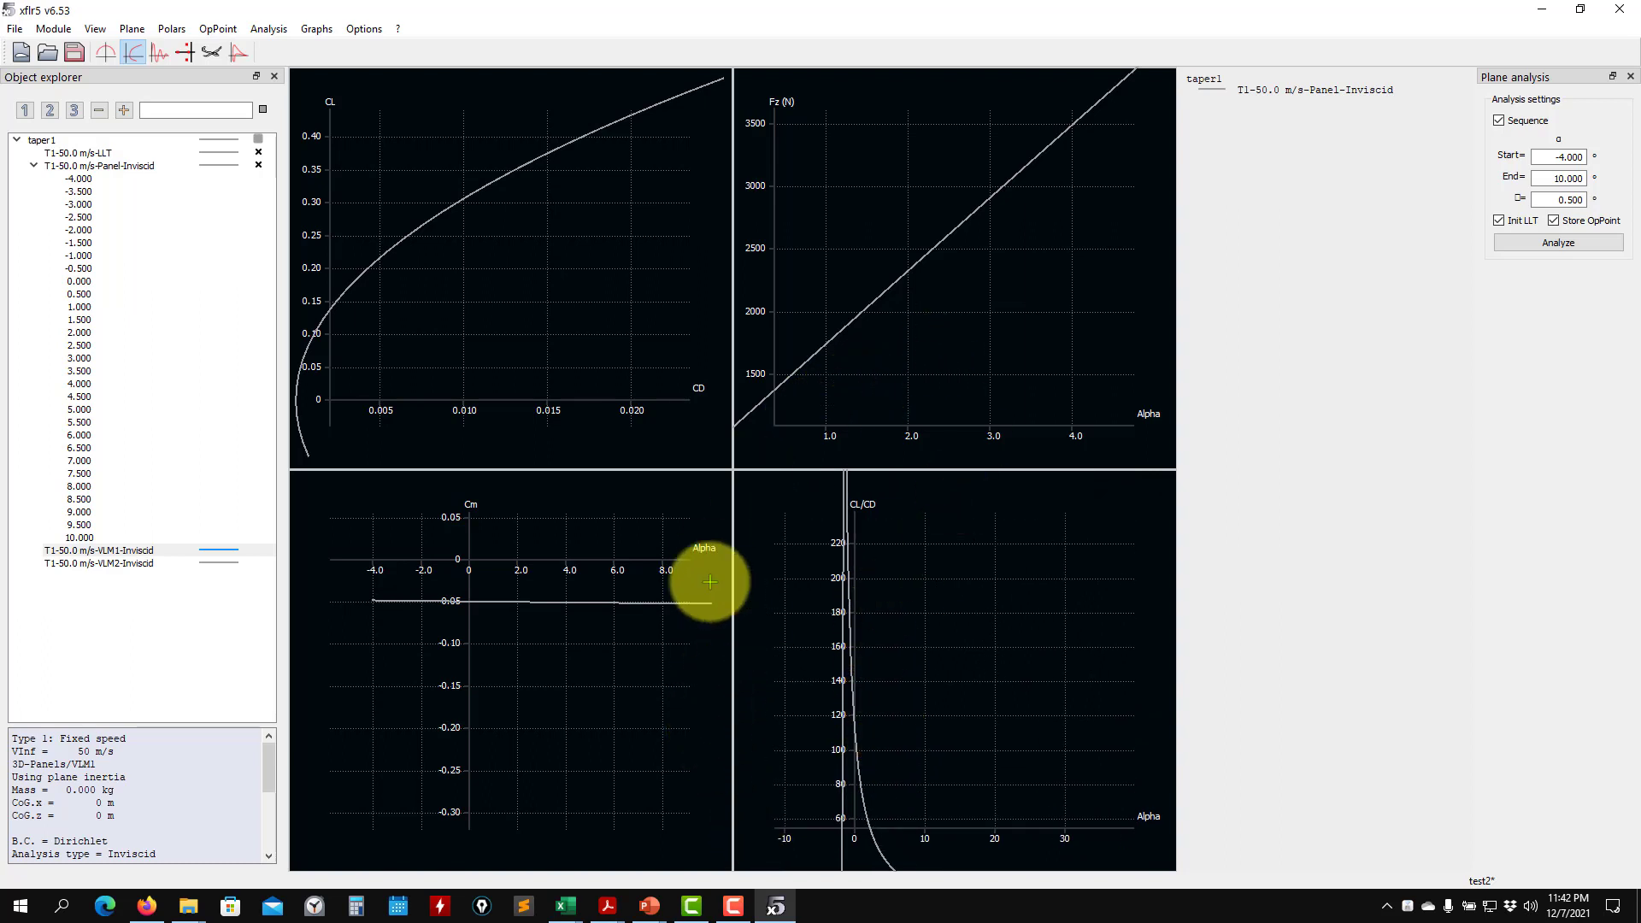
scroll(828, 433, "down", 2)
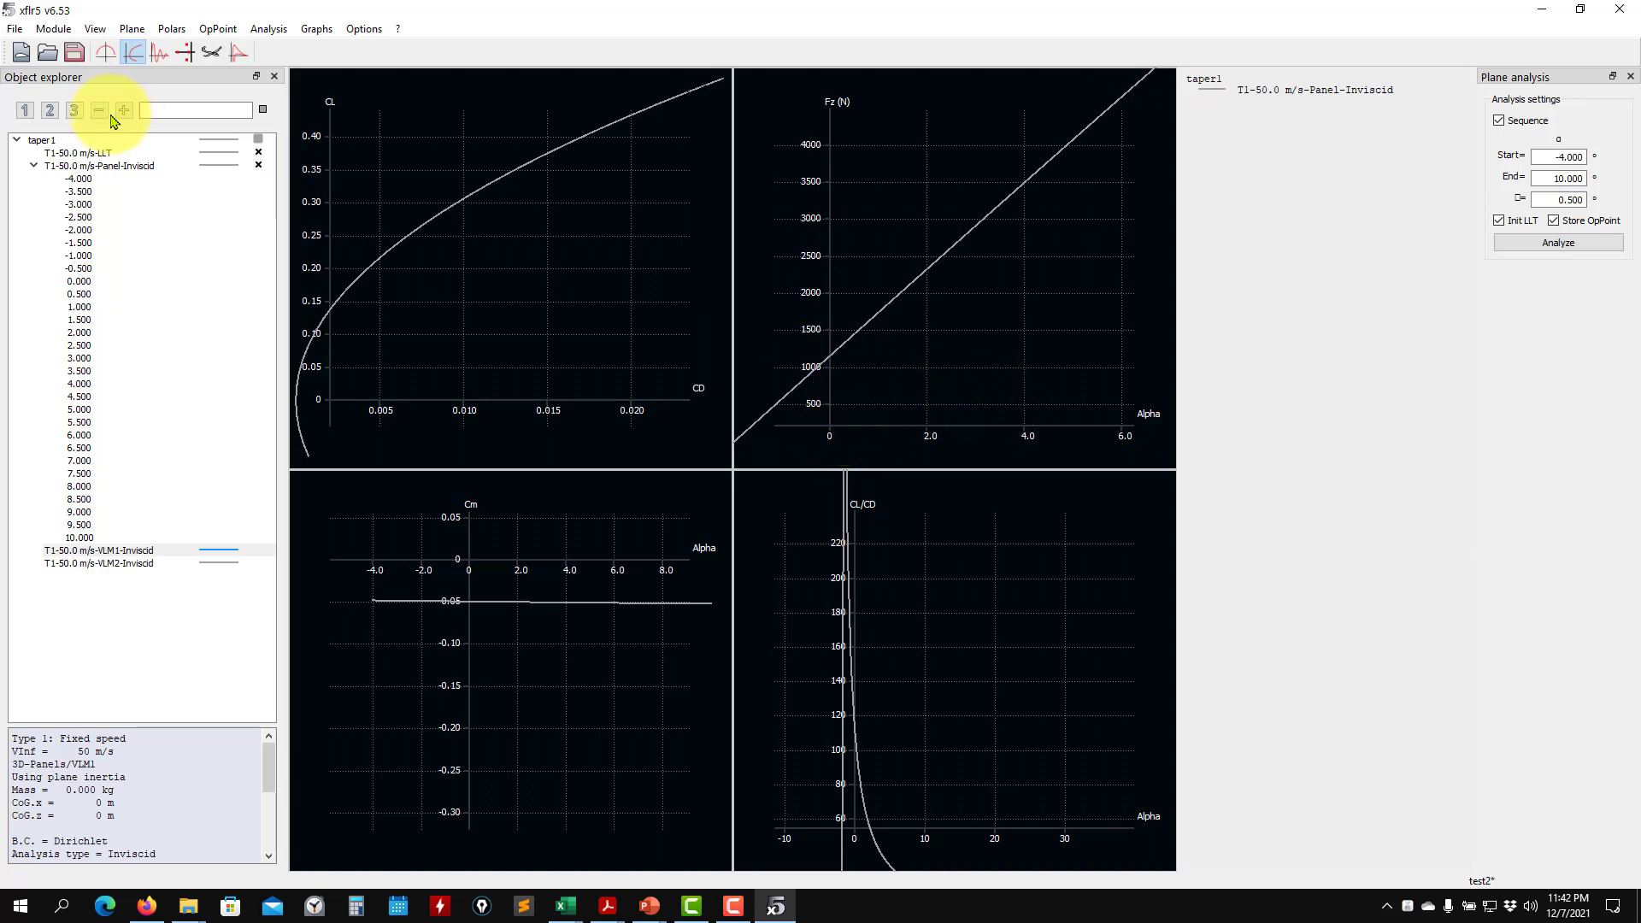
left_click(31, 165)
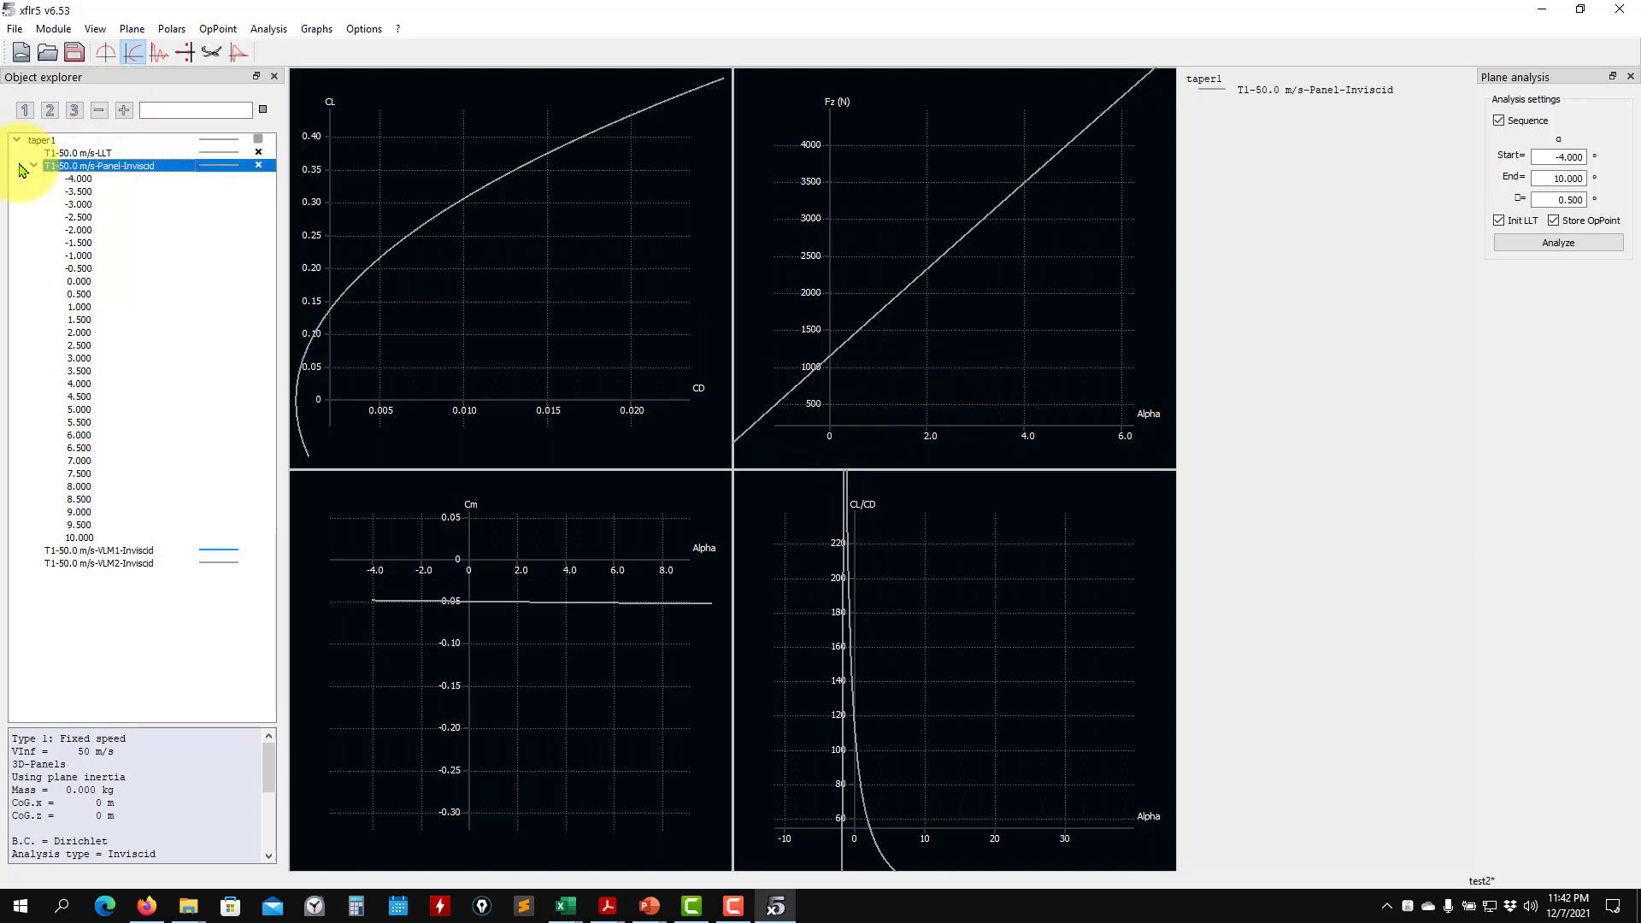
left_click(101, 552)
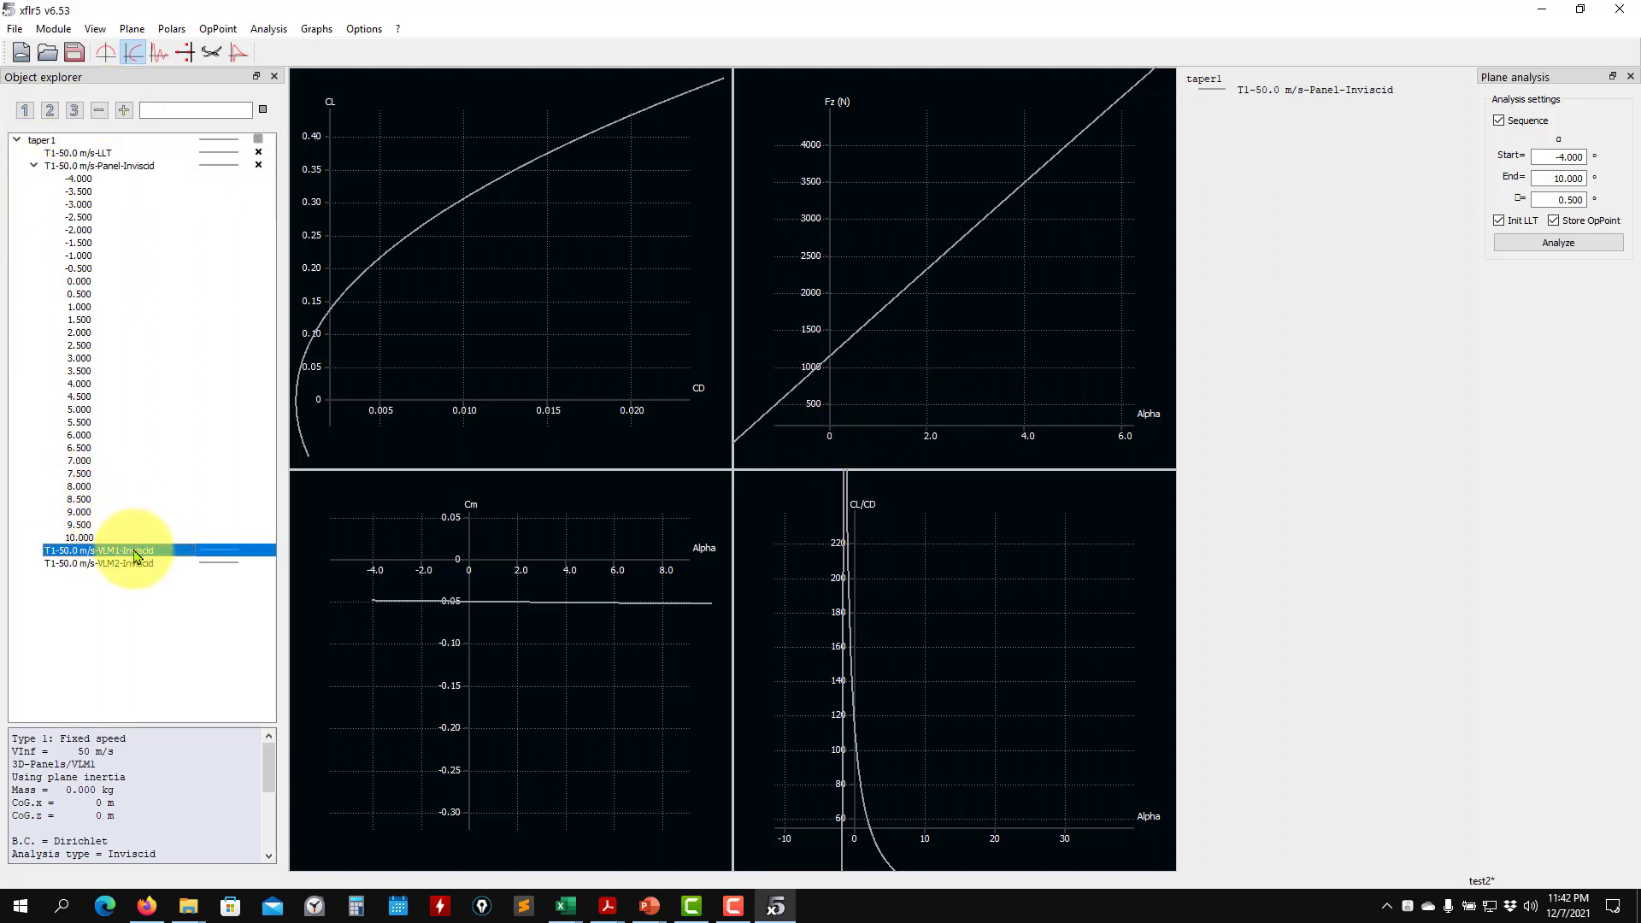
left_click(1548, 246)
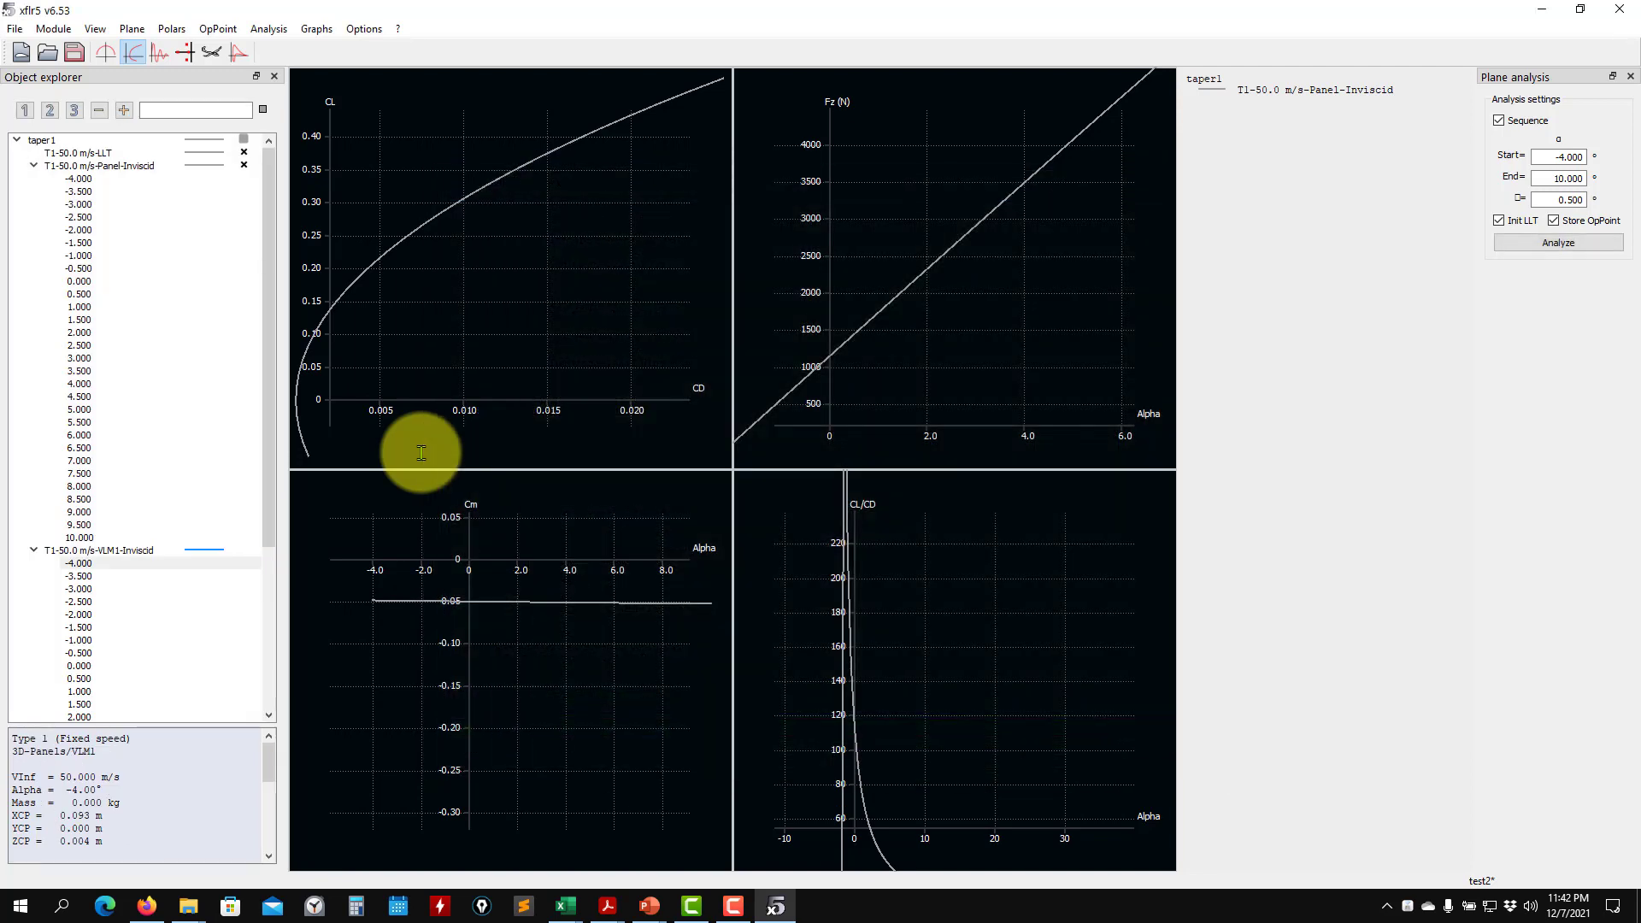
Show the VLM1 inviscid polar curve alongside the Panel curve and widen the Fz versus Alpha graph to compare them
scroll(103, 599, "down", 6)
left_click(246, 325)
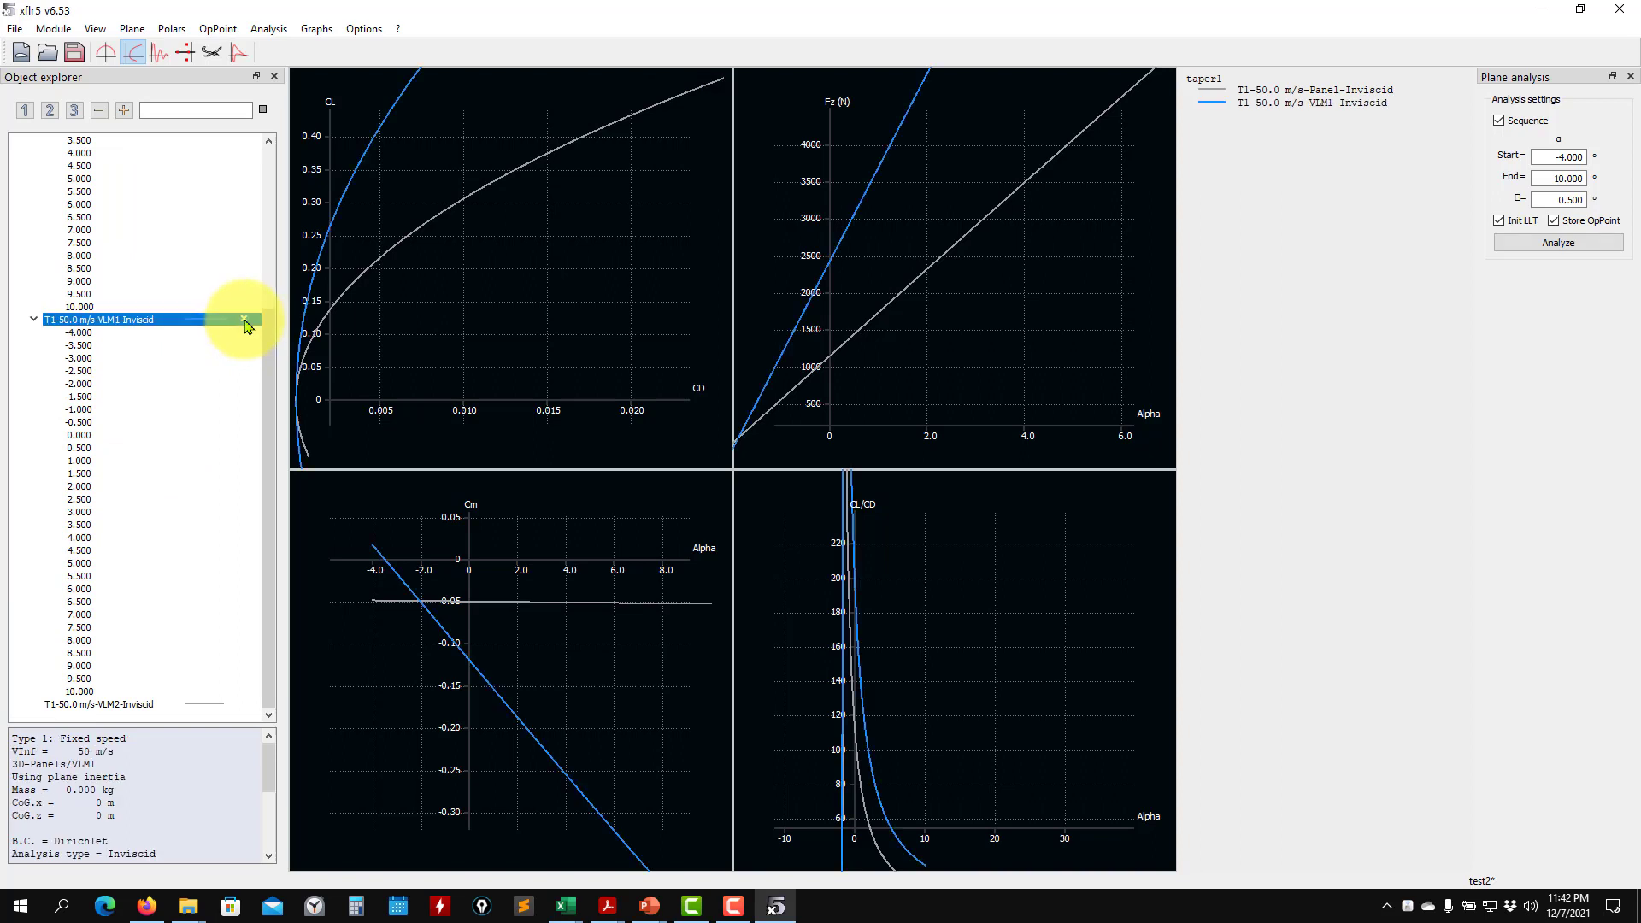
scroll(867, 342, "down", 6)
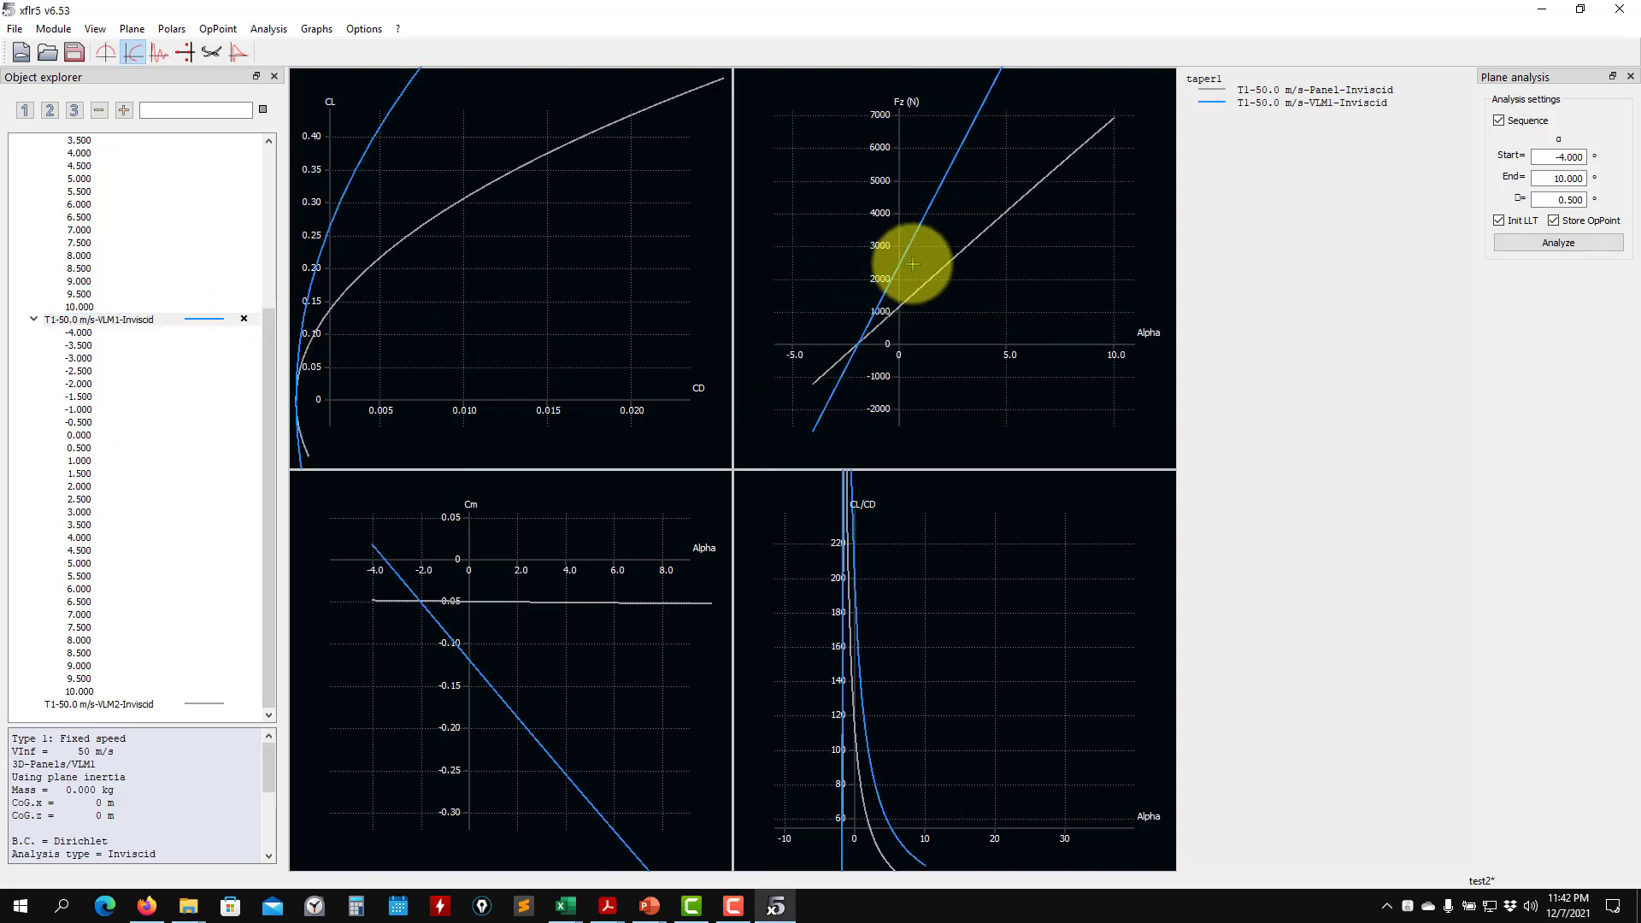
scroll(910, 267, "down", 4)
left_click_drag(909, 267, 924, 366)
scroll(167, 248, "up", 6)
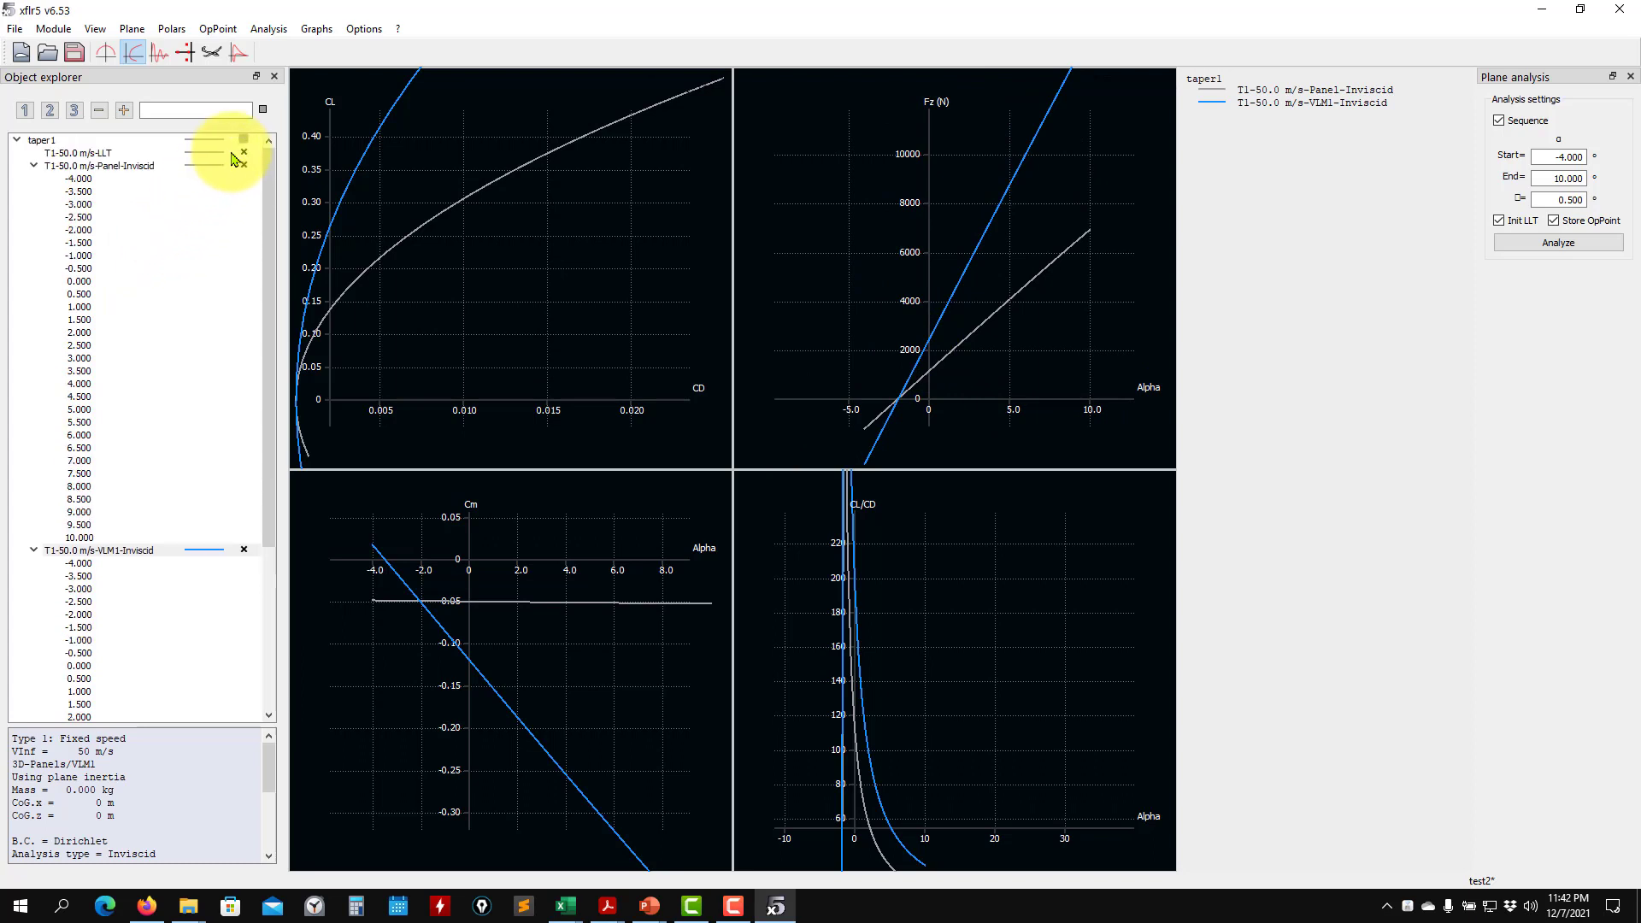
Hide the LLT polar curve and try to show the VLM2 inviscid curve in the polar graphs
left_click(245, 154)
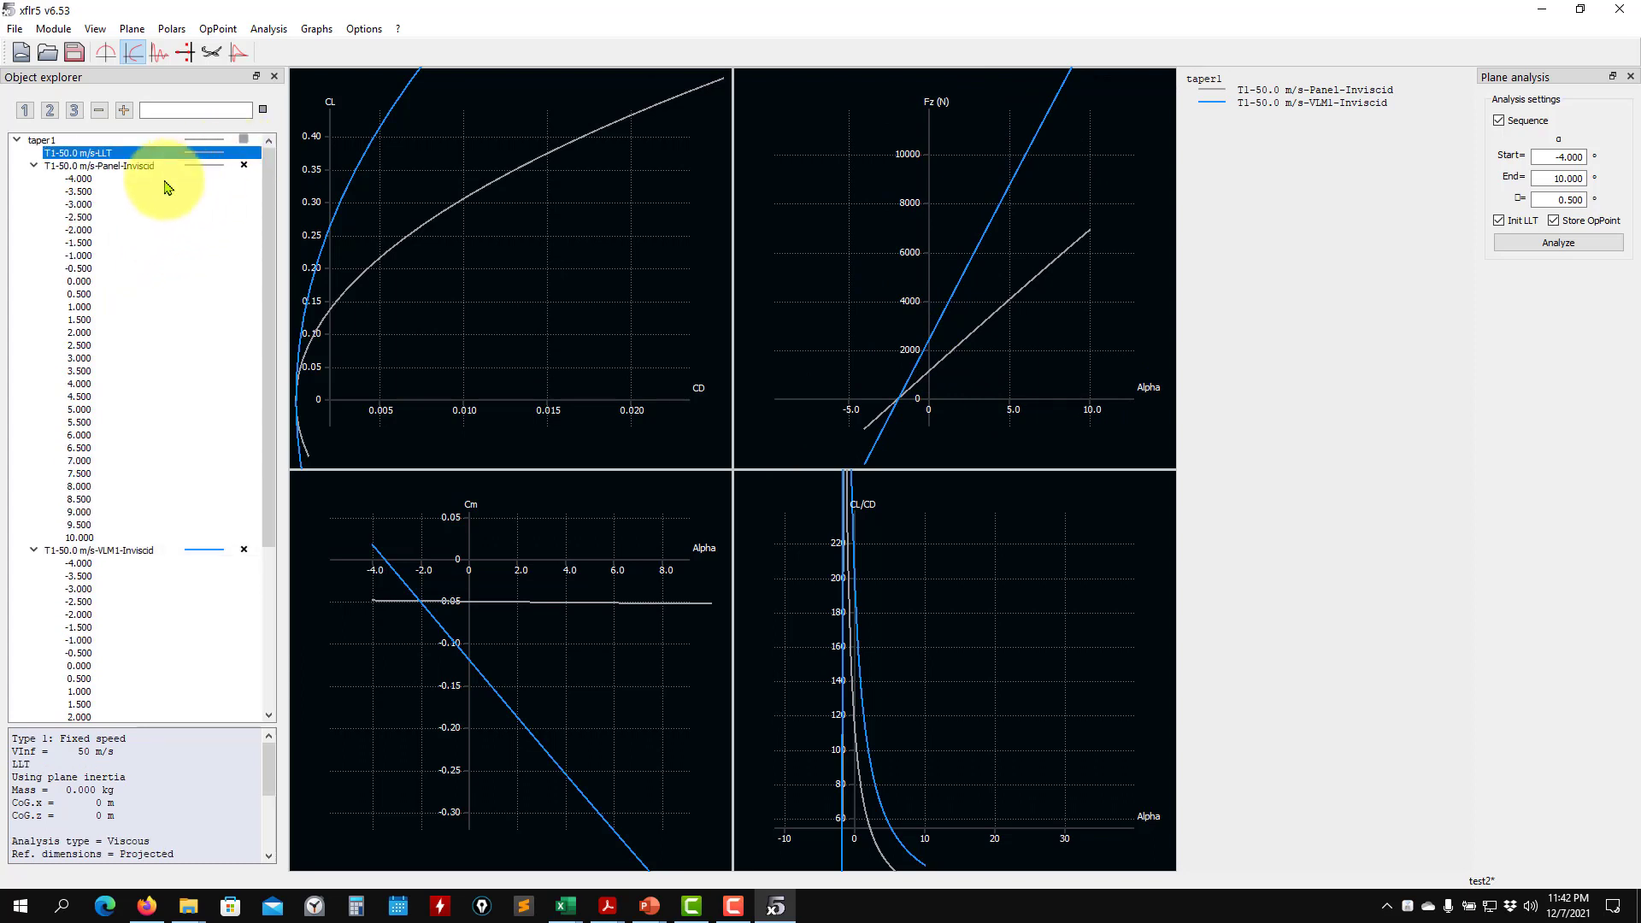
left_click(33, 165)
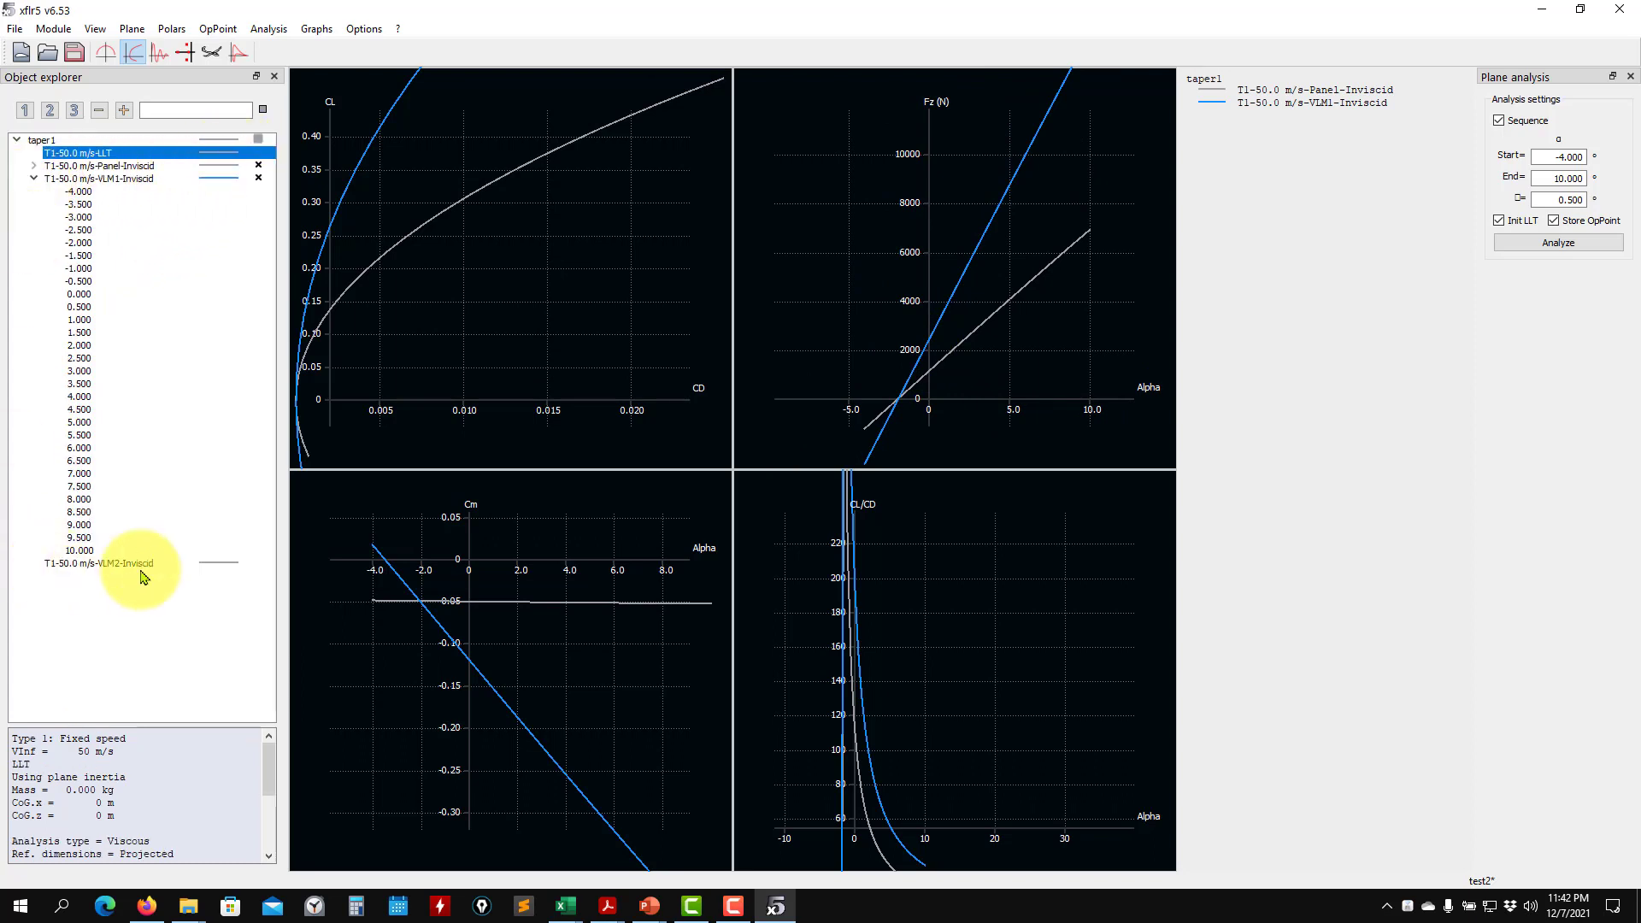
left_click(250, 566)
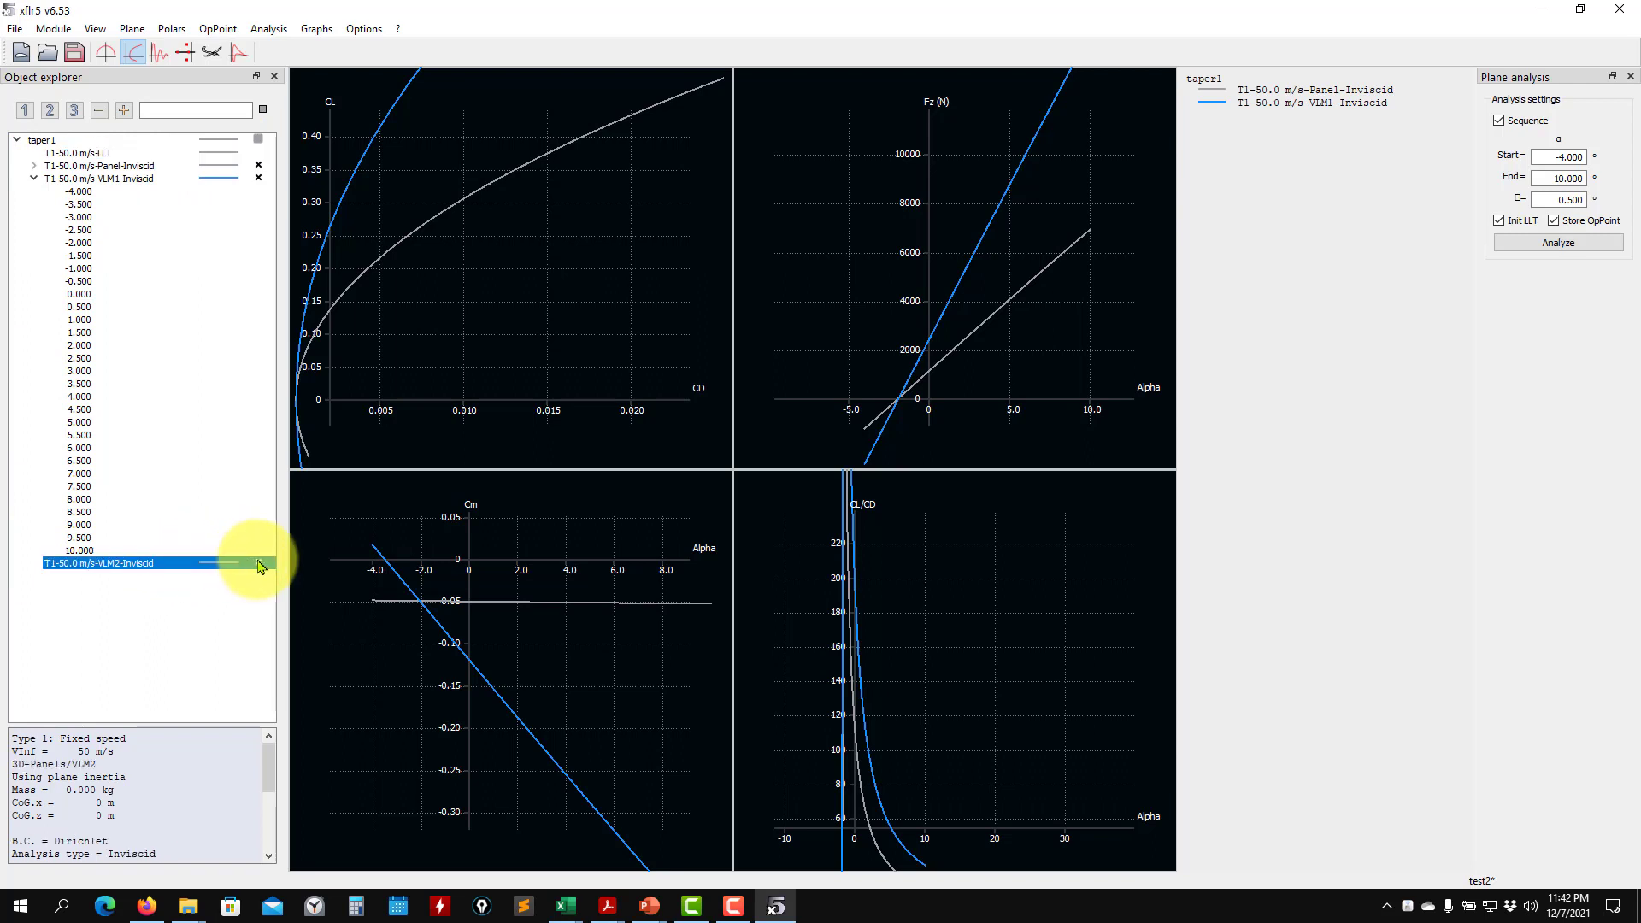
Compare the Panel and VLM1 curves in the Fz, Cm and CL/CD graphs at wider and closer scales
scroll(872, 382, "down", 5)
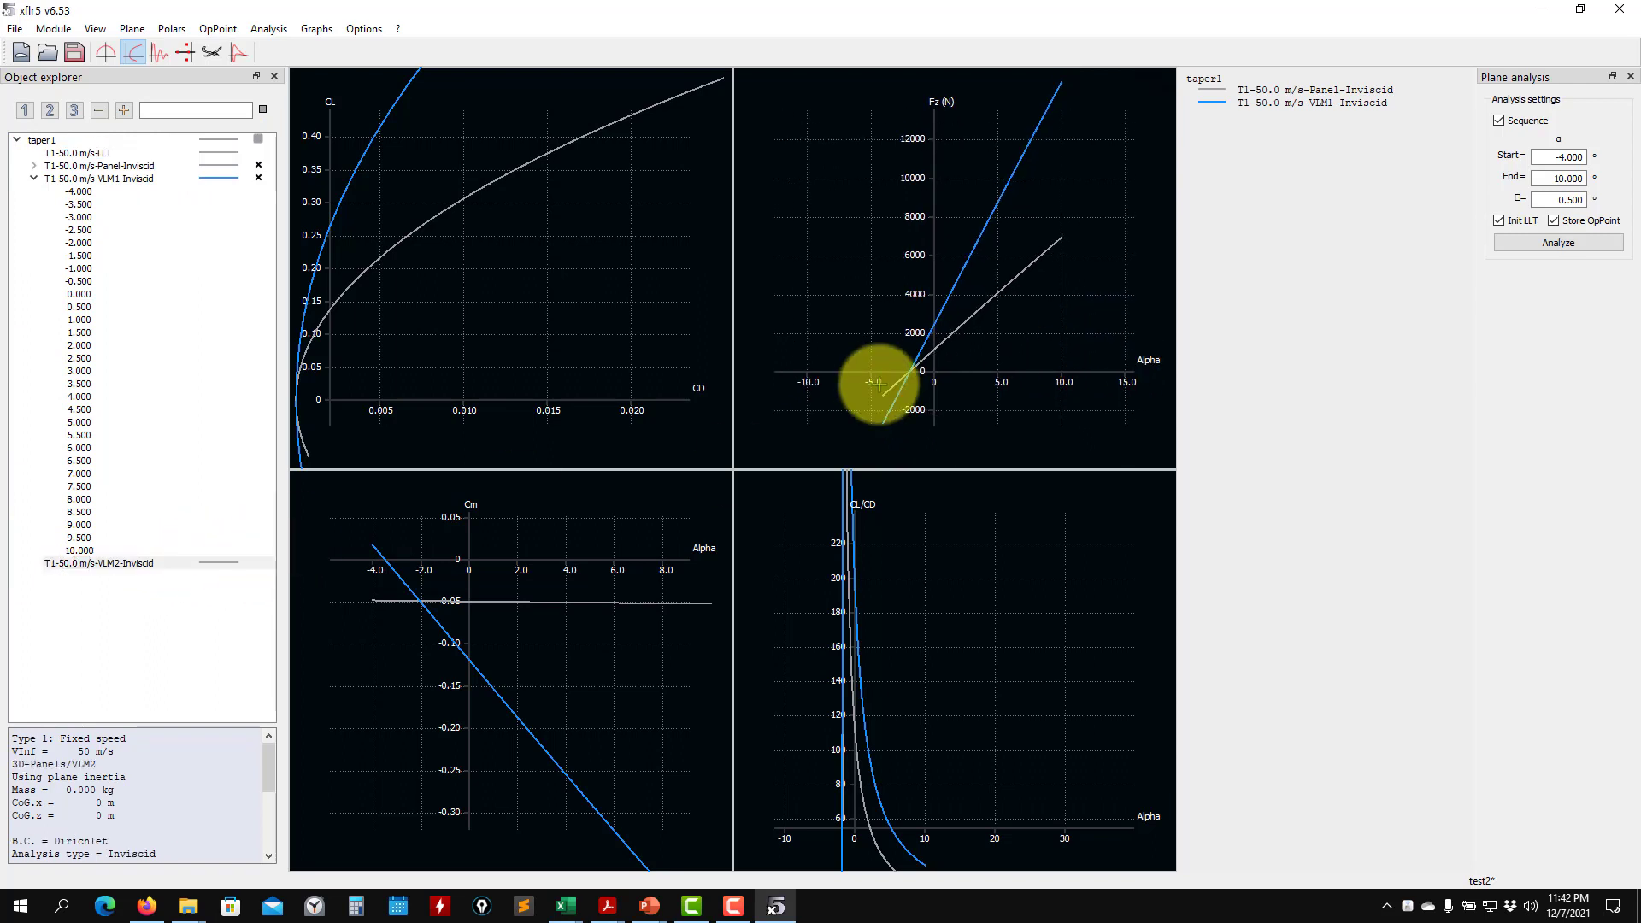
scroll(890, 641, "down", 5)
scroll(890, 641, "down", 2)
scroll(466, 633, "down", 5)
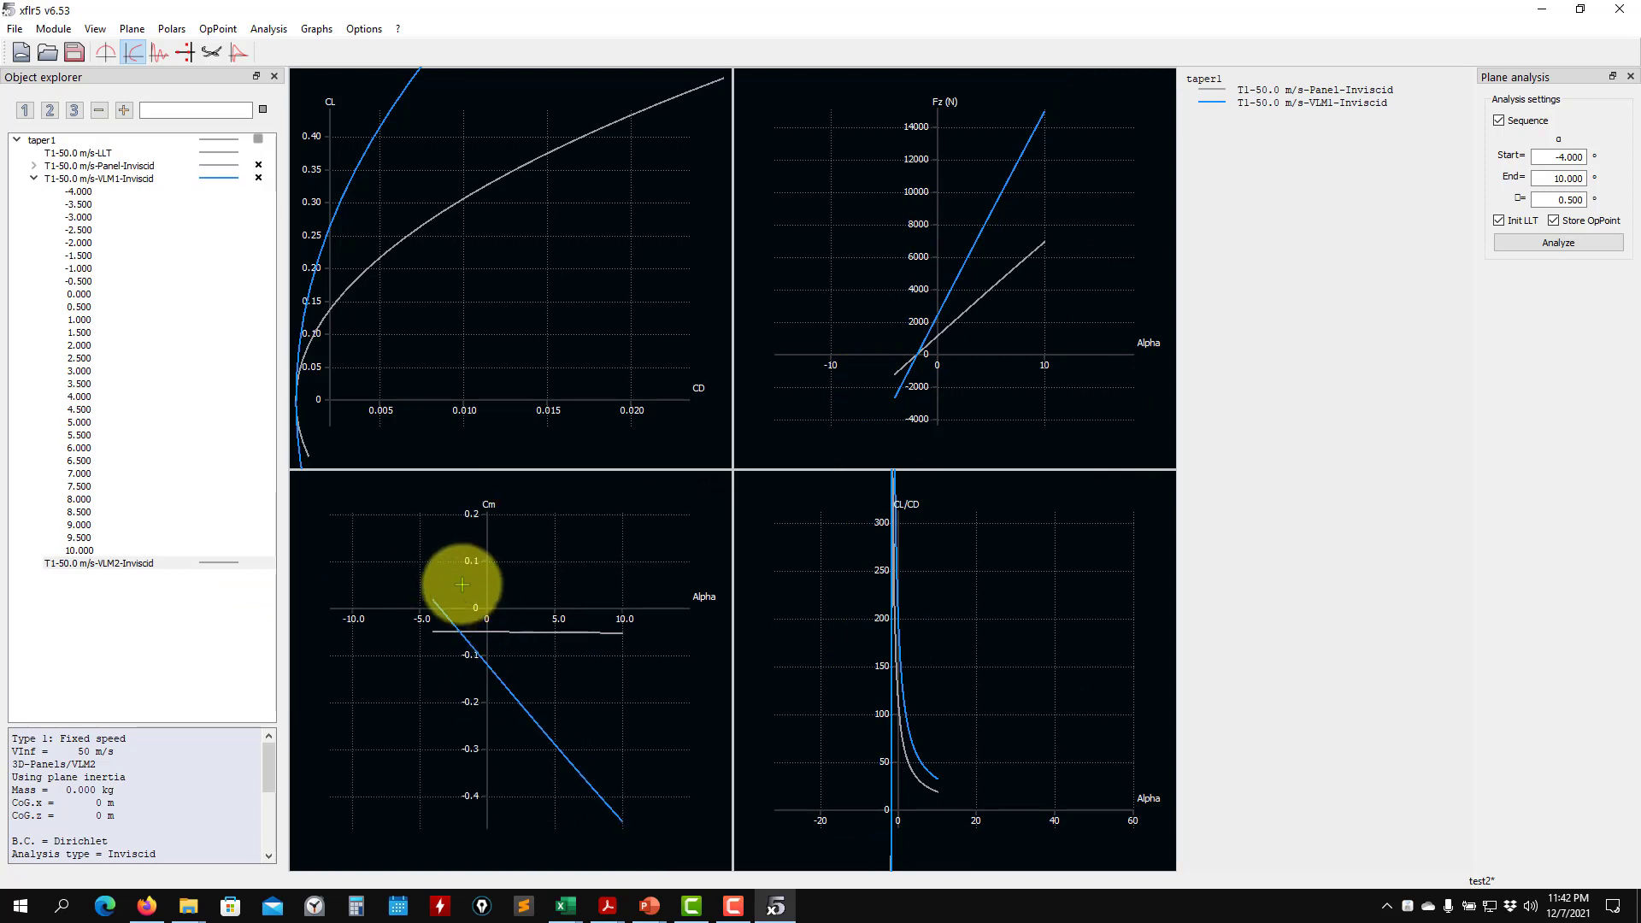
scroll(897, 383, "up", 4)
scroll(916, 379, "up", 2)
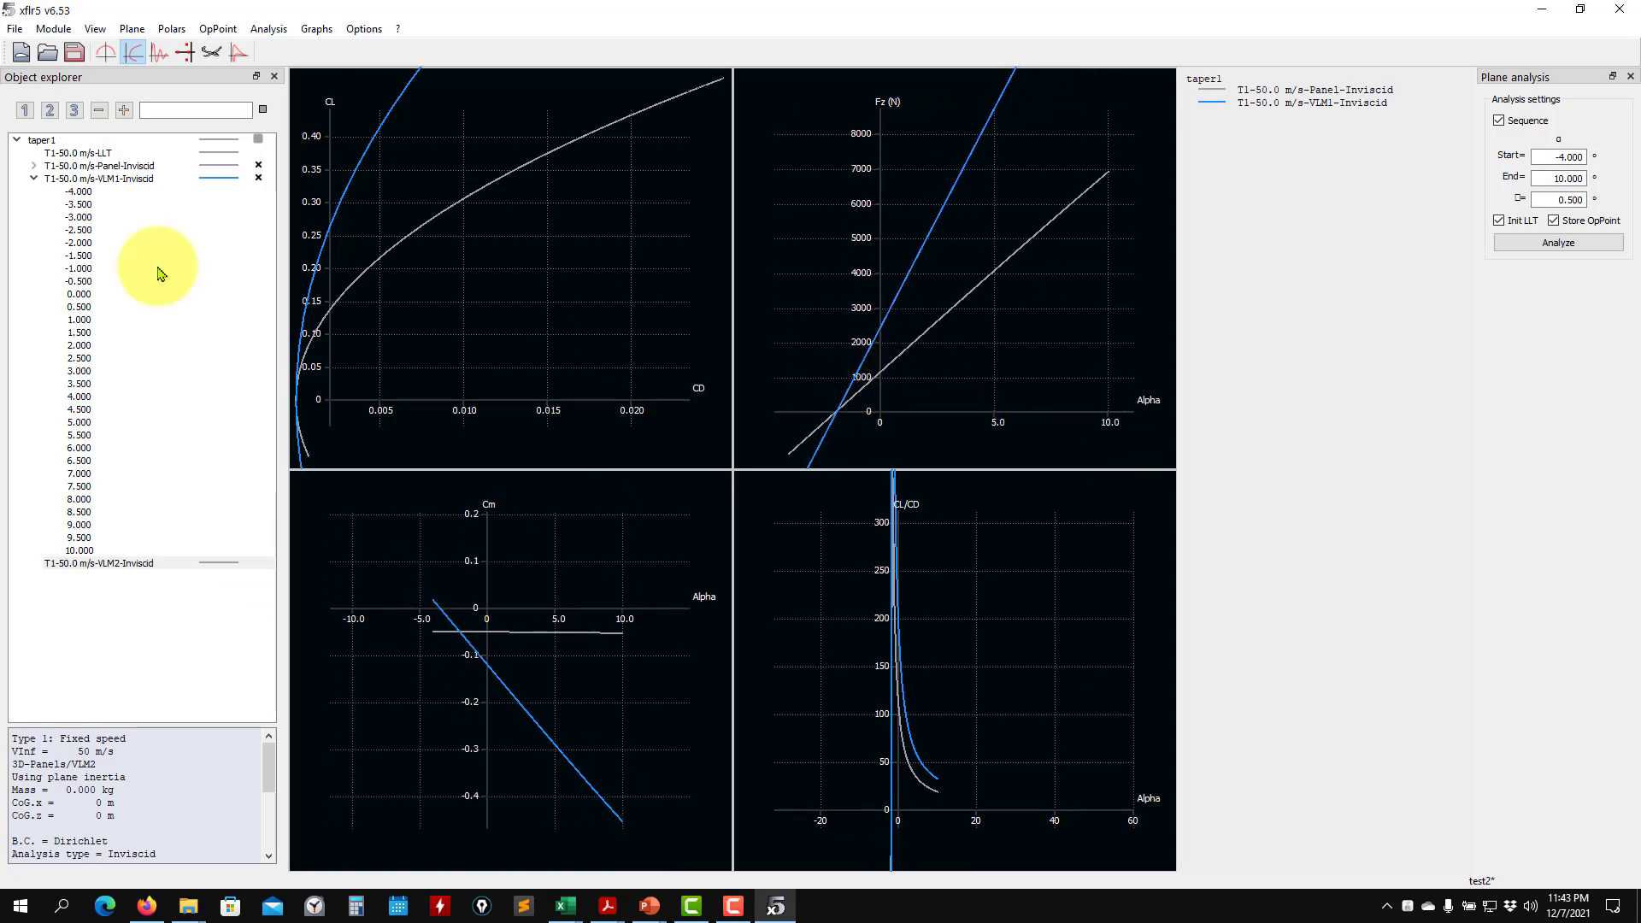
Display the VLM1 operating point at 0.000° in the 3D view and examine the Cp distribution on the wing's mean surface
left_click(212, 52)
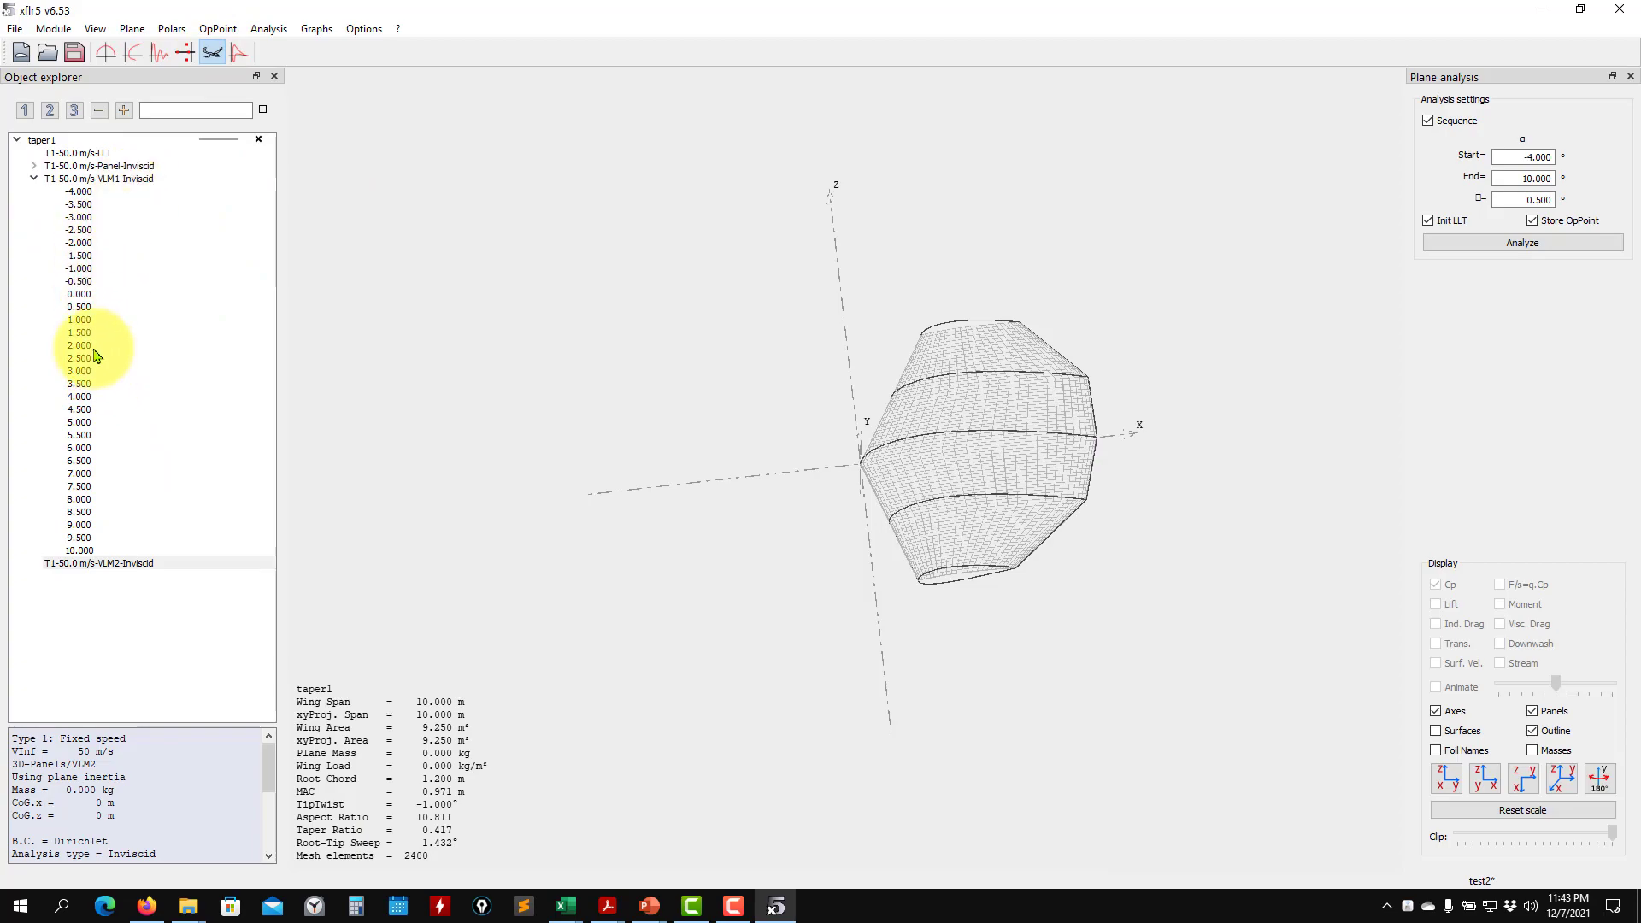
left_click(85, 295)
middle_click_drag(947, 674, 959, 562)
scroll(986, 389, "up", 8)
left_click_drag(986, 386, 1000, 499)
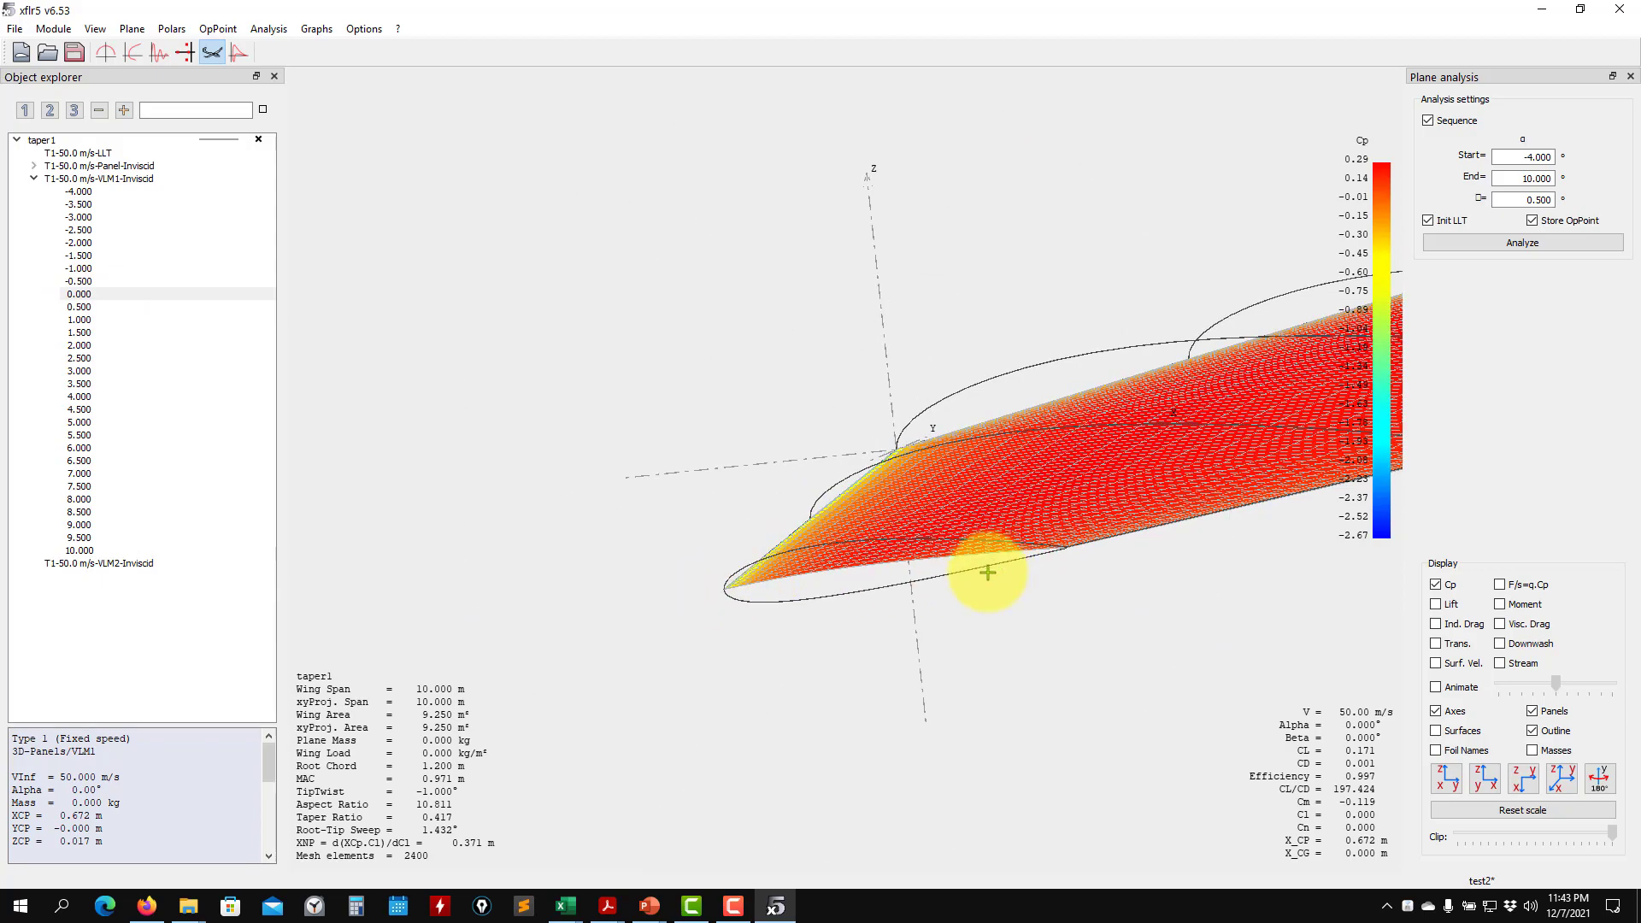
left_click_drag(989, 573, 855, 513)
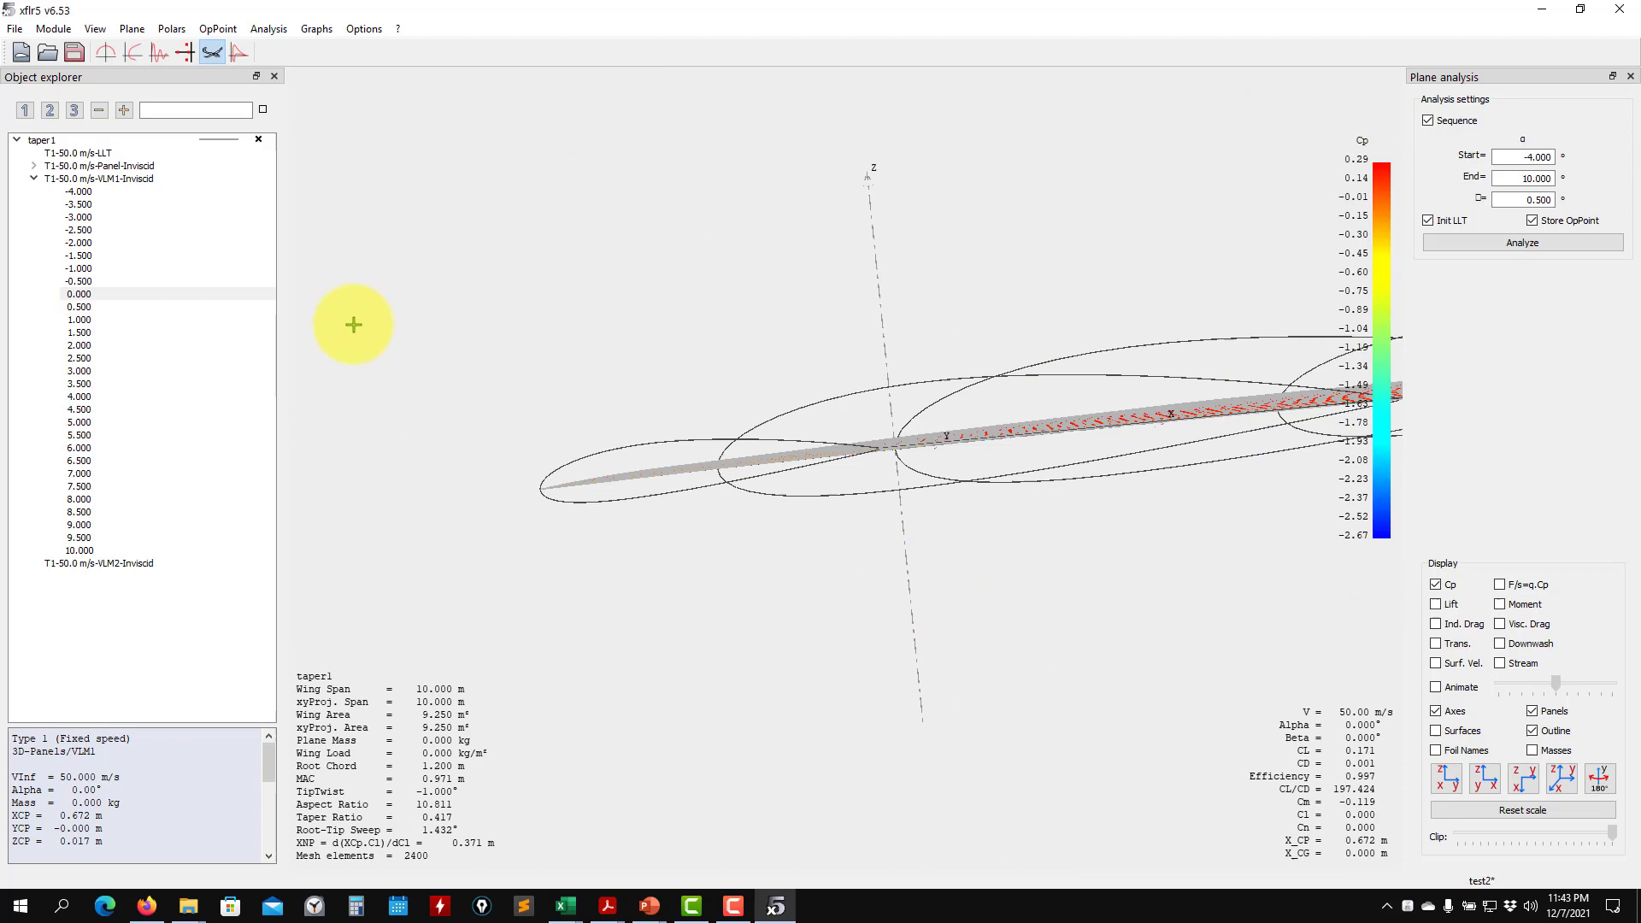
Display the Panel inviscid operating point at 0.000° and inspect the Cp distribution over the thick wing surface
left_click(27, 156)
left_click(35, 166)
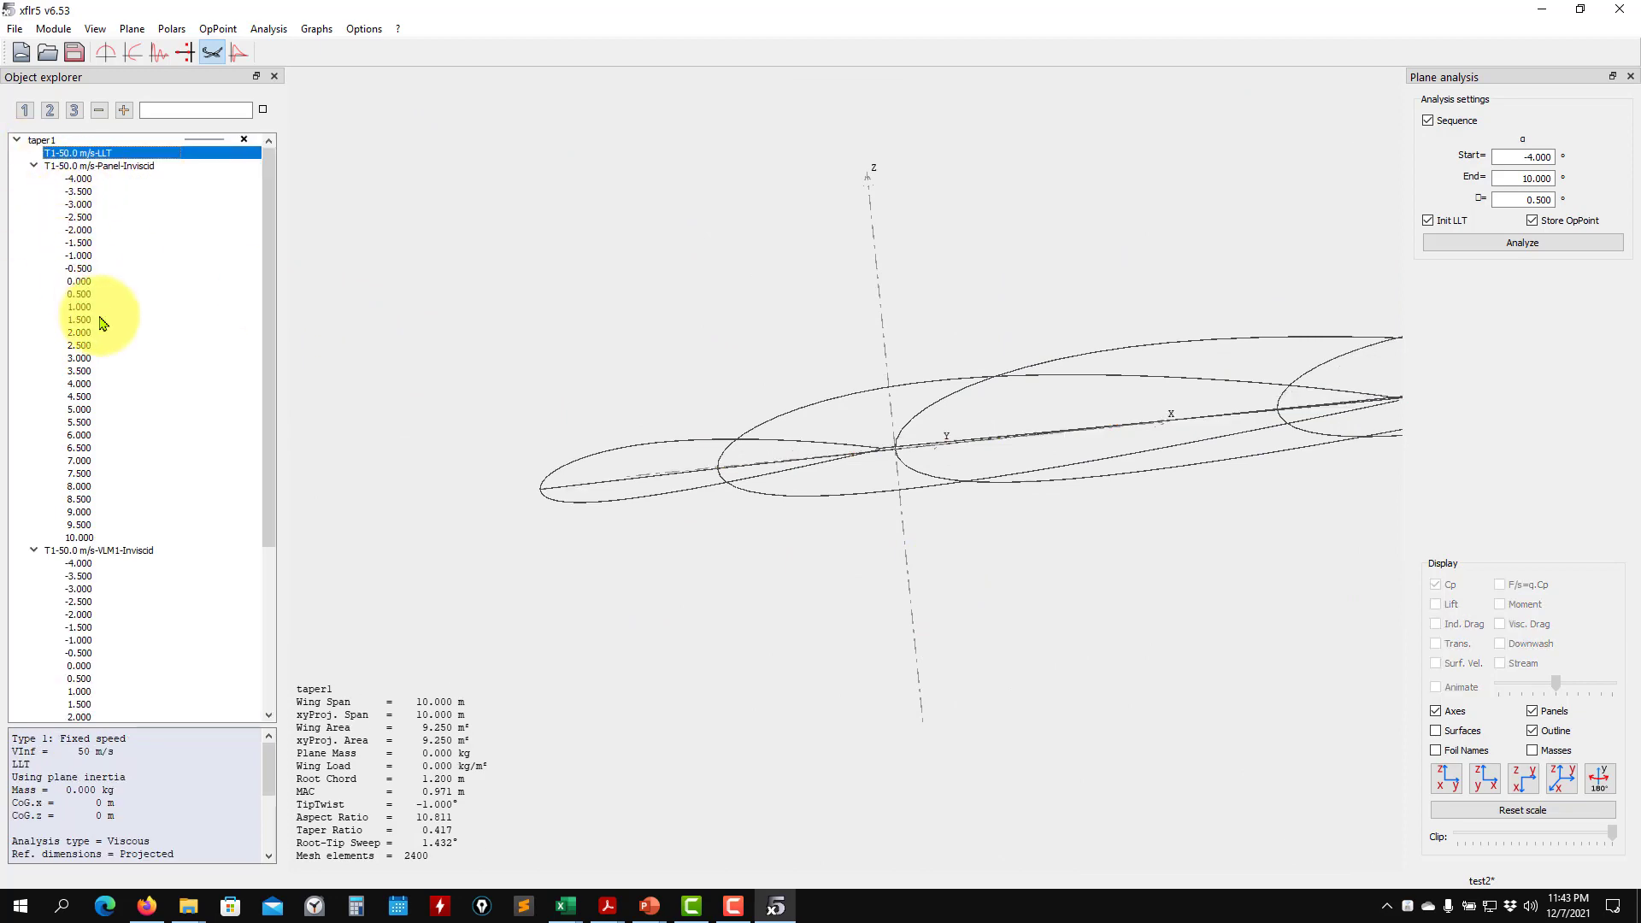
left_click(81, 282)
left_click_drag(681, 496, 710, 537)
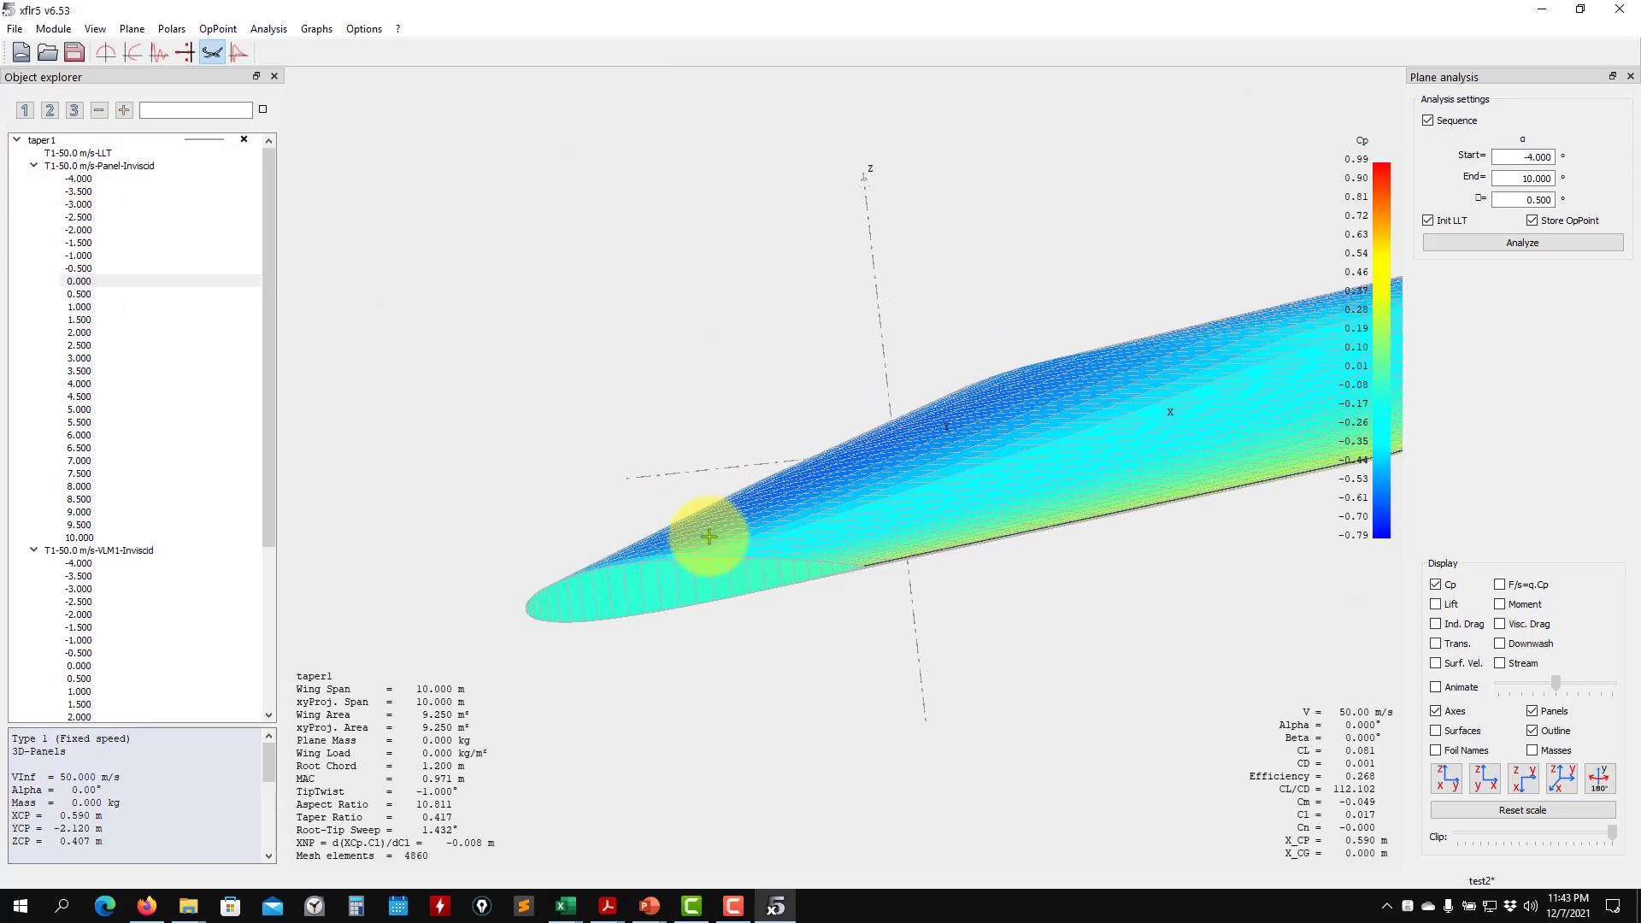
View the VLM1 operating point at -4.000° in the 3D view and select taper1's LLT polar
left_click(33, 166)
left_click(85, 192)
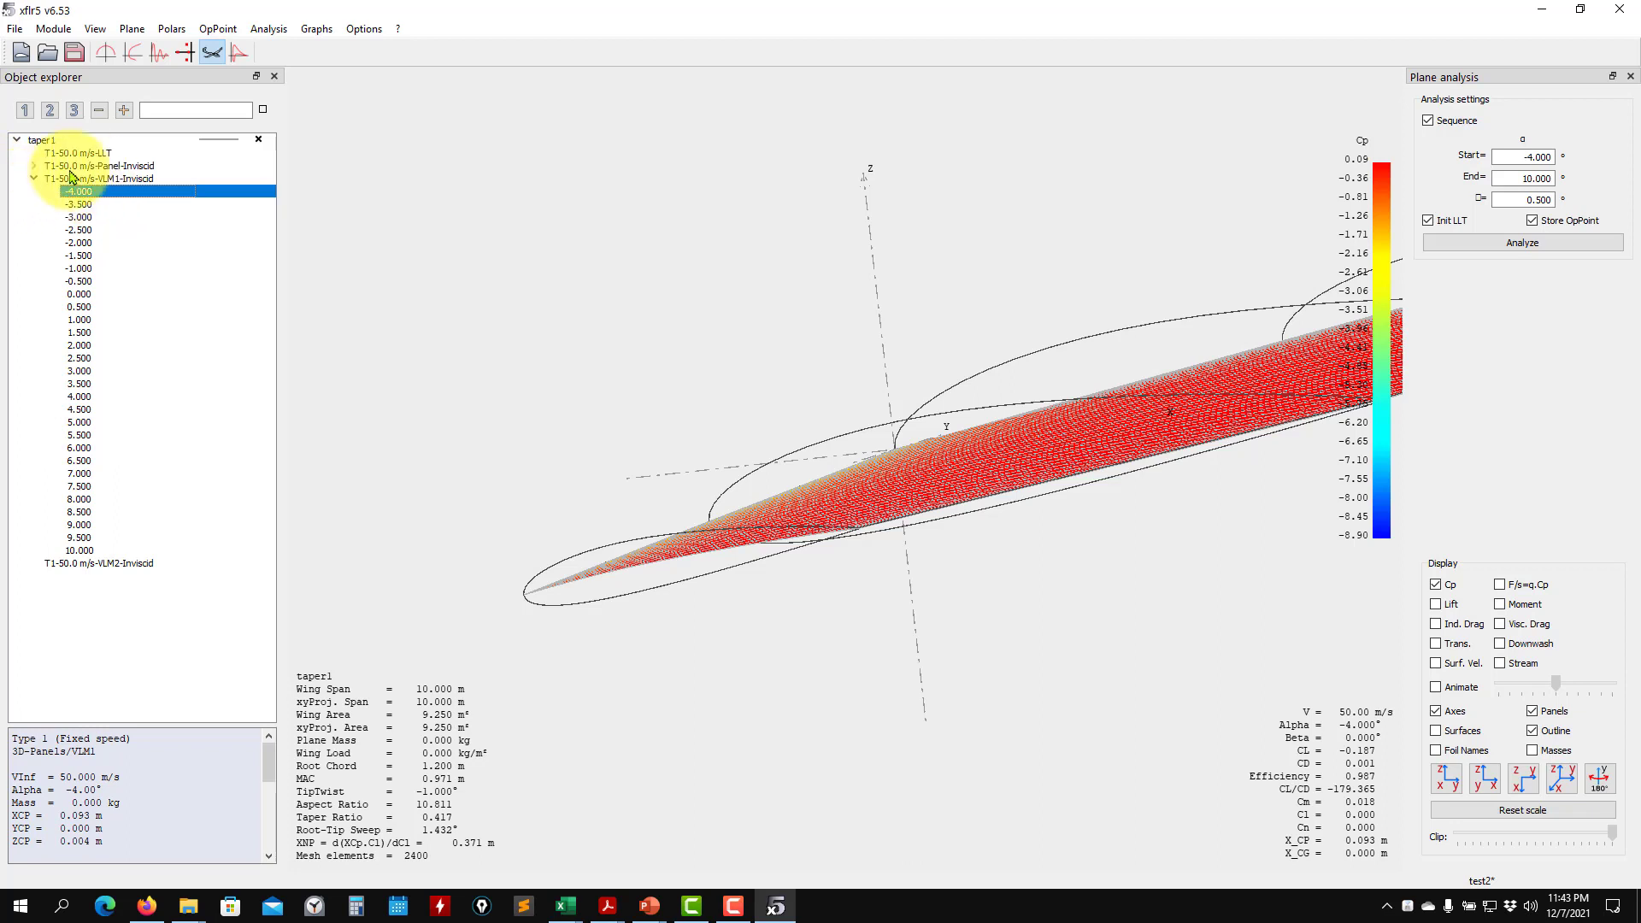
left_click(34, 179)
left_click(79, 153)
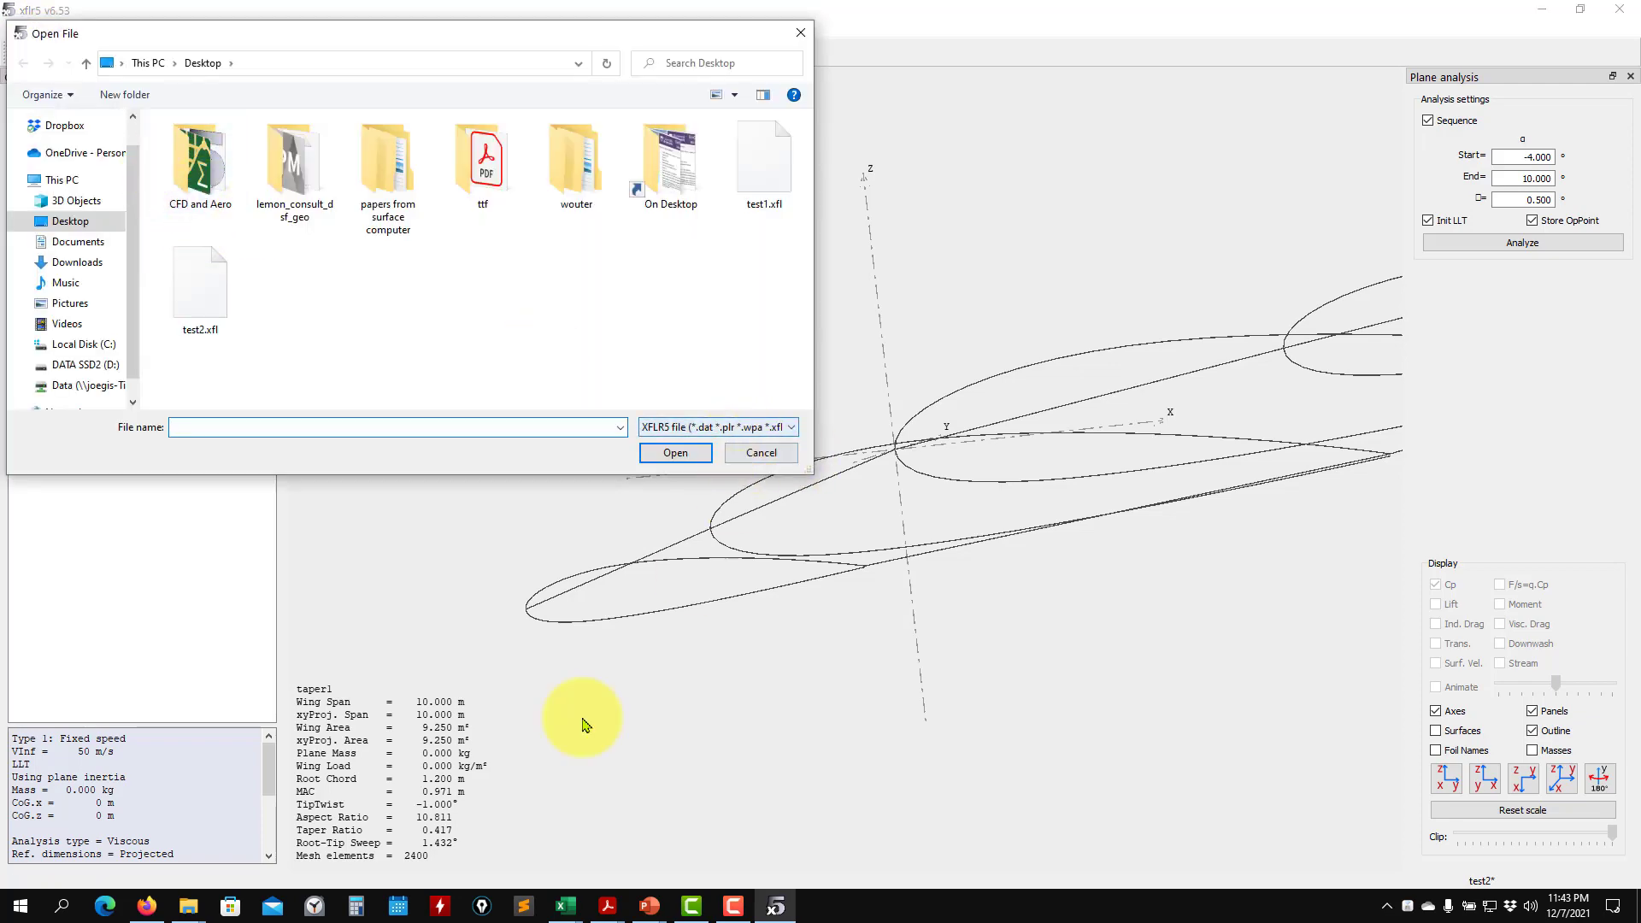
Switch to File Explorer and copy the path of the rectangular_tapered folder inside XFLR5-v653
left_click(187, 908)
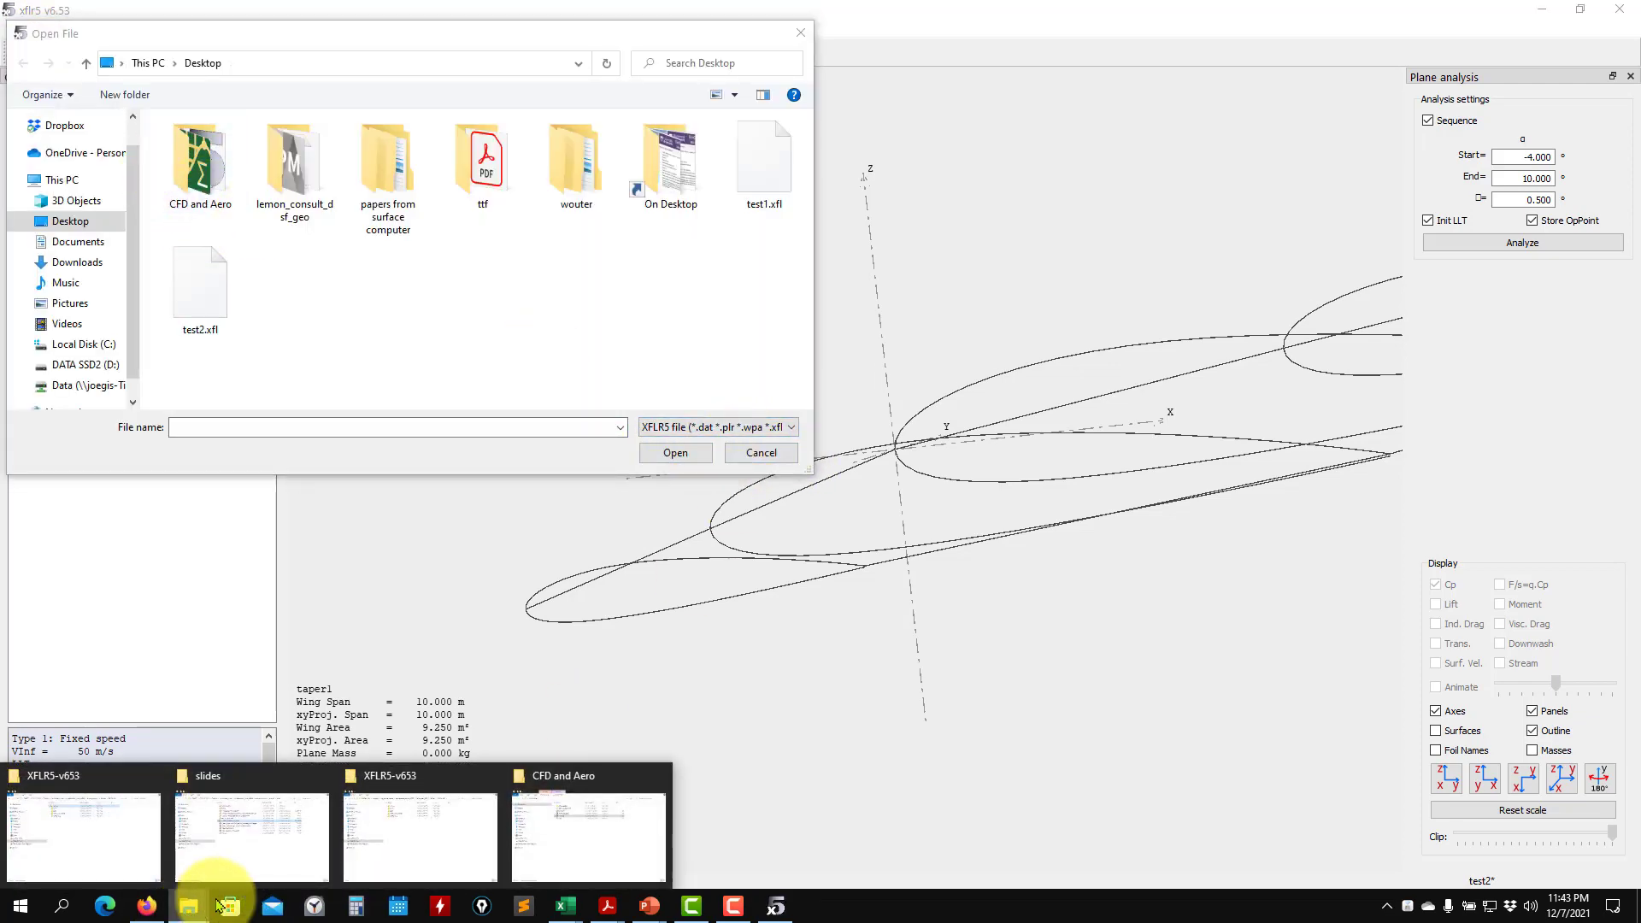
mouse_move(371, 845)
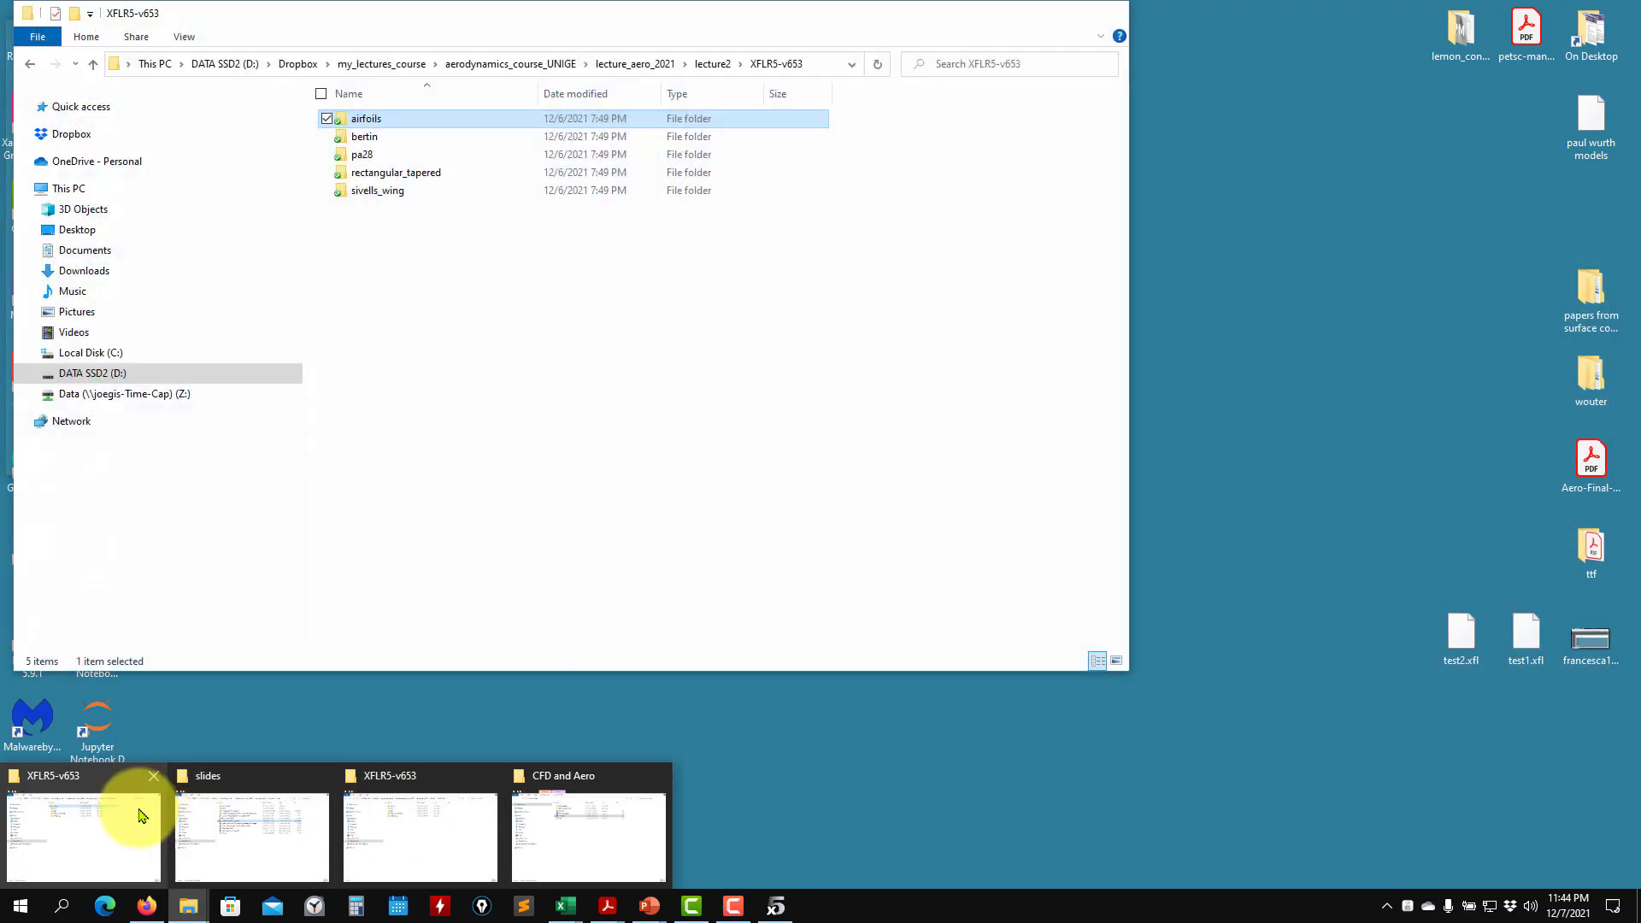
left_click(110, 823)
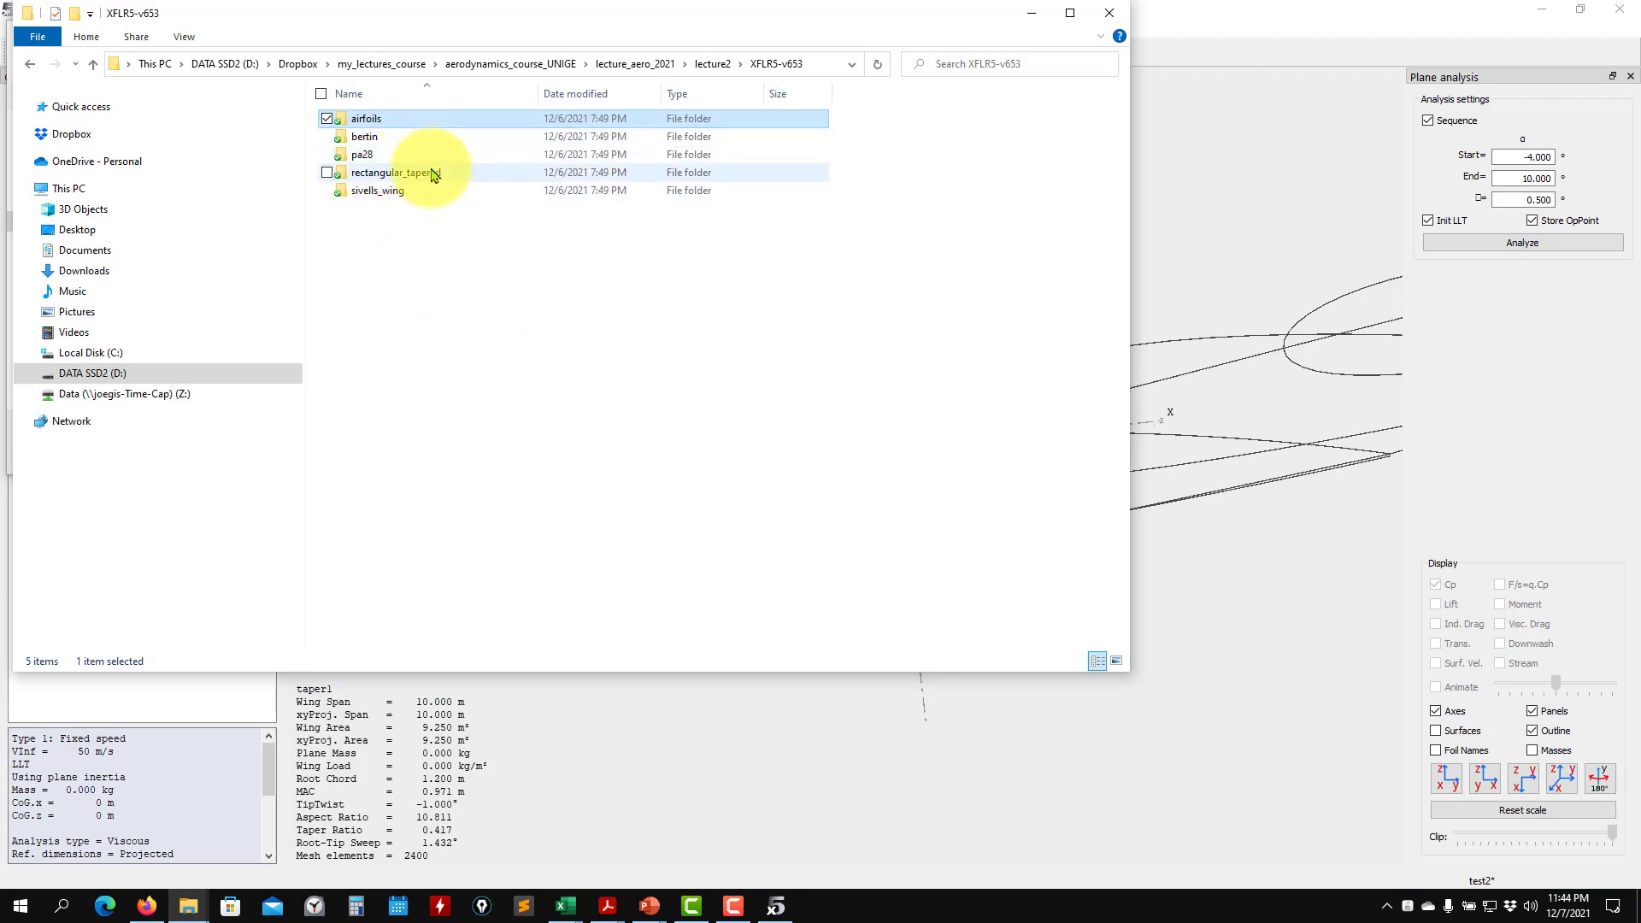
double_click(387, 176)
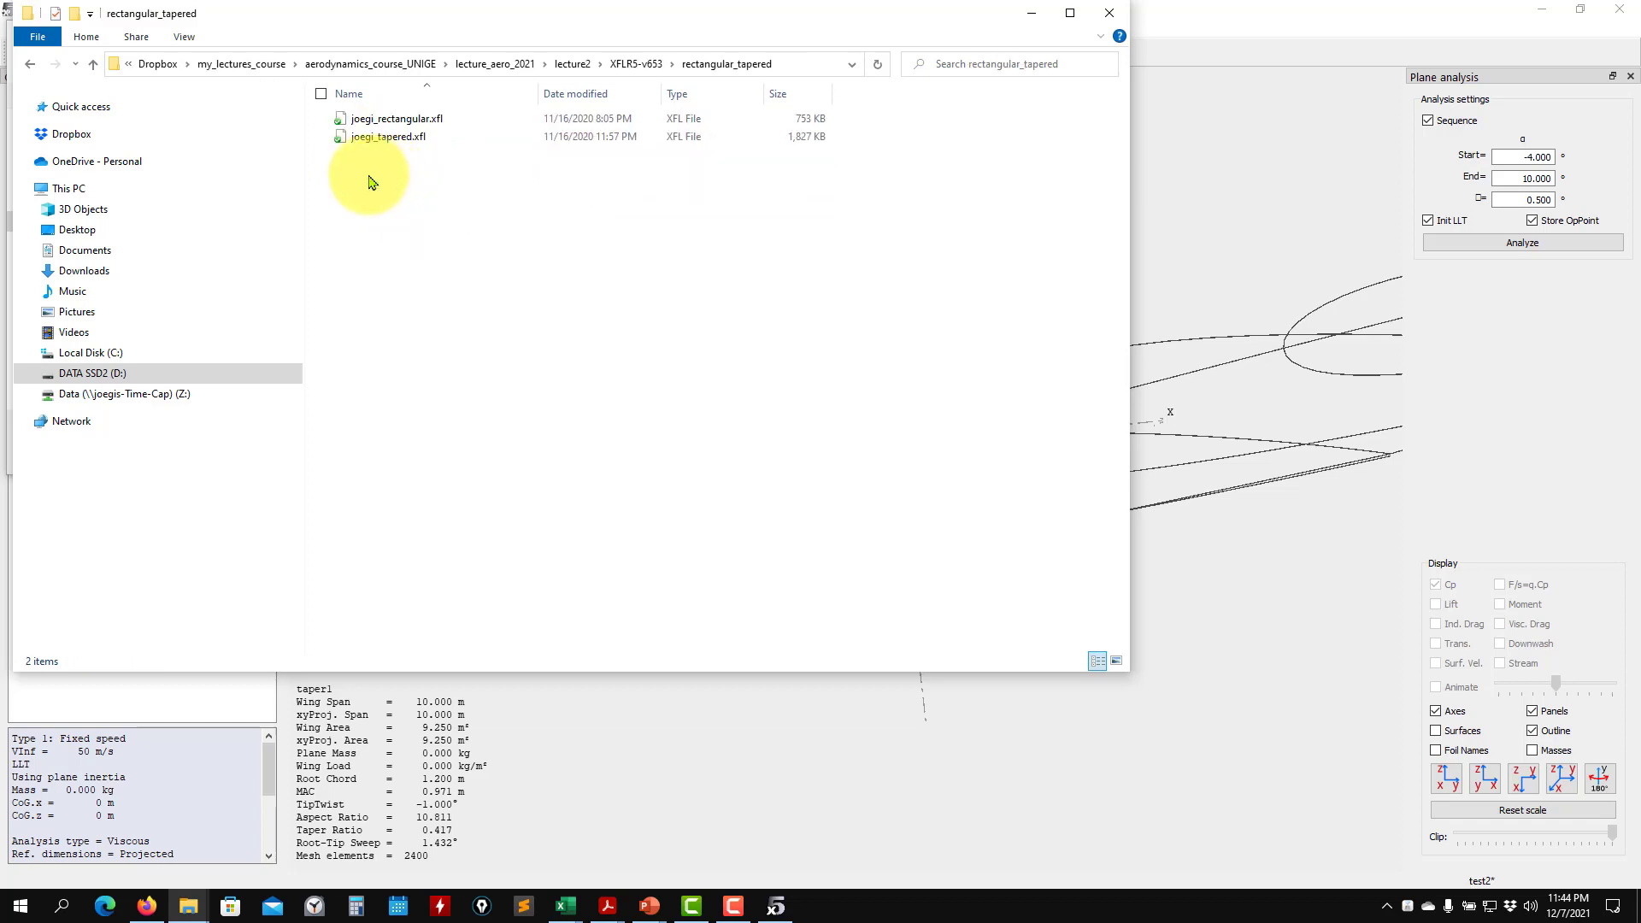
left_click(798, 64)
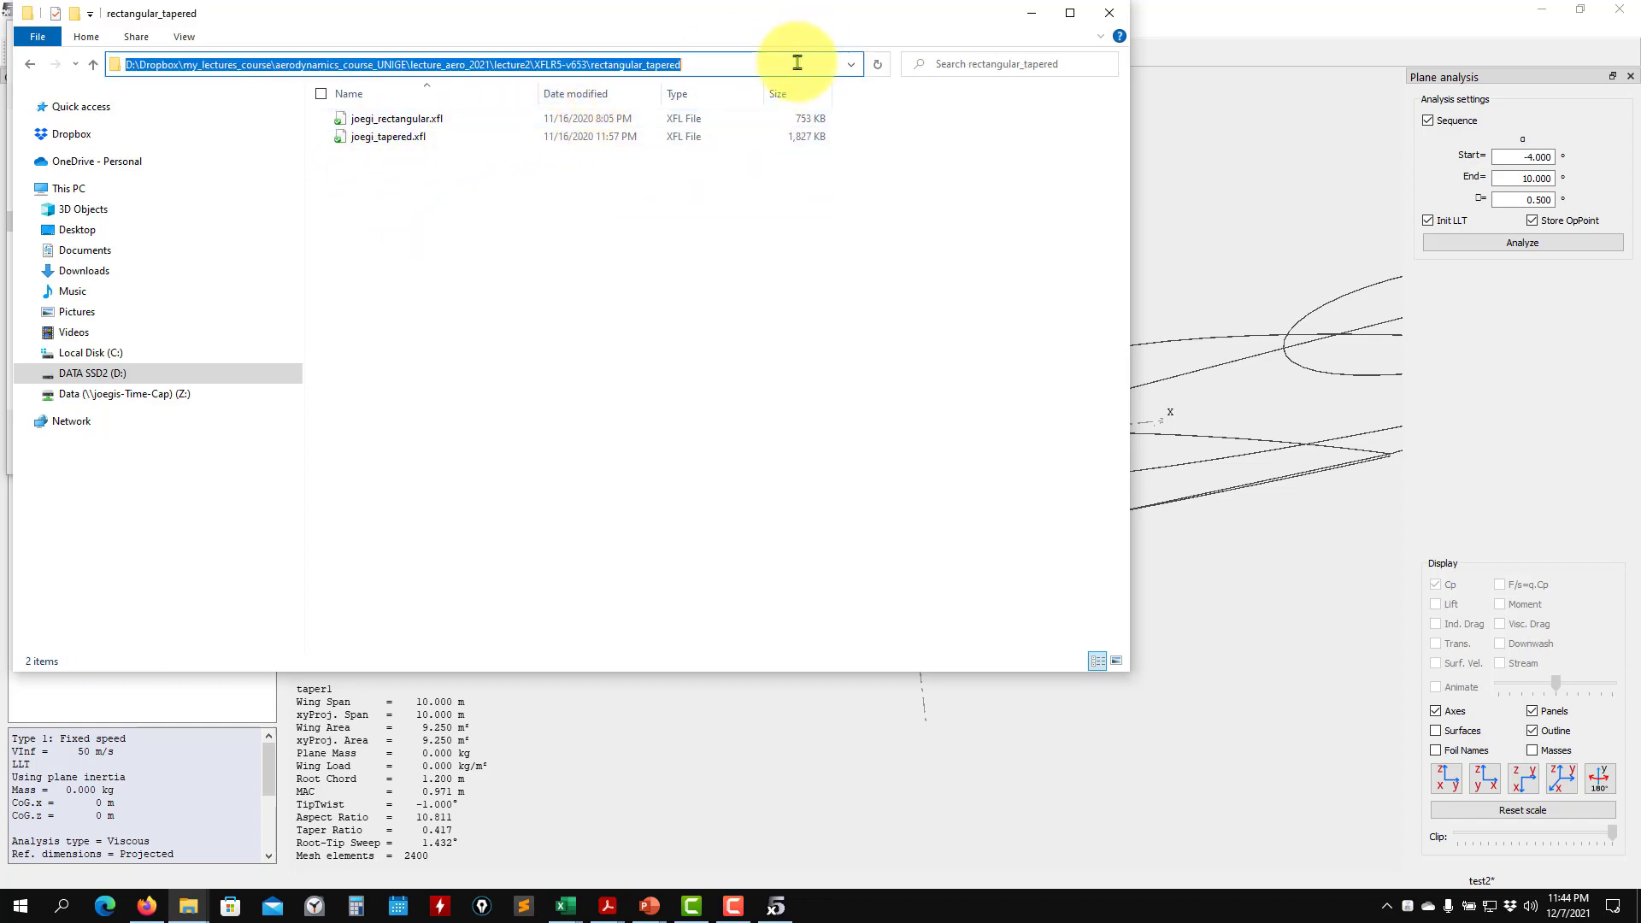
left_click(1032, 13)
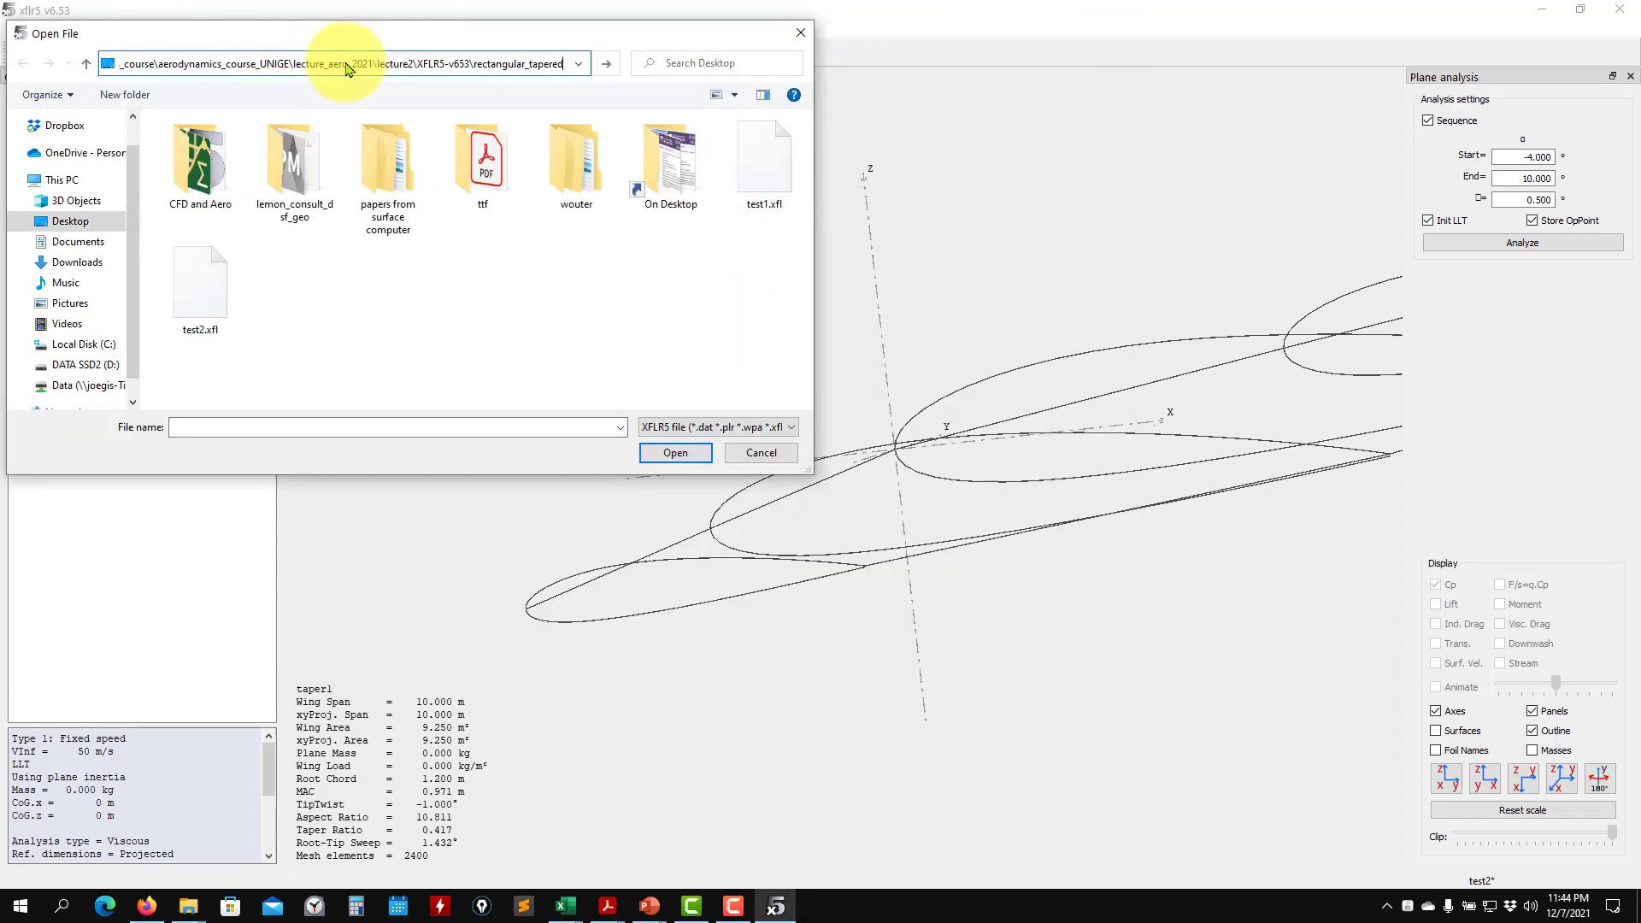
Open joegi_tapered.xfl from the rectangular_tapered folder without saving the current project
key("Return")
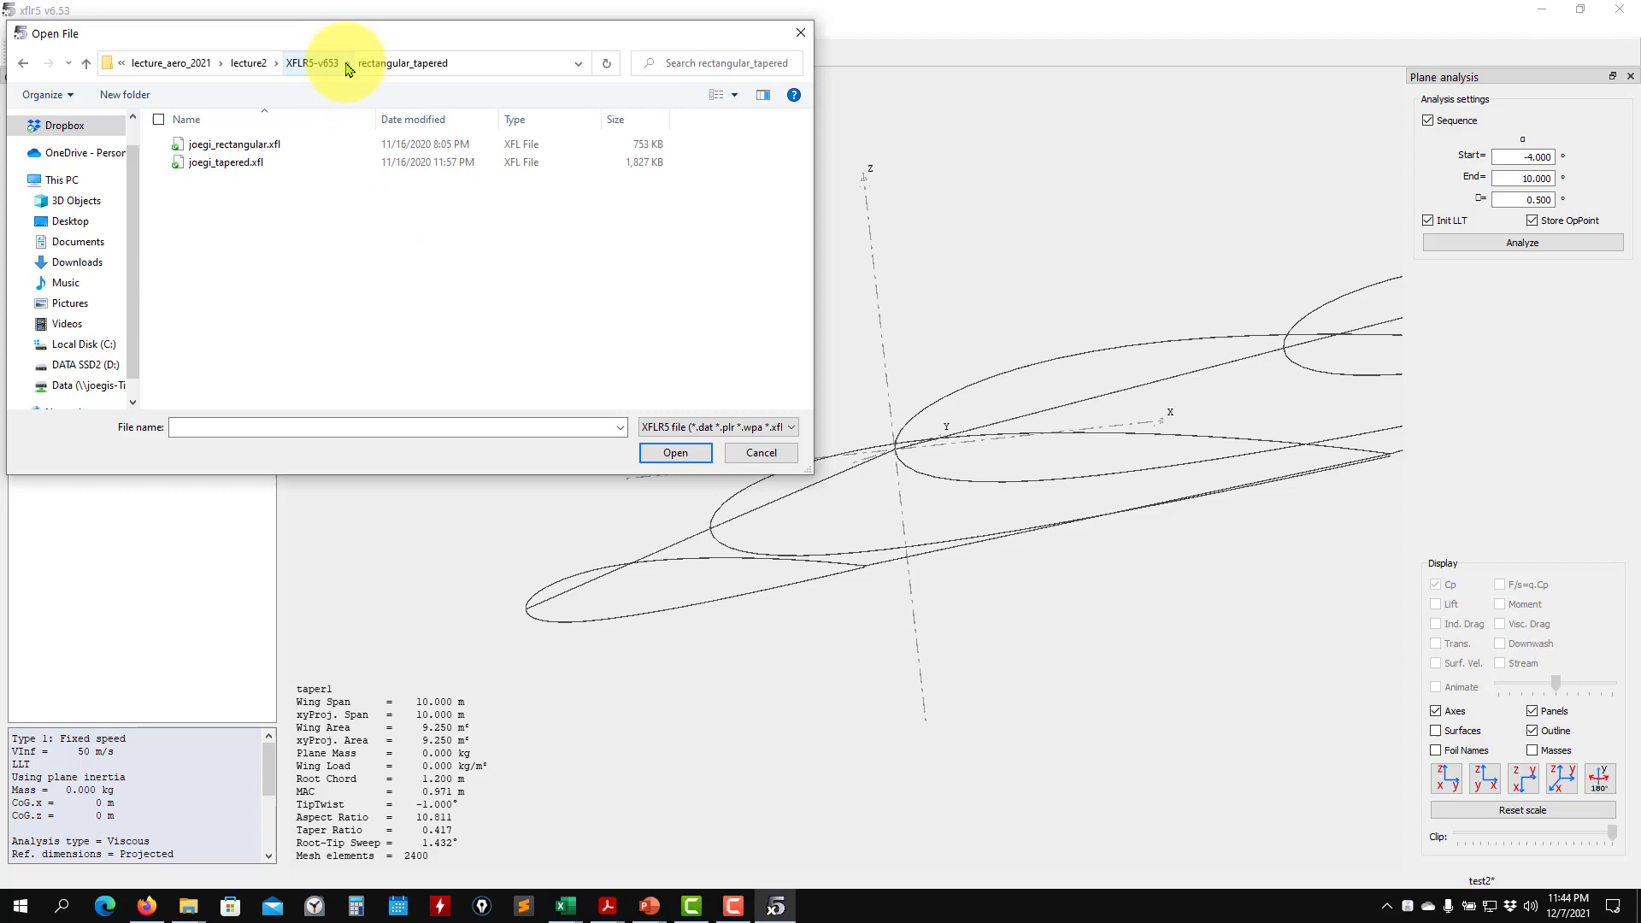
left_click(226, 163)
left_click(673, 452)
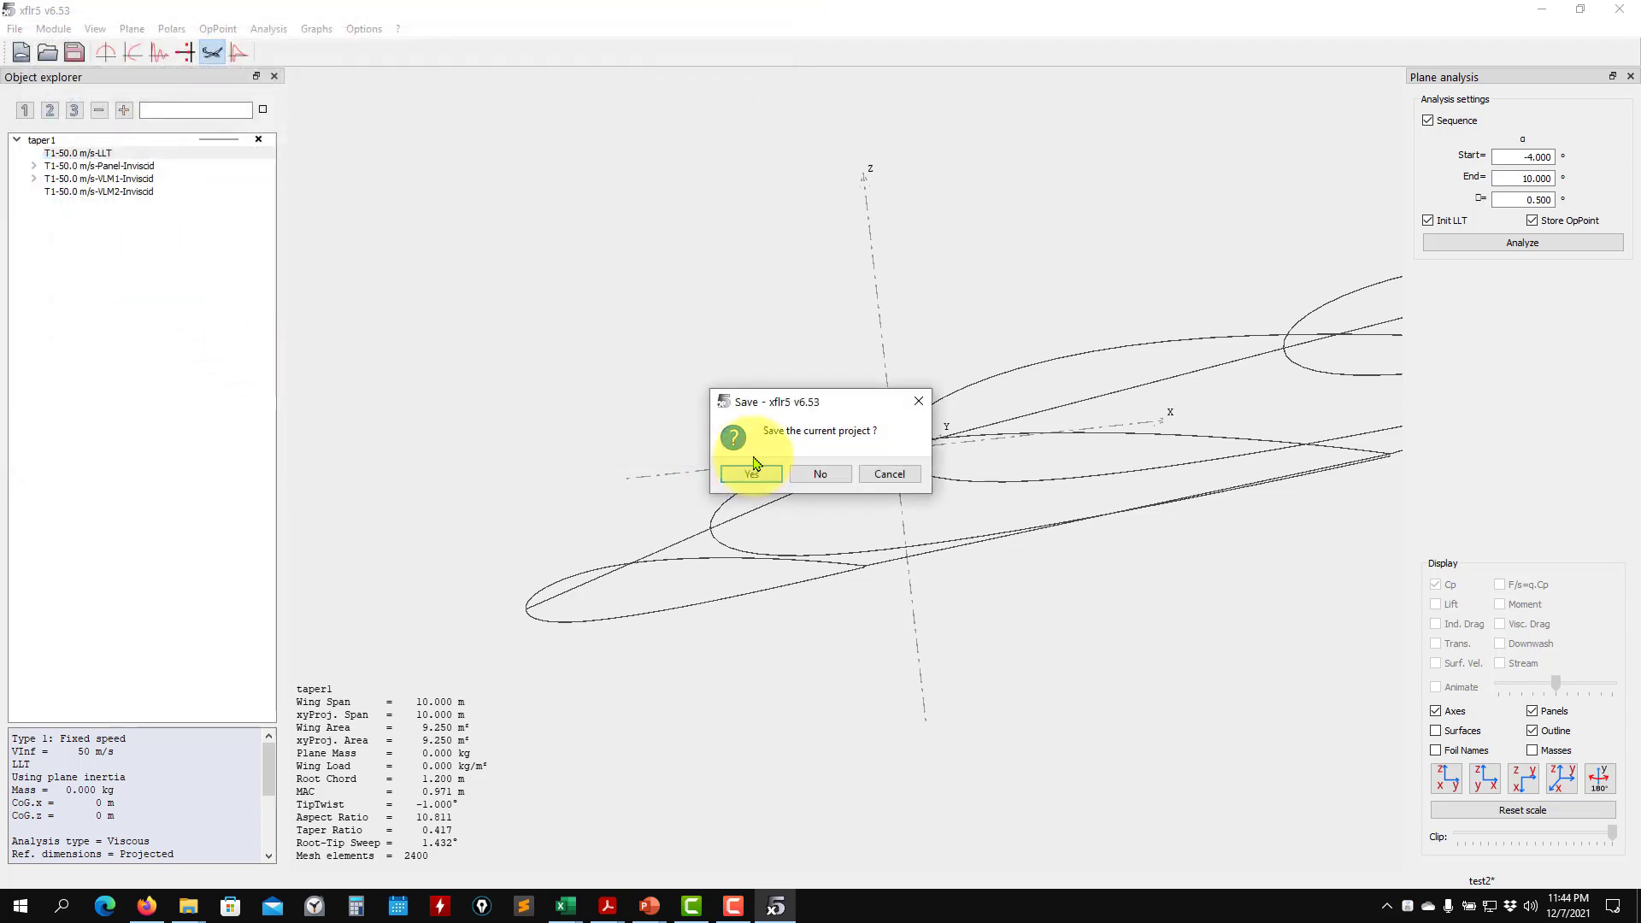
left_click(821, 474)
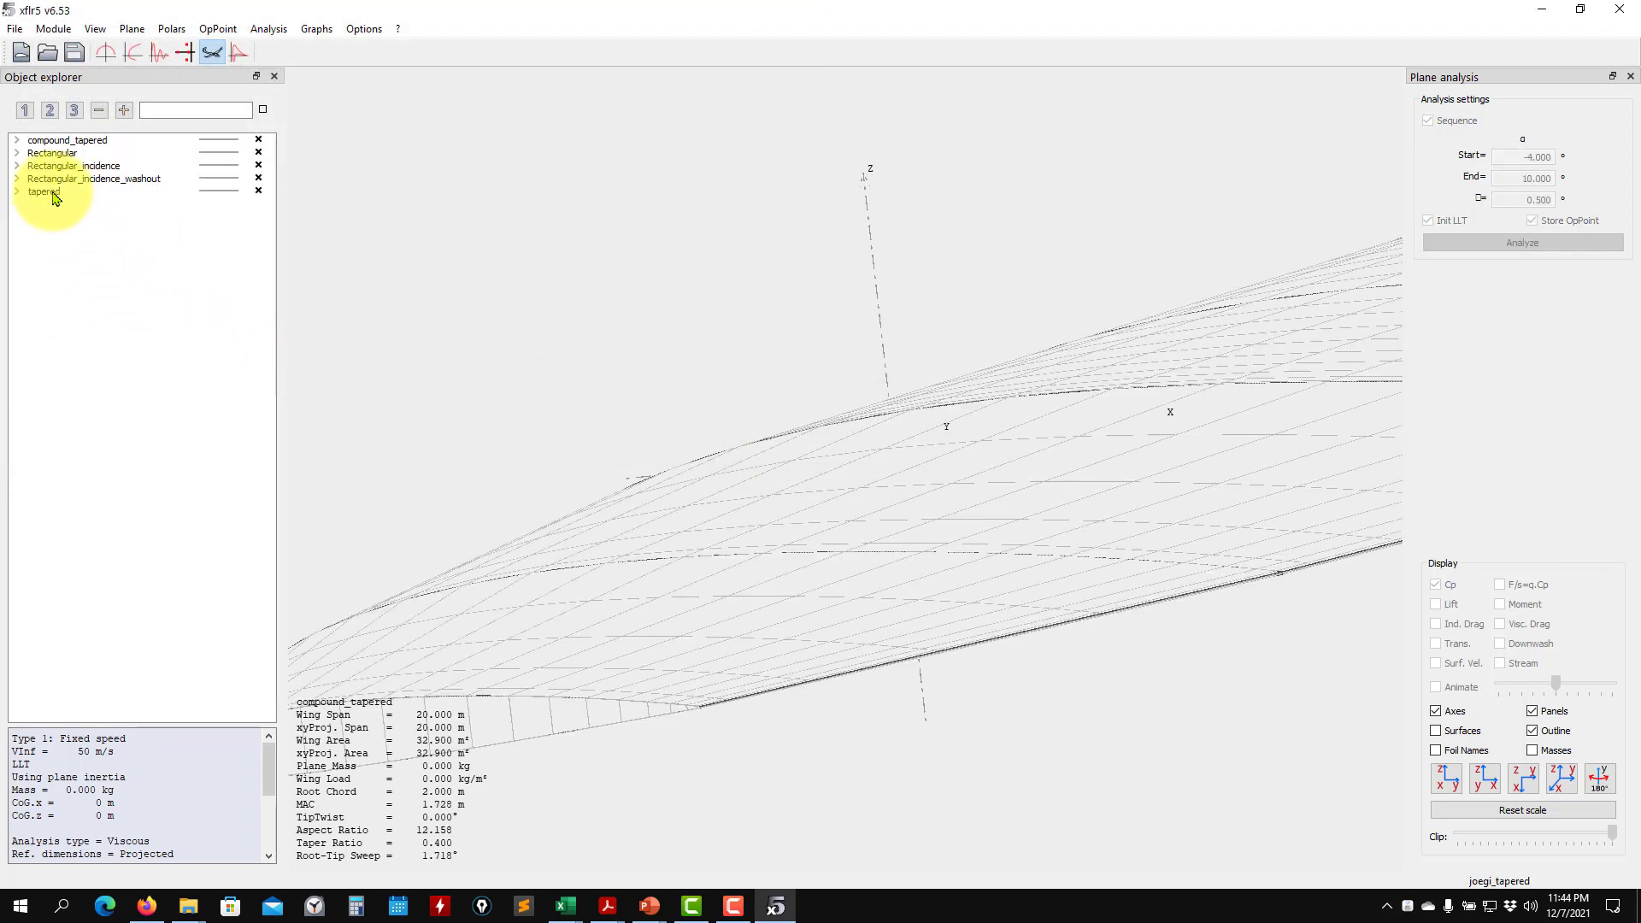
Inspect the compound_tapered wing's panel mesh in the 3D view from several angles and distances
left_click_drag(667, 581, 927, 626)
scroll(941, 598, "down", 5)
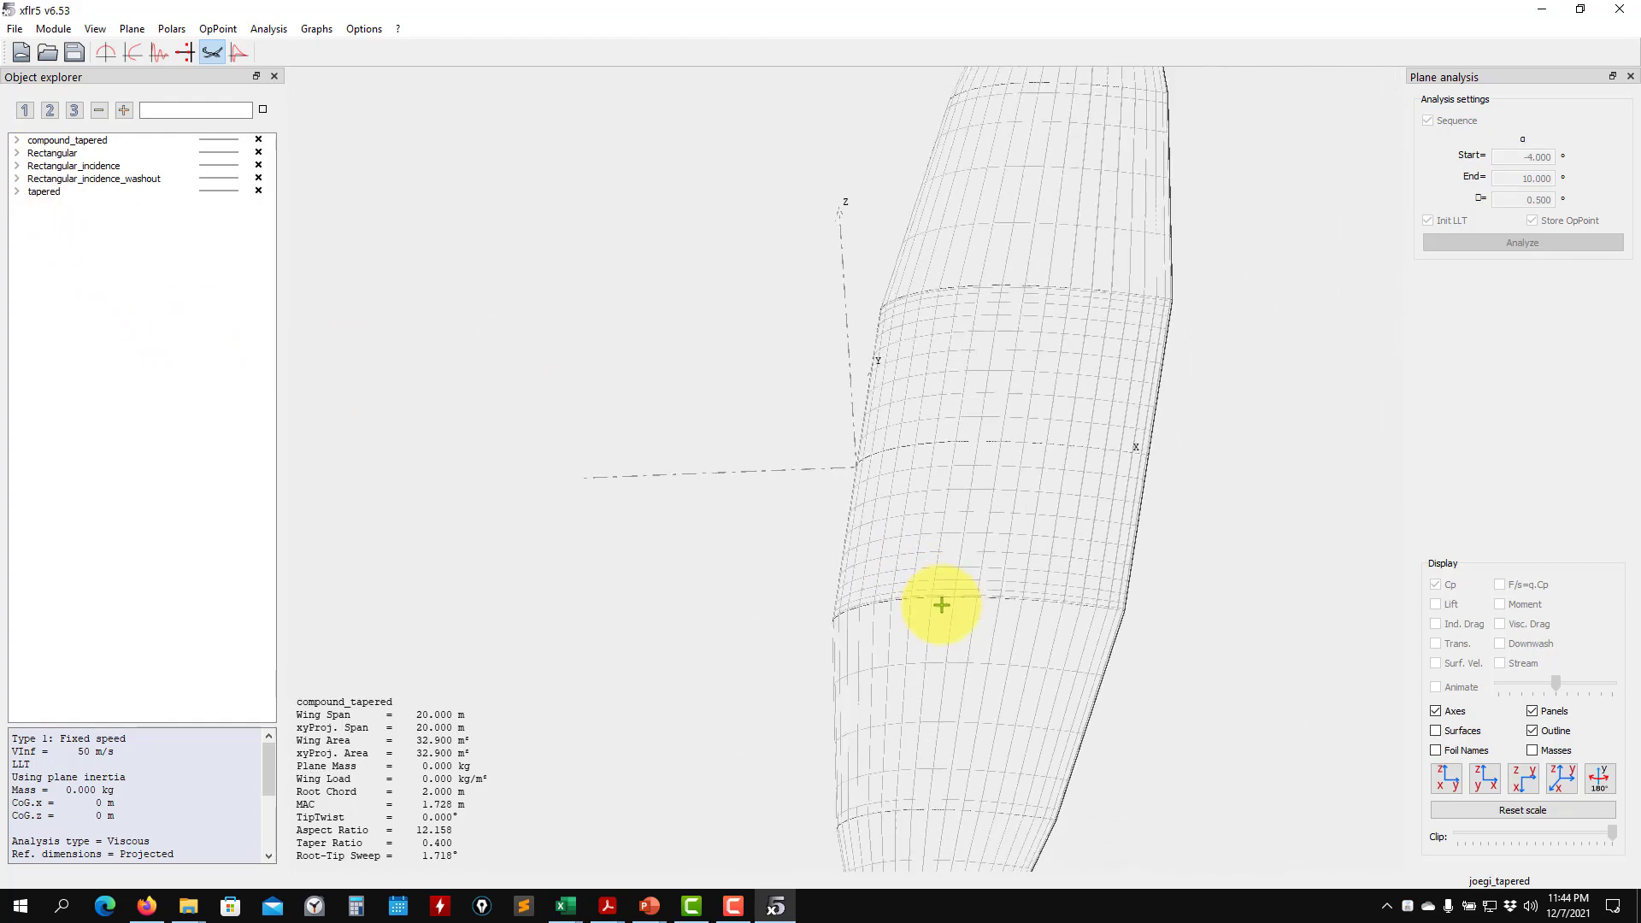
left_click_drag(942, 587, 947, 554)
scroll(868, 480, "up", 4)
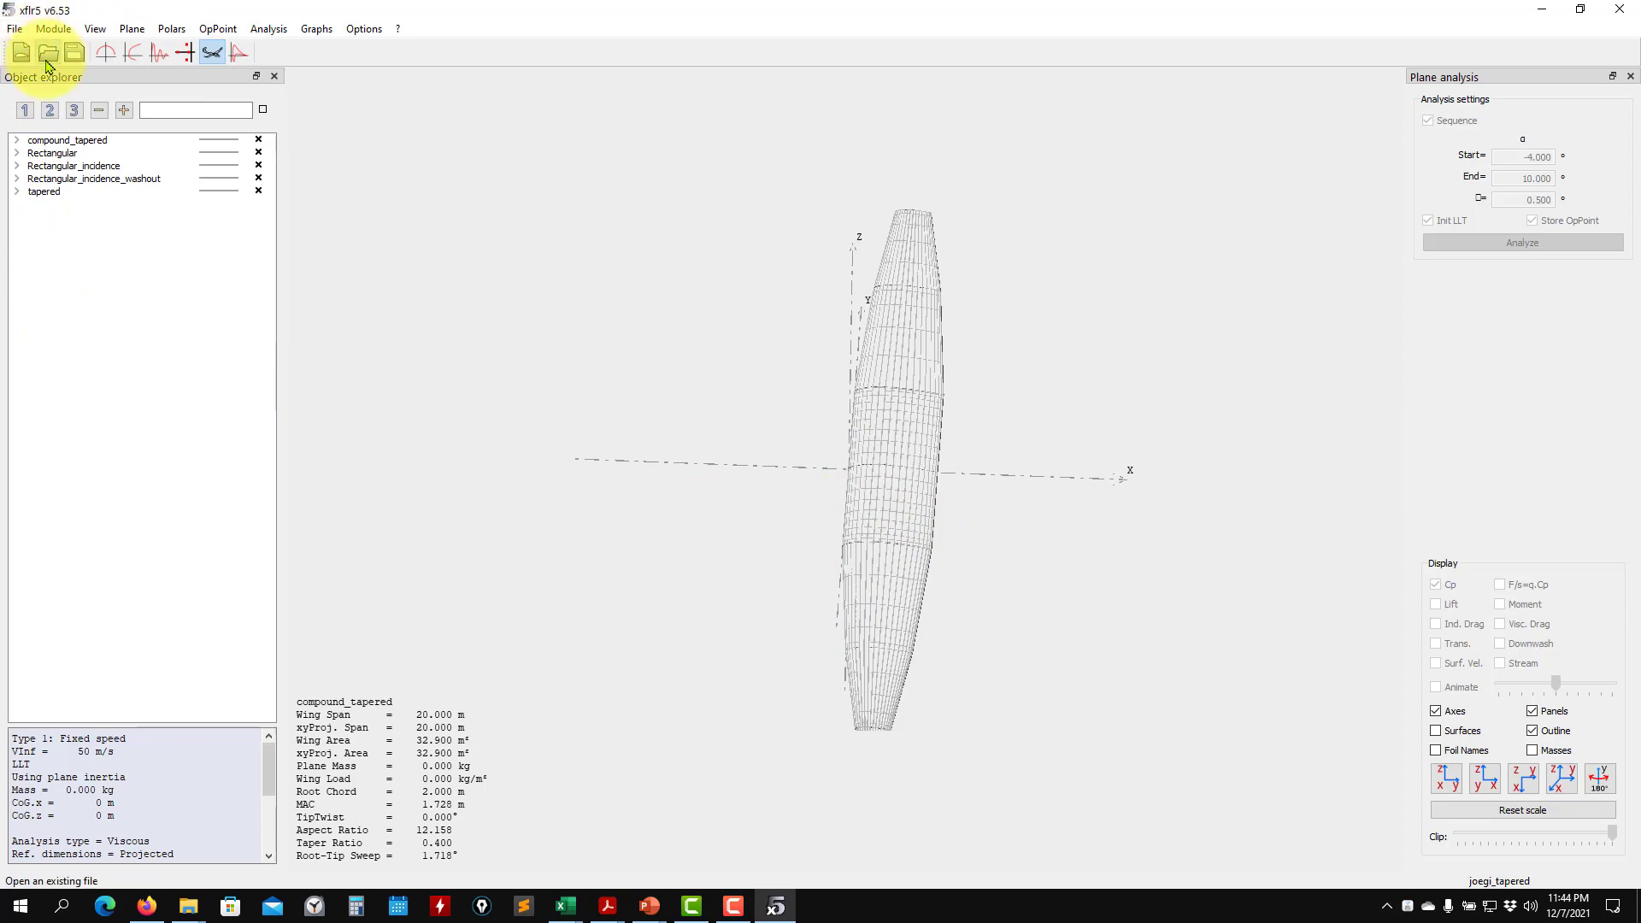
Open the joegi_rectangular.xfl project from the rectangular_tapered folder
left_click(48, 60)
left_click(248, 145)
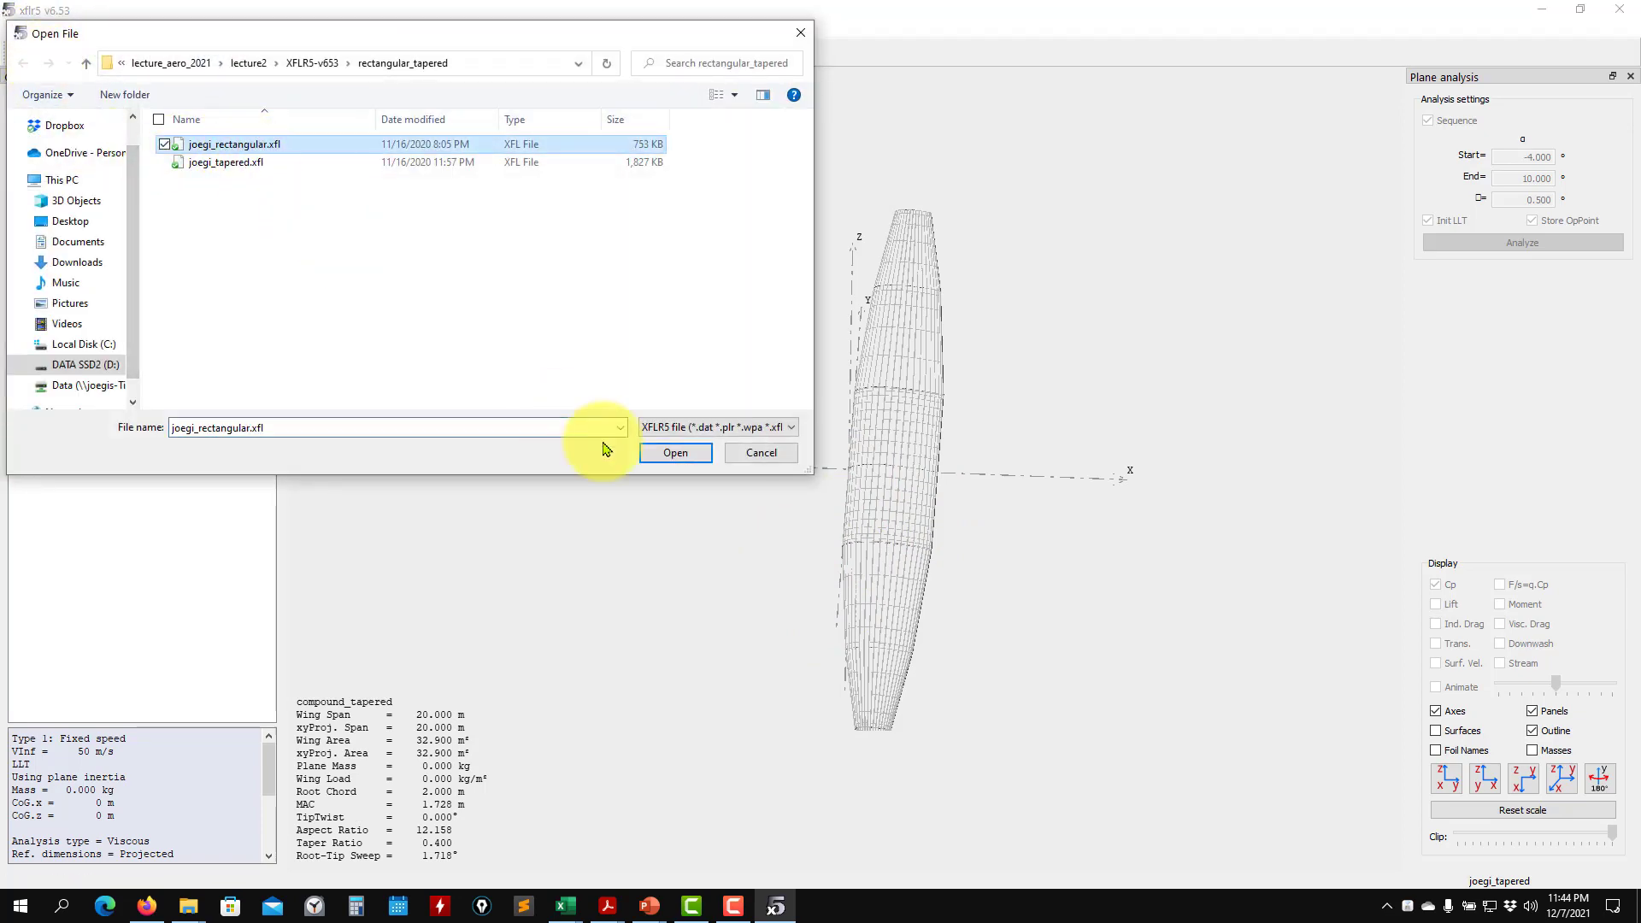
left_click(666, 460)
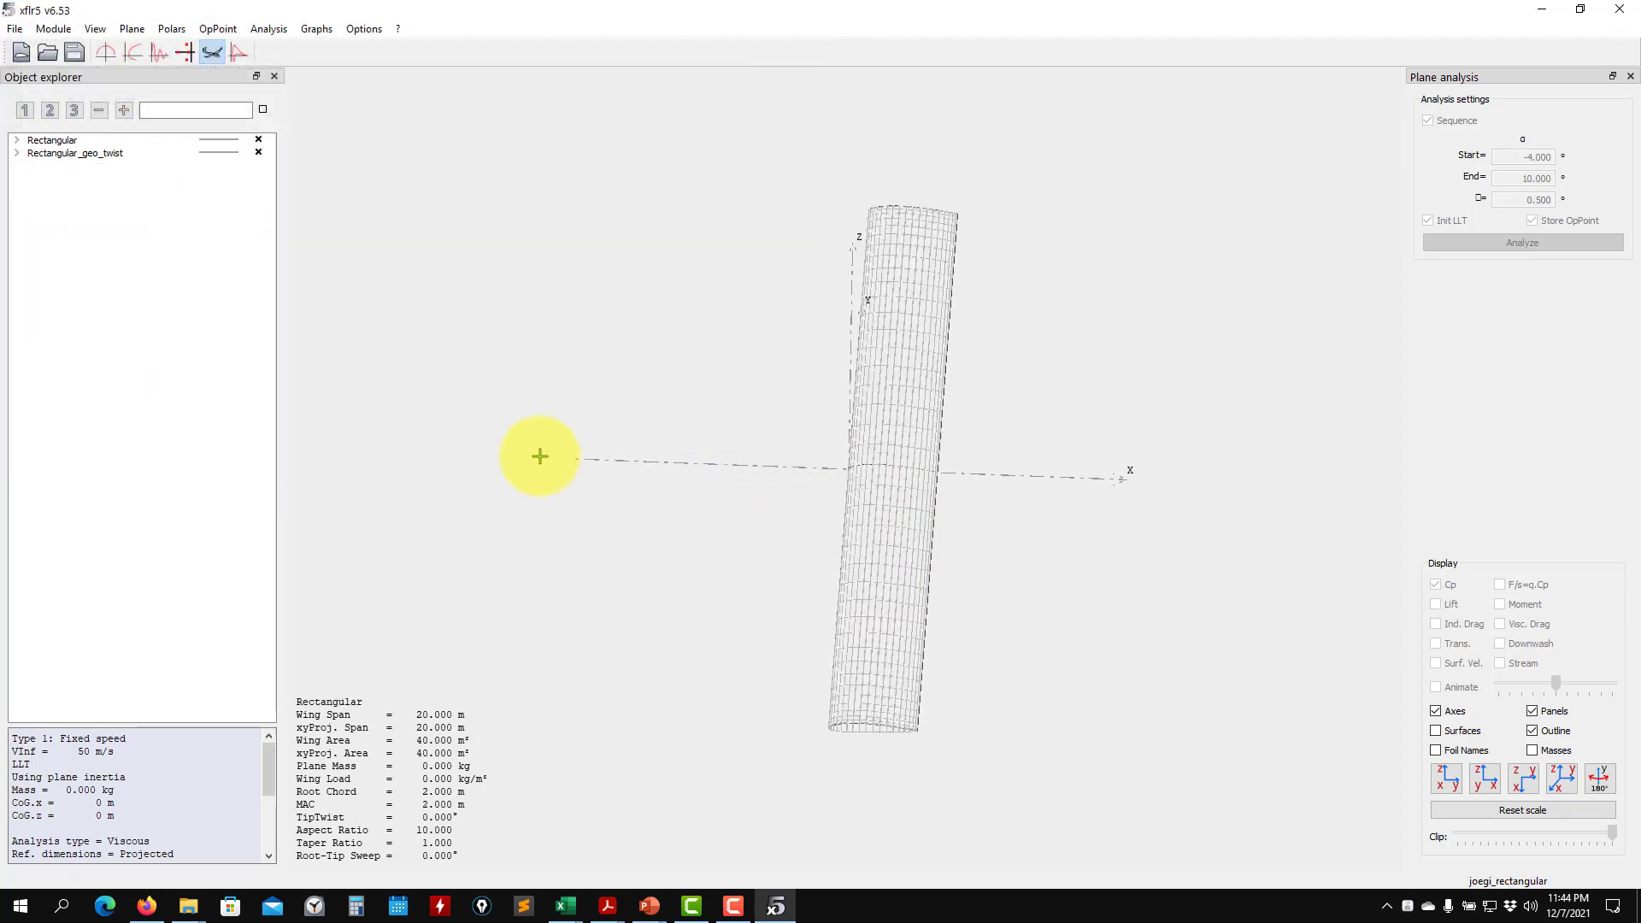
Open pa28_vlm3.xfl from the pa28 folder inside XFLR5-v653
left_click(48, 54)
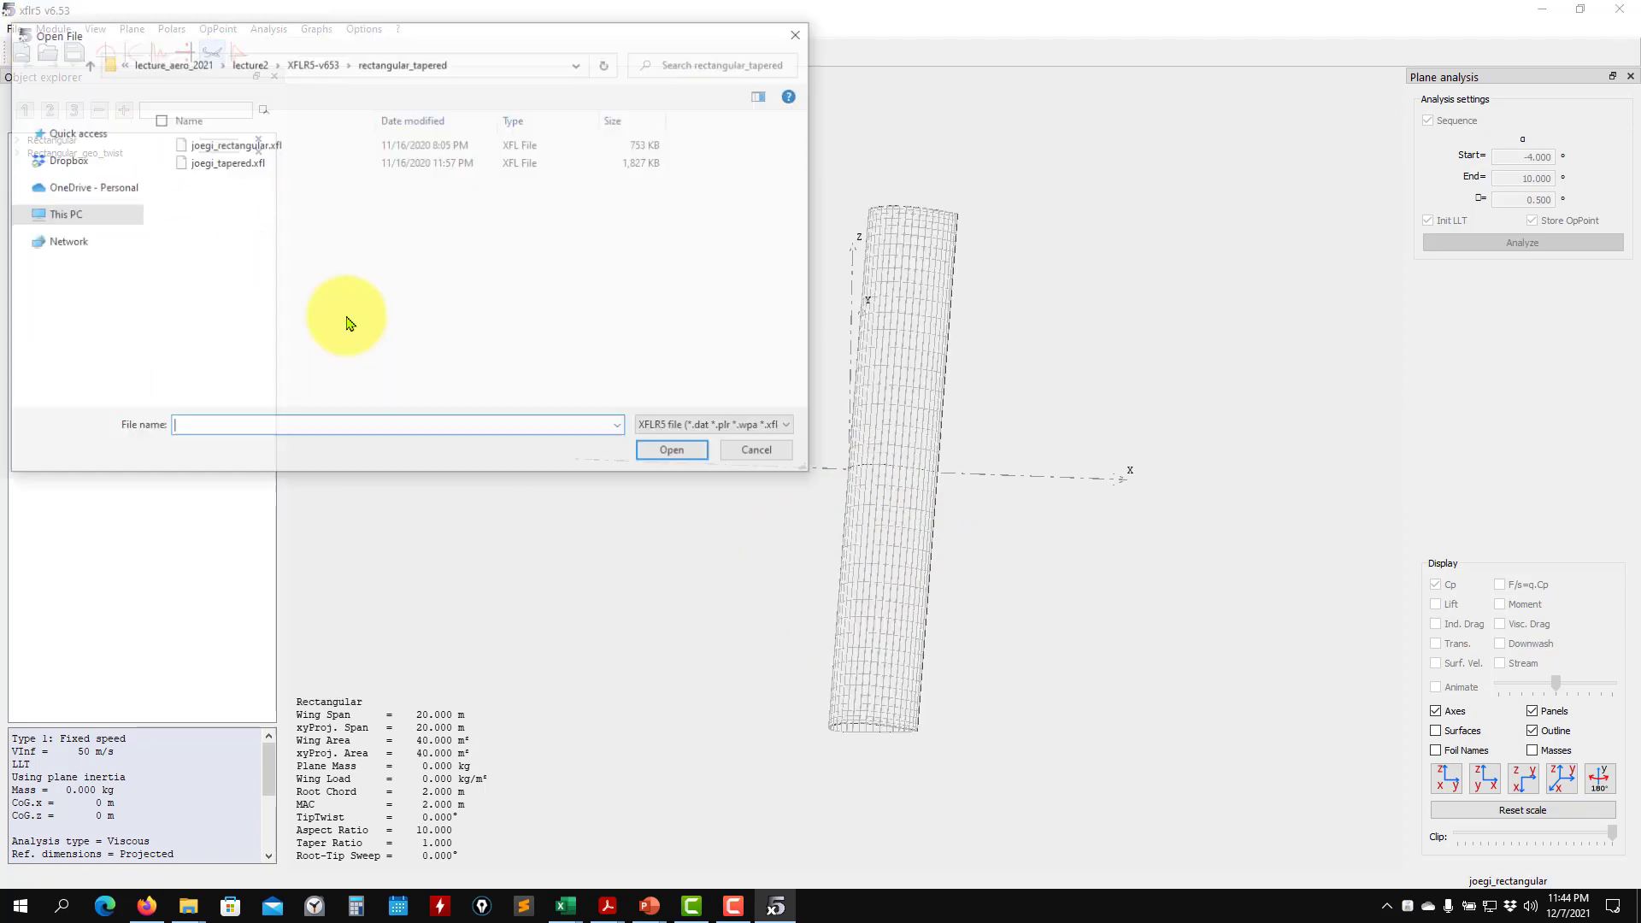
left_click(84, 64)
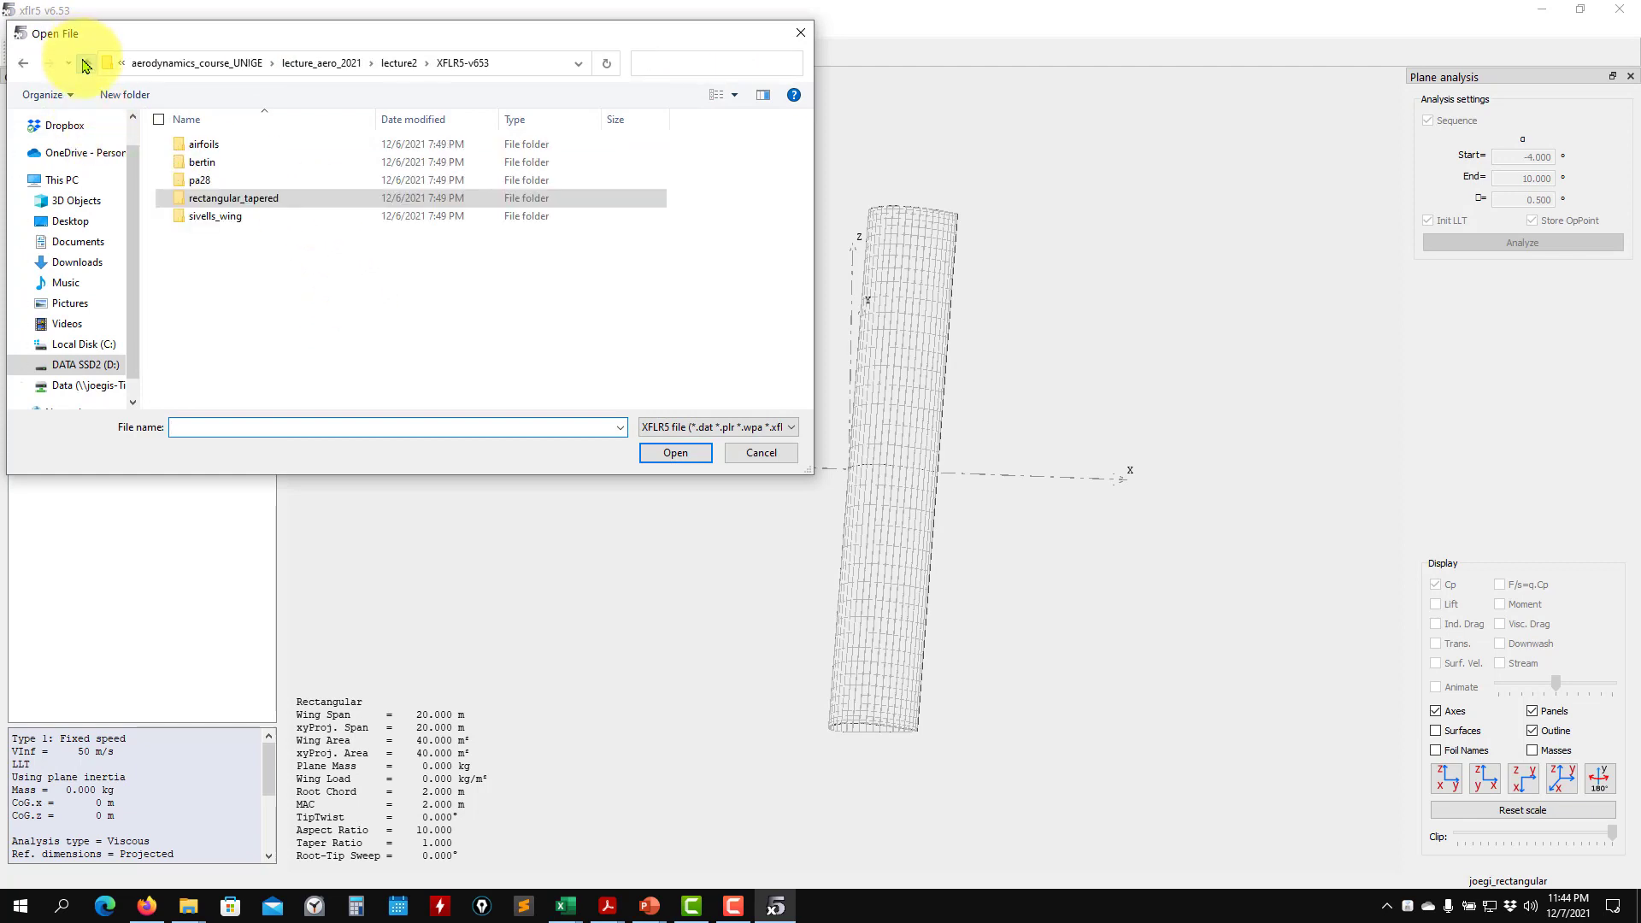
double_click(216, 181)
left_click(246, 217)
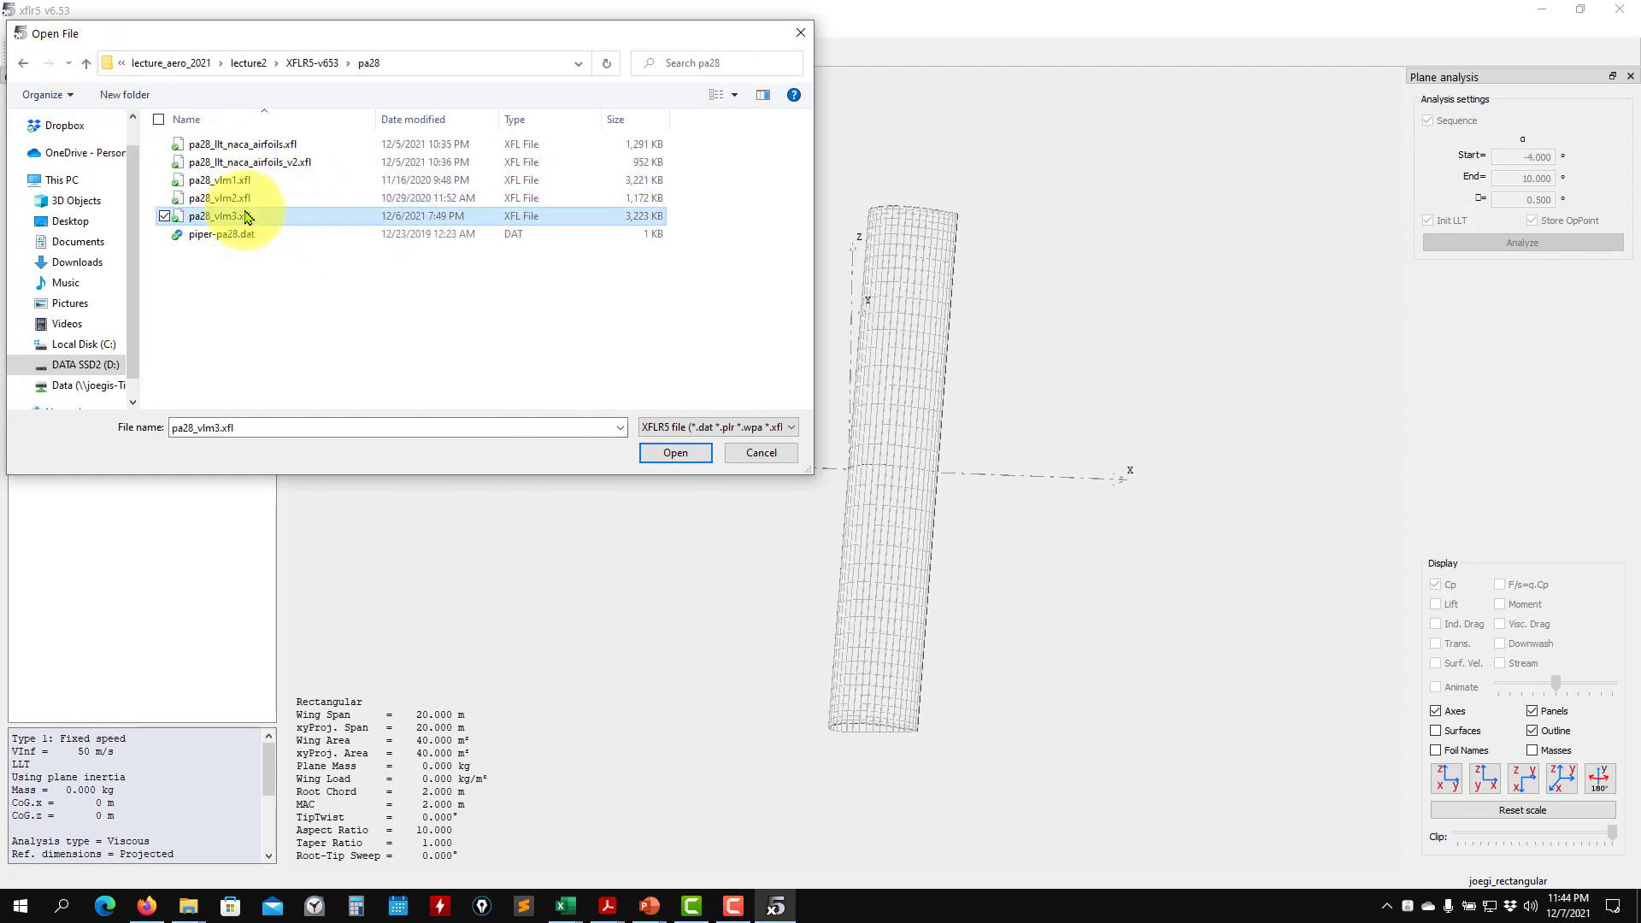
double_click(246, 217)
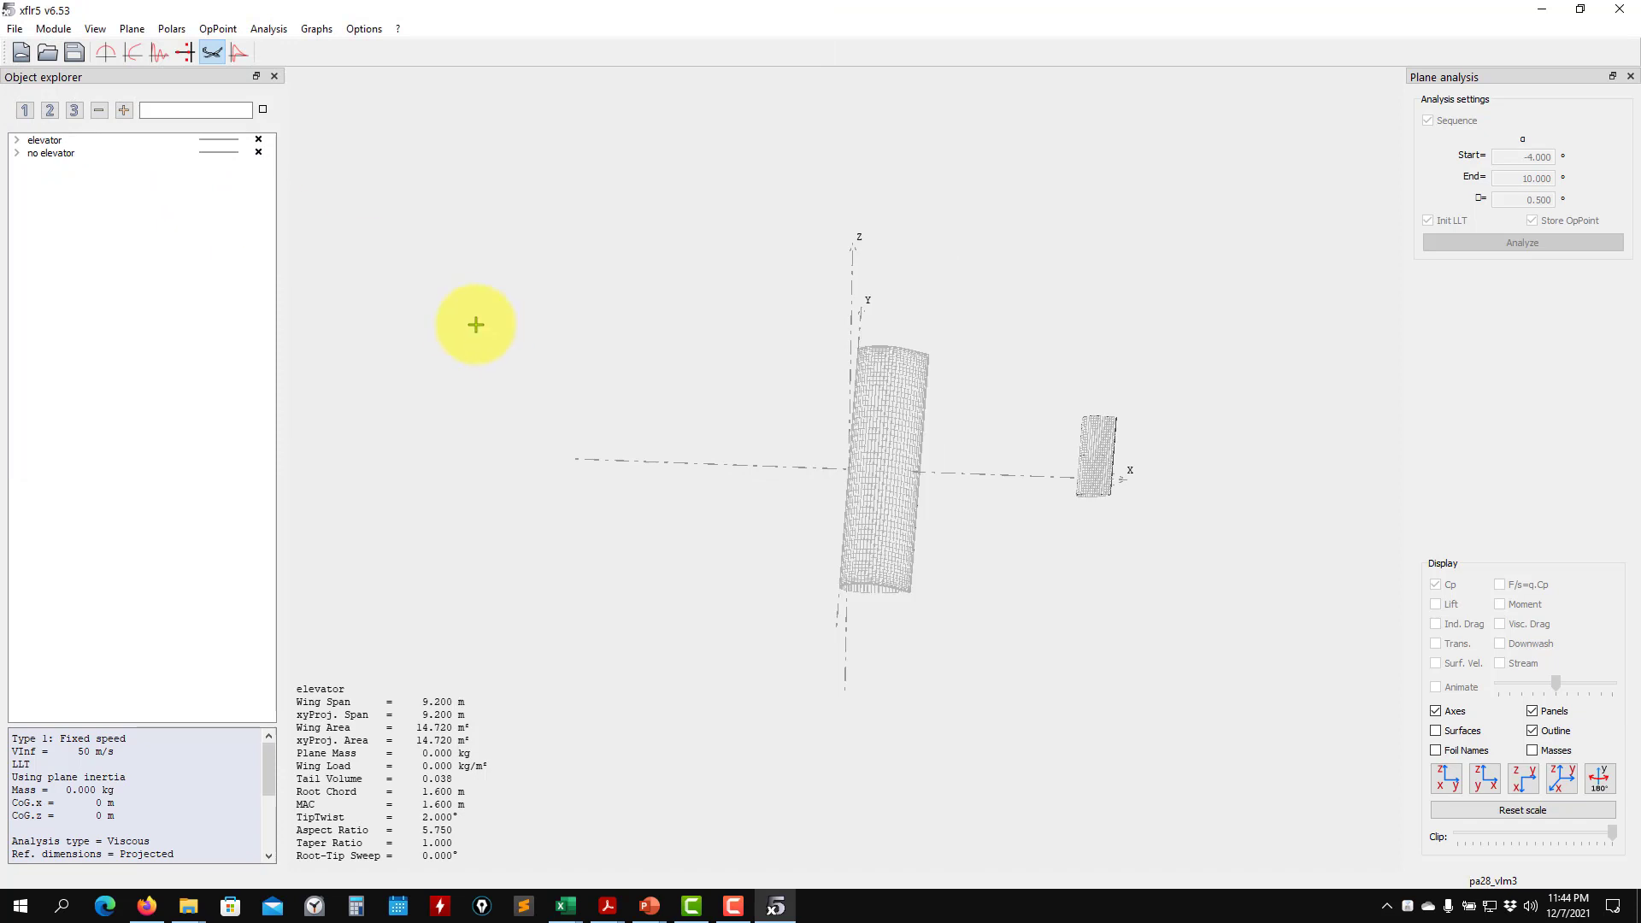
Open sivells_wing_2.xfl from the sivells_wing folder and select its T1-60.0 m/s LLT analysis
left_click(53, 51)
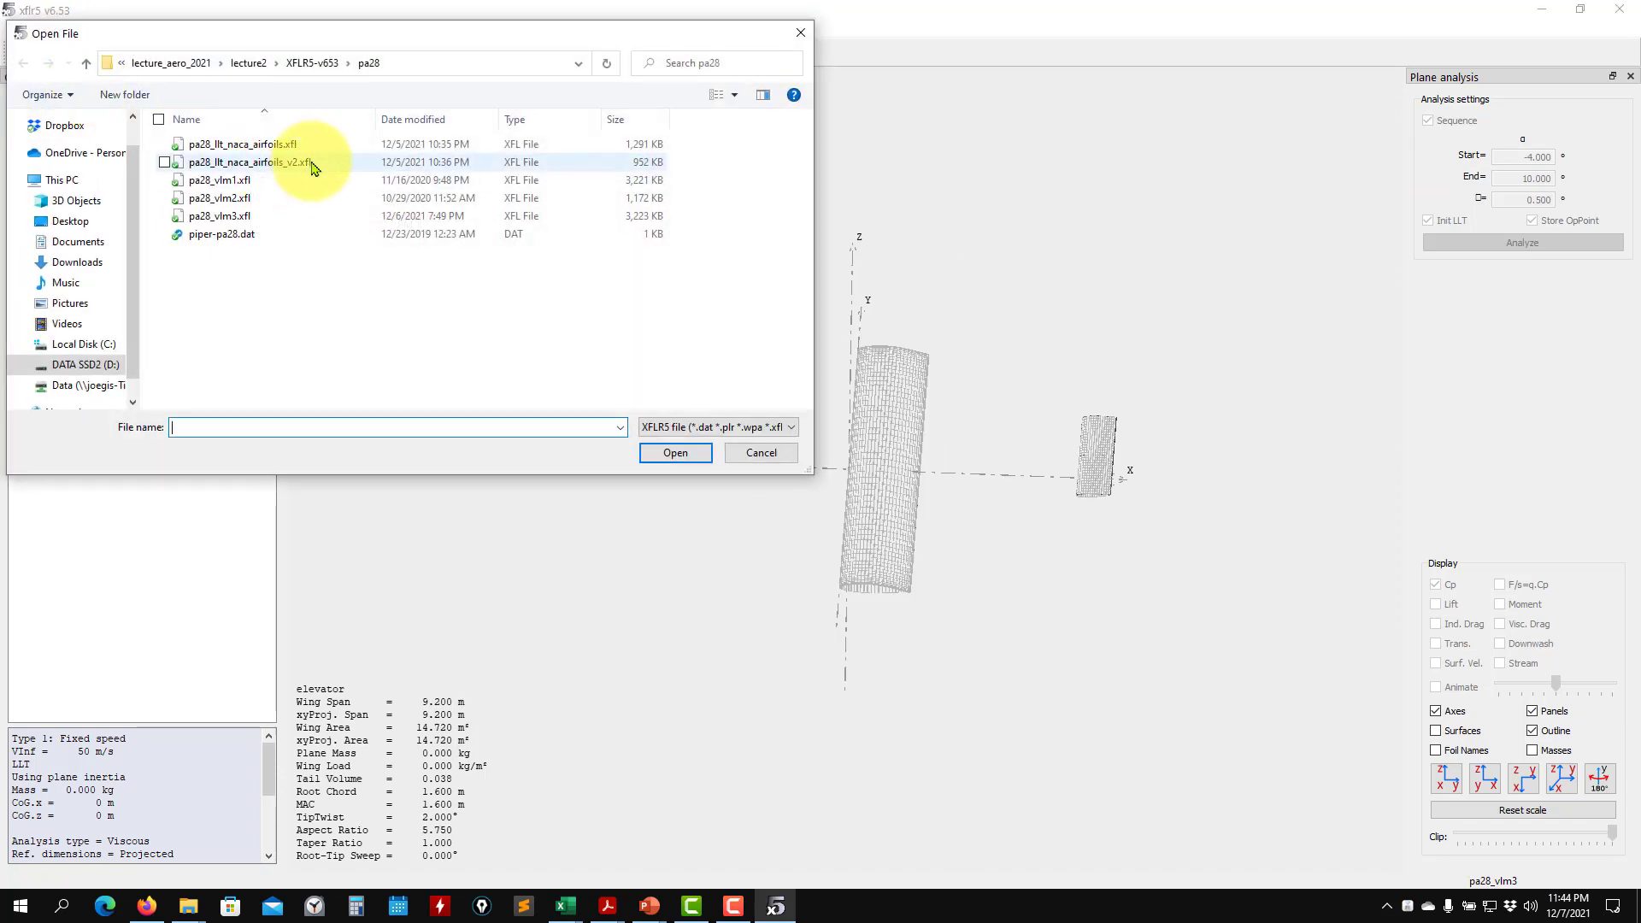
left_click(86, 63)
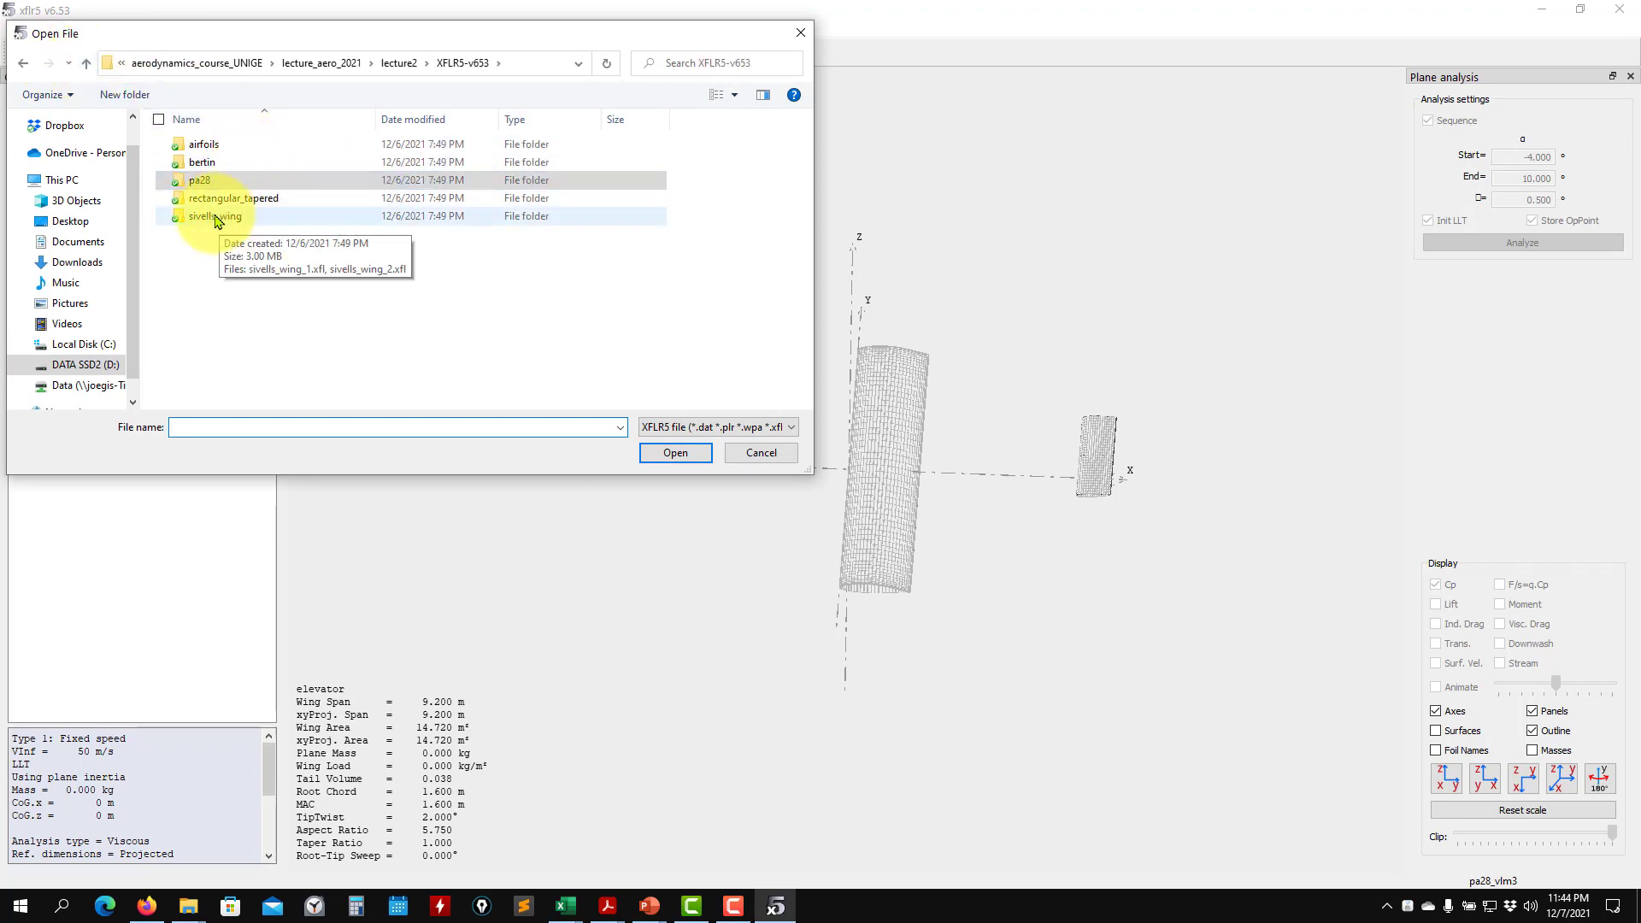
double_click(215, 217)
double_click(226, 162)
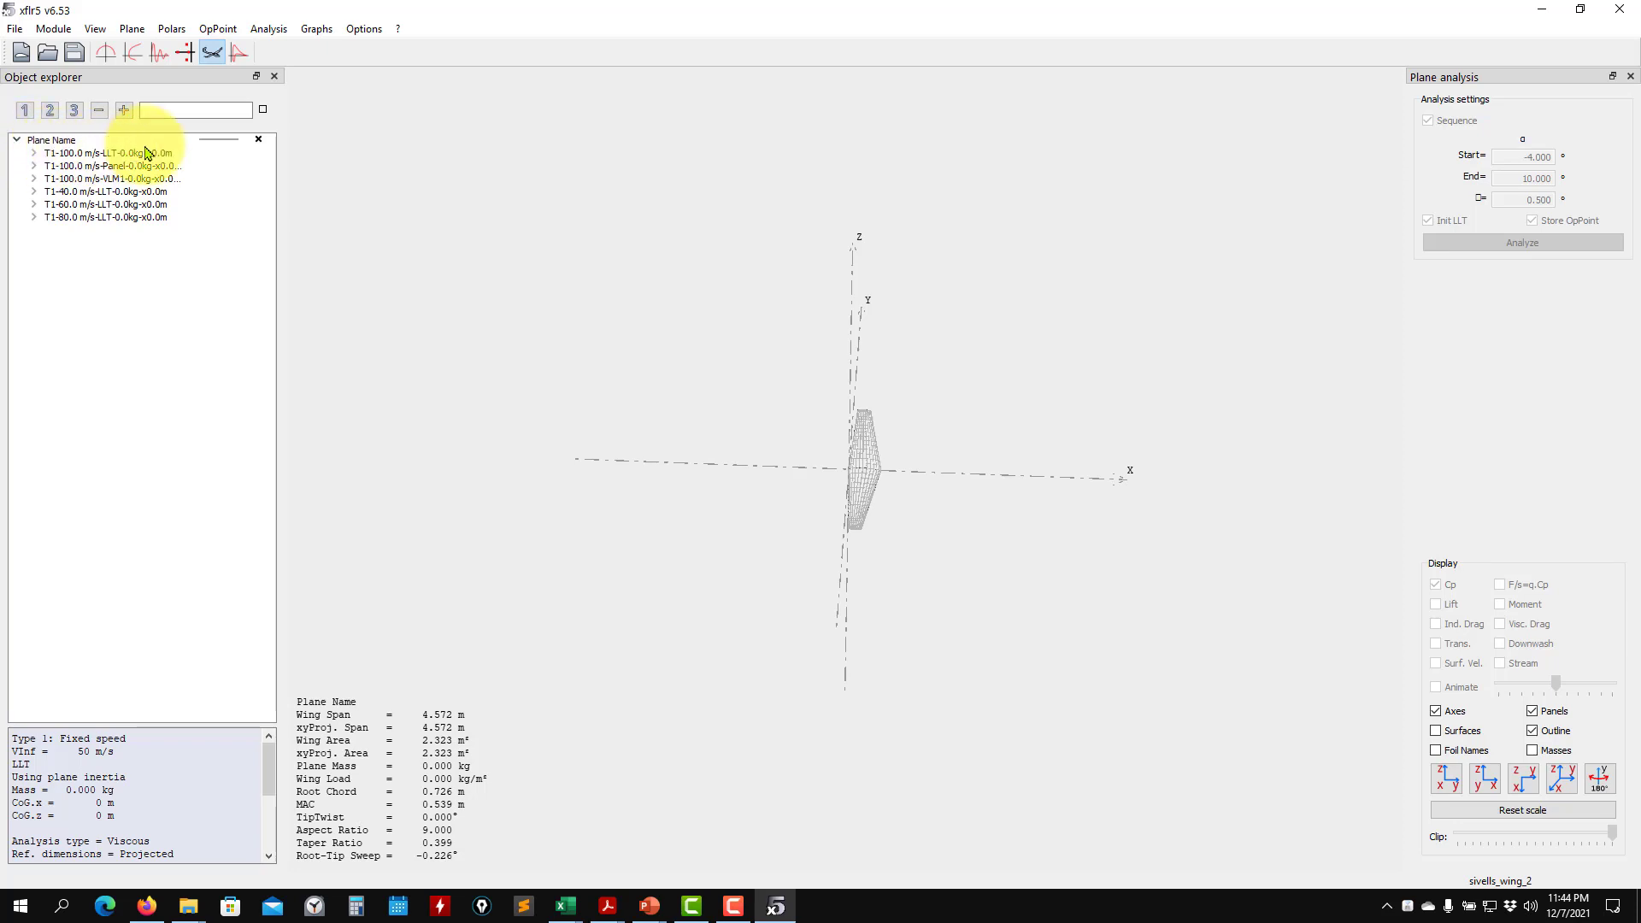
left_click(88, 205)
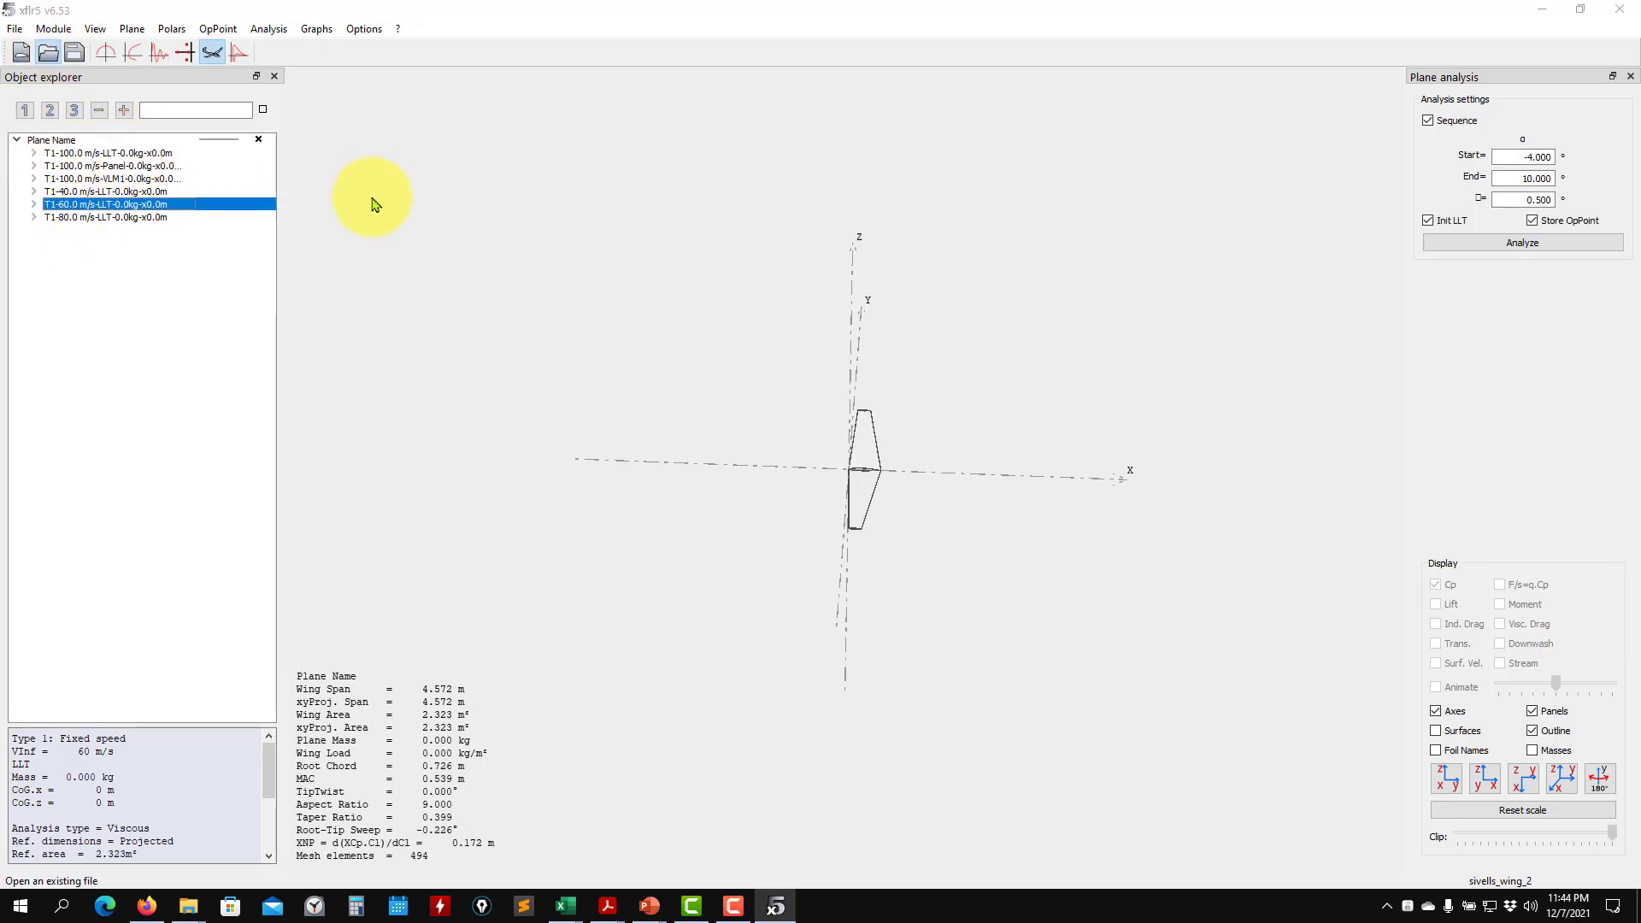
Open the sivells_wing_1.xfl project from the same sivells_wing folder
key("ctrl+o")
left_click(226, 144)
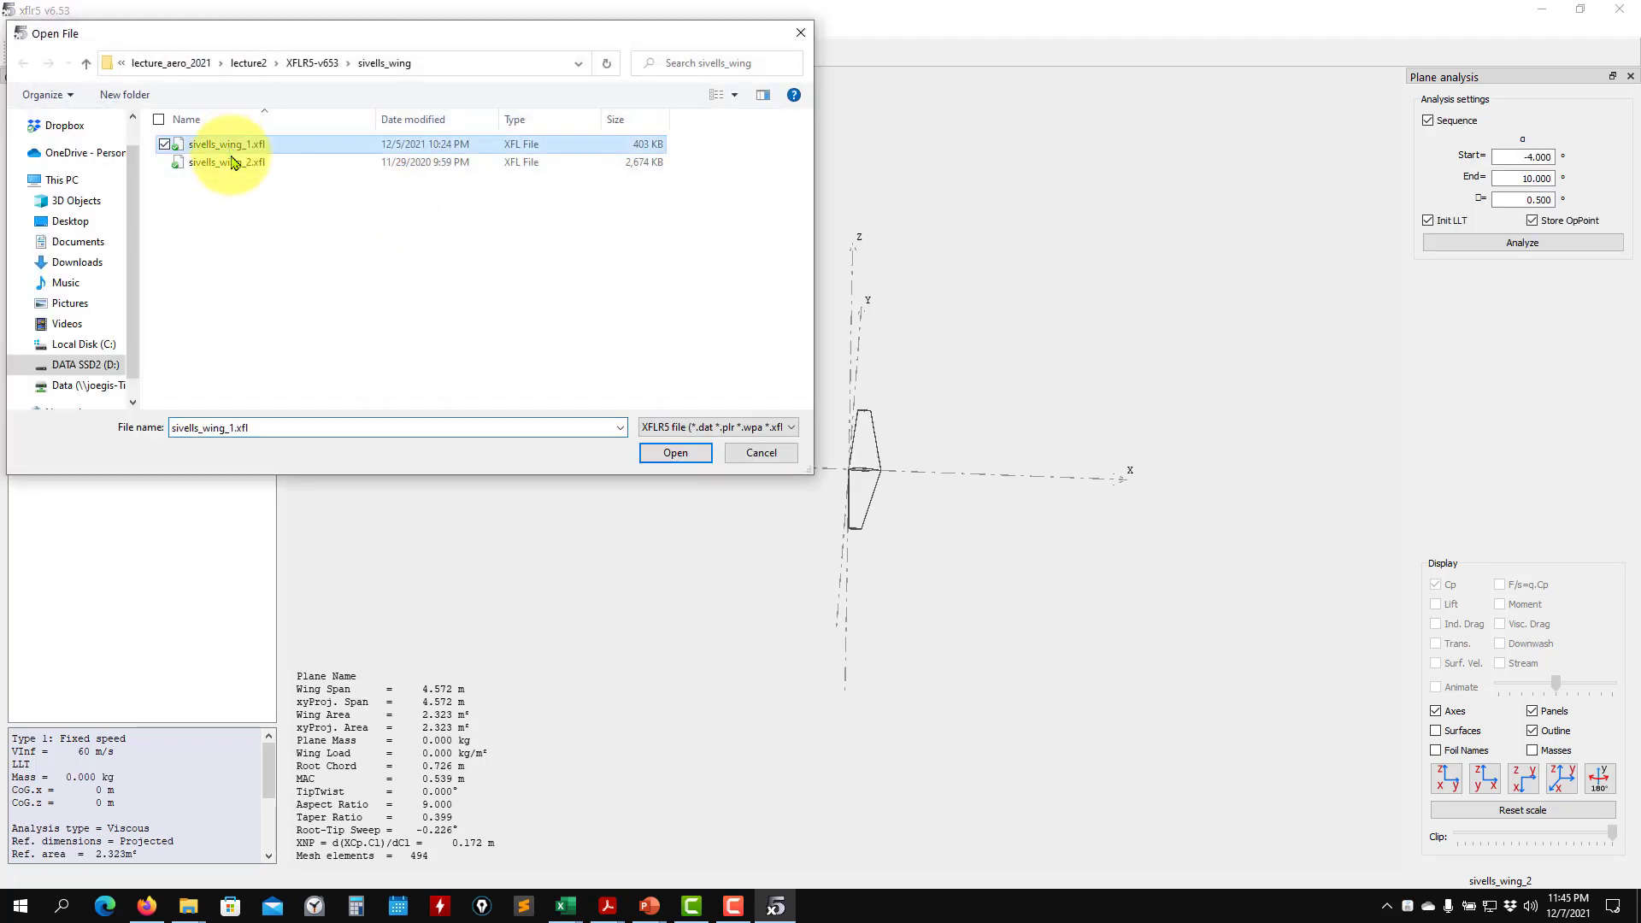
left_click(677, 454)
Open cirrus_sr22_v2.xfl from the my_data/xflr_my_cases/v653/cirrus_sr22 folder of the aerodynamics course
left_click(49, 55)
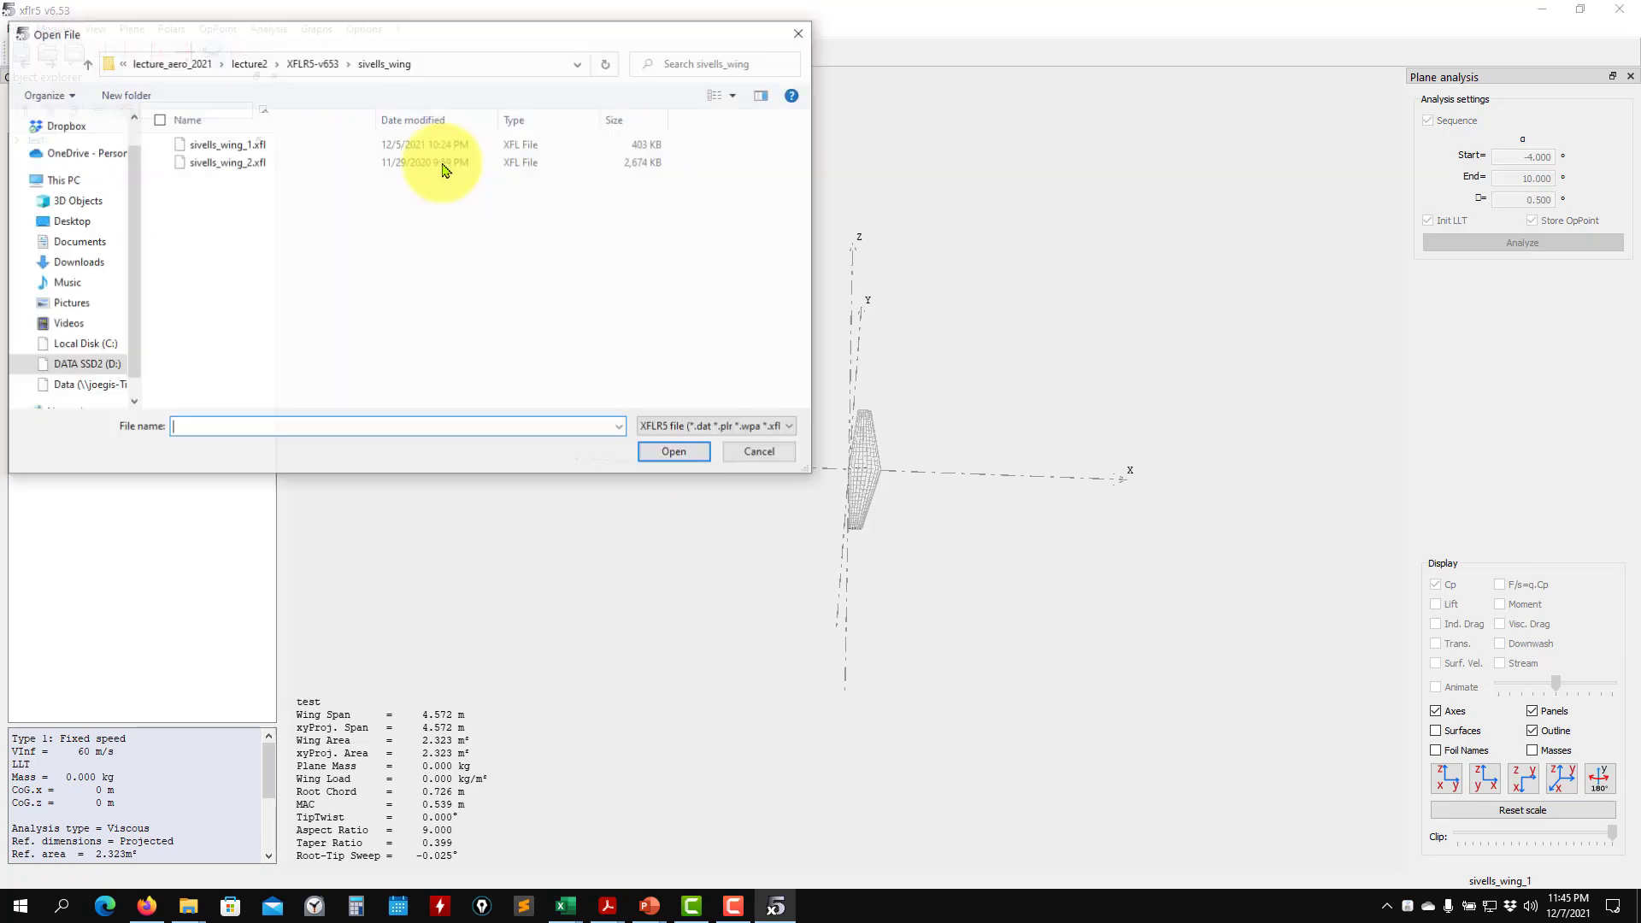
left_click(89, 66)
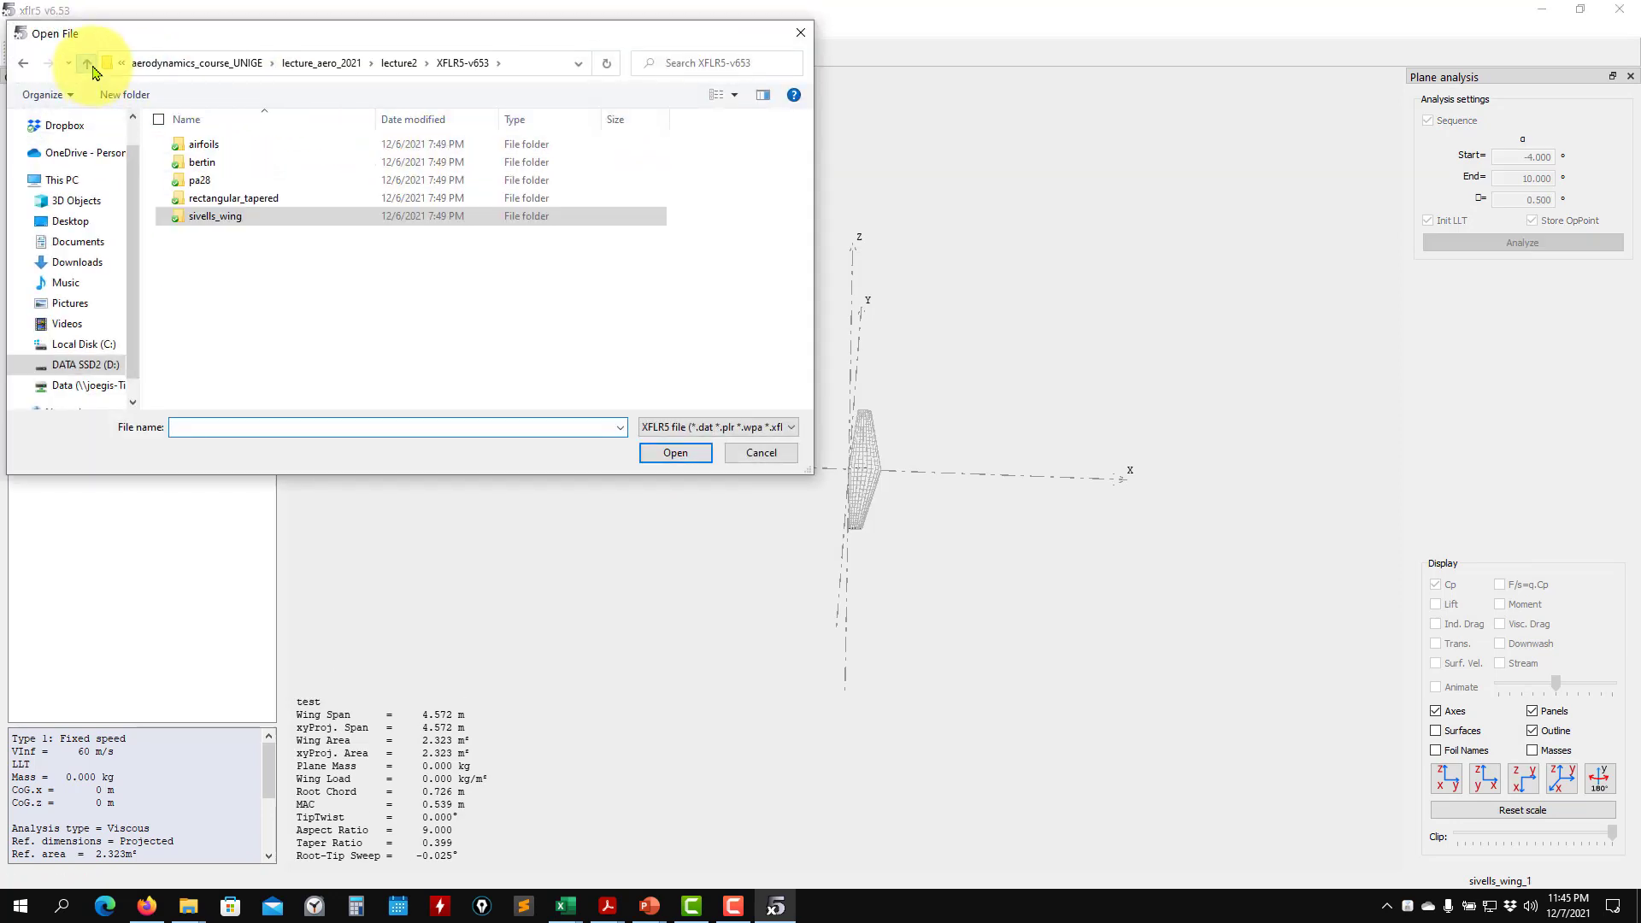
left_click(89, 66)
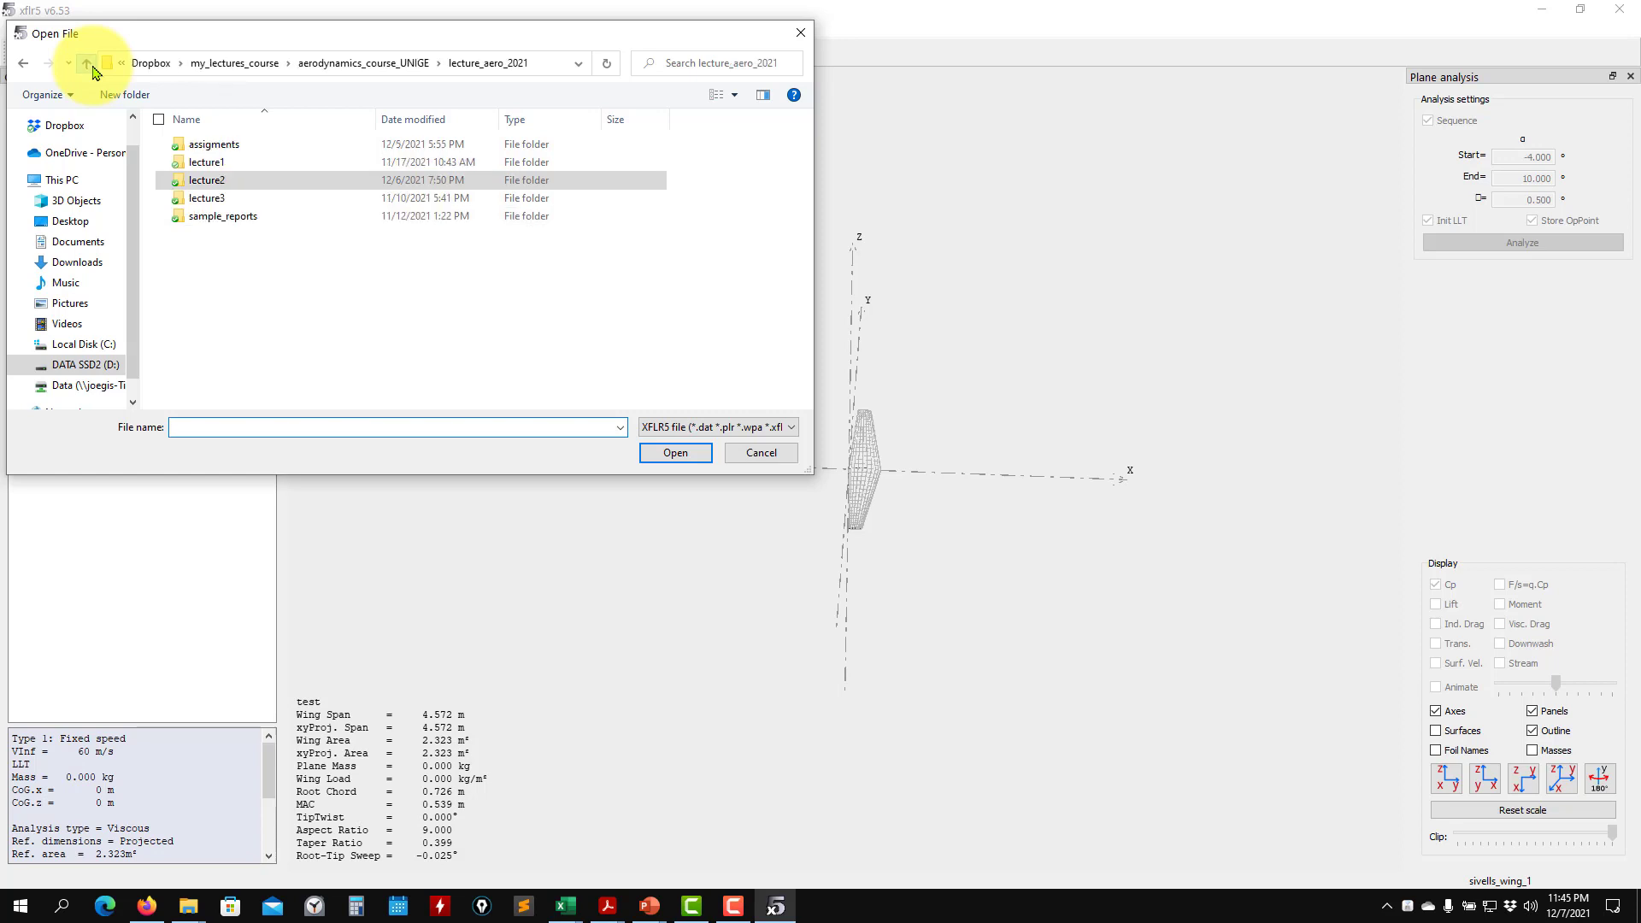
left_click(90, 66)
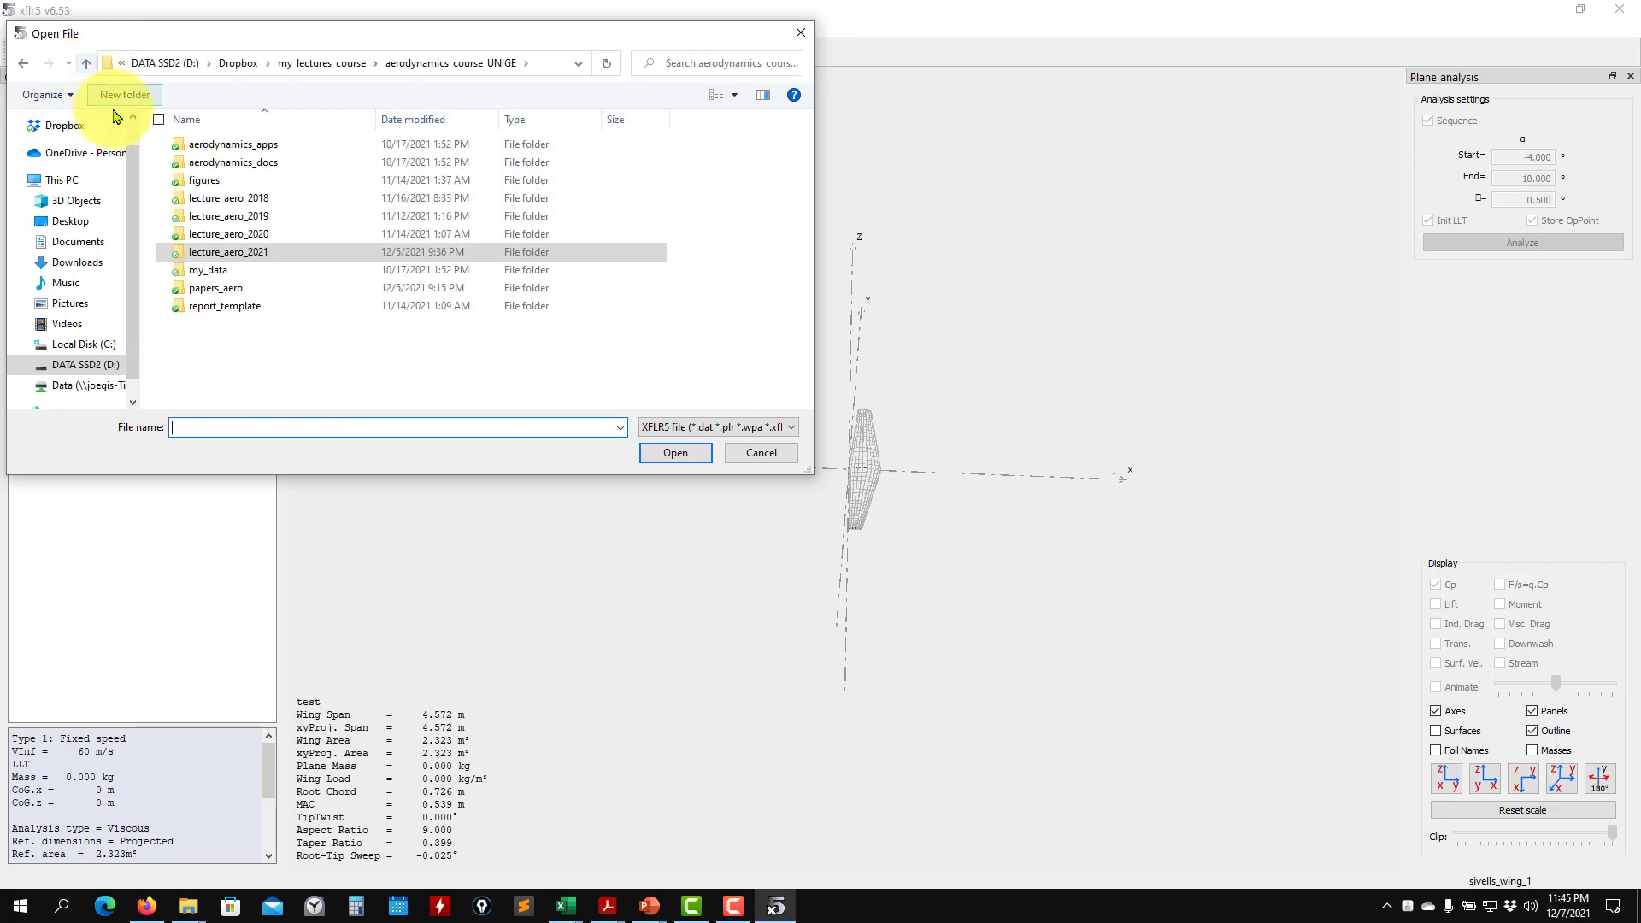
double_click(210, 273)
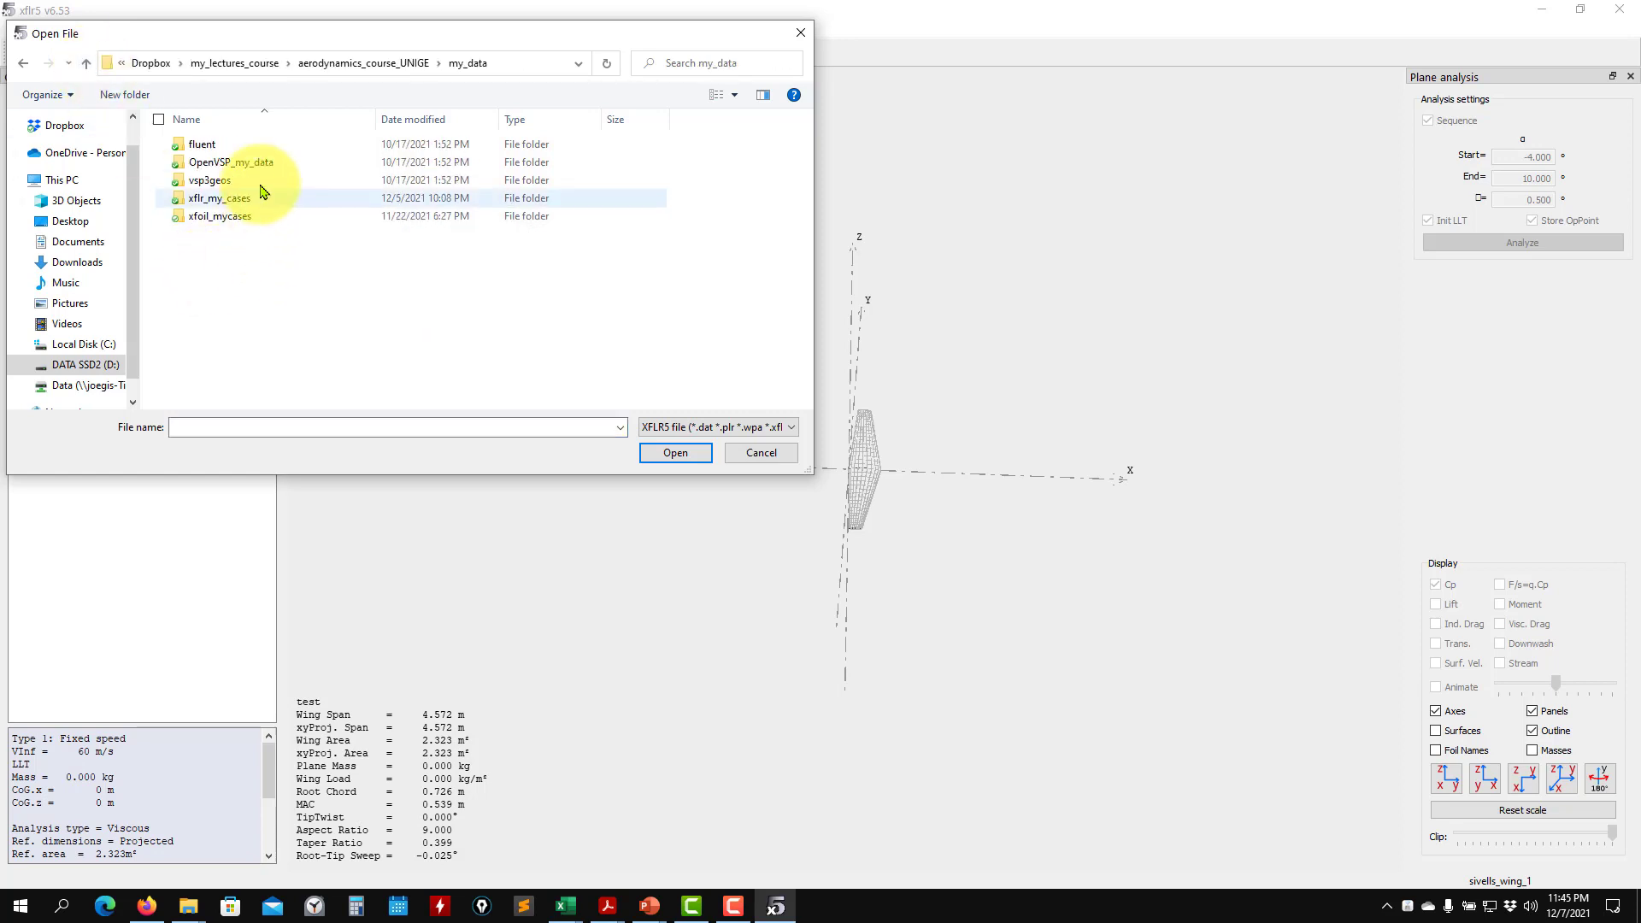
double_click(224, 198)
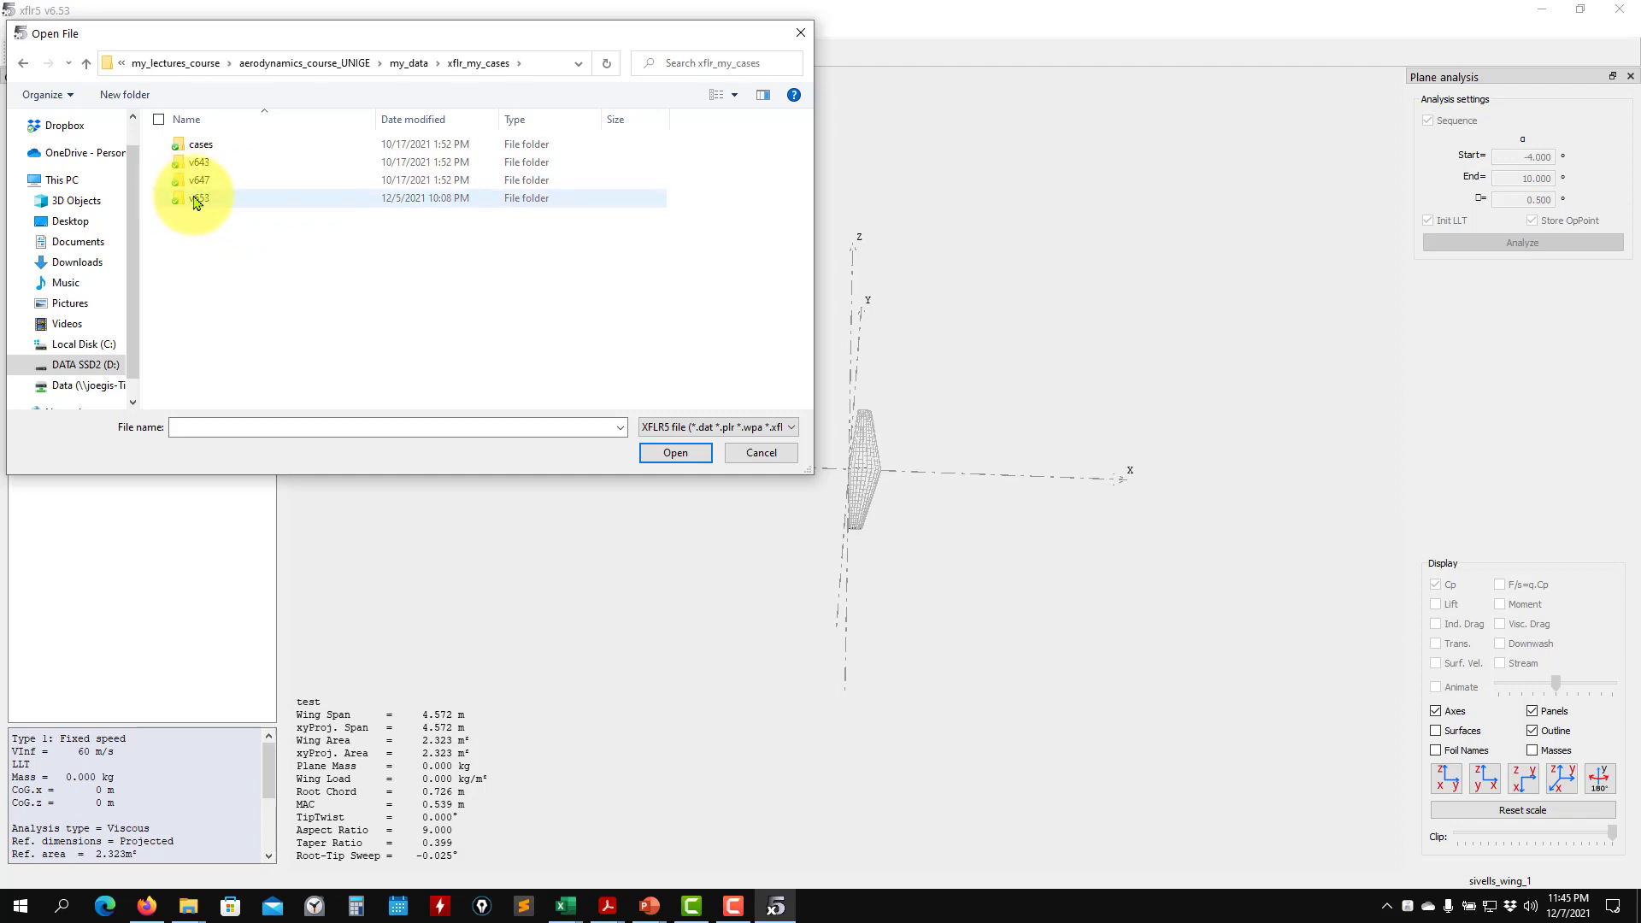
double_click(203, 199)
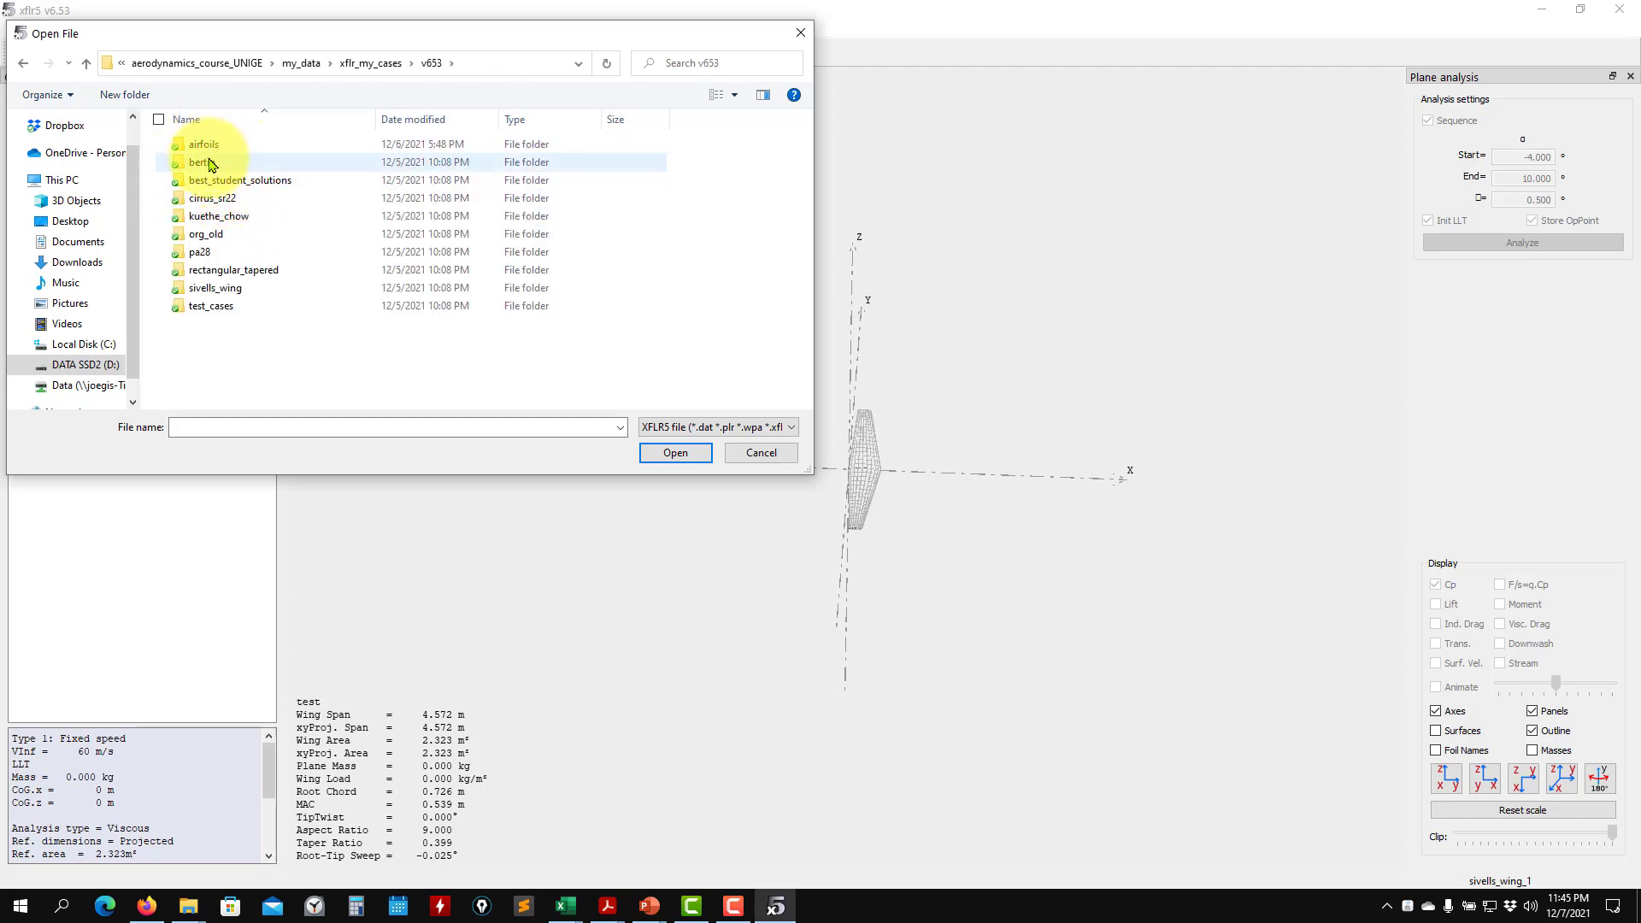
double_click(211, 198)
left_click(228, 163)
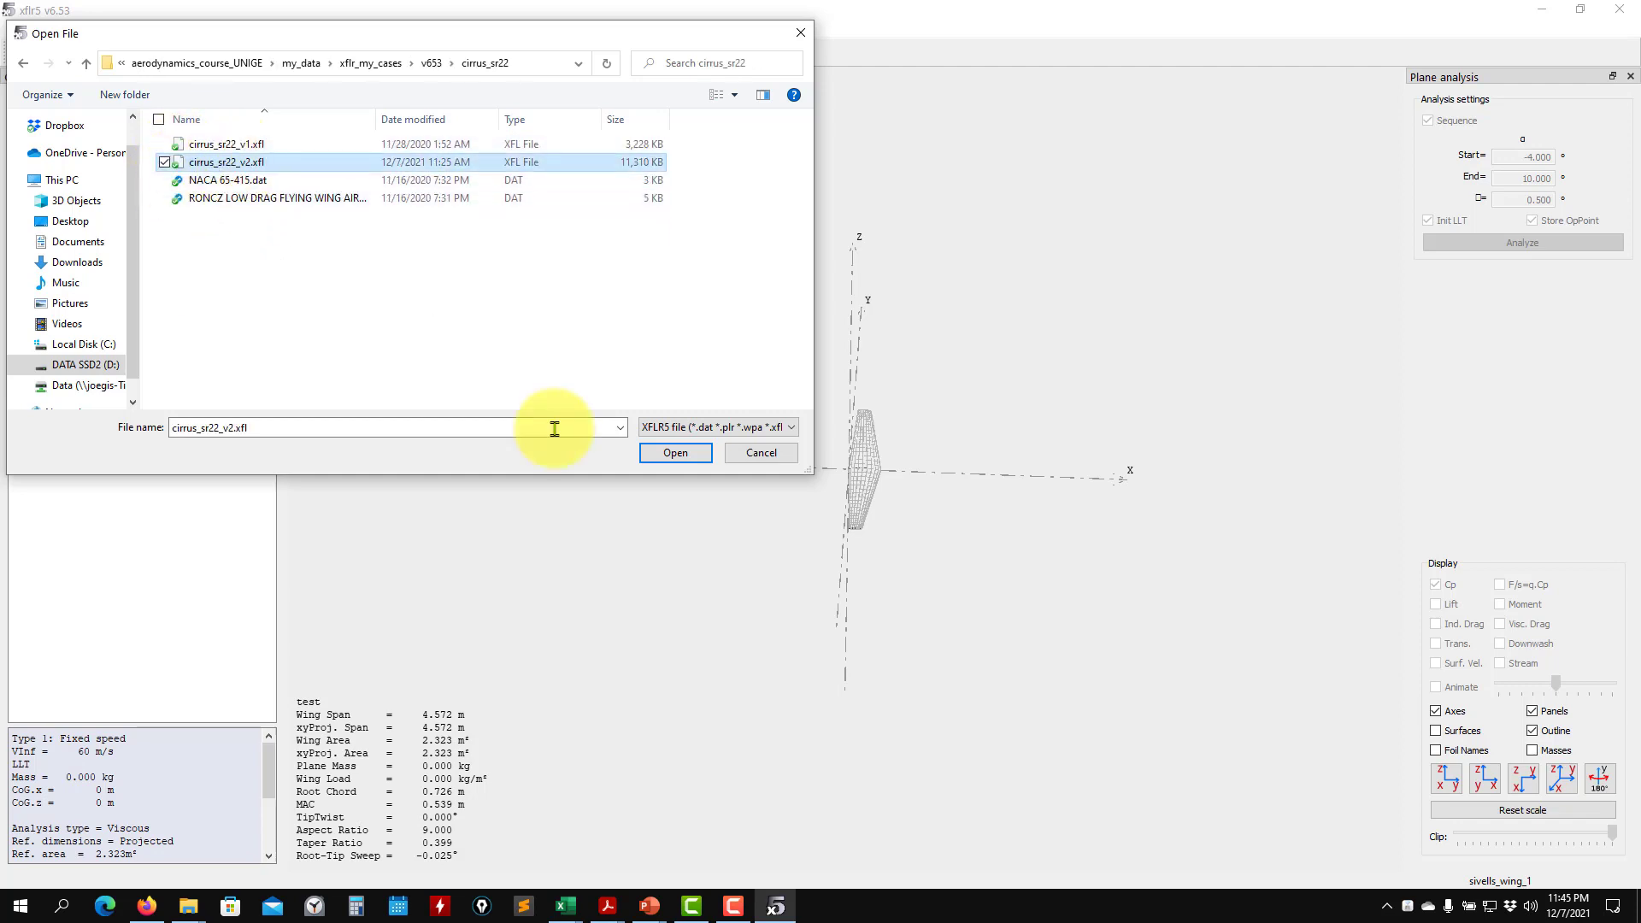
left_click(672, 454)
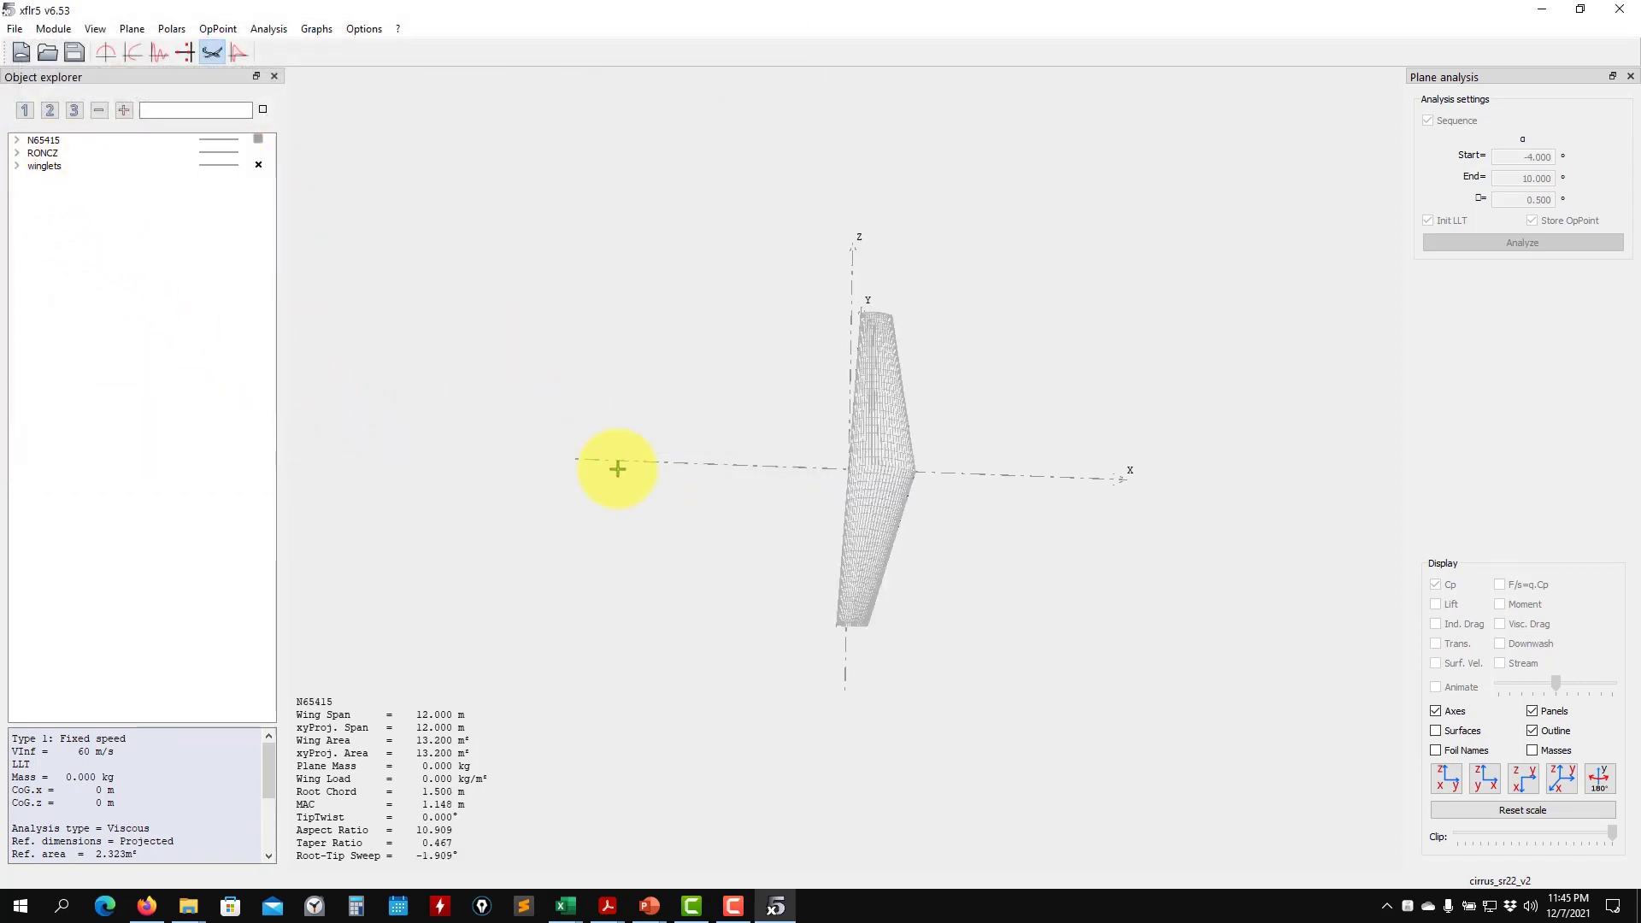
Examine the winglets plane's mesh up close and select its T1-65.0 m/s VLM2 analysis
left_click_drag(617, 468, 585, 318)
left_click(16, 166)
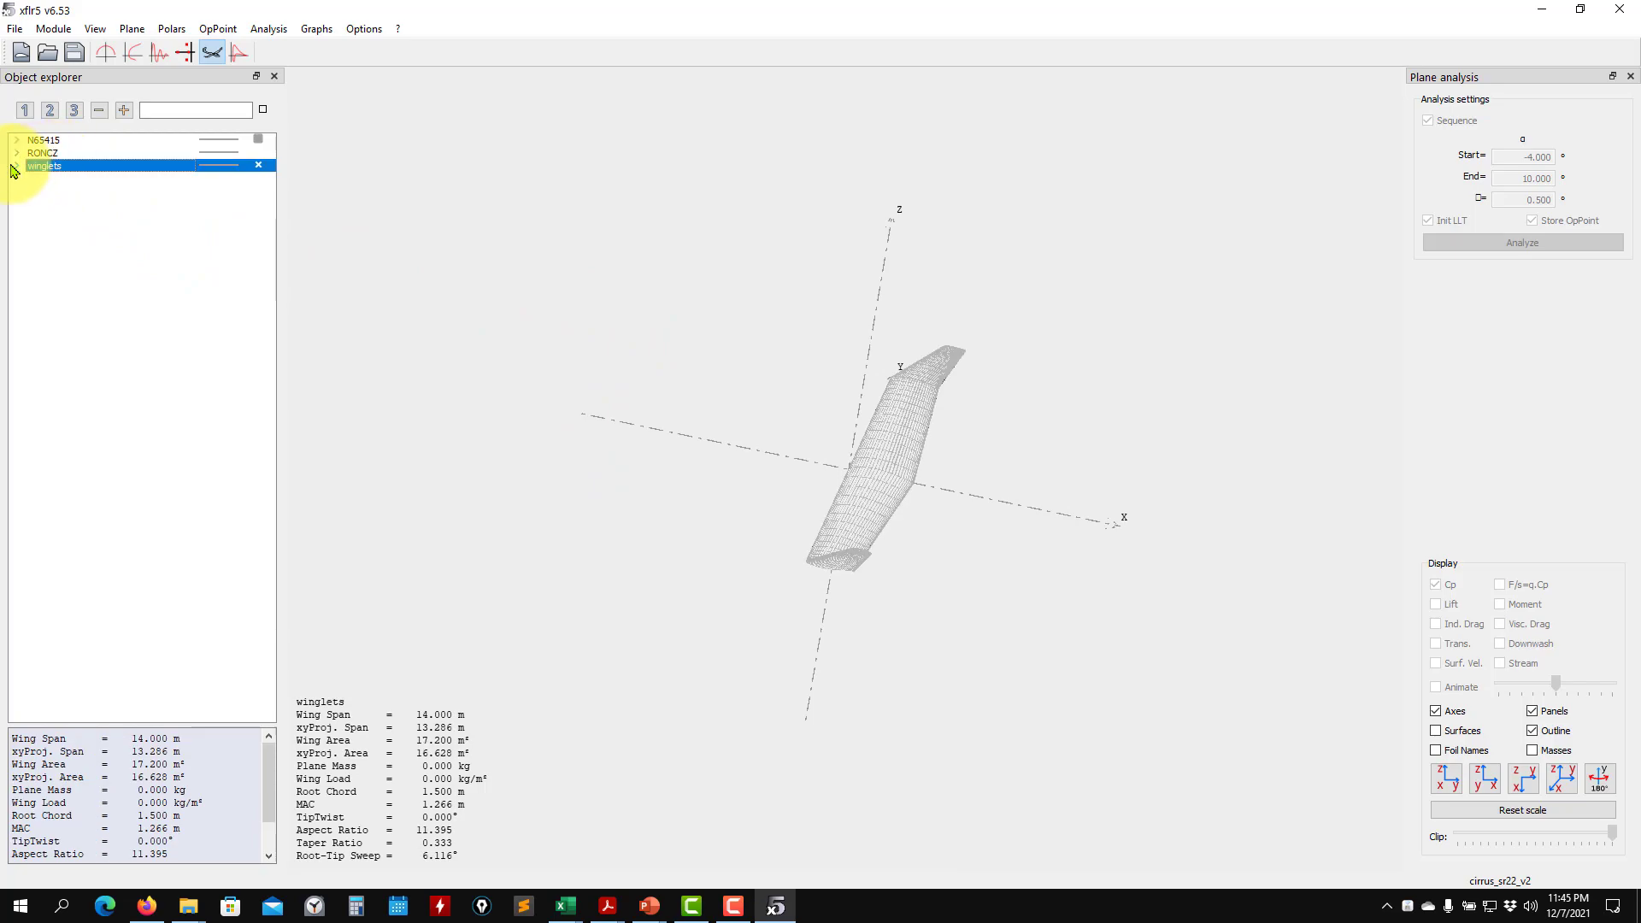
left_click_drag(652, 556, 1223, 442)
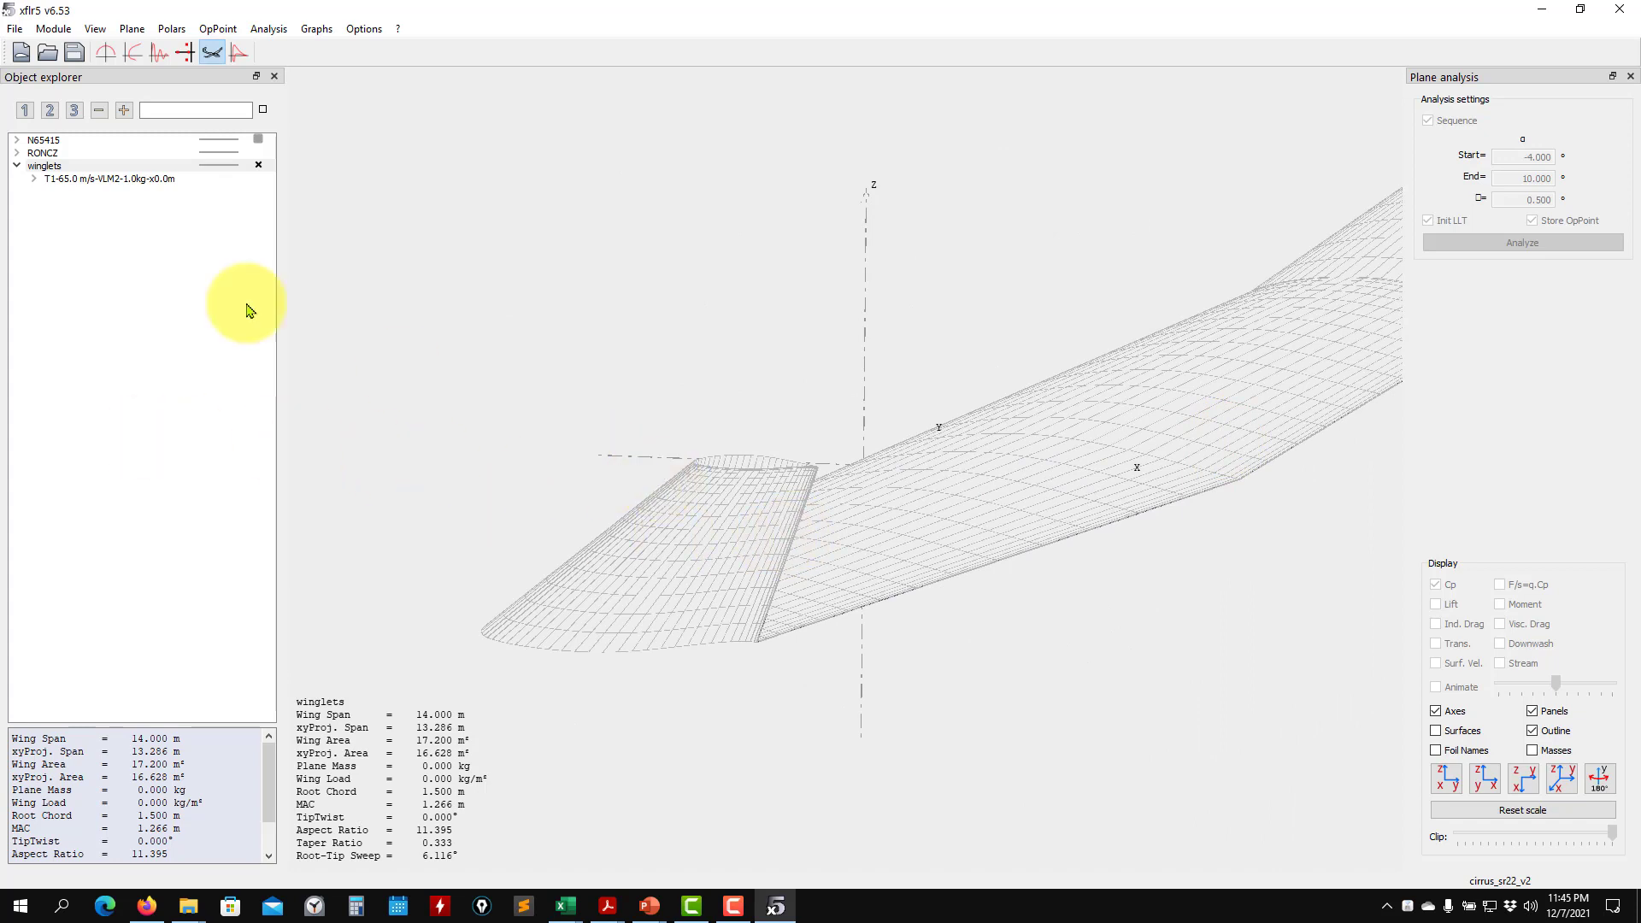
left_click(88, 179)
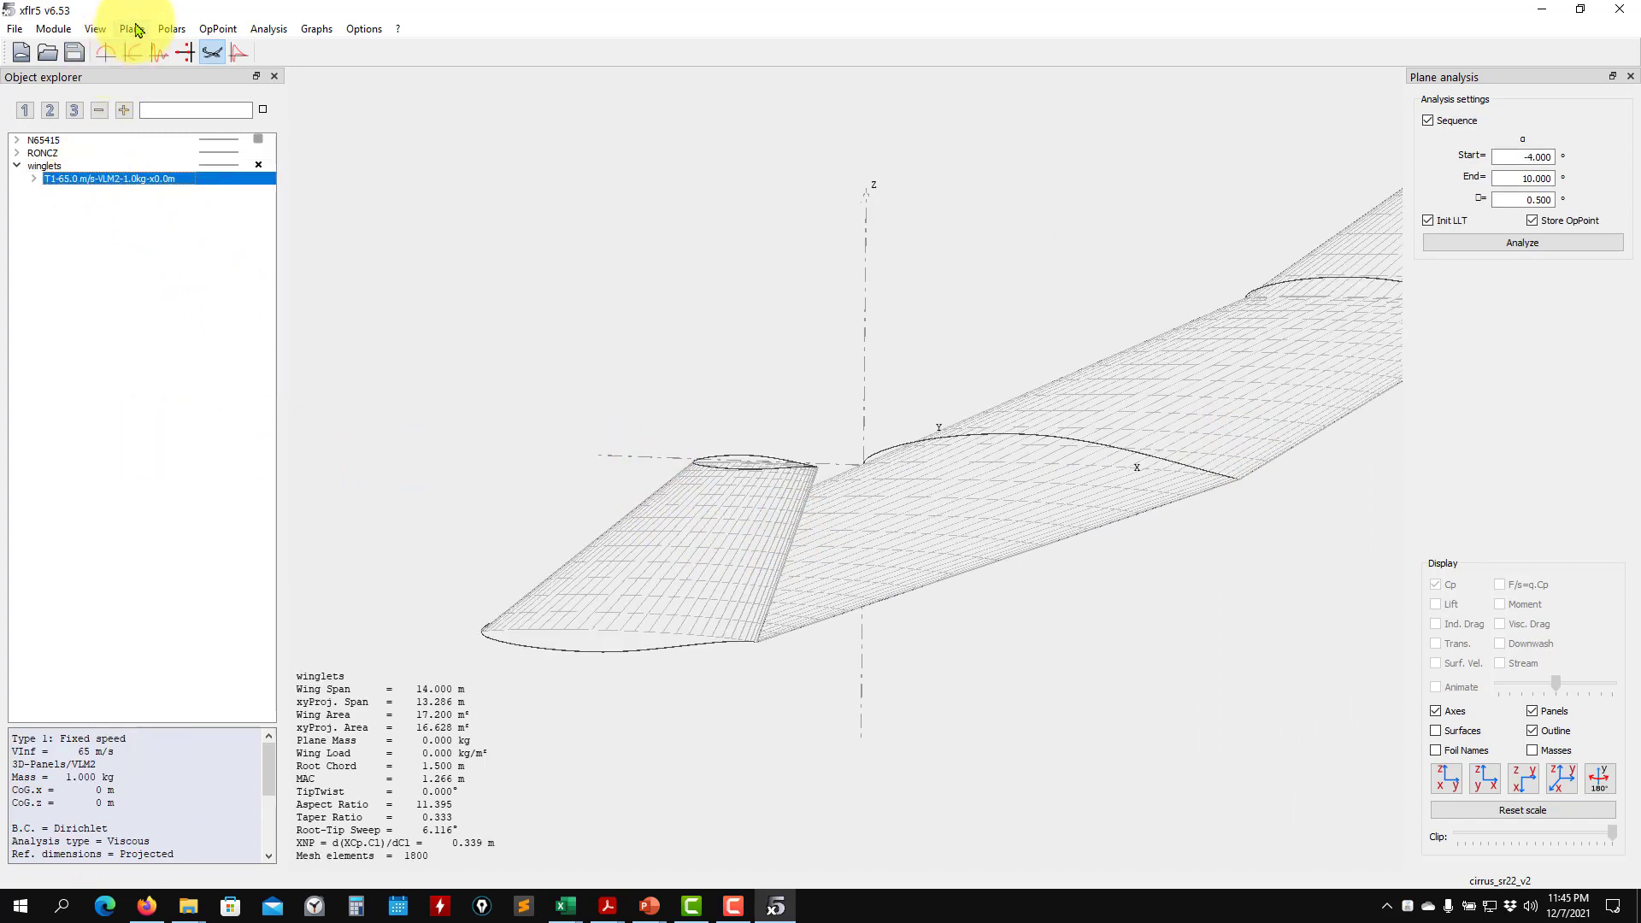
right_click(94, 182)
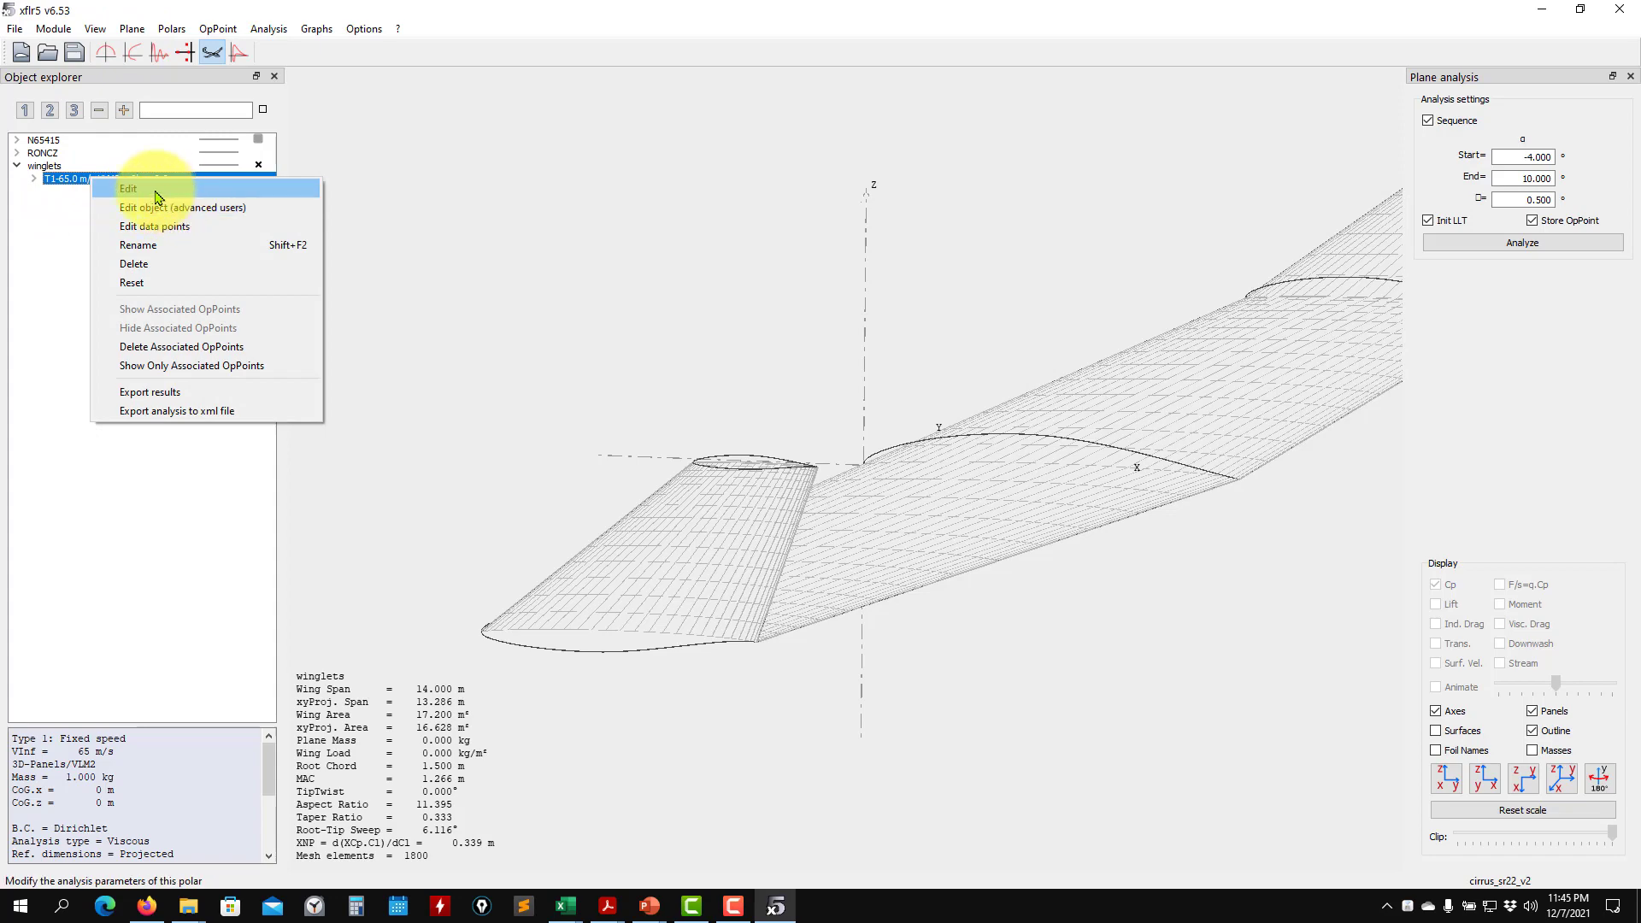
Open the winglets plane's main wing for editing and examine its shape in the preview
right_click(44, 166)
left_click(110, 239)
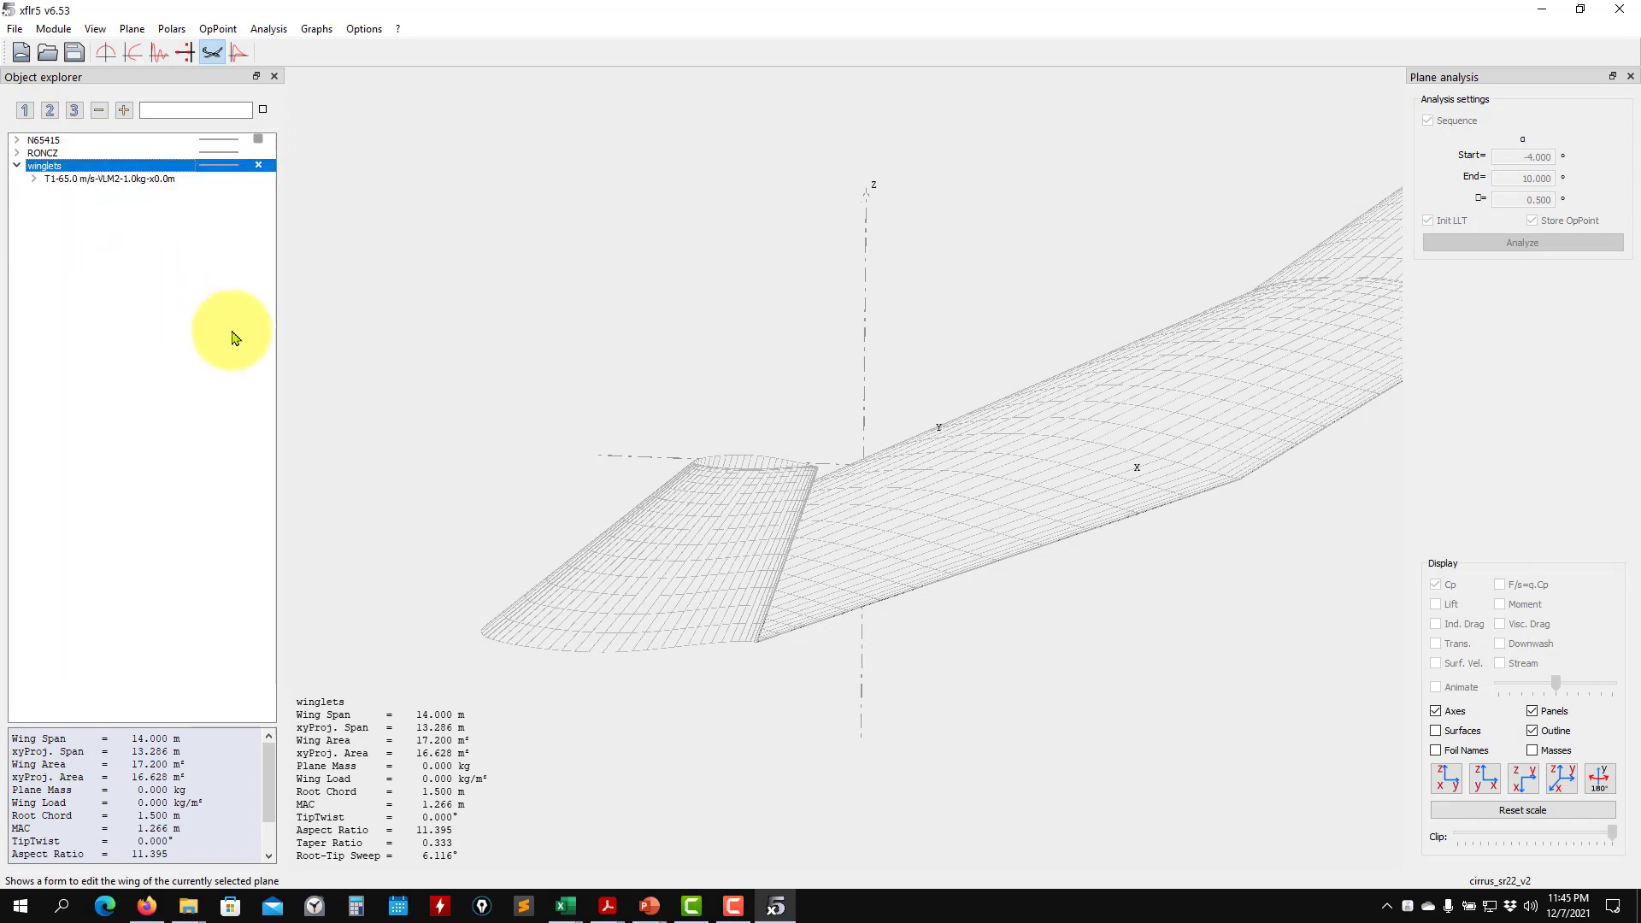
left_click_drag(495, 102, 962, 119)
left_click_drag(432, 377, 519, 446)
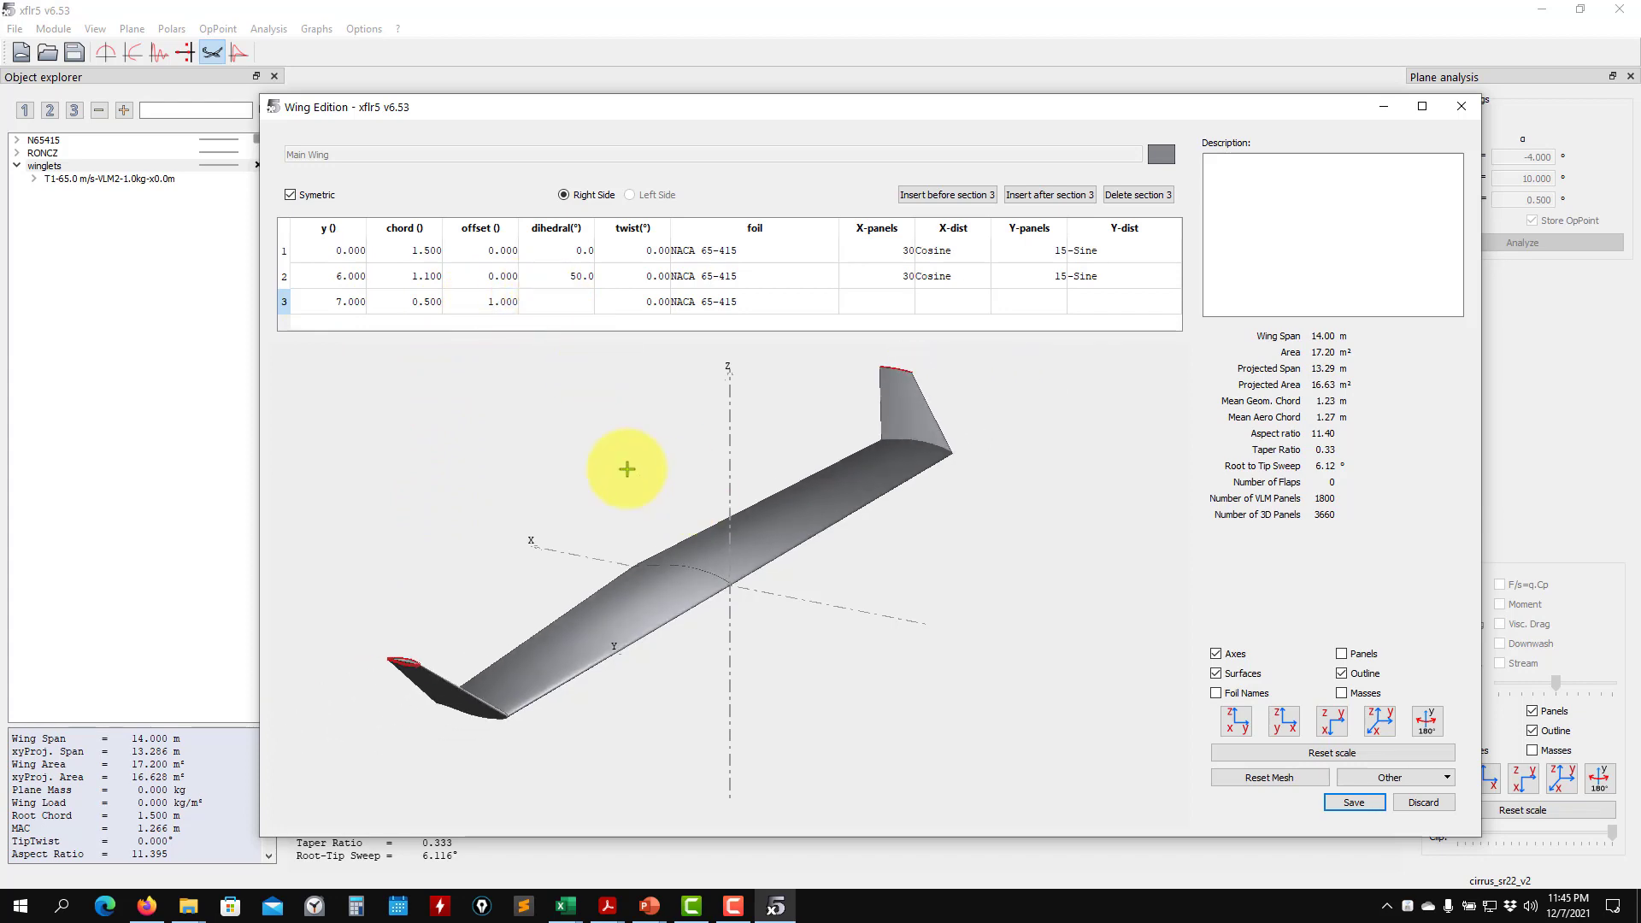
left_click_drag(637, 457, 663, 432)
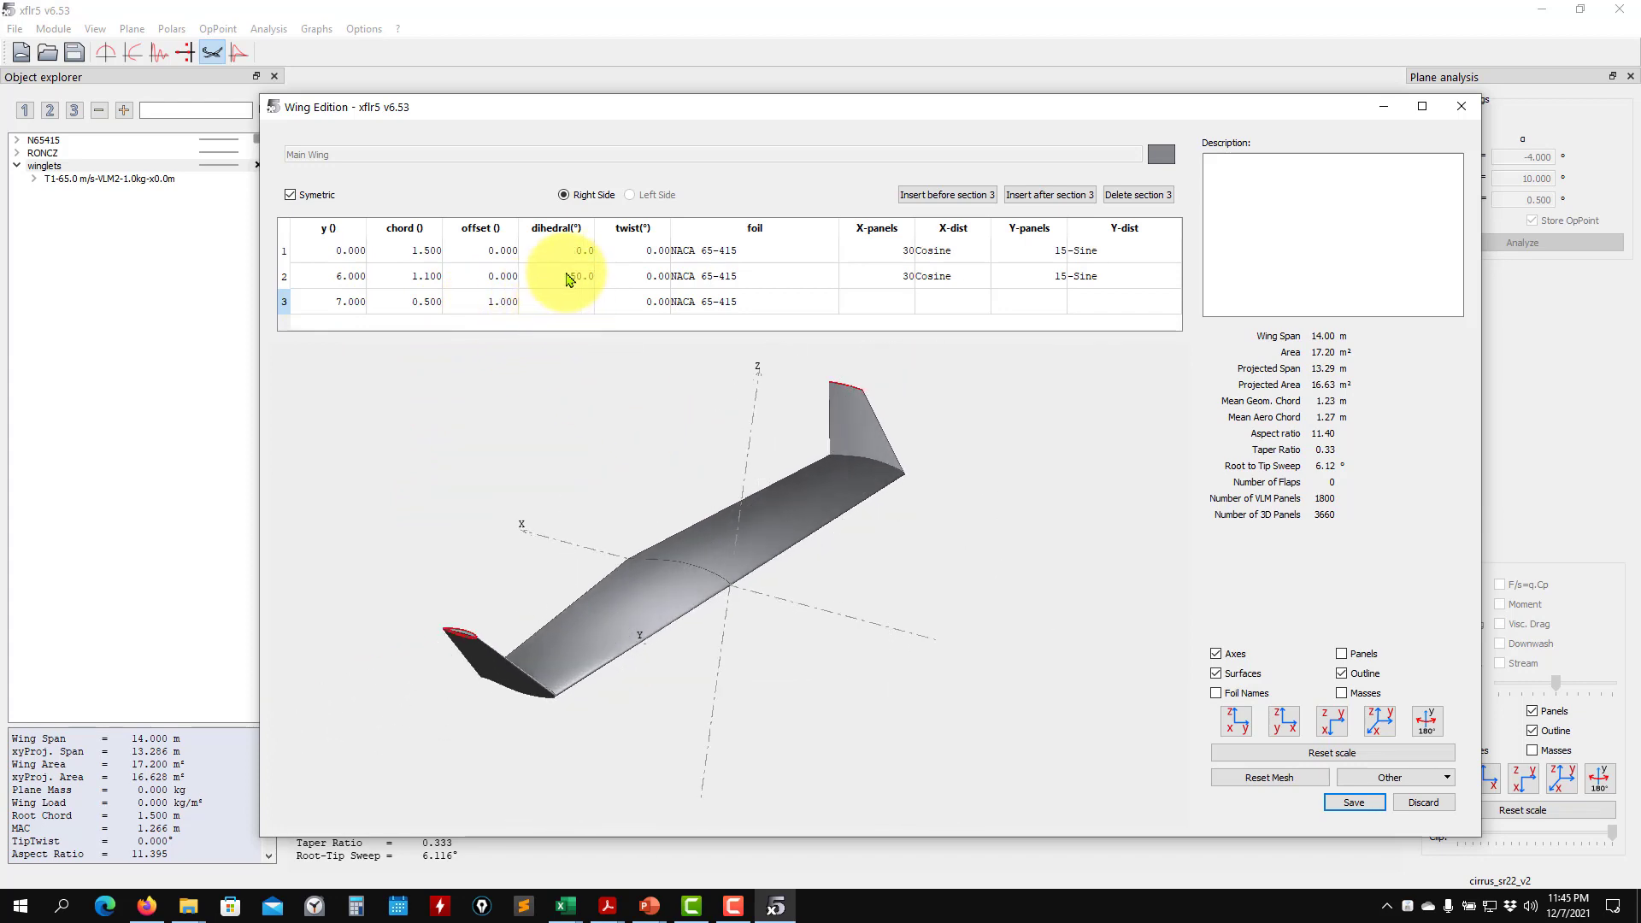
Set the dihedral of wing section 2 to 80° and check the winglets in the preview
left_click_drag(470, 653, 909, 586)
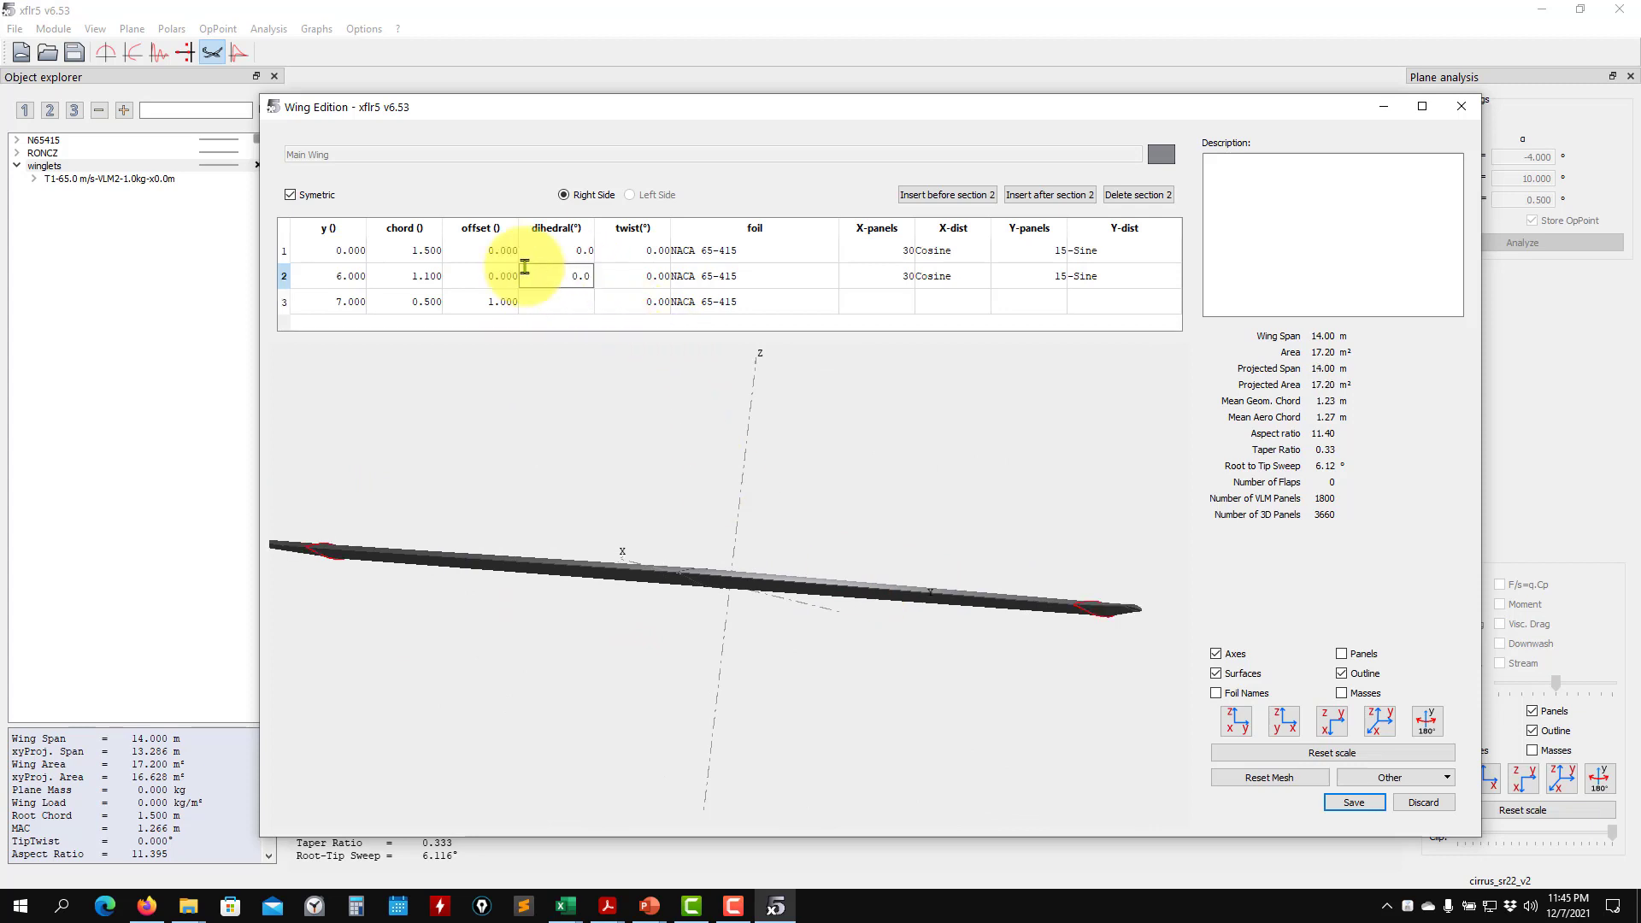
double_click(564, 272)
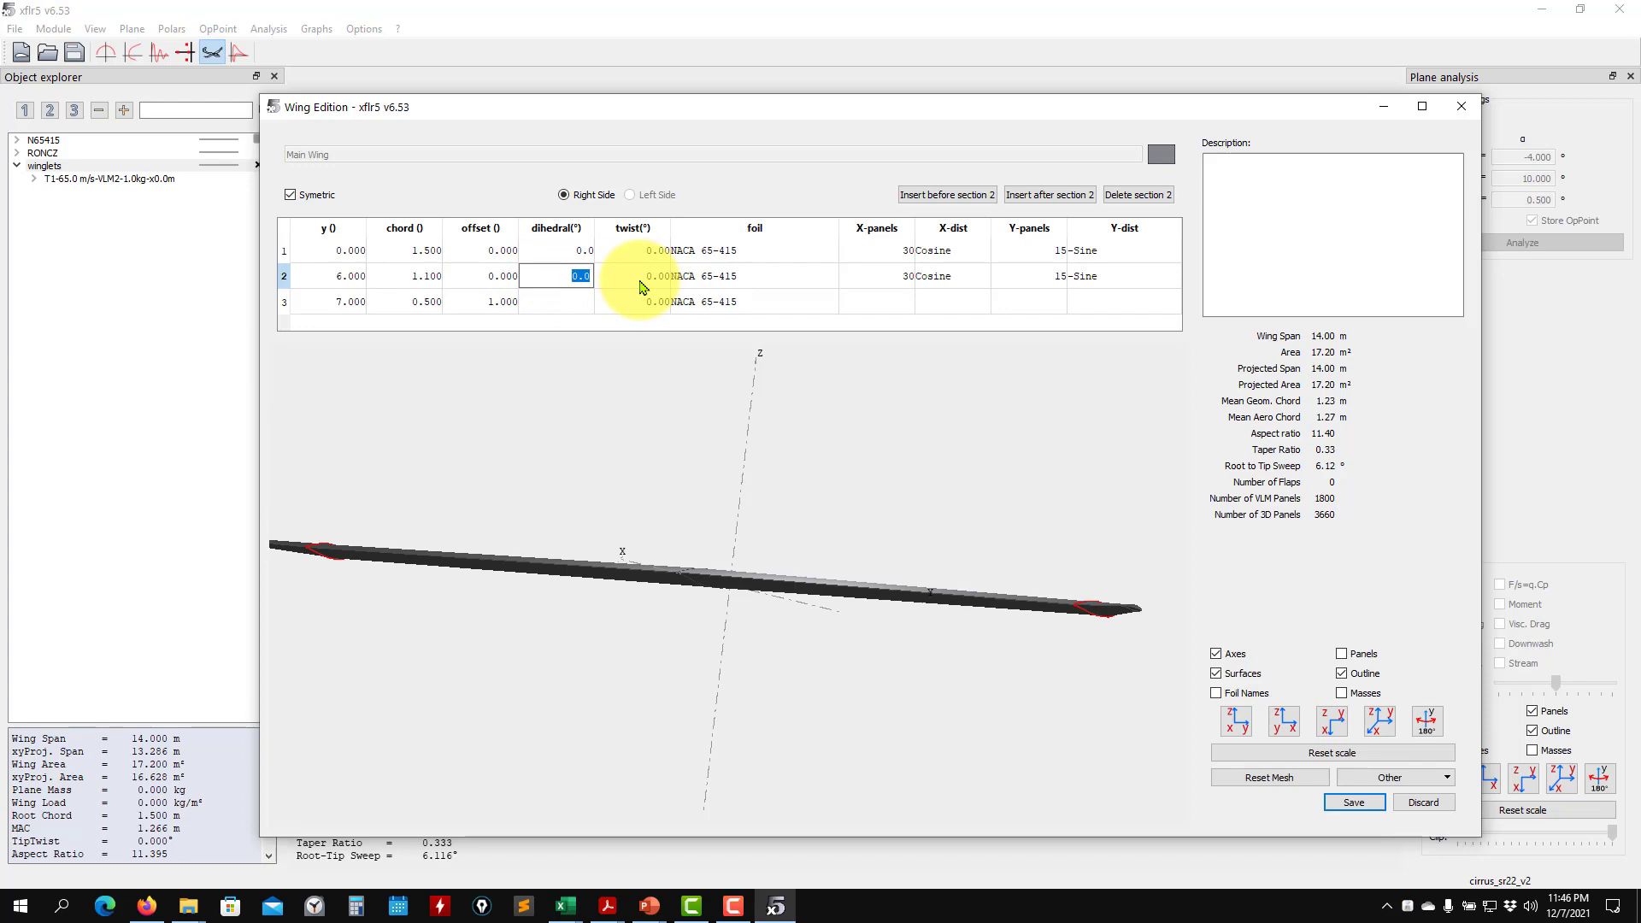
key("Return")
left_click_drag(649, 410, 610, 633)
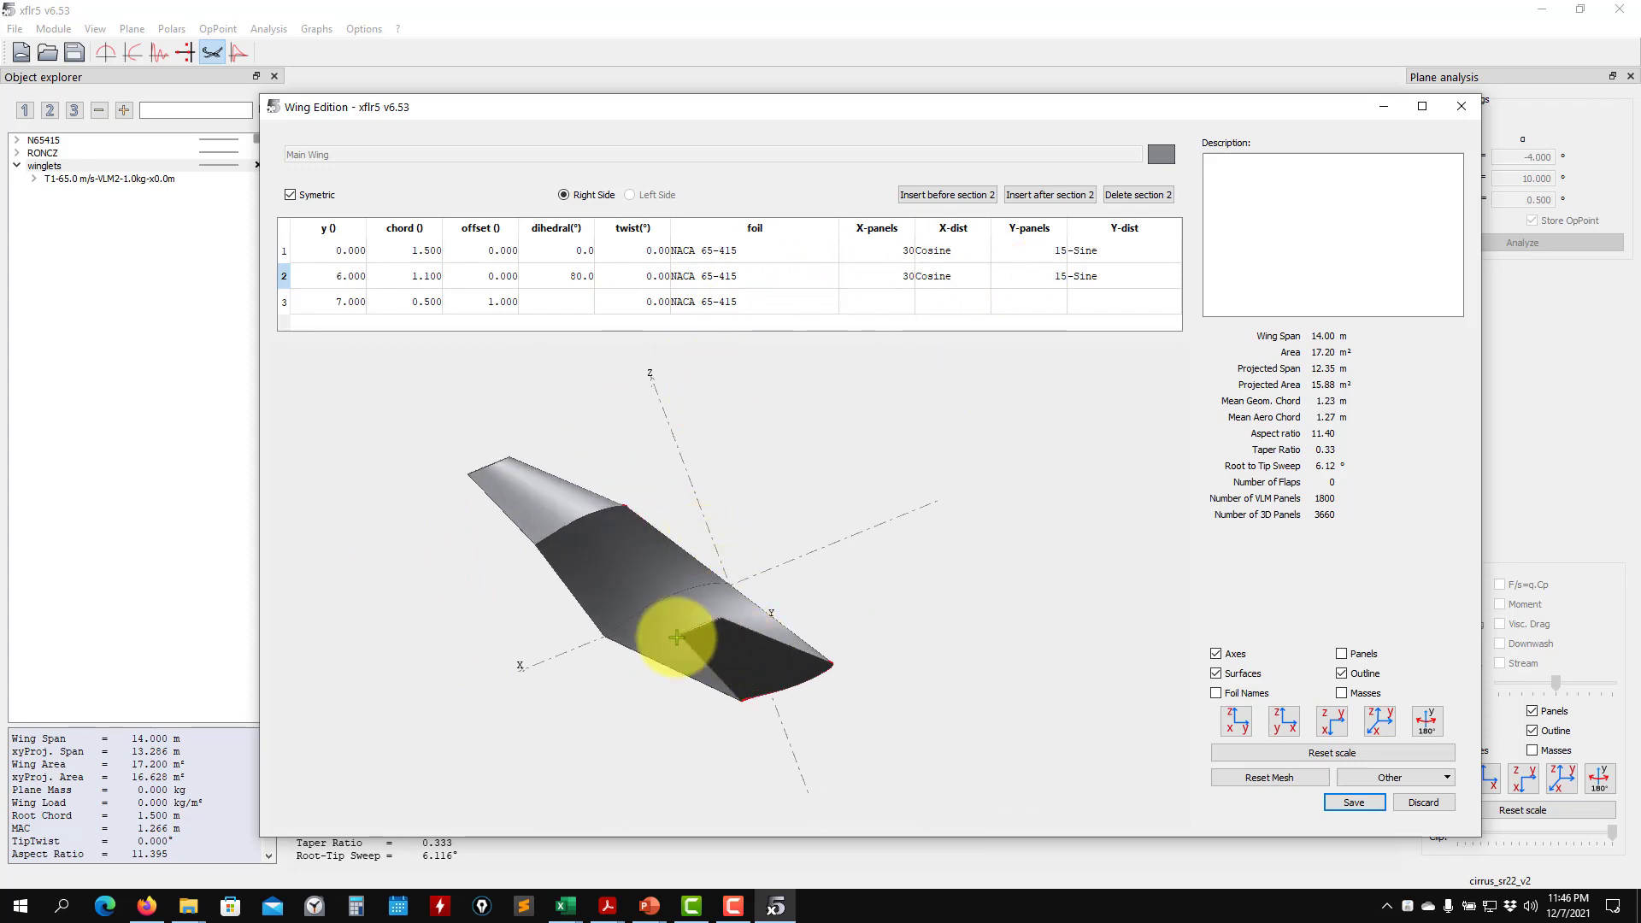
left_click_drag(670, 630, 863, 564)
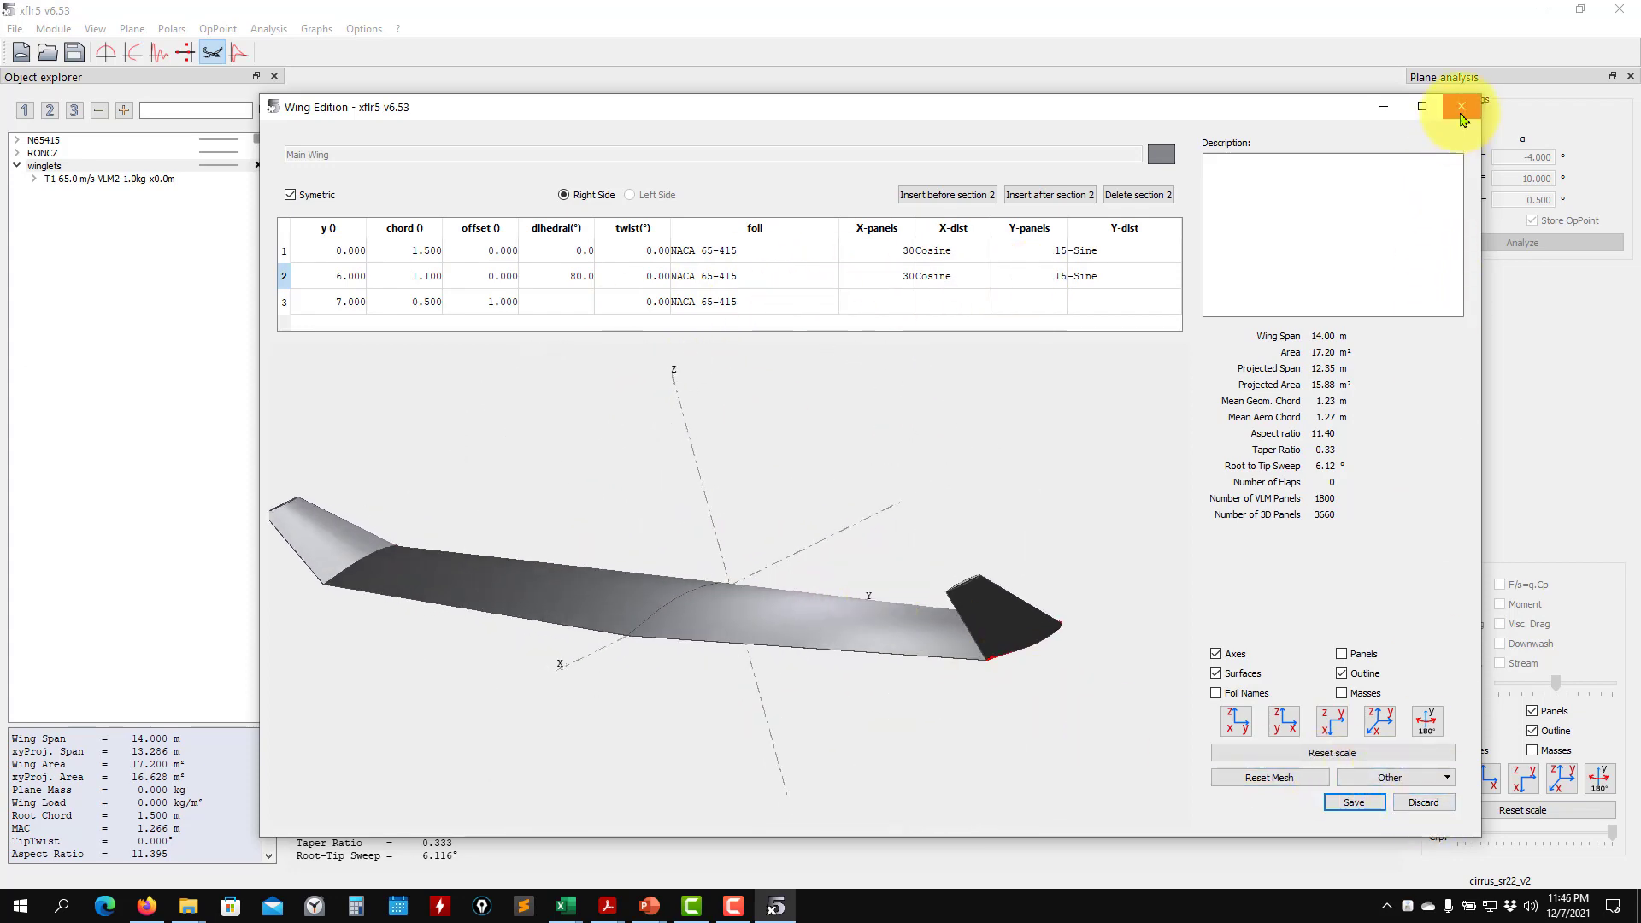
Save the modified wing to the winglets plane, accepting that its associated results are erased
left_click(1462, 107)
left_click(801, 499)
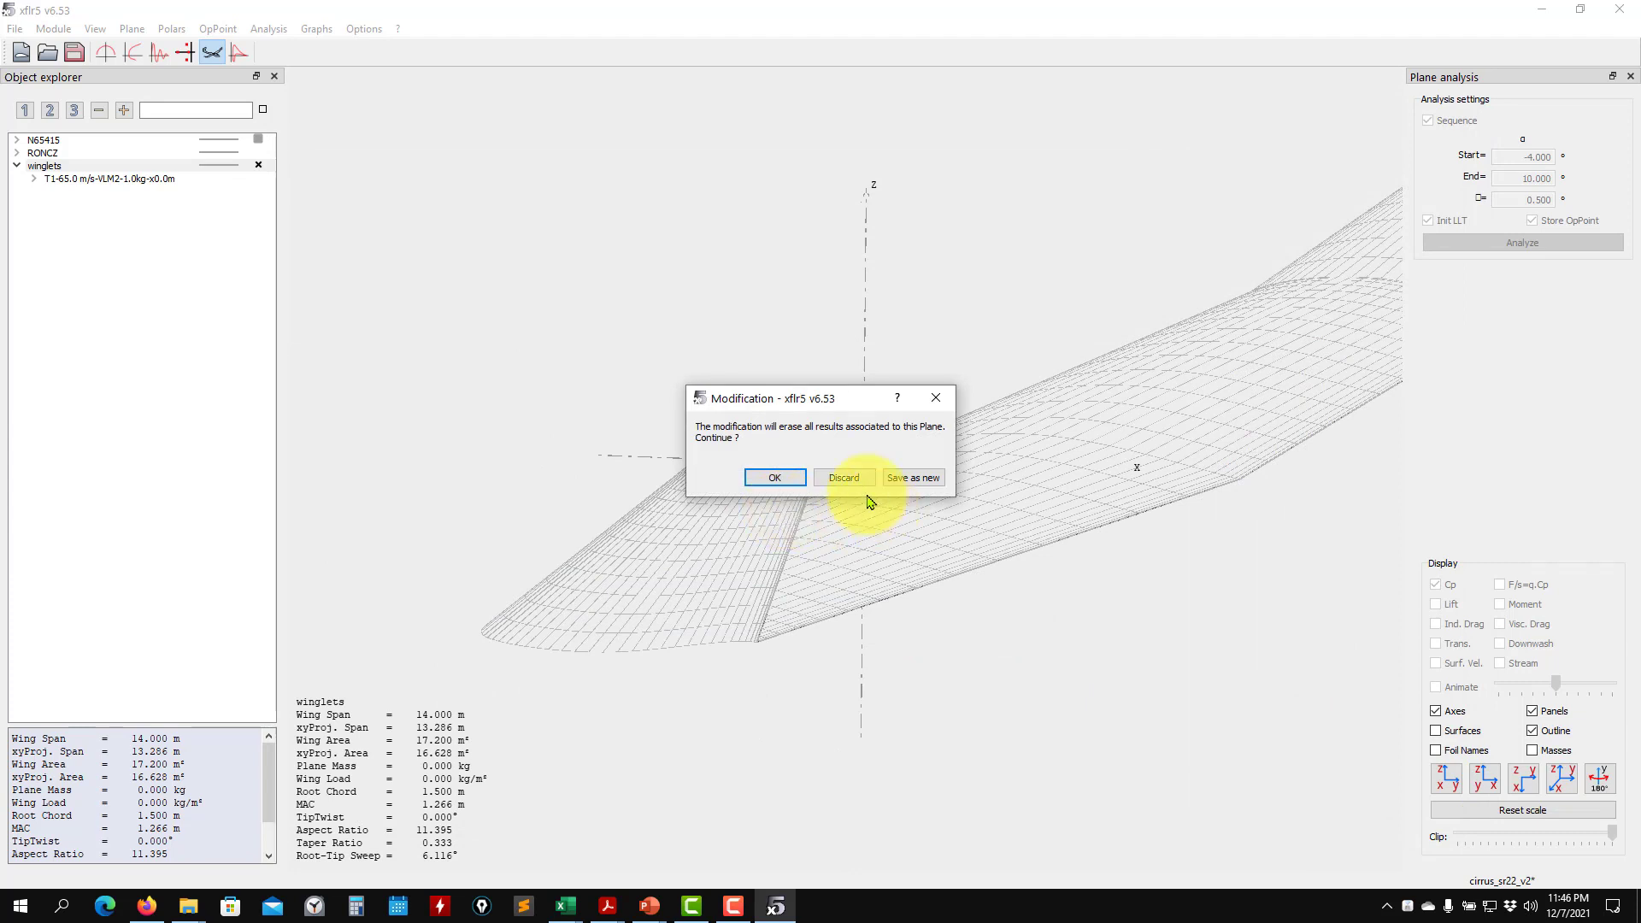
left_click(778, 478)
left_click(126, 196)
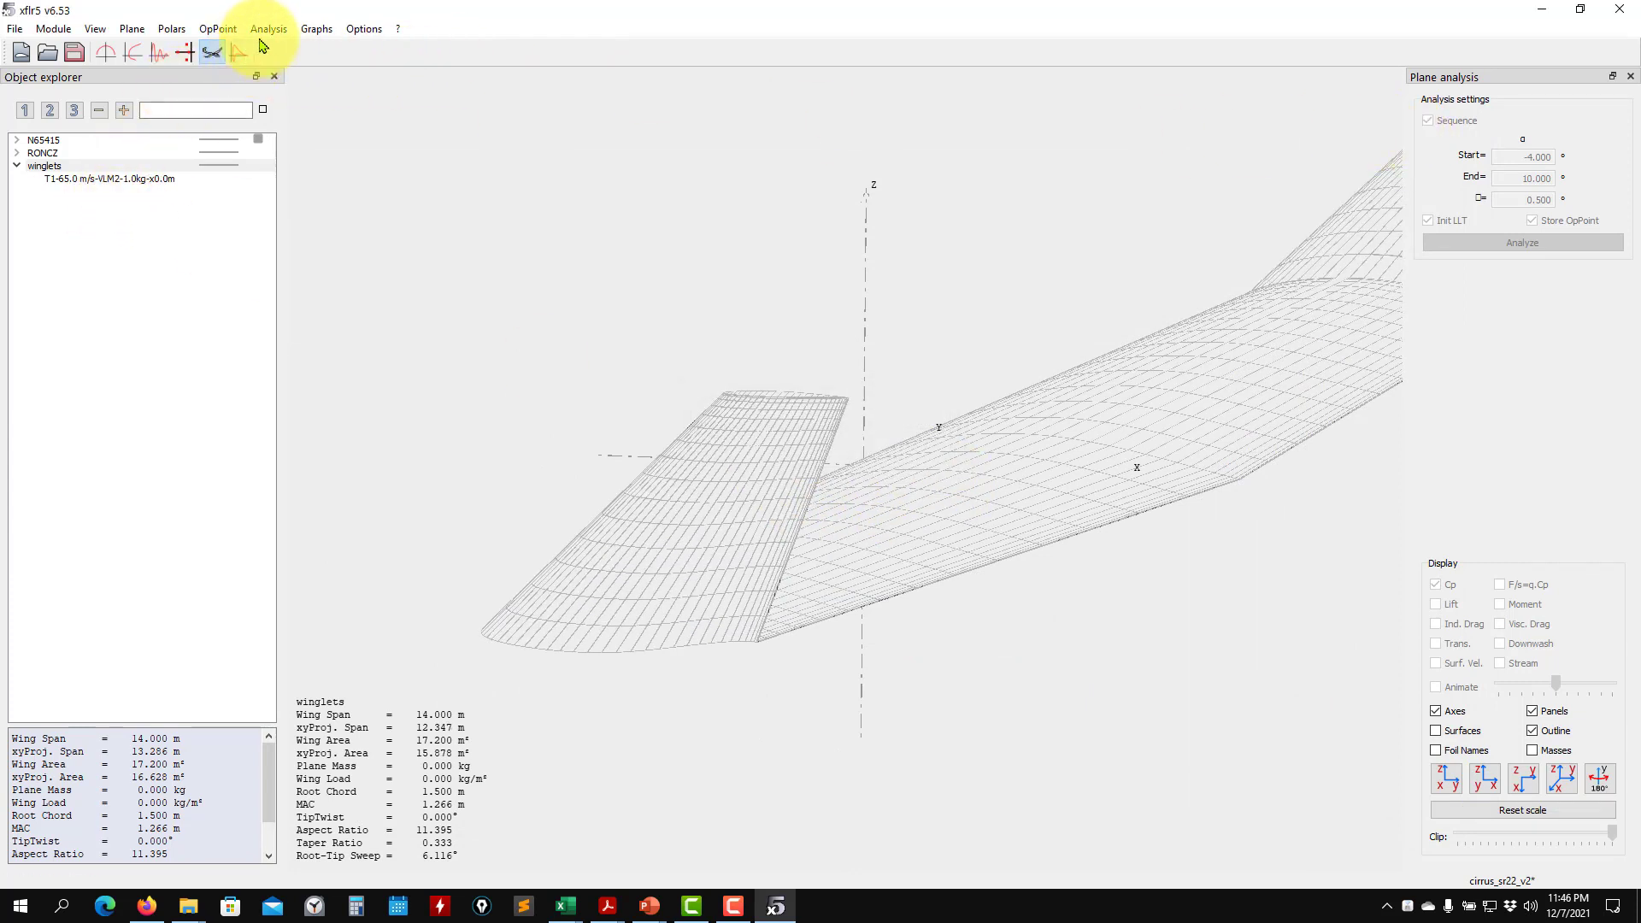
Define an inviscid fixed-speed 65 m/s analysis with the horseshoe vortex (VLM1) method for the winglets plane and run it from -4° to 10°
left_click_drag(862, 551, 1203, 494)
scroll(762, 353, "down", 2)
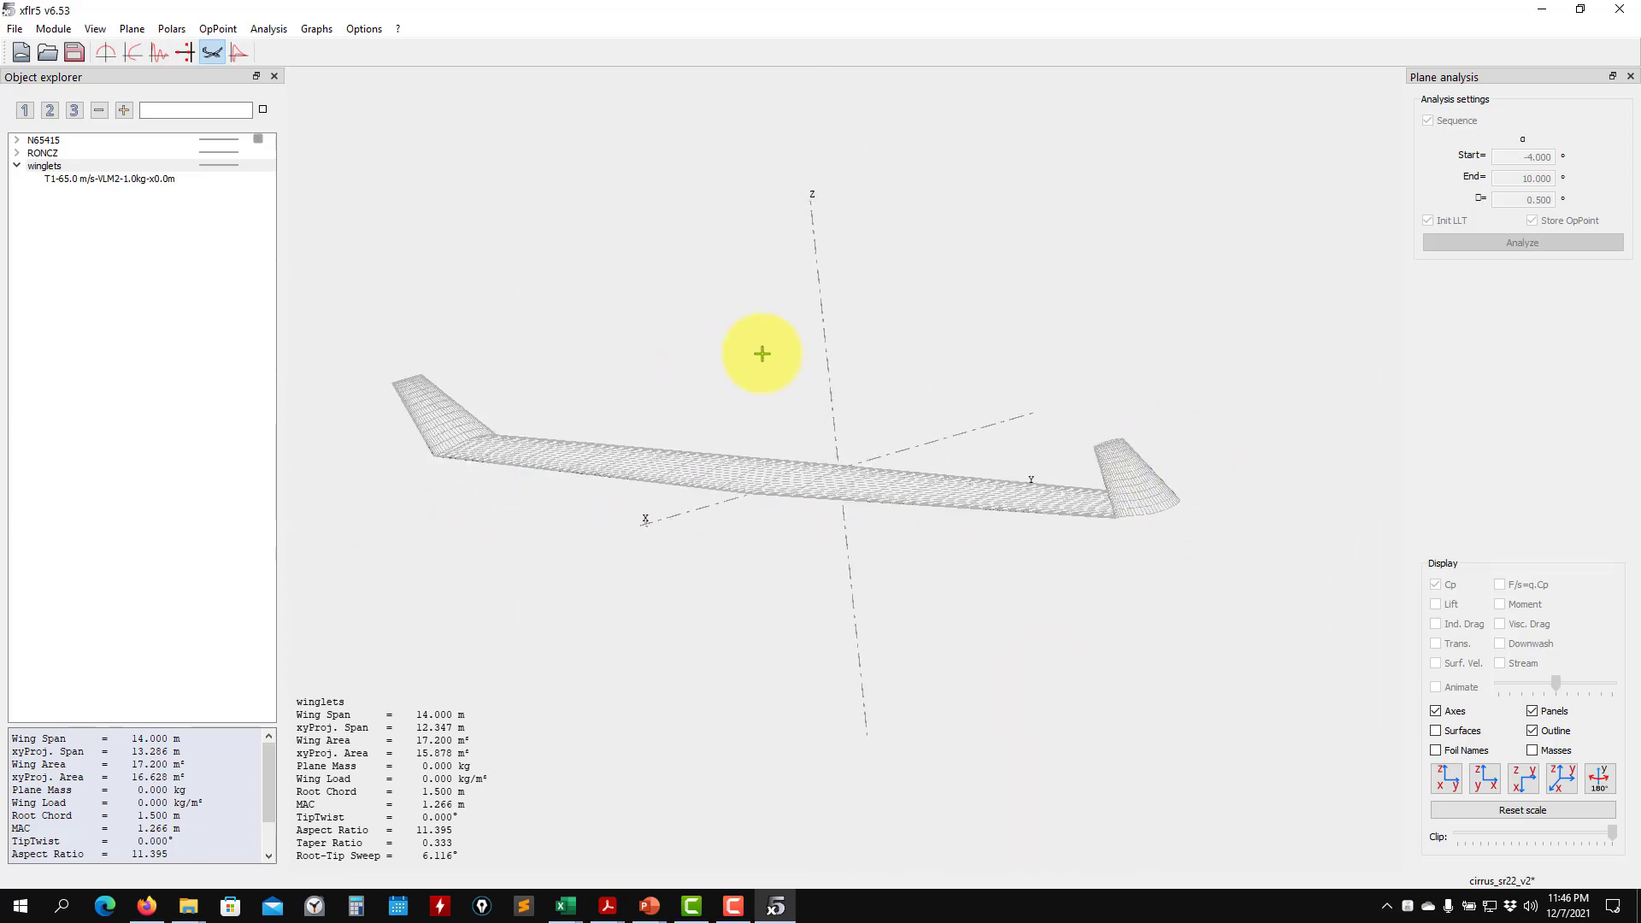
left_click_drag(612, 360, 1060, 367)
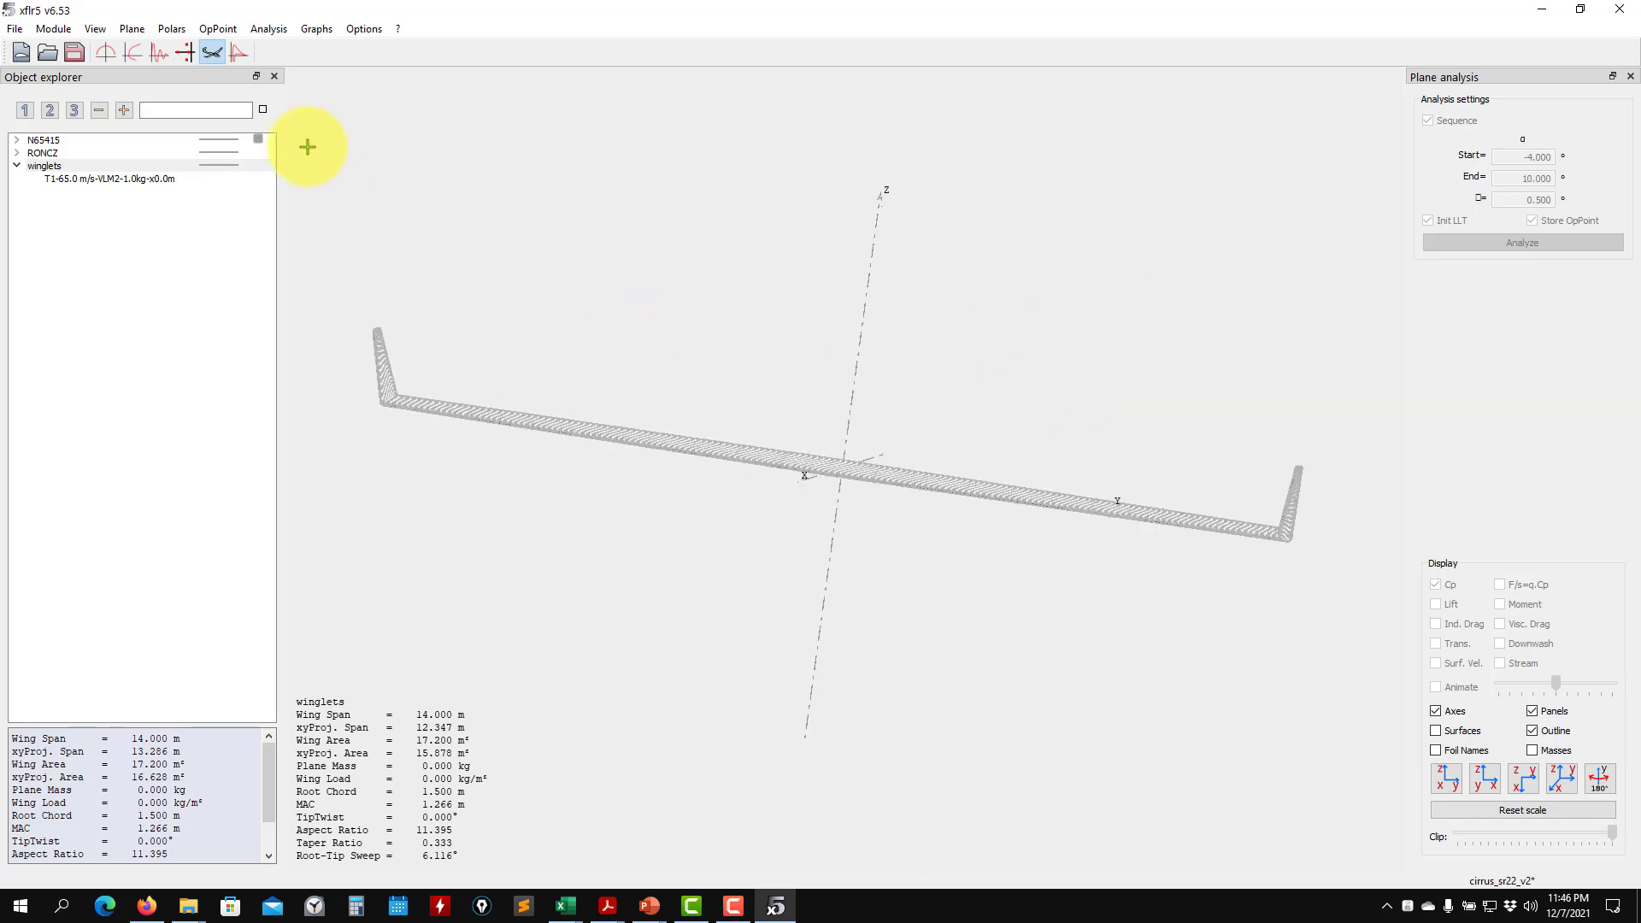
left_click(272, 30)
left_click(312, 48)
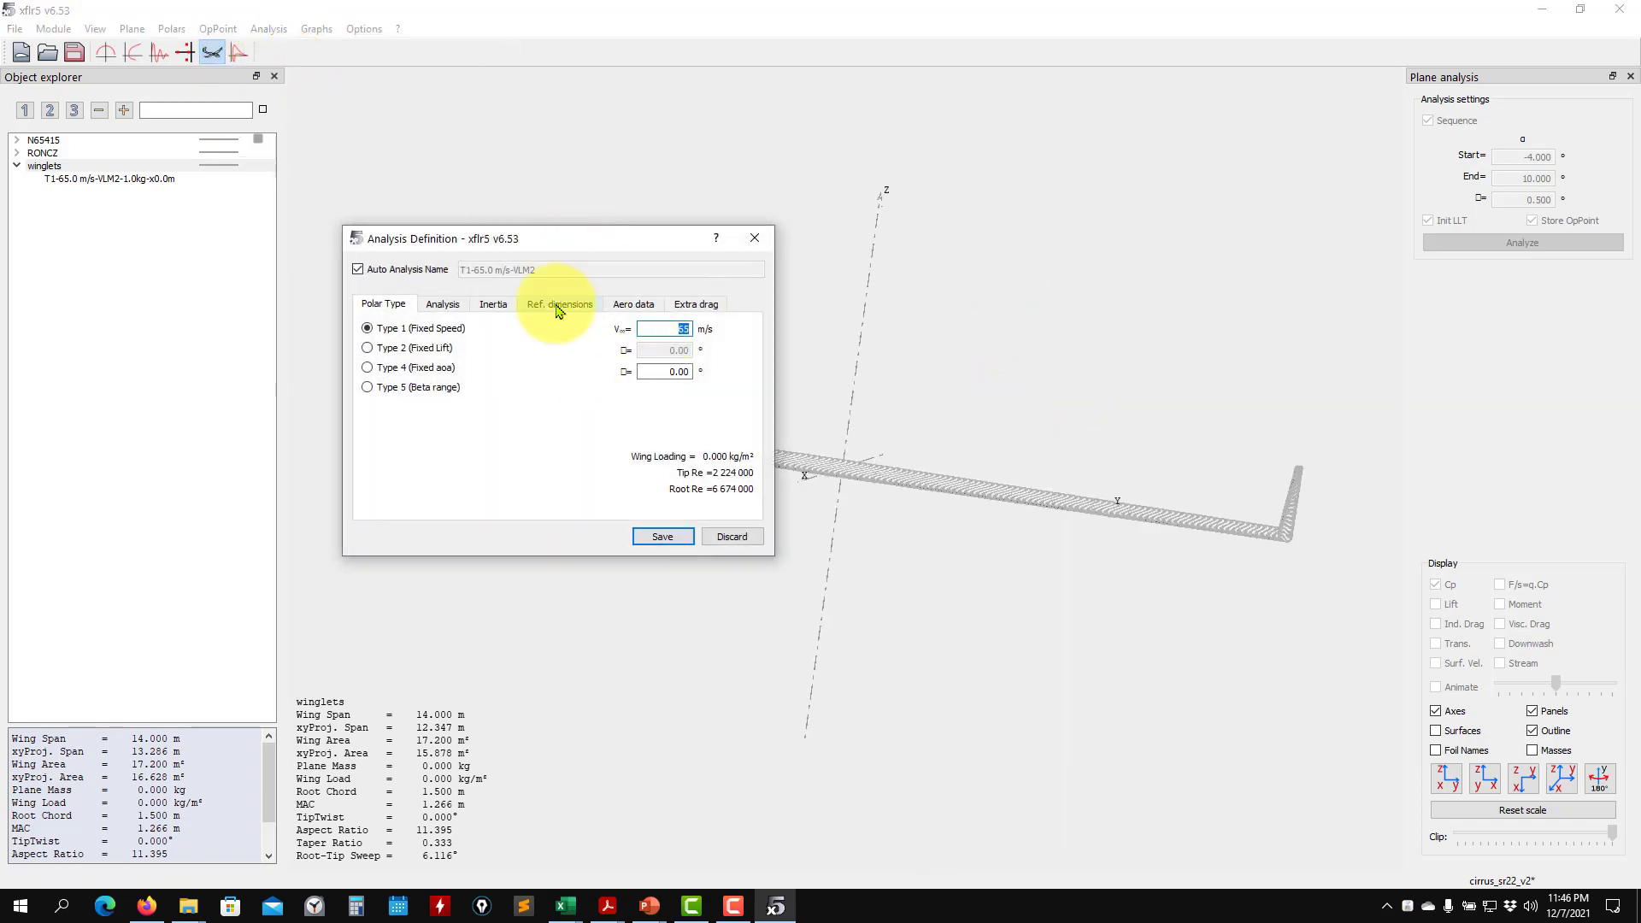
left_click(442, 304)
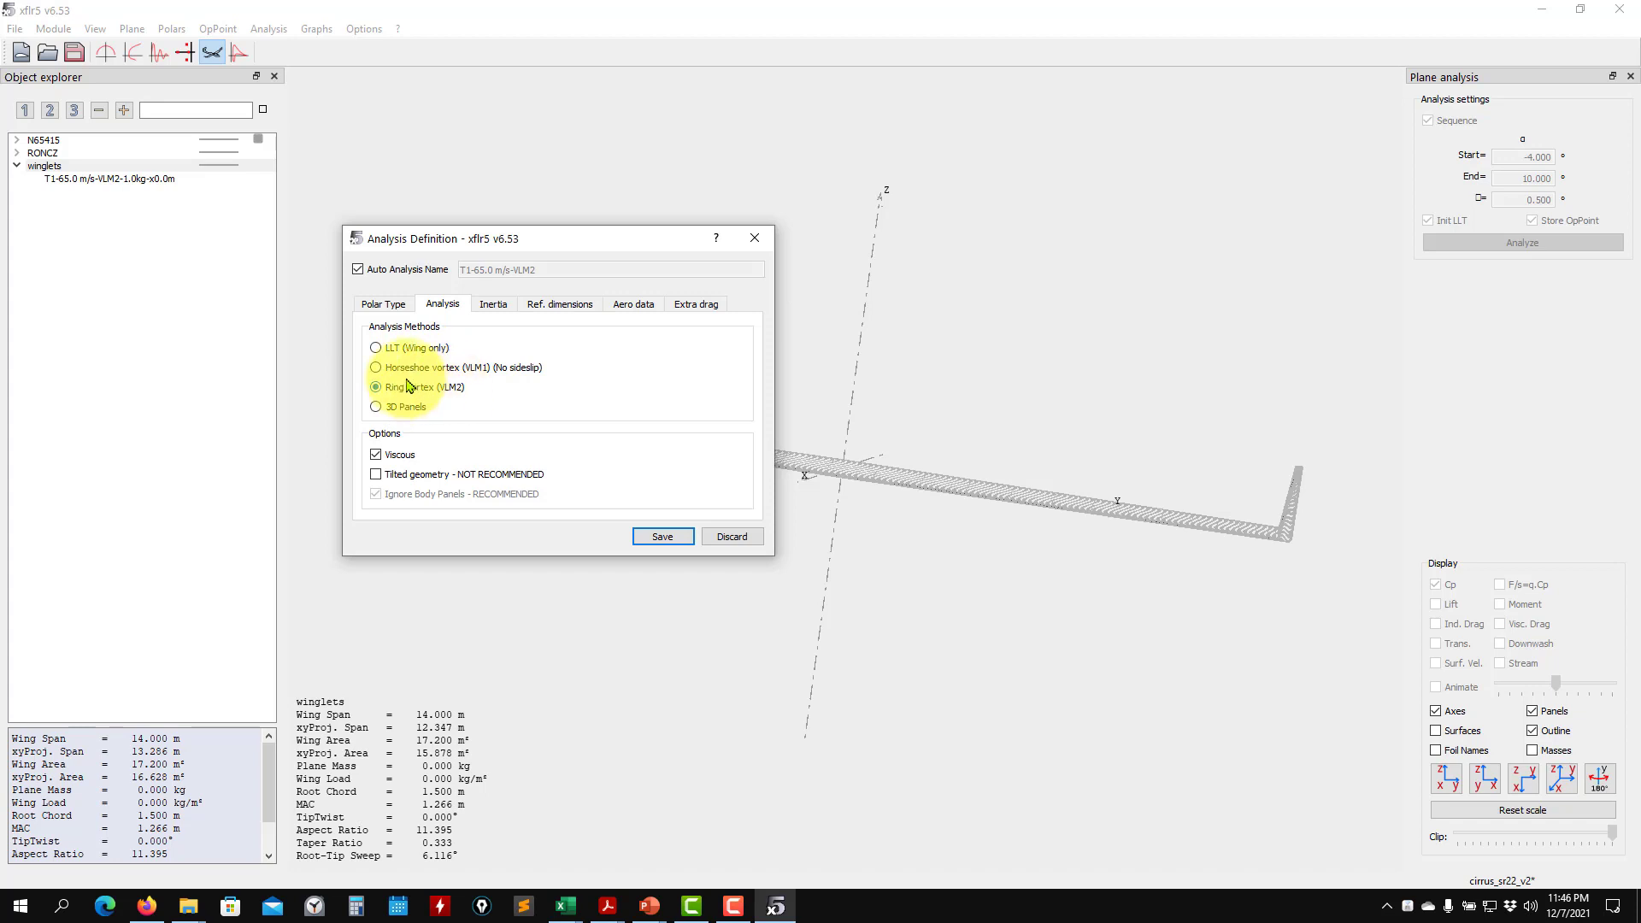
left_click(453, 373)
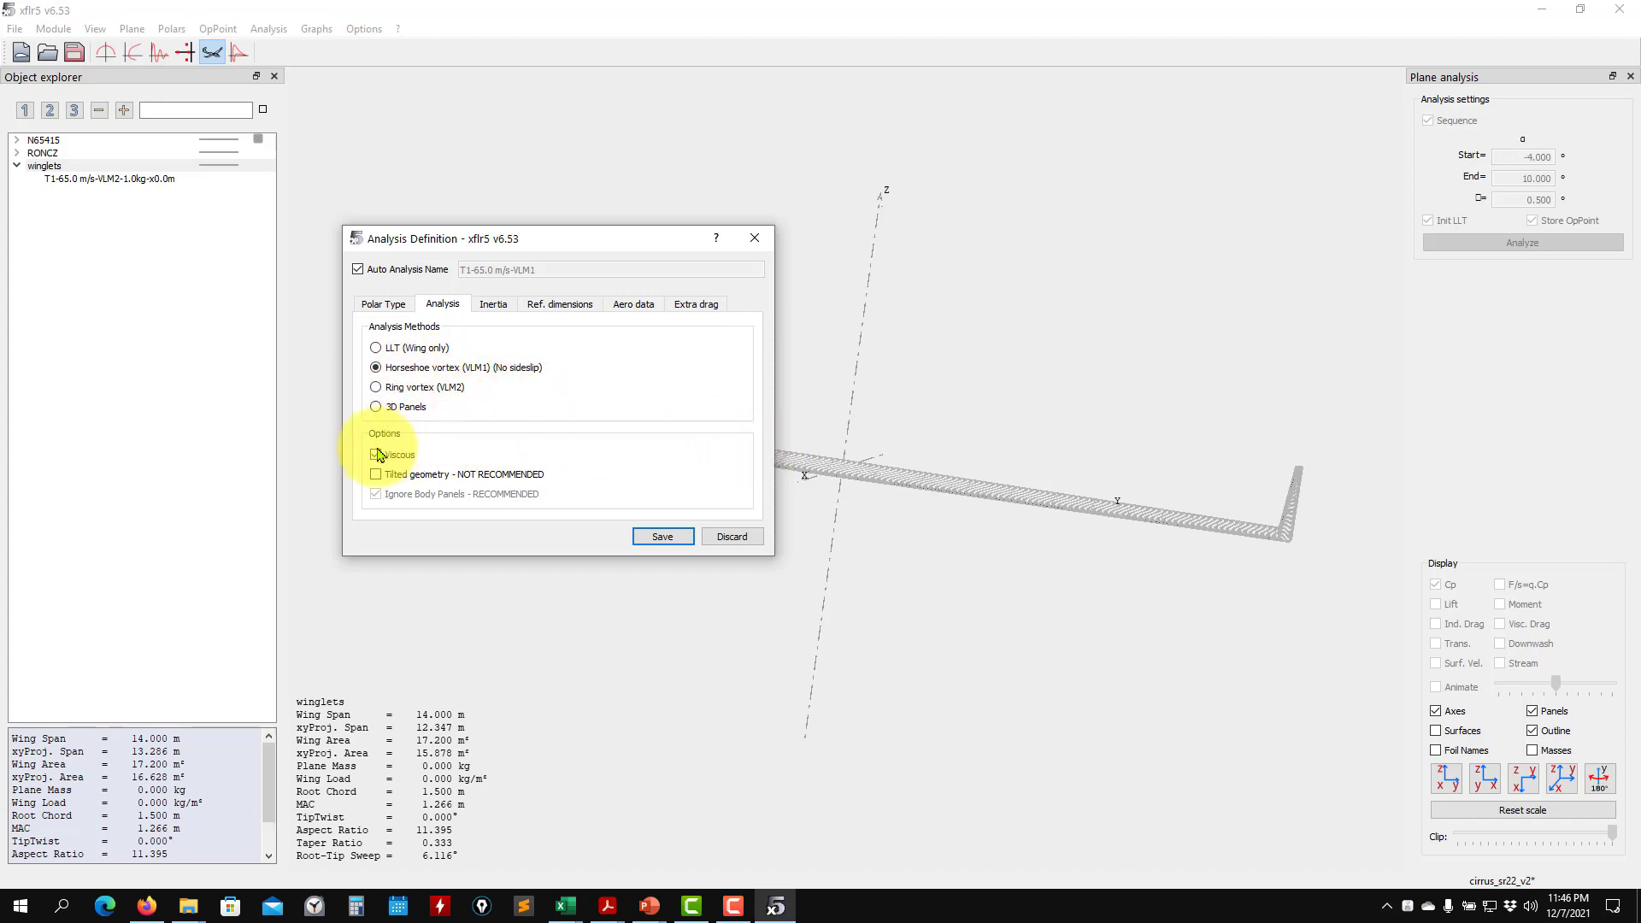
left_click(660, 536)
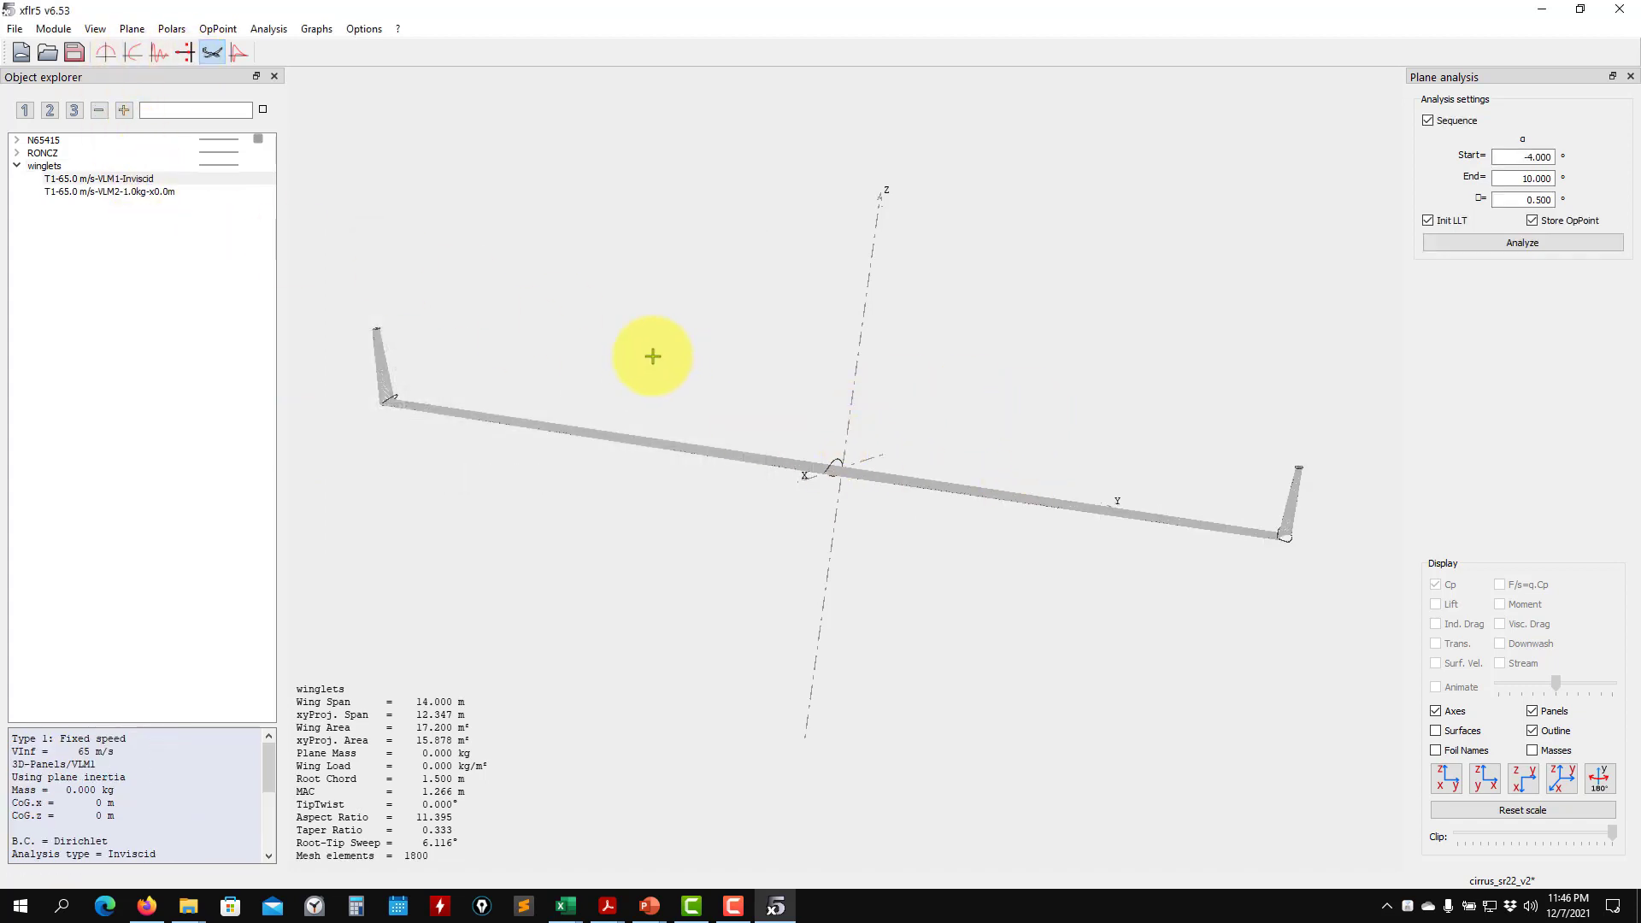
left_click(1493, 243)
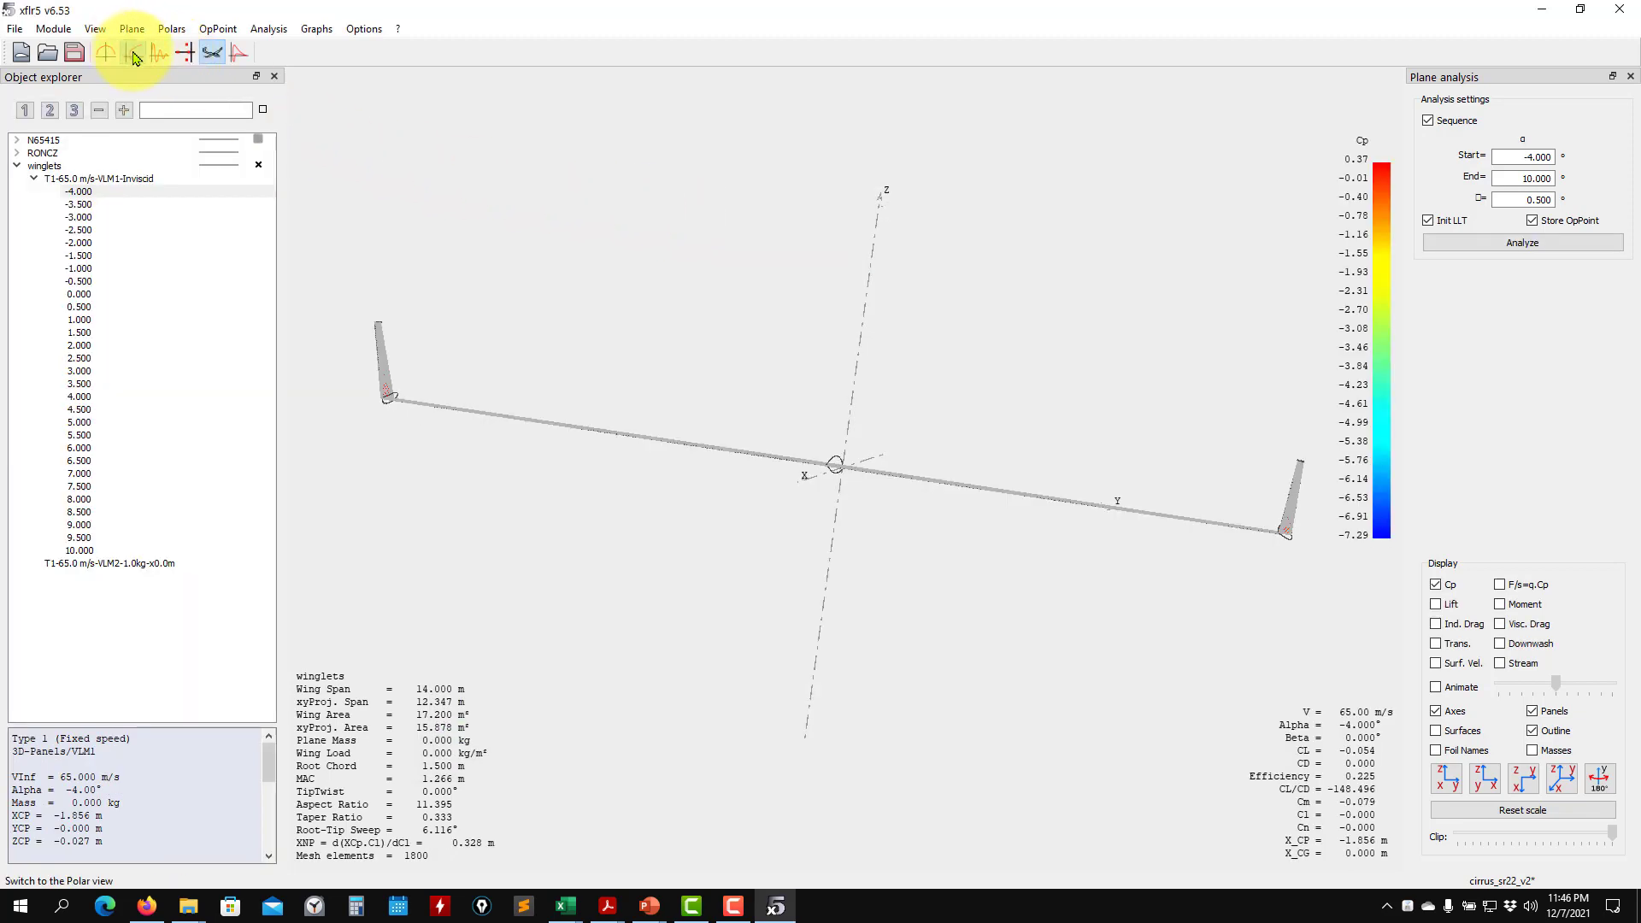
Switch to the polar graphs and display only the T1-65.0 m/s-VLM1-Inviscid polar for the winglets plane beside the N65415 curve
left_click(134, 55)
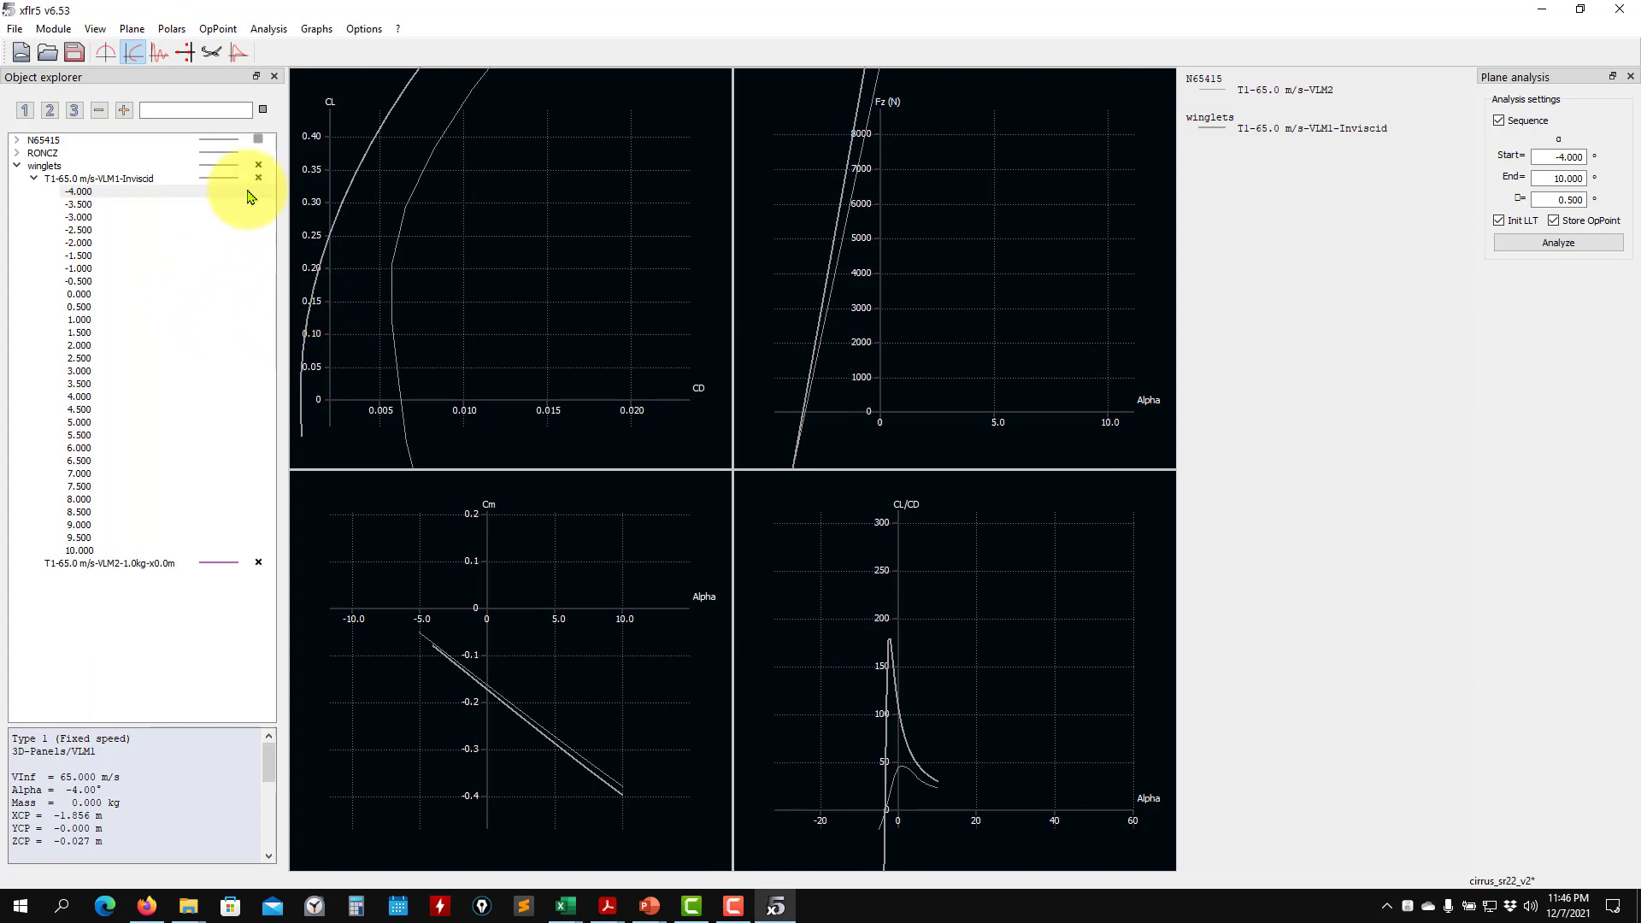
left_click(260, 166)
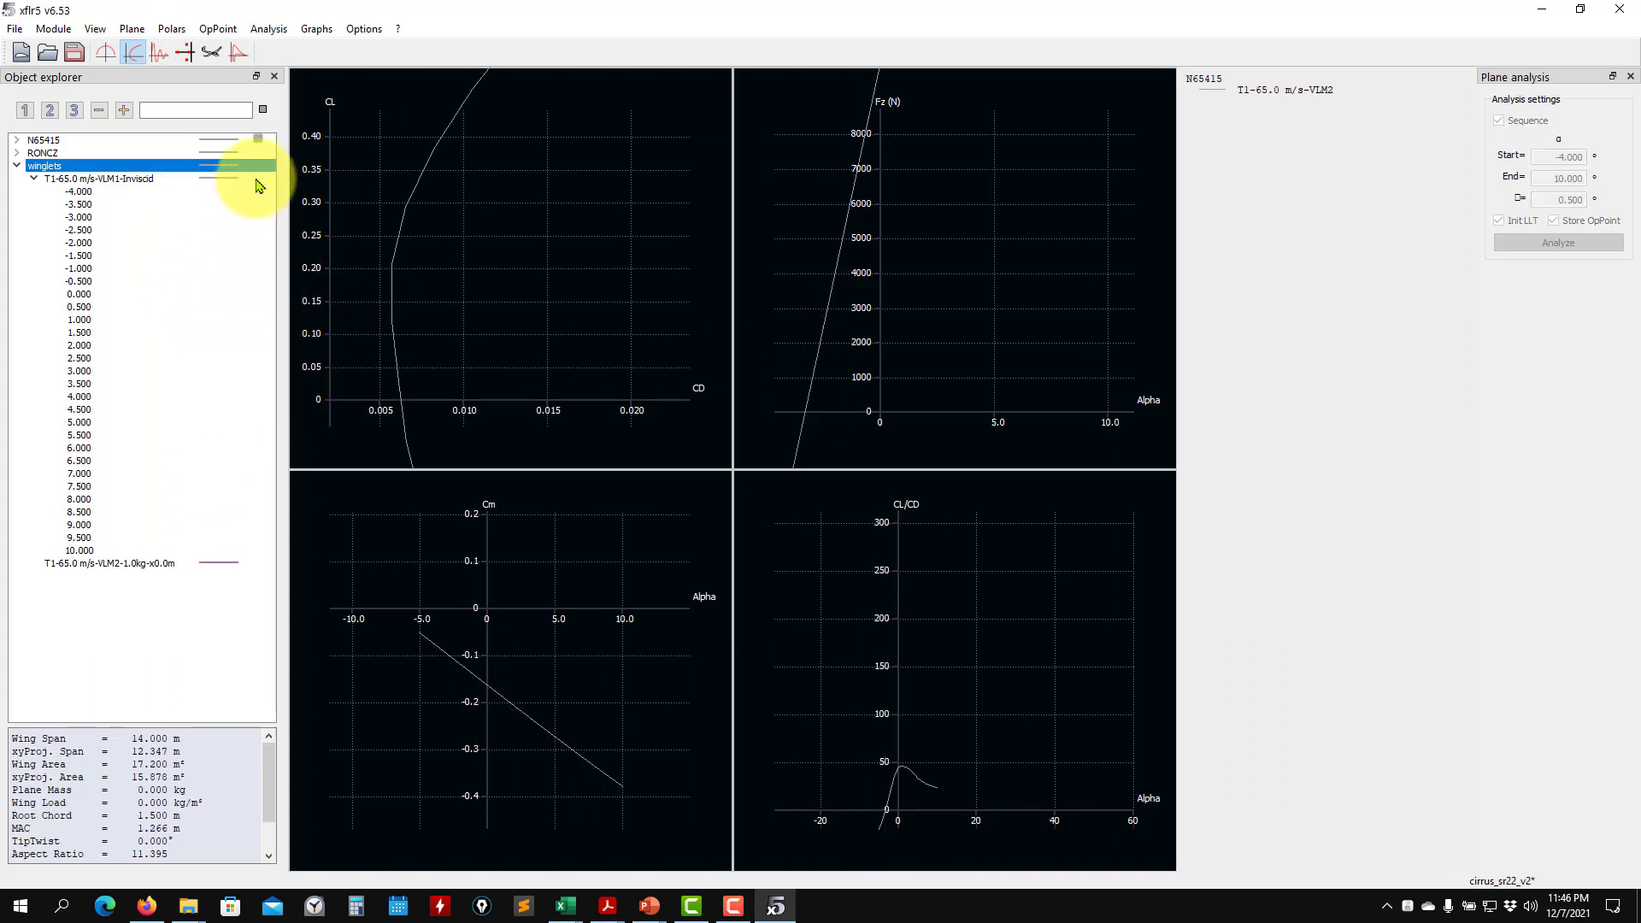
left_click(256, 178)
scroll(865, 398, "down", 3)
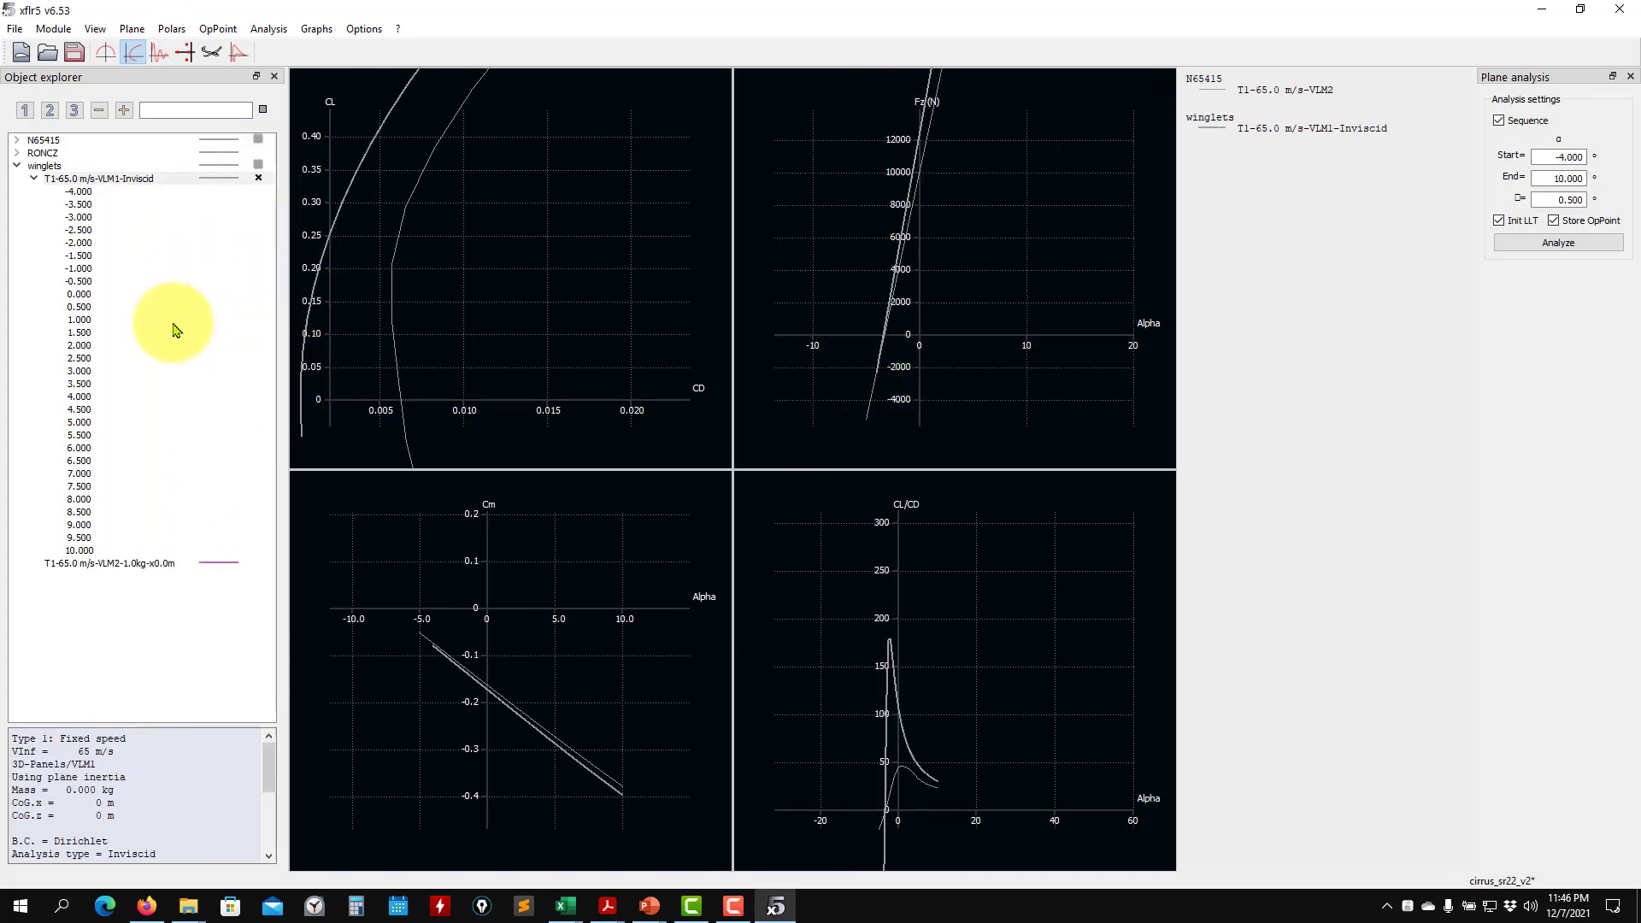
scroll(727, 306, "down", 2)
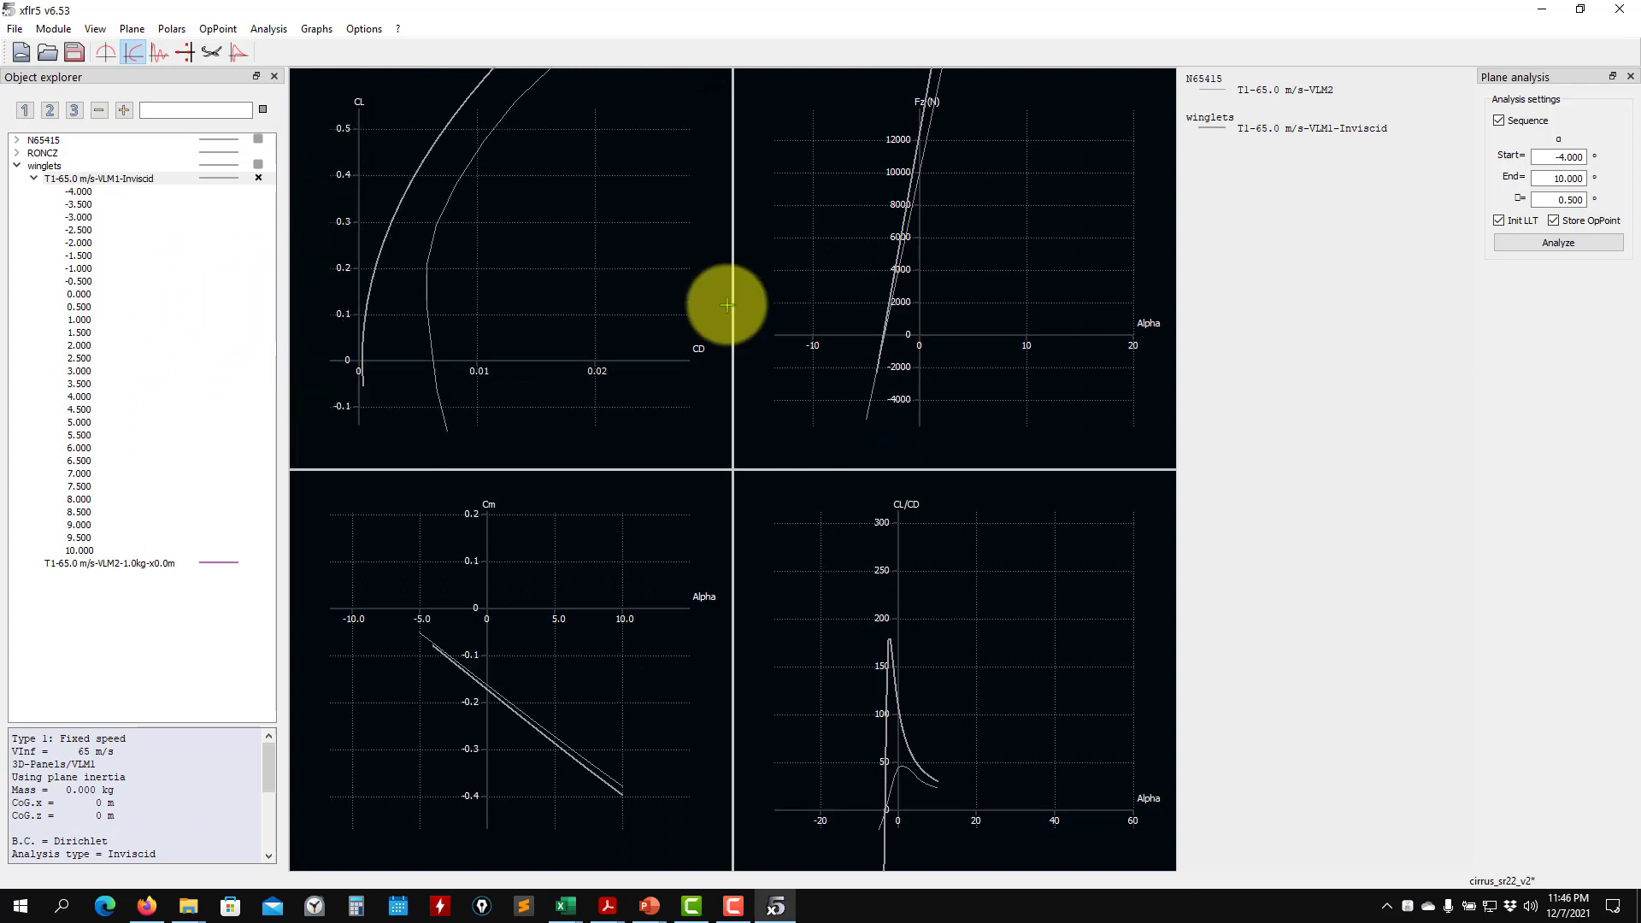
Hide the N65415 plane's T1-65.0 m/s-VLM2 polar and reset the scale of the Fz versus Alpha graph
left_click(17, 152)
left_click(17, 141)
left_click(256, 165)
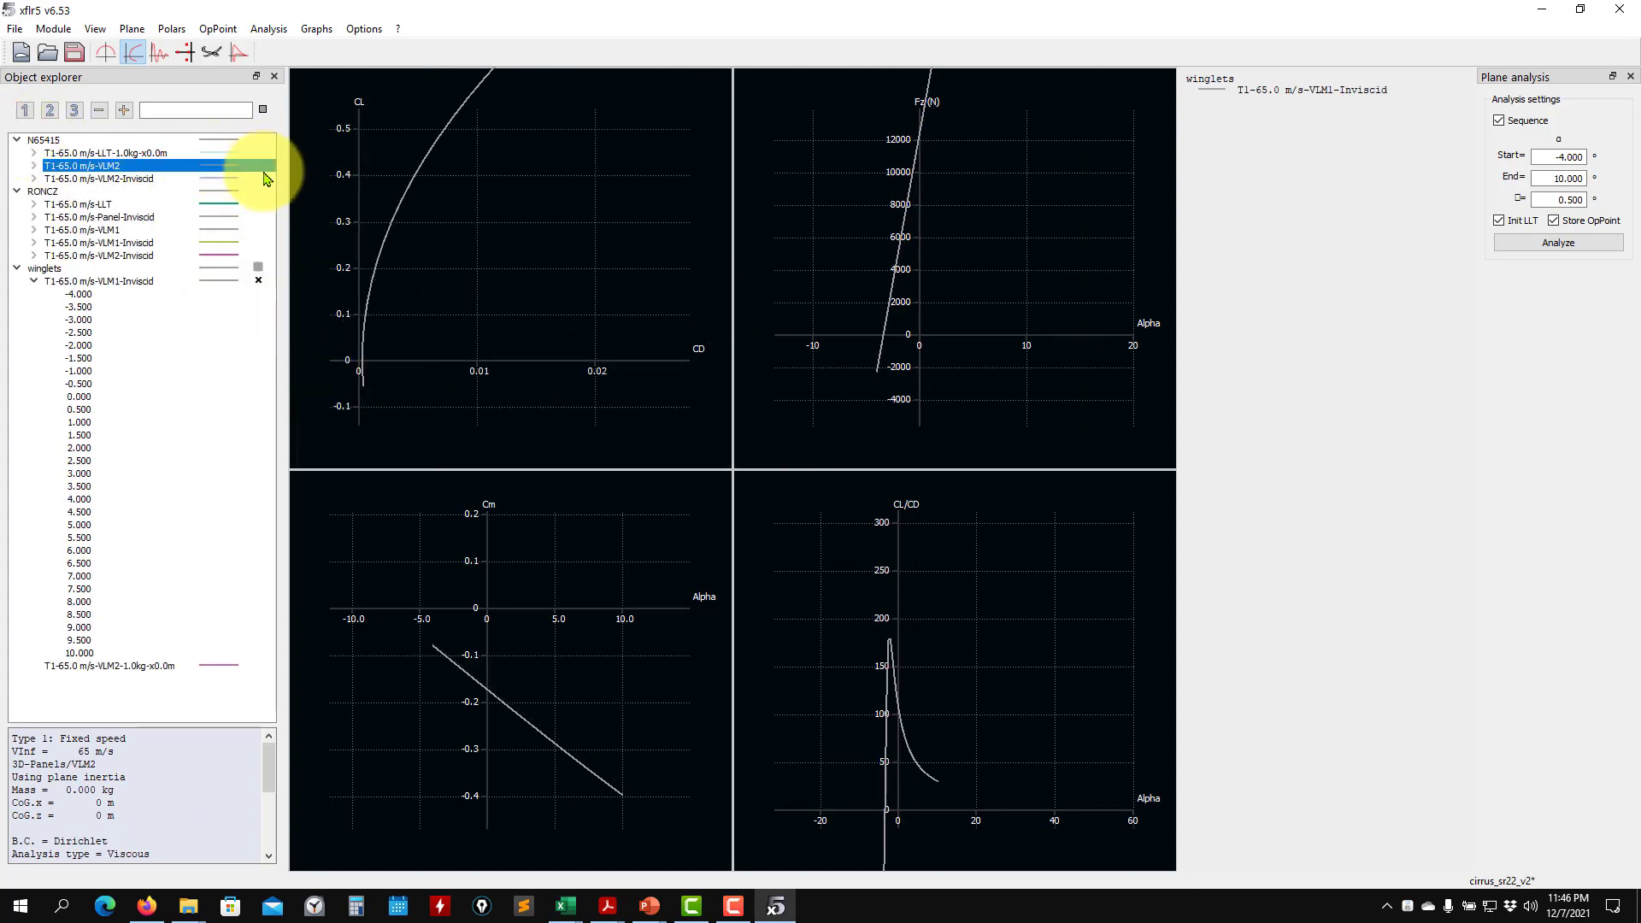
scroll(871, 292, "down", 3)
scroll(879, 283, "down", 5)
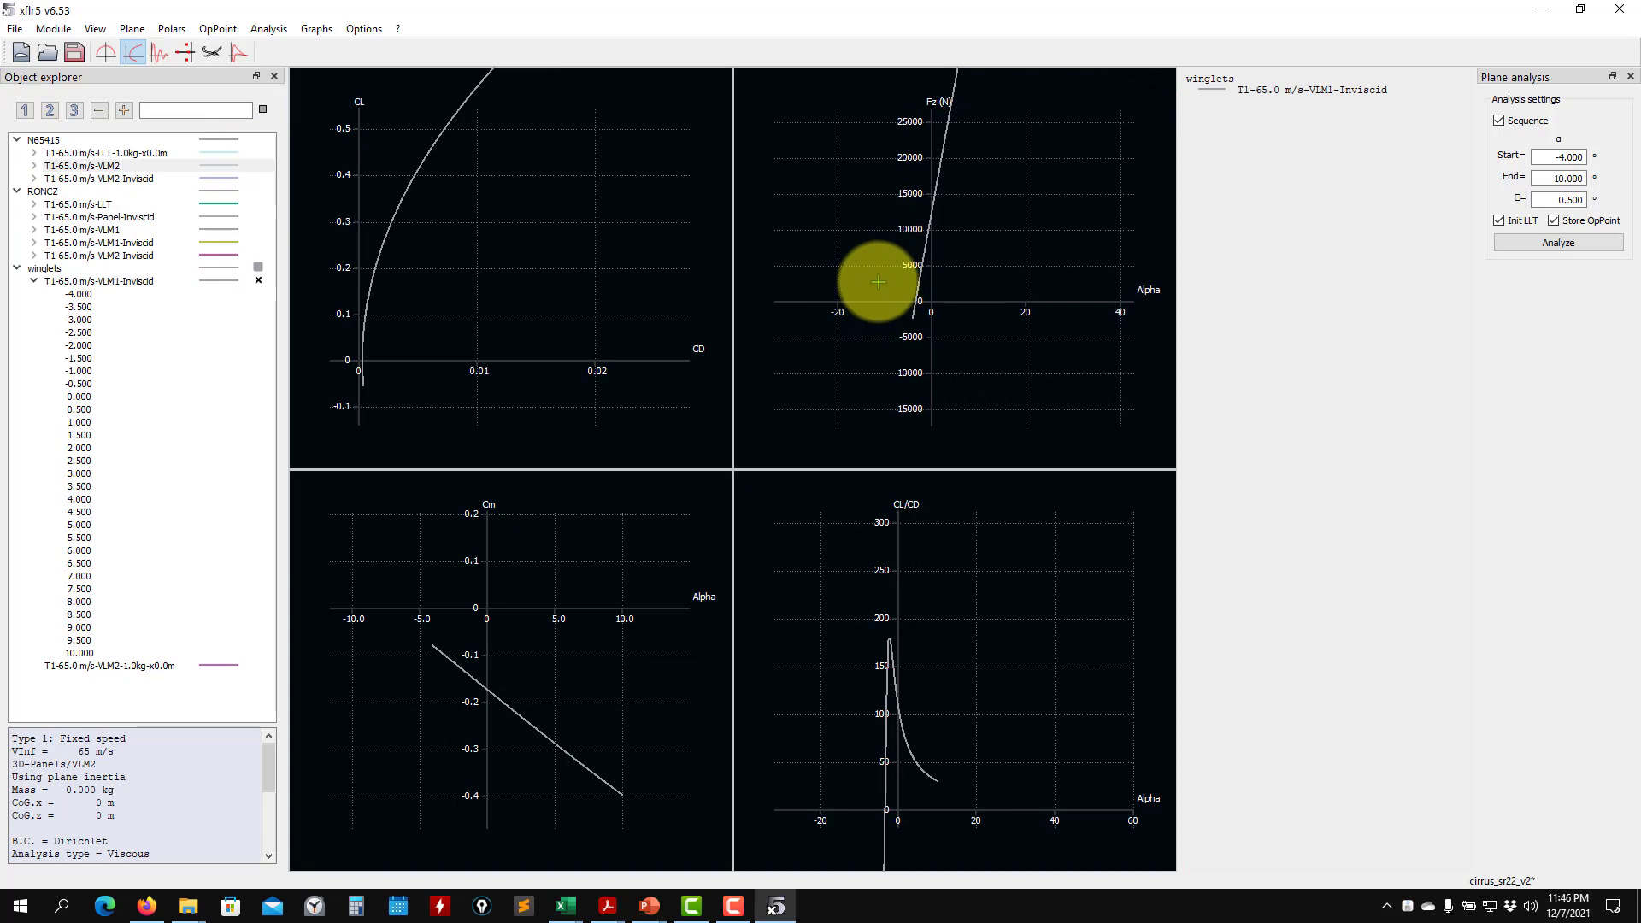
key("r")
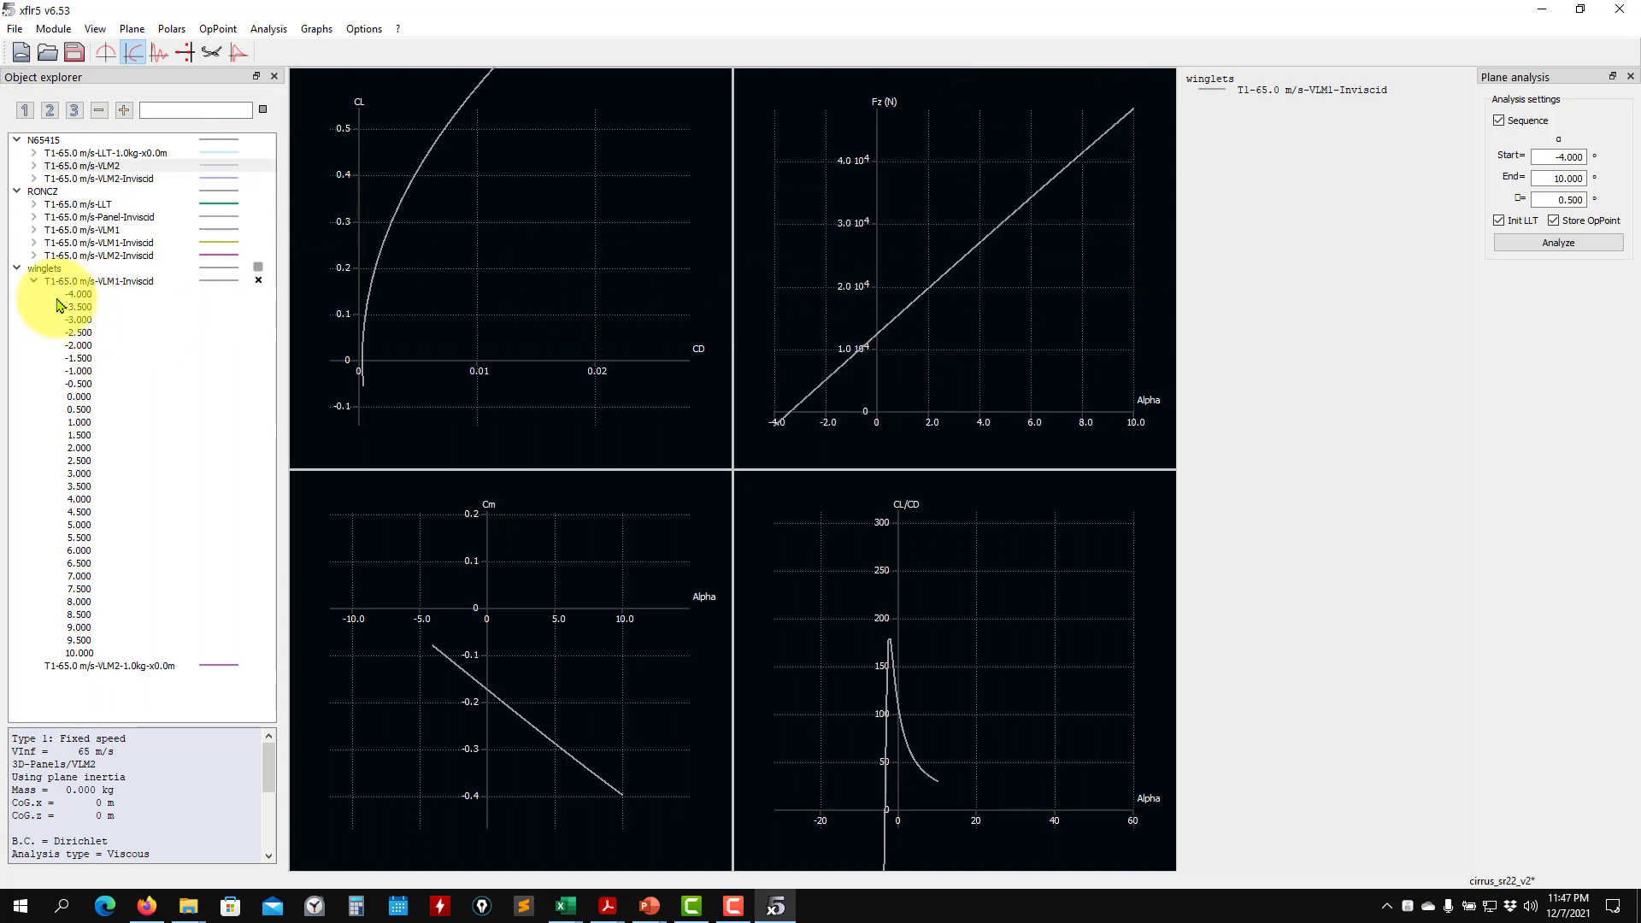
Show the N65415 VLM2 polar again and compare it with the winglets polar in the Fz and CL–CD graphs
left_click(258, 167)
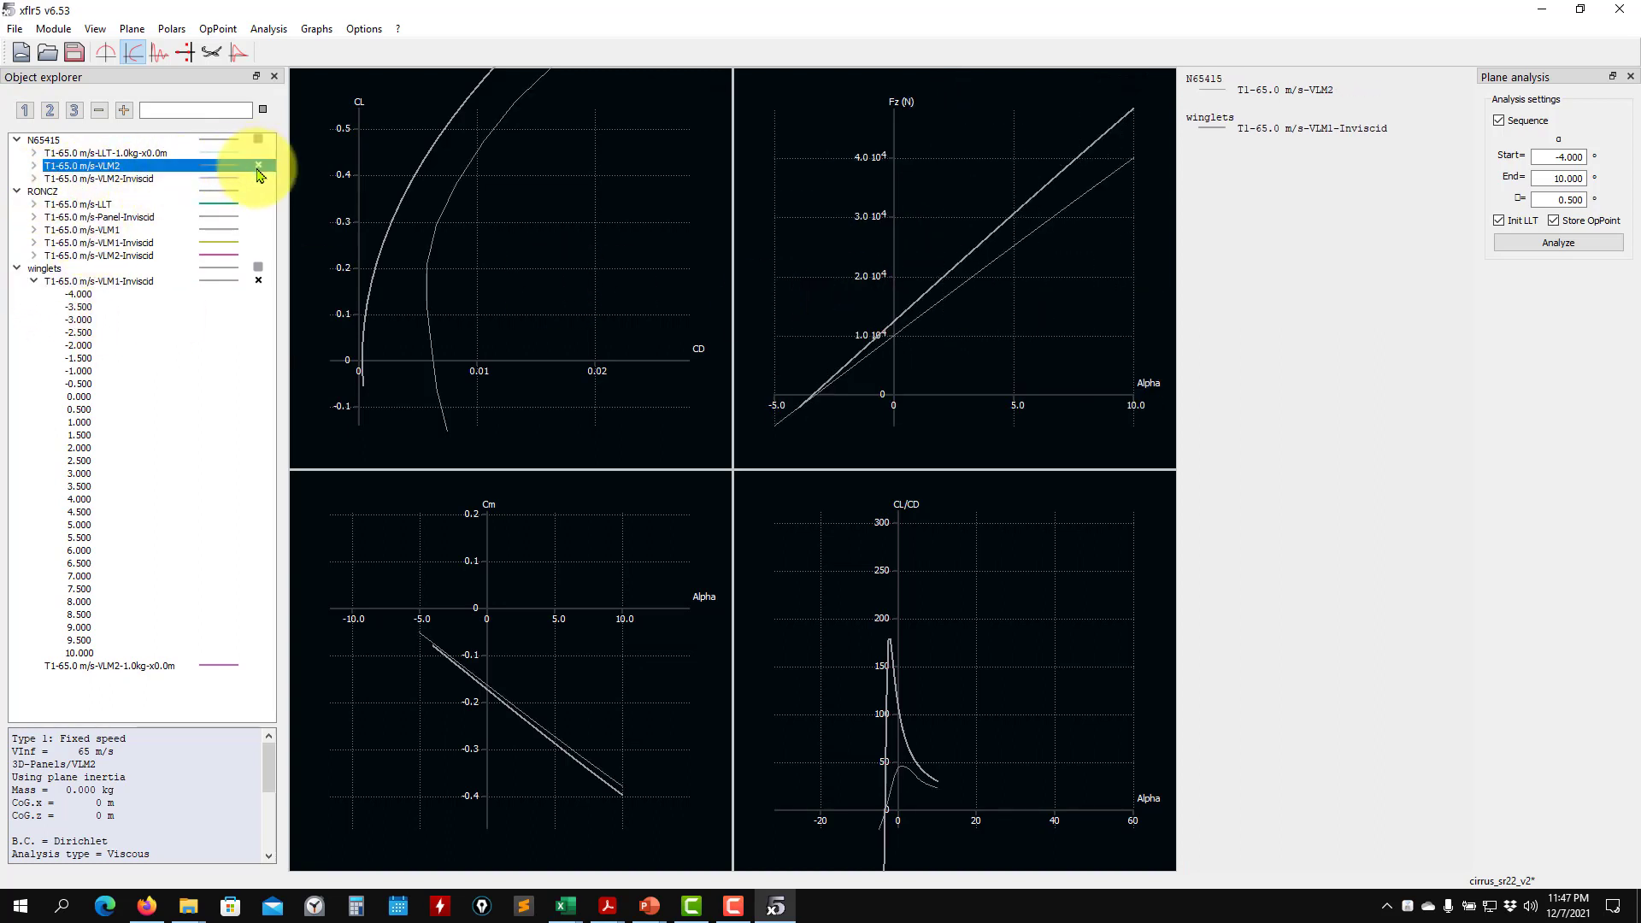
scroll(967, 340, "down", 3)
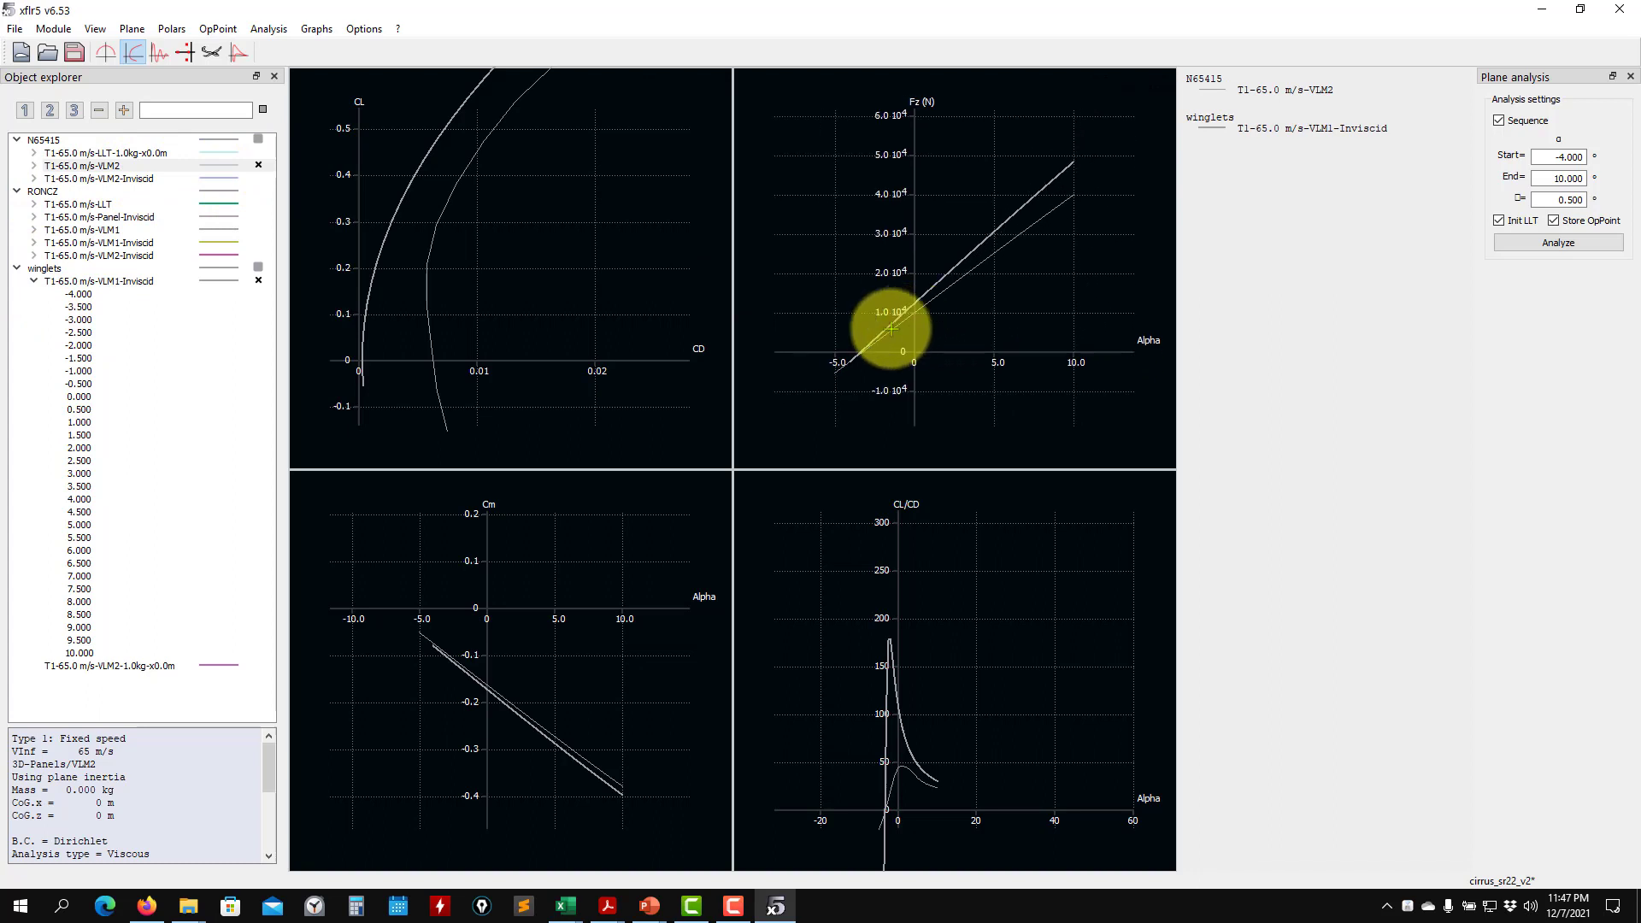
scroll(428, 268, "down", 3)
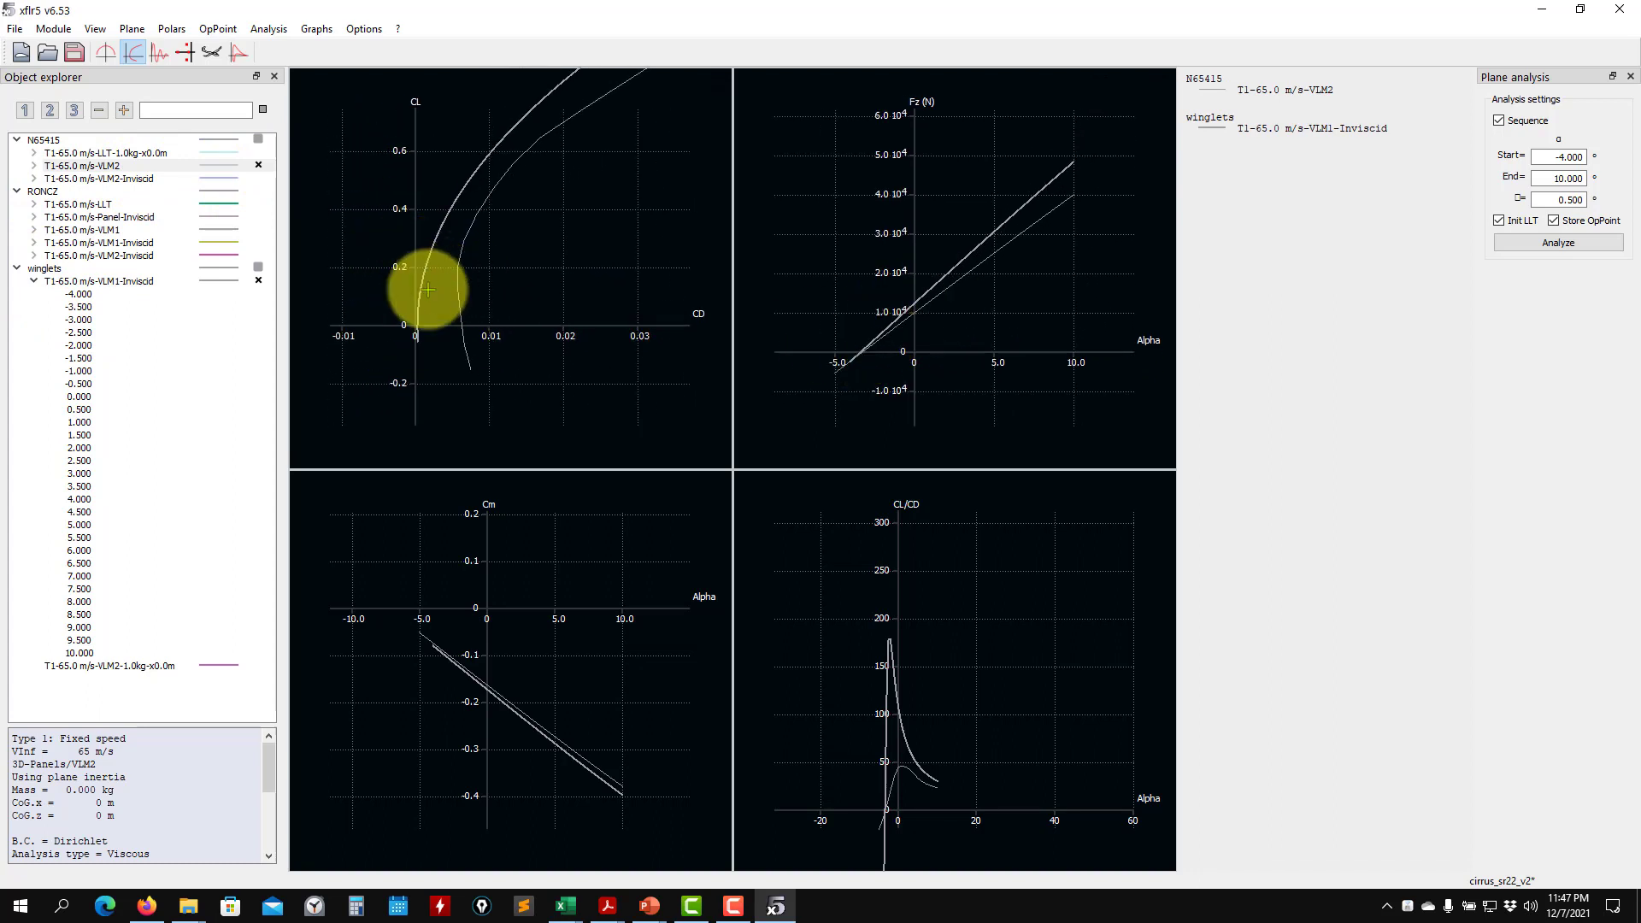
left_click_drag(429, 283, 436, 341)
Replace the displayed N65415 VLM2 polar with its T1-65.0 m/s-VLM2-Inviscid polar
left_click(258, 167)
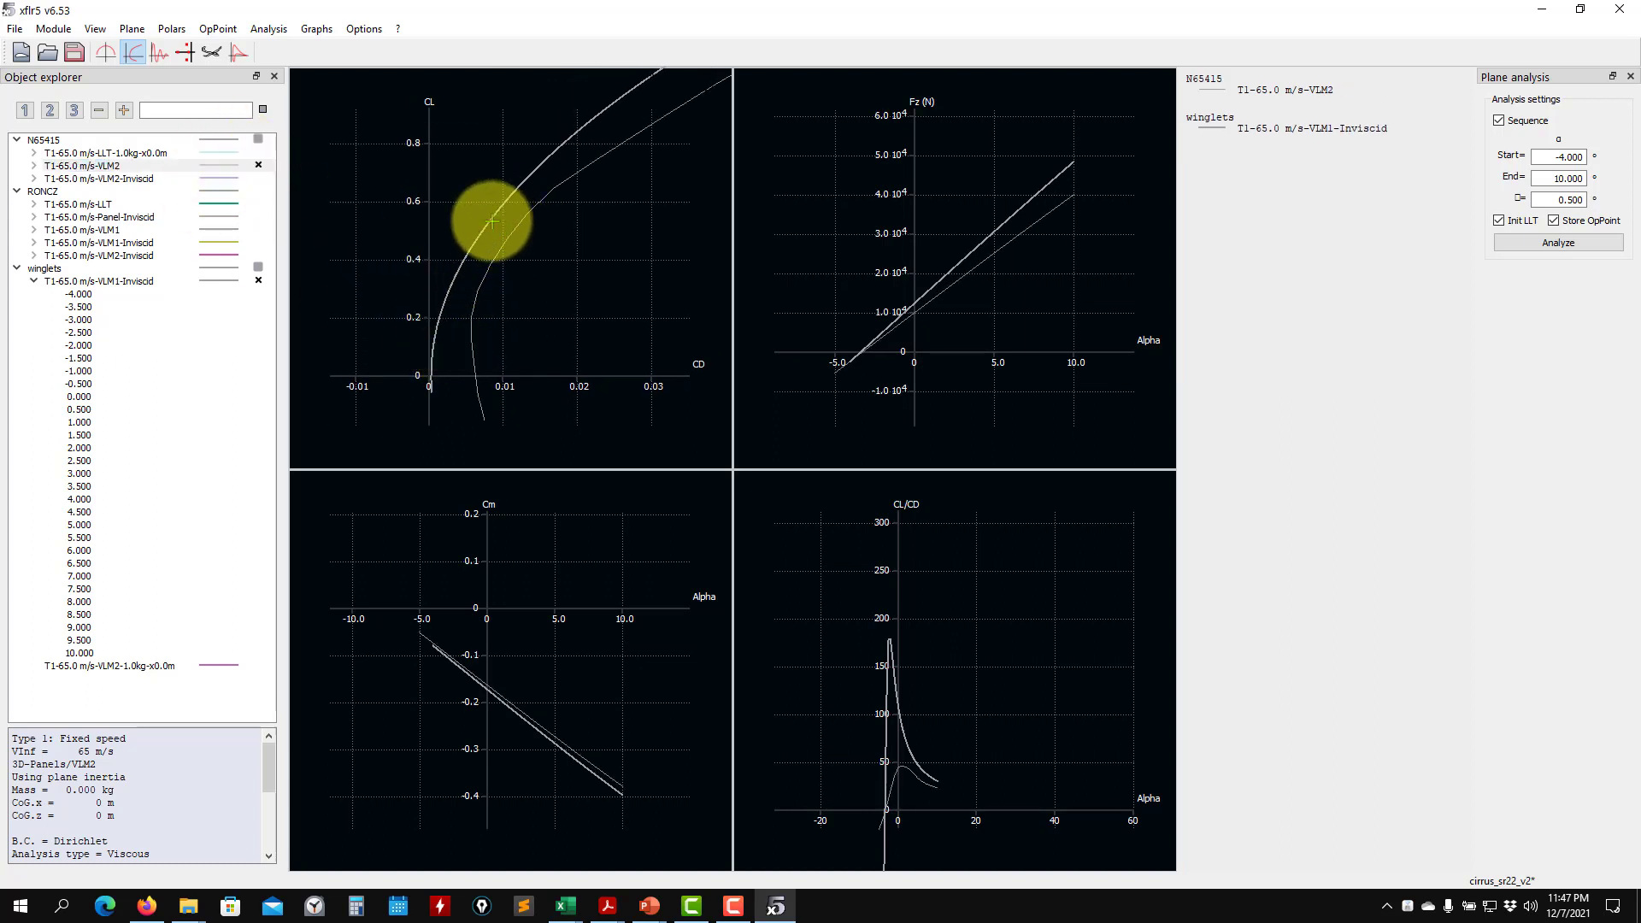
left_click(260, 166)
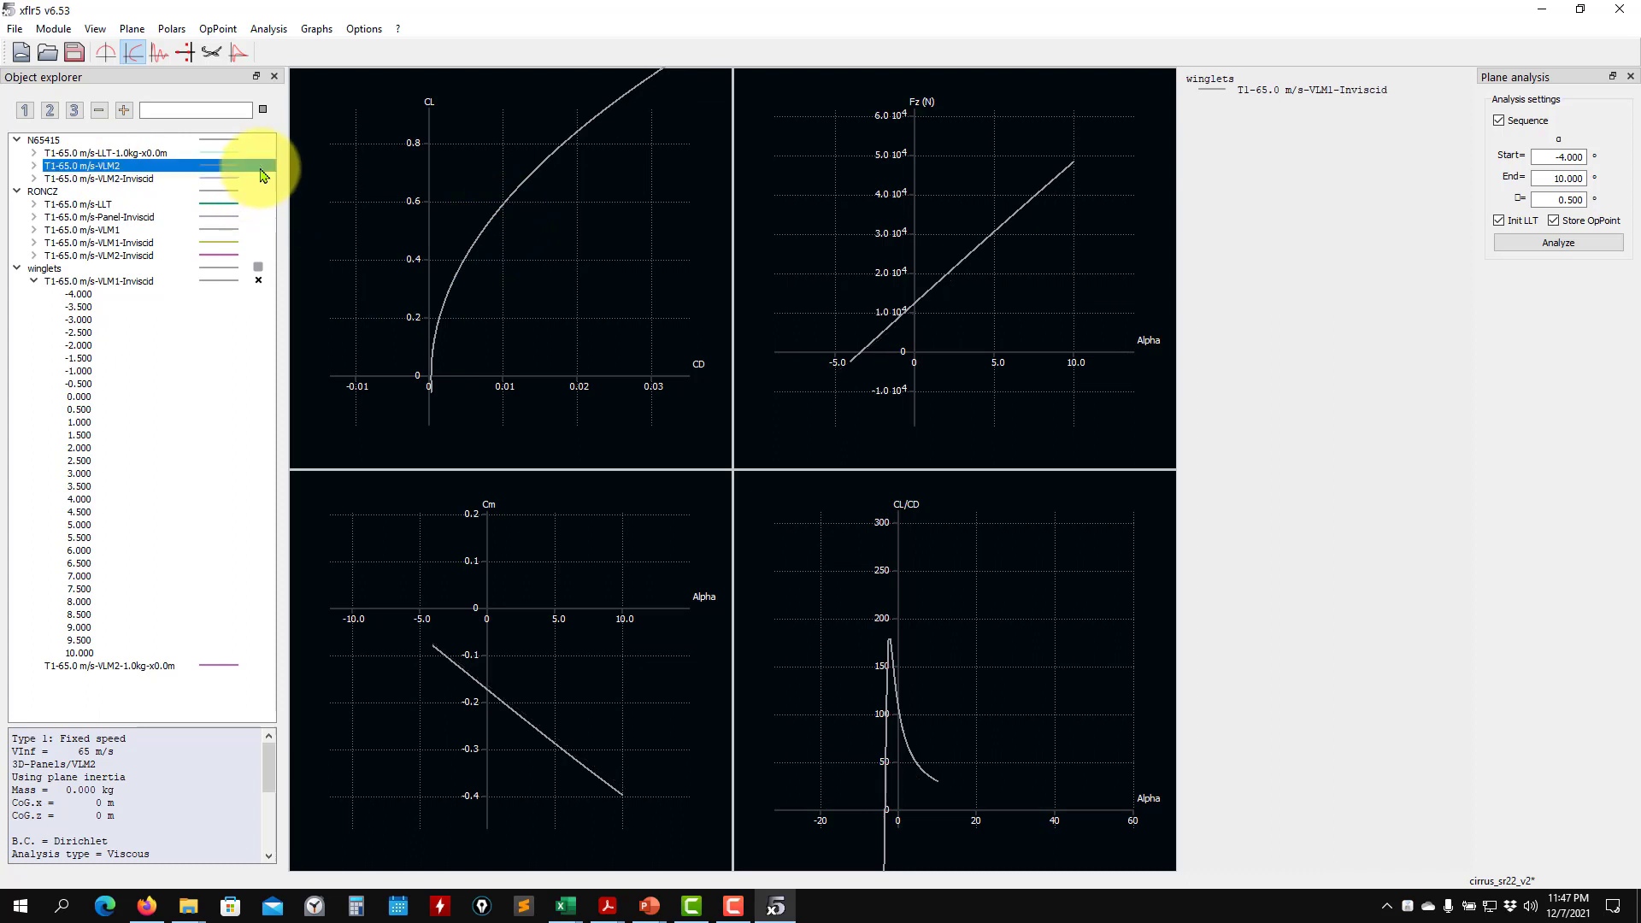
left_click(259, 178)
Examine the inviscid polars of the N65415 and winglets planes up close in the CL–CD and Fz graphs
scroll(432, 377, "up", 3)
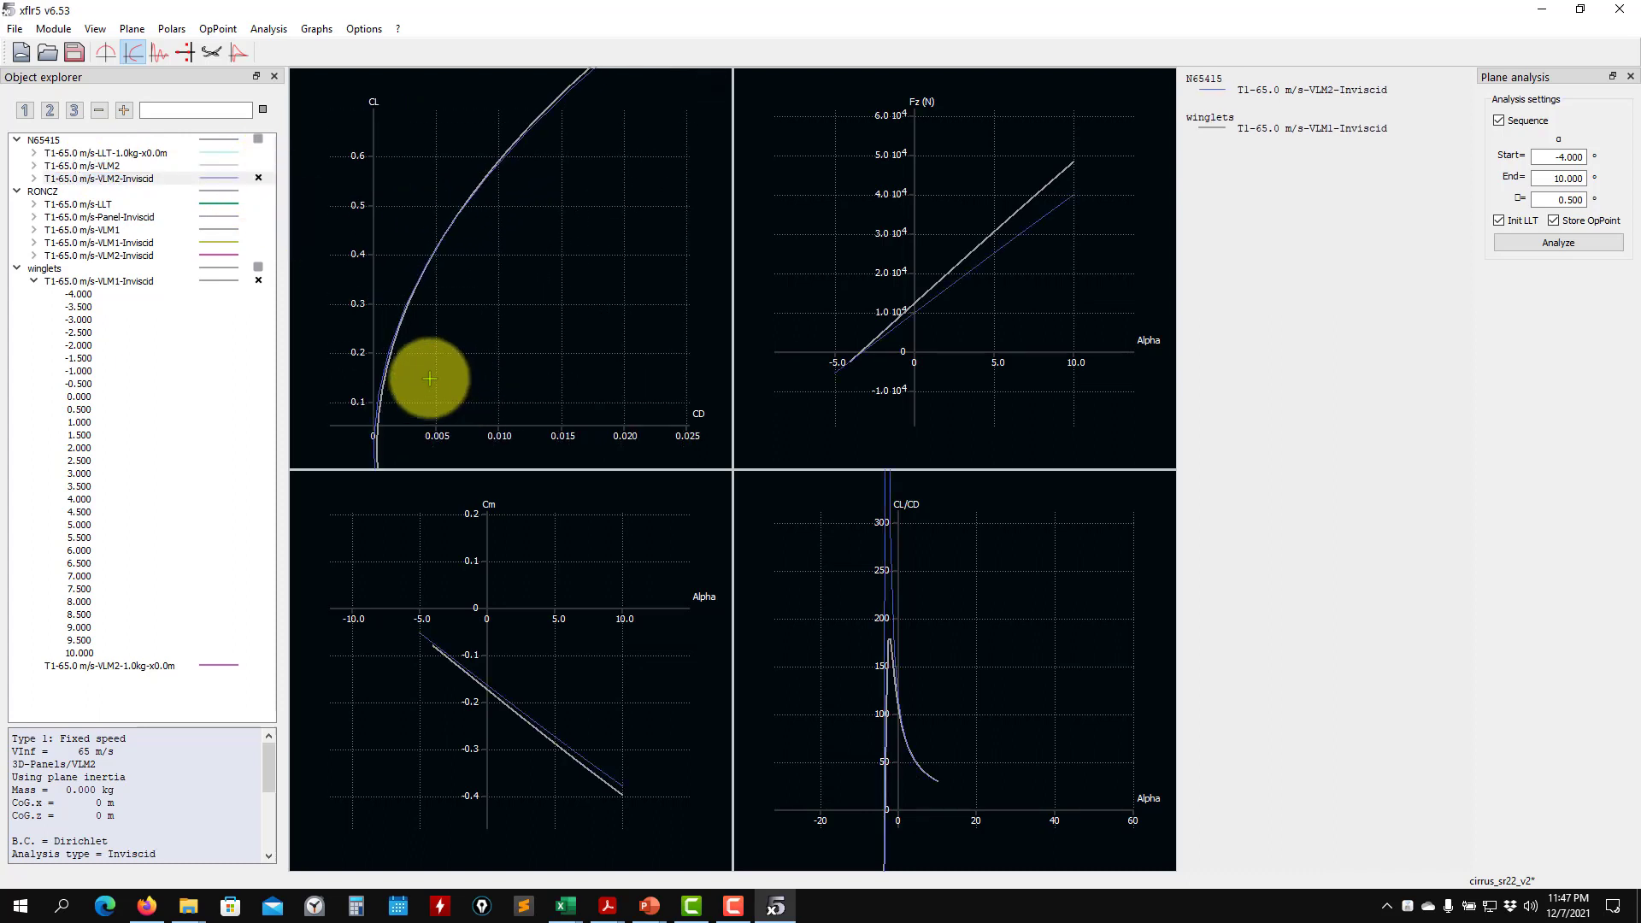
scroll(430, 378, "up", 5)
scroll(874, 335, "up", 1)
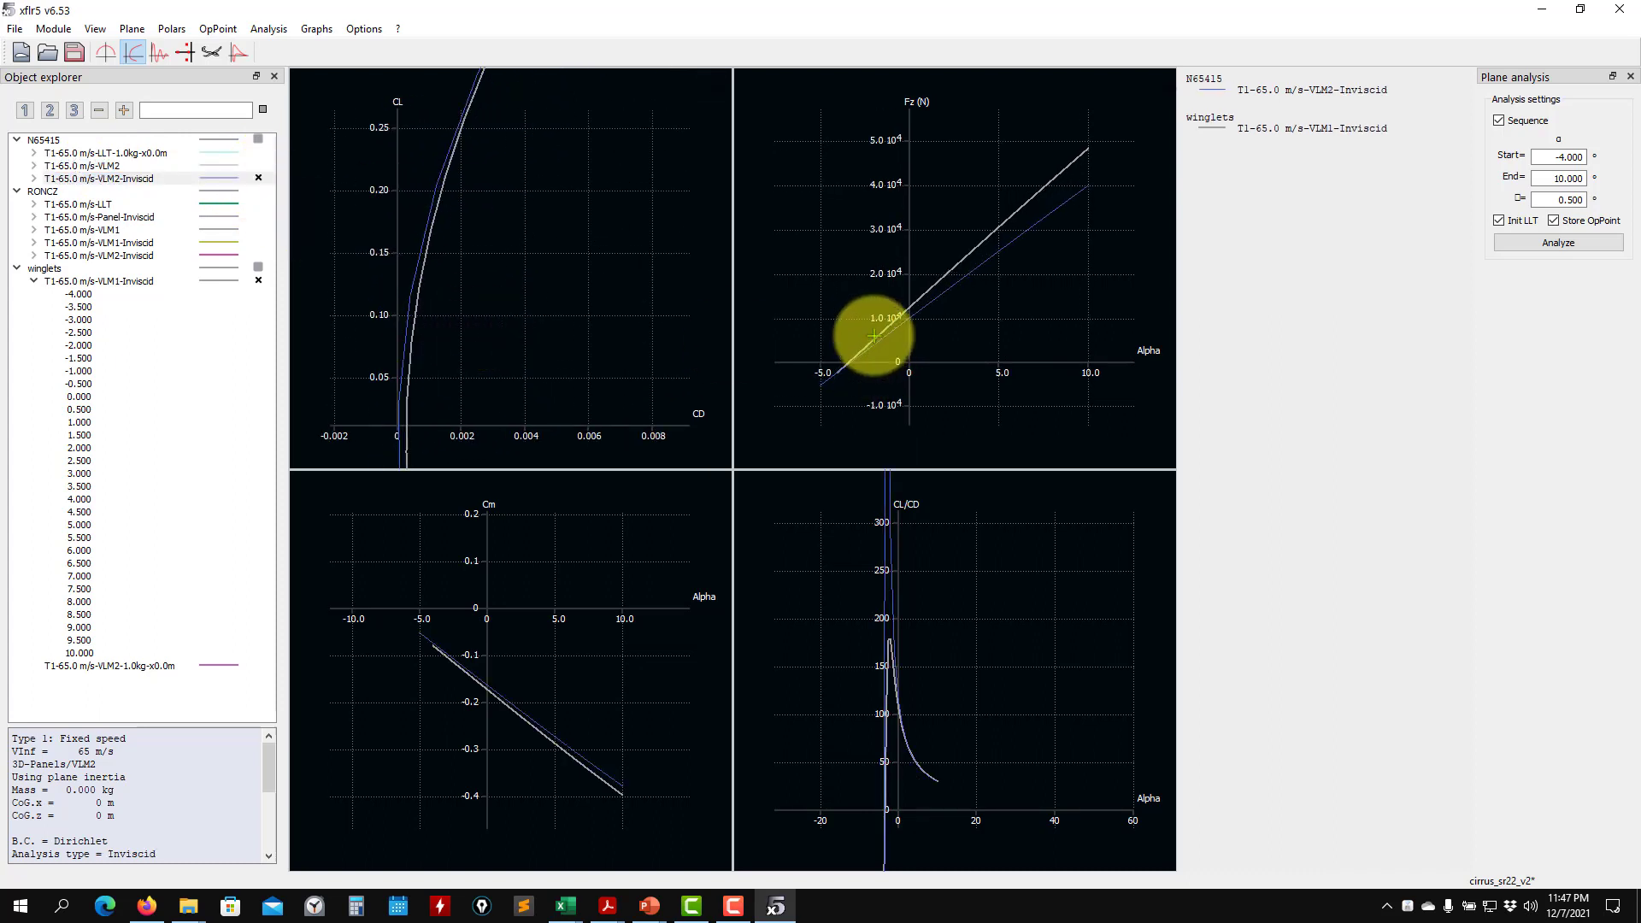
scroll(873, 335, "up", 1)
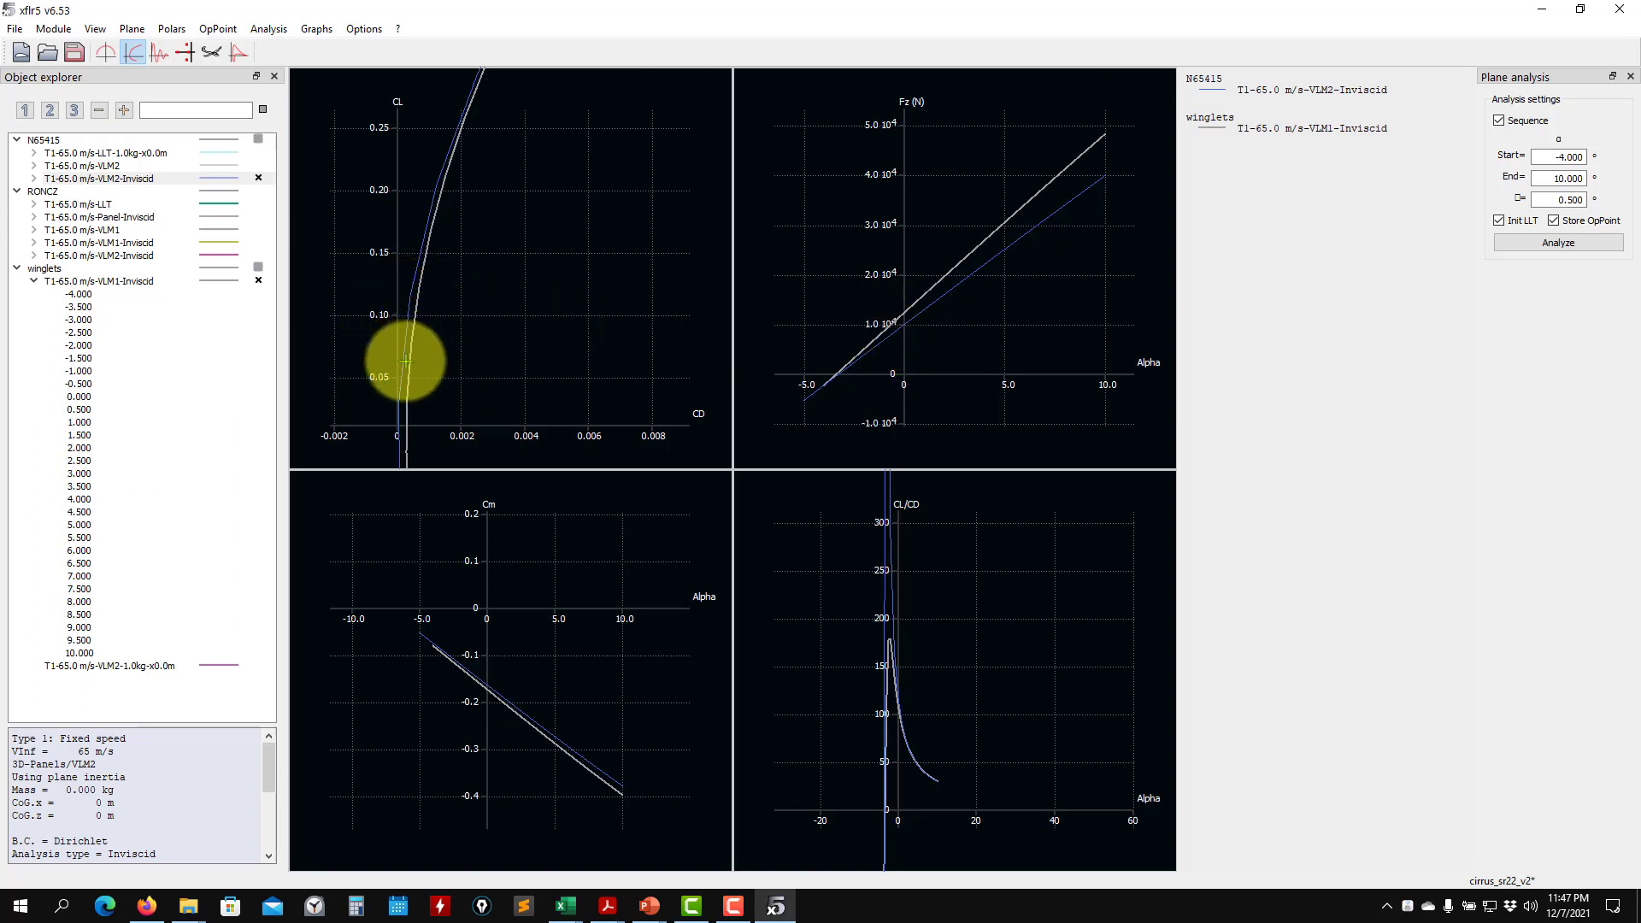
scroll(405, 376, "down", 2)
scroll(864, 348, "down", 2)
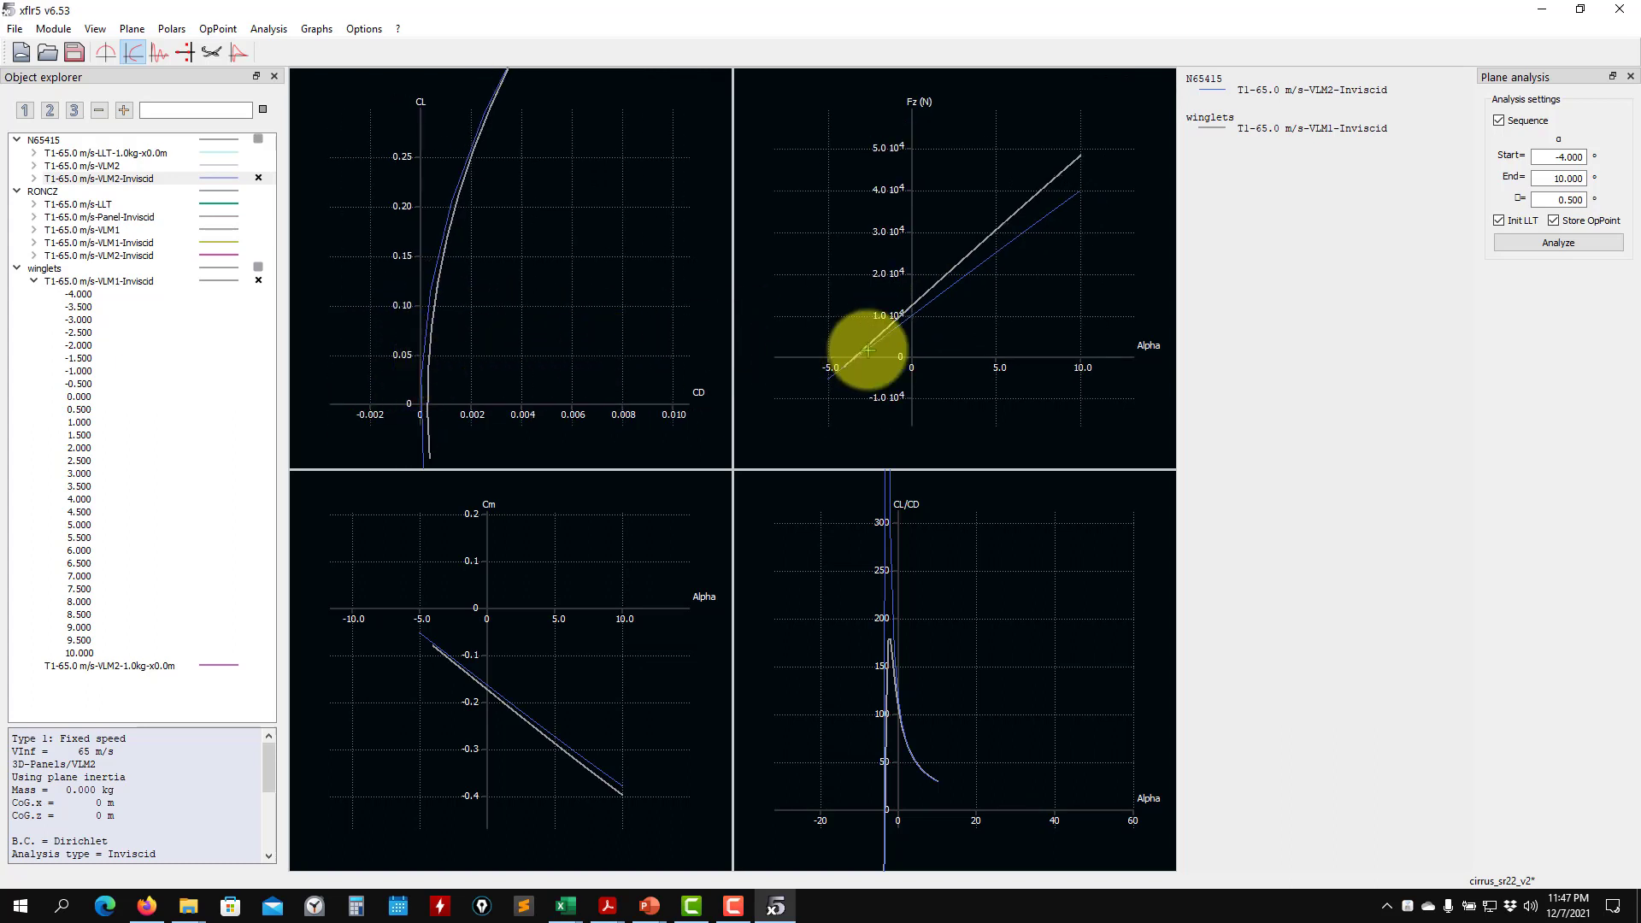
scroll(454, 316, "down", 2)
scroll(433, 300, "down", 2)
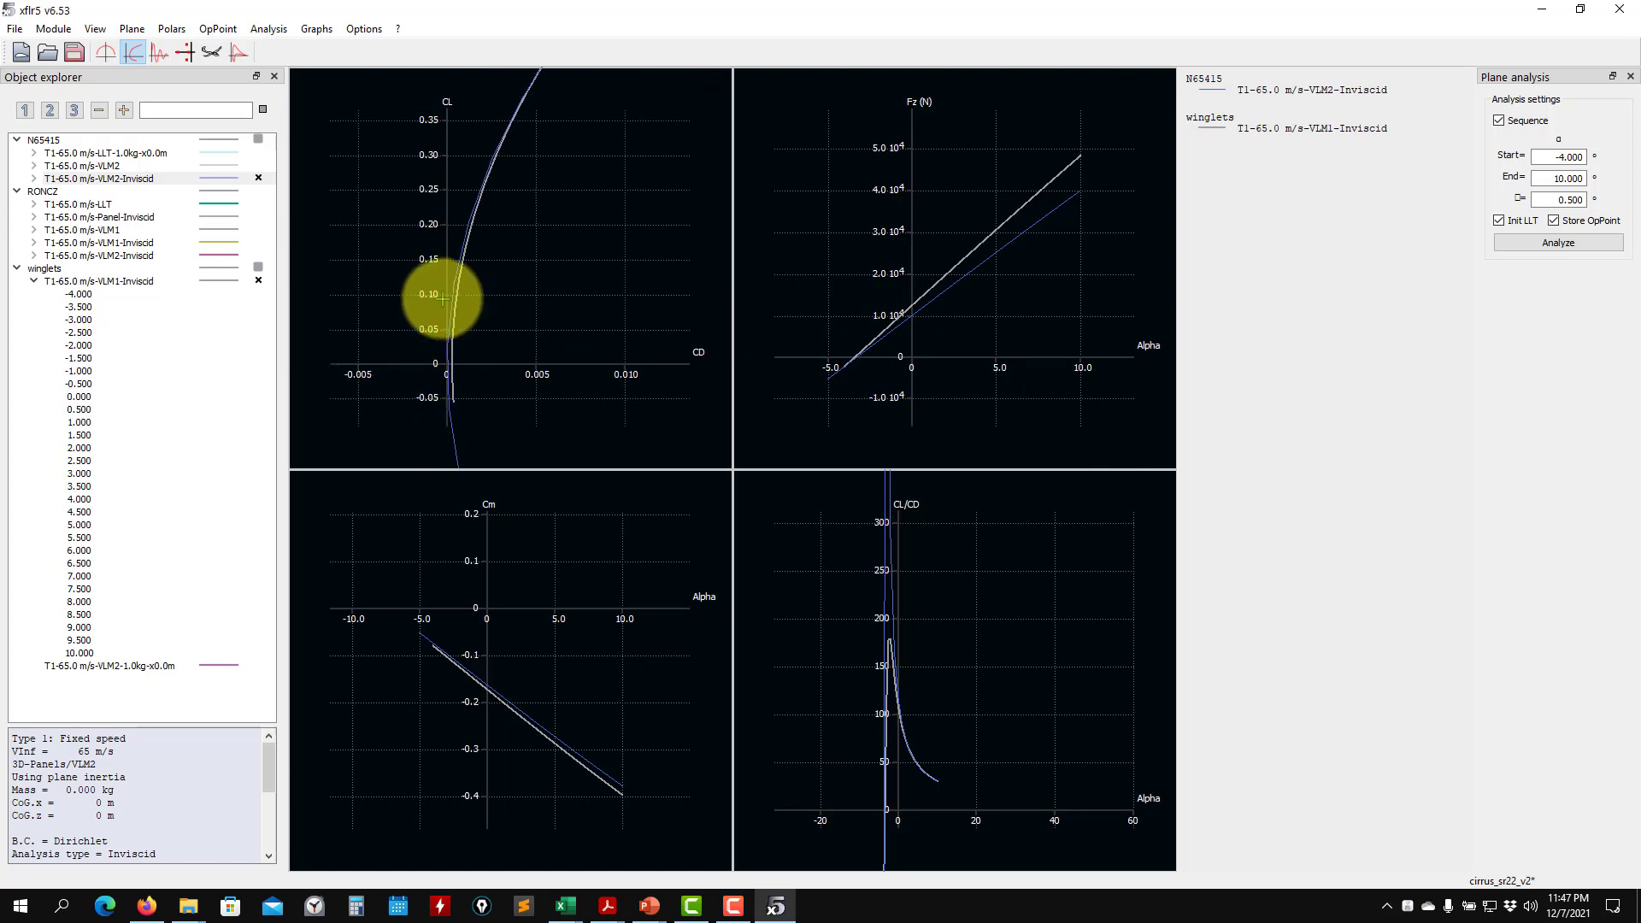
scroll(880, 356, "up", 3)
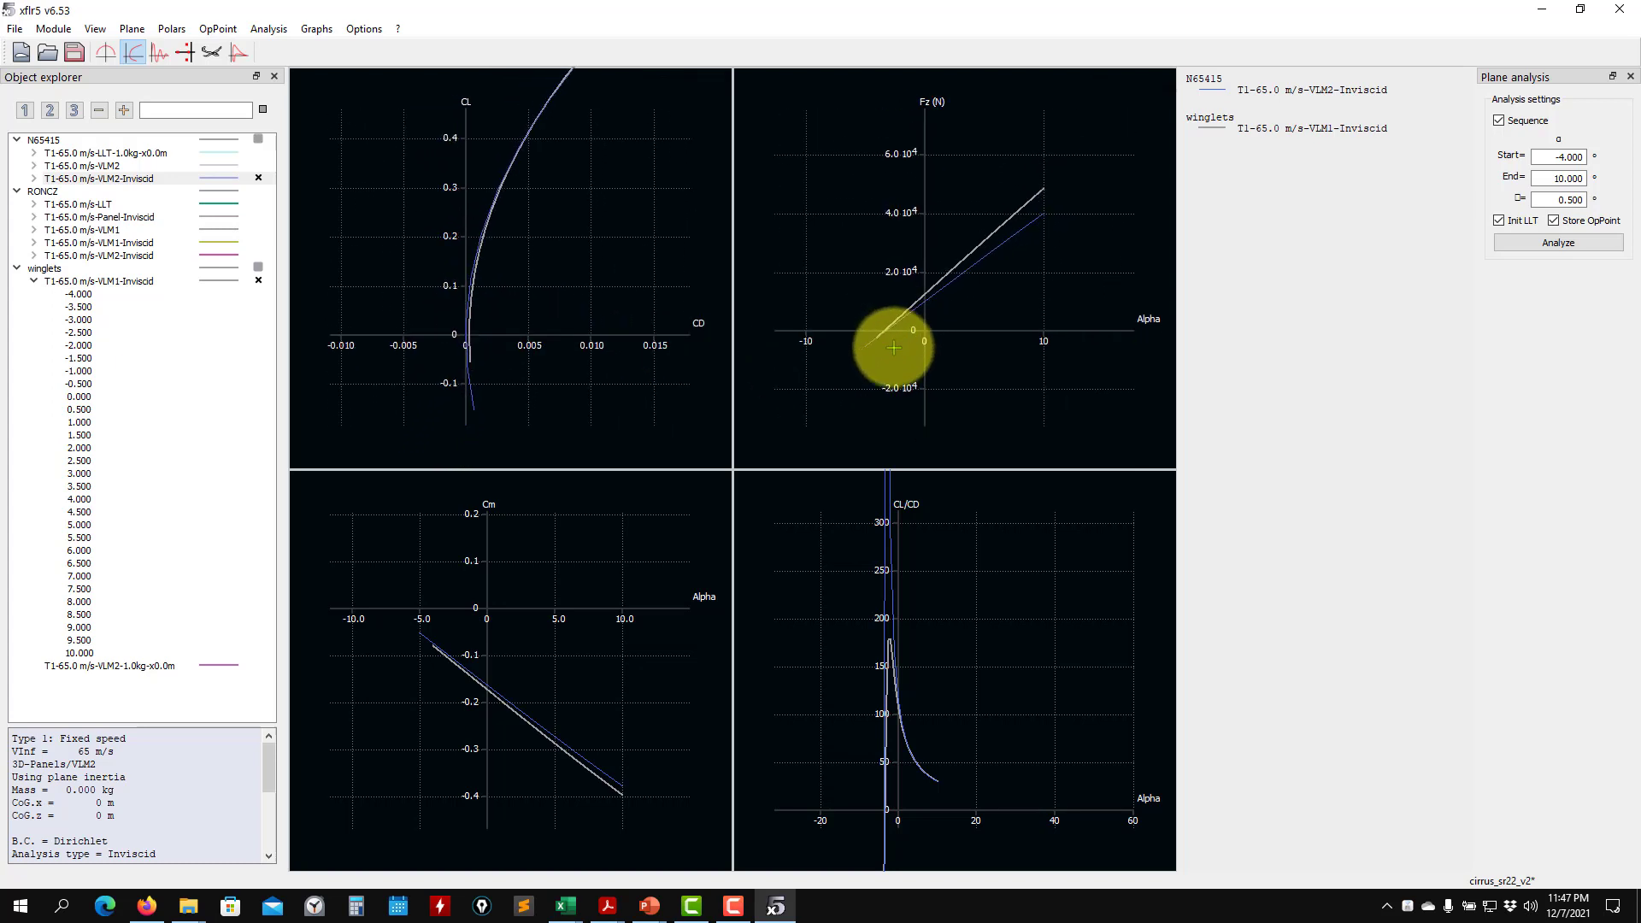
scroll(885, 331, "up", 1)
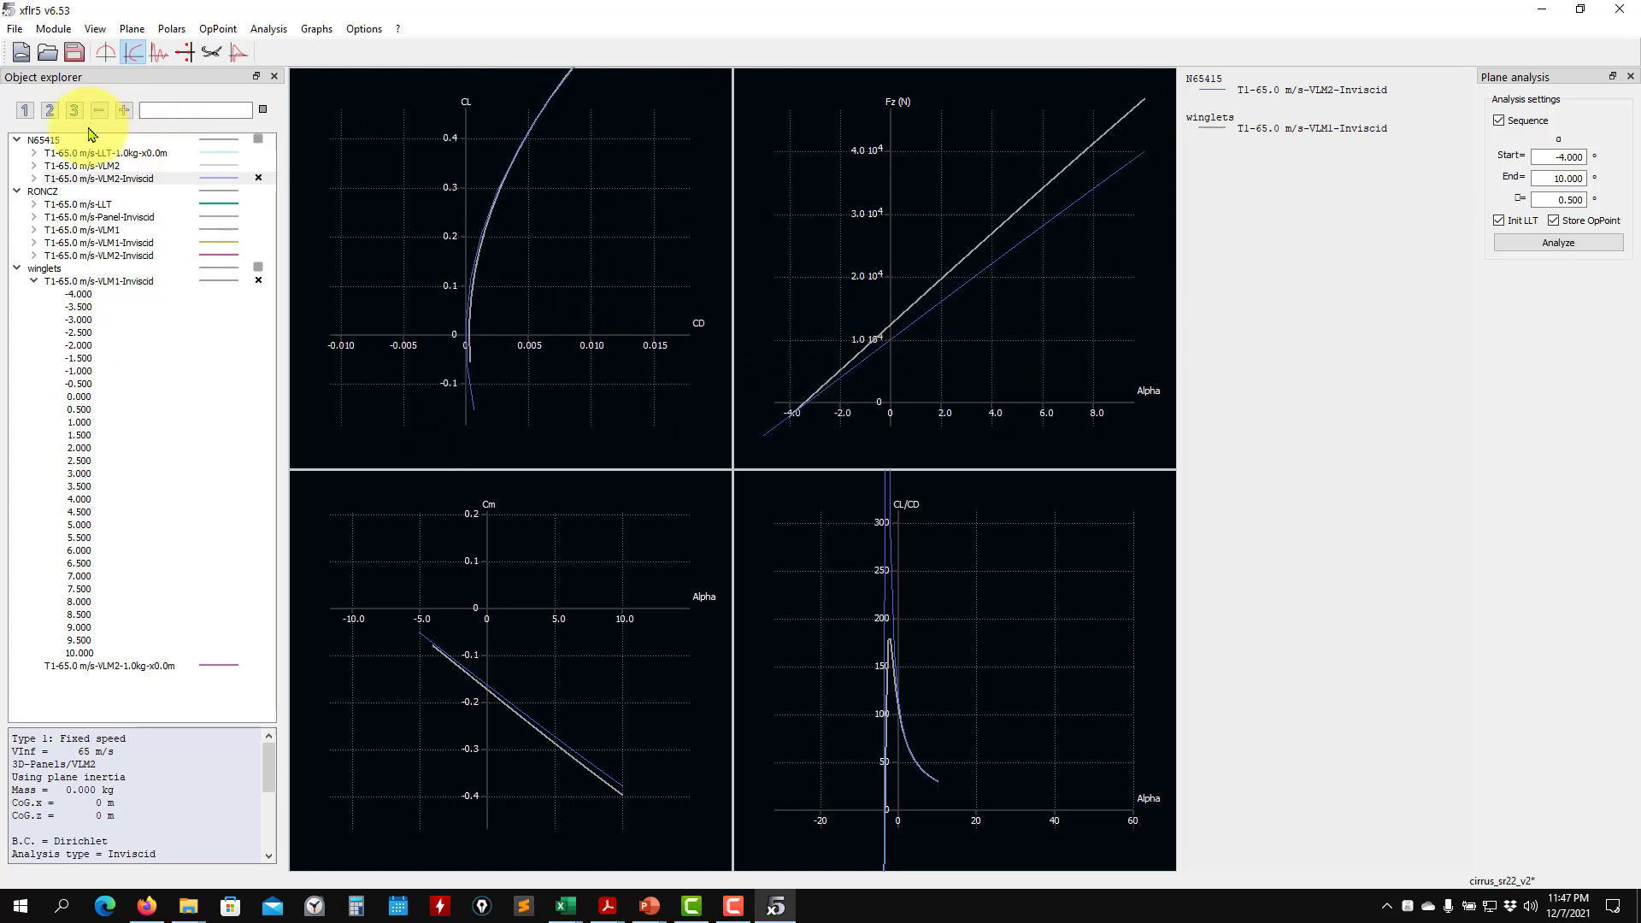
Switch to the operating point view and display the winglets plane's local lift distribution at 0° angle of attack
left_click(111, 55)
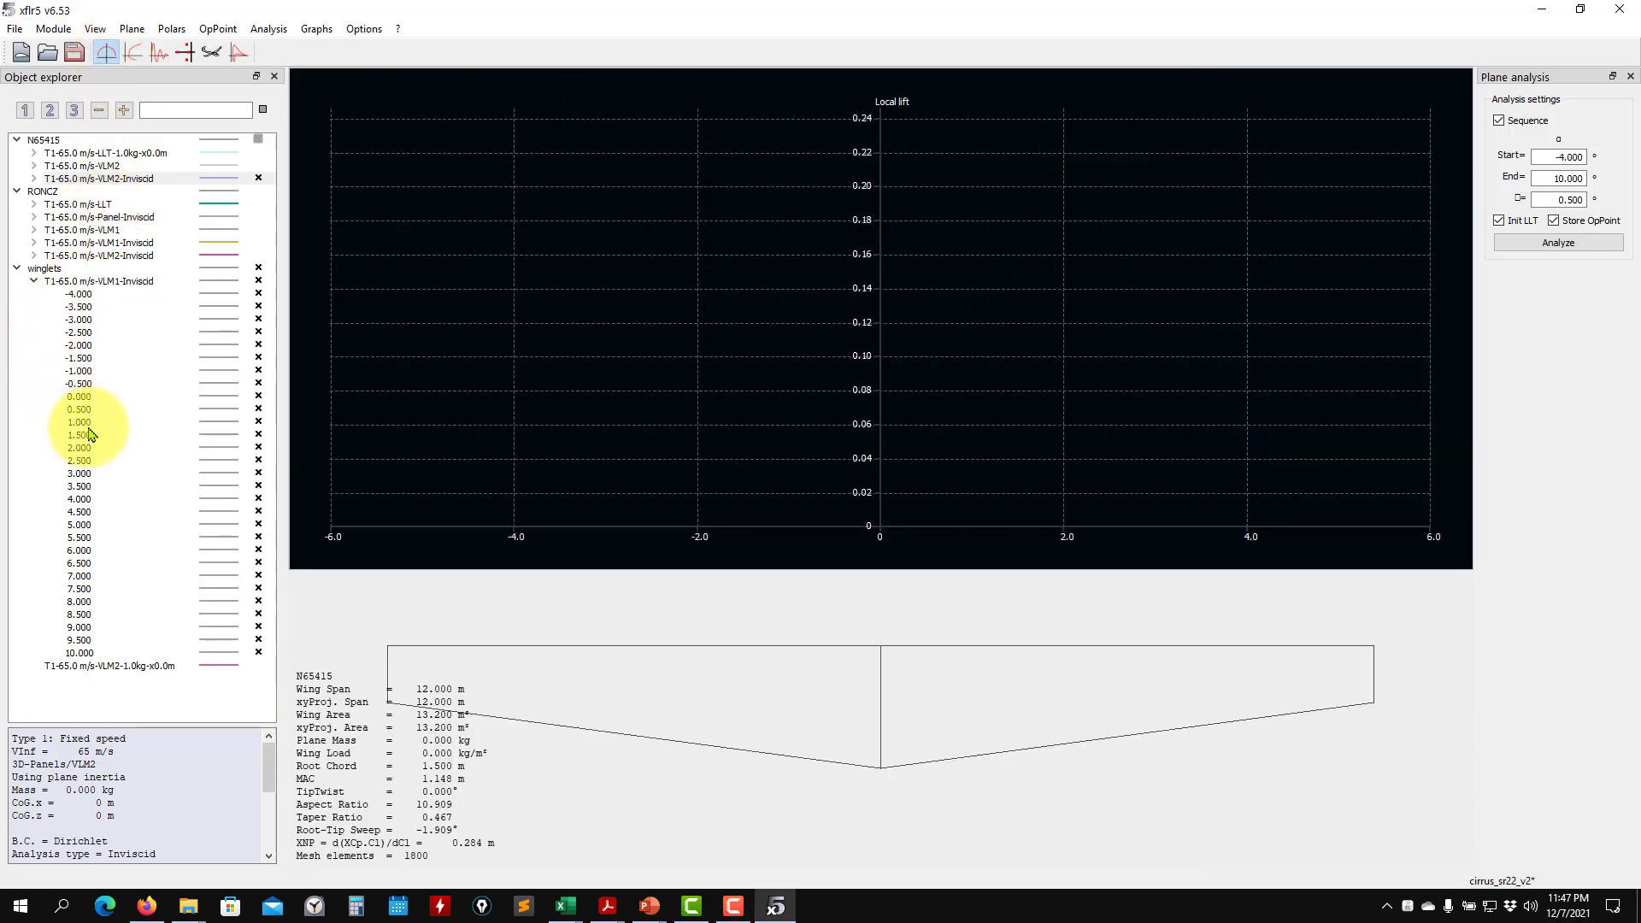
left_click(80, 396)
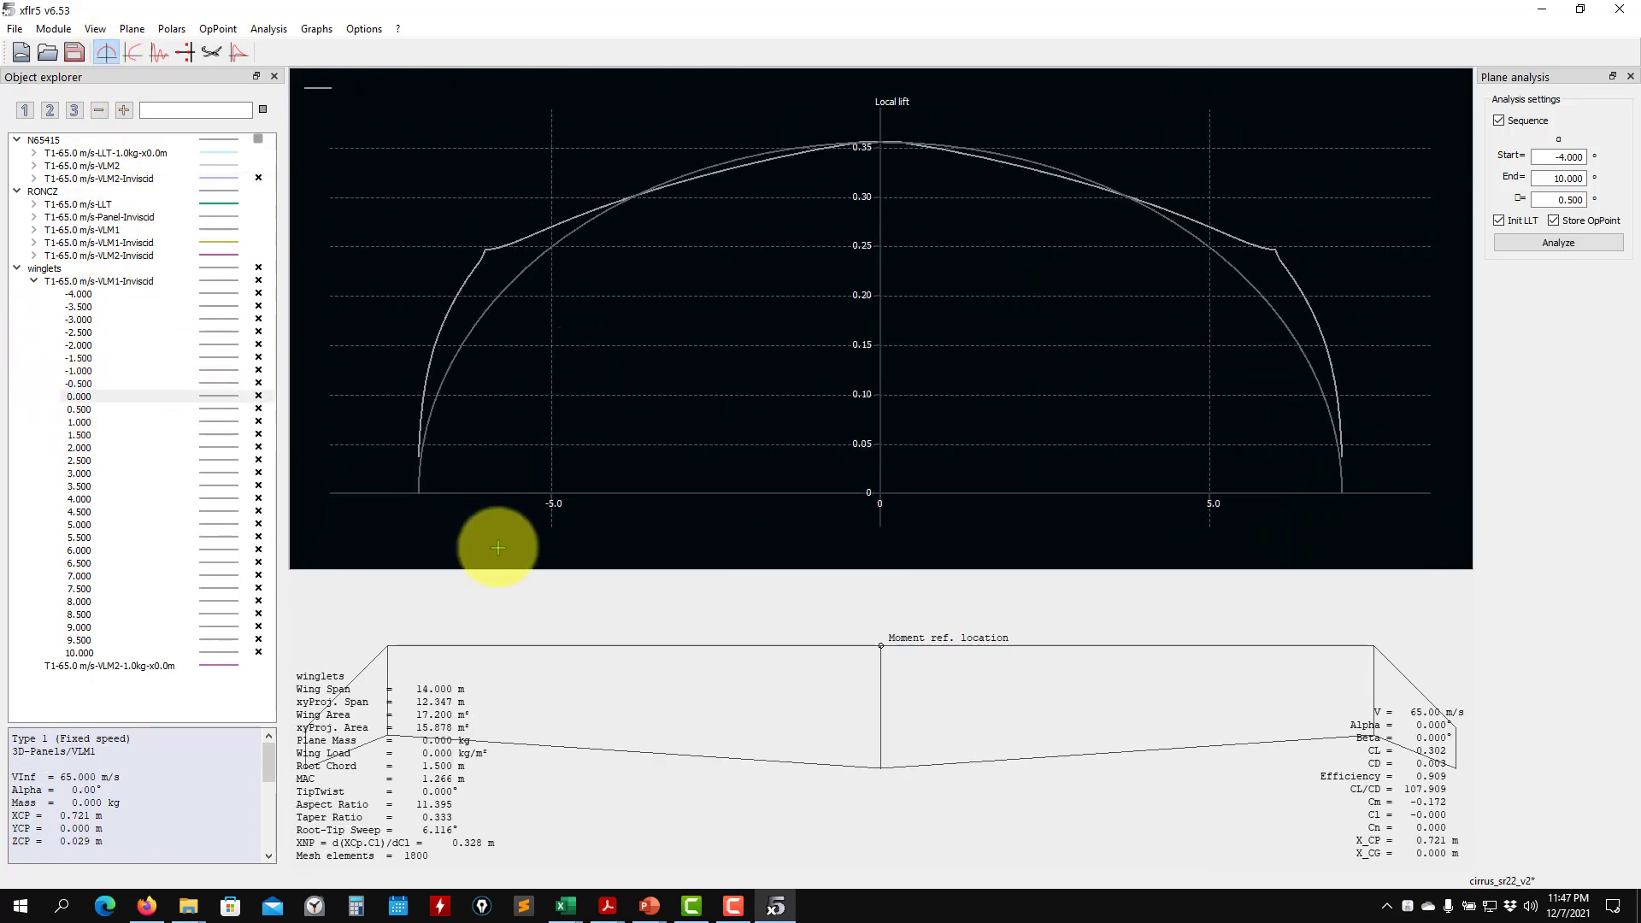
left_click_drag(517, 402, 561, 381)
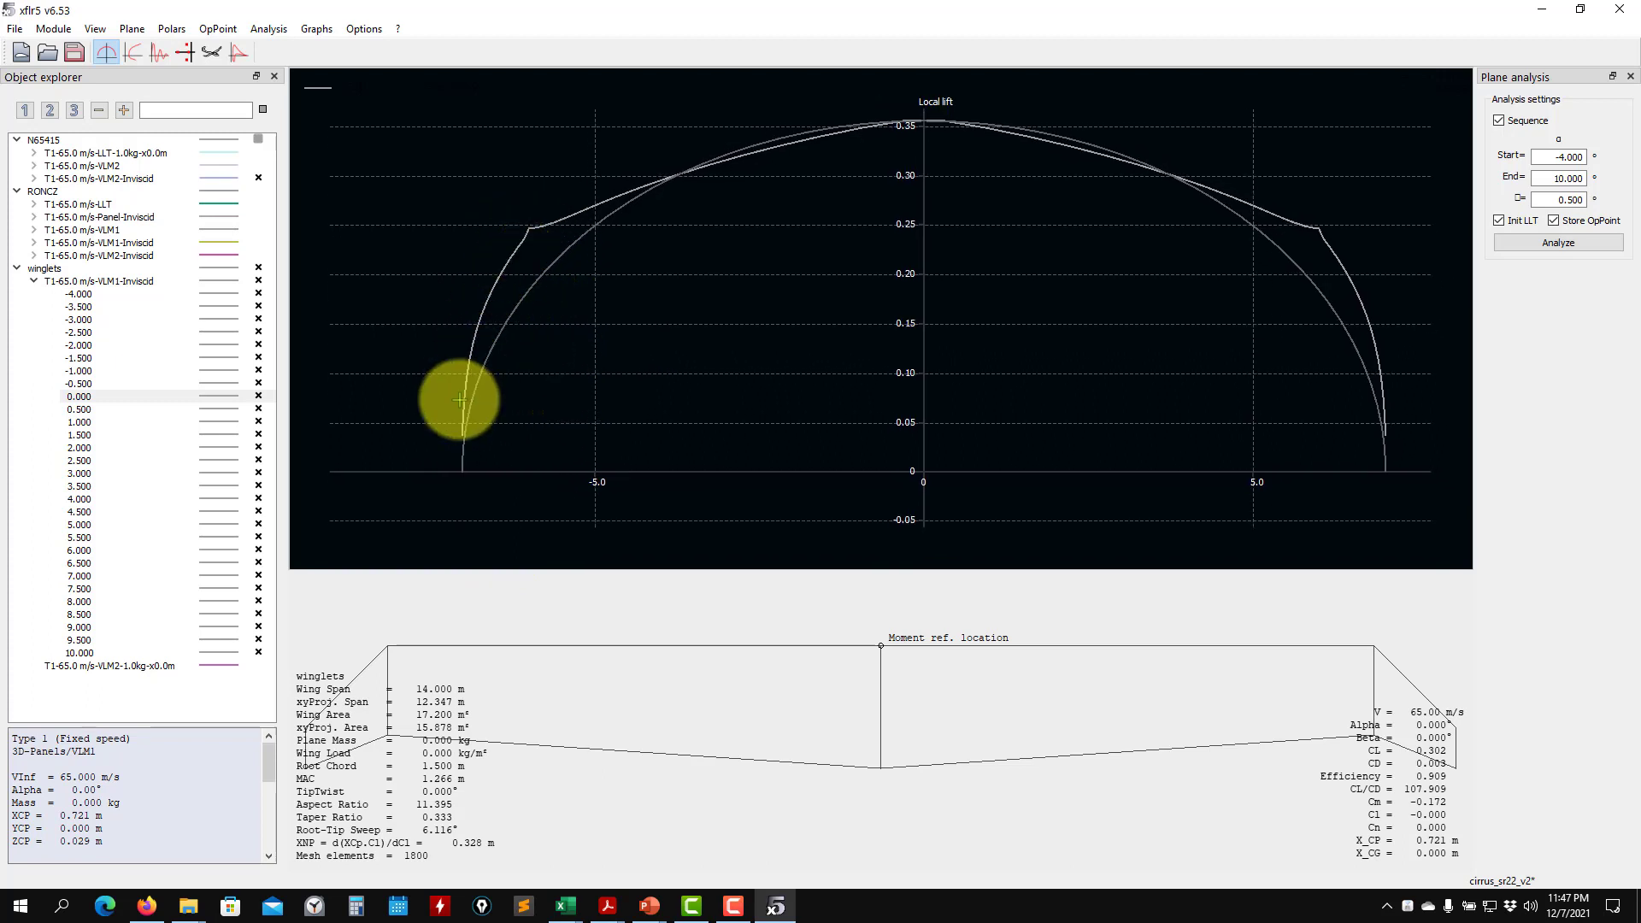
Compare the local lift of the N65415 VLM2-Inviscid operating point at 0° with that of the winglets VLM1-Inviscid one
left_click(34, 179)
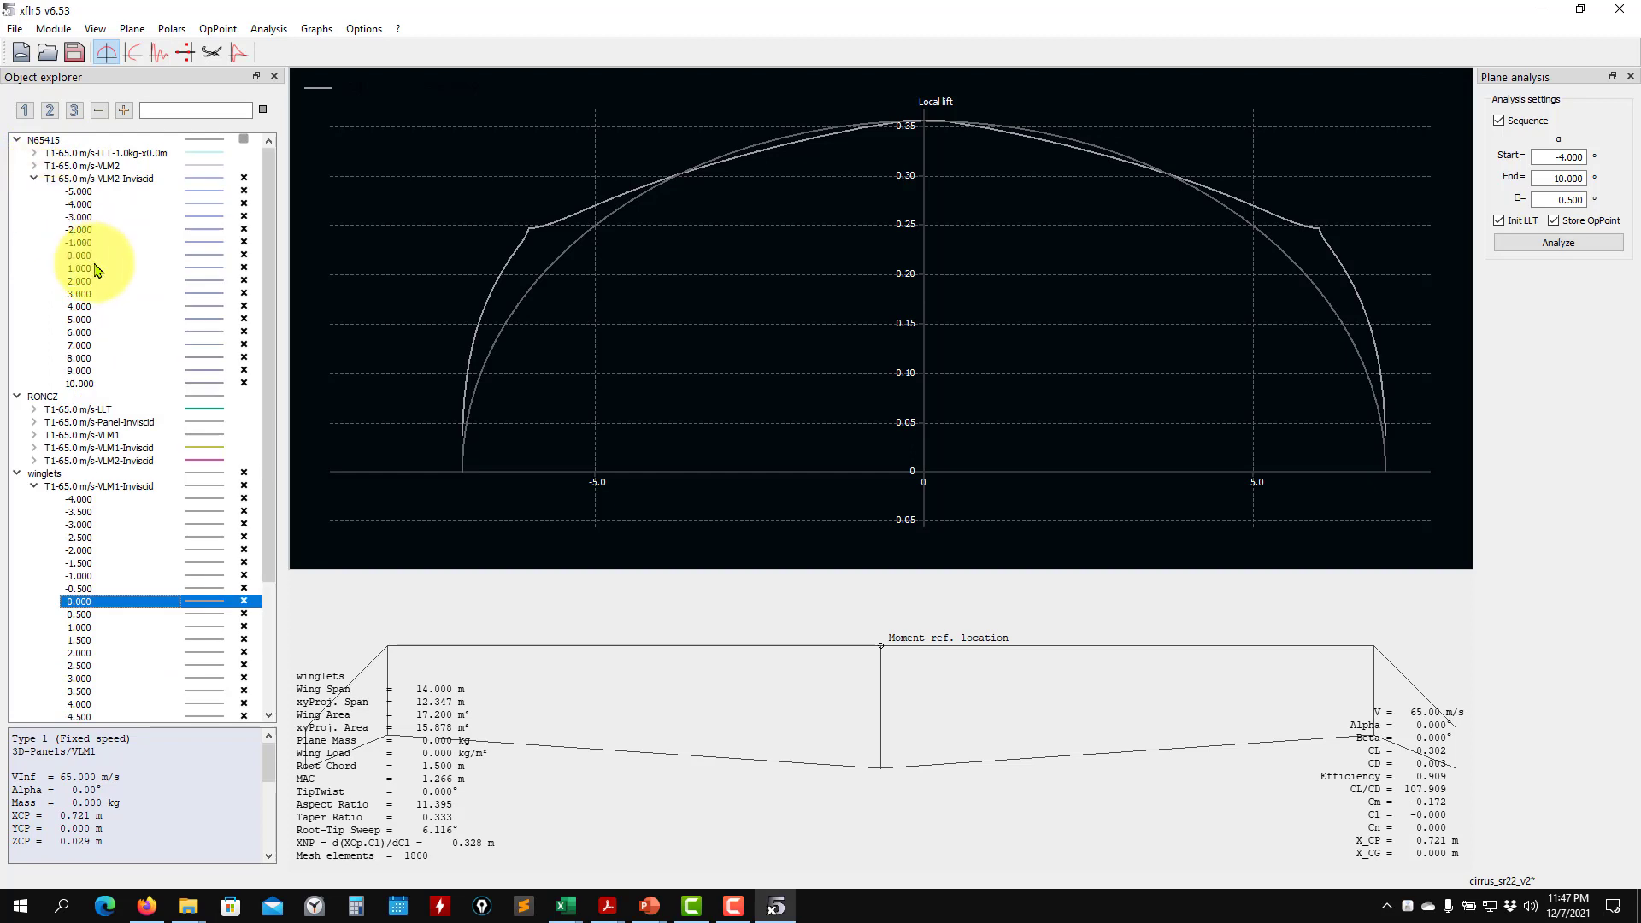
left_click(86, 255)
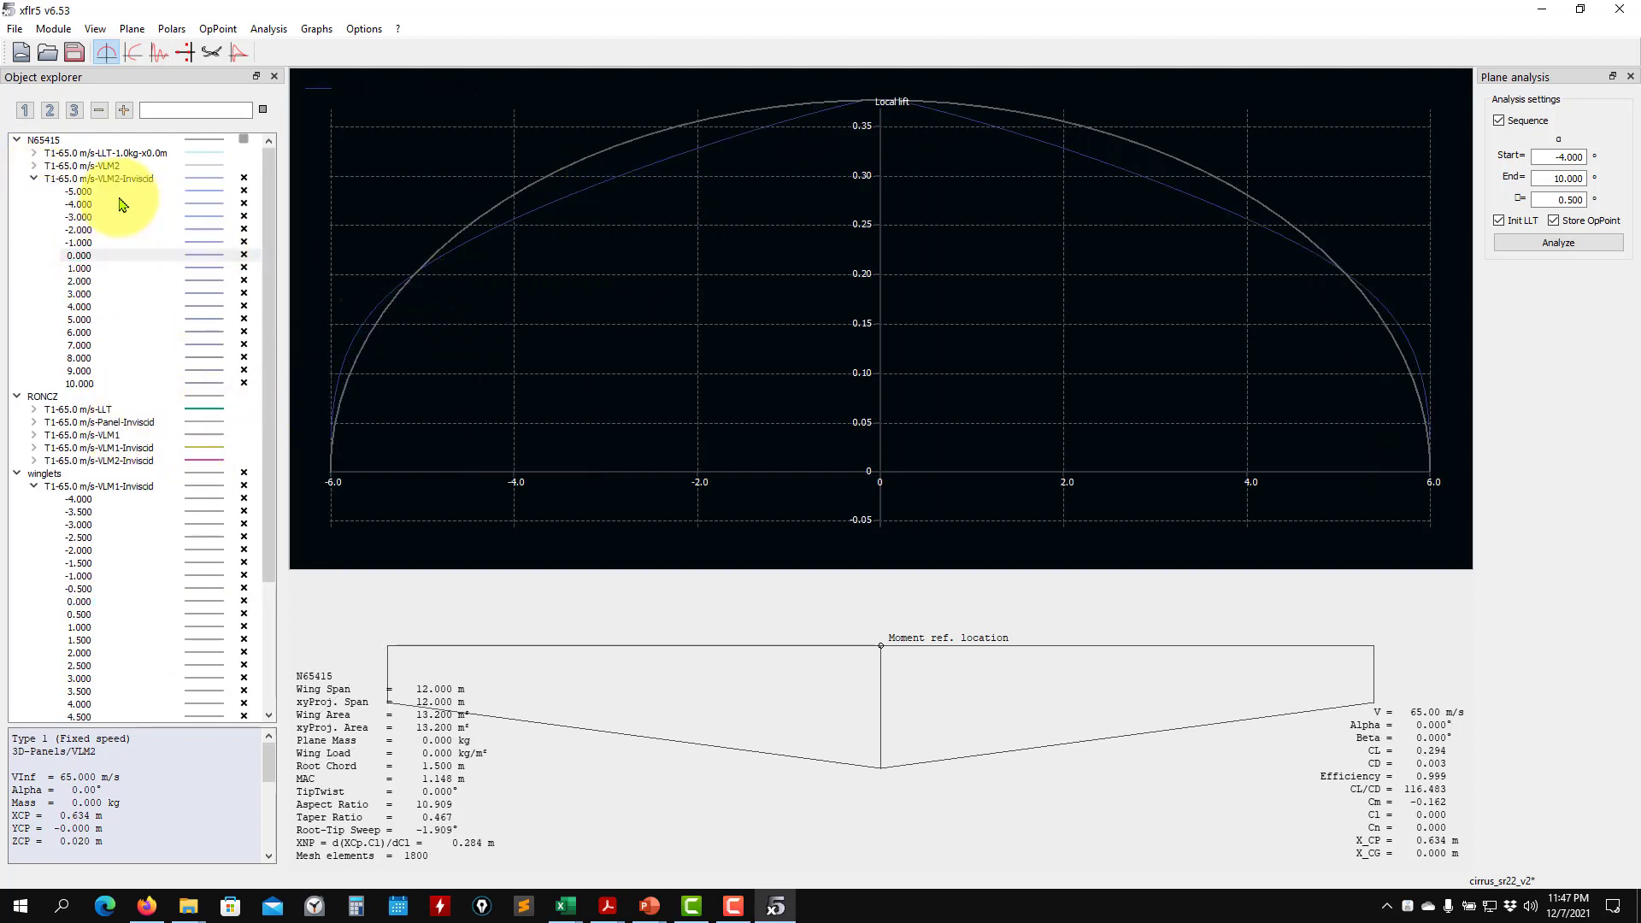
scroll(107, 334, "down", 1)
left_click(85, 564)
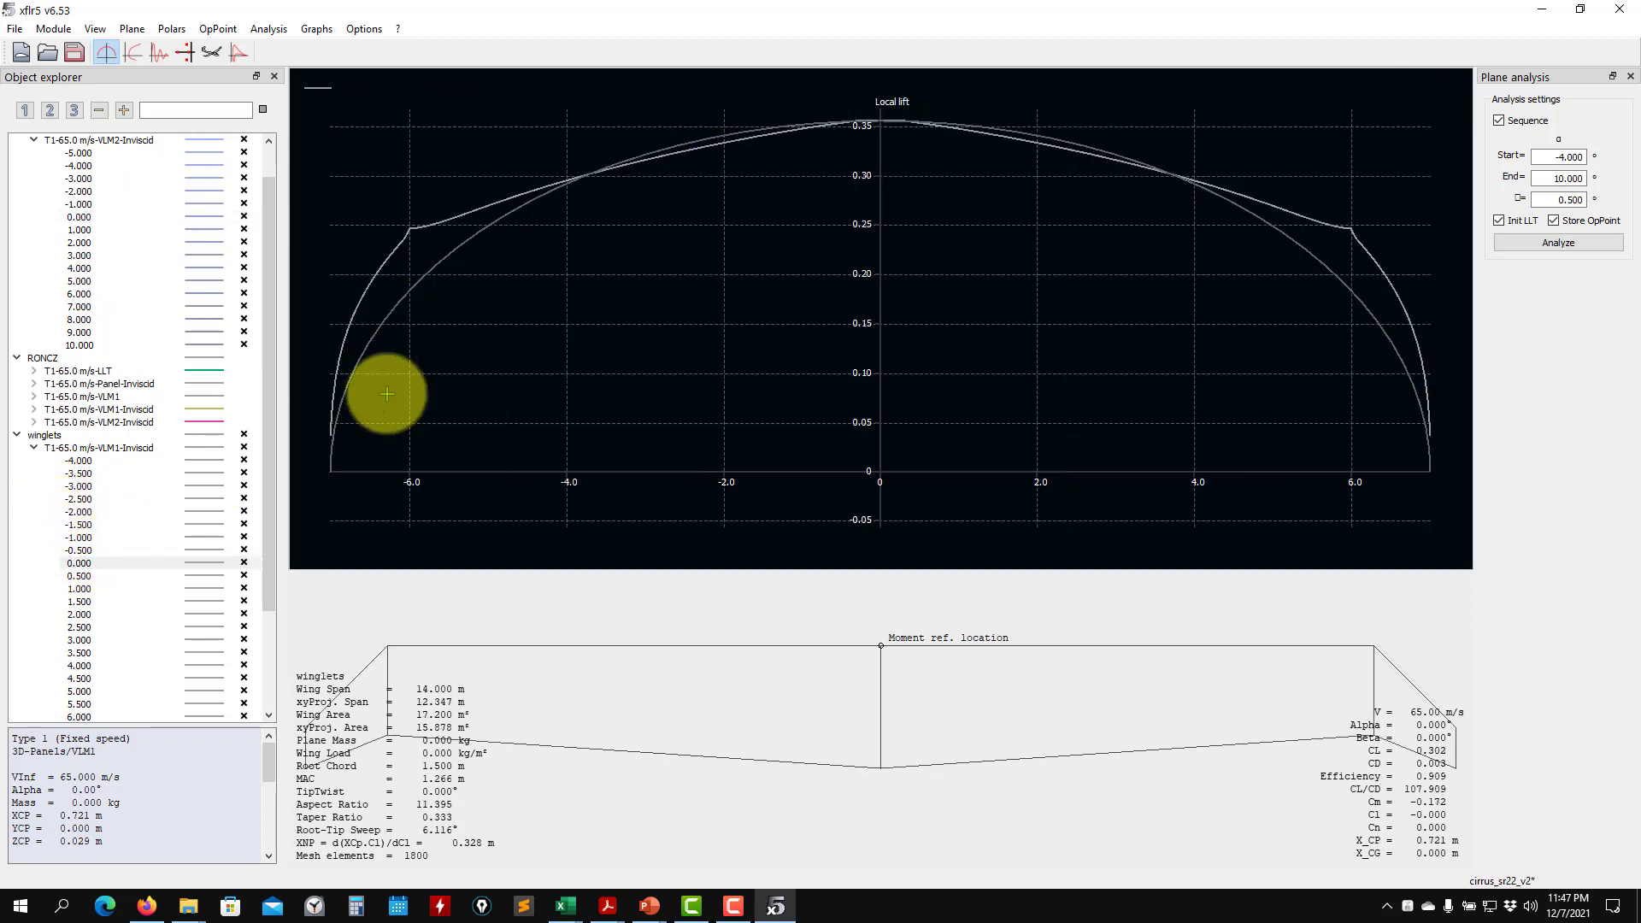
Fit the whole planform outline in view and compare the N65415 and winglets planforms alongside their 0° lift curves
mouse_move(975, 648)
left_mouse_down()
mouse_move(971, 484)
mouse_move(1074, 715)
mouse_move(1052, 752)
mouse_move(1016, 673)
mouse_move(918, 667)
left_mouse_up()
scroll(1020, 659, "down", 11)
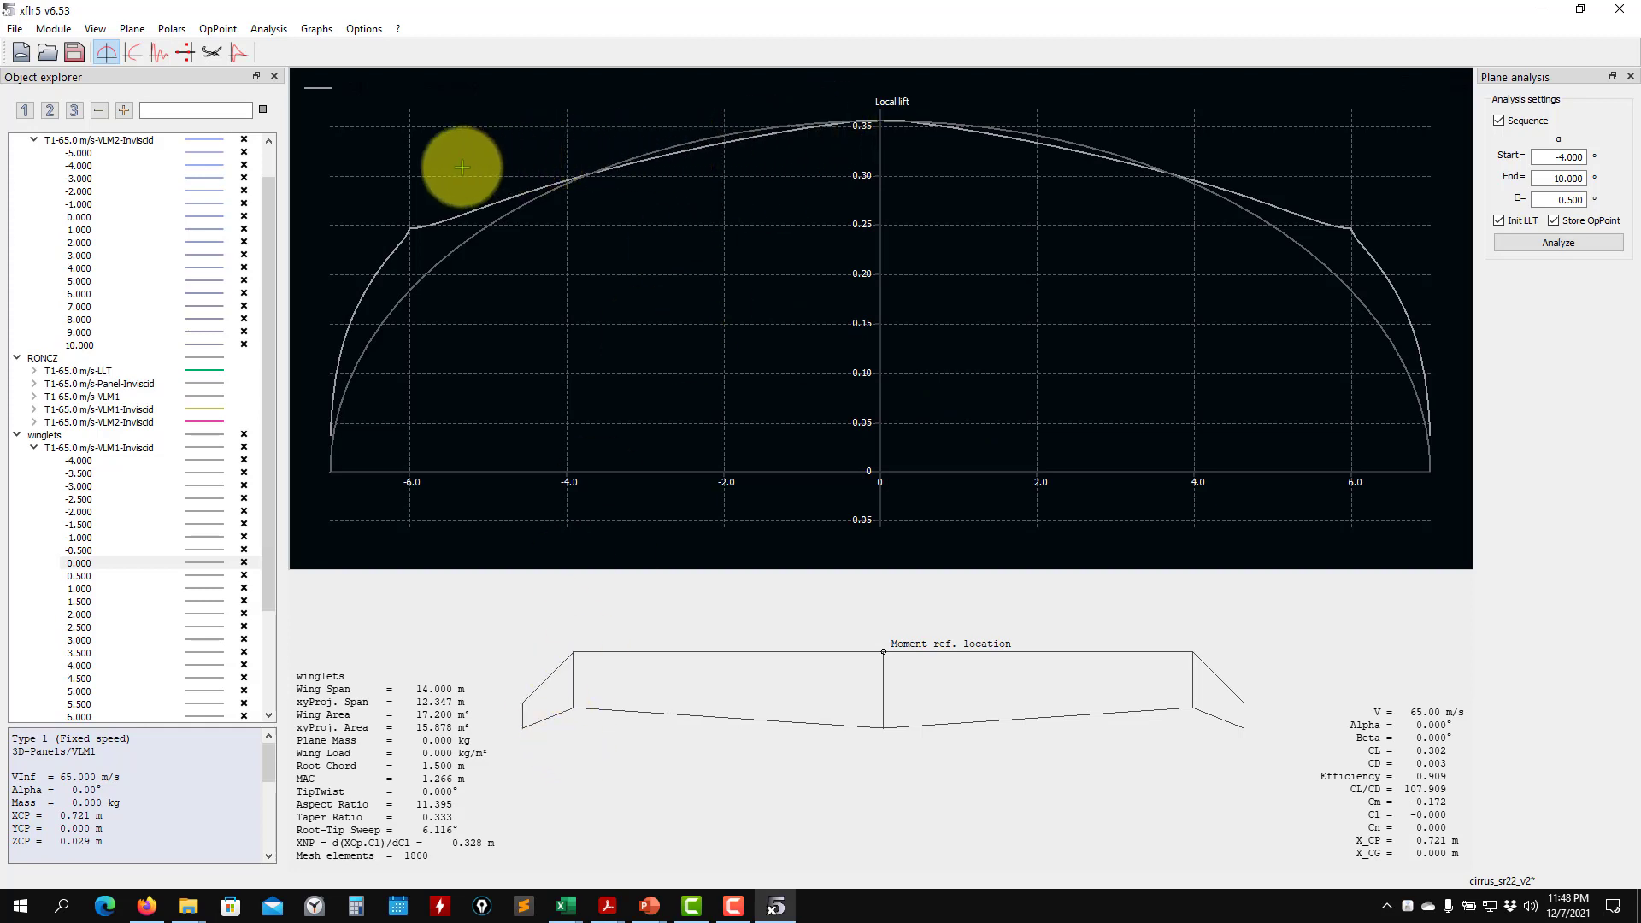
left_click(85, 216)
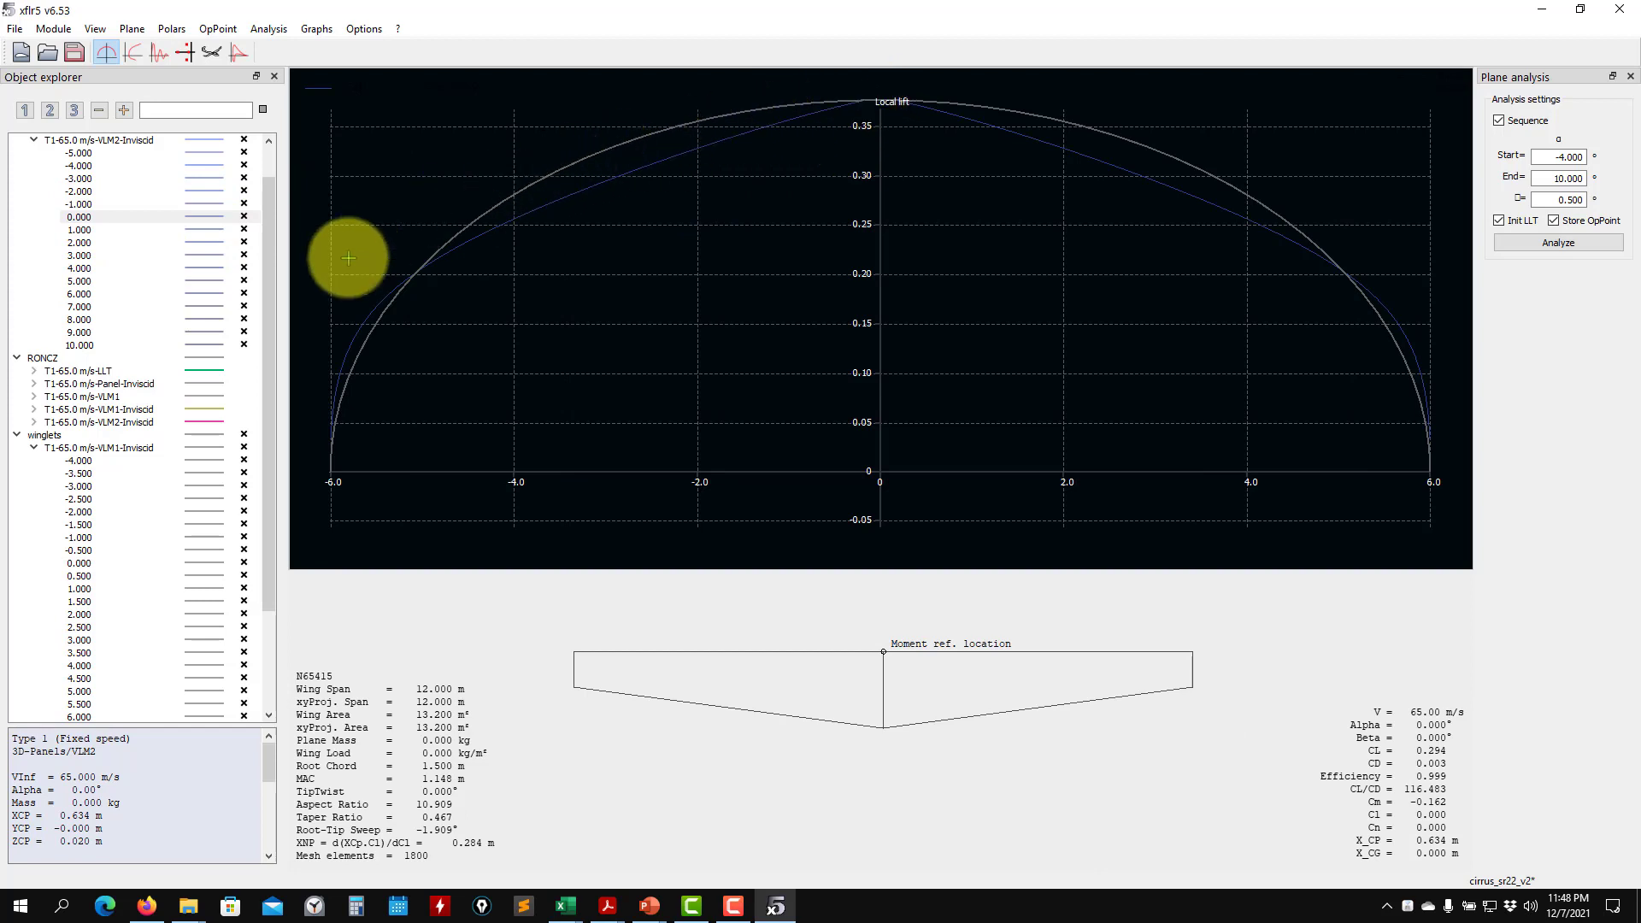
left_click(79, 562)
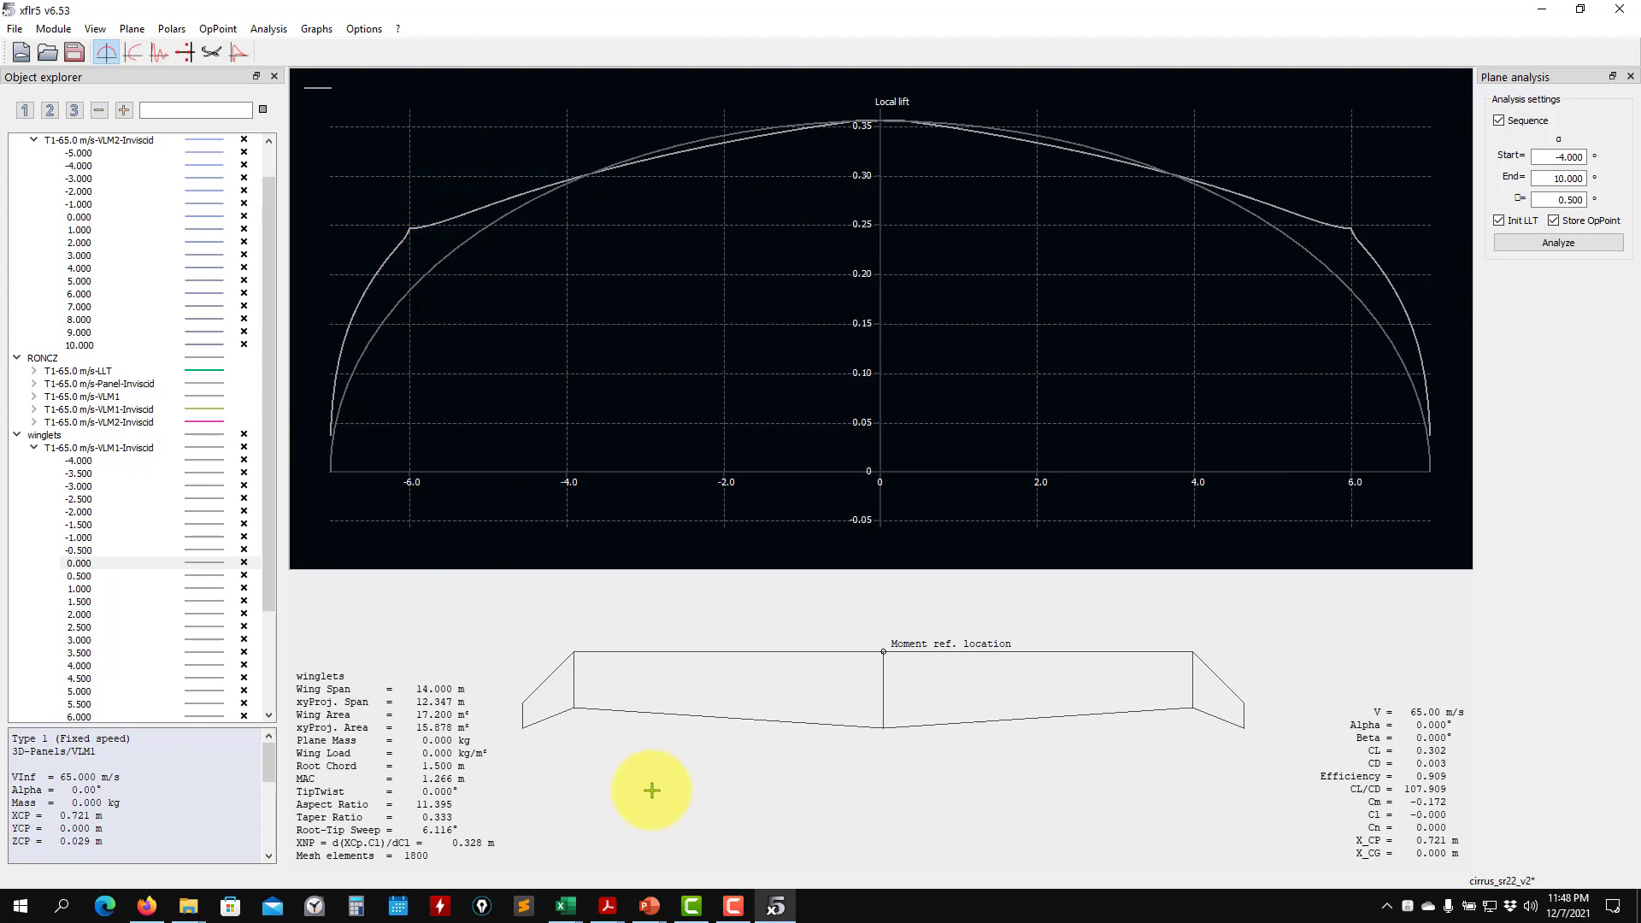
left_click_drag(604, 740, 605, 744)
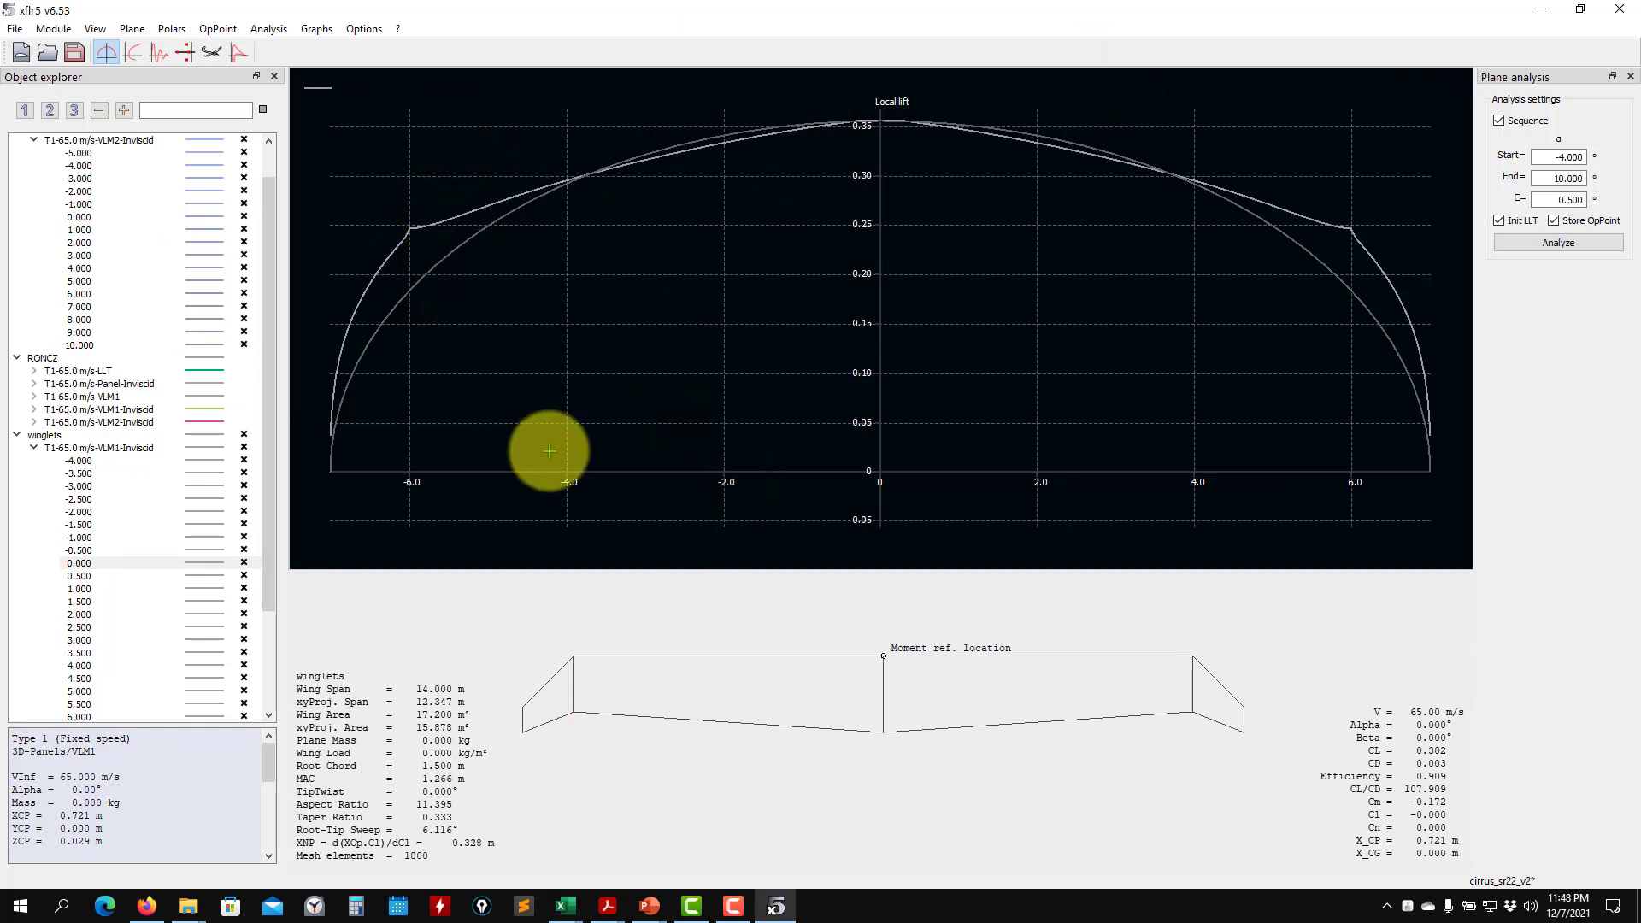